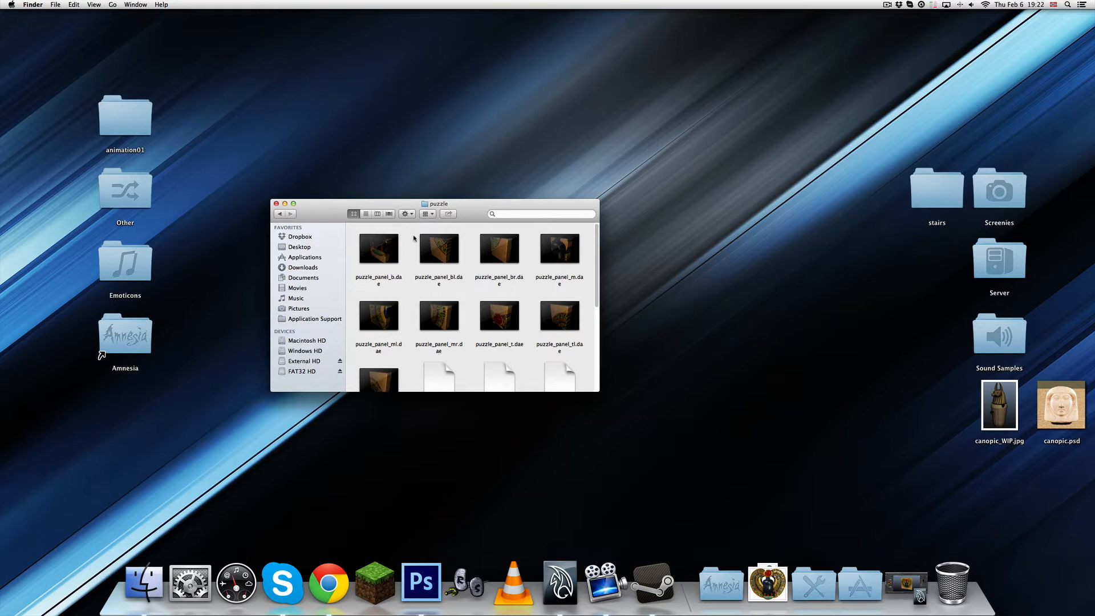
Reposition the file window and open the door folder inside the custom folder.
{"action": "left_click_drag", "start_coordinate": [313, 212], "coordinate": [279, 189]}
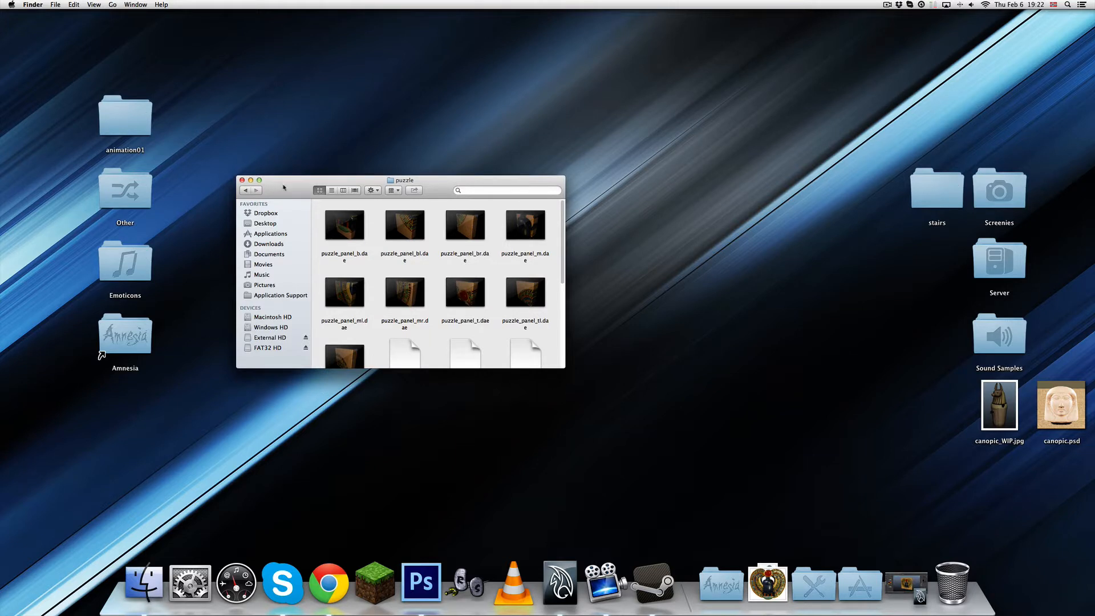
{"action": "left_click_drag", "start_coordinate": [284, 187], "coordinate": [277, 211]}
{"action": "left_click", "coordinate": [238, 215]}
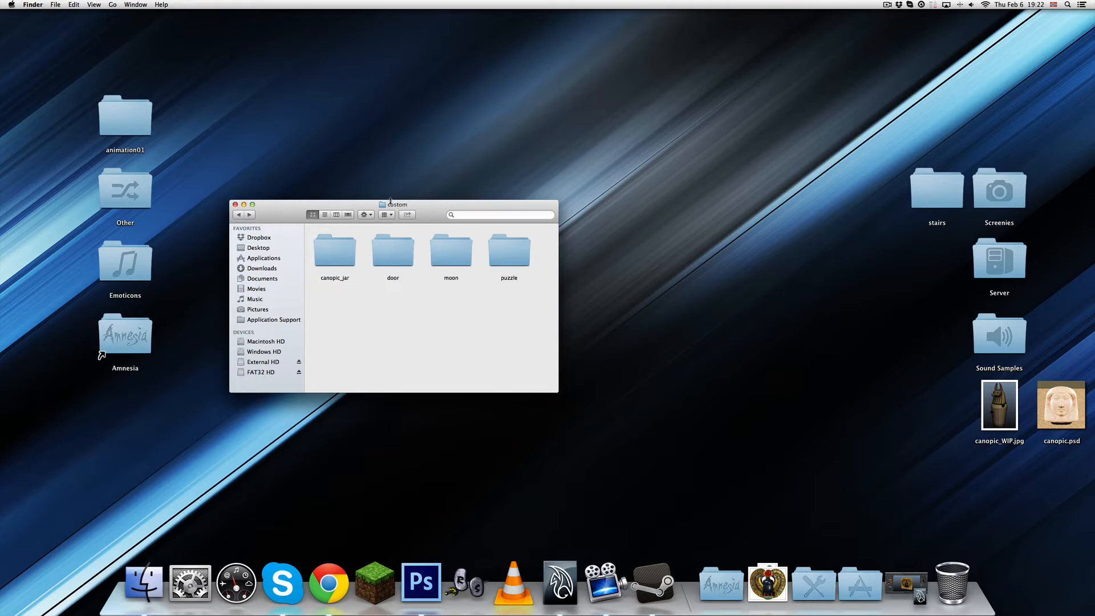
{"action": "double_click", "coordinate": [395, 243]}
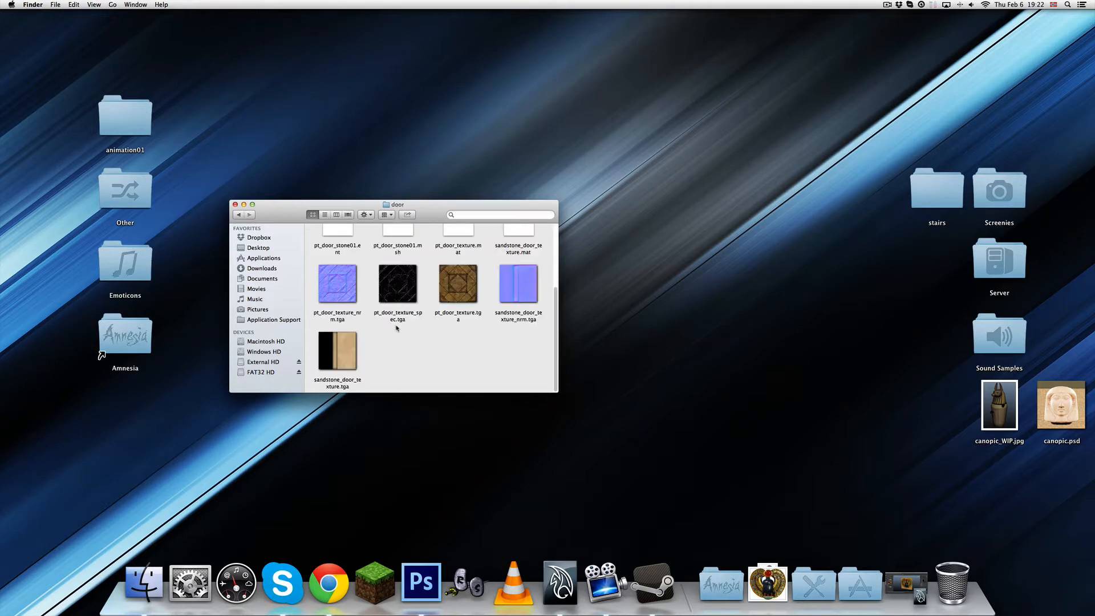
Preview the door models pt_door_stone01.dae and pt_door_sandstone03.dae, rotating the model to examine it.
{"action": "scroll", "coordinate": [397, 319], "scroll_direction": "up", "scroll_amount": 3}
{"action": "left_click", "coordinate": [387, 255]}
{"action": "key", "text": "space"}
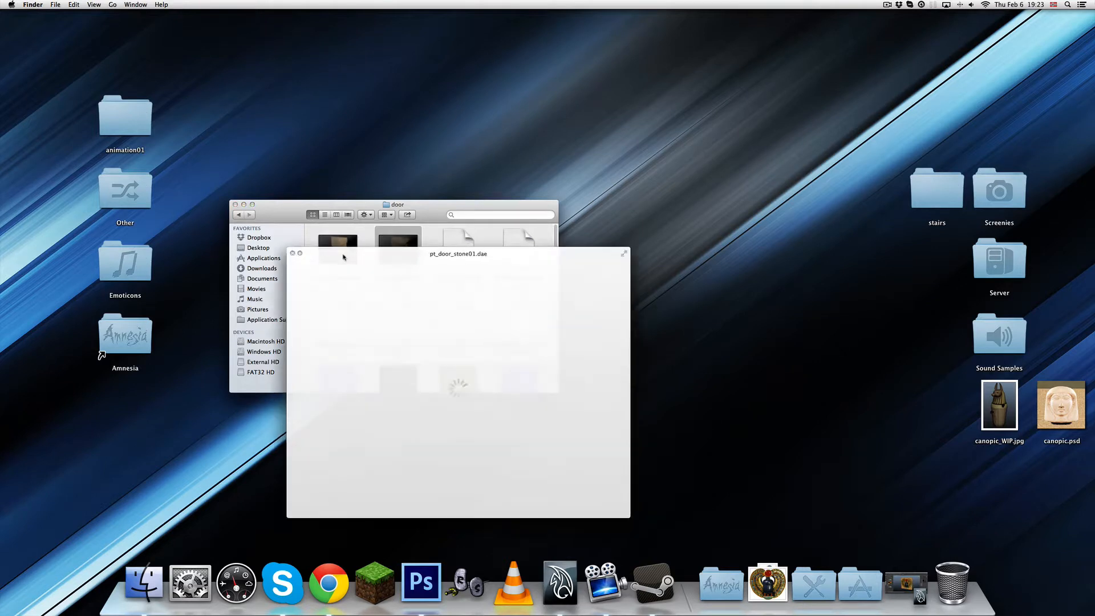
{"action": "key", "text": "Left"}
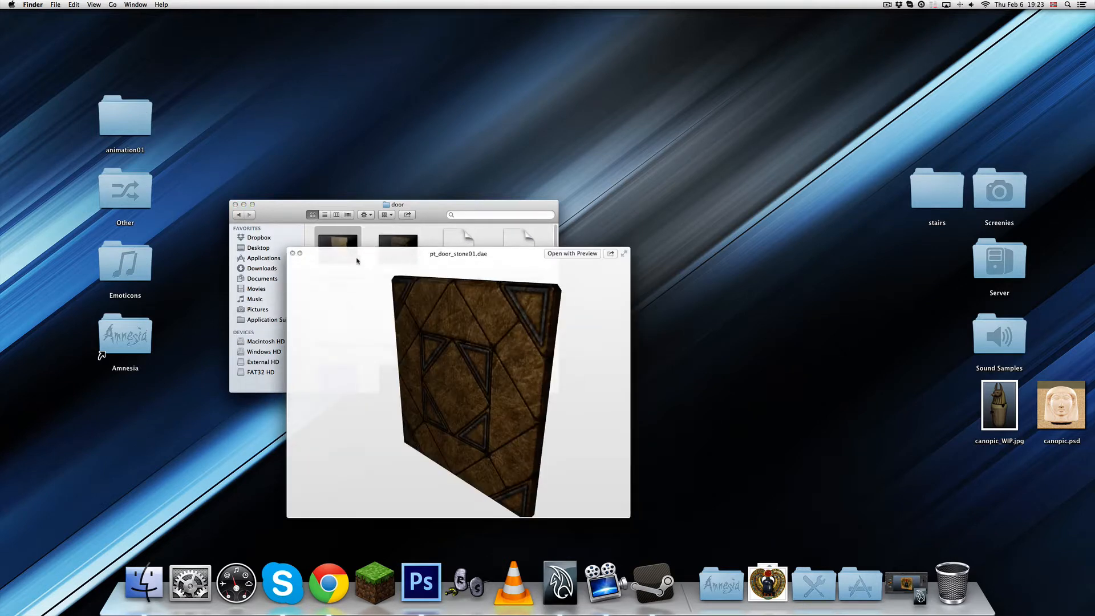
{"action": "left_click_drag", "start_coordinate": [468, 341], "coordinate": [550, 421]}
{"action": "mouse_move", "coordinate": [395, 390]}
{"action": "left_mouse_down"}
{"action": "mouse_move", "coordinate": [449, 344]}
{"action": "mouse_move", "coordinate": [375, 392]}
{"action": "mouse_move", "coordinate": [392, 376]}
{"action": "left_mouse_up"}
{"action": "key", "text": "space"}
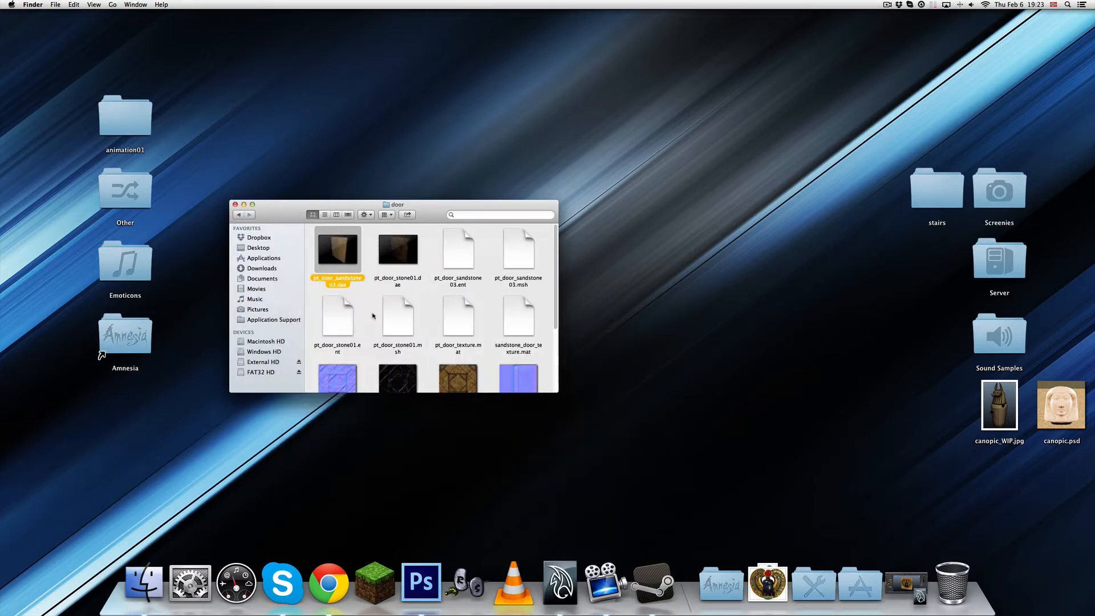
Look through the moon folder's files and return to the custom folder.
{"action": "left_click", "coordinate": [239, 216]}
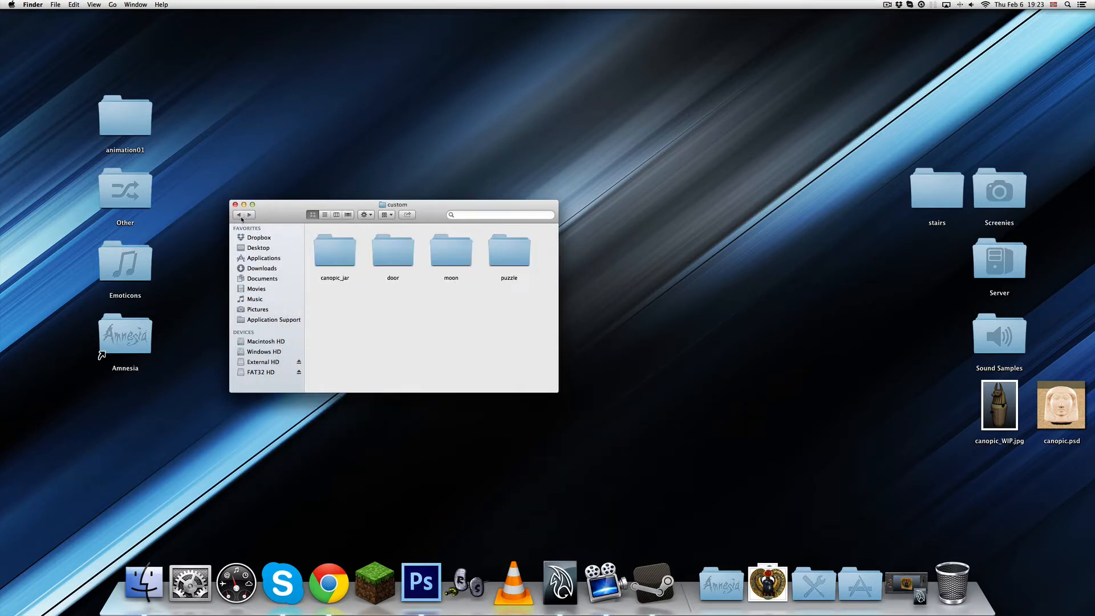
{"action": "left_click", "coordinate": [445, 263]}
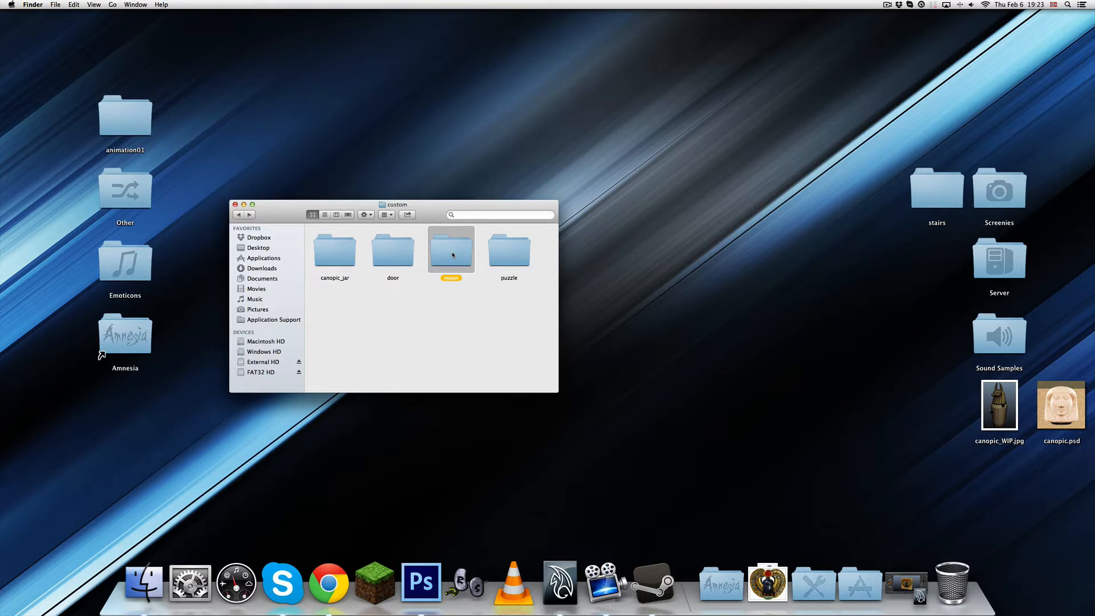
{"action": "double_click", "coordinate": [453, 255]}
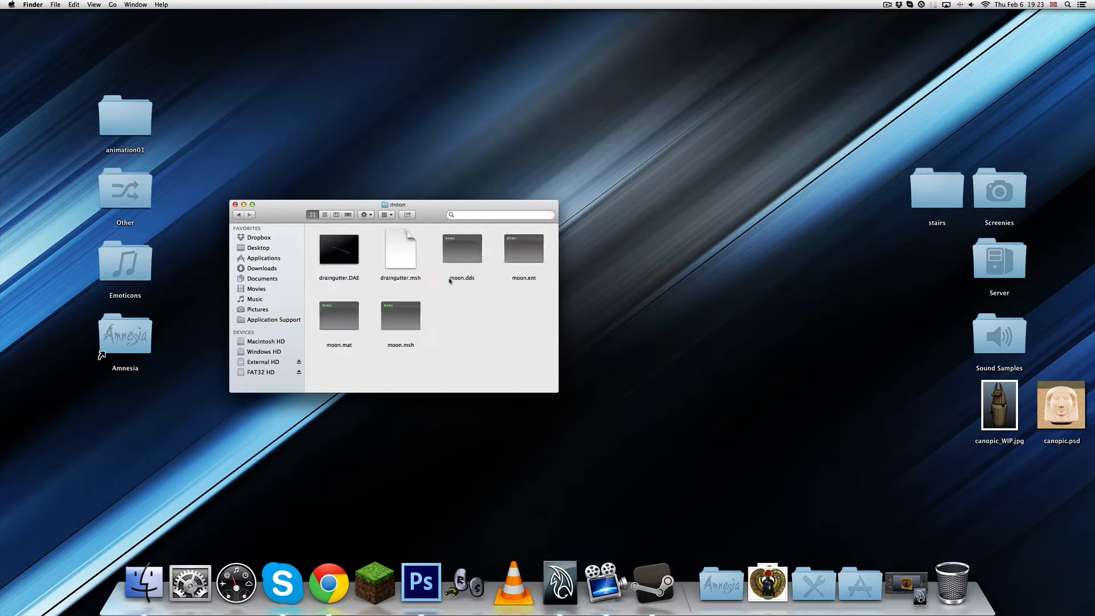
{"action": "left_click", "coordinate": [240, 214]}
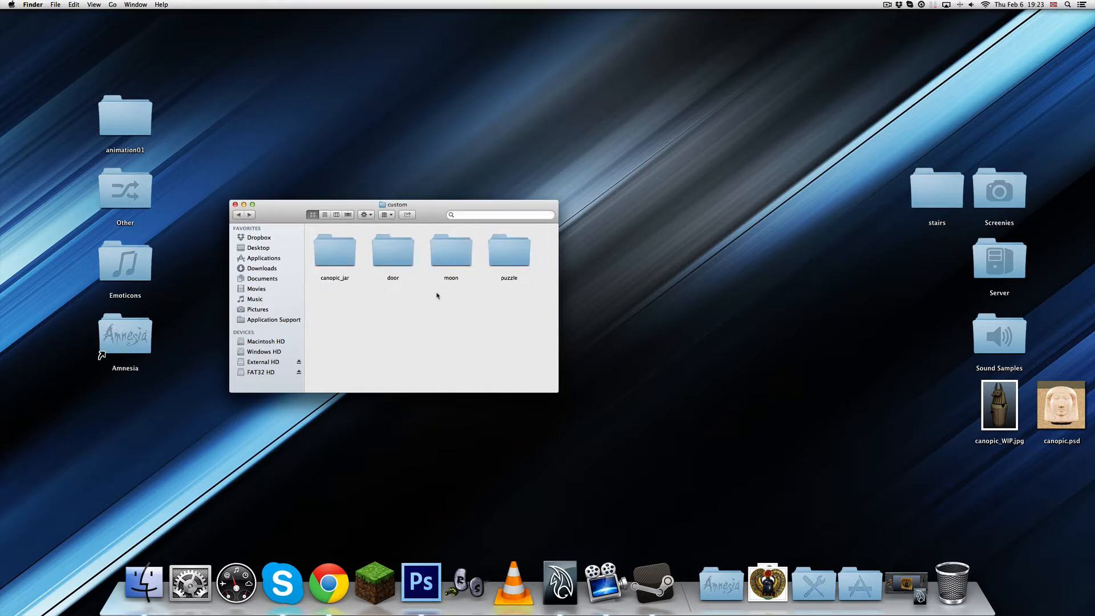
Open the canopic_jar folder and preview the texture canopic_jar_texture_human.tga.
{"action": "left_click", "coordinate": [338, 280]}
{"action": "double_click", "coordinate": [338, 266]}
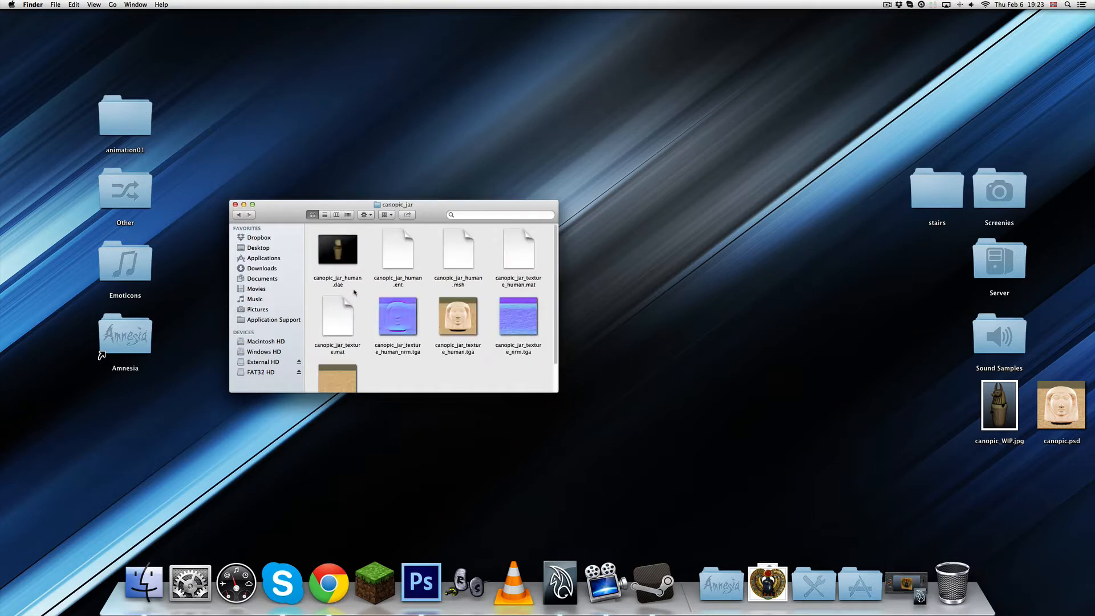
{"action": "scroll", "coordinate": [412, 324], "scroll_direction": "down", "scroll_amount": 2}
{"action": "scroll", "coordinate": [412, 324], "scroll_direction": "up", "scroll_amount": 2}
{"action": "left_click", "coordinate": [458, 317]}
{"action": "key", "text": "space"}
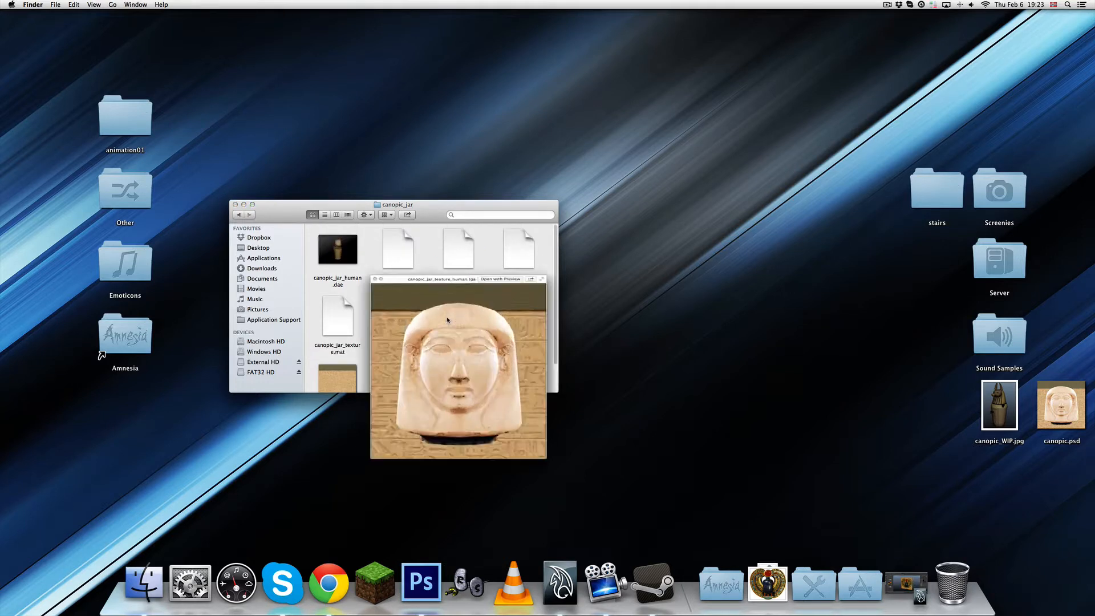
{"action": "key", "text": "space"}
{"action": "left_click", "coordinate": [452, 371]}
{"action": "scroll", "coordinate": [448, 359], "scroll_direction": "down", "scroll_amount": 2}
{"action": "scroll", "coordinate": [438, 334], "scroll_direction": "up", "scroll_amount": 2}
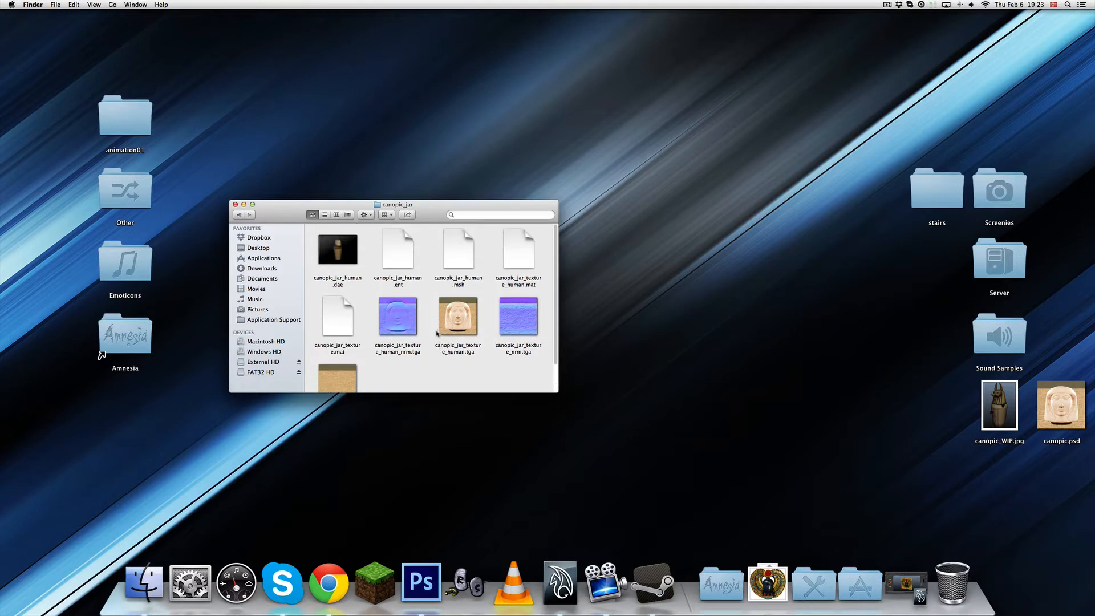
Preview canopic_jar_human.dae and rotate the jar model to examine its head and body from several angles.
{"action": "left_click", "coordinate": [351, 263]}
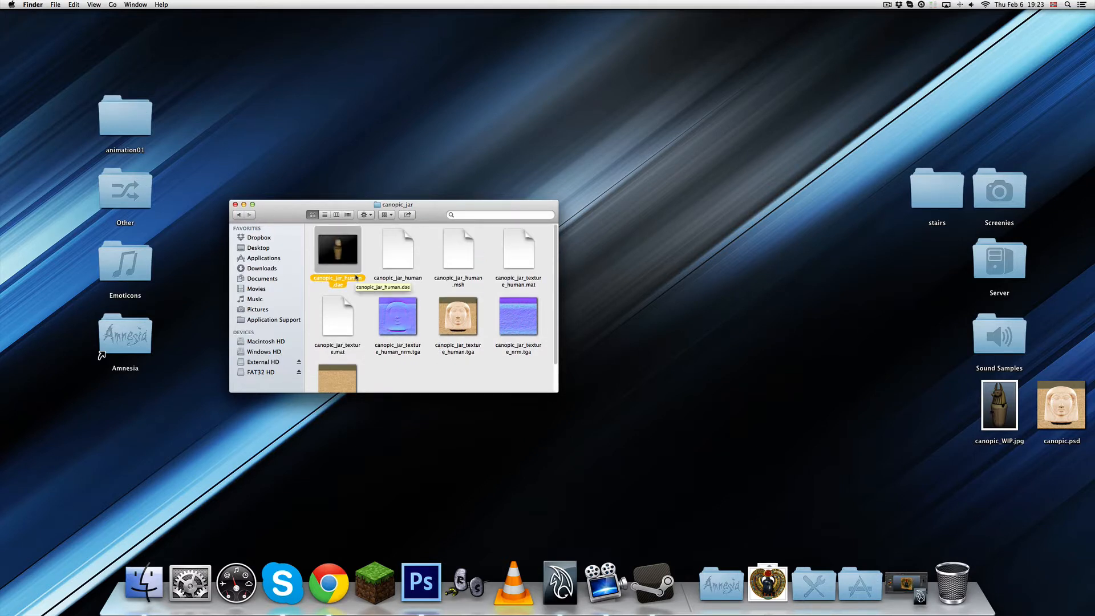
{"action": "key", "text": "space"}
{"action": "left_click_drag", "start_coordinate": [497, 446], "coordinate": [446, 310]}
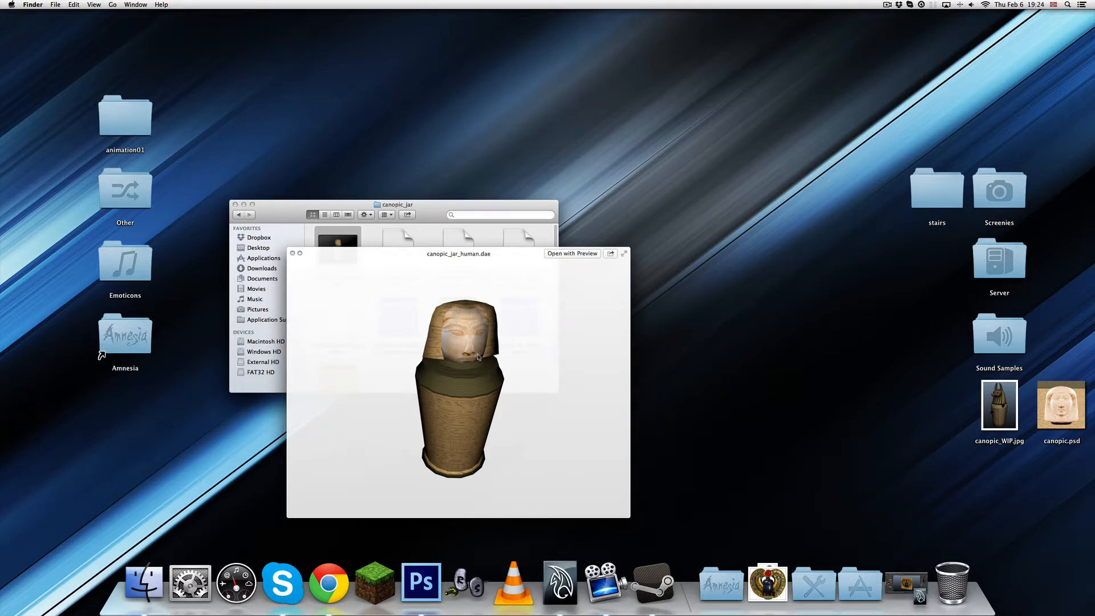
{"action": "left_click_drag", "start_coordinate": [477, 313], "coordinate": [448, 342]}
{"action": "key", "text": "space"}
{"action": "left_click", "coordinate": [372, 299]}
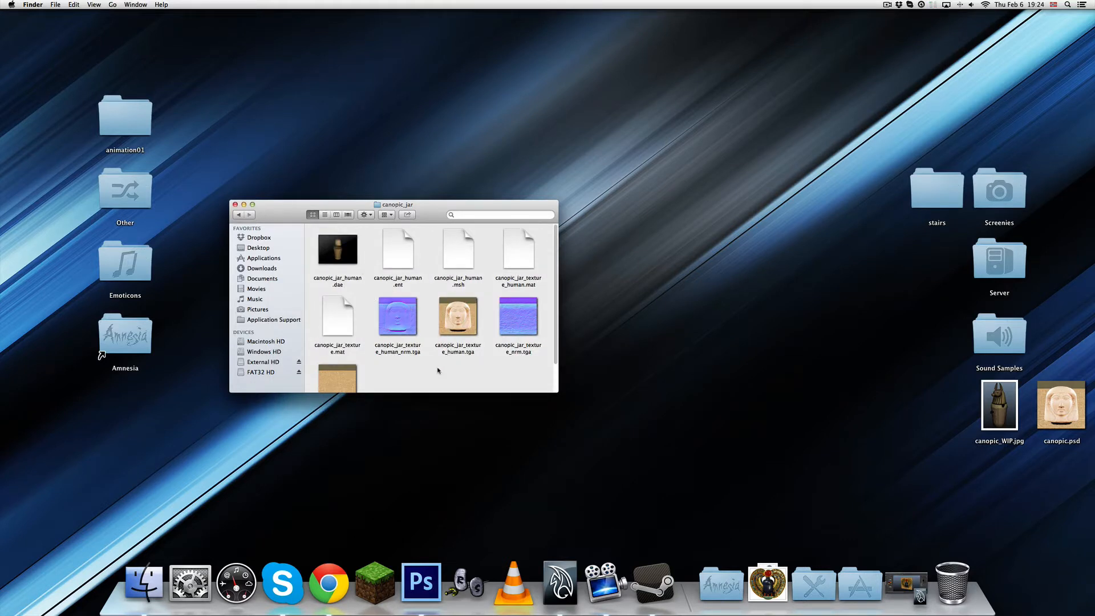
{"action": "left_click", "coordinate": [355, 264]}
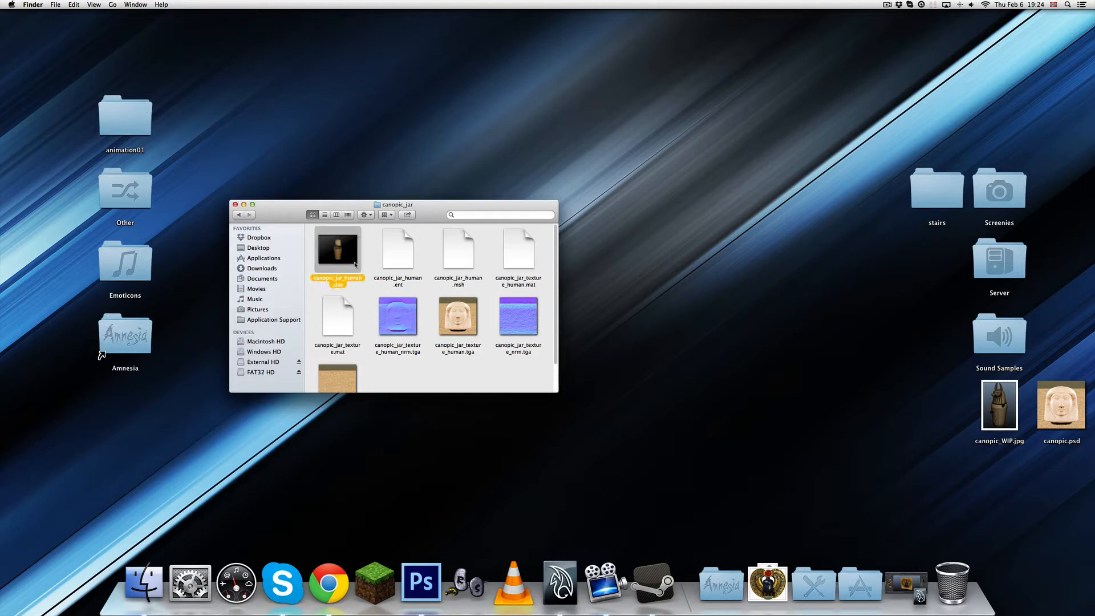
{"action": "key", "text": "space"}
{"action": "mouse_move", "coordinate": [501, 386]}
{"action": "left_mouse_down"}
{"action": "mouse_move", "coordinate": [413, 414]}
{"action": "mouse_move", "coordinate": [509, 393]}
{"action": "mouse_move", "coordinate": [463, 422]}
{"action": "mouse_move", "coordinate": [389, 404]}
{"action": "mouse_move", "coordinate": [516, 358]}
{"action": "mouse_move", "coordinate": [503, 391]}
{"action": "left_mouse_up"}
{"action": "mouse_move", "coordinate": [436, 343]}
{"action": "left_mouse_down"}
{"action": "mouse_move", "coordinate": [488, 370]}
{"action": "mouse_move", "coordinate": [496, 298]}
{"action": "mouse_move", "coordinate": [560, 464]}
{"action": "mouse_move", "coordinate": [446, 359]}
{"action": "left_mouse_up"}
{"action": "key", "text": "space"}
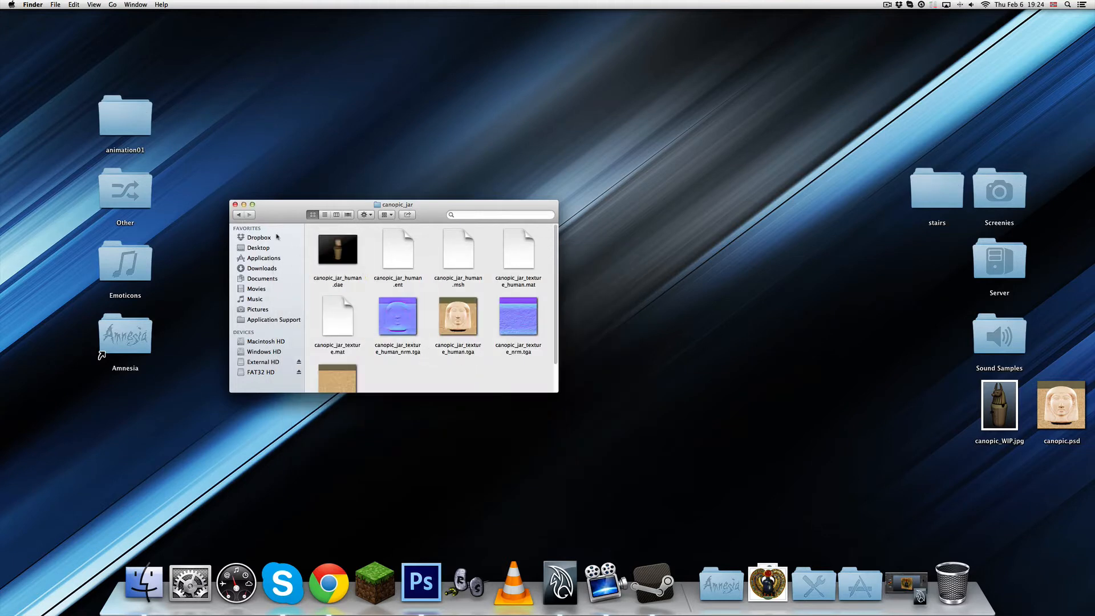
Return to the custom folder and open the puzzle folder.
{"action": "left_click", "coordinate": [239, 215]}
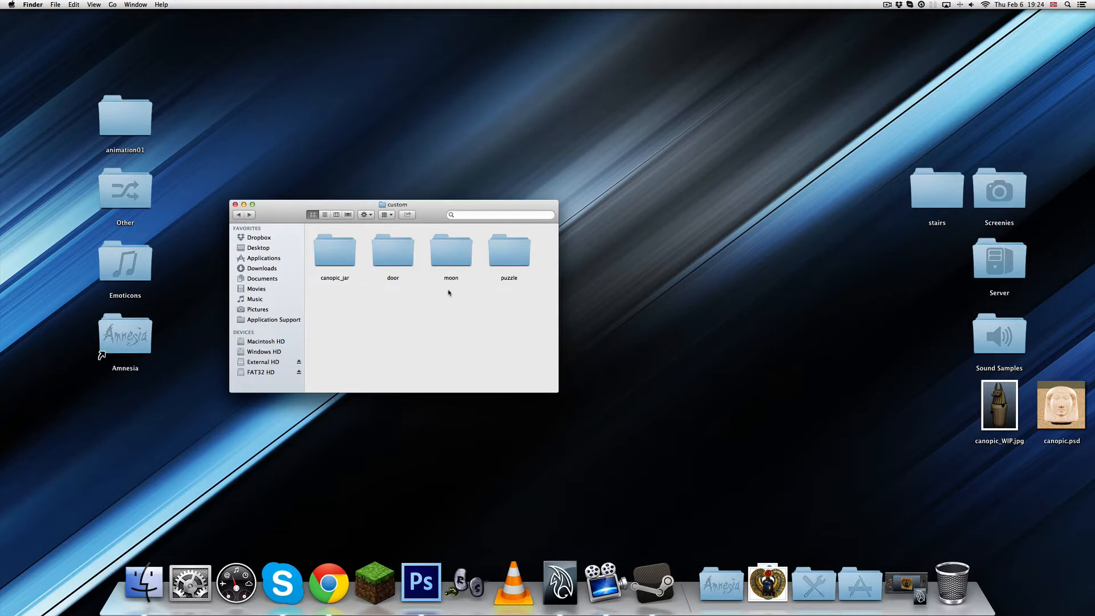
{"action": "left_click", "coordinate": [505, 263]}
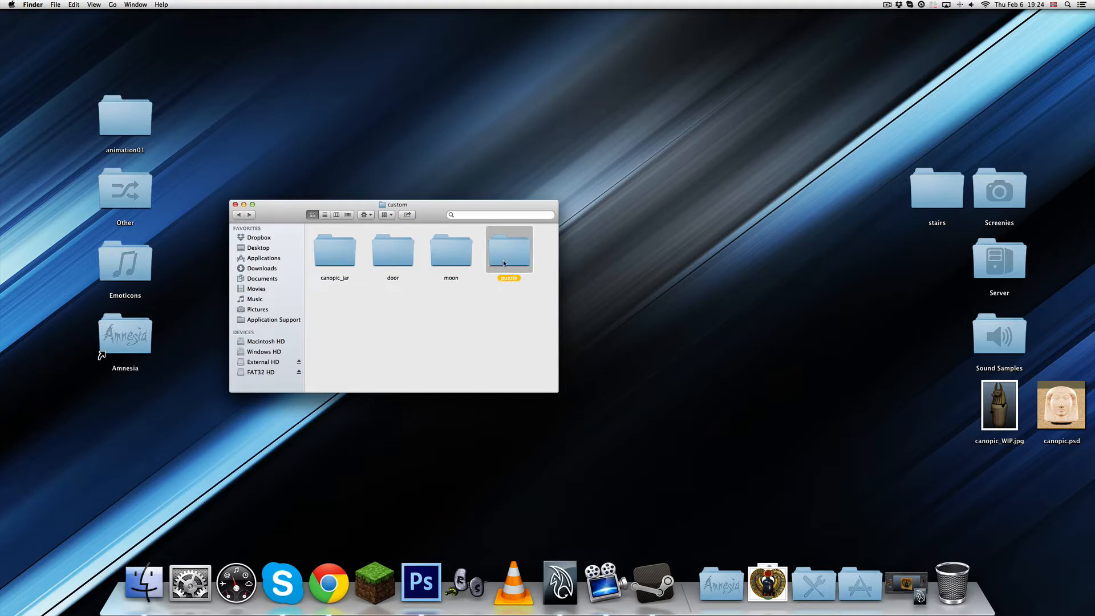
{"action": "left_click", "coordinate": [500, 293]}
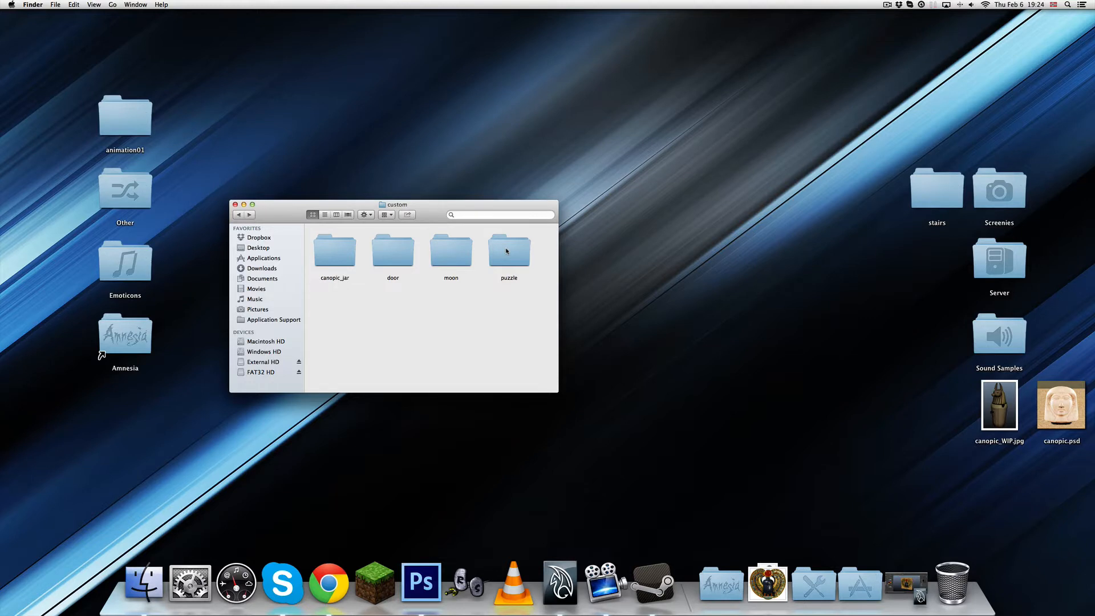
{"action": "double_click", "coordinate": [507, 251]}
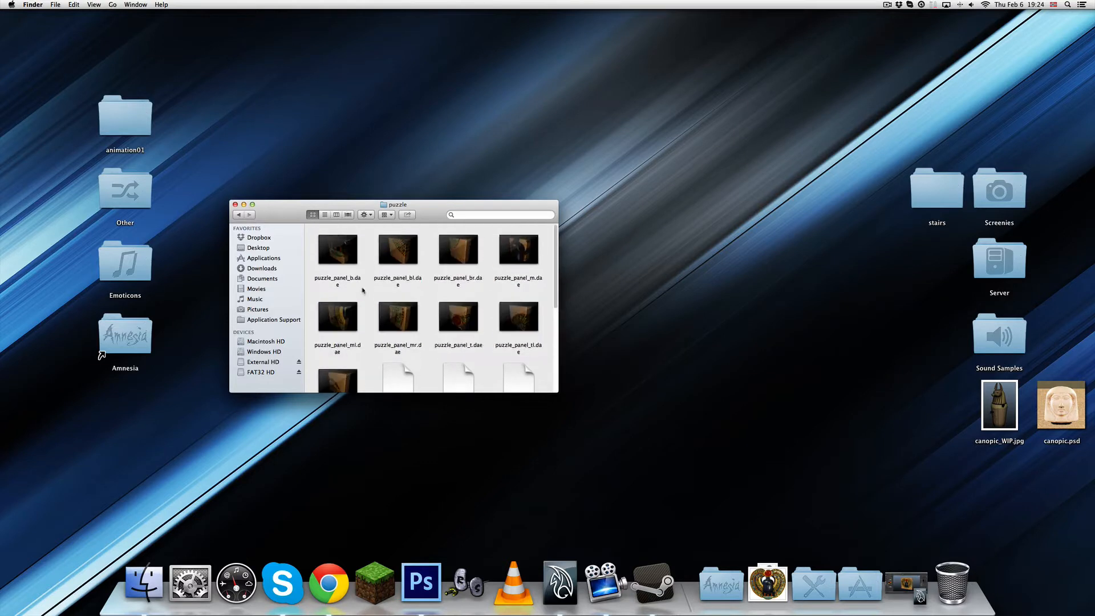
Preview the puzzle panel models starting with puzzle_panel_b.dae, compare the neighbouring panels, and rotate puzzle_panel_b.dae to see its front.
{"action": "left_click", "coordinate": [341, 254]}
{"action": "key", "text": "space"}
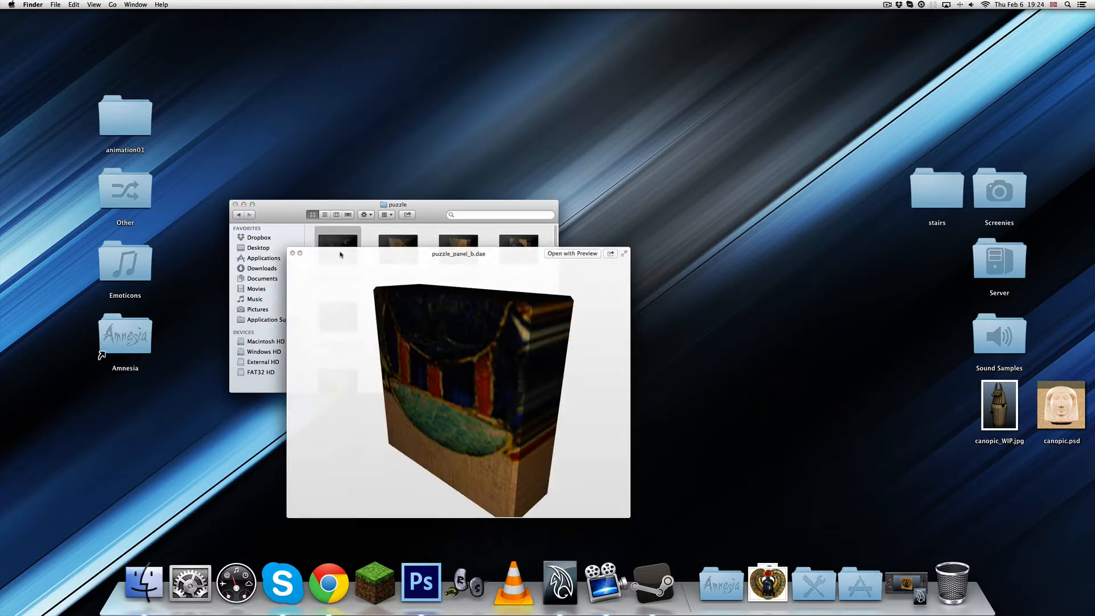
{"action": "key", "text": "Right"}
{"action": "key", "text": "Right"}
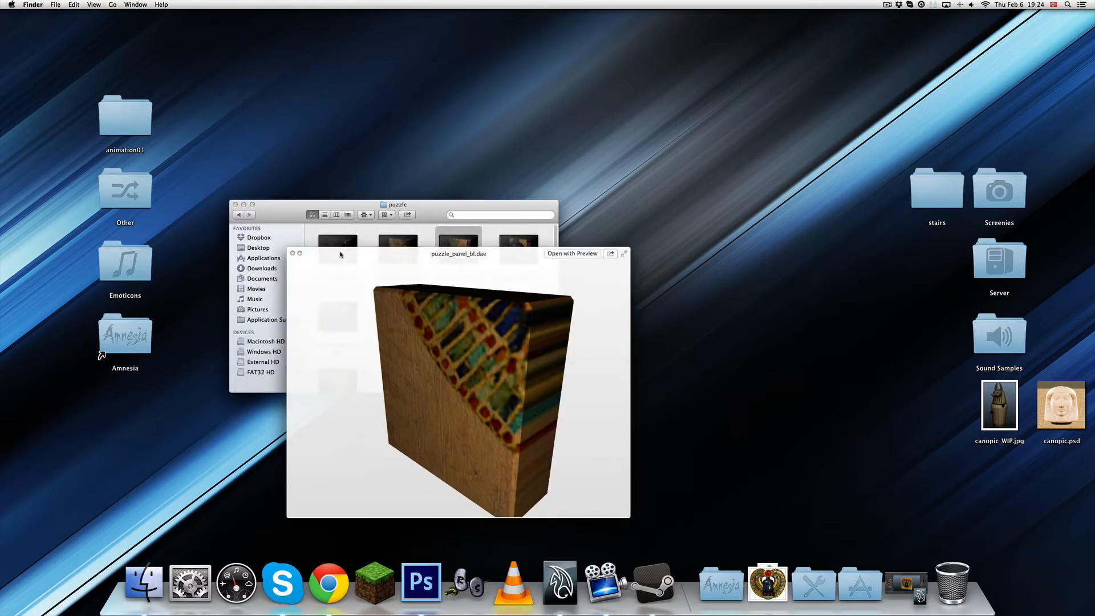
{"action": "key", "text": "Left"}
{"action": "key", "text": "Left"}
{"action": "key", "text": "Right"}
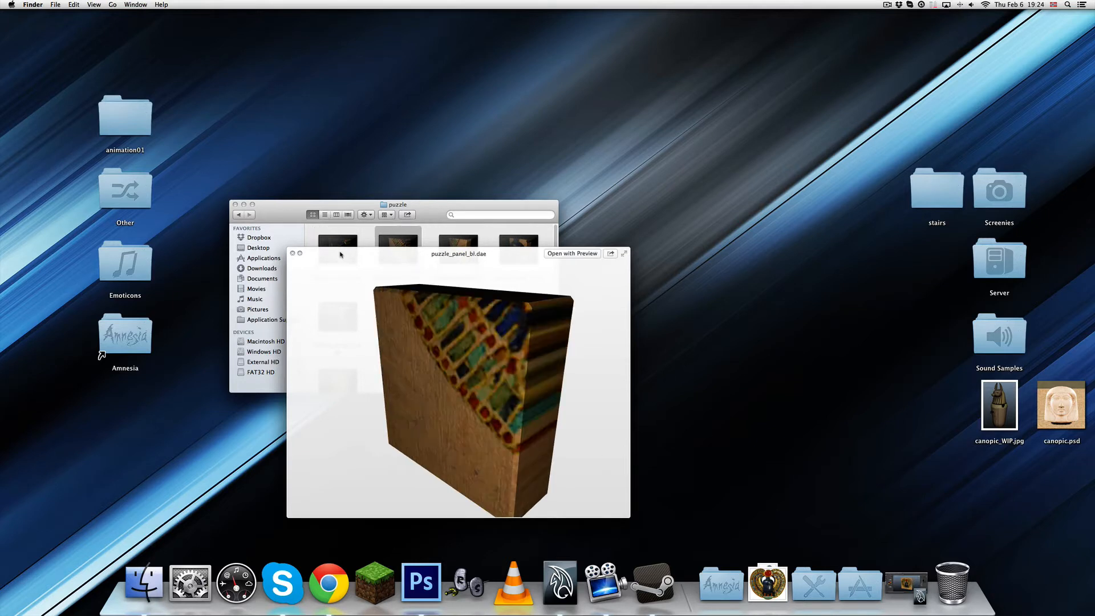
{"action": "key", "text": "Left"}
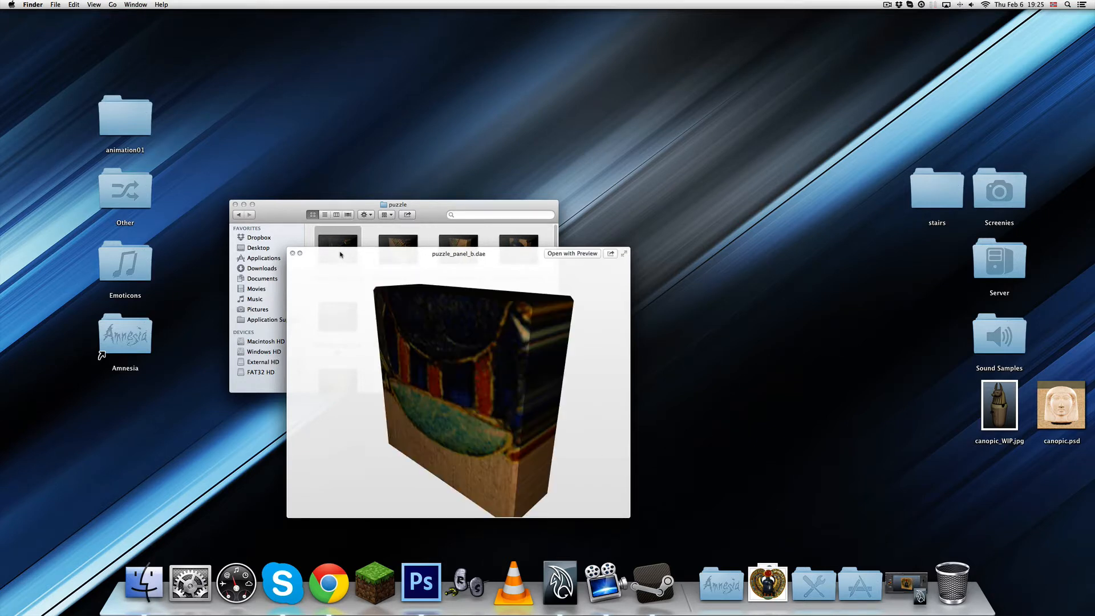
{"action": "left_click_drag", "start_coordinate": [534, 419], "coordinate": [455, 337]}
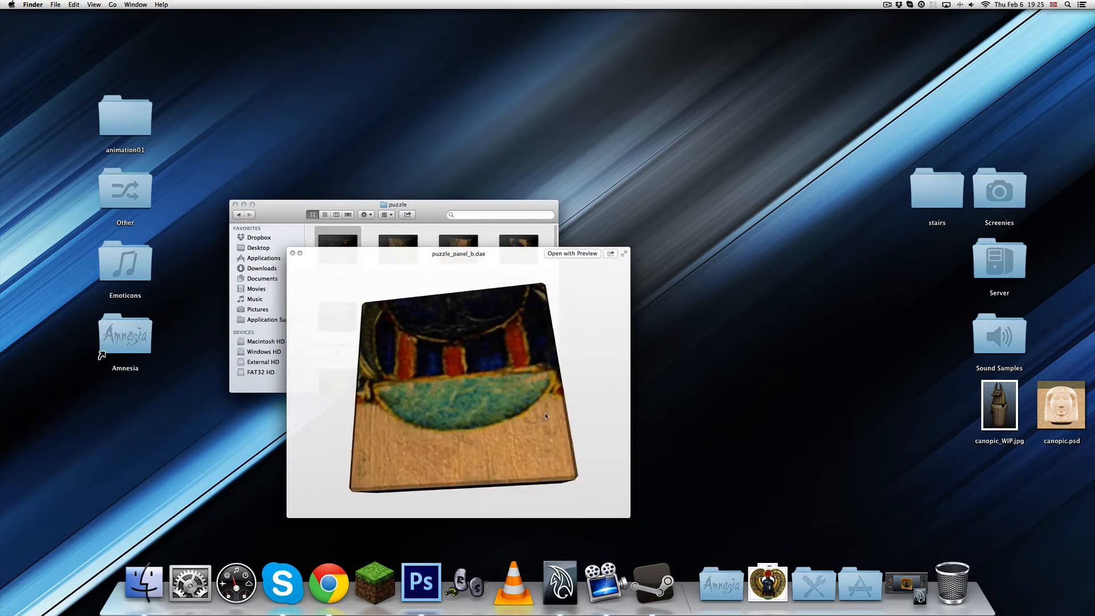
{"action": "key", "text": "space"}
{"action": "left_click", "coordinate": [431, 315]}
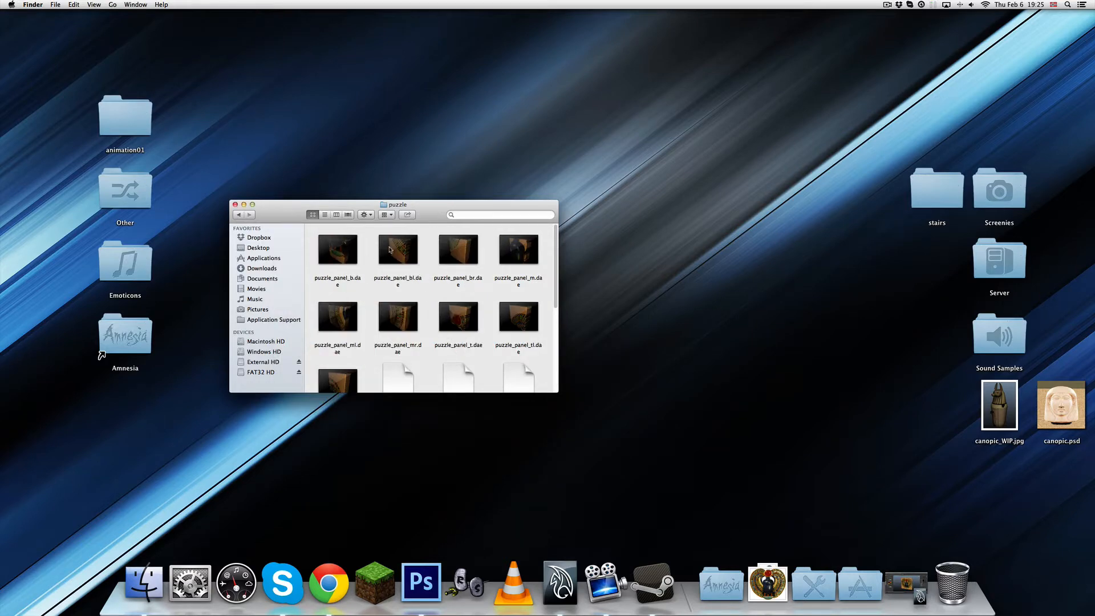
Preview the shared panel texture puzzle_panel_texture.tga in the puzzle folder.
{"action": "scroll", "coordinate": [464, 325], "scroll_direction": "down", "scroll_amount": 5}
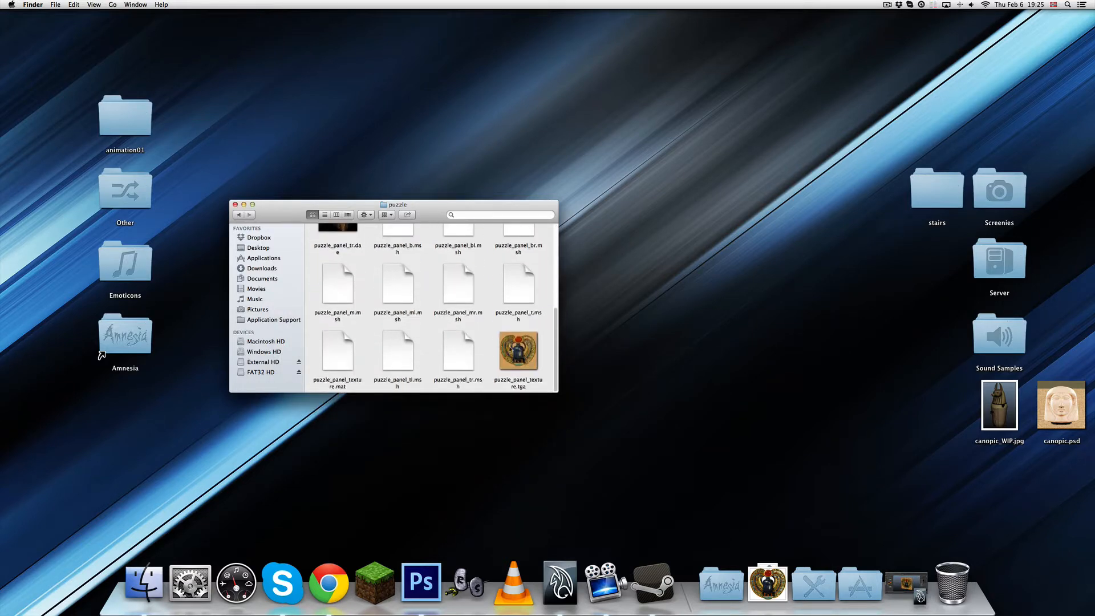
{"action": "left_click", "coordinate": [516, 351]}
{"action": "key", "text": "space"}
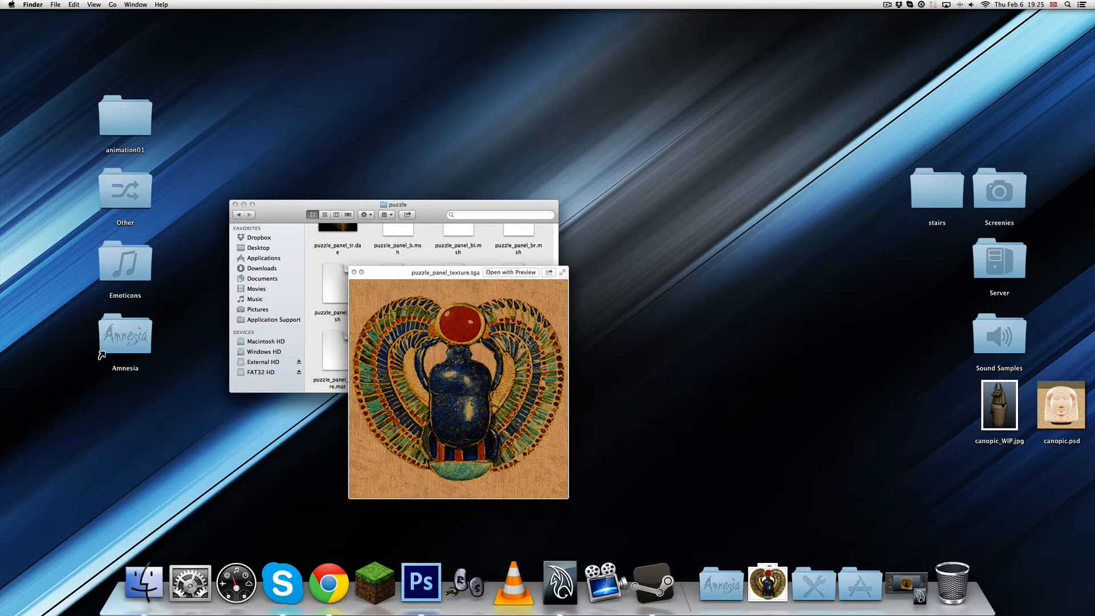
{"action": "key", "text": "space"}
{"action": "left_click", "coordinate": [493, 340]}
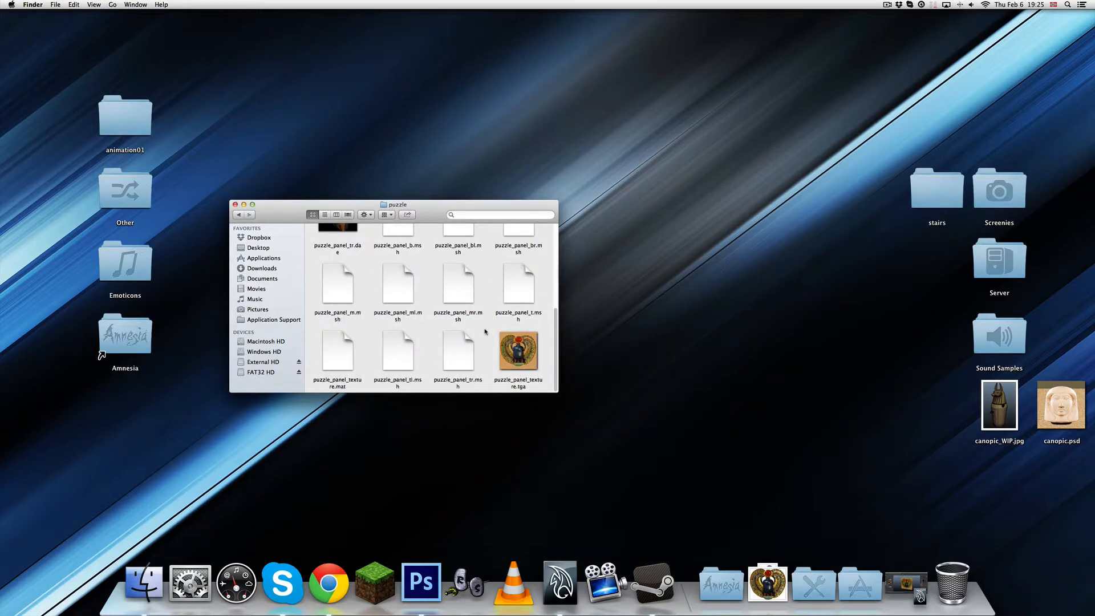
{"action": "scroll", "coordinate": [489, 334], "scroll_direction": "up", "scroll_amount": 3}
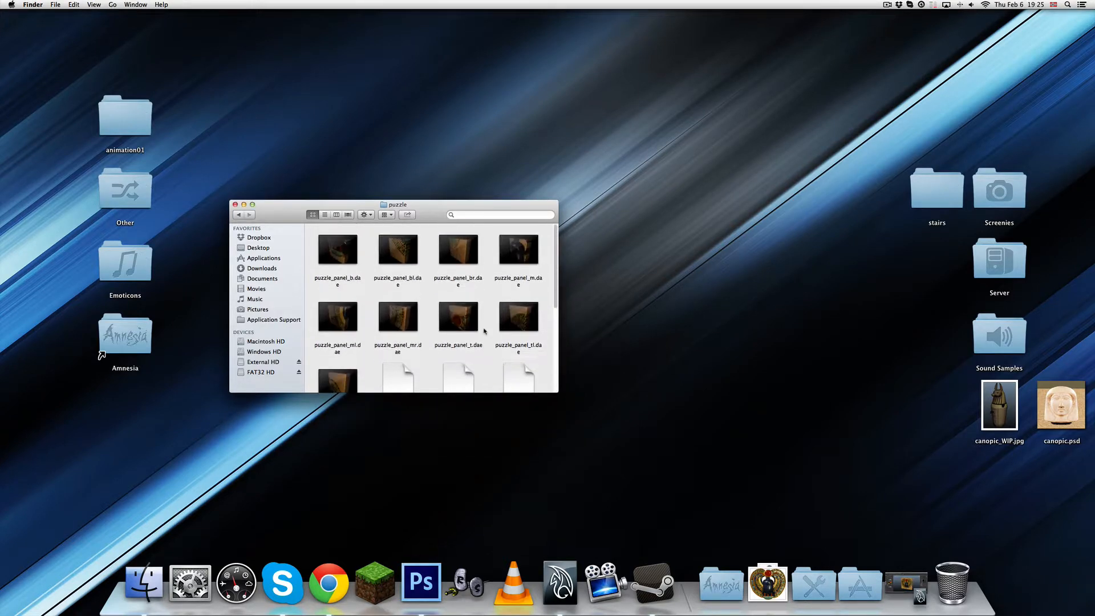
Go back from the puzzle folder through custom and entities to the Amnesia The Dark Descent folder.
{"action": "left_click", "coordinate": [239, 215]}
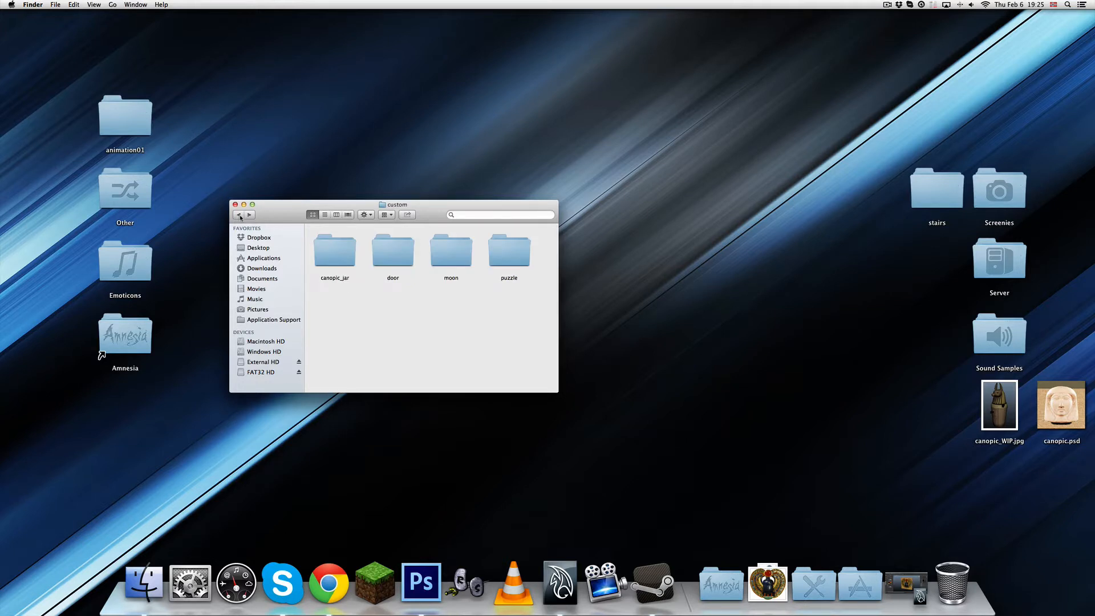
{"action": "left_click", "coordinate": [240, 215]}
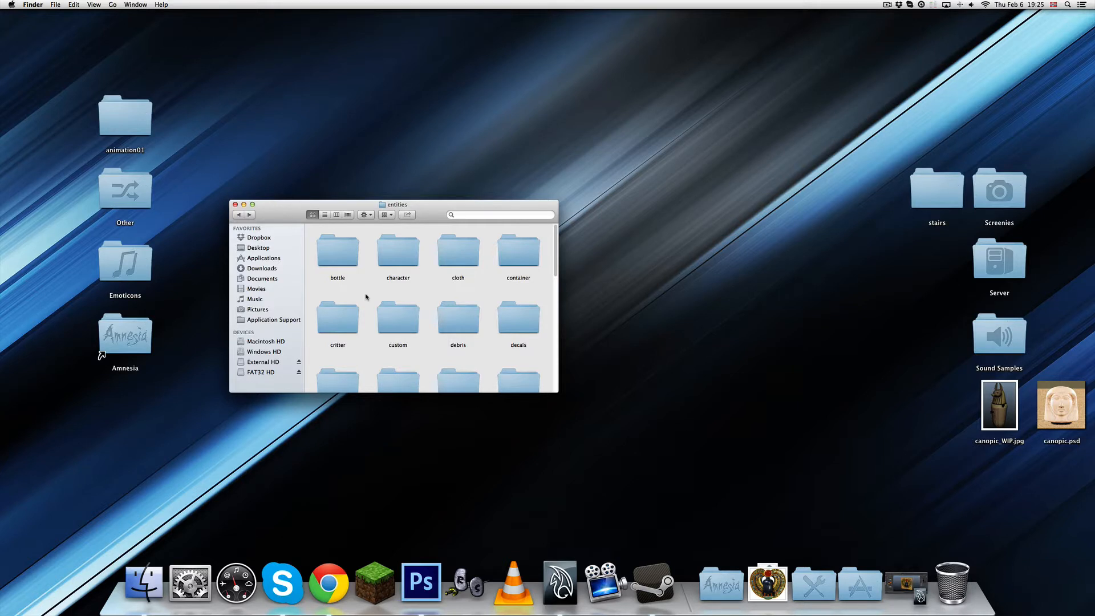
{"action": "left_click", "coordinate": [238, 214]}
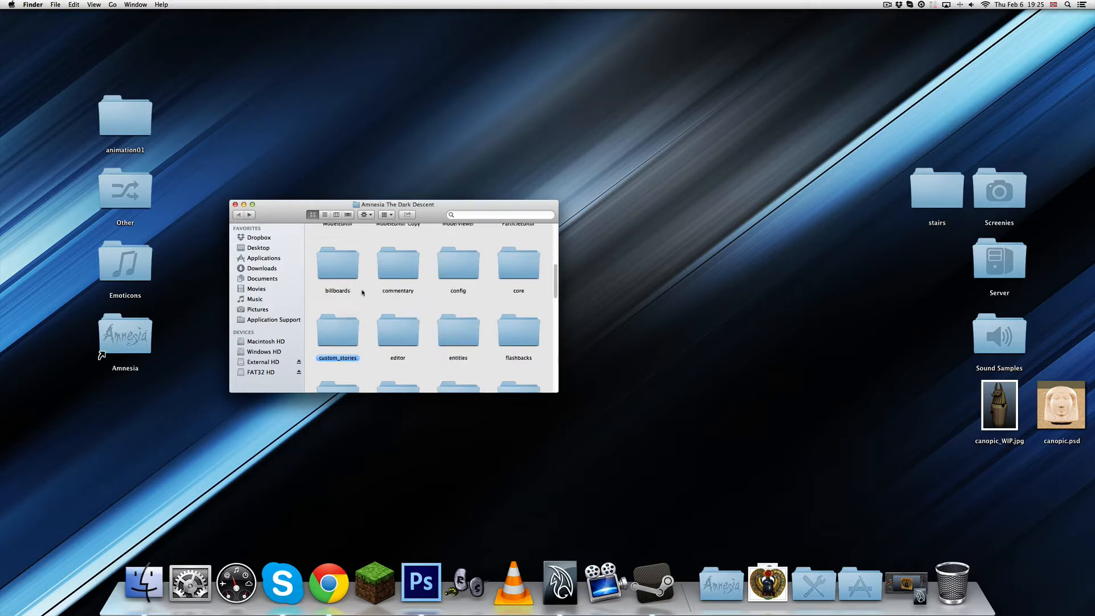
Open the temple custom story's textures folder inside custom_stories and look through its sandstone, carving and material files.
{"action": "double_click", "coordinate": [345, 326]}
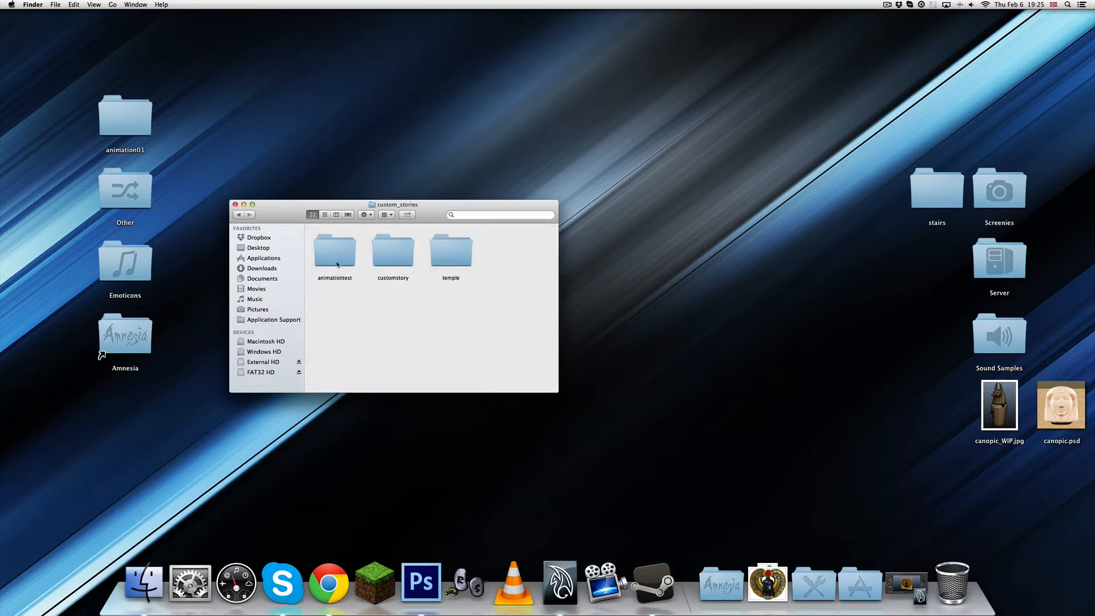
{"action": "double_click", "coordinate": [445, 255]}
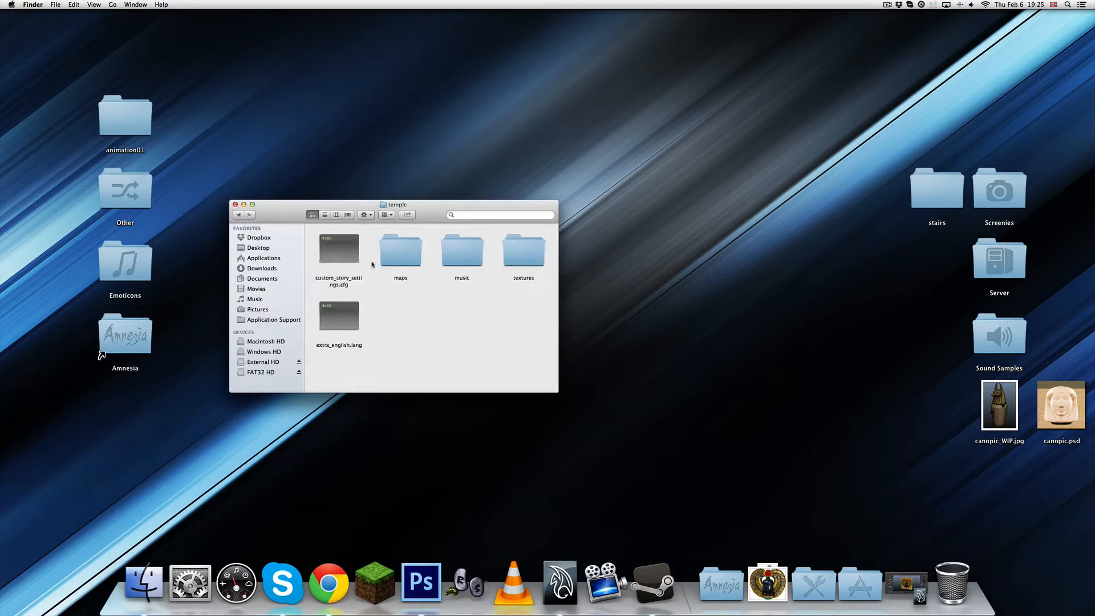
{"action": "double_click", "coordinate": [517, 261]}
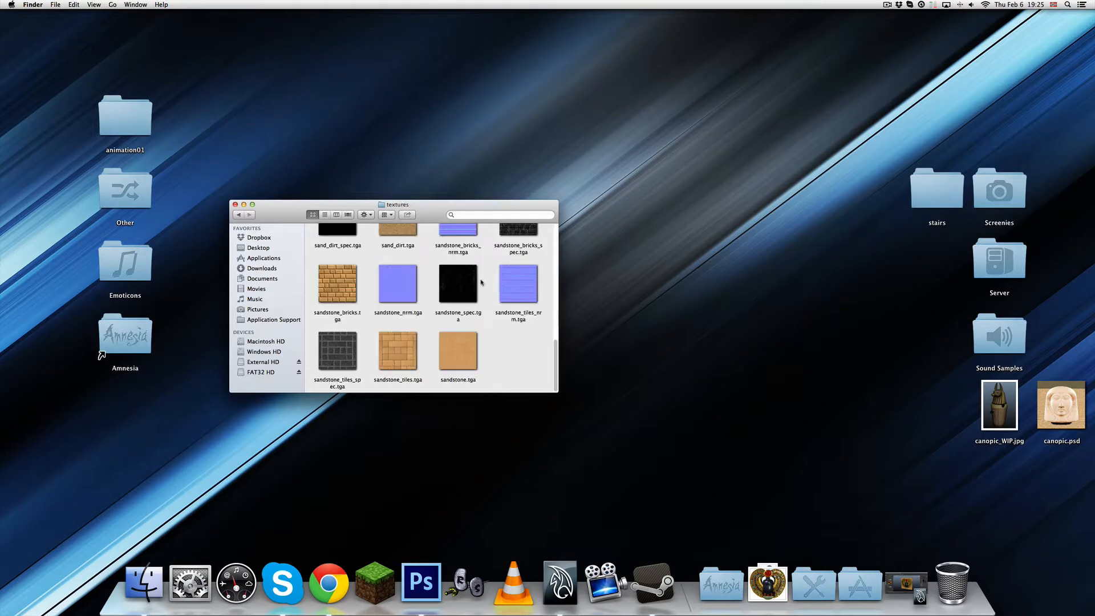
{"action": "scroll", "coordinate": [461, 292], "scroll_direction": "up", "scroll_amount": 5}
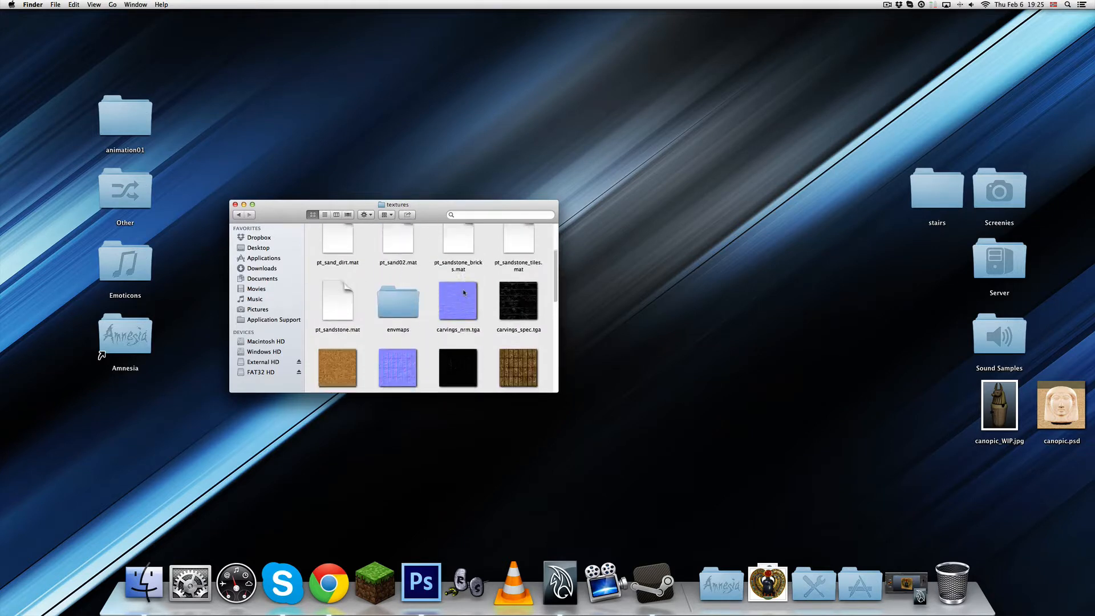
{"action": "scroll", "coordinate": [424, 287], "scroll_direction": "up", "scroll_amount": 2}
View the skybox files in the envmaps folder and return to the temple folder.
{"action": "double_click", "coordinate": [398, 327]}
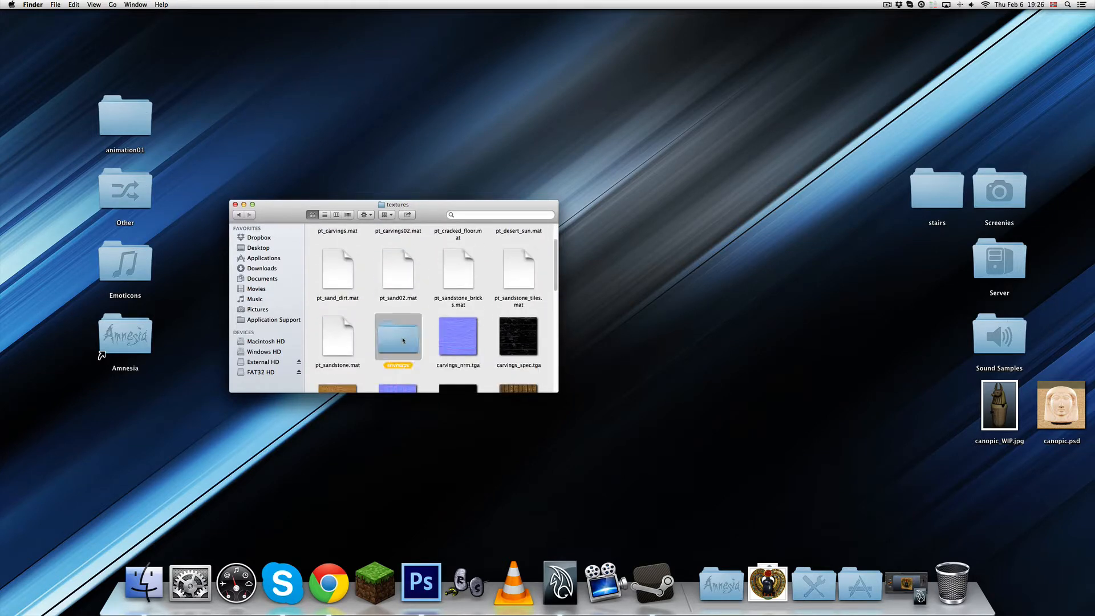
{"action": "left_click", "coordinate": [338, 280]}
{"action": "left_click", "coordinate": [348, 299]}
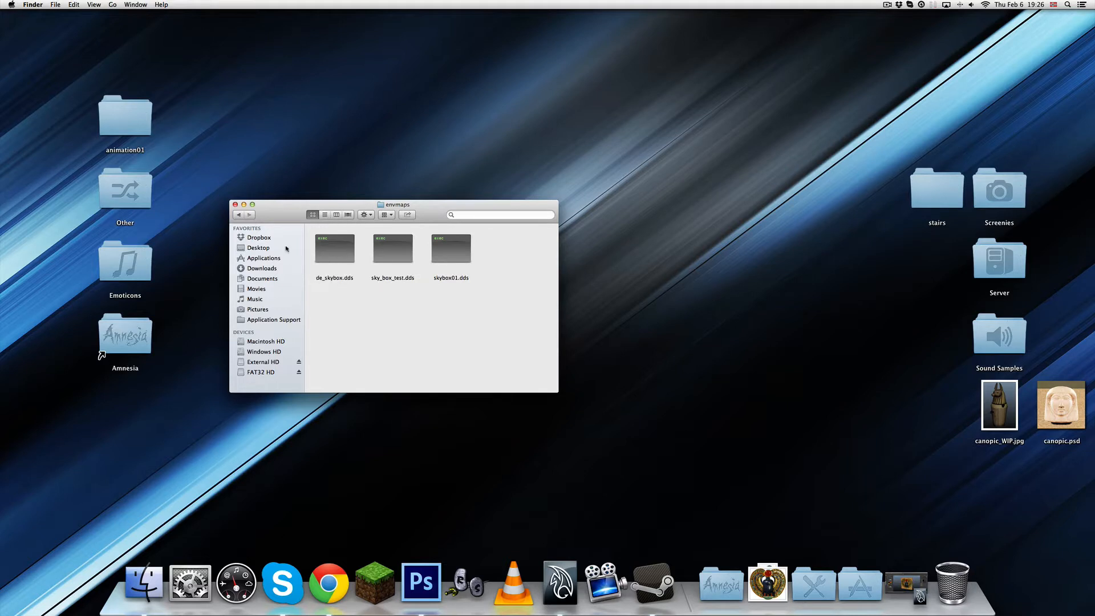
{"action": "left_click", "coordinate": [337, 280]}
{"action": "left_click", "coordinate": [311, 277]}
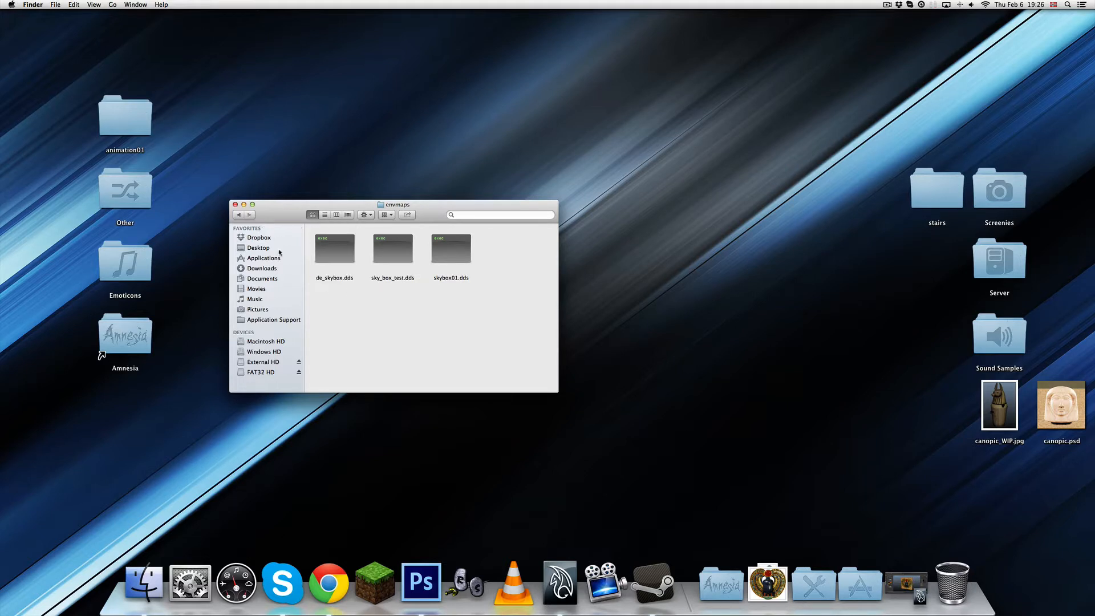
{"action": "left_click", "coordinate": [239, 215]}
{"action": "left_click", "coordinate": [239, 215]}
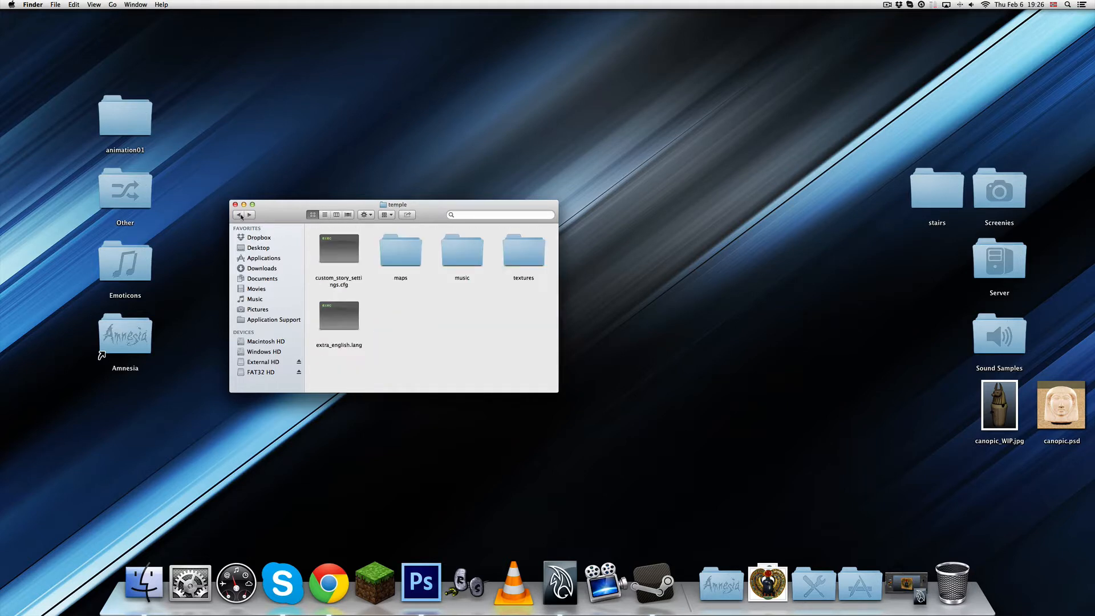
Launch Amnesia The Dark Descent and start the Temple custom story.
{"action": "key", "text": "F4"}
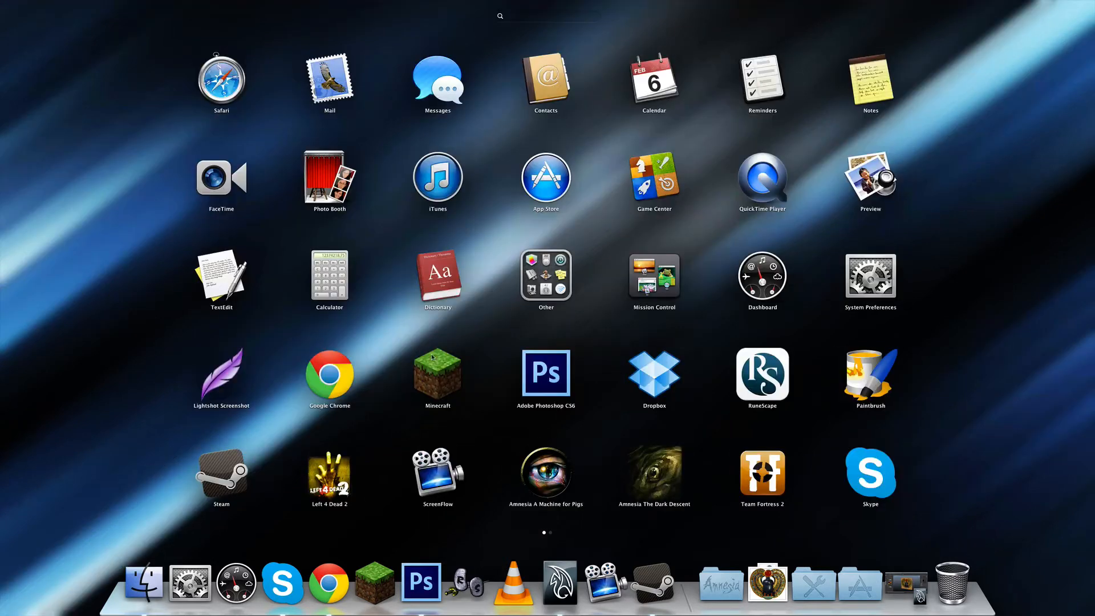
{"action": "left_click", "coordinate": [653, 477]}
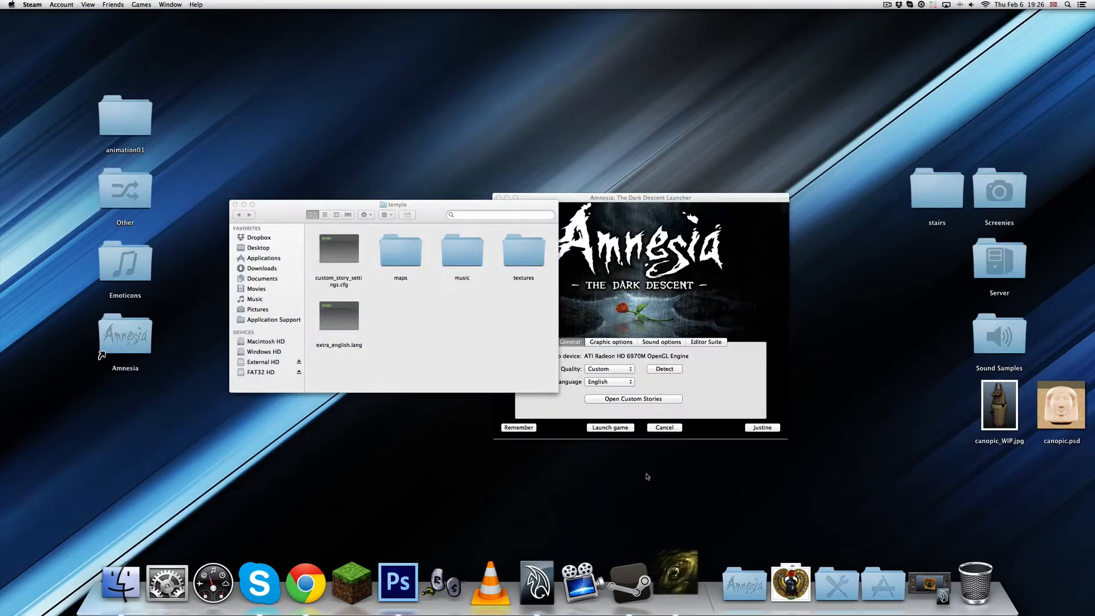
{"action": "left_click", "coordinate": [619, 431]}
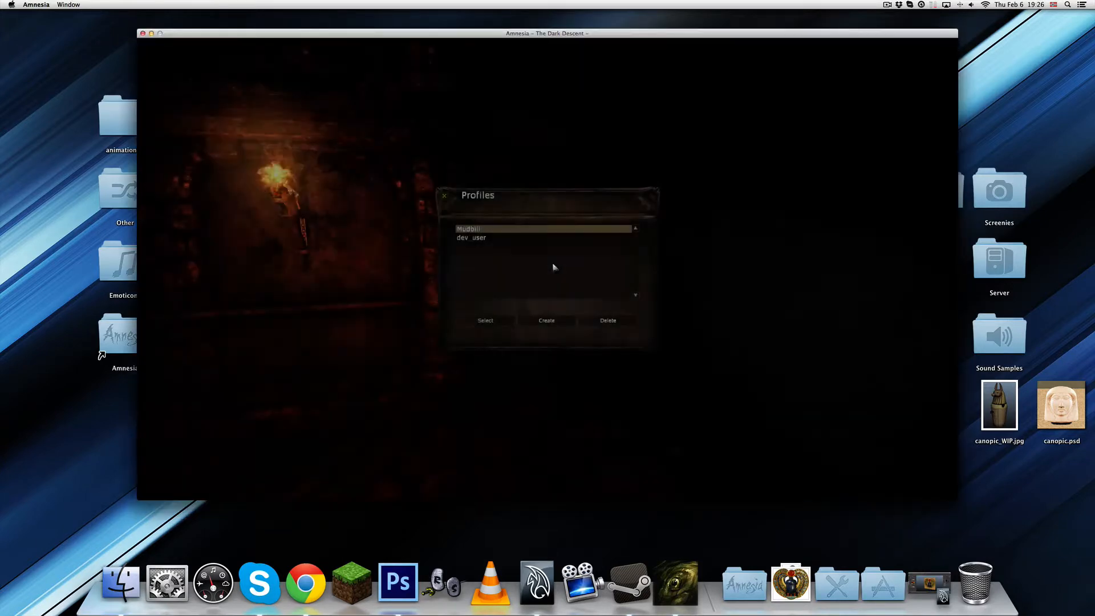
{"action": "left_click", "coordinate": [772, 241]}
{"action": "left_click", "coordinate": [460, 228]}
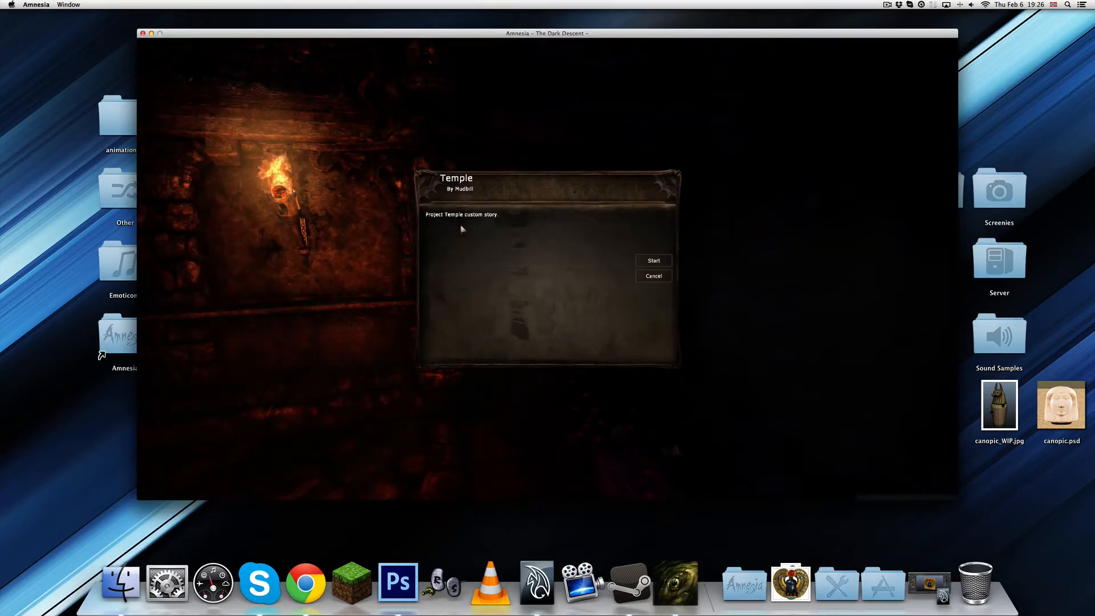
{"action": "left_click", "coordinate": [673, 260]}
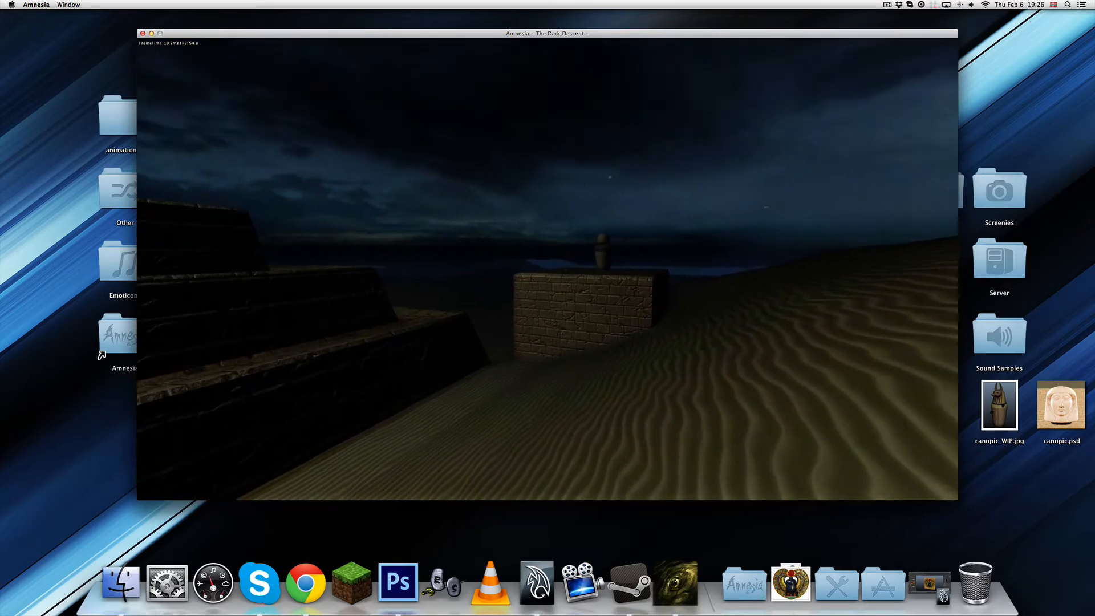
Pause the game, switch the Mac's sound output to Yeti Stereo Microphone, and resume playing.
{"action": "key", "text": "Escape"}
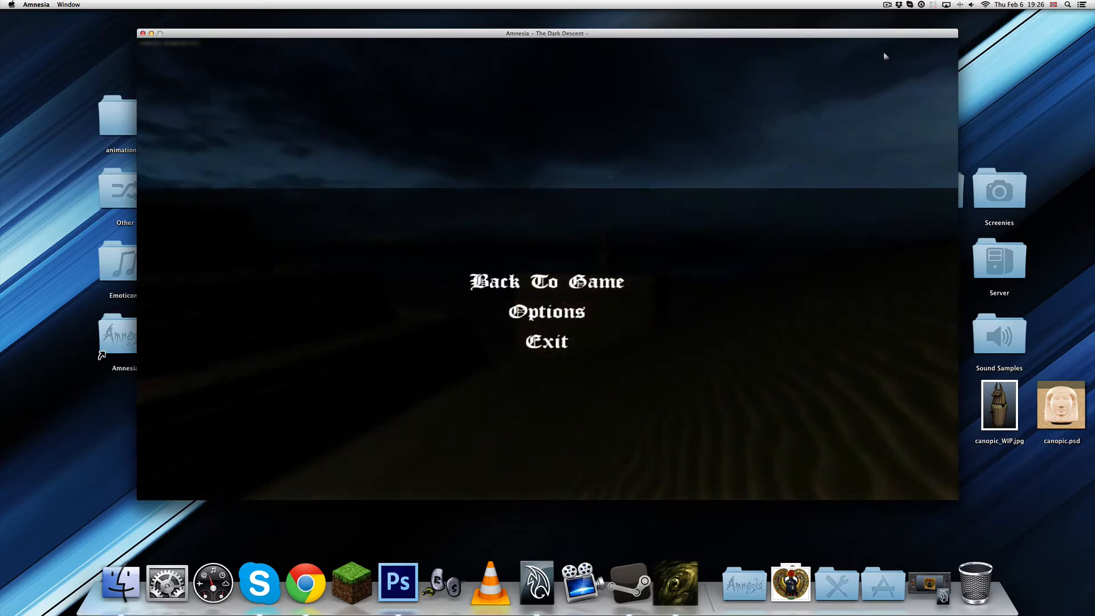
{"action": "left_click", "coordinate": [972, 5], "text": "alt"}
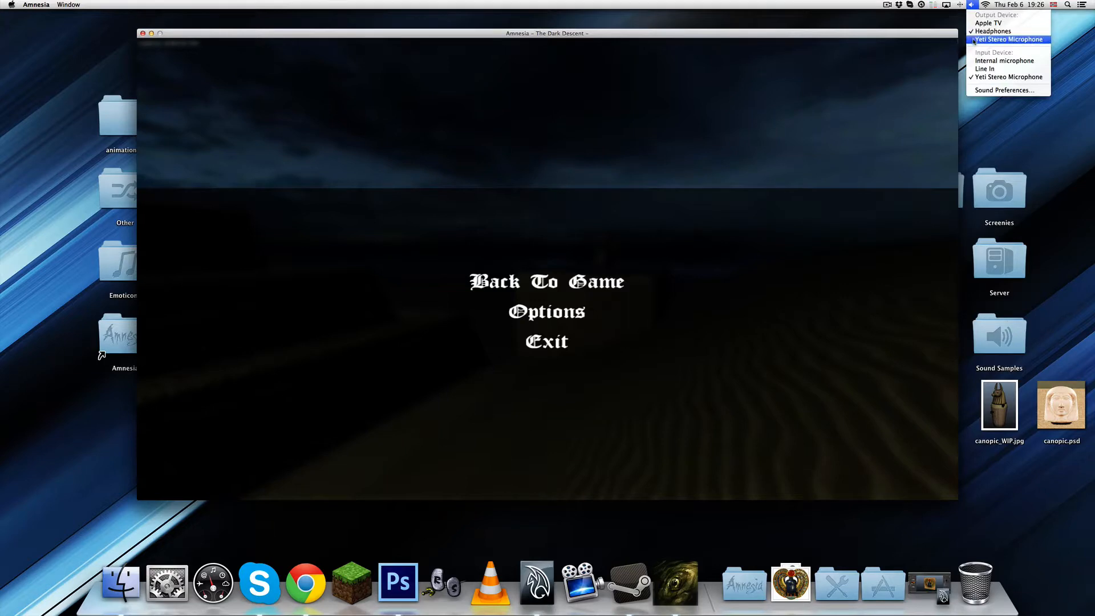
{"action": "left_click", "coordinate": [974, 39]}
{"action": "key", "text": "Escape"}
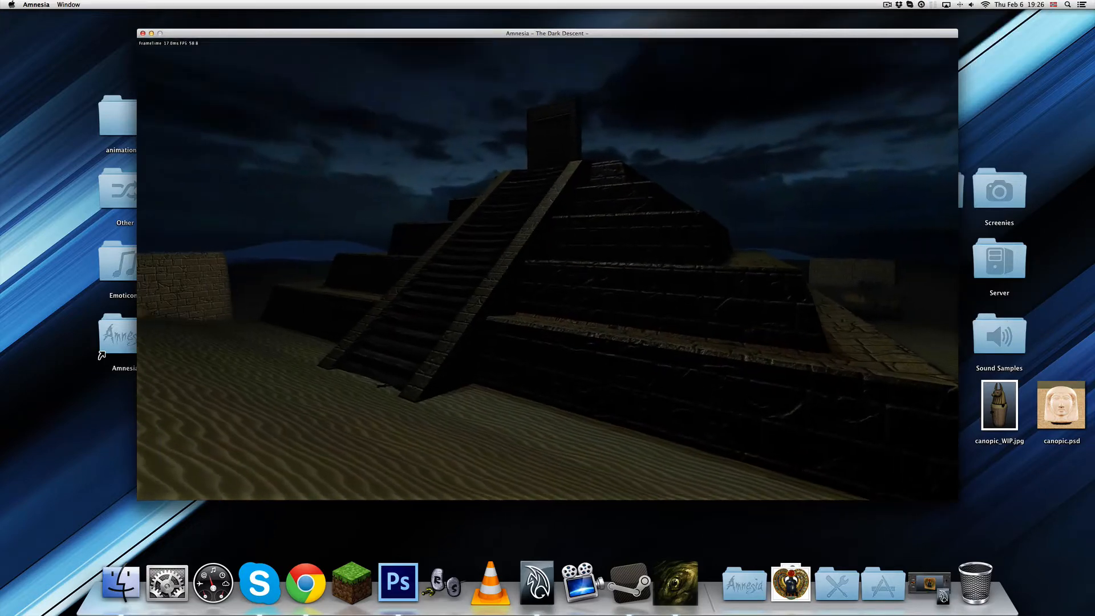
Walk around the outside of the pyramid and pick up the lantern at the foot of its stairs.
{"action": "key", "text": "w"}
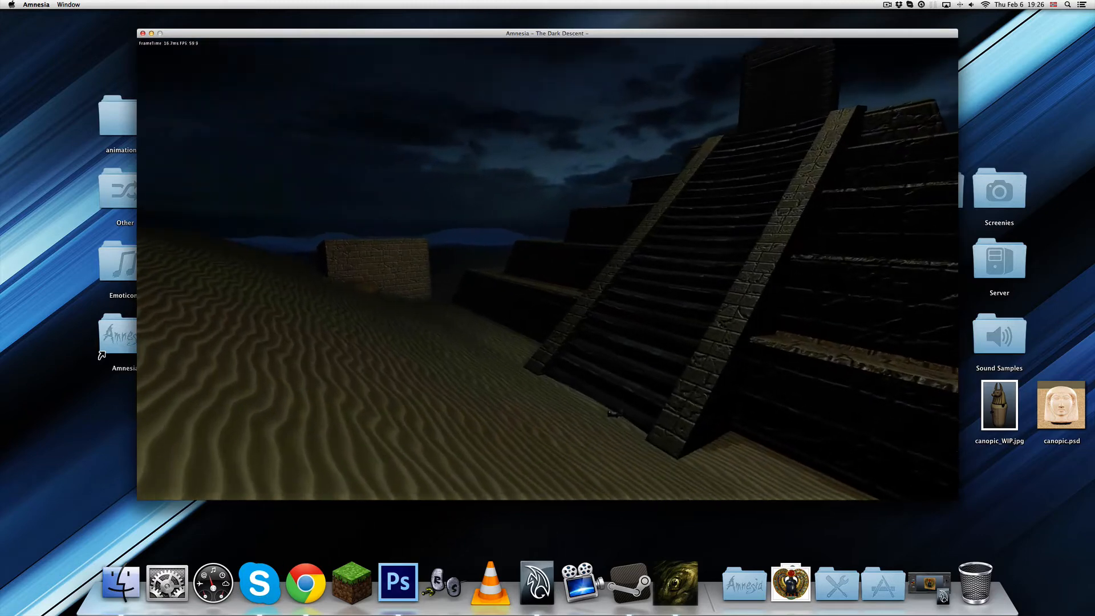
{"action": "key", "text": "w"}
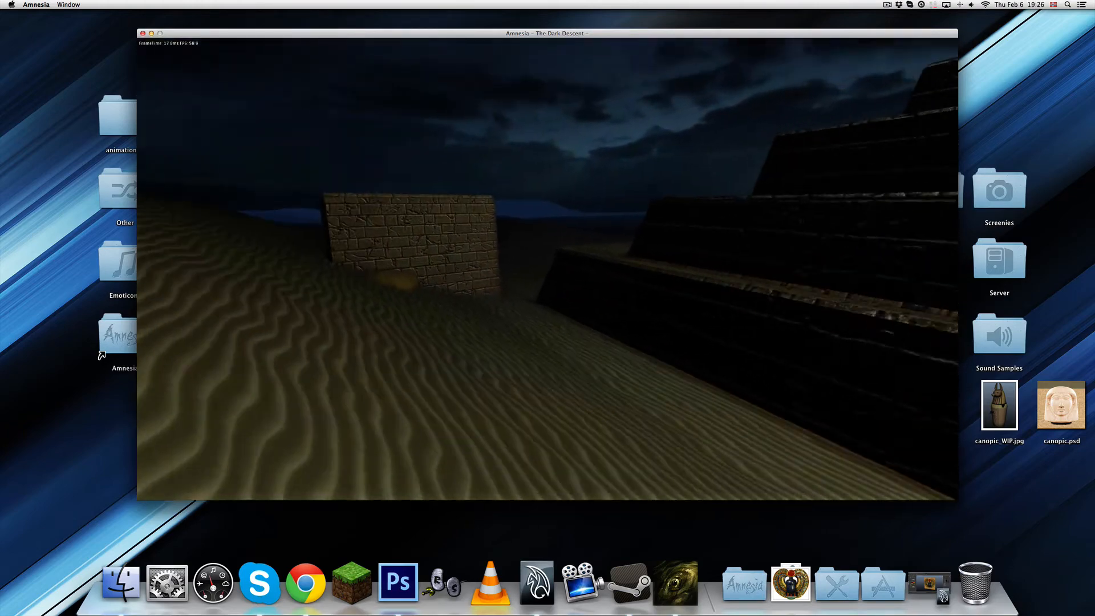
{"action": "key", "text": "w"}
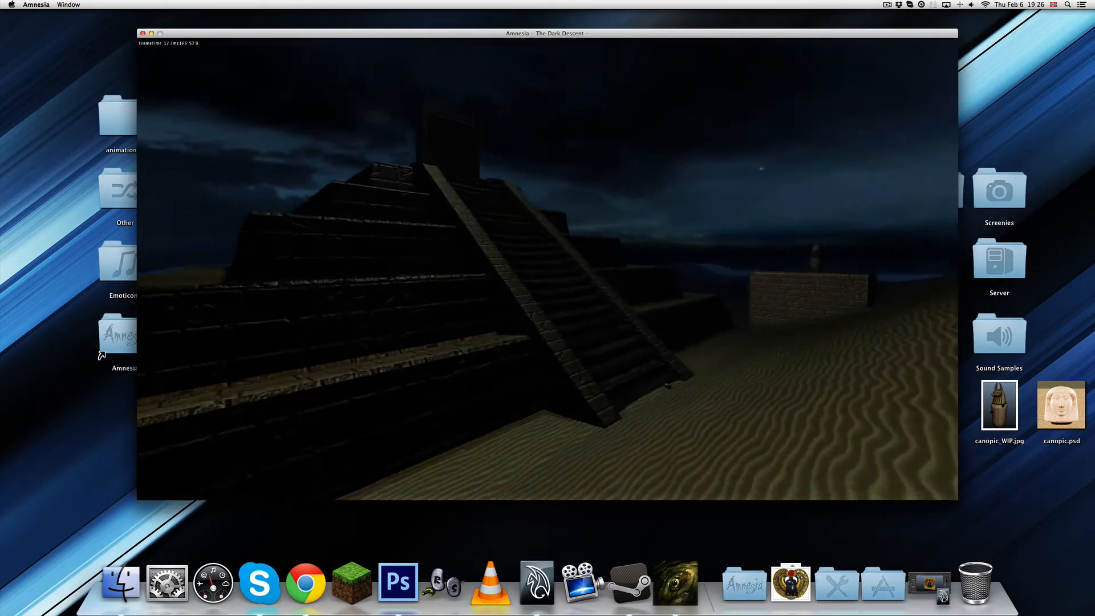
{"action": "key", "text": "w"}
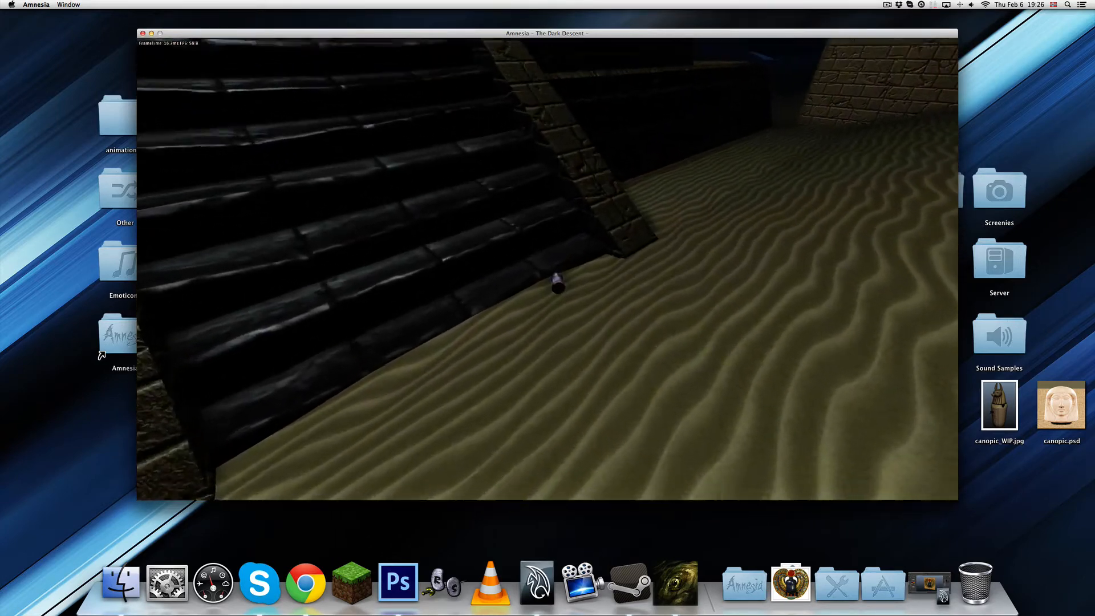
{"action": "key", "text": "w"}
{"action": "left_click", "coordinate": [548, 268]}
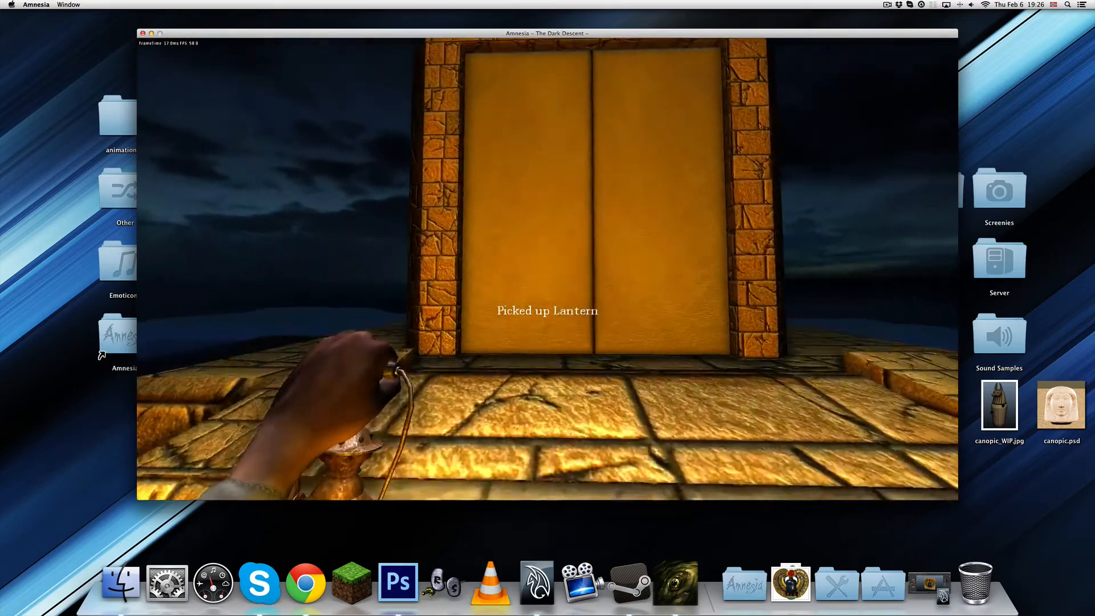
Approach the double doors on top of the pyramid, put the lantern away, and push the doors open.
{"action": "key", "text": "w"}
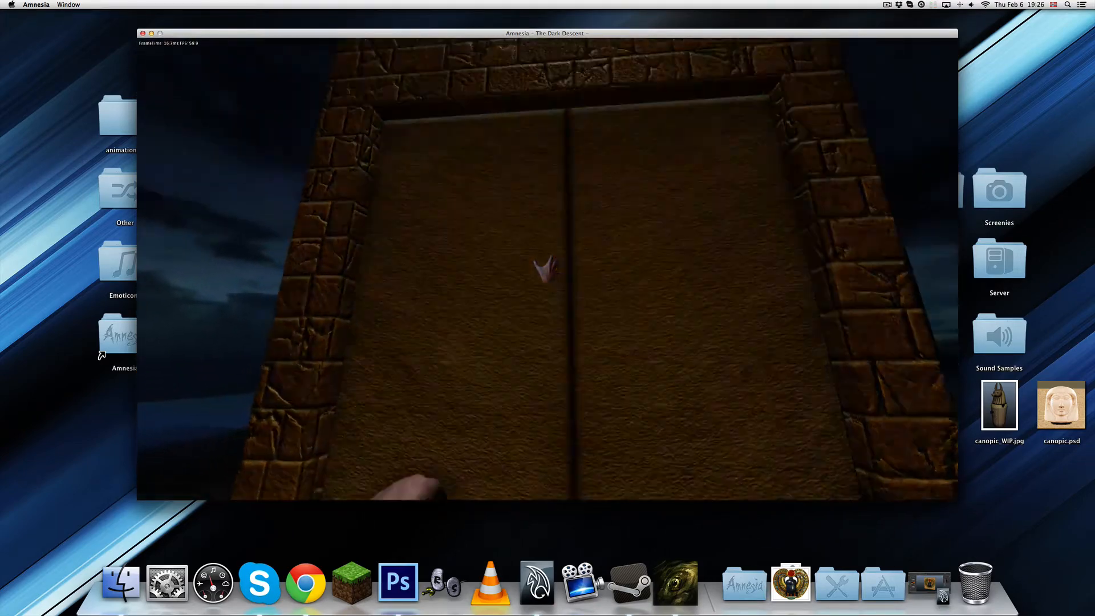
{"action": "key", "text": "w"}
{"action": "key", "text": "f"}
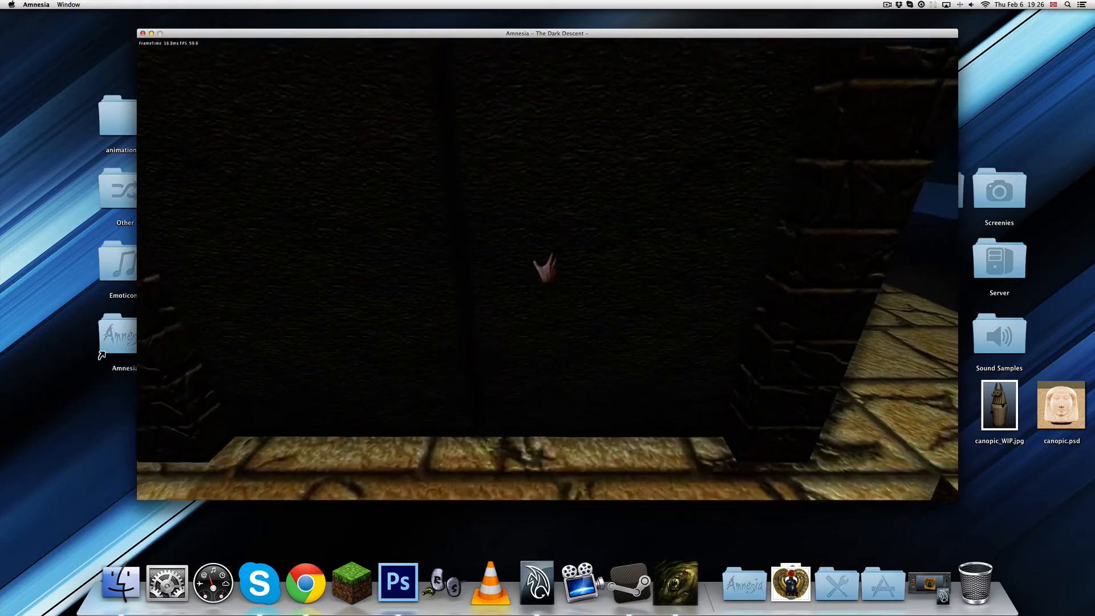
{"action": "left_click_drag", "start_coordinate": [546, 268], "coordinate": [546, 240]}
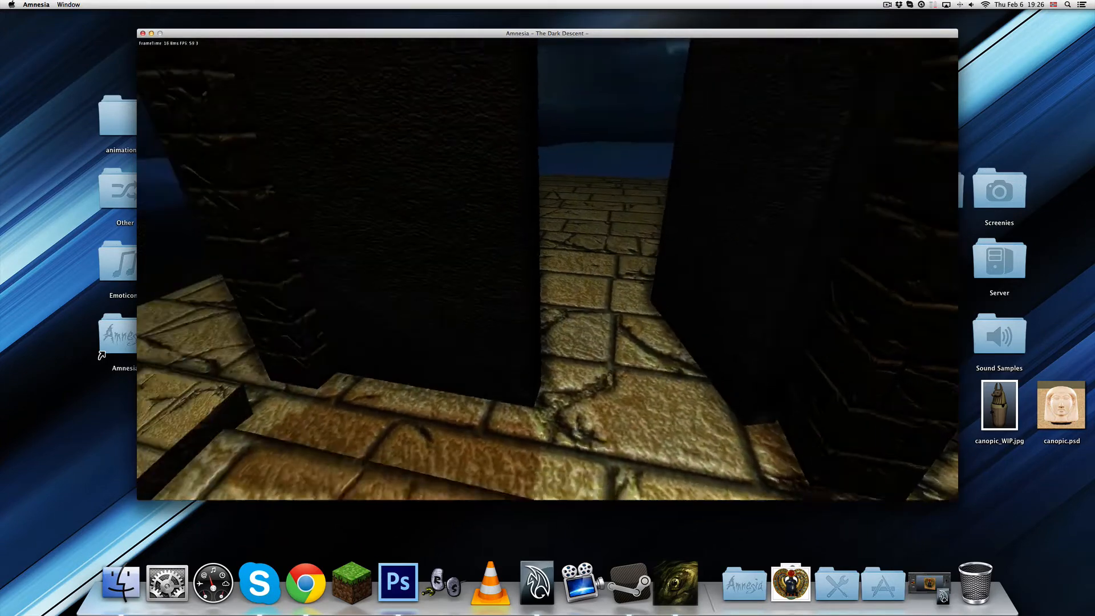
{"action": "key", "text": "w"}
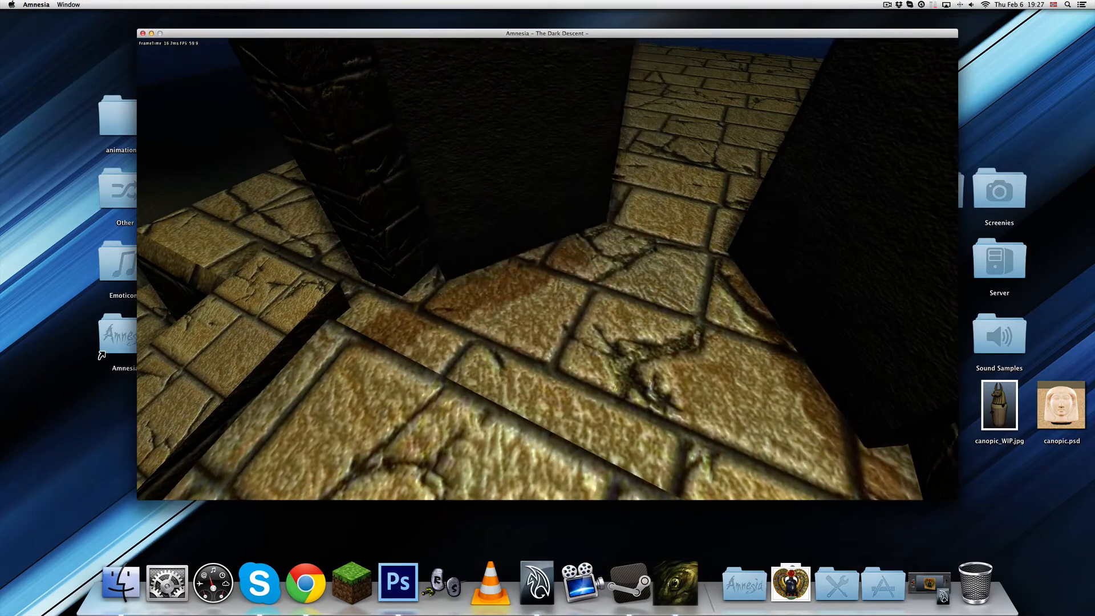
{"action": "key", "text": "w"}
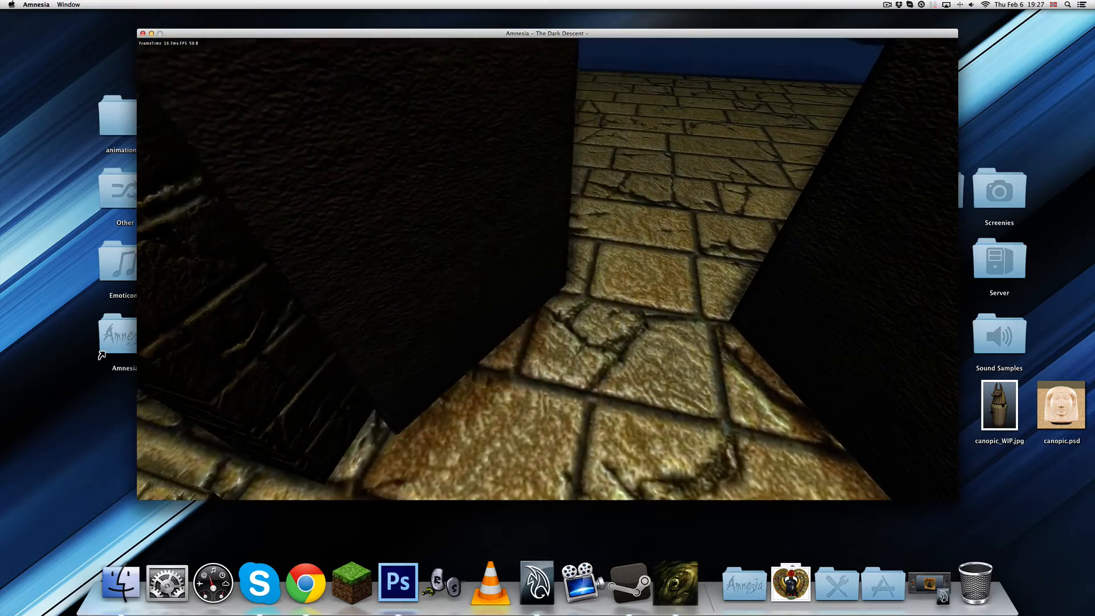
{"action": "key", "text": "s"}
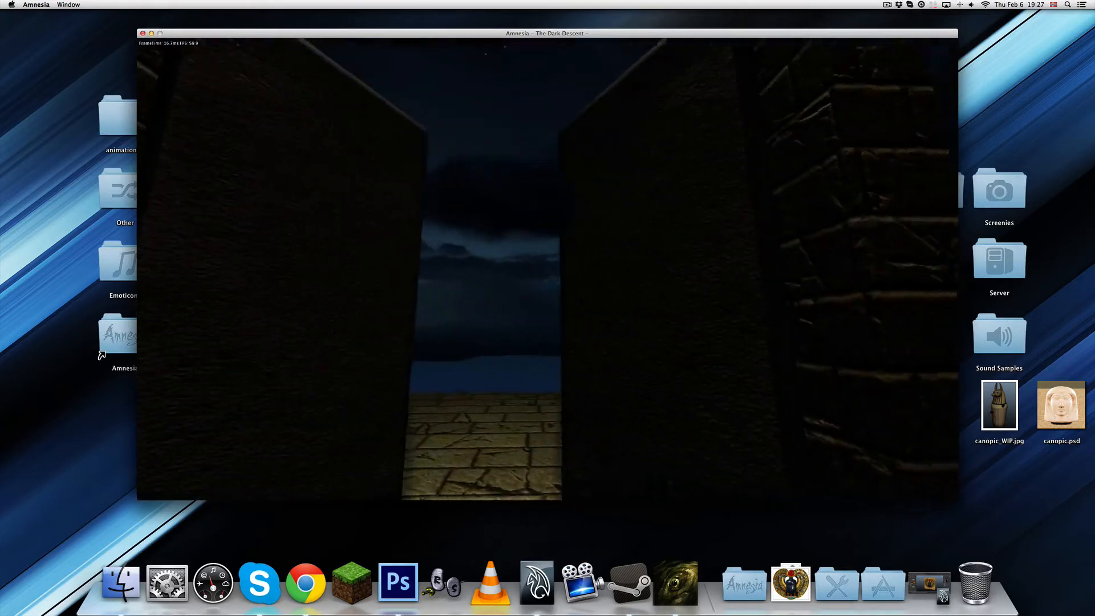
Survey the desert and brick pedestals from the pyramid's top platform, and examine a canopic jar pedestal up close.
{"action": "key", "text": "w"}
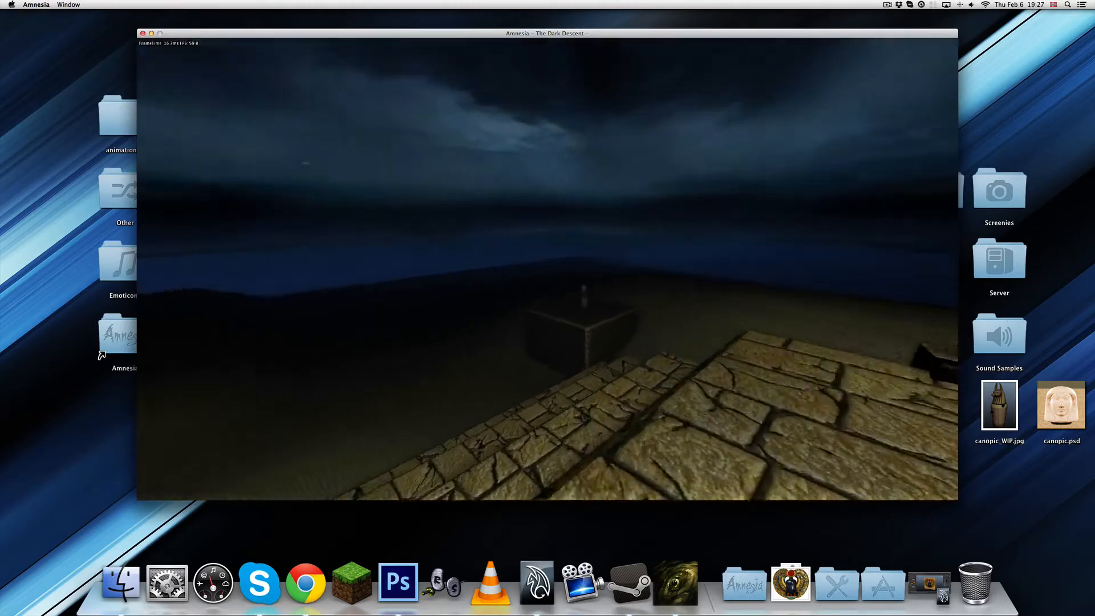
{"action": "key", "text": "w"}
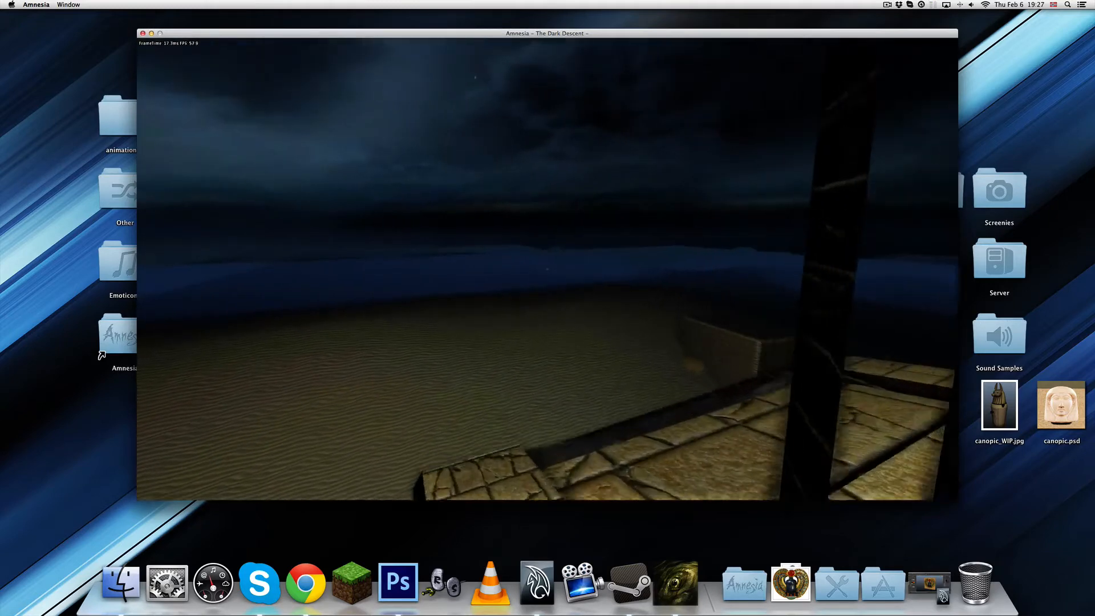
{"action": "key", "text": "w"}
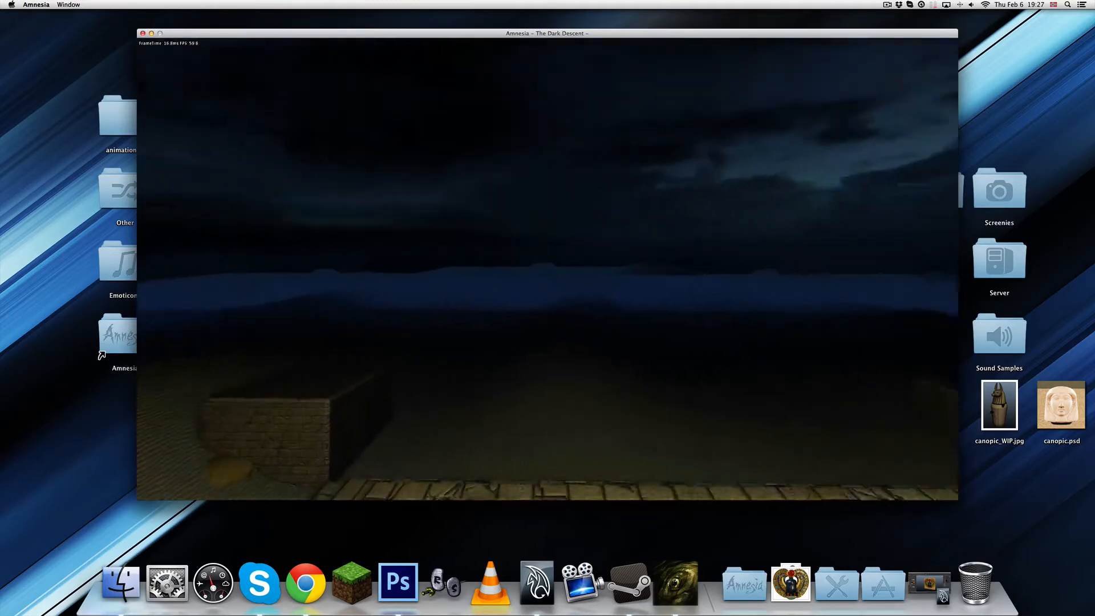
{"action": "key", "text": "a"}
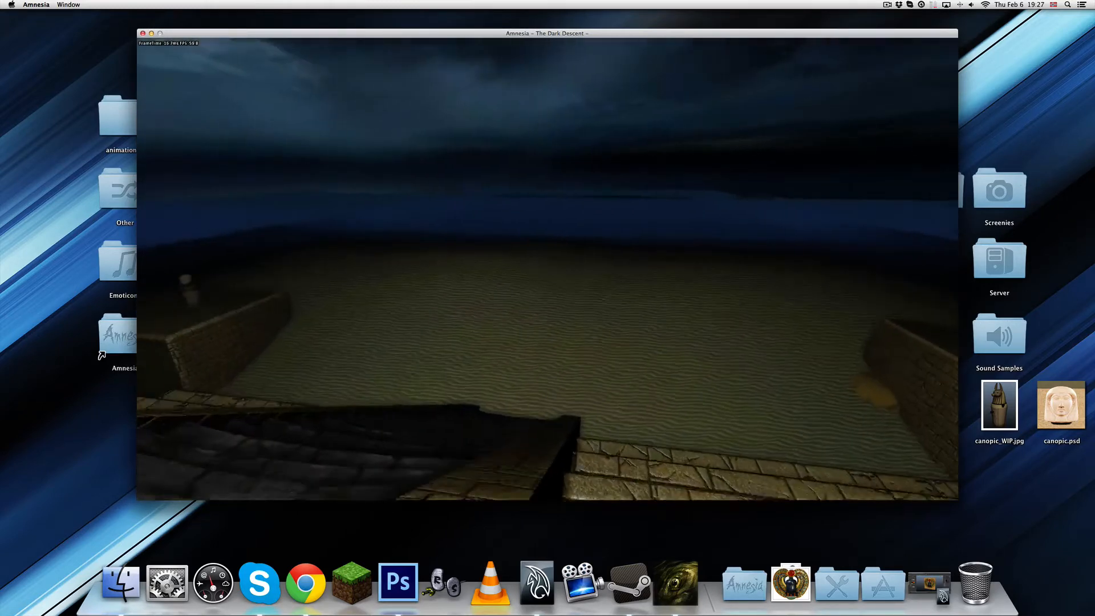
{"action": "key", "text": "w"}
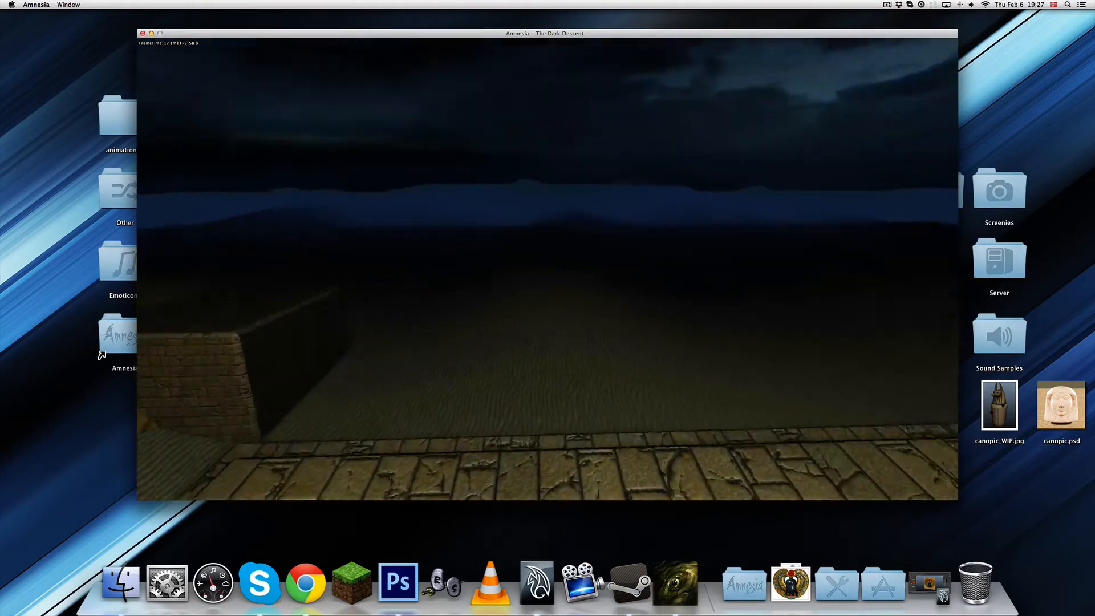
{"action": "key", "text": "w"}
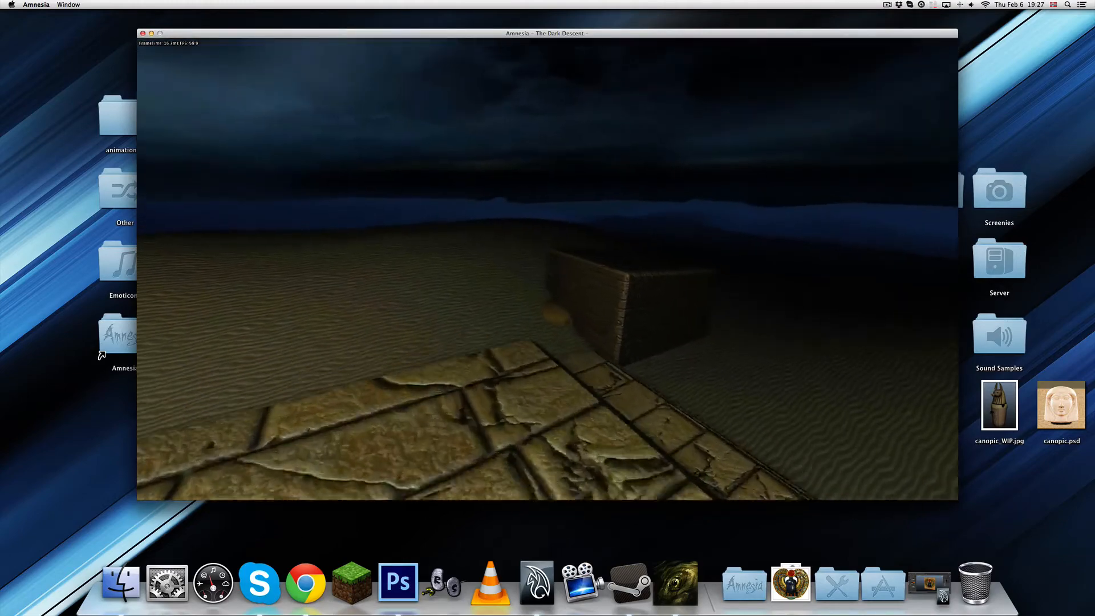
{"action": "key", "text": "w"}
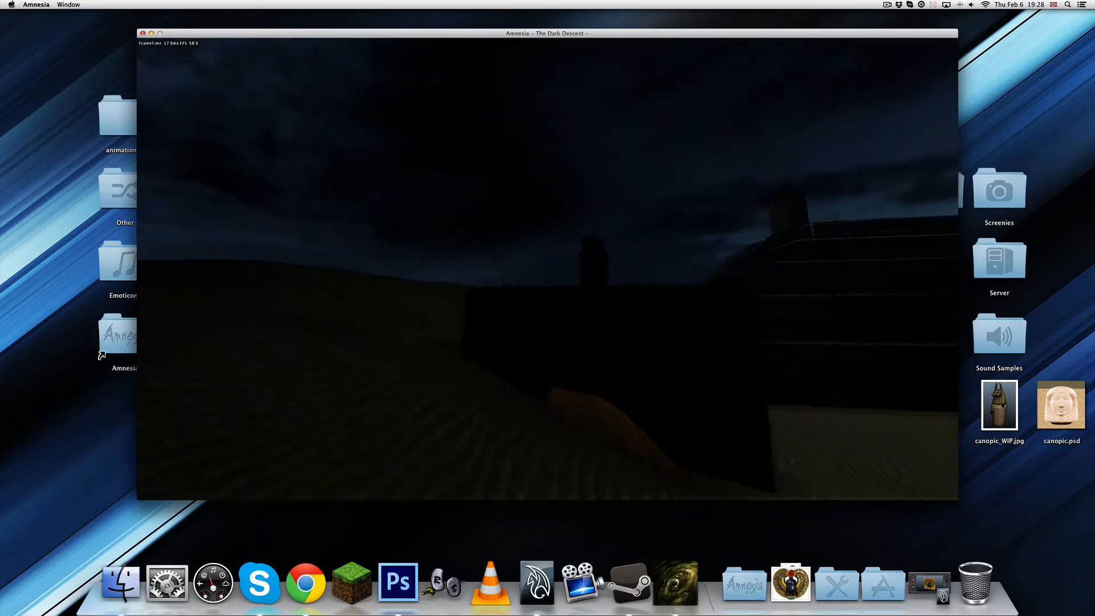
{"action": "key", "text": "w"}
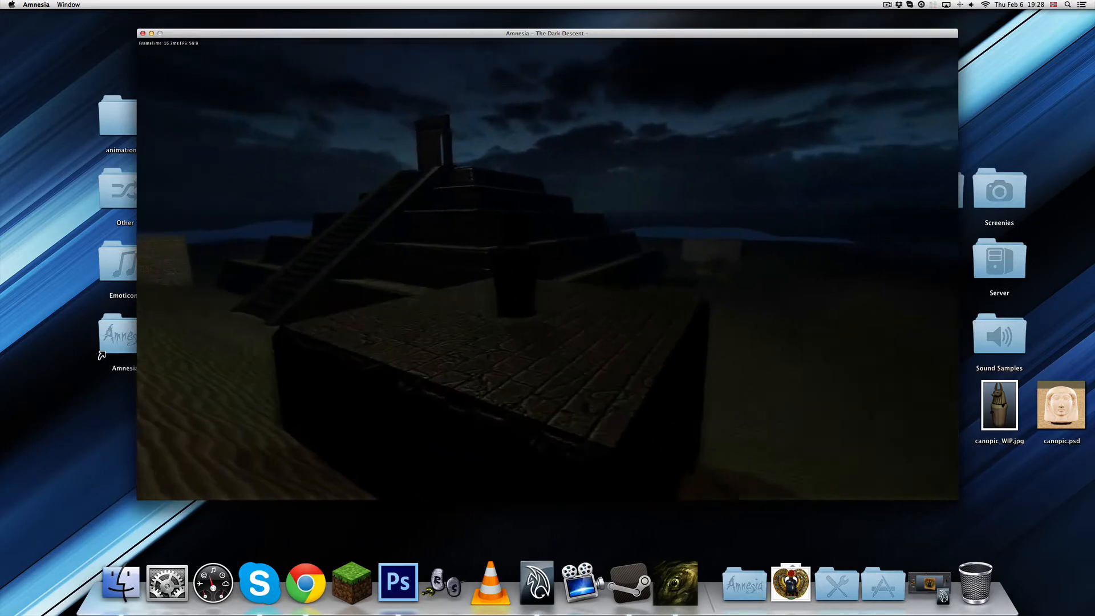
Grab the canopic jar from its pedestal, carry it up the pyramid's stairs and set it down on the top platform.
{"action": "key", "text": "d"}
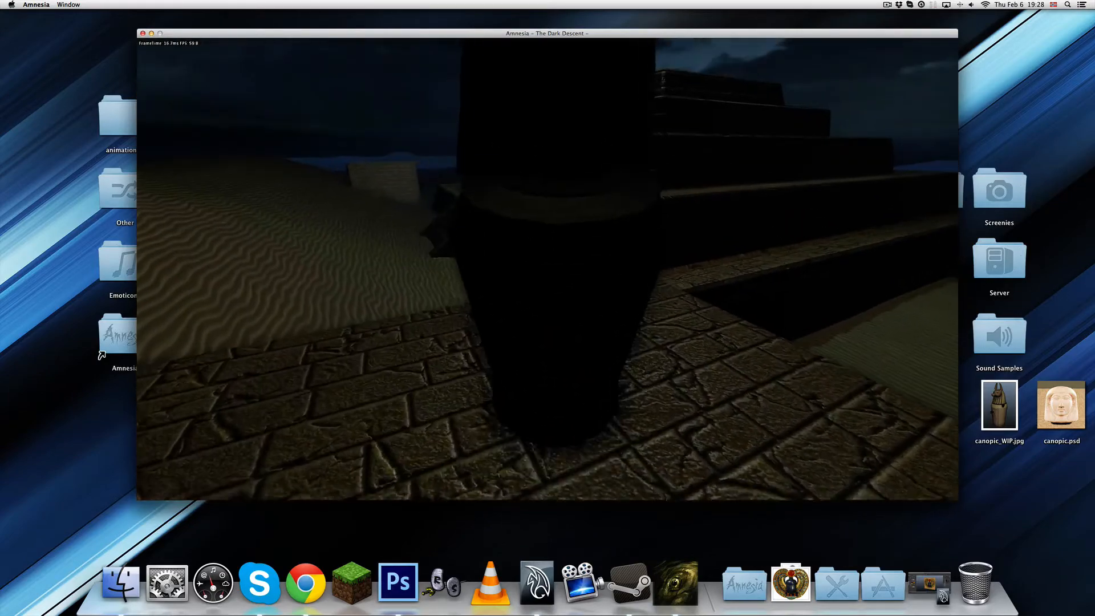
{"action": "key", "text": "a"}
{"action": "key", "text": "d"}
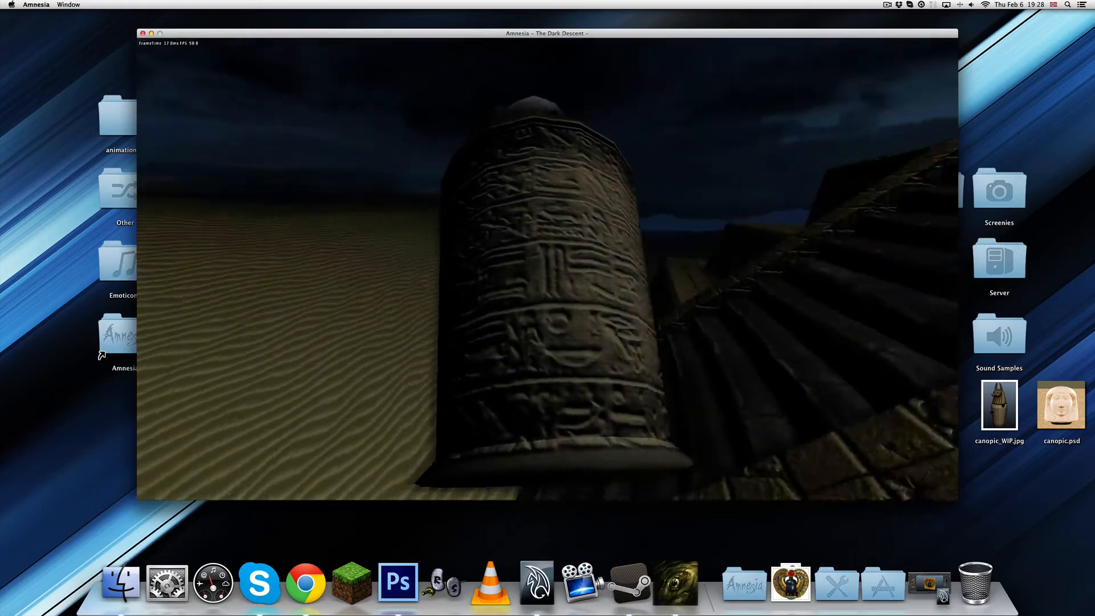
{"action": "key", "text": "a"}
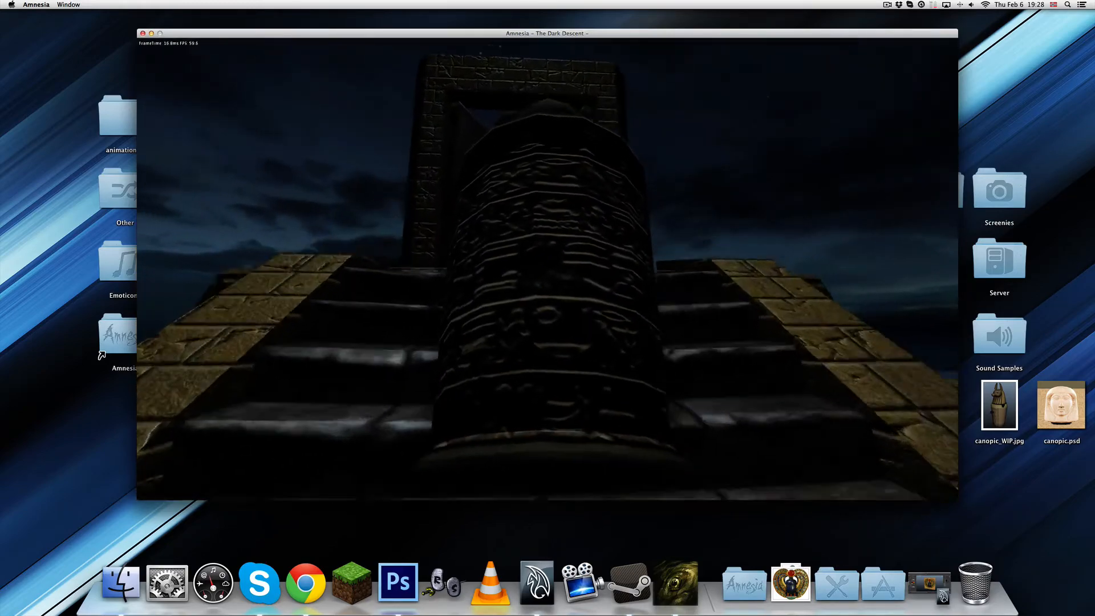
{"action": "key", "text": "w"}
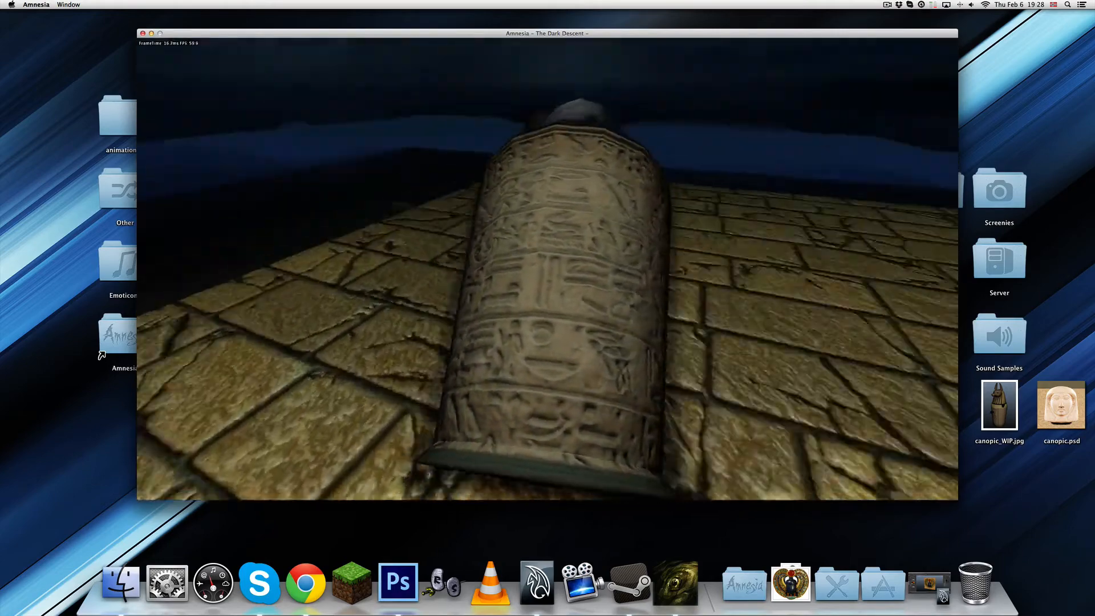
{"action": "key", "text": "s"}
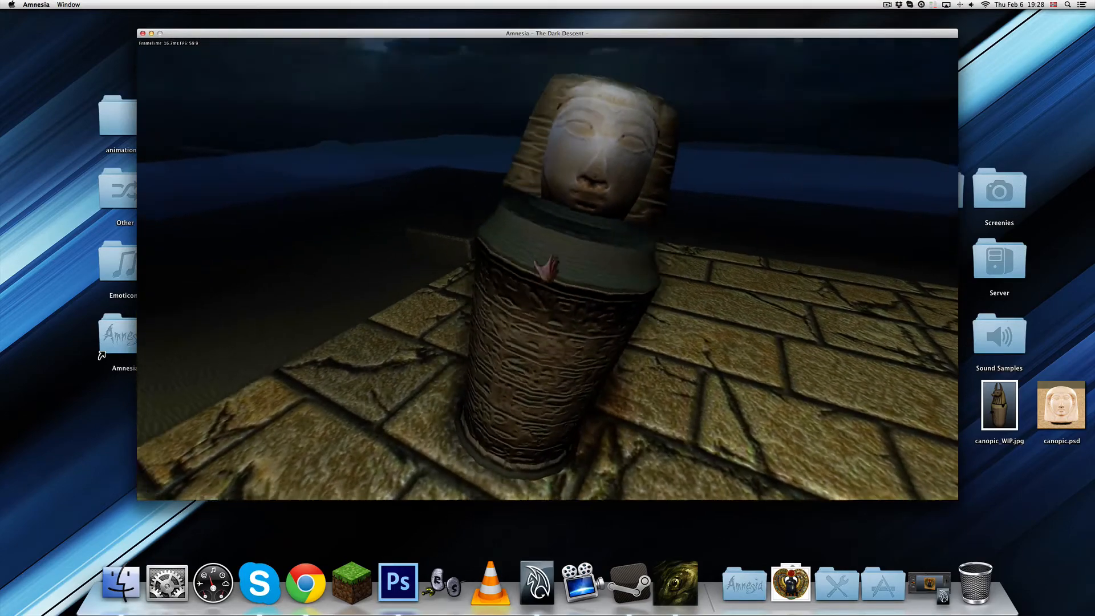
Lift and turn the canopic jar on the platform to examine its hieroglyphs, base and carved head.
{"action": "key", "text": "w"}
{"action": "left_click", "coordinate": [547, 265]}
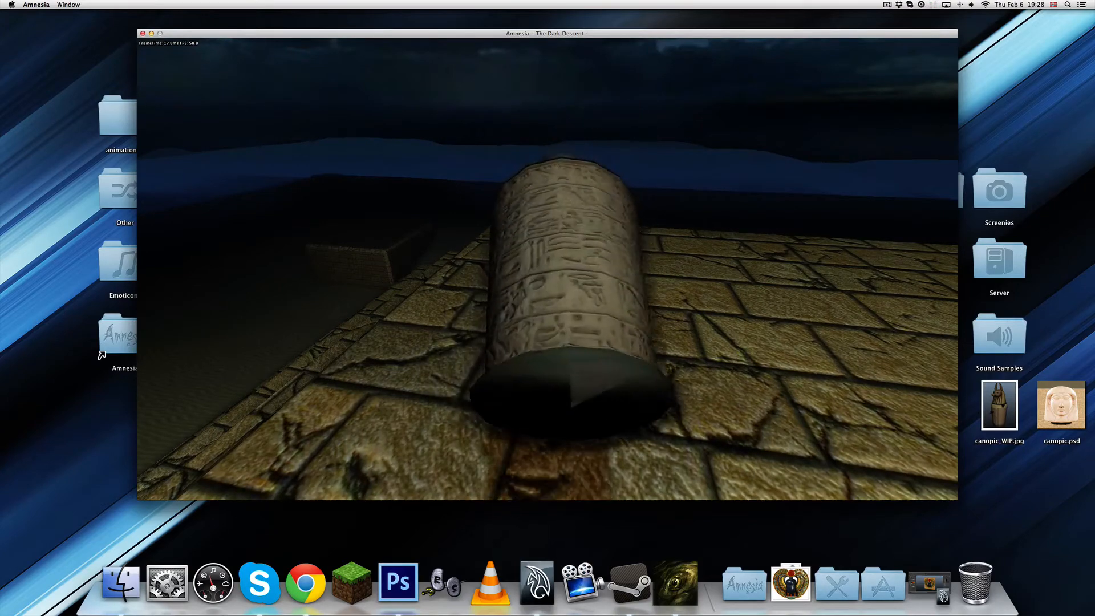
{"action": "key", "text": "a"}
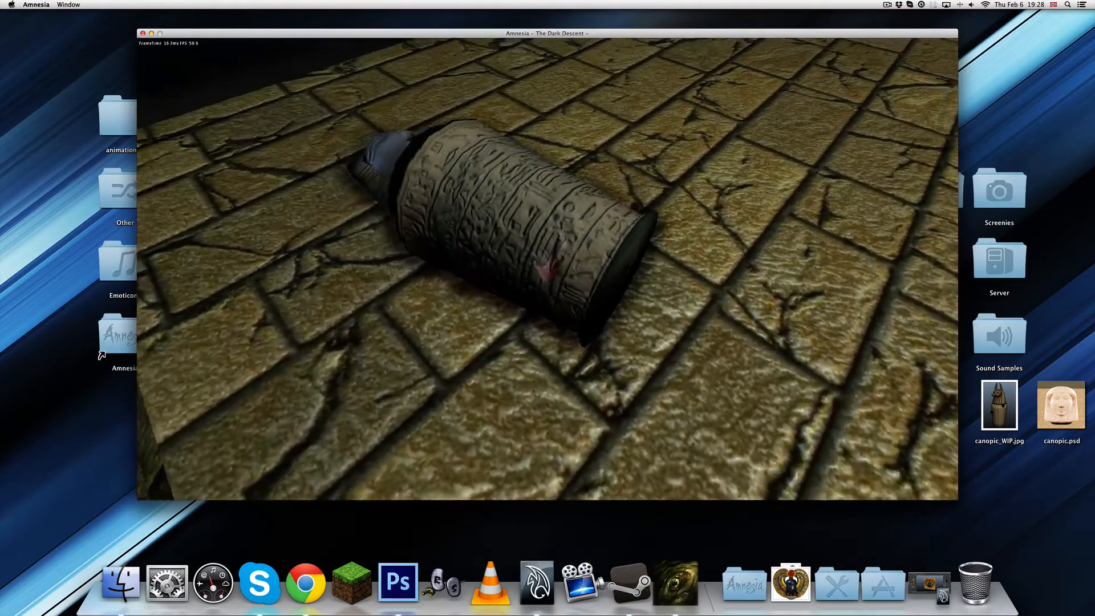
{"action": "left_click", "coordinate": [548, 264]}
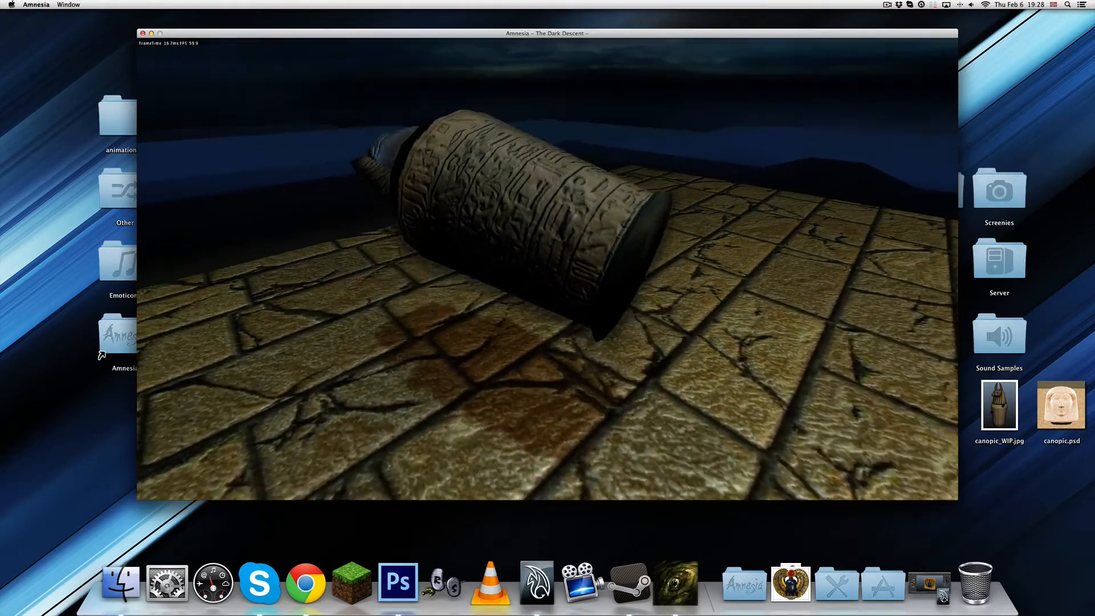
{"action": "left_click_drag", "start_coordinate": [548, 265], "coordinate": [544, 268]}
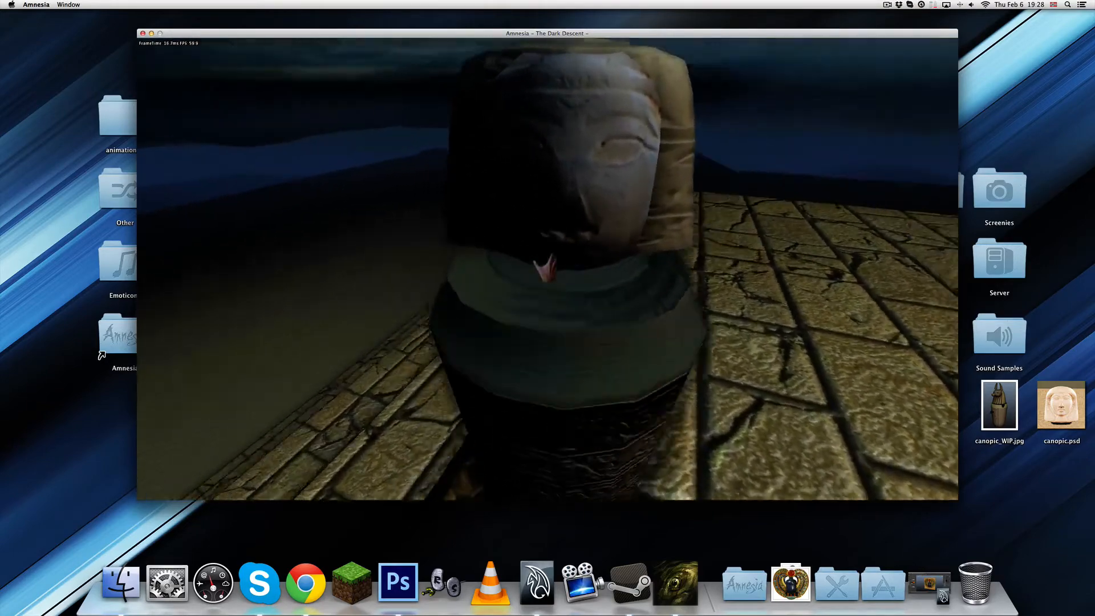
Pick up the canopic jar, throw it off the platform into the desert, and walk around the platform.
{"action": "left_click_drag", "start_coordinate": [545, 268], "coordinate": [502, 191]}
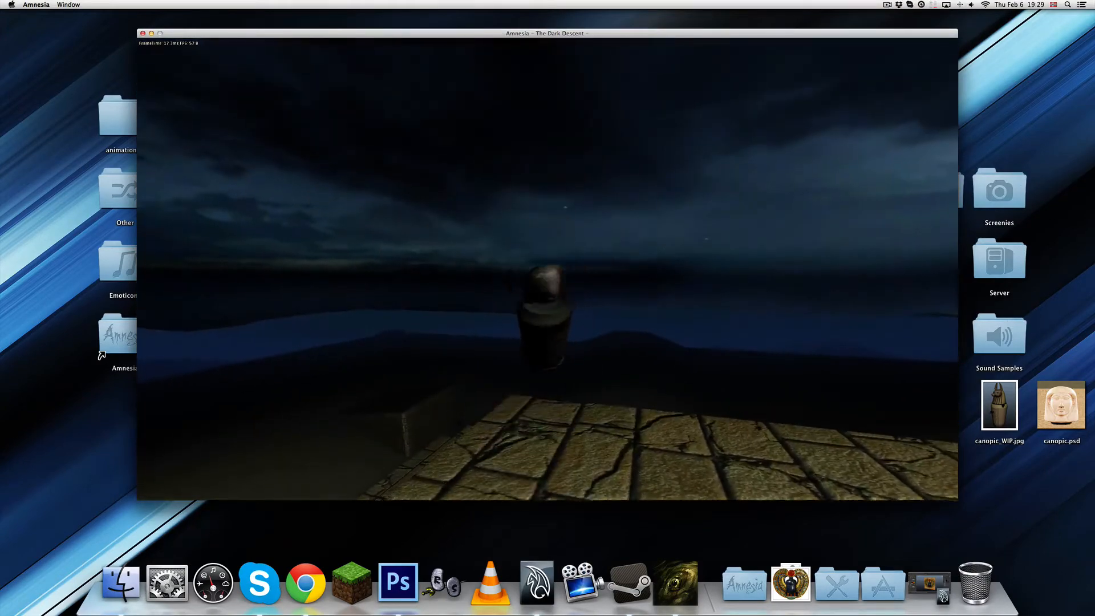
{"action": "right_click", "coordinate": [547, 268]}
{"action": "key", "text": "w"}
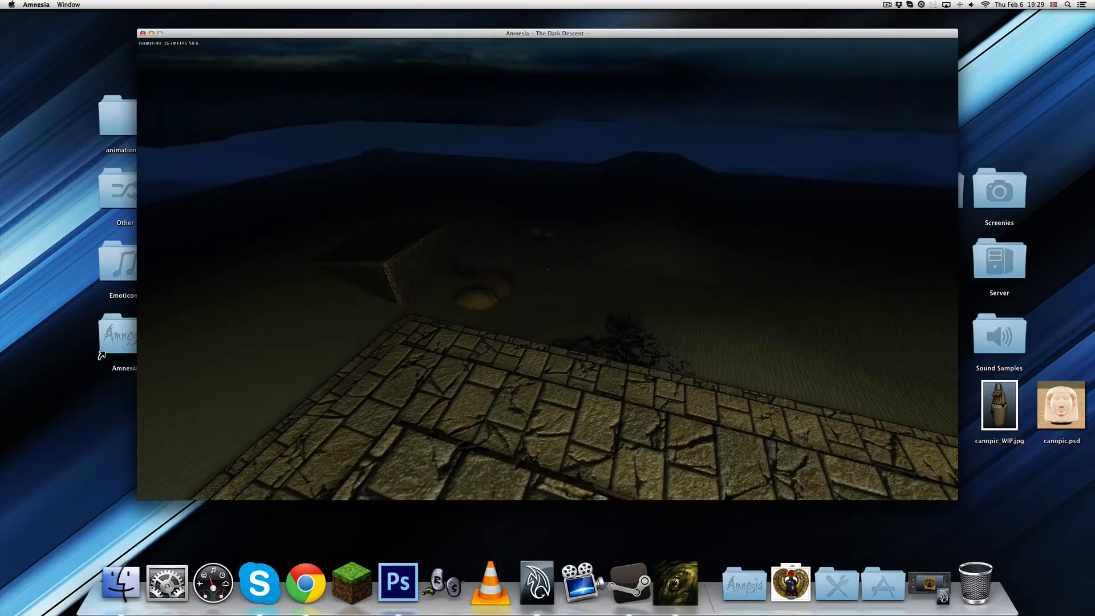
{"action": "key", "text": "w"}
{"action": "key", "text": "w"}
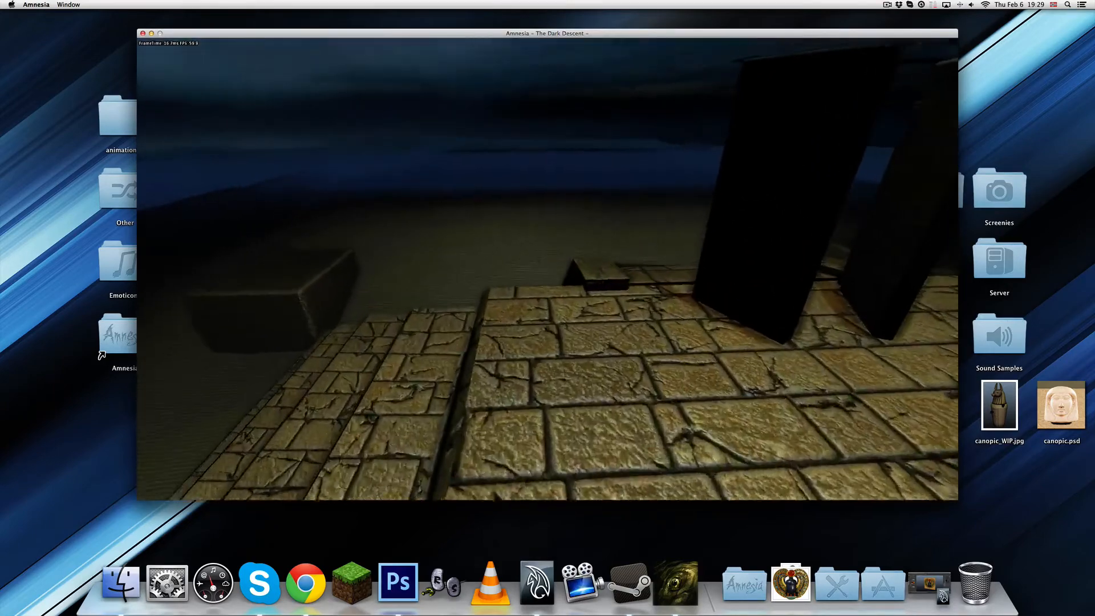
{"action": "key", "text": "w"}
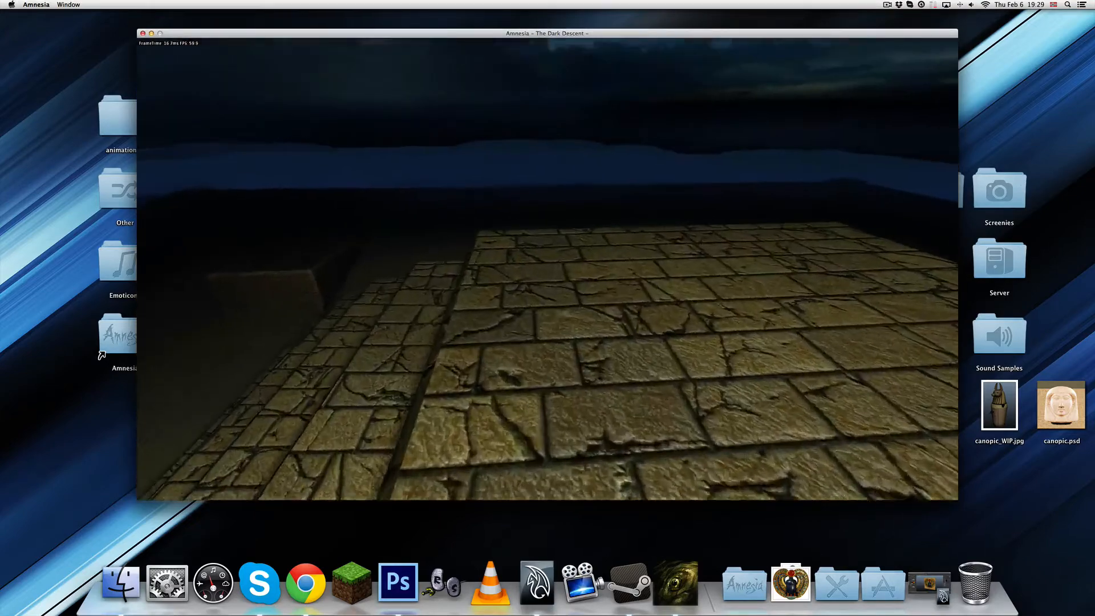
Pause the game and exit Amnesia, confirming the exit.
{"action": "key", "text": "Escape"}
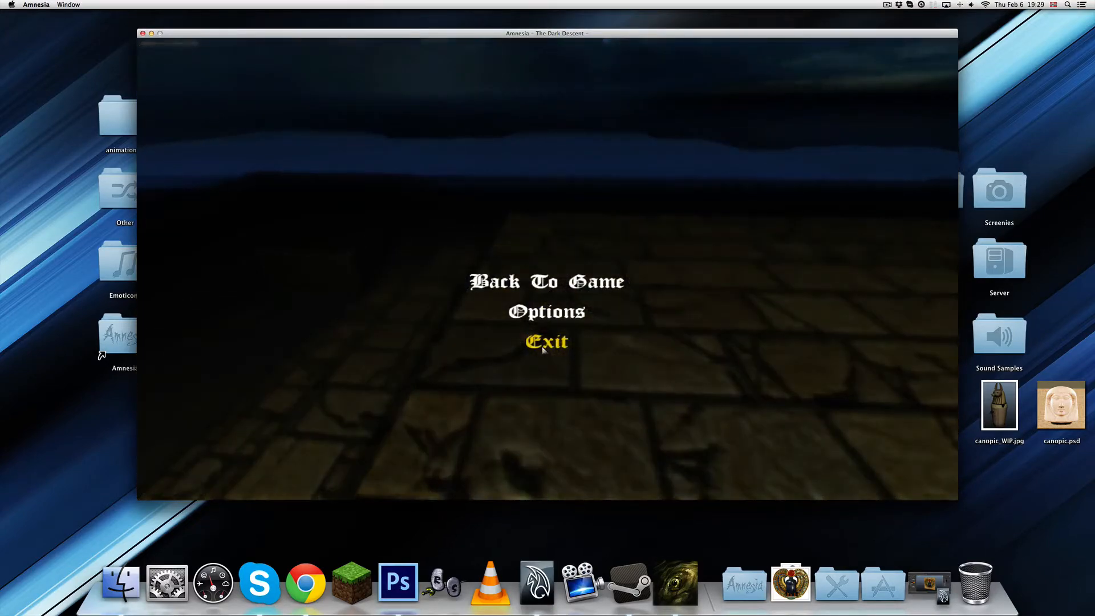
{"action": "left_click", "coordinate": [543, 345]}
{"action": "left_click", "coordinate": [528, 285]}
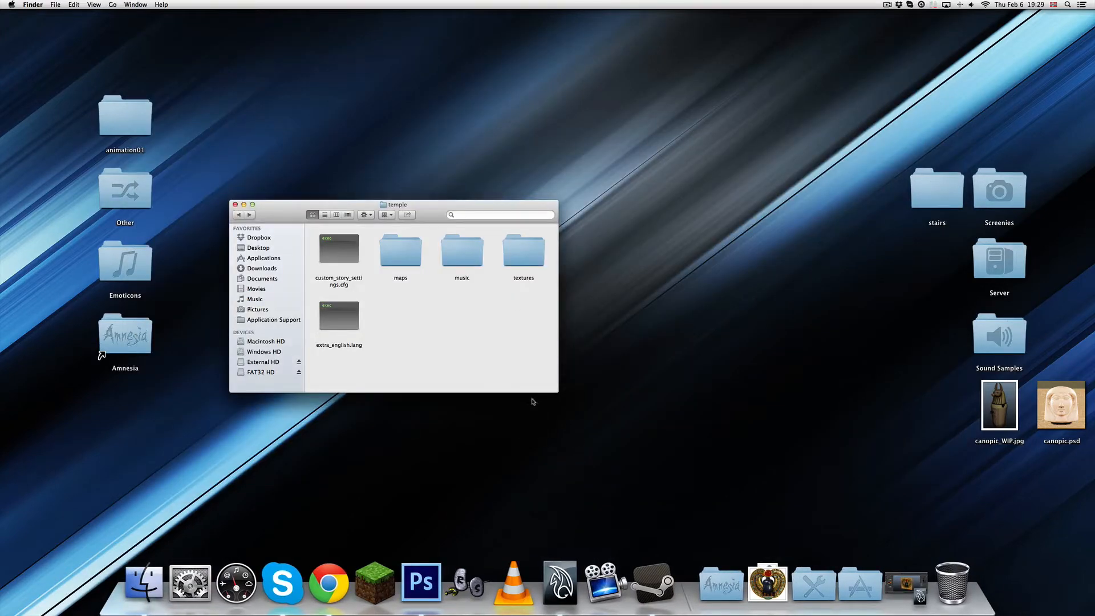
Launch the HPL Level Editor and enlarge the Perspective view to fill the viewport area.
{"action": "left_click", "coordinate": [721, 582]}
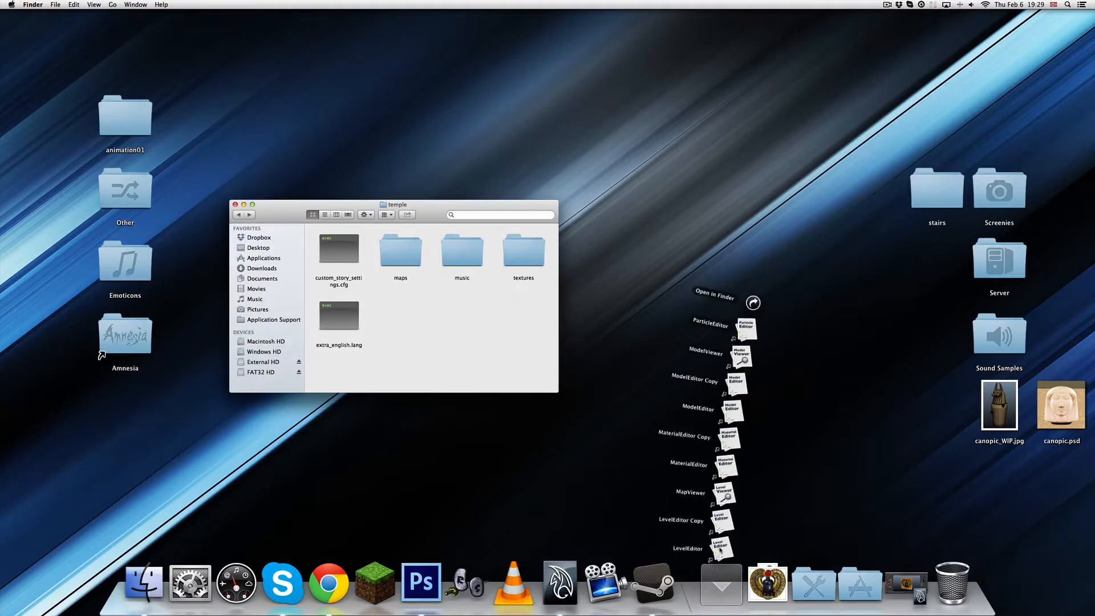
{"action": "left_click", "coordinate": [720, 549]}
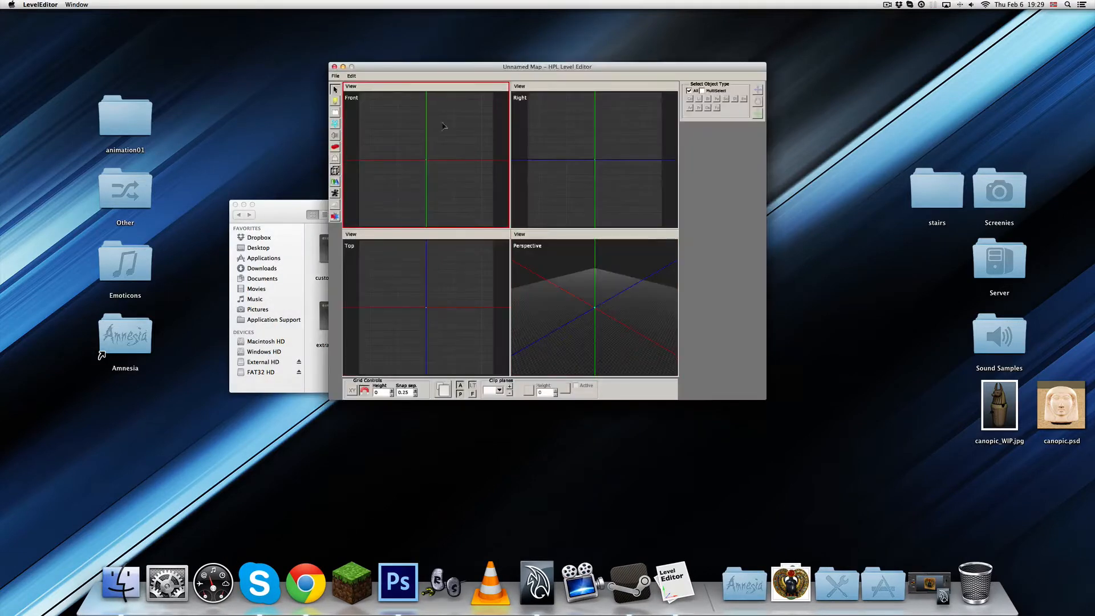
{"action": "left_click", "coordinate": [341, 77]}
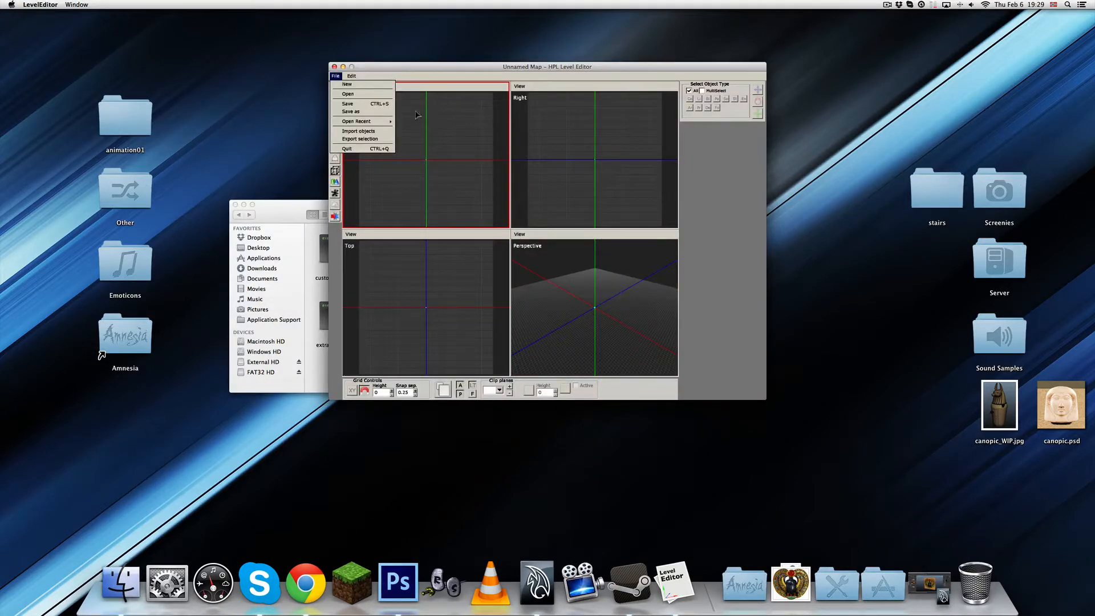
{"action": "left_click", "coordinate": [580, 299]}
{"action": "key", "text": "space"}
{"action": "scroll", "coordinate": [515, 255], "scroll_direction": "up", "scroll_amount": 6}
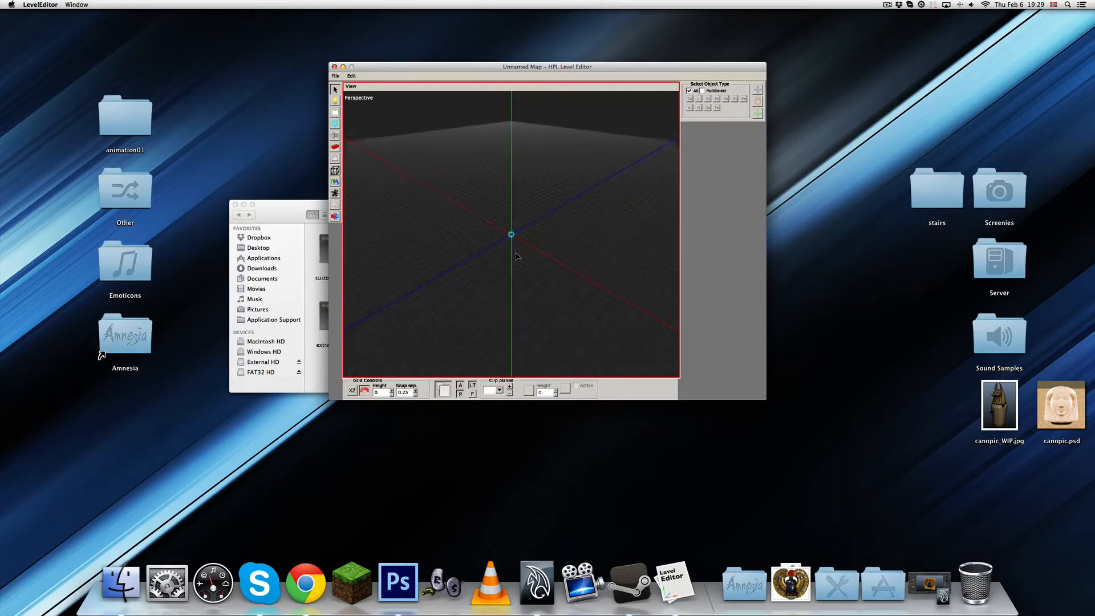
Start a plane primitive, try to open the temple folder under custom_stories in its material's Texture Browser, and dismiss the crash report.
{"action": "left_click", "coordinate": [339, 181]}
{"action": "left_click", "coordinate": [720, 114]}
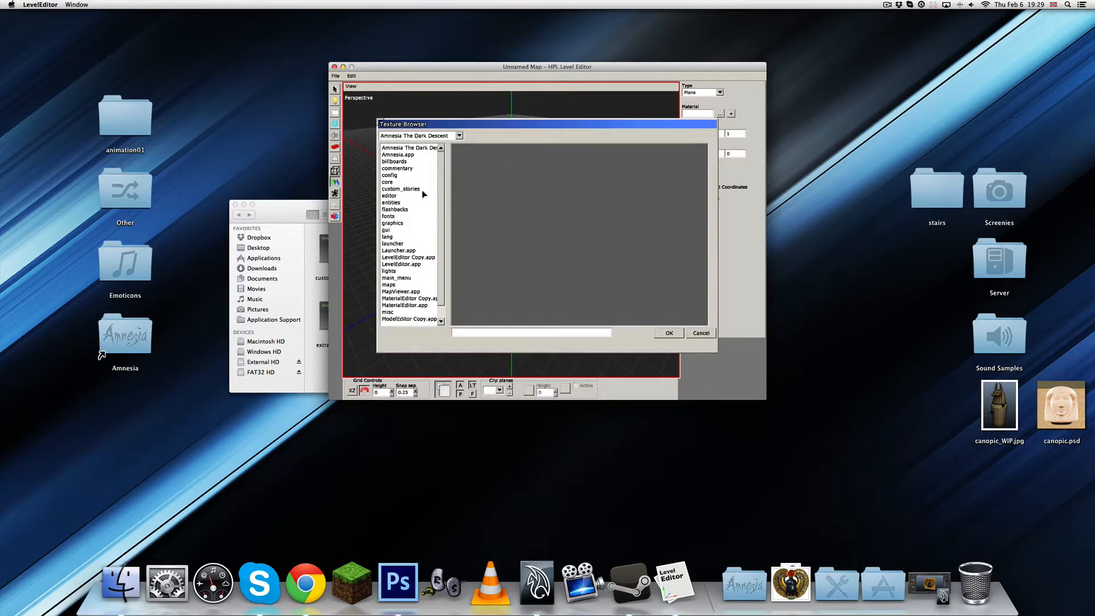
{"action": "double_click", "coordinate": [392, 189]}
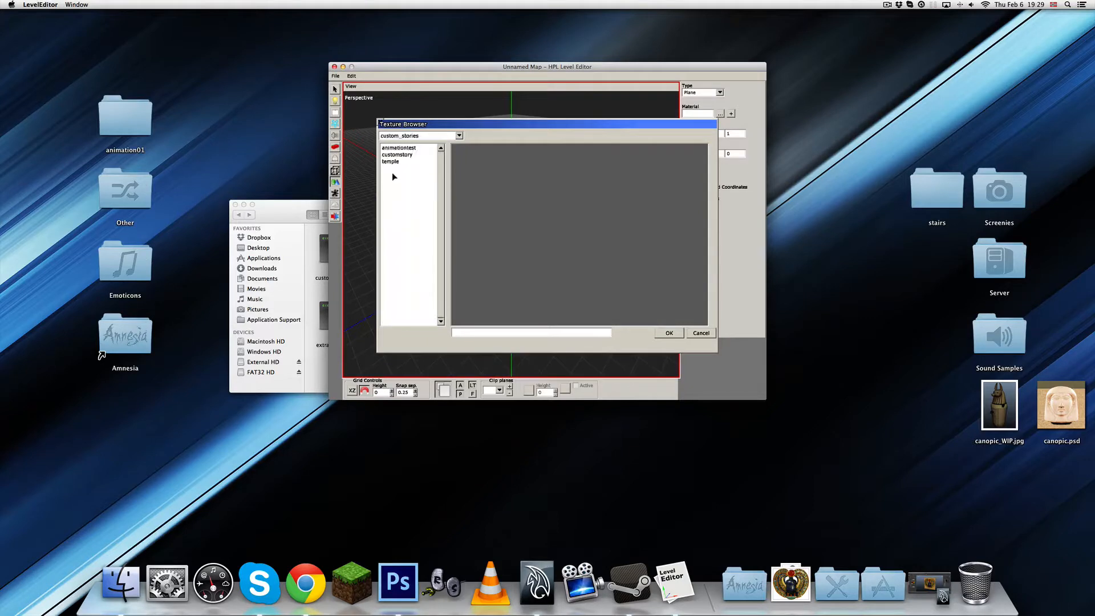
{"action": "double_click", "coordinate": [392, 162]}
{"action": "double_click", "coordinate": [392, 162]}
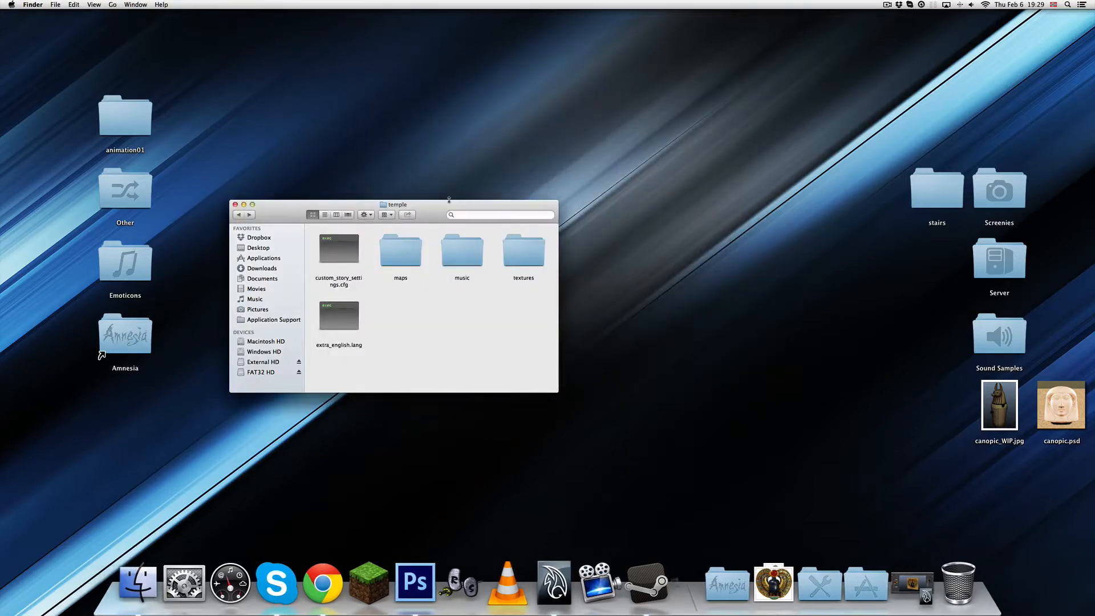
{"action": "left_click", "coordinate": [515, 186]}
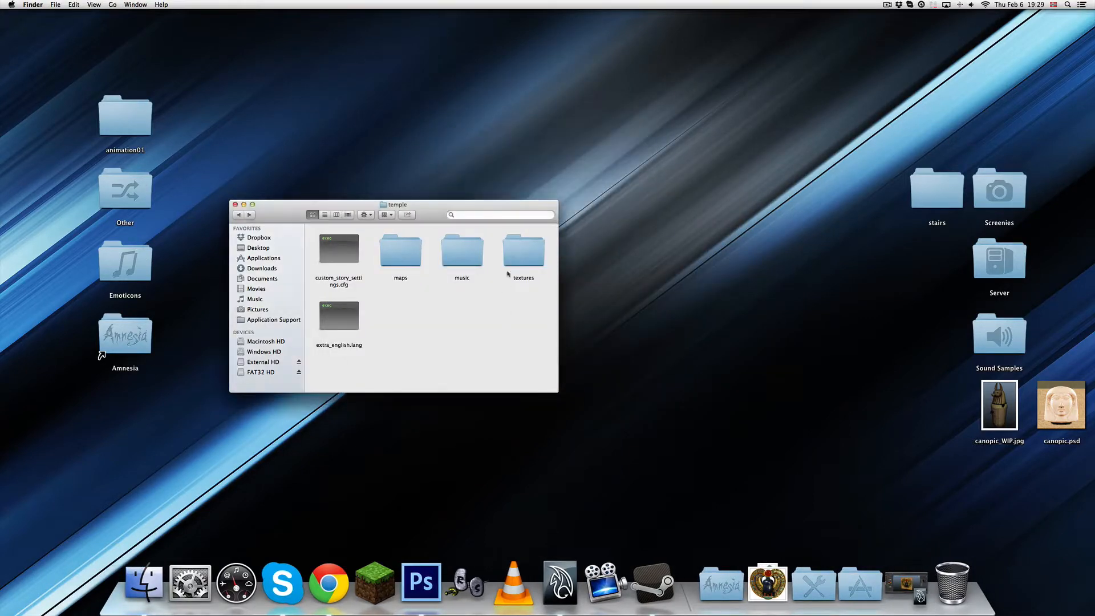
Open the temple story's textures folder in Finder and look through its material and texture files.
{"action": "double_click", "coordinate": [524, 251]}
{"action": "scroll", "coordinate": [473, 282], "scroll_direction": "down", "scroll_amount": 10}
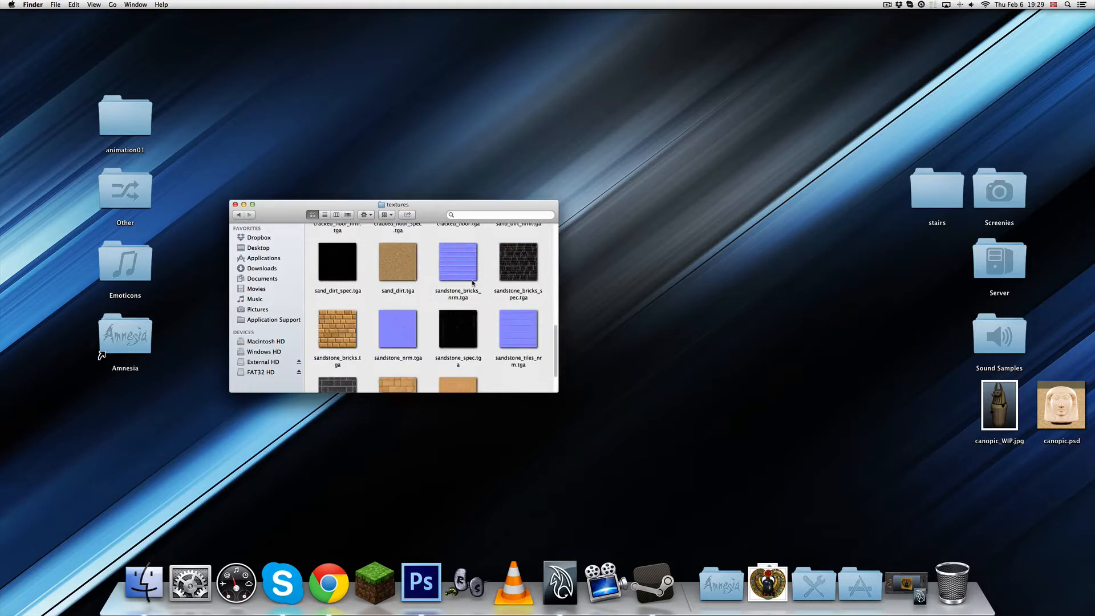
{"action": "scroll", "coordinate": [482, 329], "scroll_direction": "up", "scroll_amount": 6}
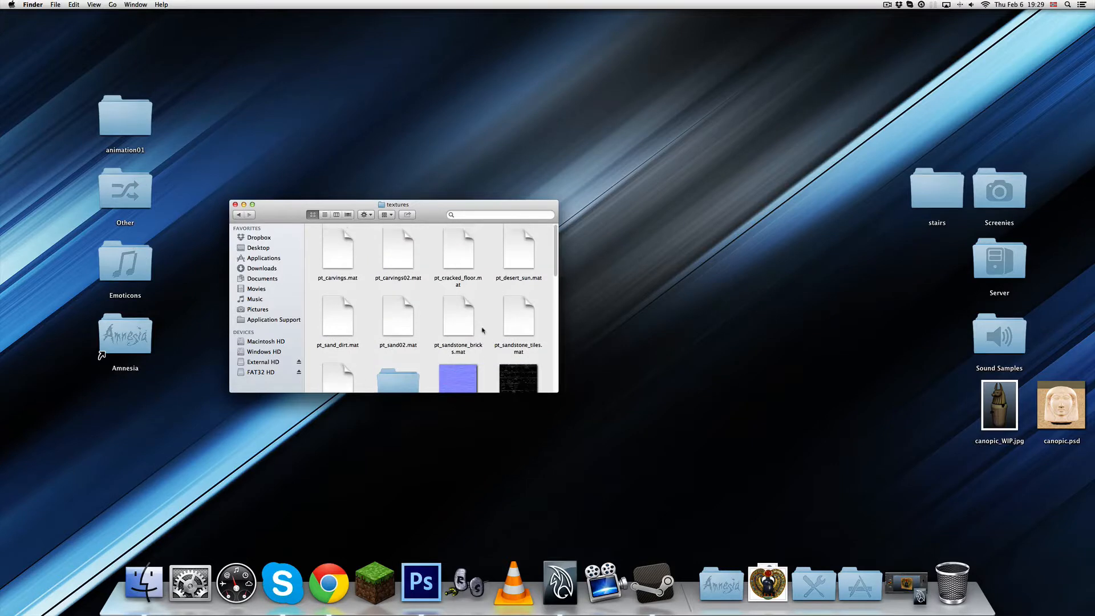
{"action": "scroll", "coordinate": [481, 307], "scroll_direction": "down", "scroll_amount": 8}
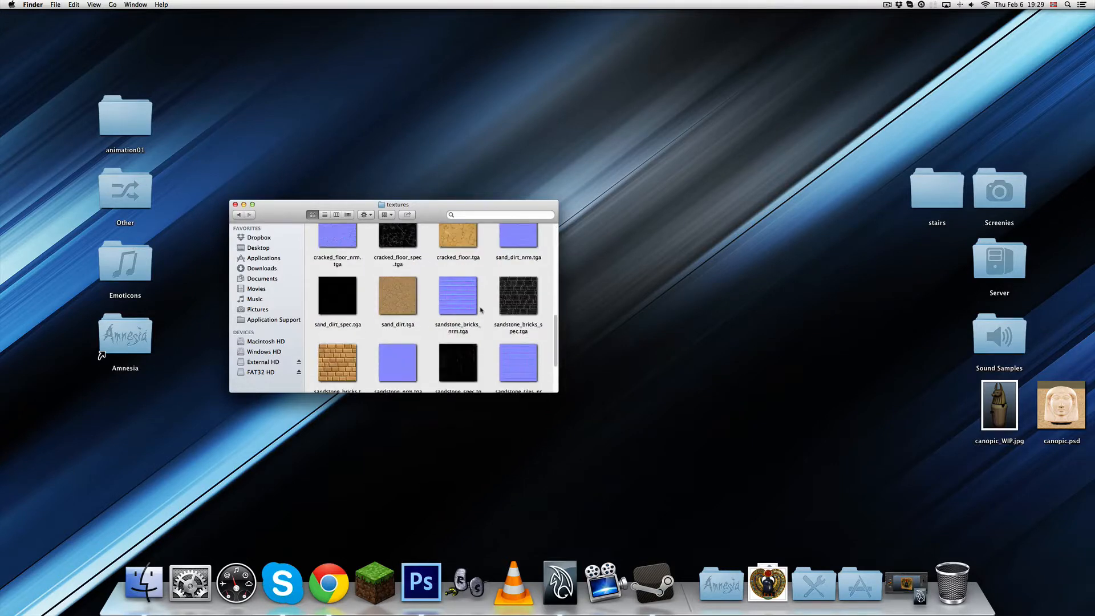
Relaunch the Level Editor and choose the primitive tool with the Plane type.
{"action": "left_click", "coordinate": [722, 582]}
{"action": "left_click", "coordinate": [726, 562]}
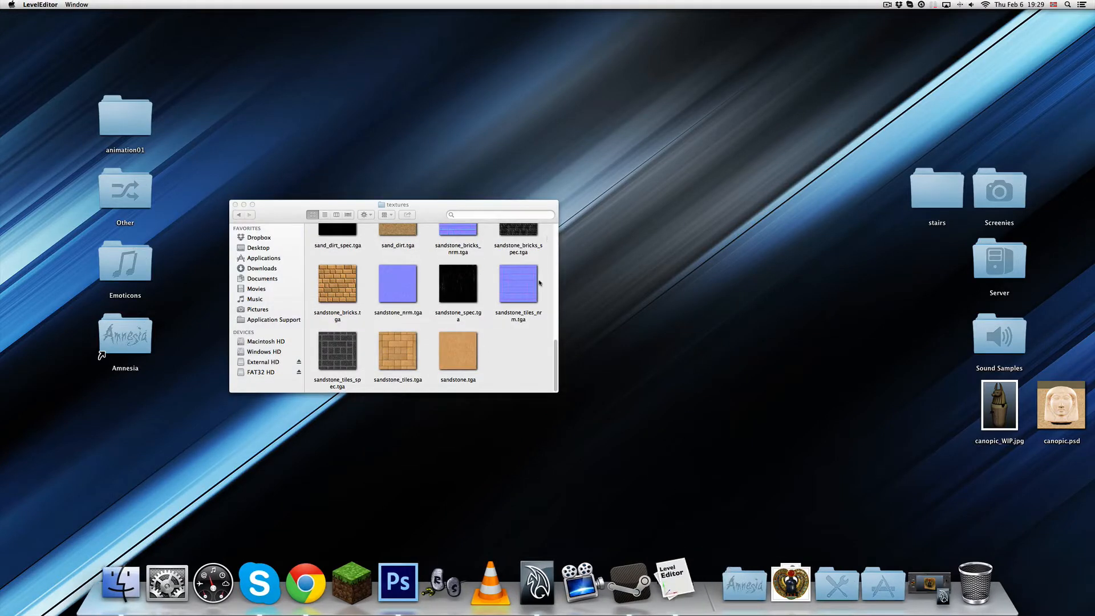
{"action": "left_click", "coordinate": [334, 75]}
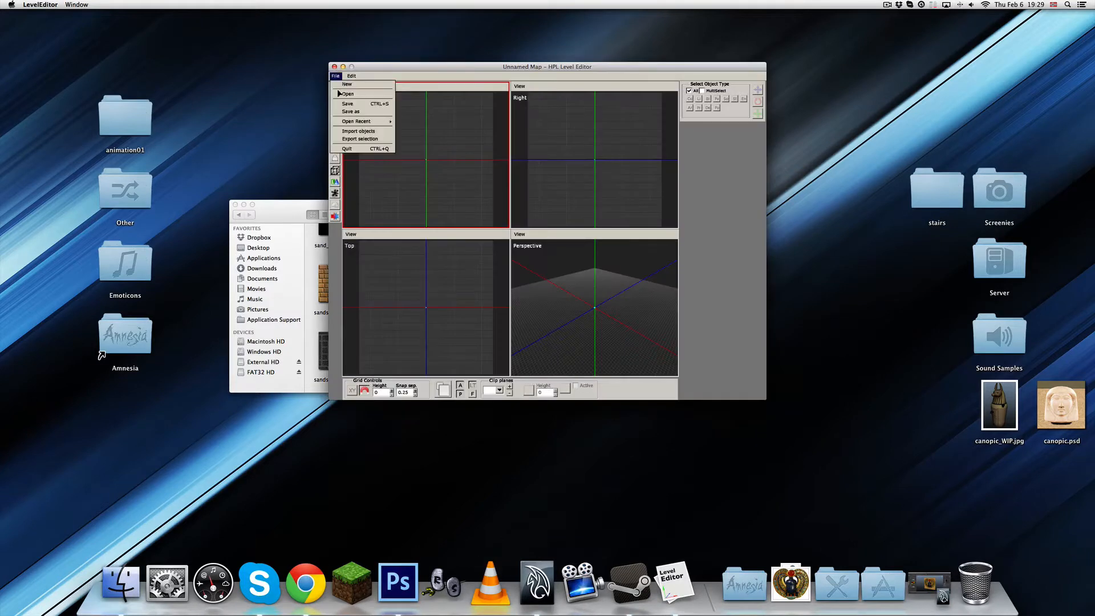
{"action": "left_click", "coordinate": [335, 88]}
{"action": "left_click", "coordinate": [336, 181]}
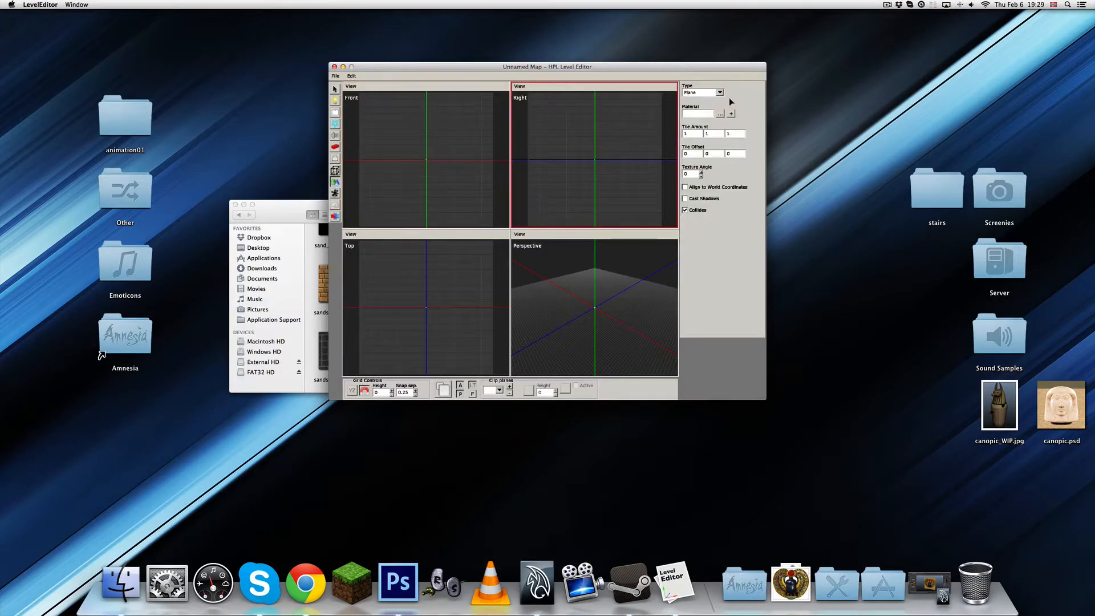
Try again to reach custom_stories and its temple folder in the Texture Browser for the plane's material, and ignore the crash report.
{"action": "left_click", "coordinate": [720, 114]}
{"action": "double_click", "coordinate": [404, 190]}
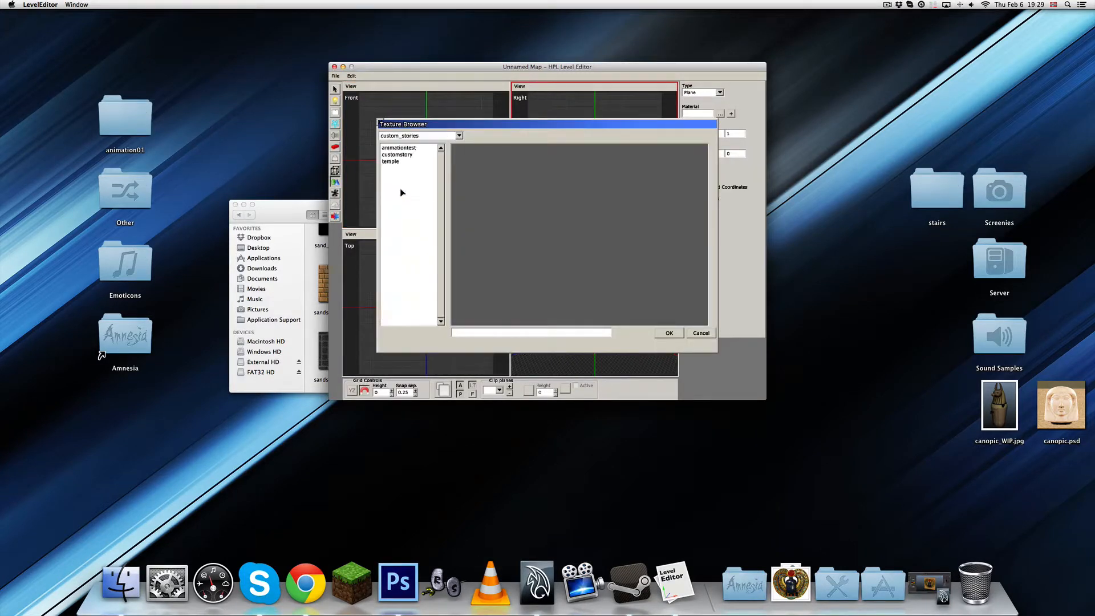
{"action": "double_click", "coordinate": [396, 162]}
{"action": "double_click", "coordinate": [394, 162]}
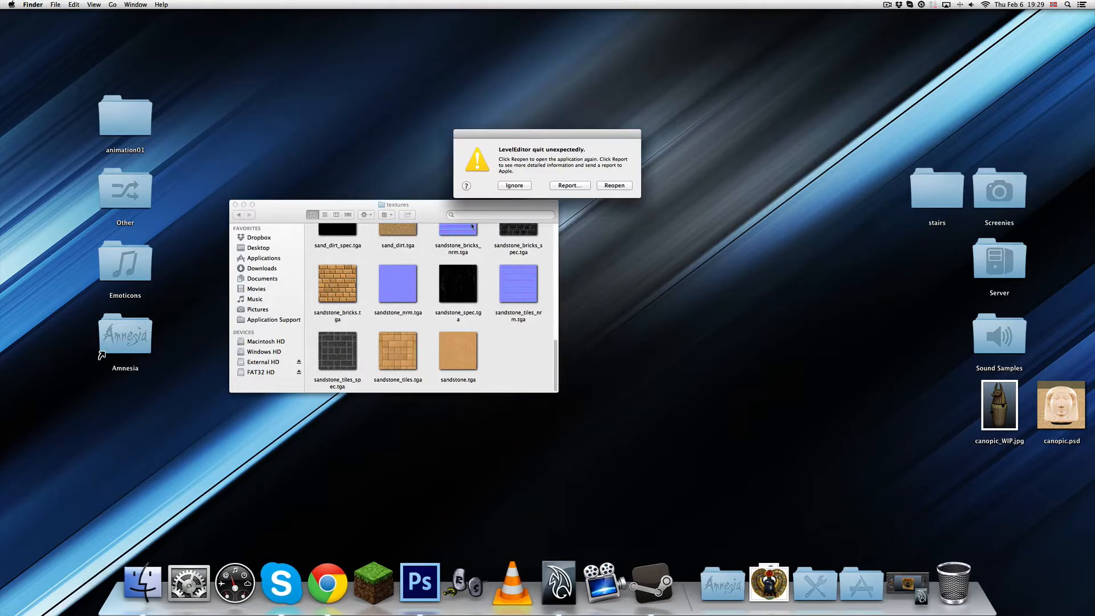
{"action": "left_click", "coordinate": [513, 186]}
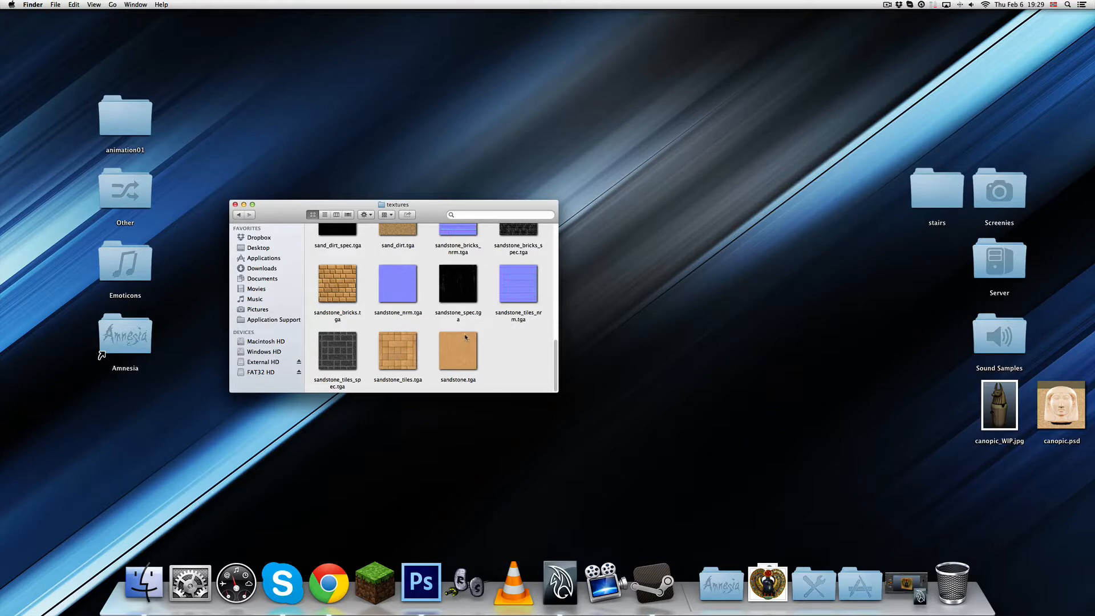
Review the textures folder's contents from the .tga images back to the .mat material files.
{"action": "scroll", "coordinate": [477, 329], "scroll_direction": "up", "scroll_amount": 5}
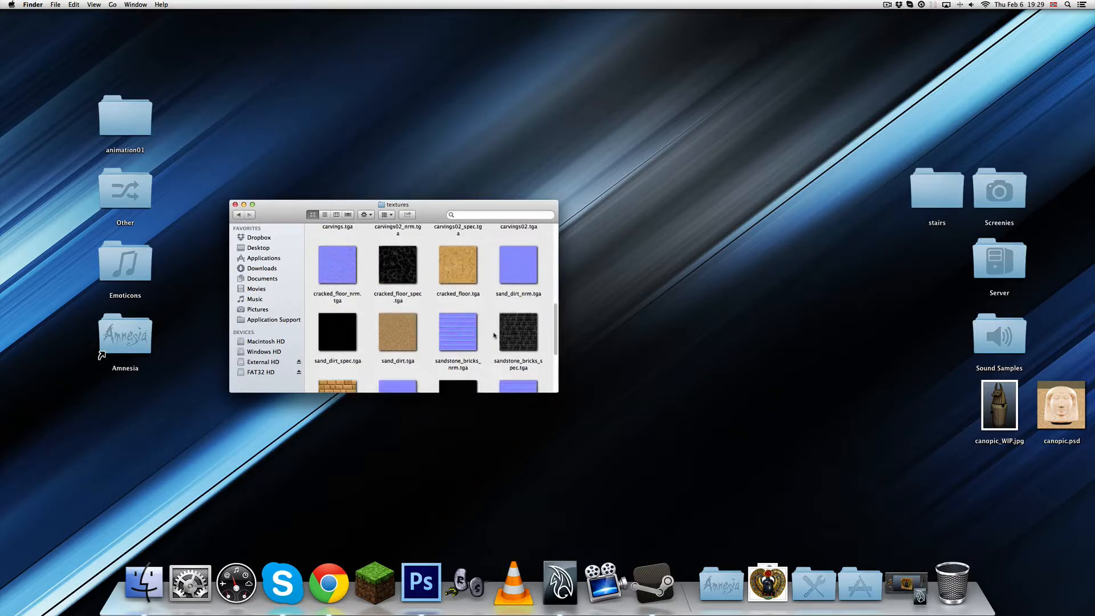
{"action": "scroll", "coordinate": [494, 335], "scroll_direction": "up", "scroll_amount": 5}
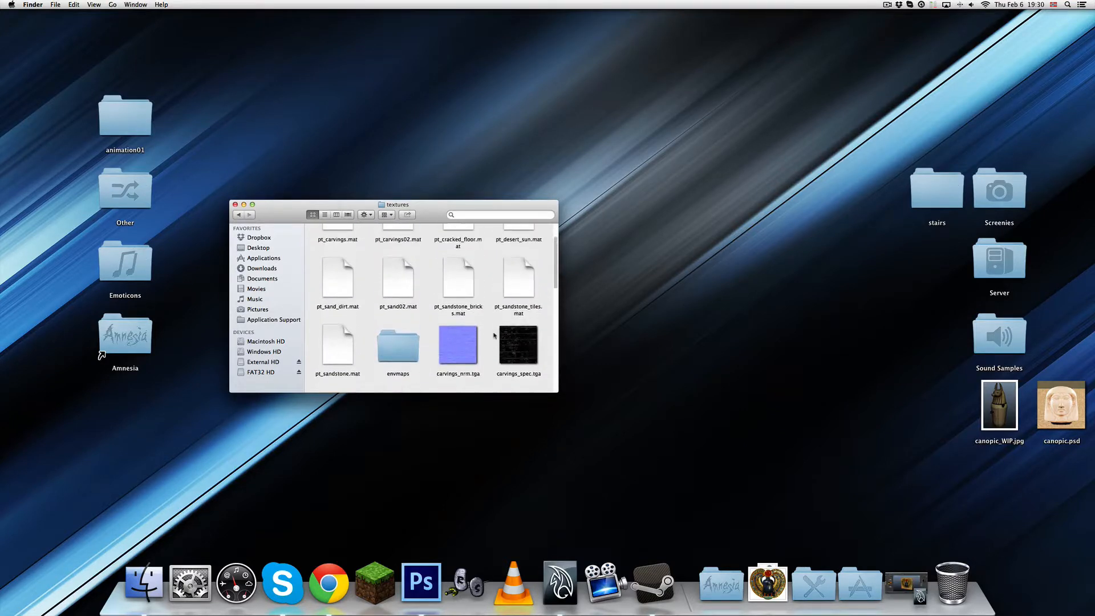
{"action": "scroll", "coordinate": [494, 335], "scroll_direction": "up", "scroll_amount": 2}
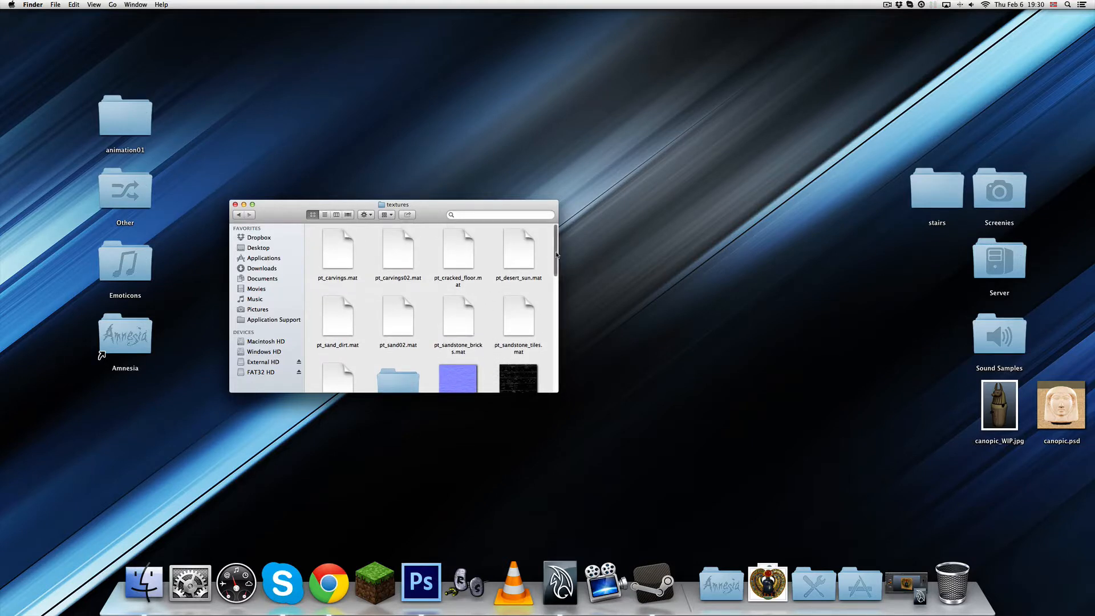
Delete pt_desert_sun.mat from the temple story's textures folder.
{"action": "left_click", "coordinate": [530, 262]}
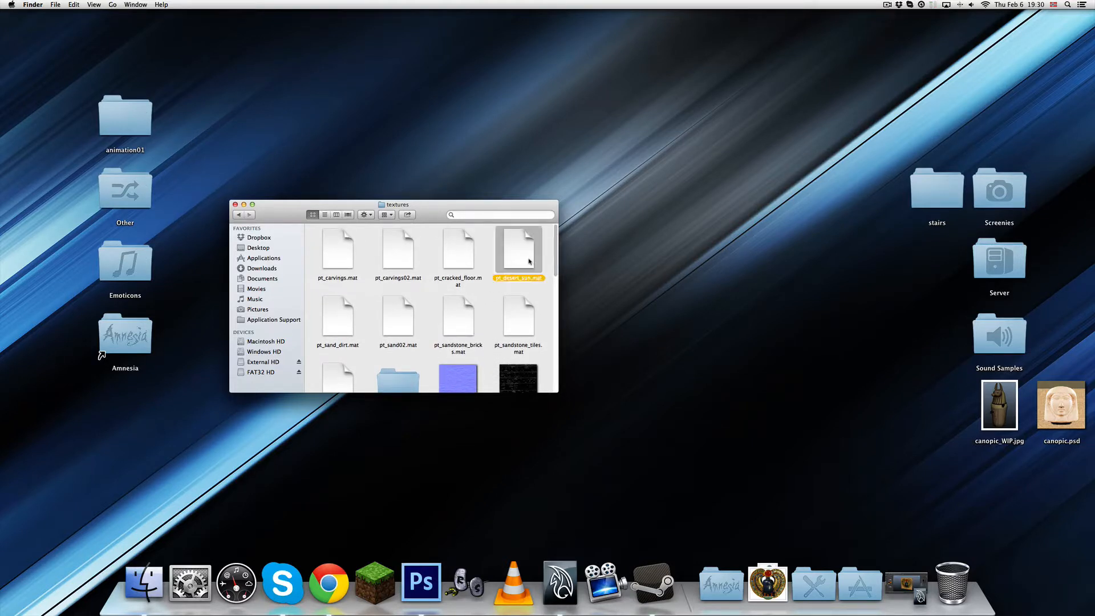
{"action": "key", "text": "super+BackSpace"}
{"action": "left_click", "coordinate": [517, 291]}
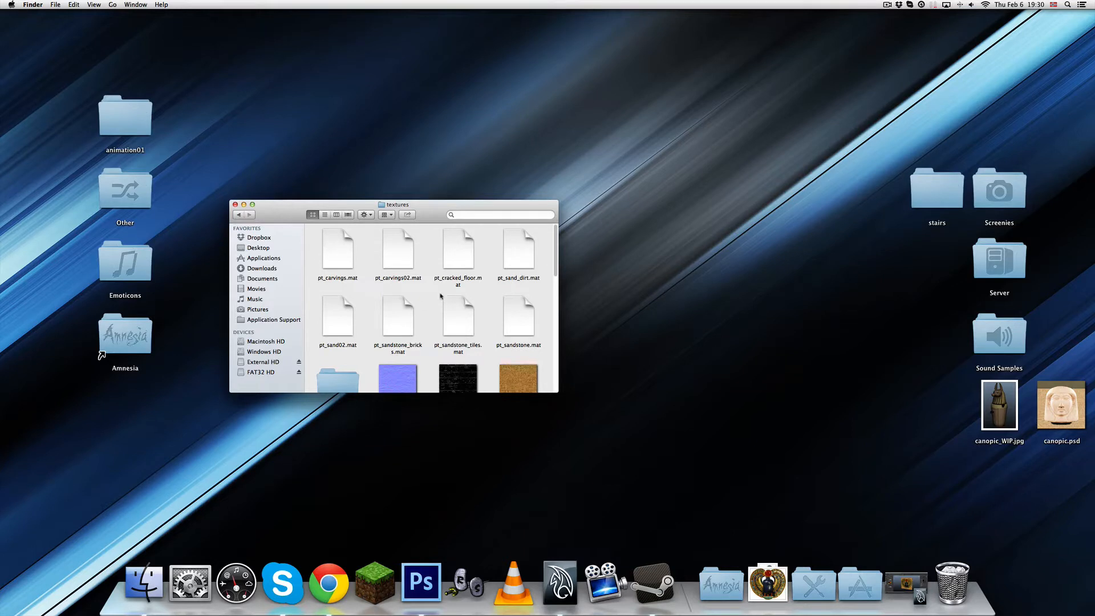
Relaunch the Level Editor with an empty map.
{"action": "left_click", "coordinate": [721, 583]}
{"action": "left_click", "coordinate": [720, 523]}
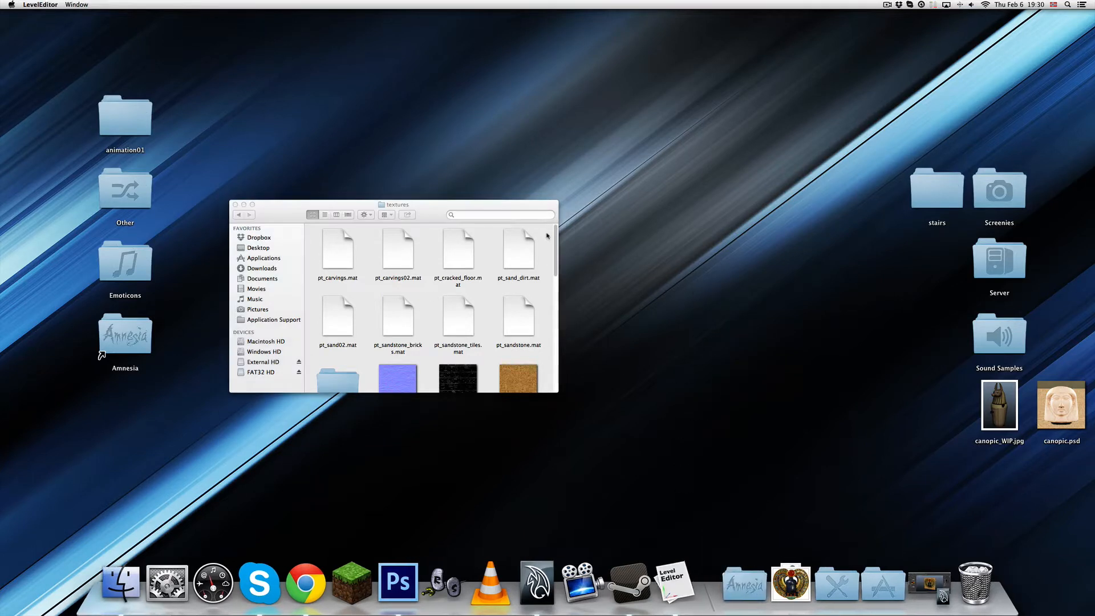
{"action": "left_click", "coordinate": [345, 76]}
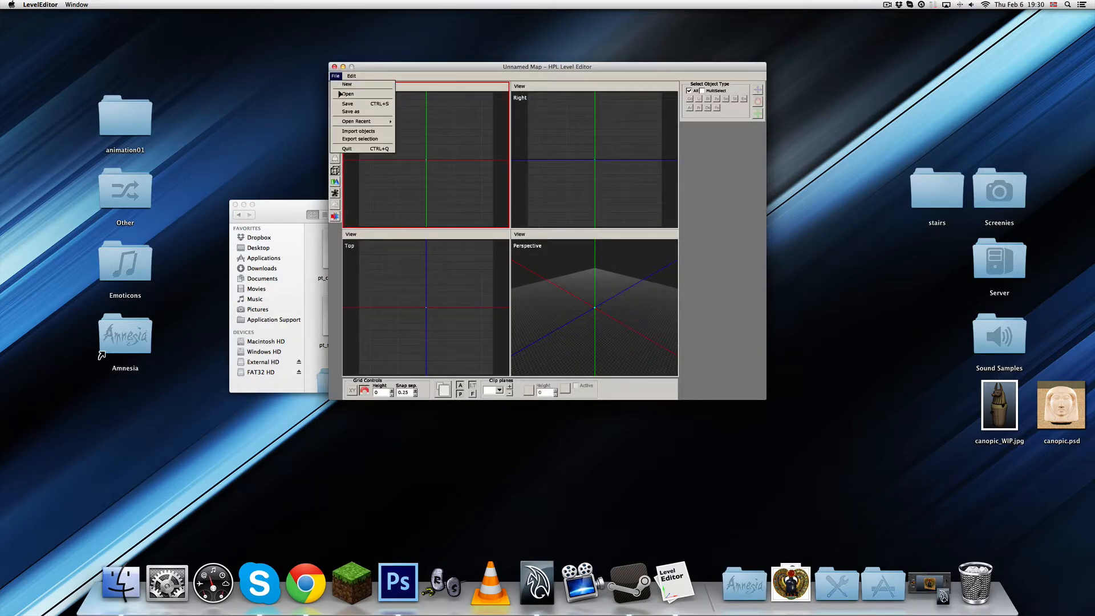
Start a Plane primitive and browse for its material in the temple textures folder inside custom_stories.
{"action": "left_click", "coordinate": [335, 182]}
{"action": "left_click", "coordinate": [721, 114]}
{"action": "left_click", "coordinate": [419, 188]}
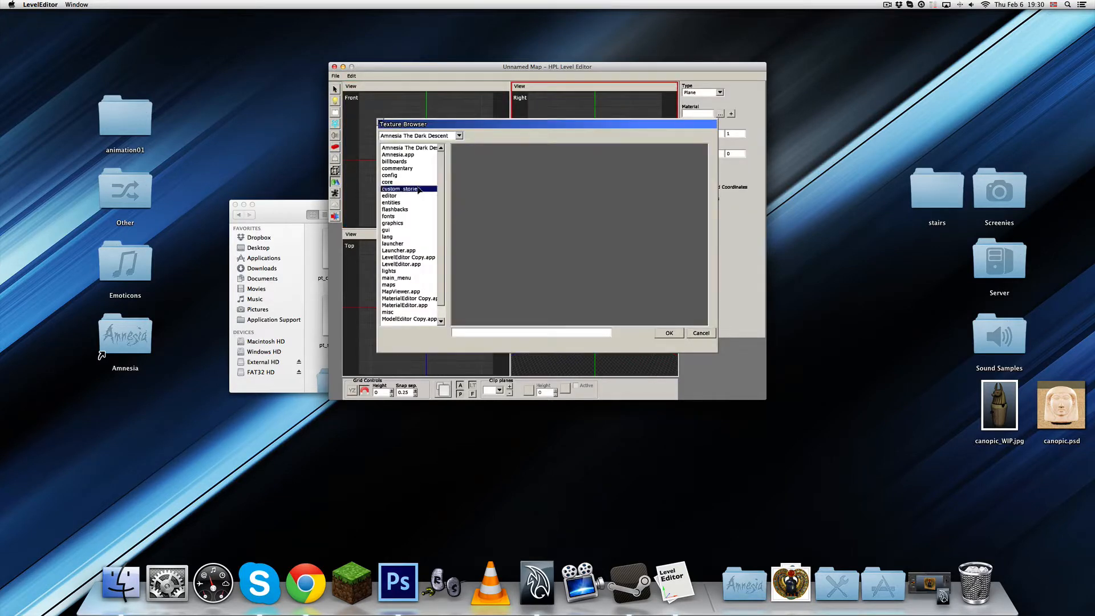
{"action": "left_click", "coordinate": [418, 189]}
{"action": "double_click", "coordinate": [404, 164]}
{"action": "double_click", "coordinate": [402, 163]}
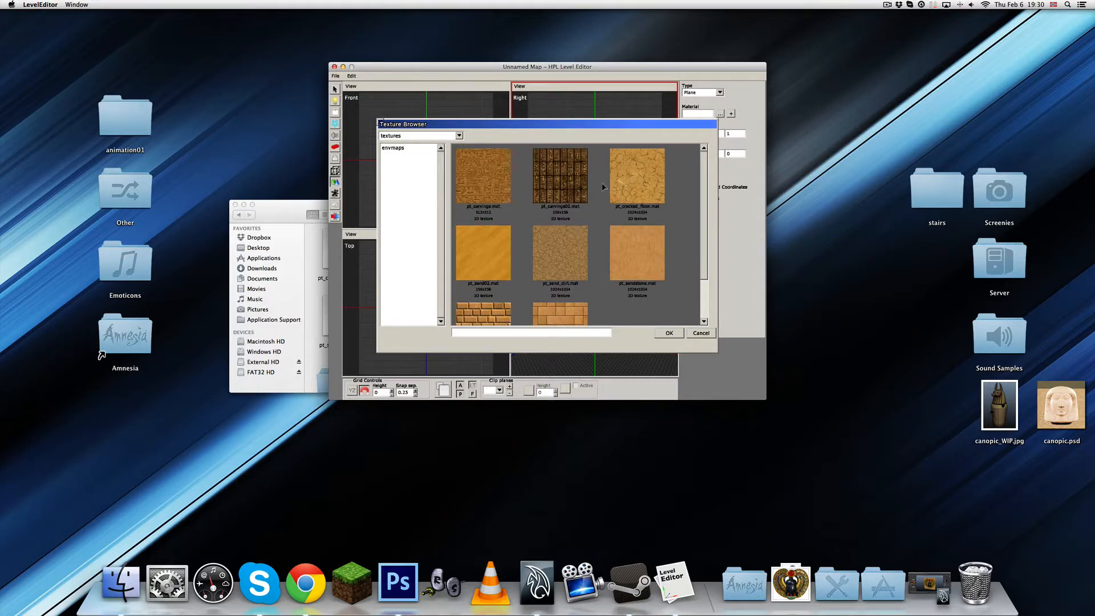
Look through the temple materials and assign pt_sandstone.mat to the plane.
{"action": "left_click", "coordinate": [633, 250]}
{"action": "scroll", "coordinate": [627, 246], "scroll_direction": "down", "scroll_amount": 2}
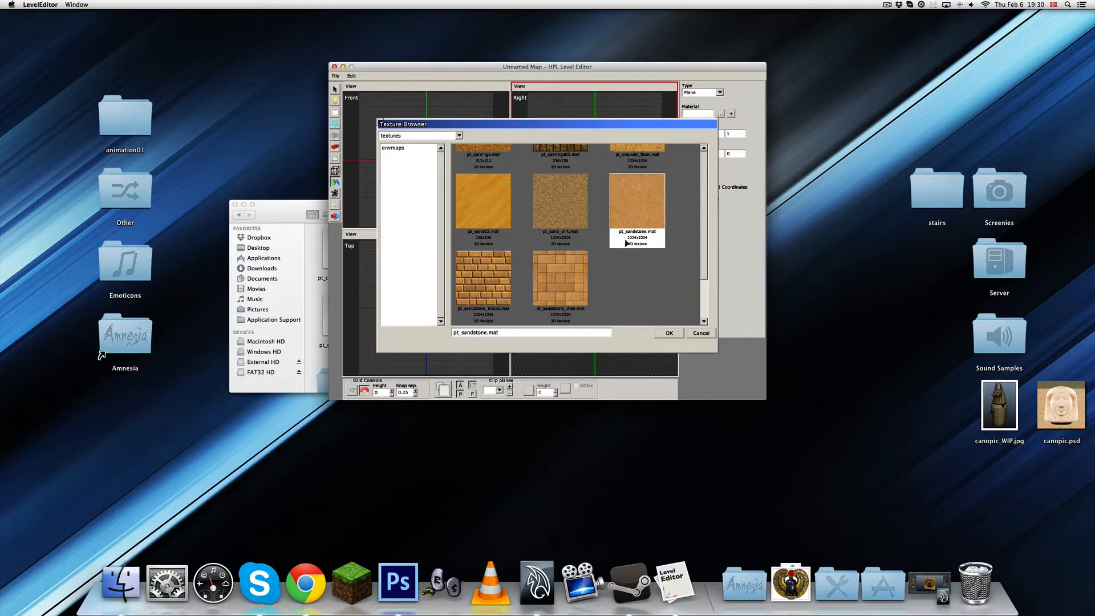
{"action": "scroll", "coordinate": [628, 245], "scroll_direction": "up", "scroll_amount": 2}
{"action": "scroll", "coordinate": [630, 263], "scroll_direction": "down", "scroll_amount": 2}
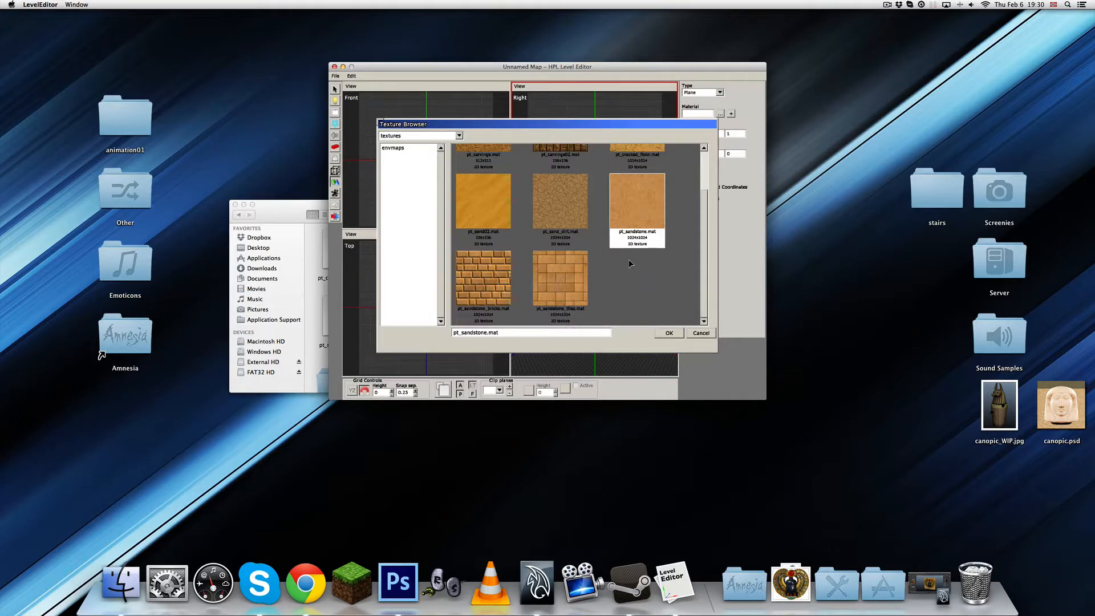
{"action": "scroll", "coordinate": [630, 263], "scroll_direction": "up", "scroll_amount": 2}
{"action": "left_click", "coordinate": [556, 263]}
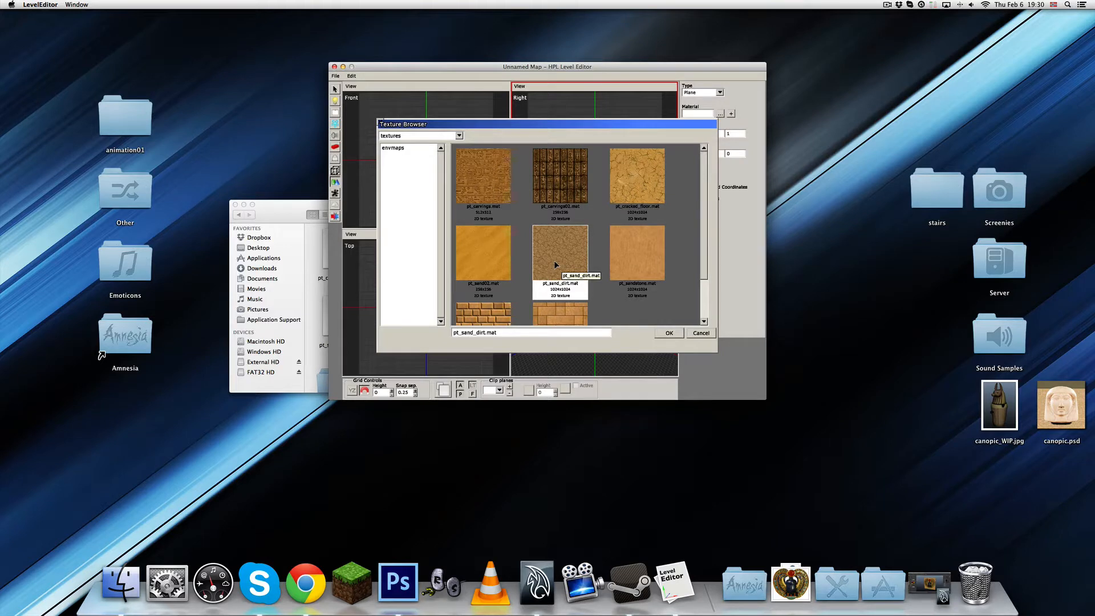
{"action": "left_click", "coordinate": [639, 260]}
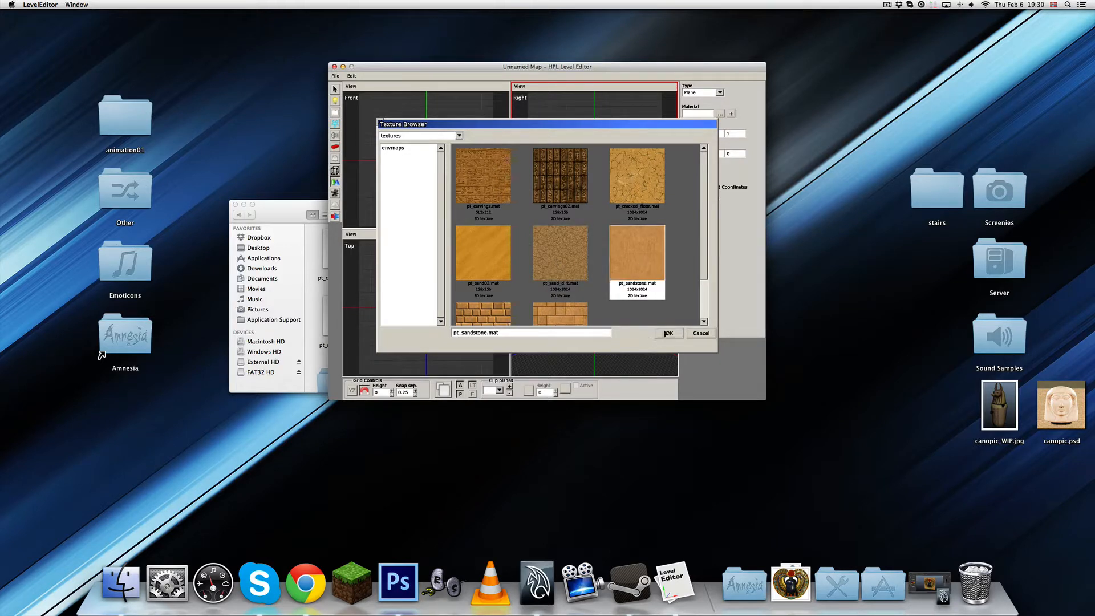
{"action": "left_click", "coordinate": [547, 321]}
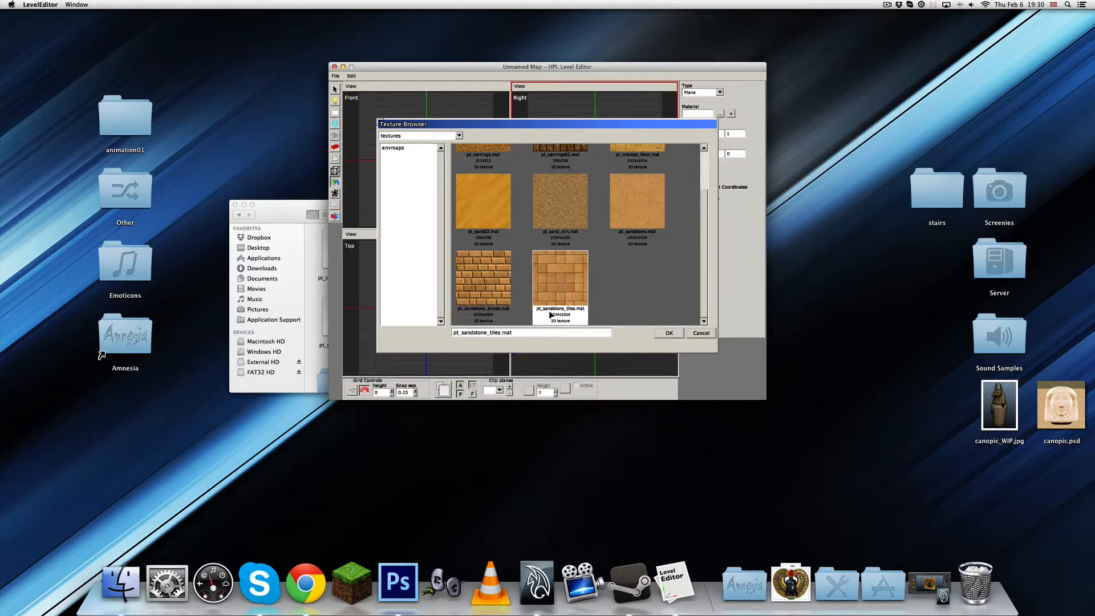
{"action": "left_click", "coordinate": [637, 216]}
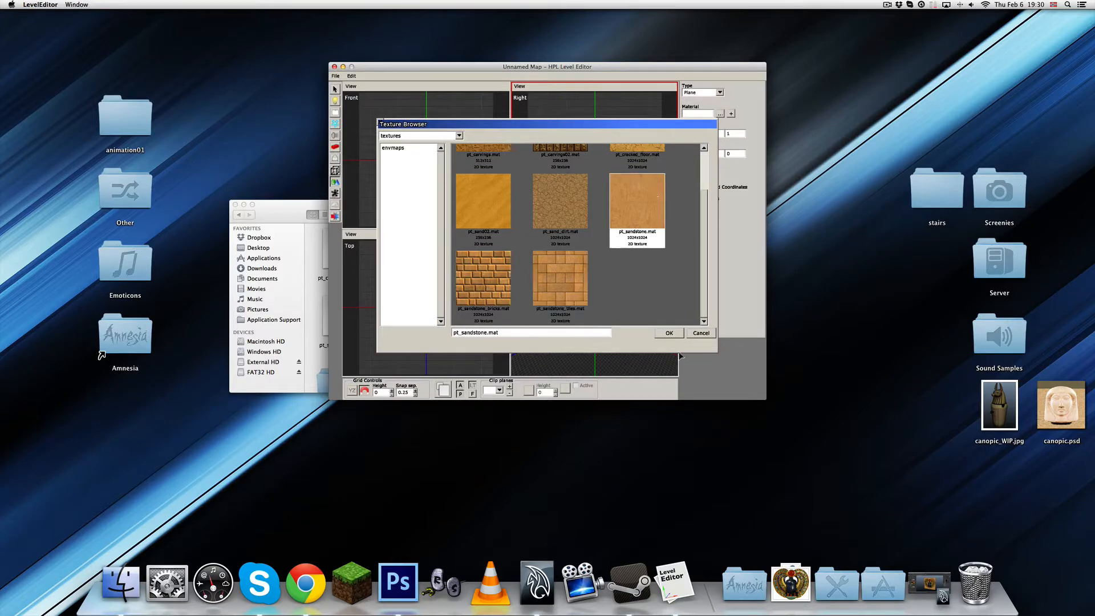
{"action": "left_click", "coordinate": [664, 333]}
Draw a sandstone plane about 6.75 by 21 units in the enlarged Perspective view and select it.
{"action": "key", "text": "space"}
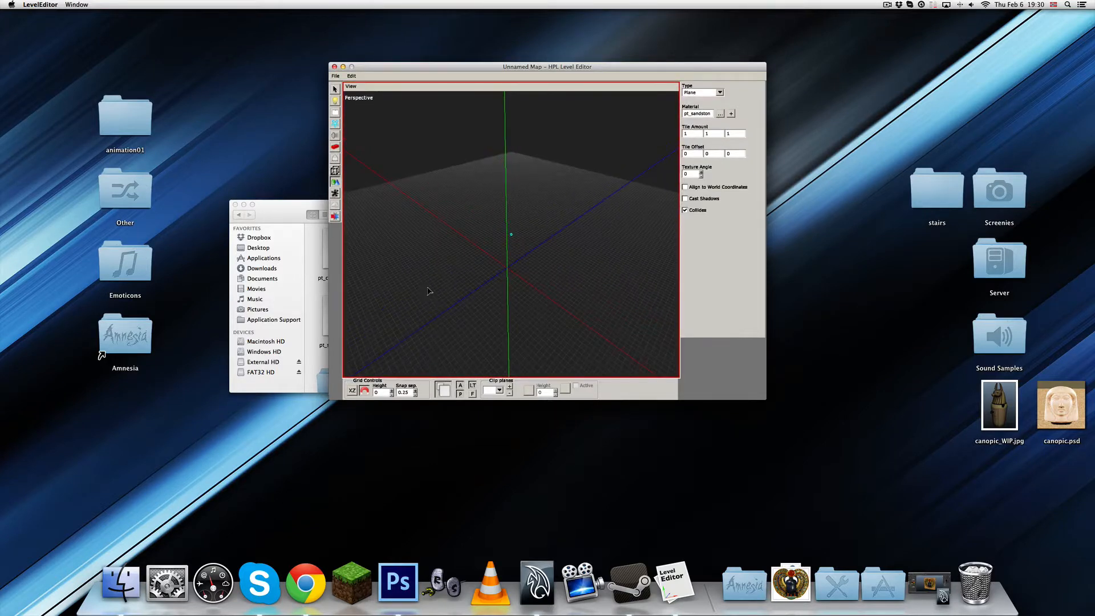
{"action": "left_click_drag", "start_coordinate": [416, 289], "coordinate": [628, 241]}
{"action": "key", "text": "1"}
{"action": "left_click", "coordinate": [536, 284]}
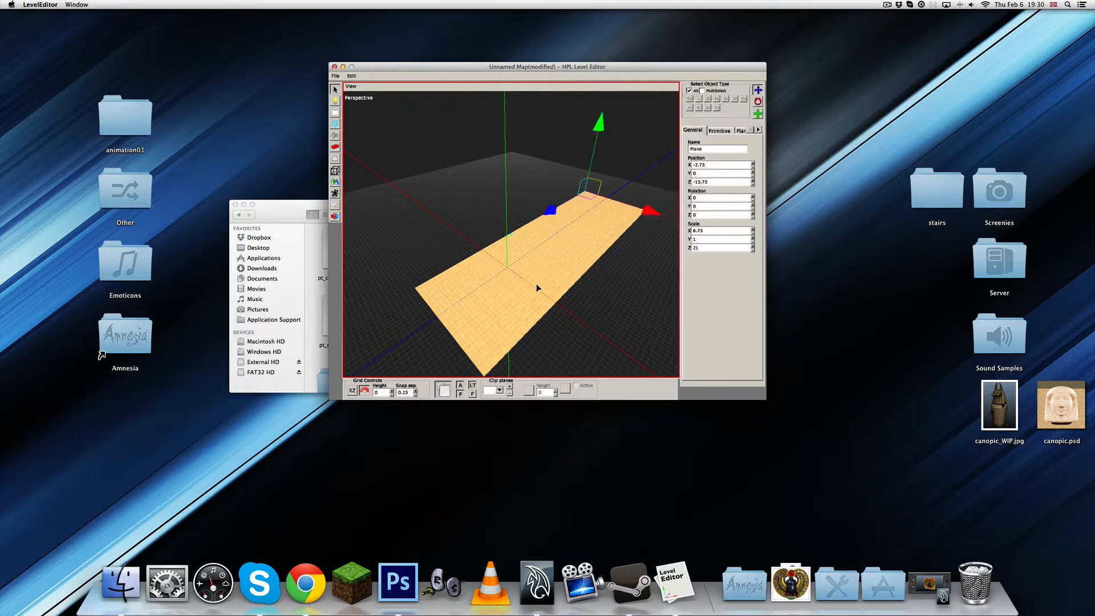
Move the plane along Z to -4.5 and scale its X to 13.25.
{"action": "key", "text": "w"}
{"action": "key", "text": "q"}
{"action": "left_click_drag", "start_coordinate": [549, 216], "coordinate": [460, 269]}
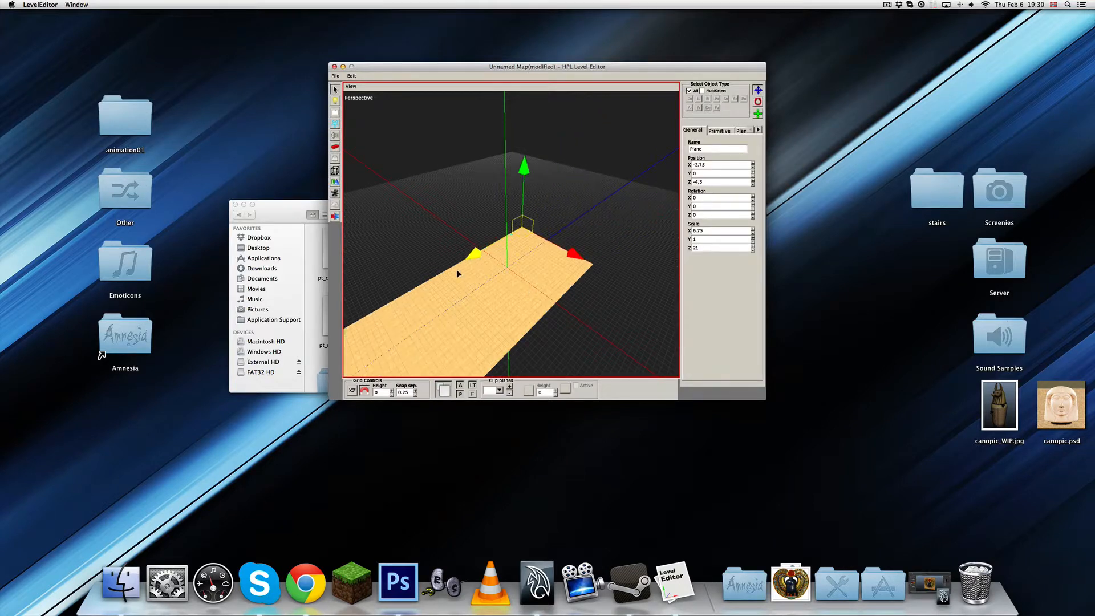
{"action": "key", "text": "e"}
{"action": "left_click_drag", "start_coordinate": [580, 258], "coordinate": [642, 291]}
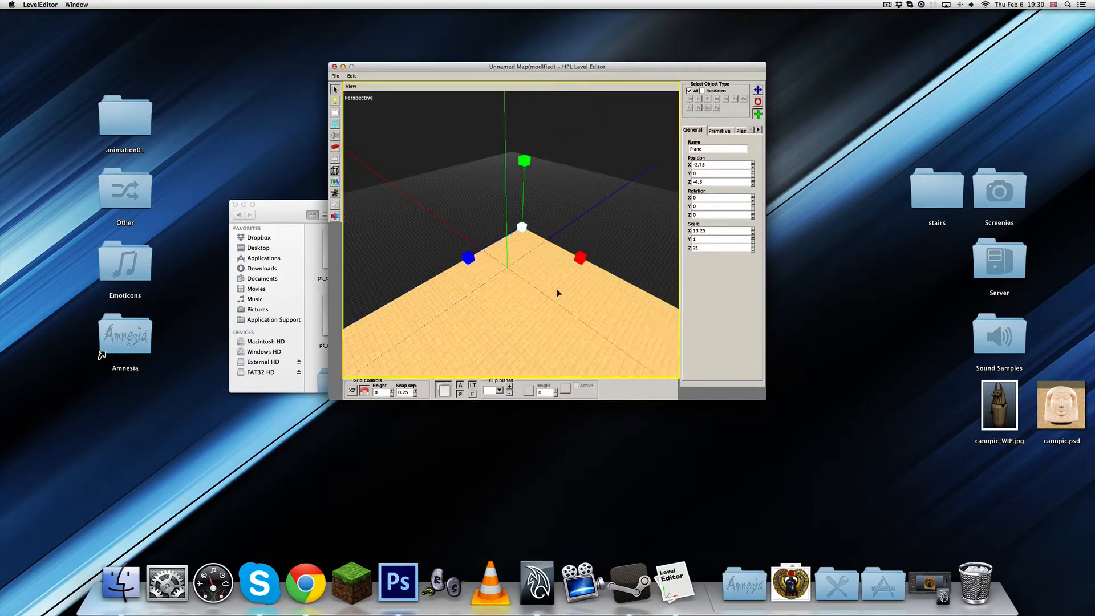
Move the plane to the grid origin at position 0, 0, 0.
{"action": "middle_click_drag", "start_coordinate": [556, 289], "coordinate": [542, 251], "text": "alt"}
{"action": "key", "text": "q"}
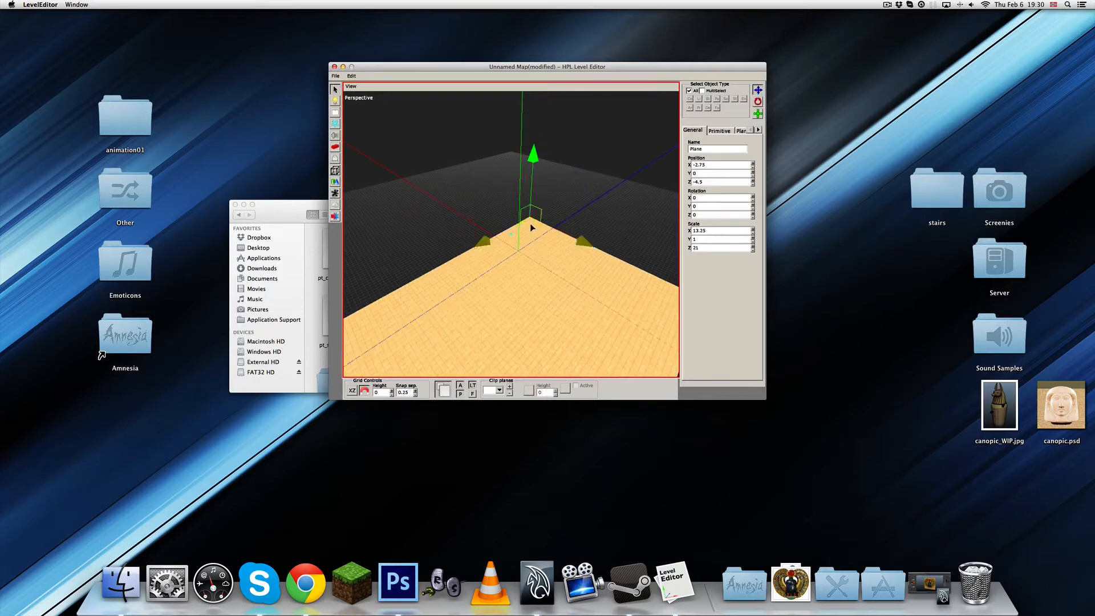
{"action": "left_click_drag", "start_coordinate": [529, 224], "coordinate": [609, 270]}
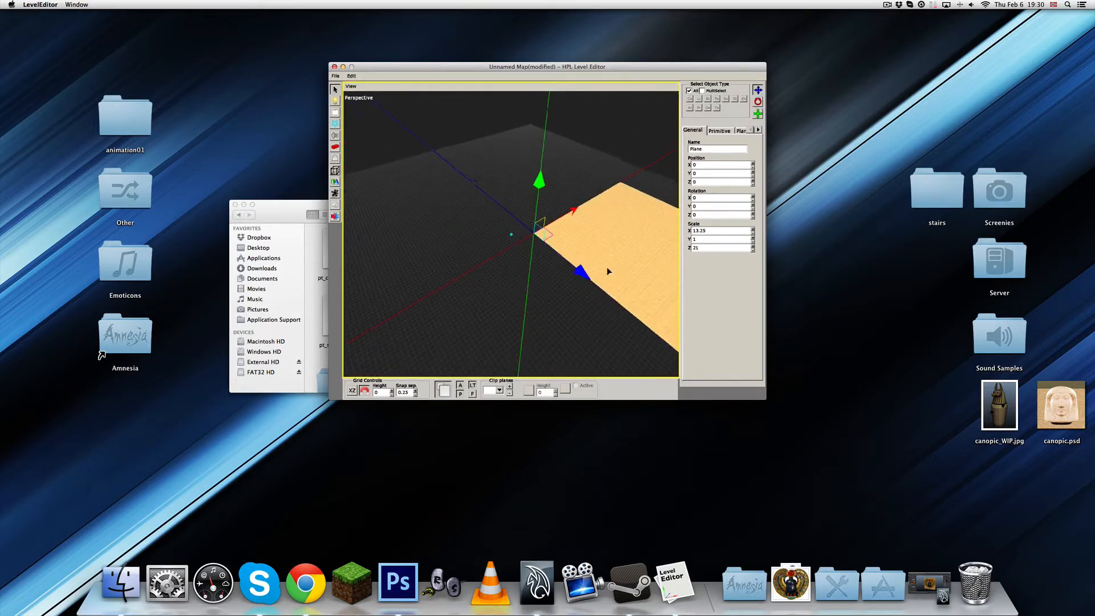
Scale the plane's Z to 14.25, deselect it and view its sandstone texture from another angle.
{"action": "middle_click_drag", "start_coordinate": [608, 271], "coordinate": [560, 287], "text": "alt"}
{"action": "left_click_drag", "start_coordinate": [560, 287], "coordinate": [442, 272], "text": "alt"}
{"action": "key", "text": "e"}
{"action": "middle_click_drag", "start_coordinate": [580, 251], "coordinate": [549, 261], "text": "alt"}
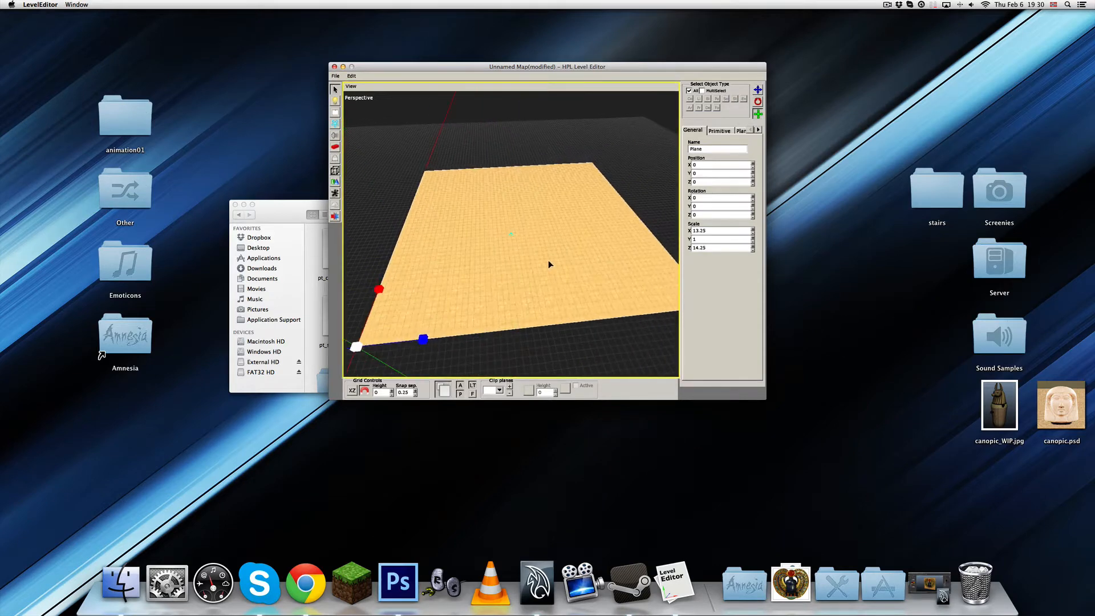
{"action": "scroll", "coordinate": [548, 260], "scroll_direction": "up", "scroll_amount": 1}
{"action": "key", "text": "q"}
{"action": "left_click", "coordinate": [495, 155]}
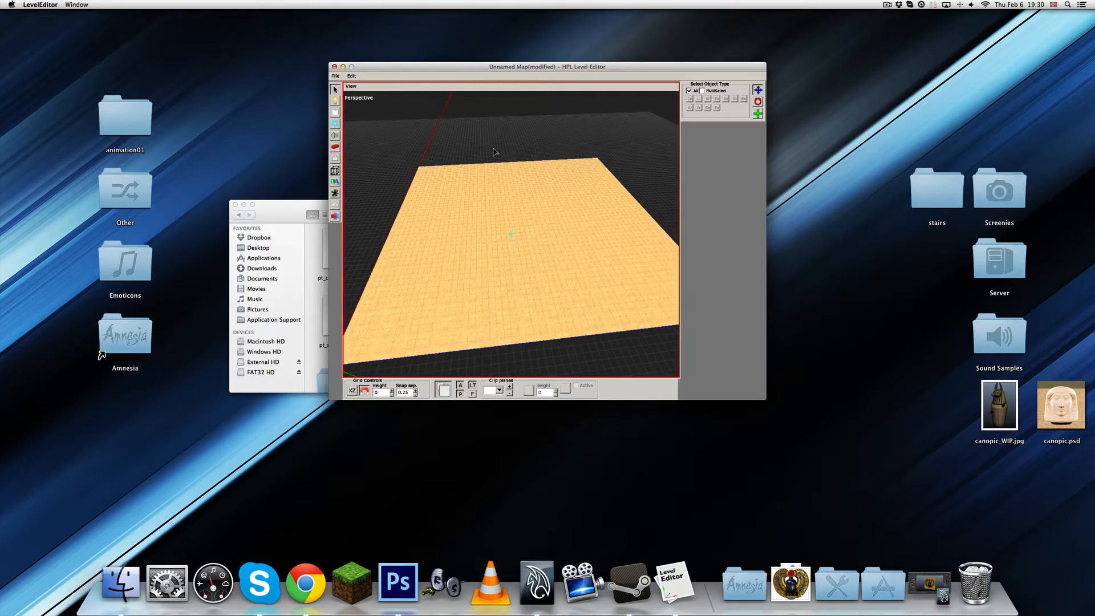
{"action": "left_click_drag", "start_coordinate": [552, 210], "coordinate": [372, 220], "text": "alt"}
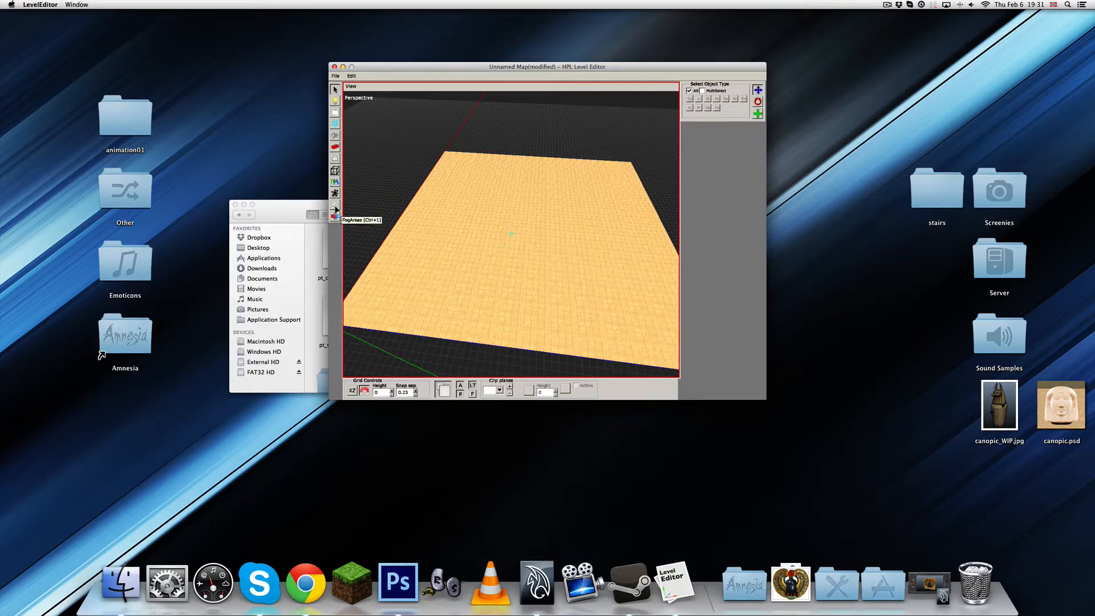
Switch to Finder's textures folder and select the sandstone_bricks color, specular and normal .tga files.
{"action": "left_click", "coordinate": [294, 228]}
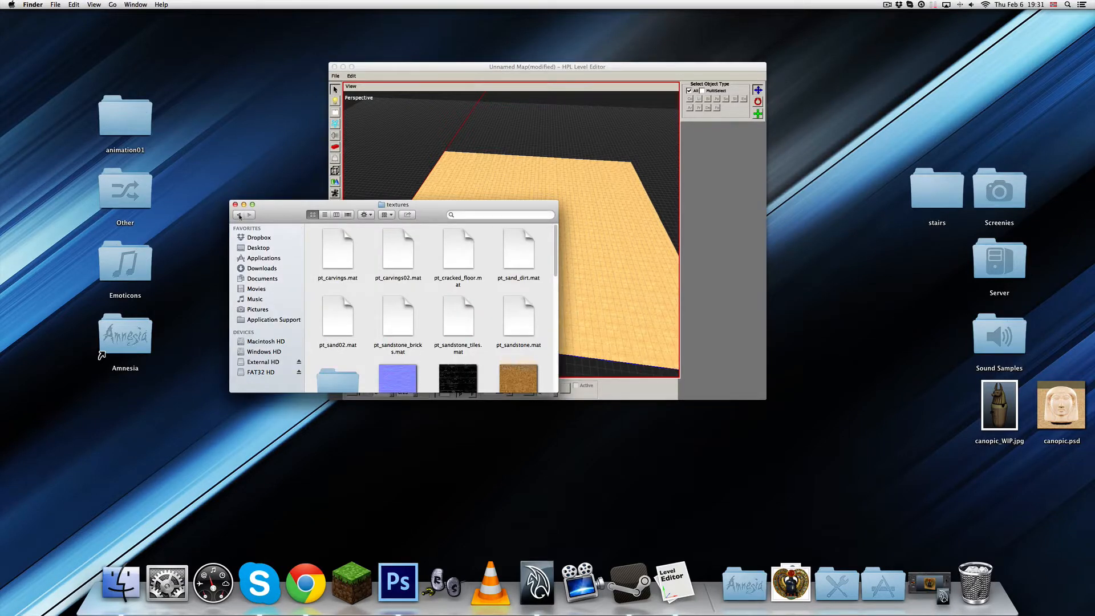
{"action": "scroll", "coordinate": [447, 358], "scroll_direction": "down", "scroll_amount": 5}
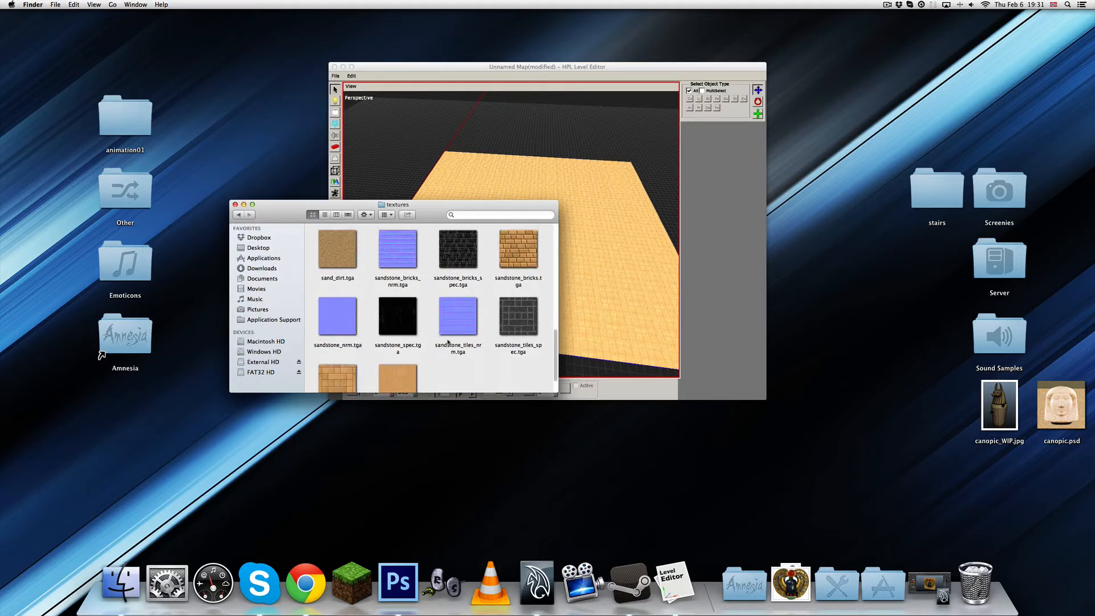
{"action": "scroll", "coordinate": [406, 329], "scroll_direction": "up", "scroll_amount": 3}
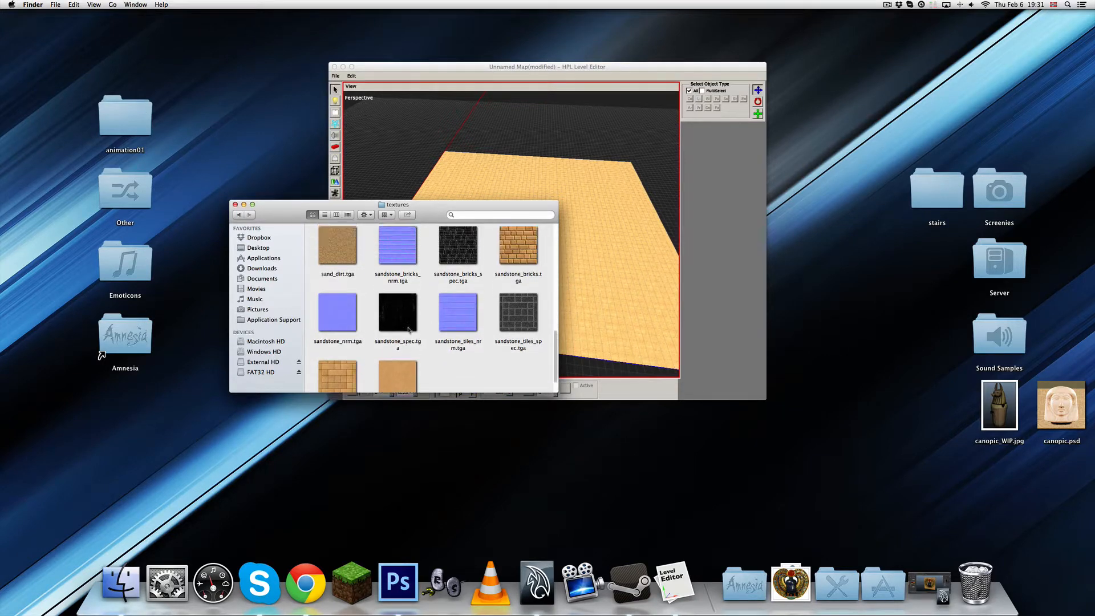
{"action": "left_click", "coordinate": [512, 301]}
{"action": "left_click", "coordinate": [465, 300], "text": "super"}
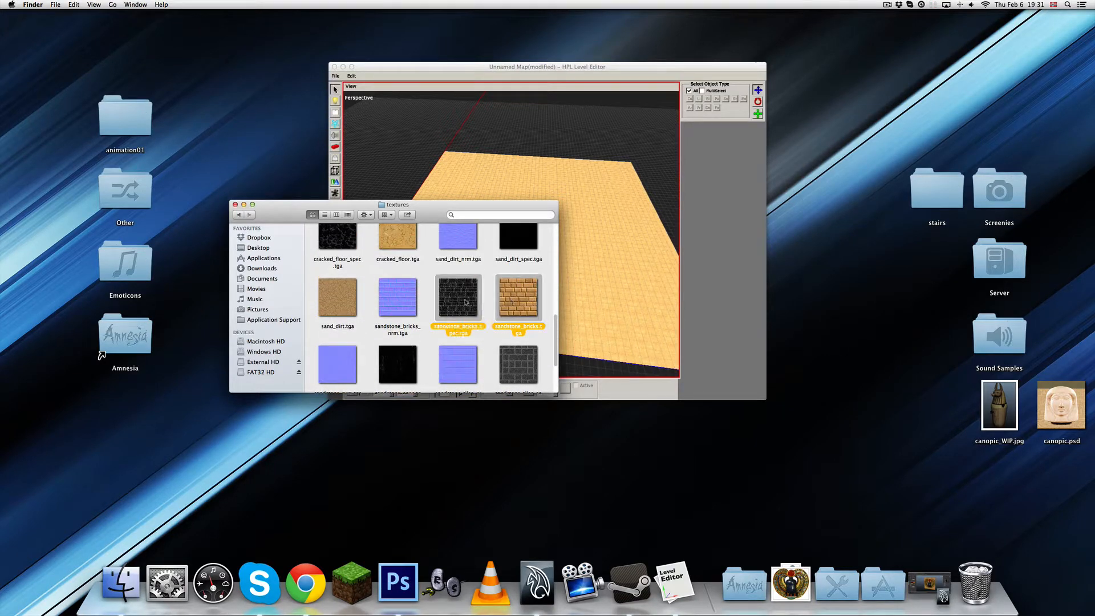
{"action": "left_click", "coordinate": [404, 297], "text": "super"}
Go back to the Amnesia The Dark Descent folder and open the custom folder inside static_objects.
{"action": "left_click", "coordinate": [238, 215]}
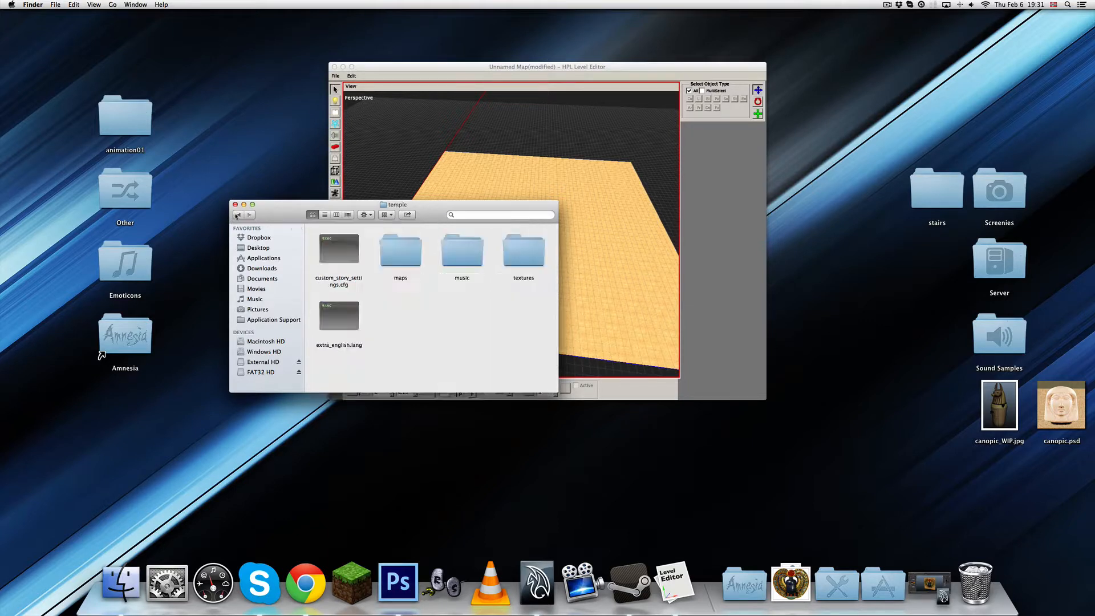
{"action": "left_click", "coordinate": [238, 215]}
{"action": "scroll", "coordinate": [417, 311], "scroll_direction": "down", "scroll_amount": 5}
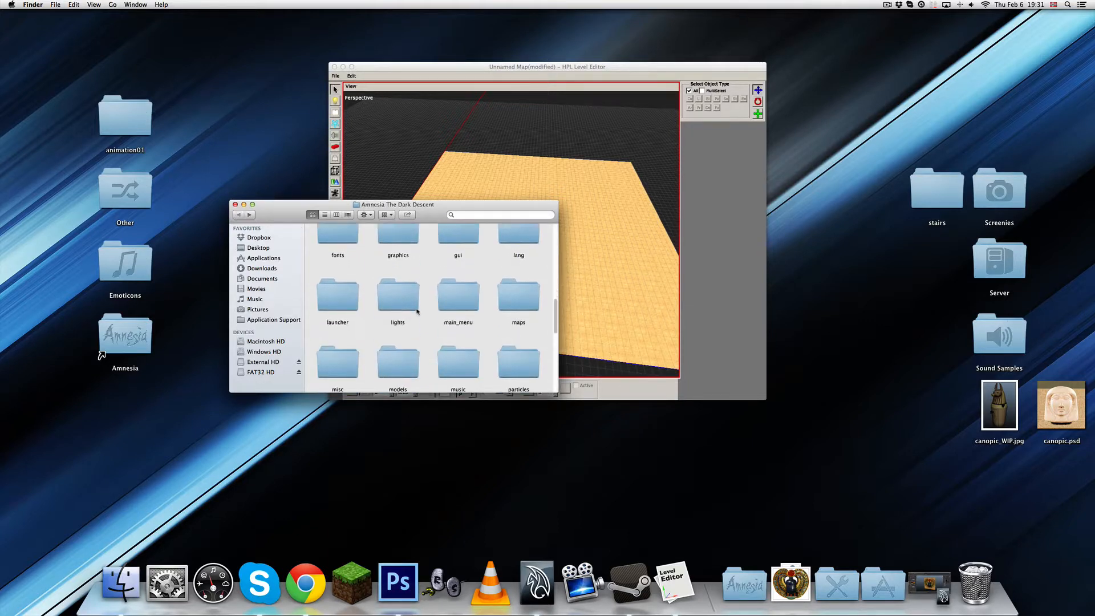
{"action": "scroll", "coordinate": [419, 312], "scroll_direction": "down", "scroll_amount": 3}
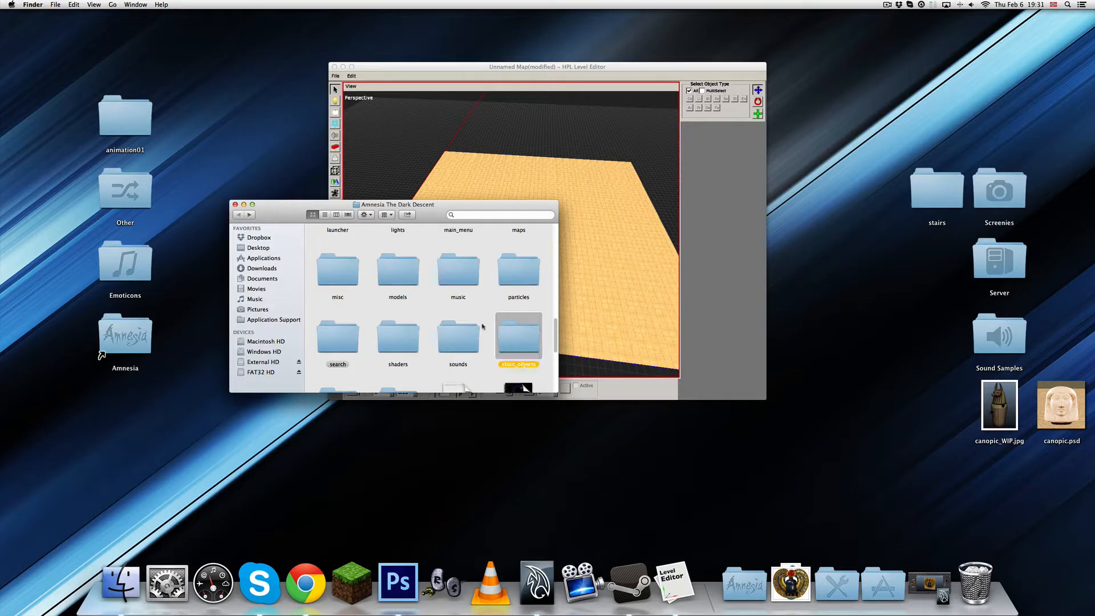
{"action": "double_click", "coordinate": [508, 338]}
{"action": "scroll", "coordinate": [373, 315], "scroll_direction": "up", "scroll_amount": 5}
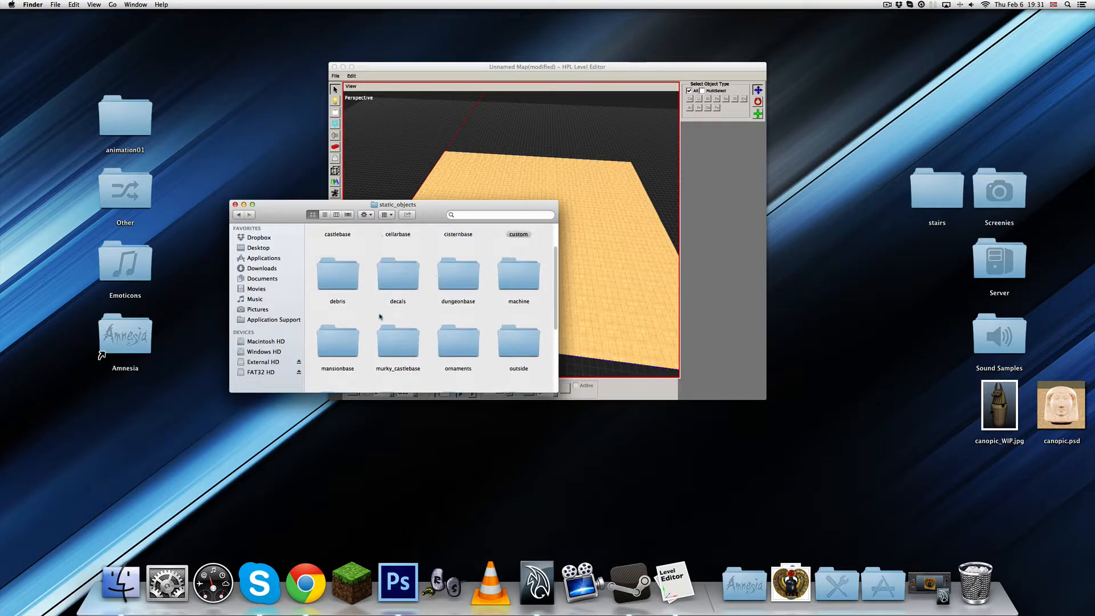
{"action": "left_click", "coordinate": [502, 255]}
{"action": "double_click", "coordinate": [502, 255]}
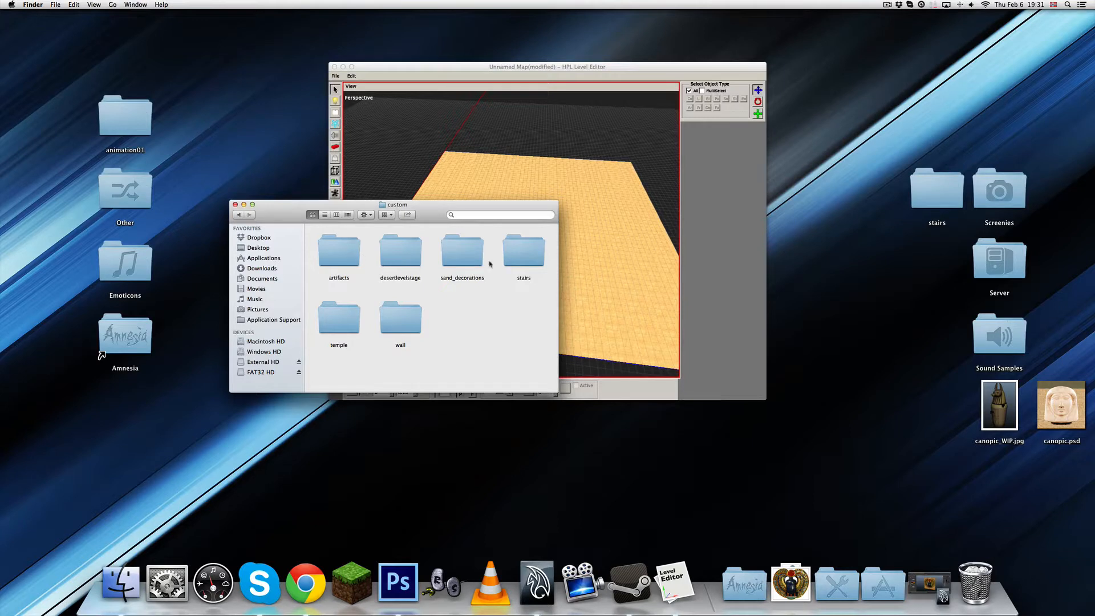
Look at the temple stairs models and textures in the stairs folder, then return to the custom folder.
{"action": "double_click", "coordinate": [509, 257]}
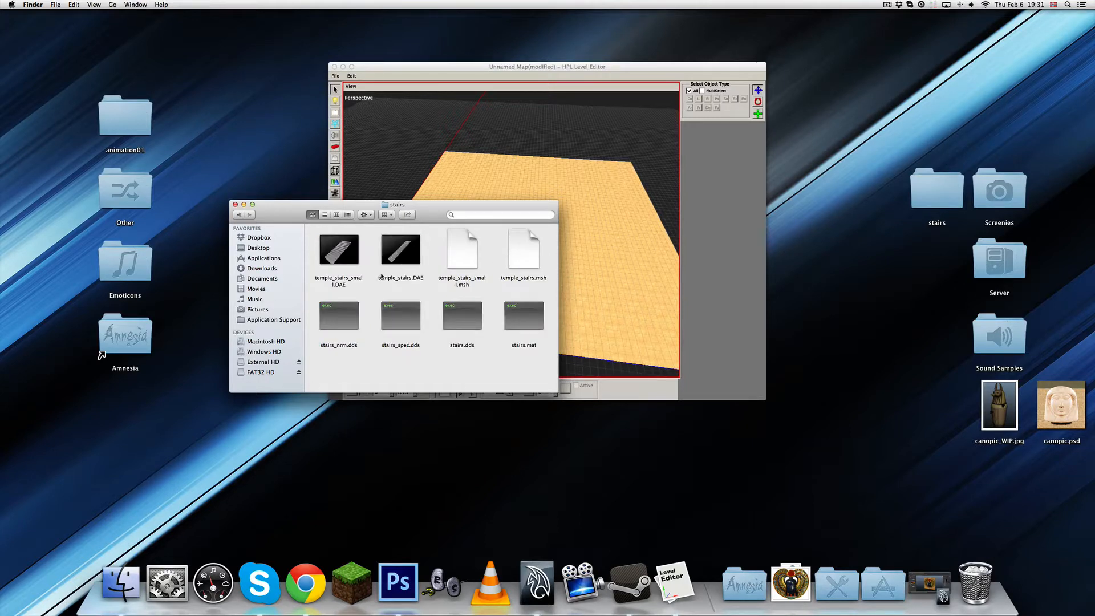
{"action": "left_click", "coordinate": [345, 257]}
{"action": "left_click", "coordinate": [239, 215]}
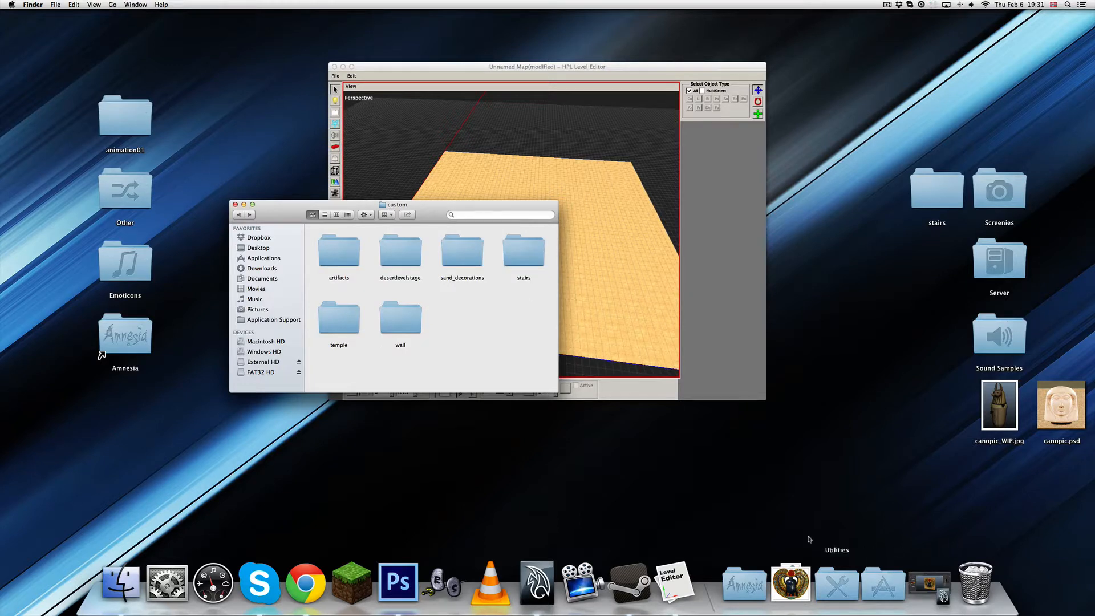
Open the sand_decorations folder and preview the sand_pile02.dae and sand_pile01.dae models.
{"action": "double_click", "coordinate": [449, 258]}
{"action": "left_click", "coordinate": [408, 258]}
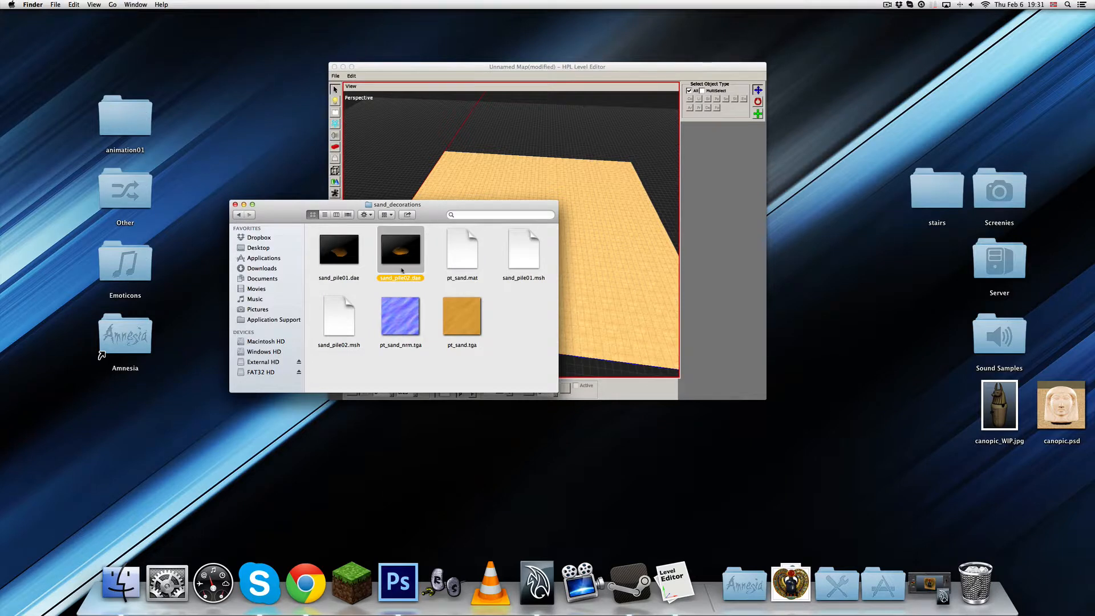
{"action": "key", "text": "space"}
{"action": "key", "text": "Left"}
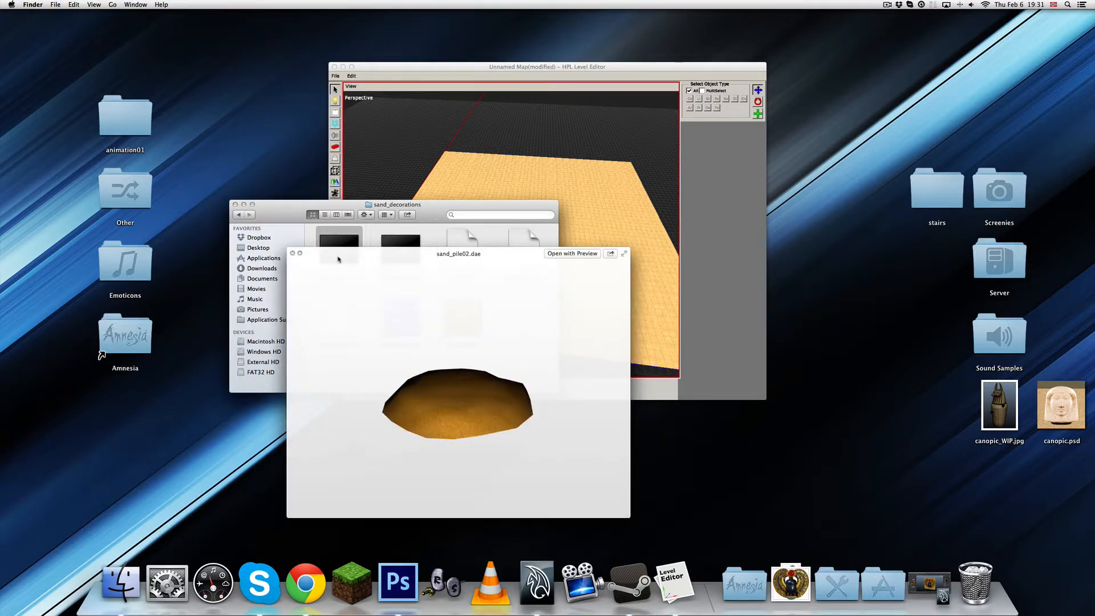
{"action": "key", "text": "space"}
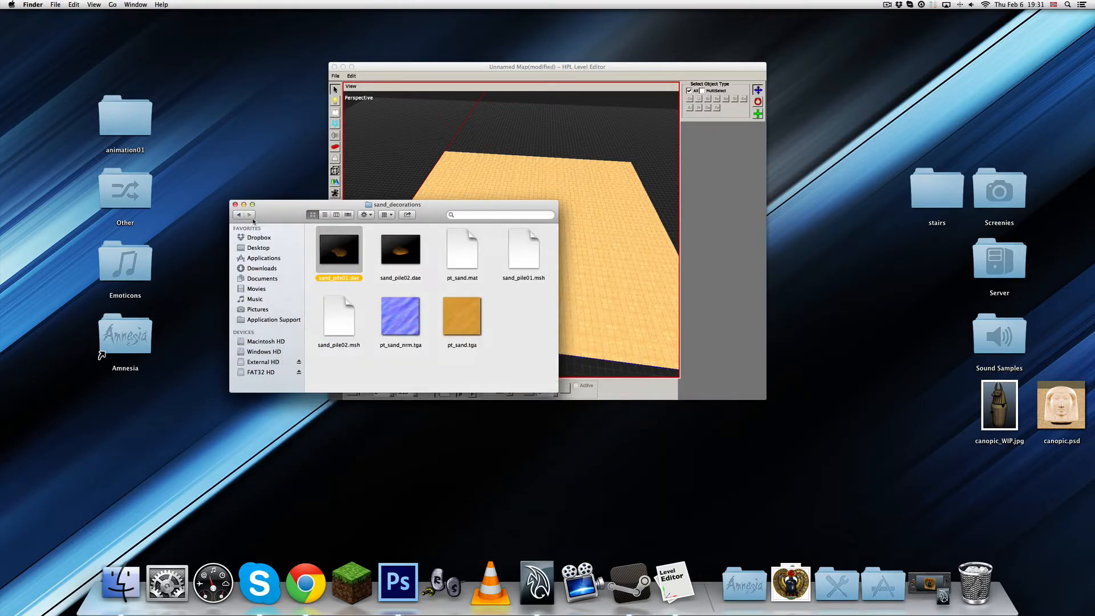
Open the temple folder inside custom, preview the aztec_temple_main.dae model, and return to the custom folder.
{"action": "left_click", "coordinate": [239, 215]}
{"action": "double_click", "coordinate": [345, 323]}
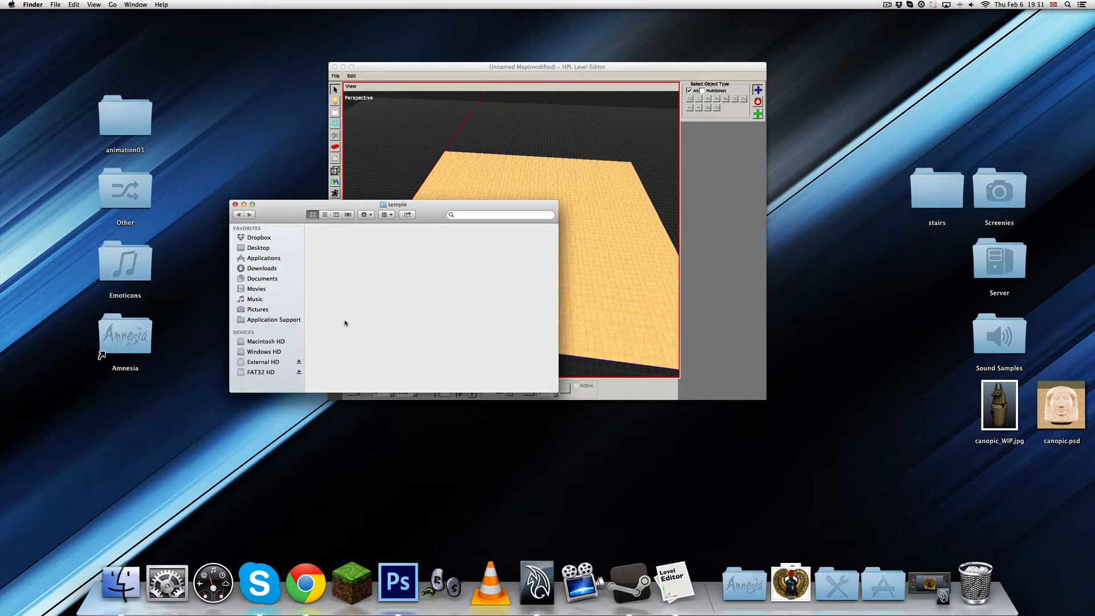
{"action": "left_click", "coordinate": [348, 260]}
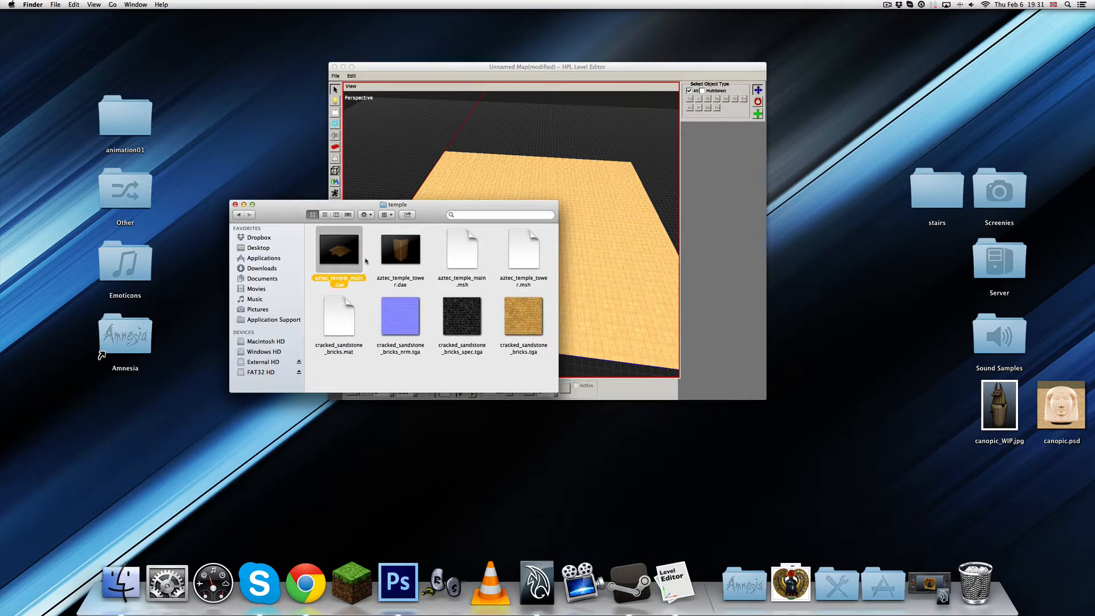
{"action": "key", "text": "space"}
{"action": "key", "text": "space"}
{"action": "left_click", "coordinate": [239, 215]}
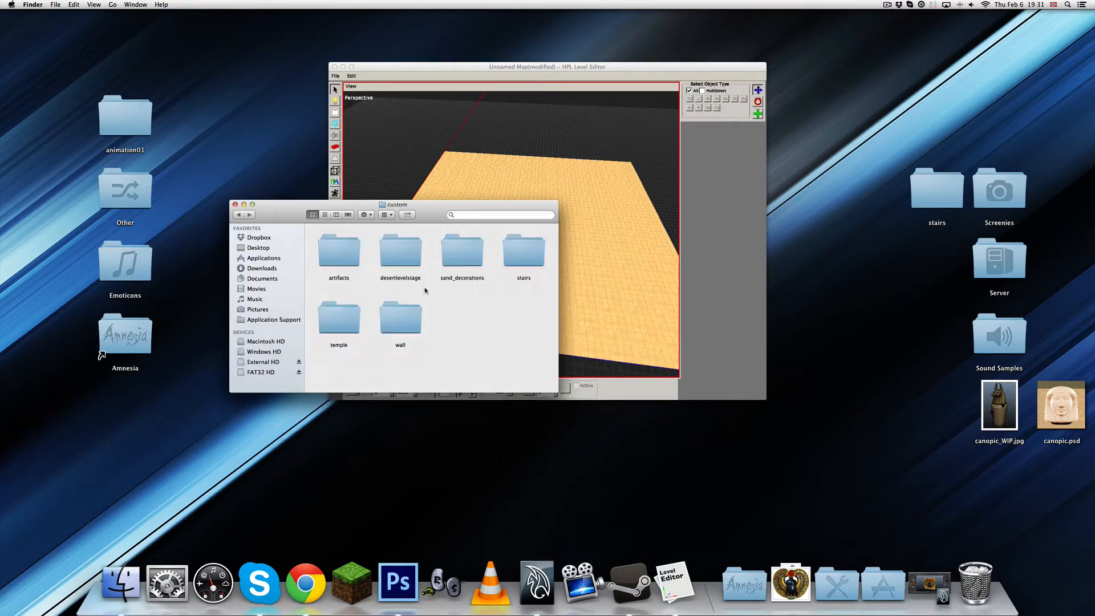
Open the wall folder and paste the copied sandstone_bricks color, specular and normal .tga textures into it.
{"action": "double_click", "coordinate": [401, 315]}
{"action": "scroll", "coordinate": [477, 351], "scroll_direction": "up", "scroll_amount": 1}
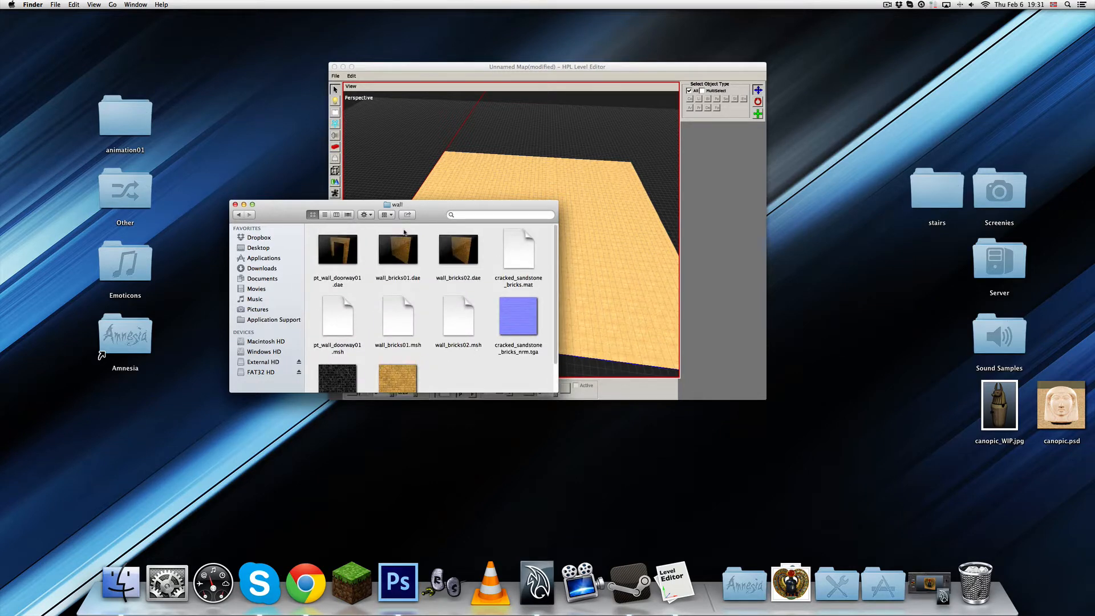
{"action": "scroll", "coordinate": [411, 311], "scroll_direction": "down", "scroll_amount": 3}
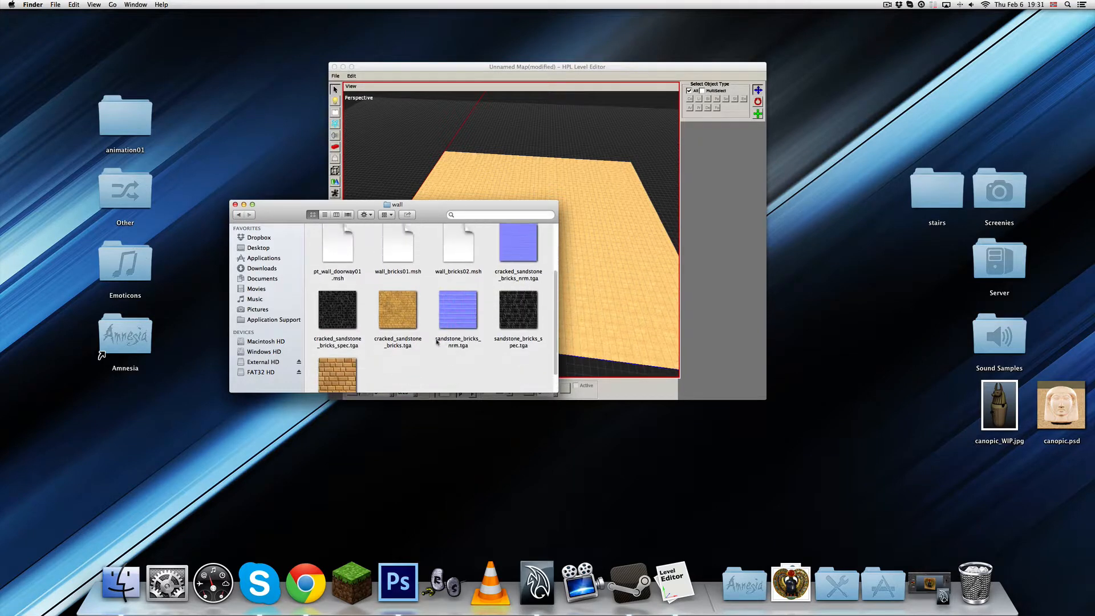
{"action": "scroll", "coordinate": [438, 341], "scroll_direction": "up", "scroll_amount": 3}
Go back to the Amnesia The Dark Descent folder and open the textures folder of the temple custom story in custom_stories.
{"action": "left_click", "coordinate": [240, 215]}
{"action": "left_click", "coordinate": [241, 215]}
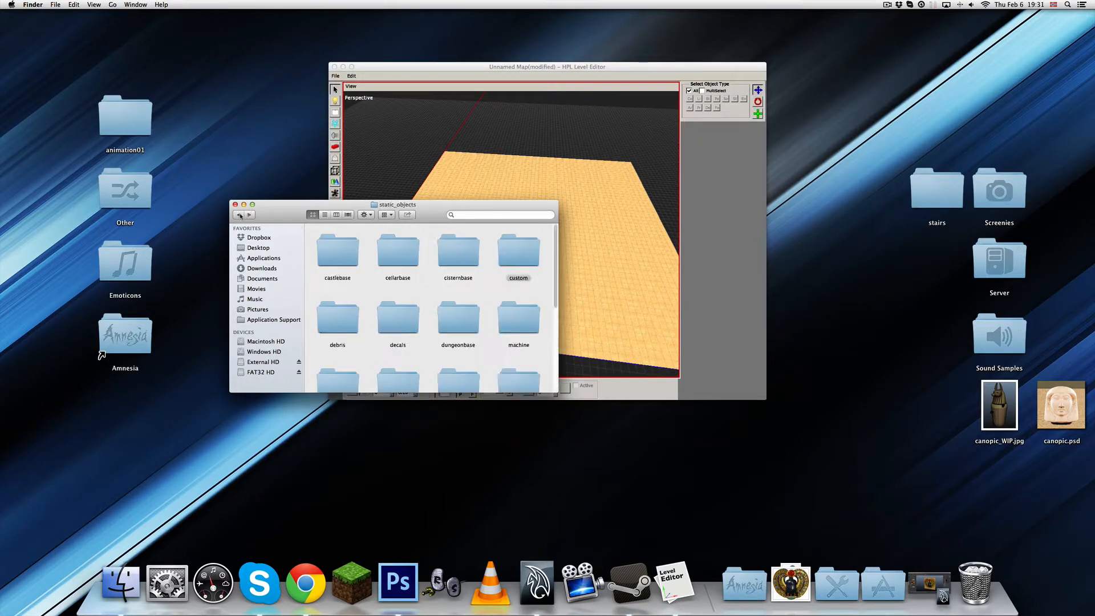
{"action": "left_click", "coordinate": [241, 215]}
{"action": "scroll", "coordinate": [401, 279], "scroll_direction": "up", "scroll_amount": 5}
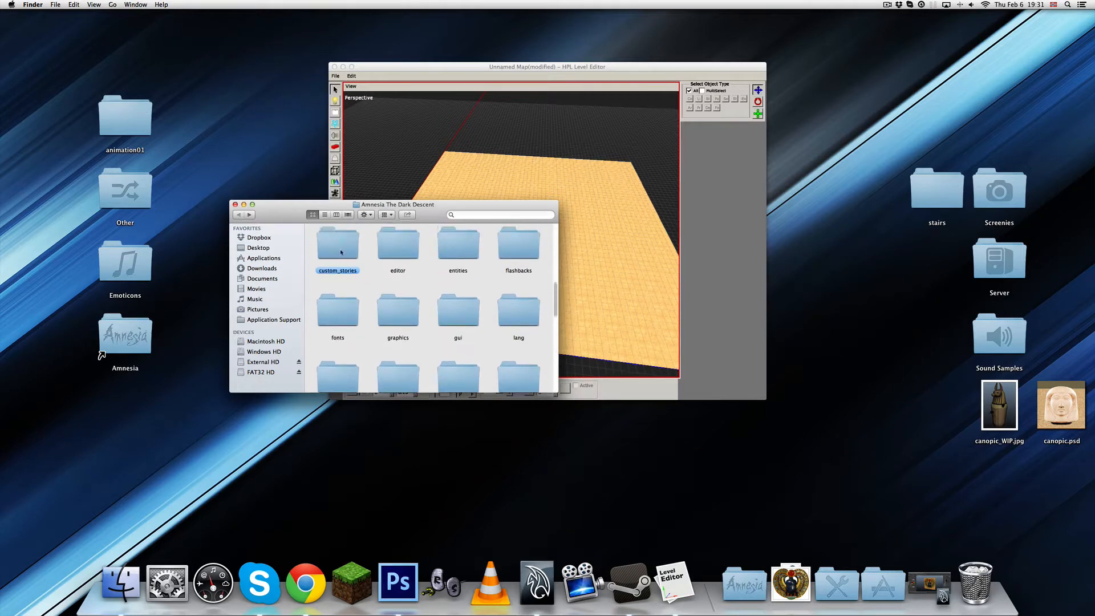
{"action": "double_click", "coordinate": [338, 245]}
{"action": "left_click", "coordinate": [457, 253]}
{"action": "double_click", "coordinate": [457, 253]}
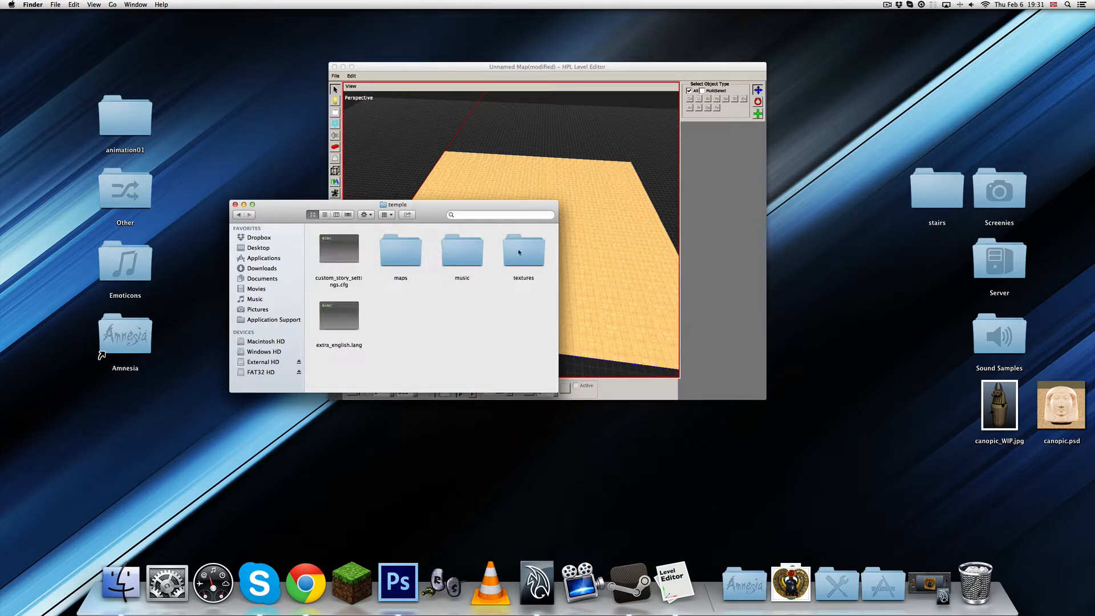
{"action": "double_click", "coordinate": [463, 253]}
Find the pt_sandstone_bricks.mat material file among the story's textures and copy it.
{"action": "scroll", "coordinate": [469, 272], "scroll_direction": "down", "scroll_amount": 5}
{"action": "scroll", "coordinate": [433, 287], "scroll_direction": "down", "scroll_amount": 5}
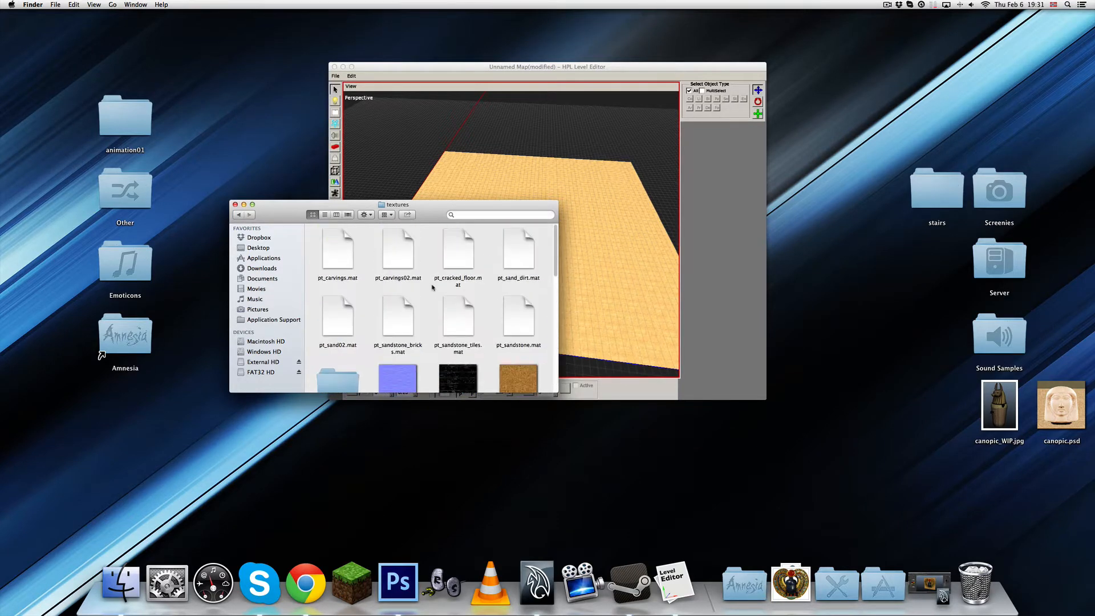
{"action": "scroll", "coordinate": [507, 323], "scroll_direction": "down", "scroll_amount": 1}
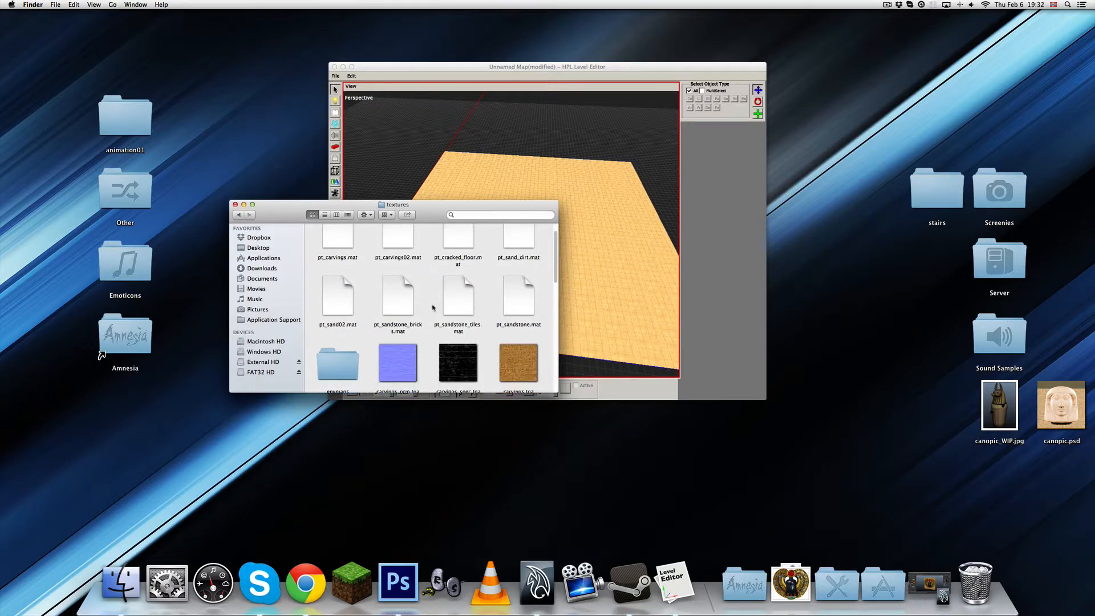
{"action": "left_click", "coordinate": [404, 302]}
{"action": "scroll", "coordinate": [404, 329], "scroll_direction": "down", "scroll_amount": 6}
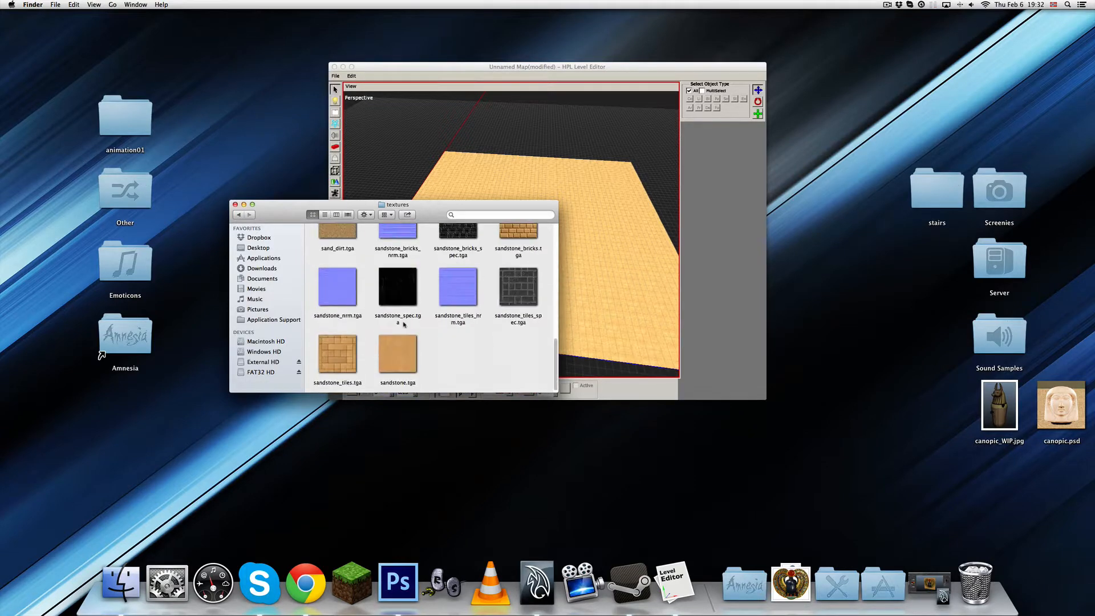
{"action": "scroll", "coordinate": [453, 328], "scroll_direction": "up", "scroll_amount": 1}
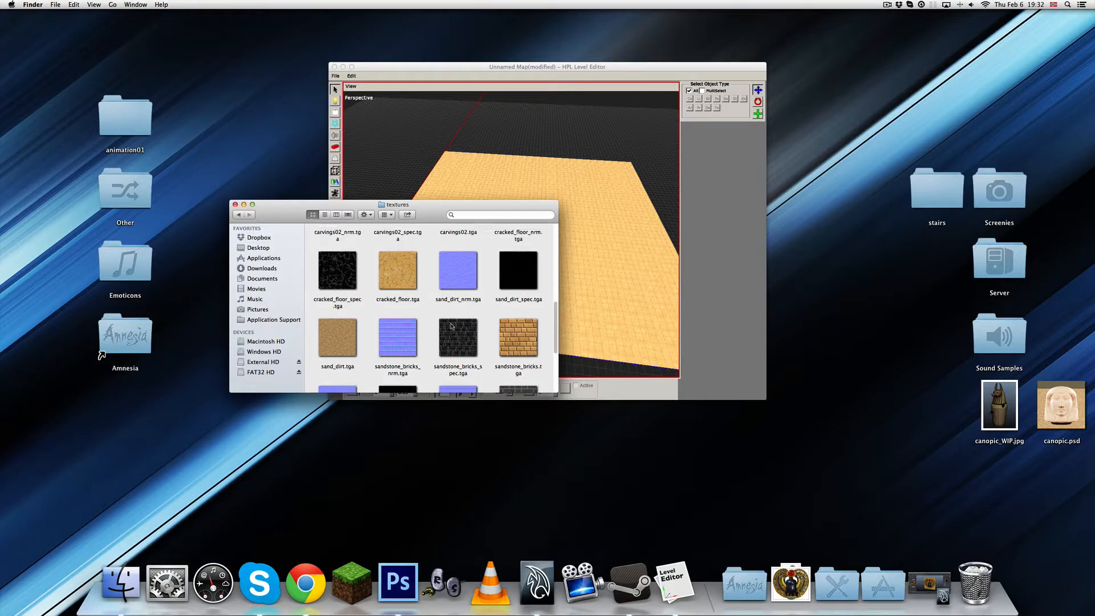
{"action": "scroll", "coordinate": [456, 342], "scroll_direction": "up", "scroll_amount": 5}
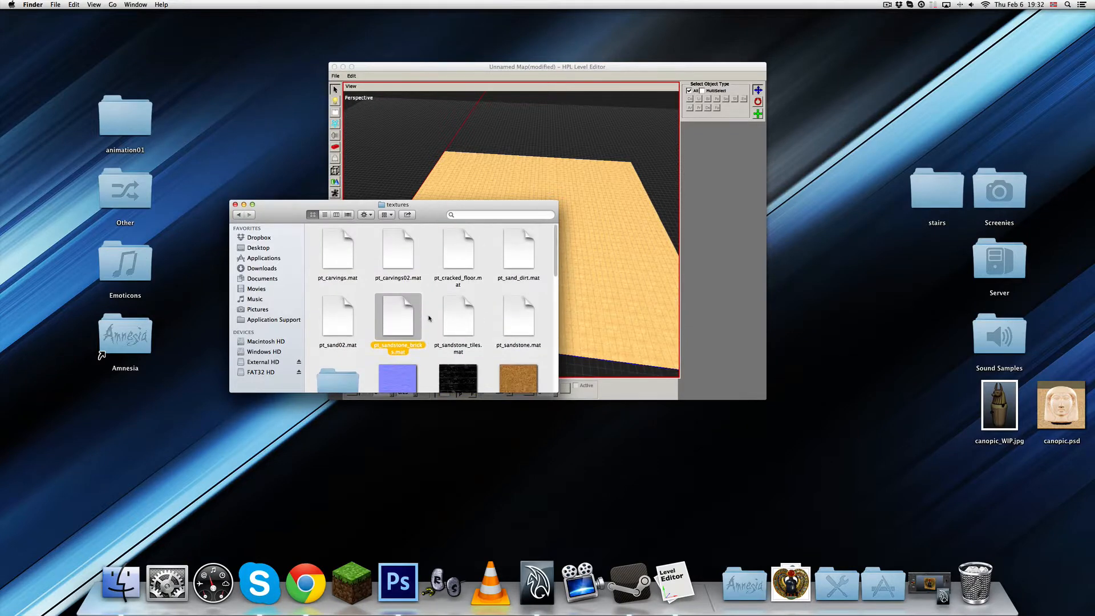
{"action": "left_click", "coordinate": [244, 204]}
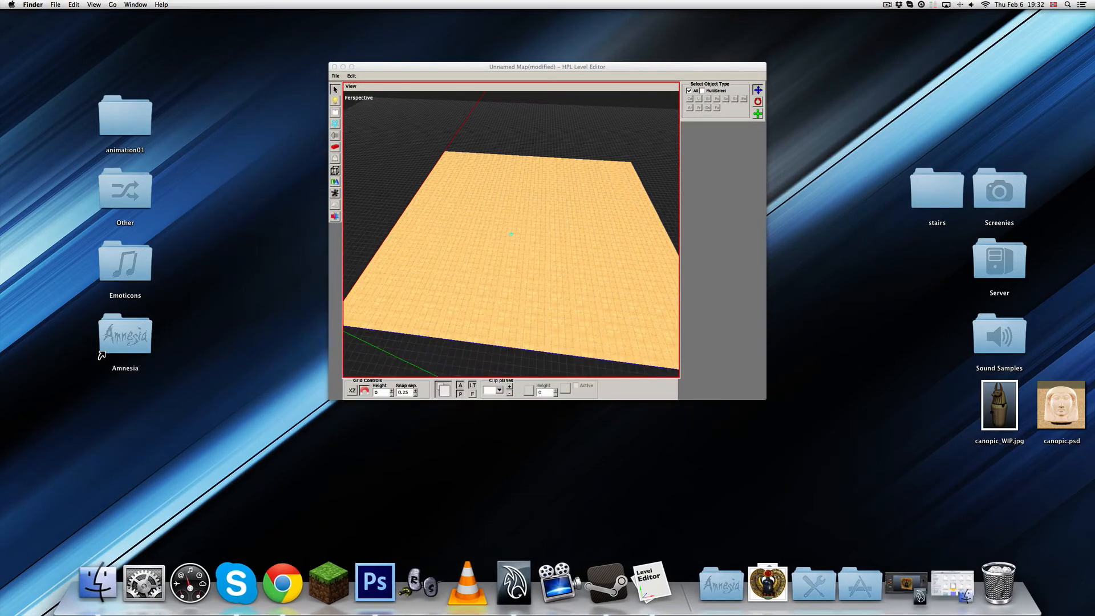
{"action": "left_click", "coordinate": [951, 585]}
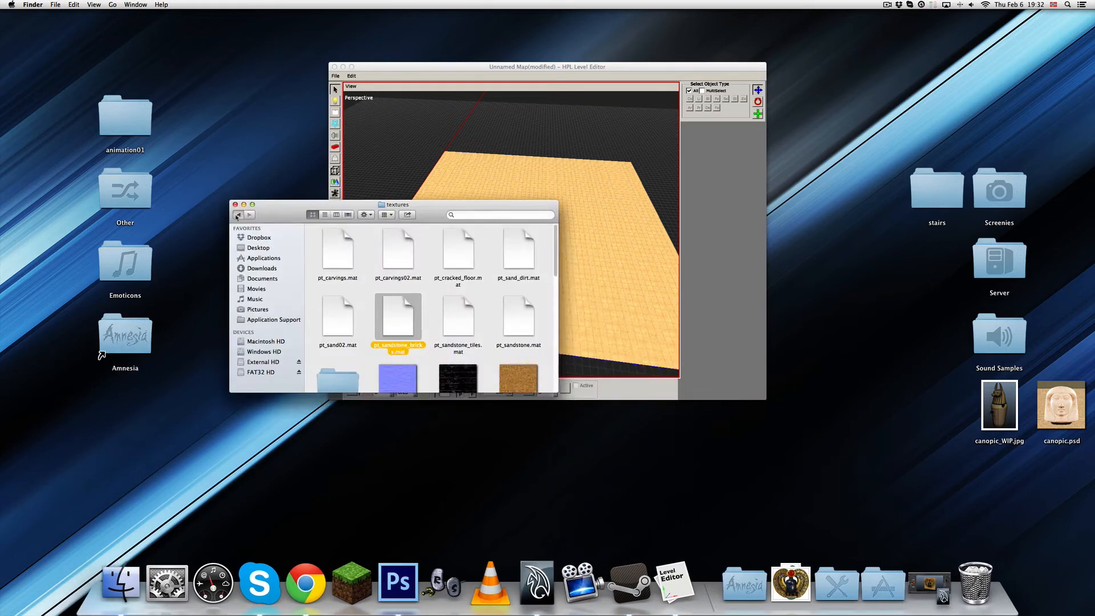
Return to the wall folder in static_objects/custom and paste the pt_sandstone_bricks.mat file there.
{"action": "left_click", "coordinate": [238, 215]}
{"action": "left_click", "coordinate": [238, 216]}
{"action": "left_click", "coordinate": [240, 216]}
{"action": "scroll", "coordinate": [430, 301], "scroll_direction": "down", "scroll_amount": 5}
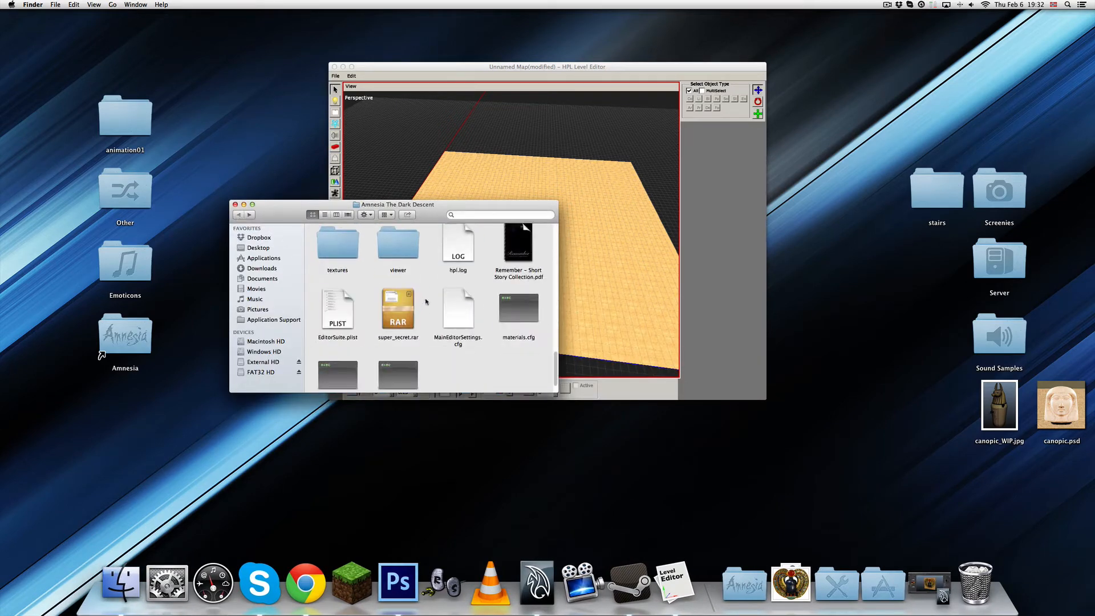
{"action": "double_click", "coordinate": [499, 308]}
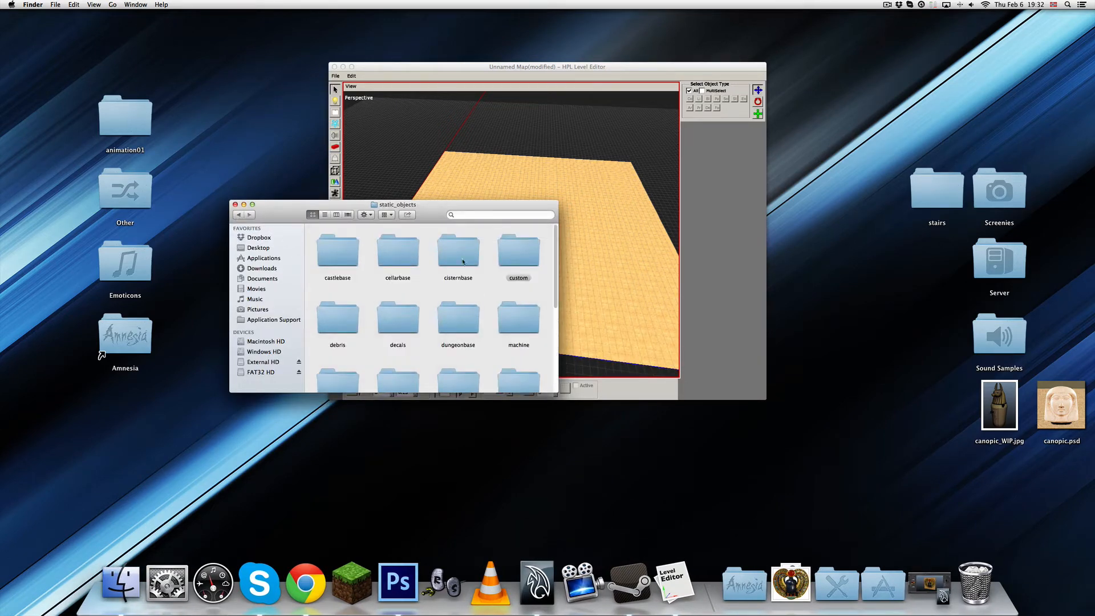
{"action": "double_click", "coordinate": [509, 257]}
{"action": "left_click", "coordinate": [409, 327]}
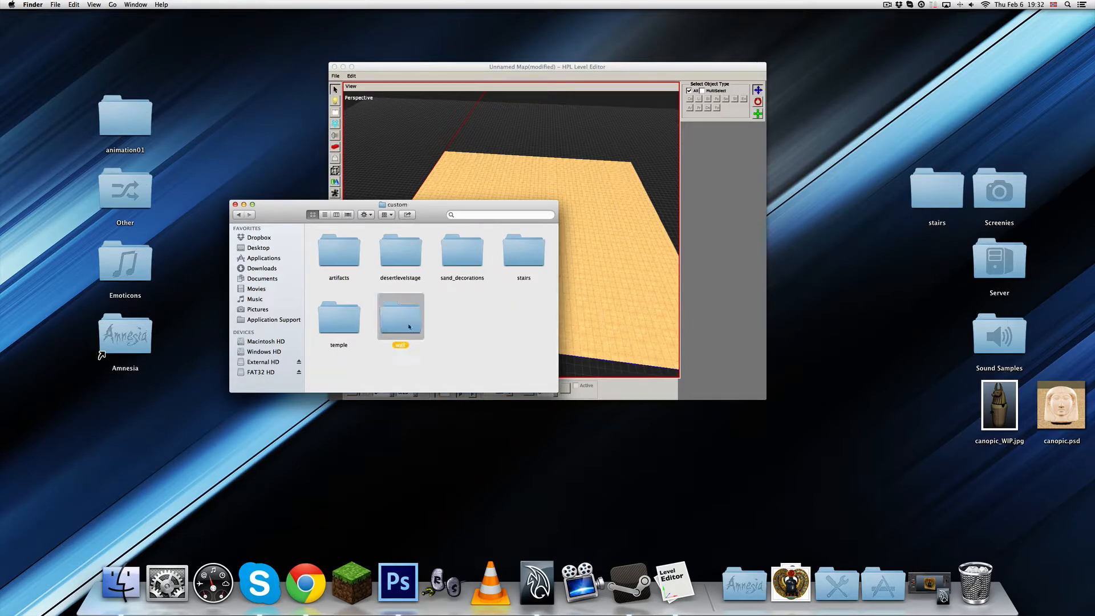
{"action": "double_click", "coordinate": [411, 329]}
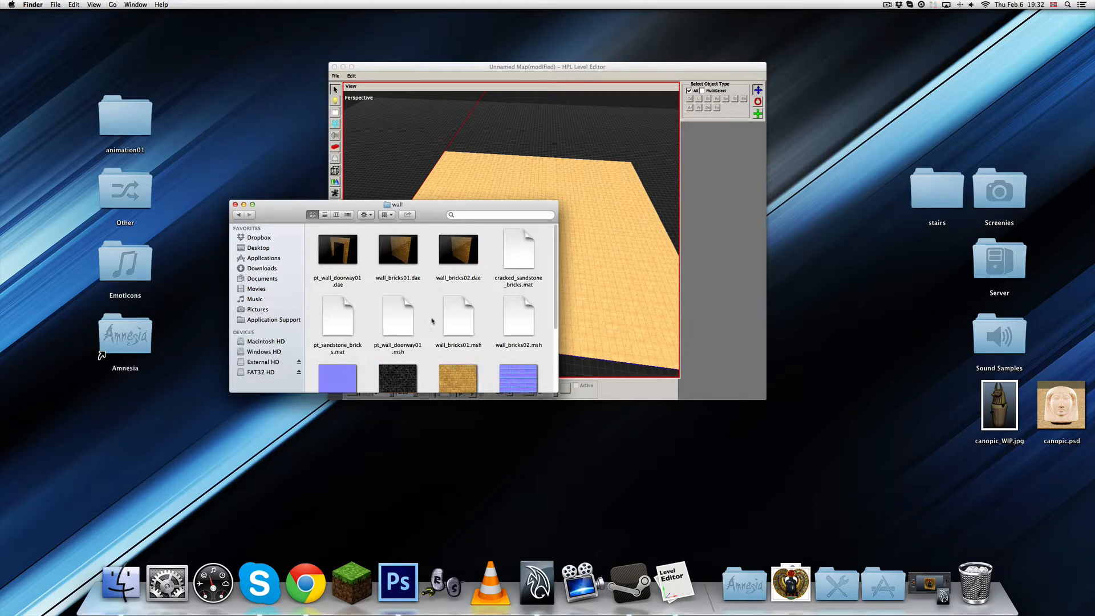
Look over the wall folder's models and textures and duplicate the pt_wall_doorway01.dae model.
{"action": "scroll", "coordinate": [433, 320], "scroll_direction": "down", "scroll_amount": 3}
{"action": "scroll", "coordinate": [431, 316], "scroll_direction": "up", "scroll_amount": 3}
{"action": "scroll", "coordinate": [455, 279], "scroll_direction": "down", "scroll_amount": 3}
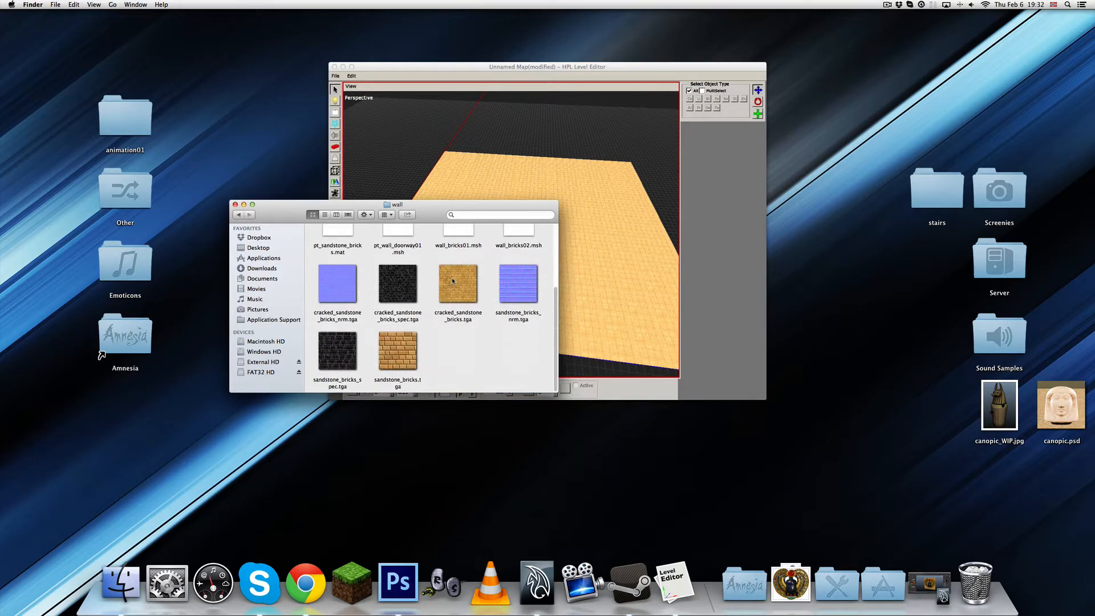
{"action": "scroll", "coordinate": [442, 306], "scroll_direction": "up", "scroll_amount": 3}
{"action": "scroll", "coordinate": [438, 308], "scroll_direction": "down", "scroll_amount": 3}
{"action": "scroll", "coordinate": [473, 286], "scroll_direction": "up", "scroll_amount": 3}
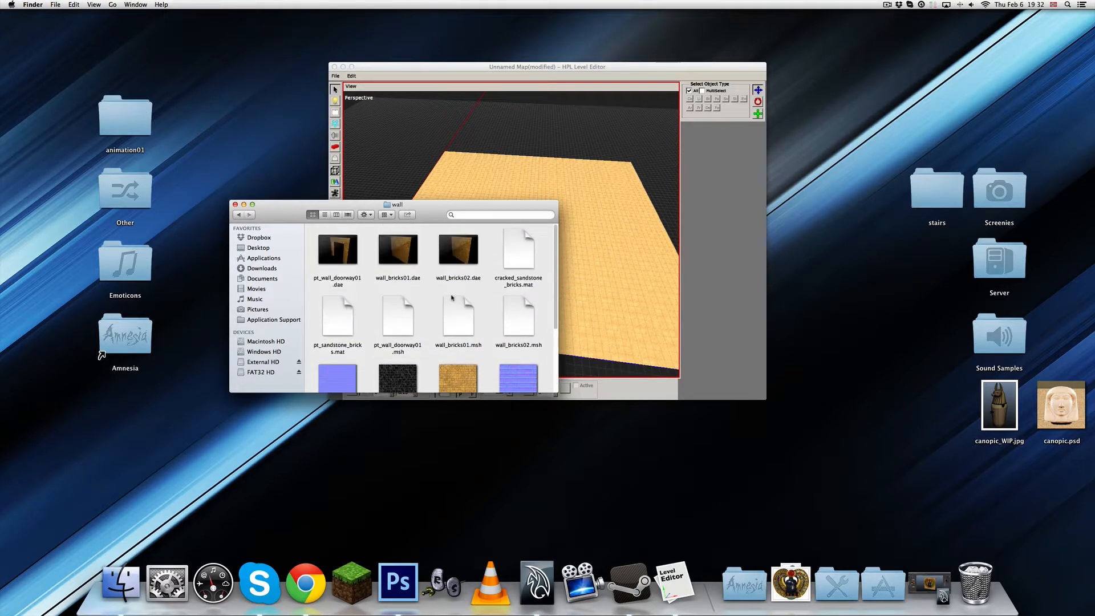
{"action": "left_click", "coordinate": [342, 255]}
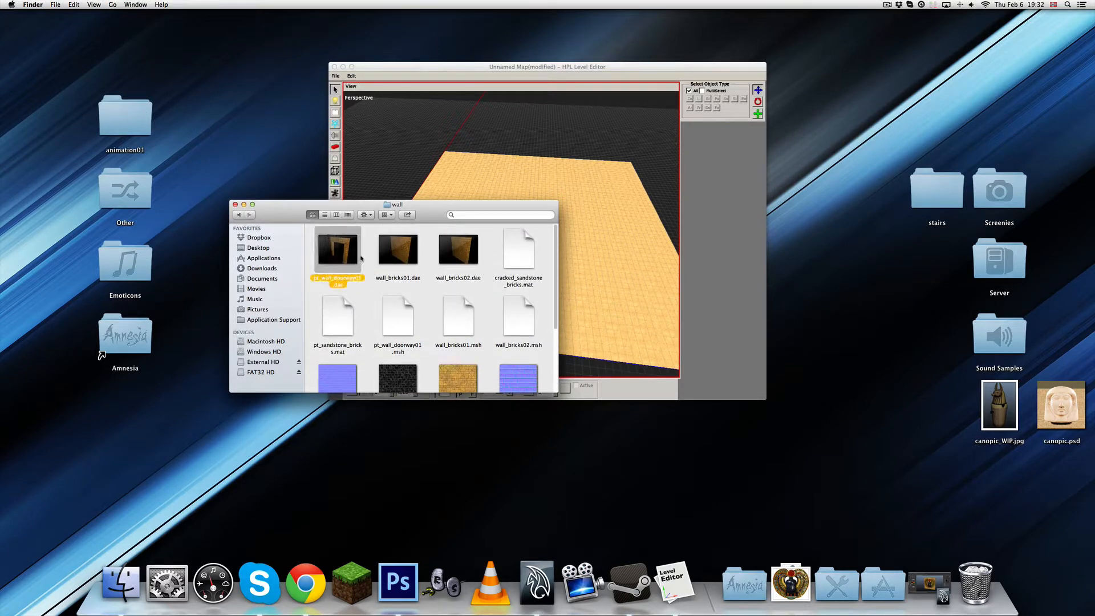
{"action": "key", "text": "super+d"}
Rename the duplicated doorway model as pt_wall_doorway02.dae.
{"action": "key", "text": "Return"}
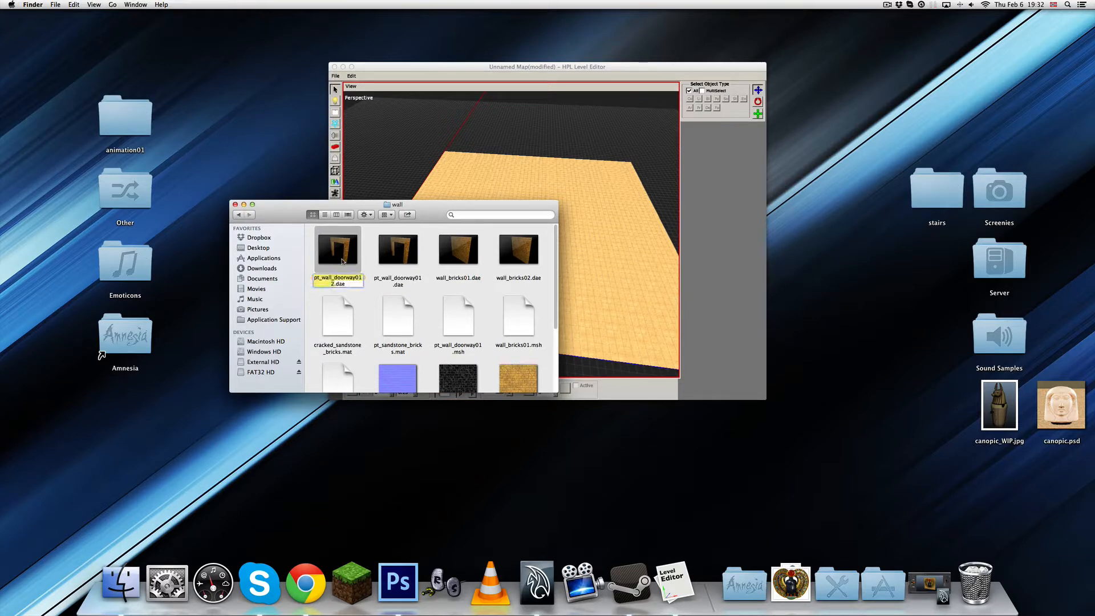
{"action": "key", "text": "Right"}
{"action": "key", "text": "BackSpace"}
{"action": "key", "text": "BackSpace"}
{"action": "type", "text": "2"}
{"action": "key", "text": "Return"}
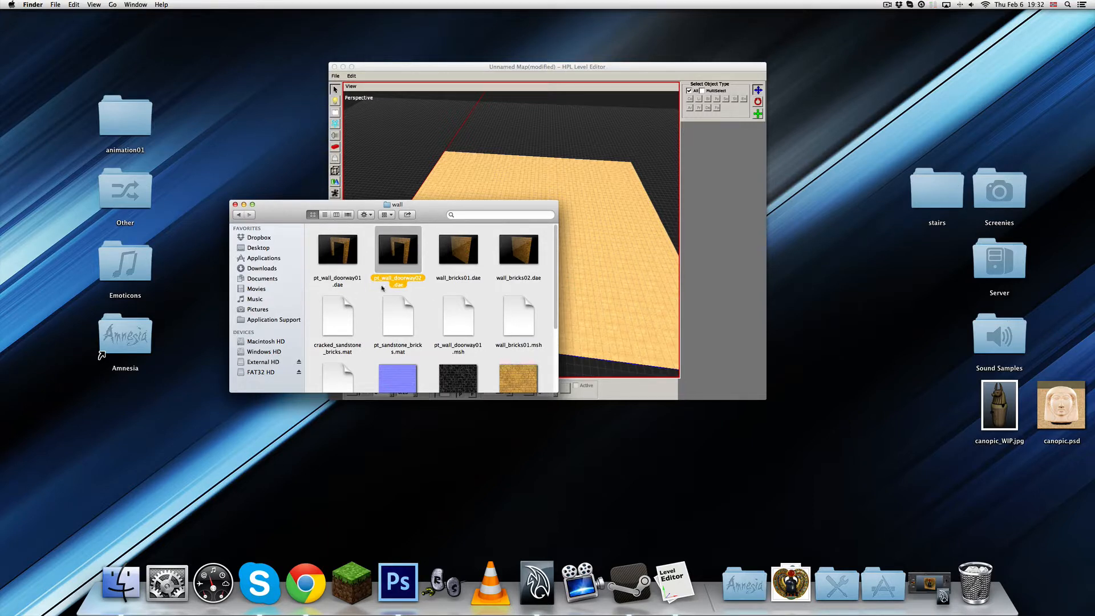
Open pt_wall_doorway02.dae in TextEdit and move its window aside from the folder window.
{"action": "right_click", "coordinate": [398, 263]}
{"action": "mouse_move", "coordinate": [440, 269]}
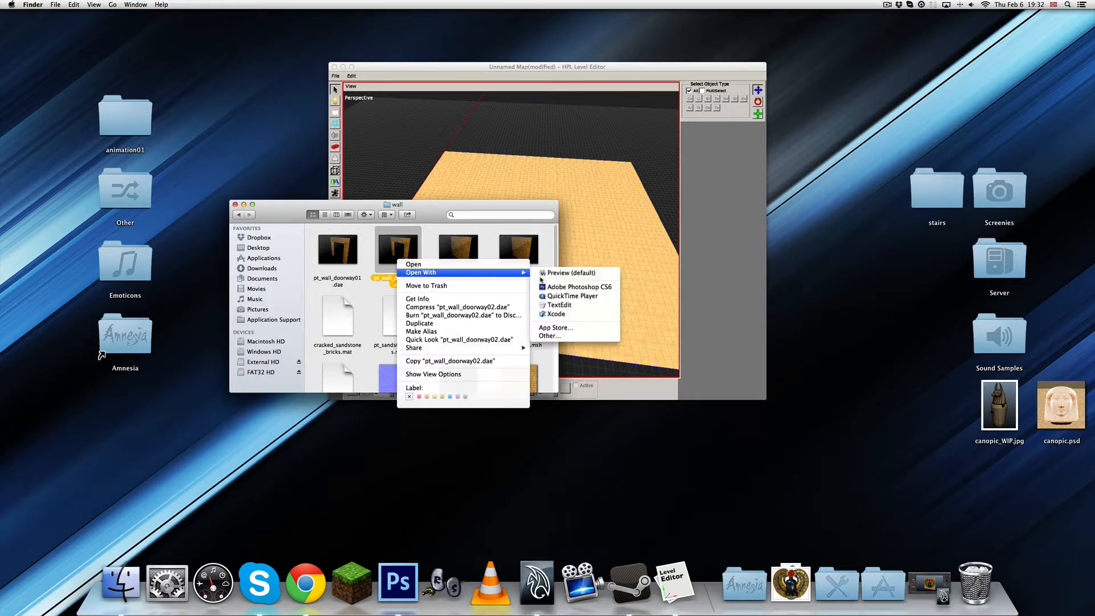
{"action": "left_click", "coordinate": [542, 311]}
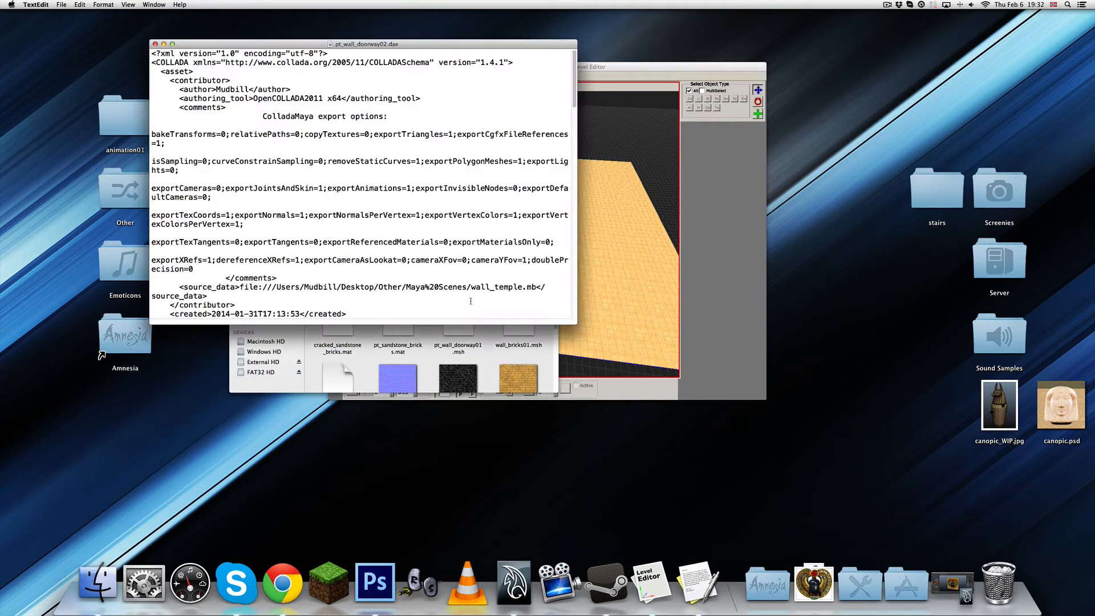
{"action": "left_click_drag", "start_coordinate": [415, 46], "coordinate": [355, 44]}
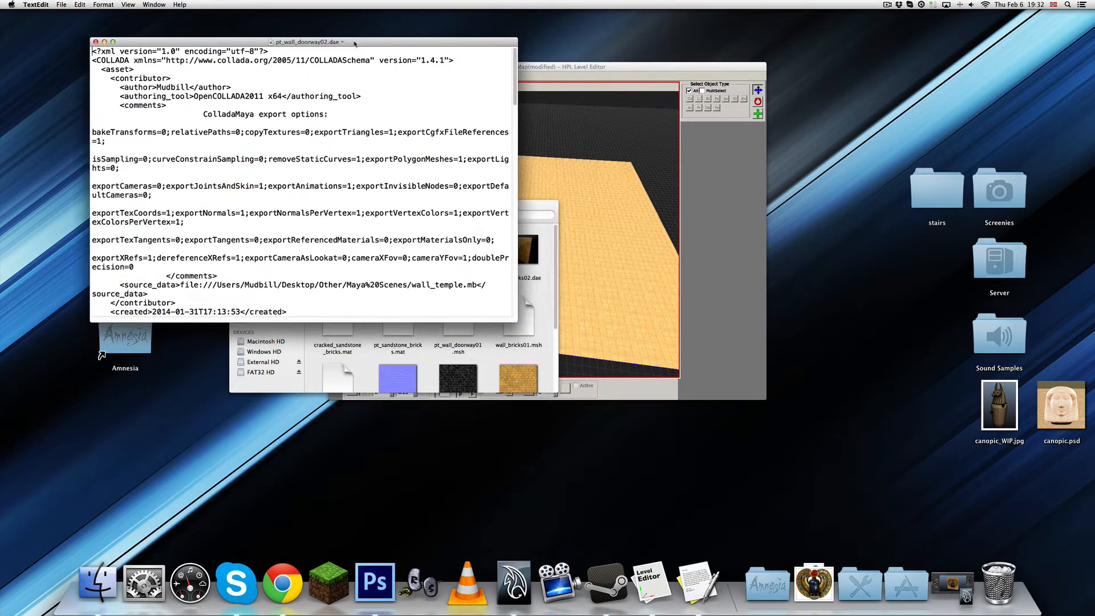
In the library_images section of pt_wall_doorway02.dae, remove "cracked_" from the init_from texture path so it references sandstone_bricks.tga.
{"action": "left_click", "coordinate": [502, 355]}
{"action": "scroll", "coordinate": [494, 323], "scroll_direction": "down", "scroll_amount": 3}
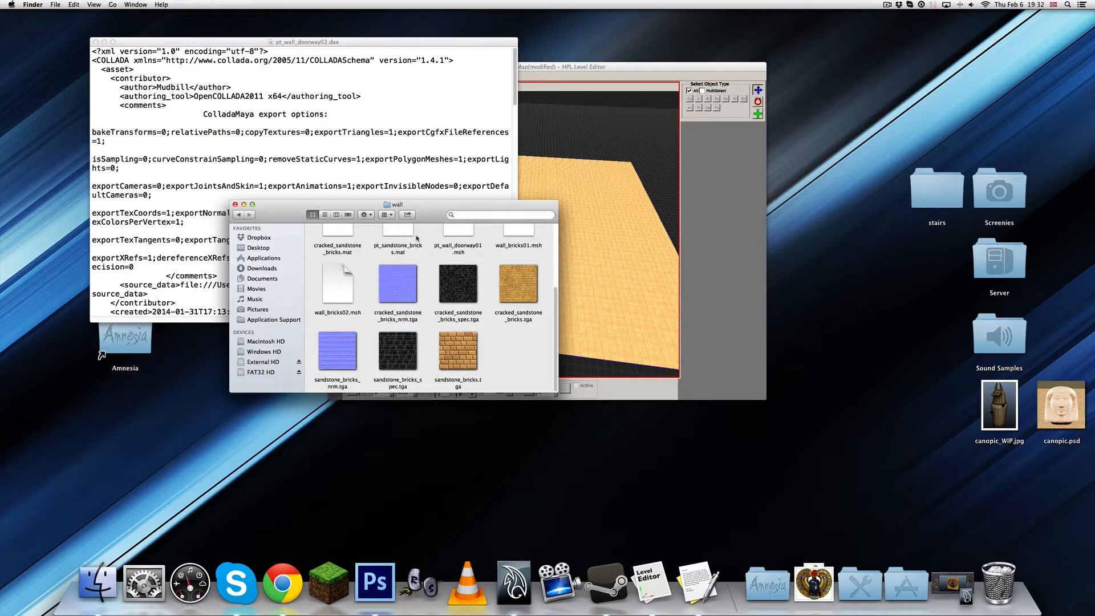
{"action": "left_click", "coordinate": [350, 173]}
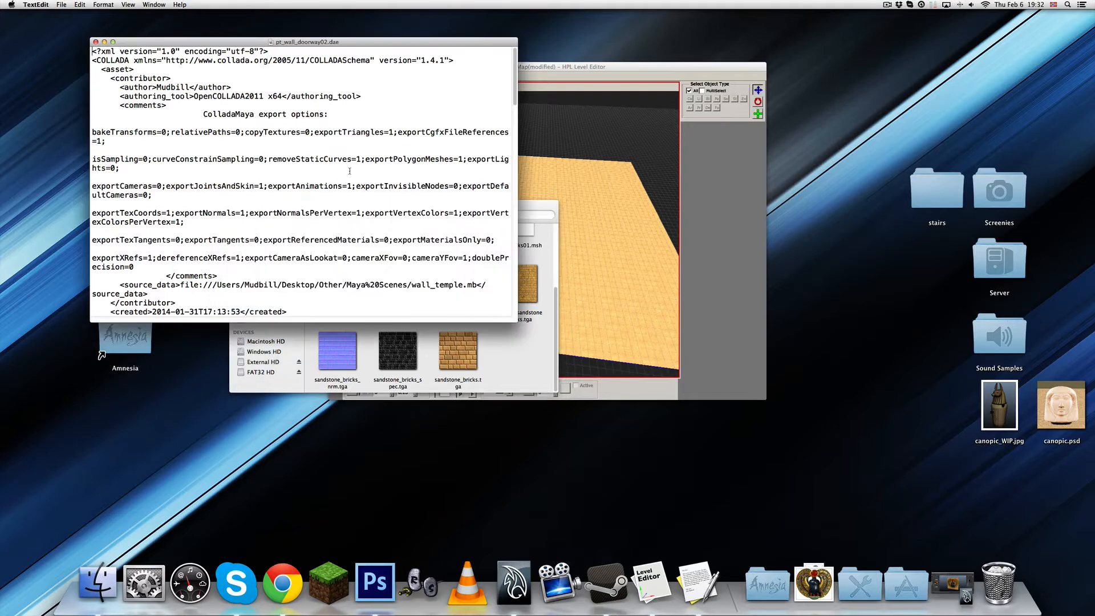
{"action": "scroll", "coordinate": [353, 293], "scroll_direction": "down", "scroll_amount": 3}
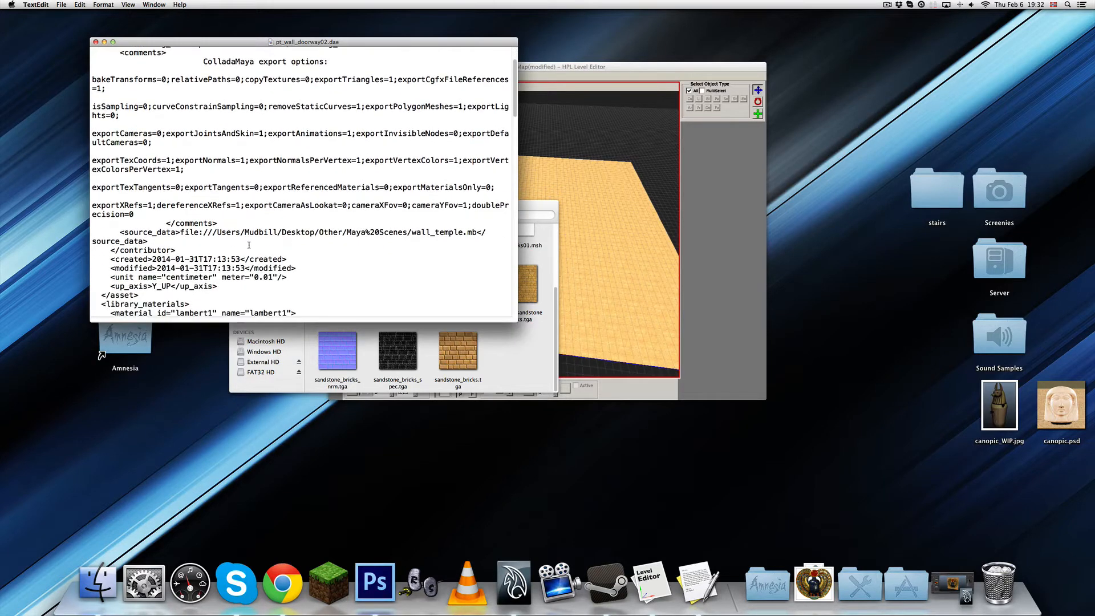
{"action": "scroll", "coordinate": [299, 245], "scroll_direction": "down", "scroll_amount": 15}
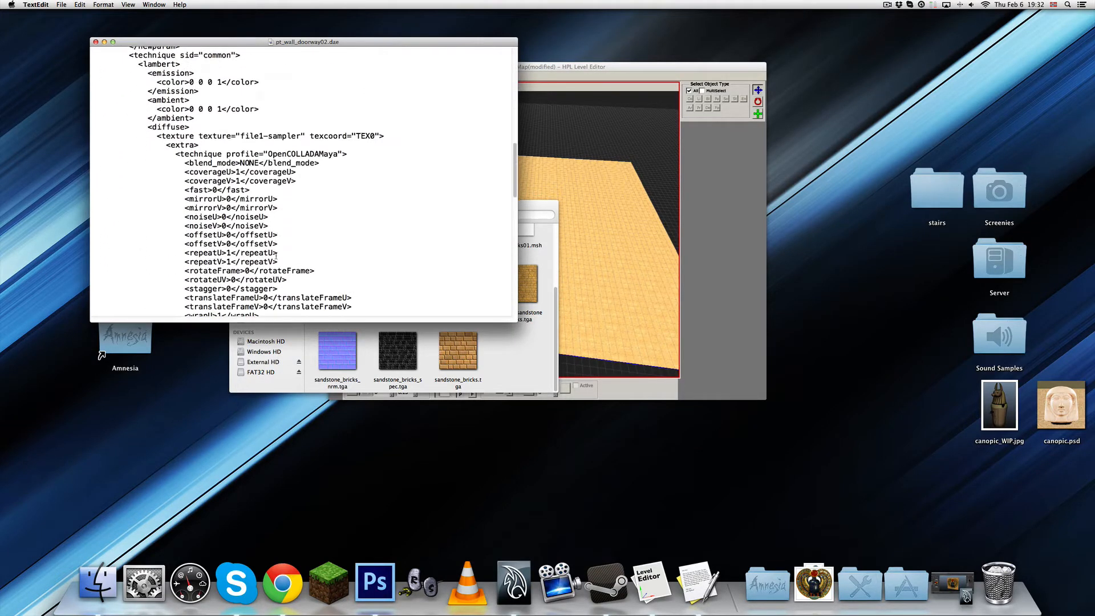
{"action": "scroll", "coordinate": [291, 161], "scroll_direction": "down", "scroll_amount": 10}
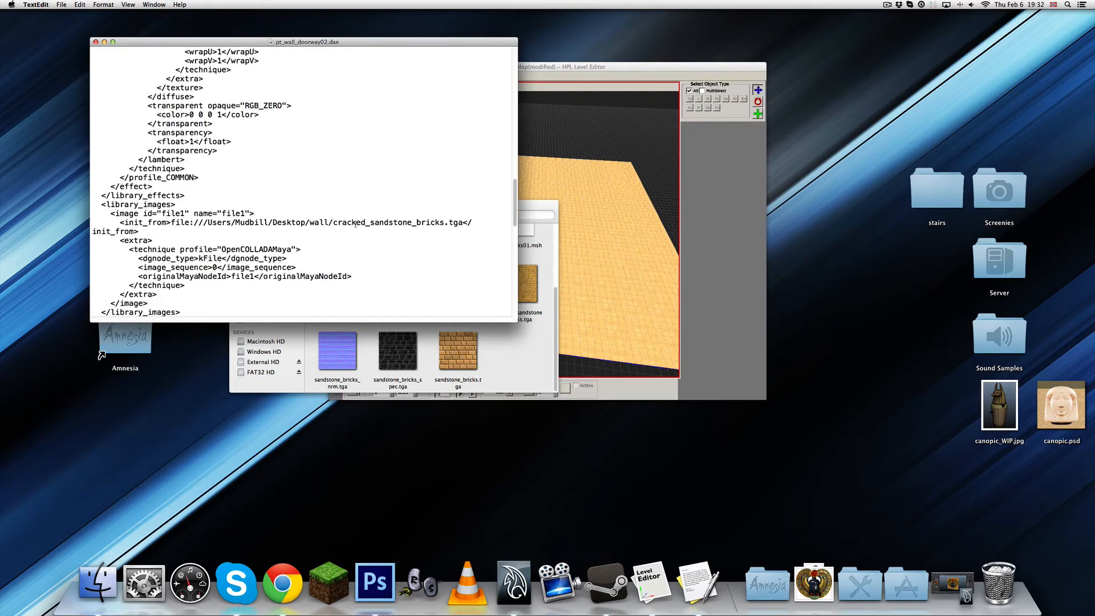
{"action": "left_click_drag", "start_coordinate": [335, 222], "coordinate": [366, 222]}
{"action": "key", "text": "BackSpace"}
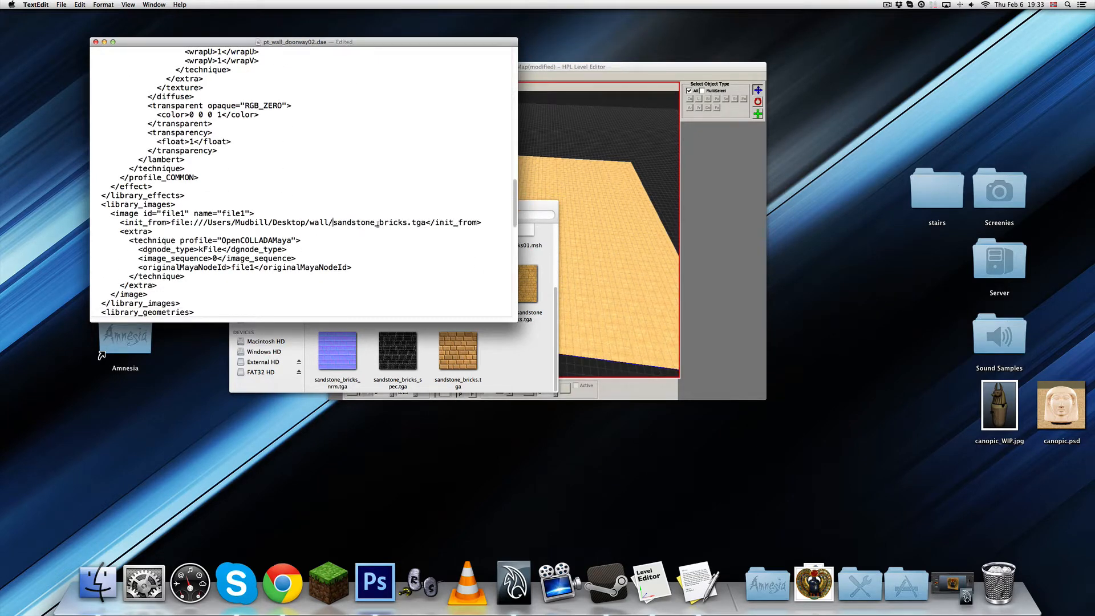
Switch to Finder's wall folder and preview the sandstone_bricks.tga texture.
{"action": "left_click", "coordinate": [443, 352]}
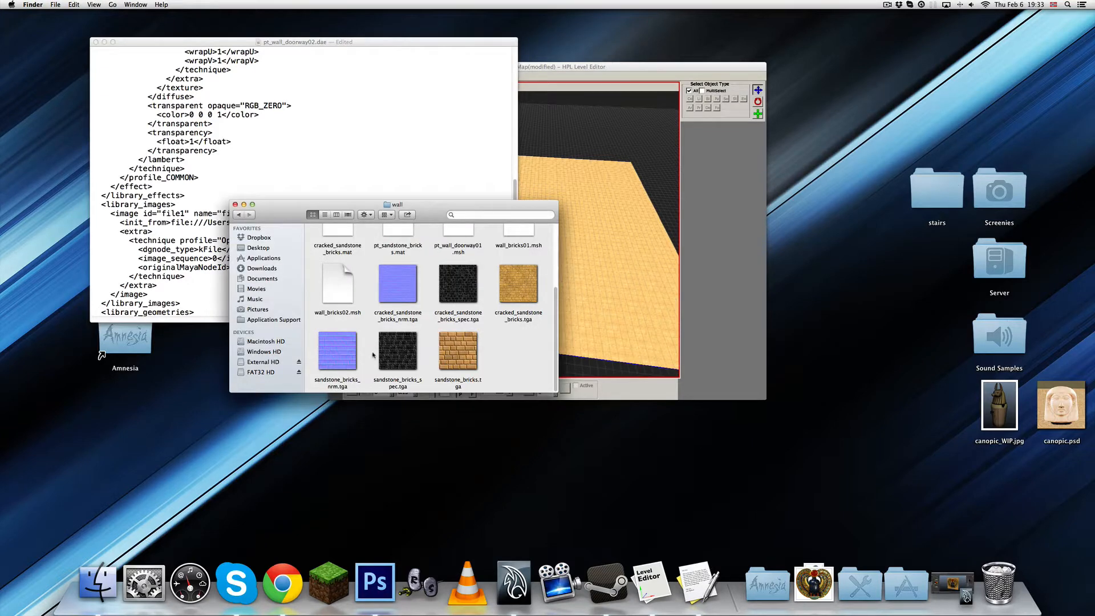
{"action": "left_click", "coordinate": [459, 351]}
{"action": "key", "text": "space"}
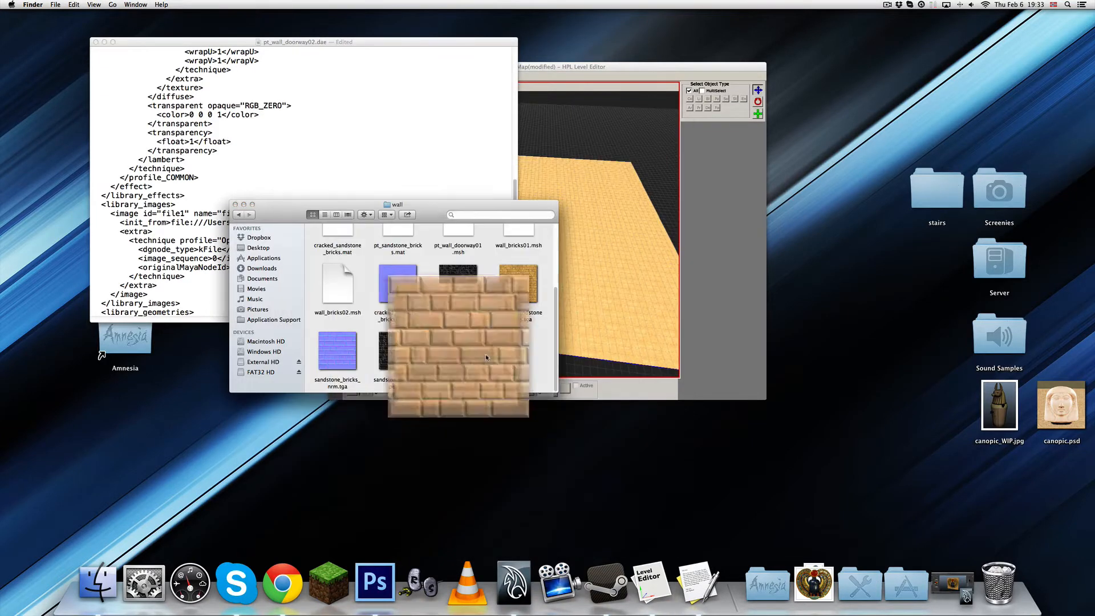
Close the texture preview, return to TextEdit, and save and close pt_wall_doorway02.dae.
{"action": "key", "text": "space"}
{"action": "left_click", "coordinate": [359, 176]}
{"action": "key", "text": "super+s"}
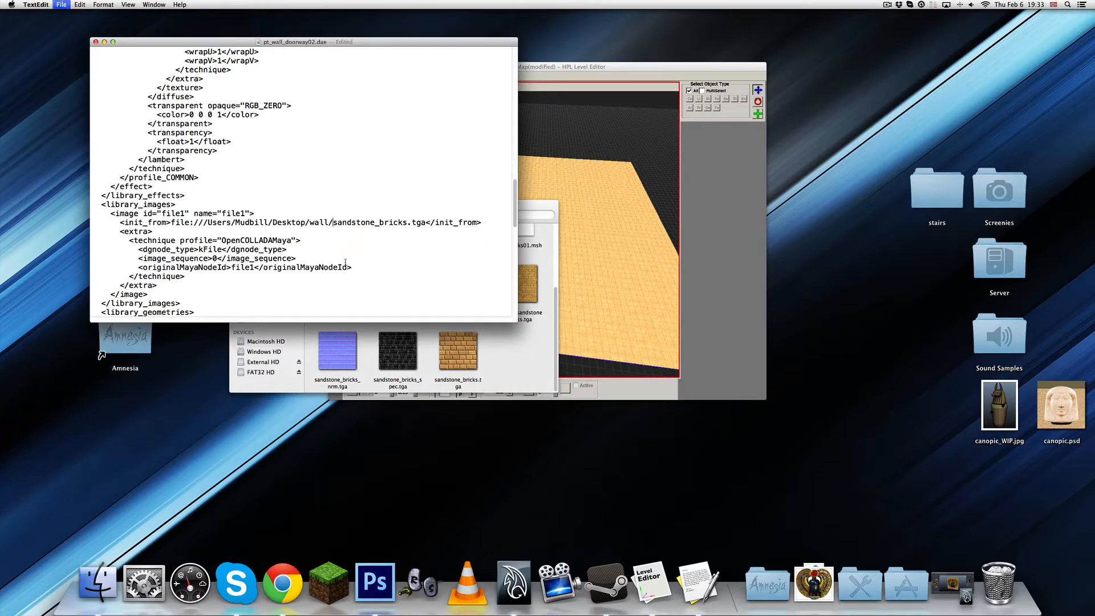
{"action": "key", "text": "super+w"}
Preview pt_wall_doorway02.dae in Finder's wall folder, rotate the model, and compare its texture with pt_wall_doorway01.dae.
{"action": "left_click", "coordinate": [394, 254]}
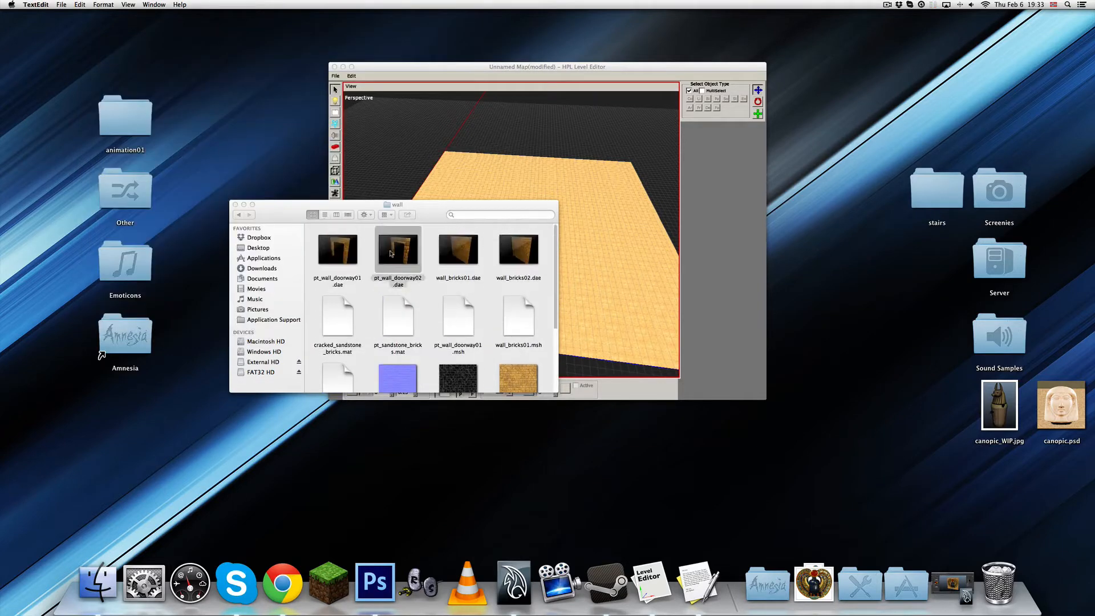
{"action": "key", "text": "space"}
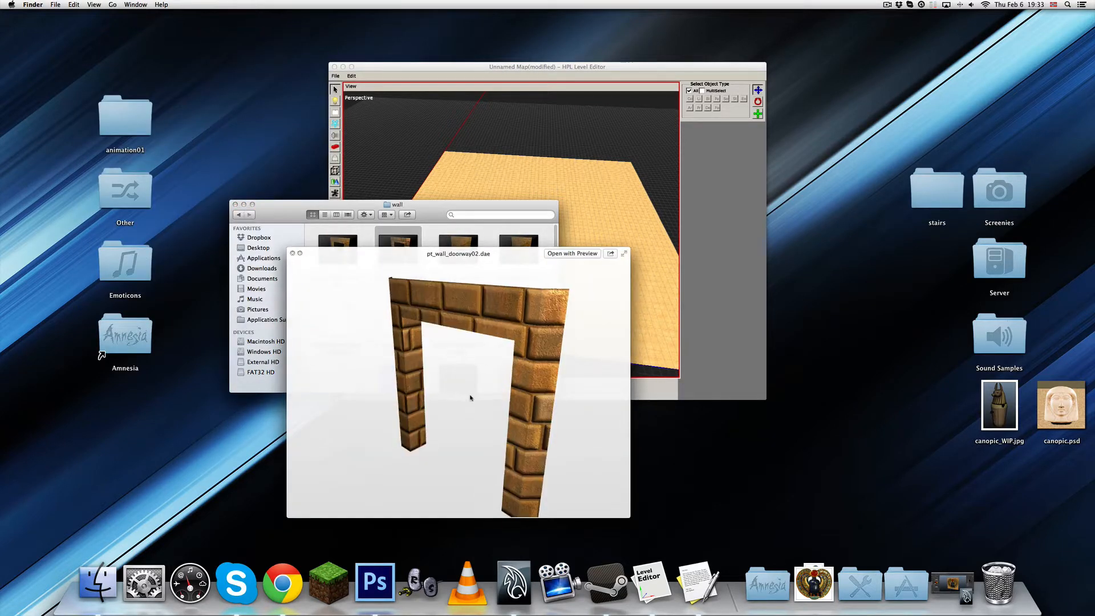
{"action": "left_click_drag", "start_coordinate": [464, 411], "coordinate": [494, 403]}
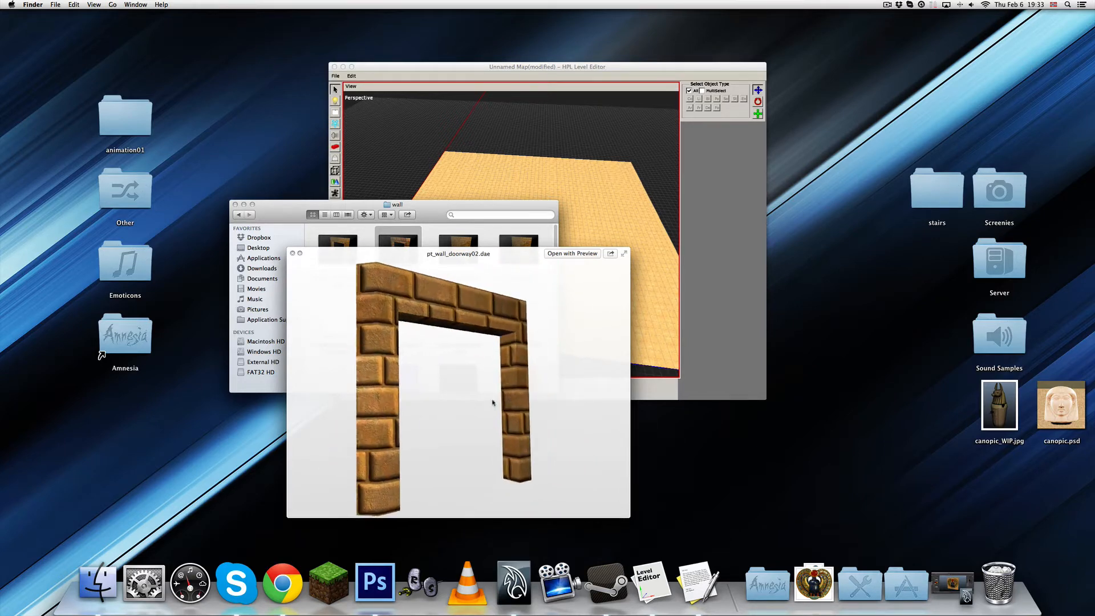
{"action": "key", "text": "space"}
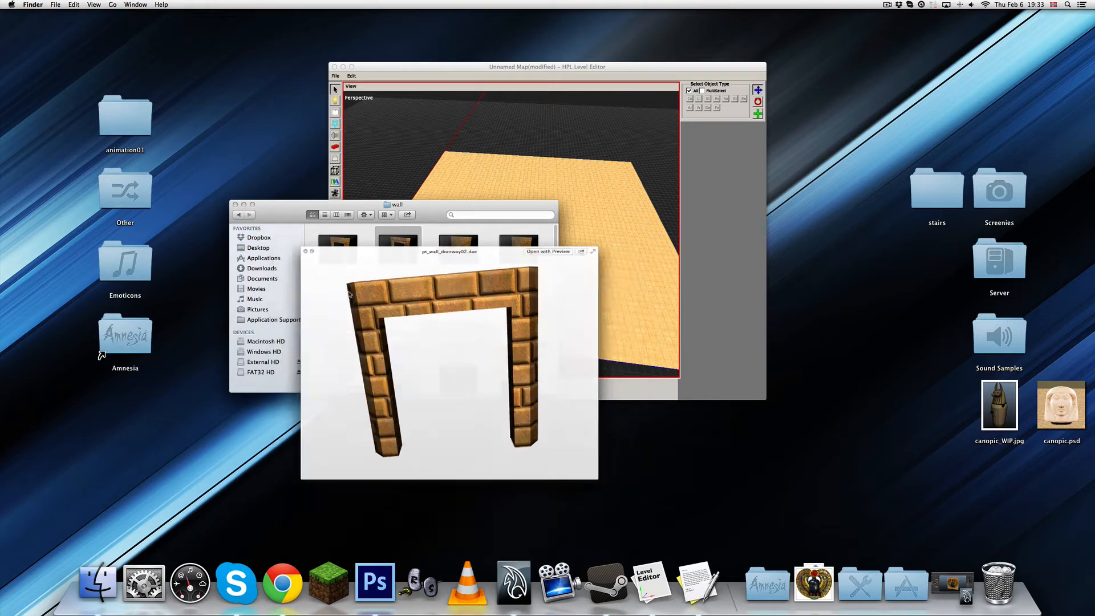
{"action": "left_click", "coordinate": [343, 266]}
{"action": "key", "text": "space"}
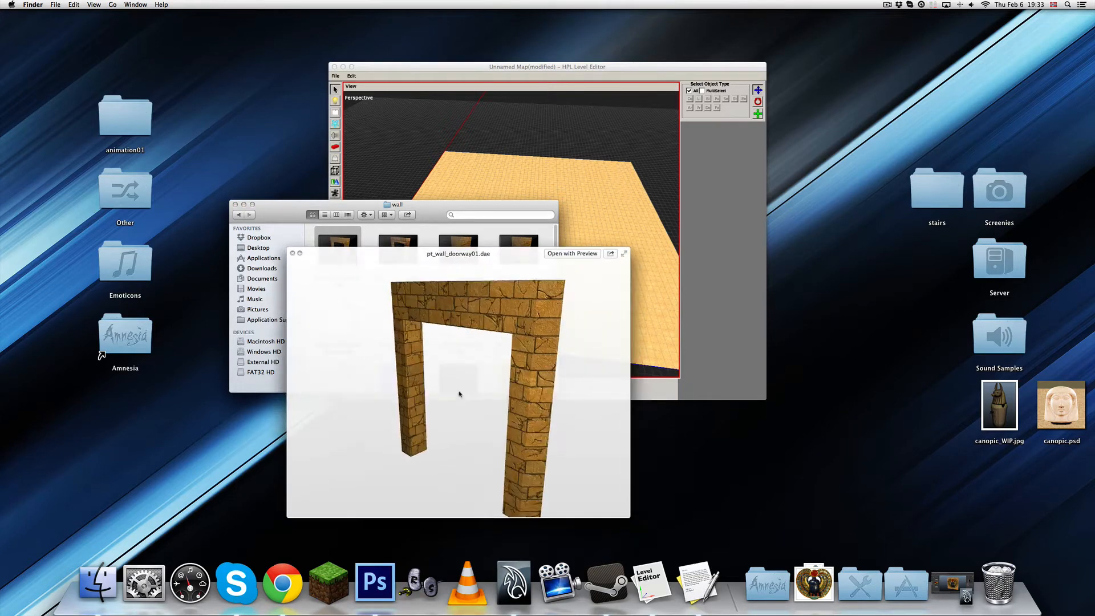
{"action": "left_click_drag", "start_coordinate": [496, 373], "coordinate": [473, 373]}
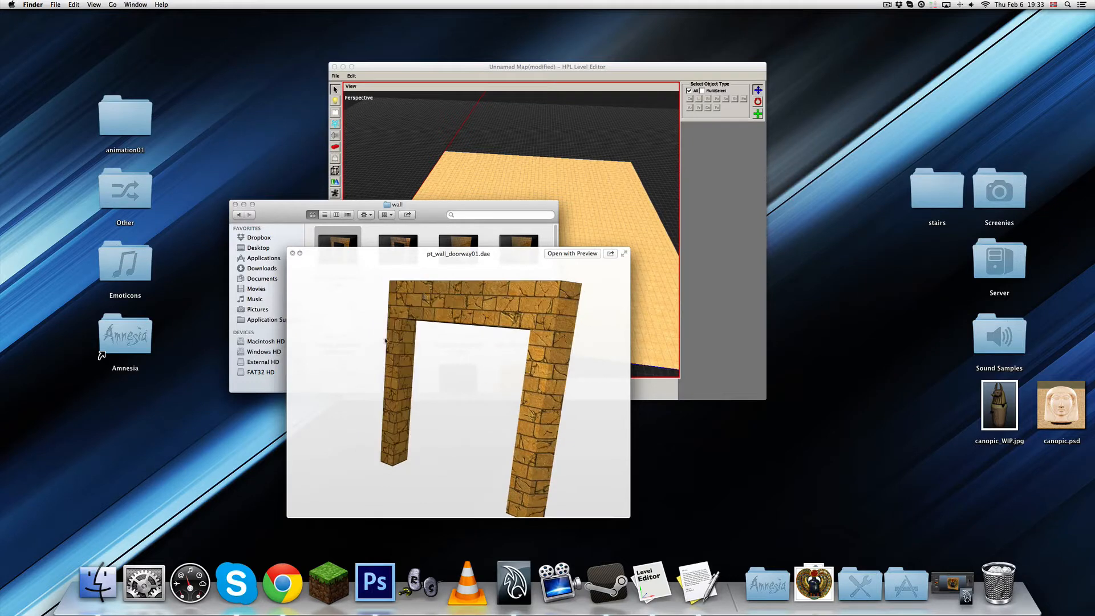
{"action": "key", "text": "Right"}
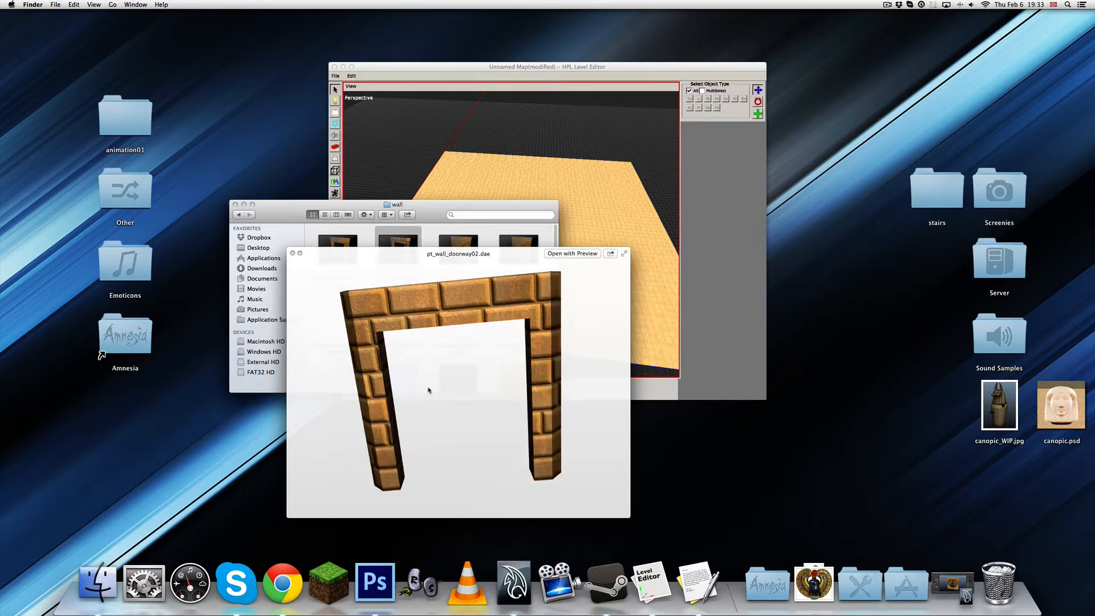
{"action": "left_click_drag", "start_coordinate": [428, 387], "coordinate": [451, 373]}
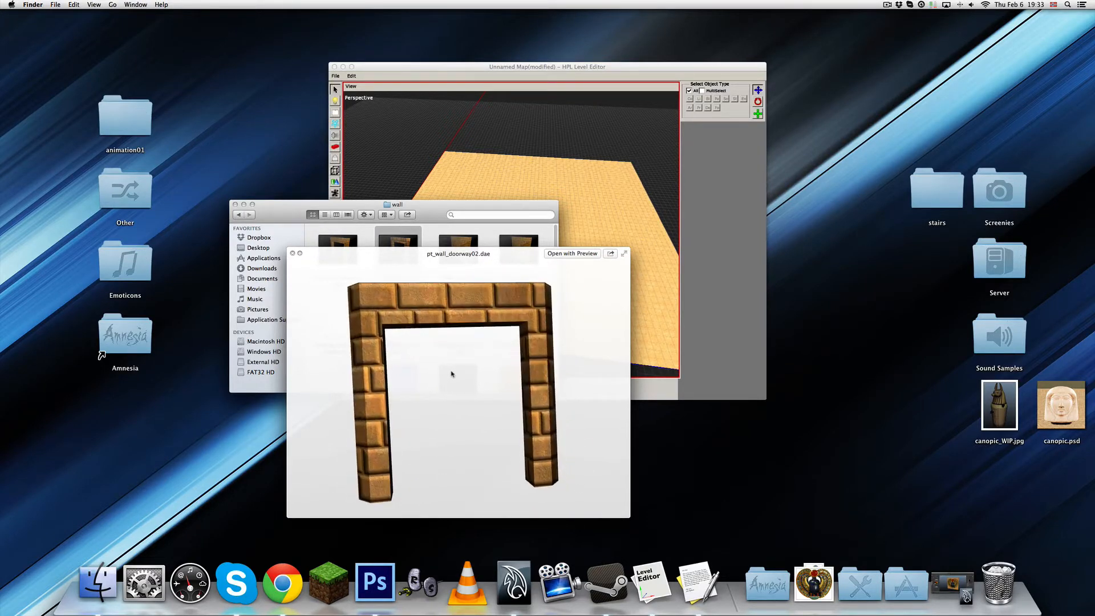
{"action": "key", "text": "Right"}
{"action": "key", "text": "space"}
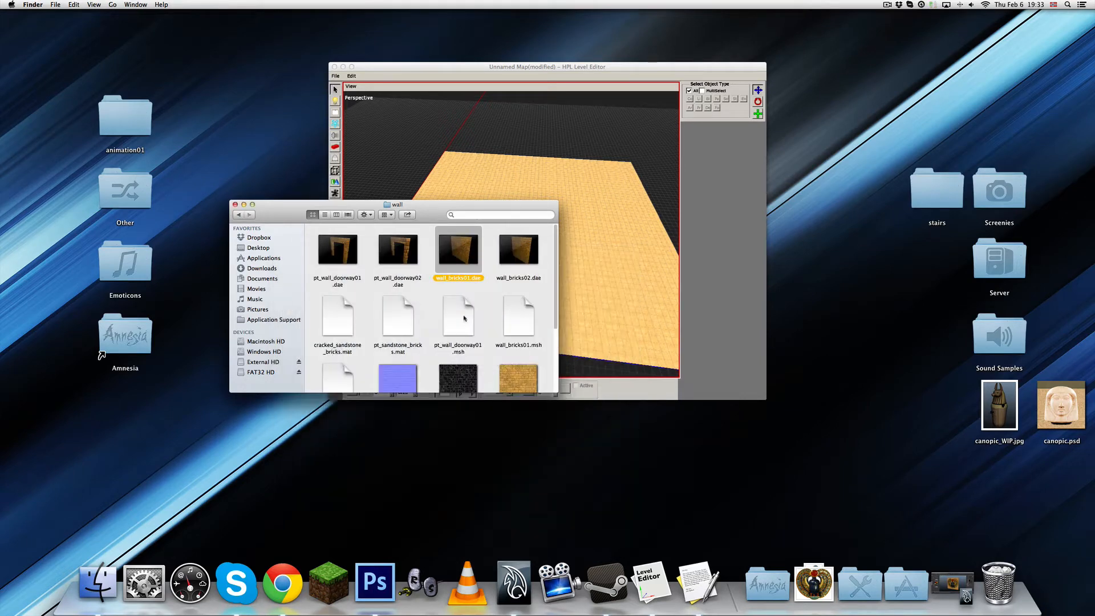
Duplicate wall_bricks01.dae in the wall folder and rename the copy as wall_bricks03.dae.
{"action": "left_click_drag", "start_coordinate": [461, 259], "coordinate": [467, 264], "text": "alt"}
{"action": "left_click", "coordinate": [452, 253]}
{"action": "key", "text": "Return"}
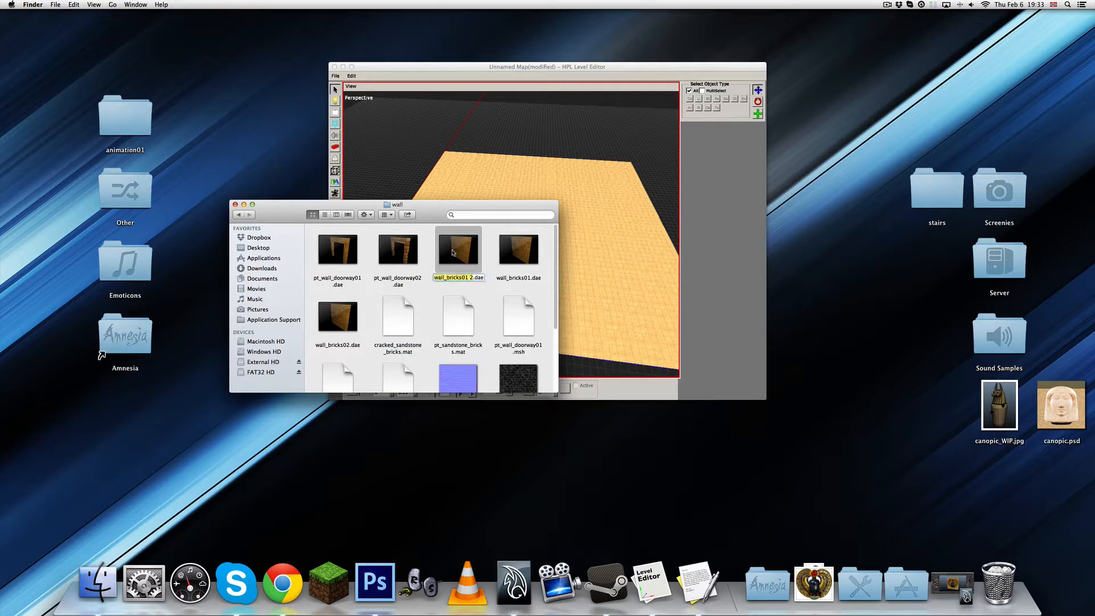
{"action": "key", "text": "Right"}
{"action": "key", "text": "BackSpace"}
{"action": "key", "text": "BackSpace"}
{"action": "key", "text": "BackSpace"}
{"action": "type", "text": "3"}
{"action": "key", "text": "Return"}
Open wall_bricks03.dae in TextEdit, remove "cracked_" from its init_from texture path so it references sandstone_bricks.tga, and close the file.
{"action": "right_click", "coordinate": [349, 322]}
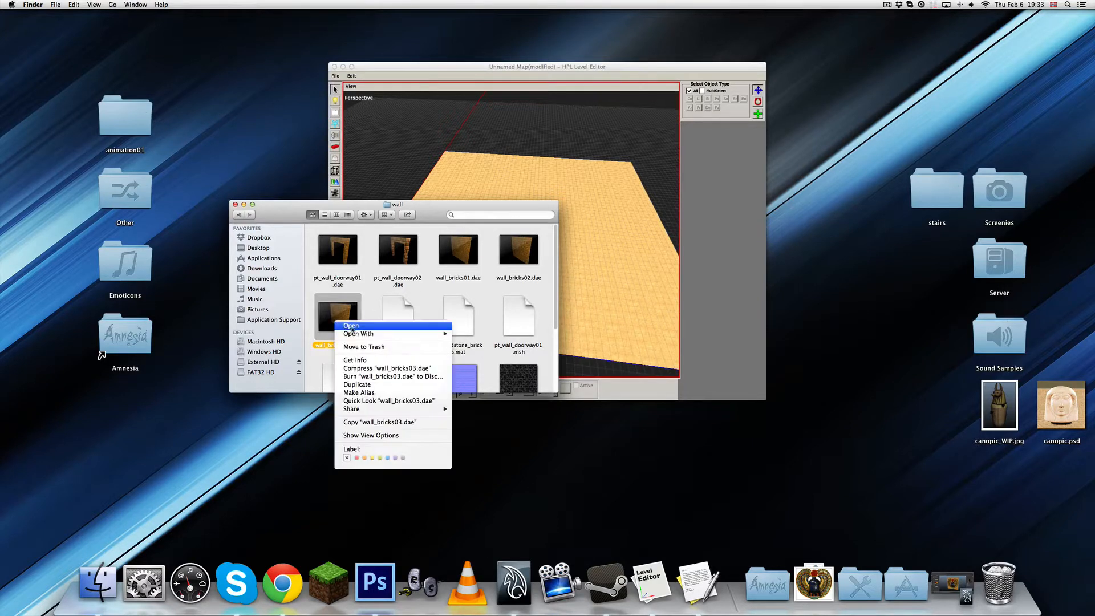
{"action": "mouse_move", "coordinate": [427, 335]}
{"action": "left_click", "coordinate": [477, 367]}
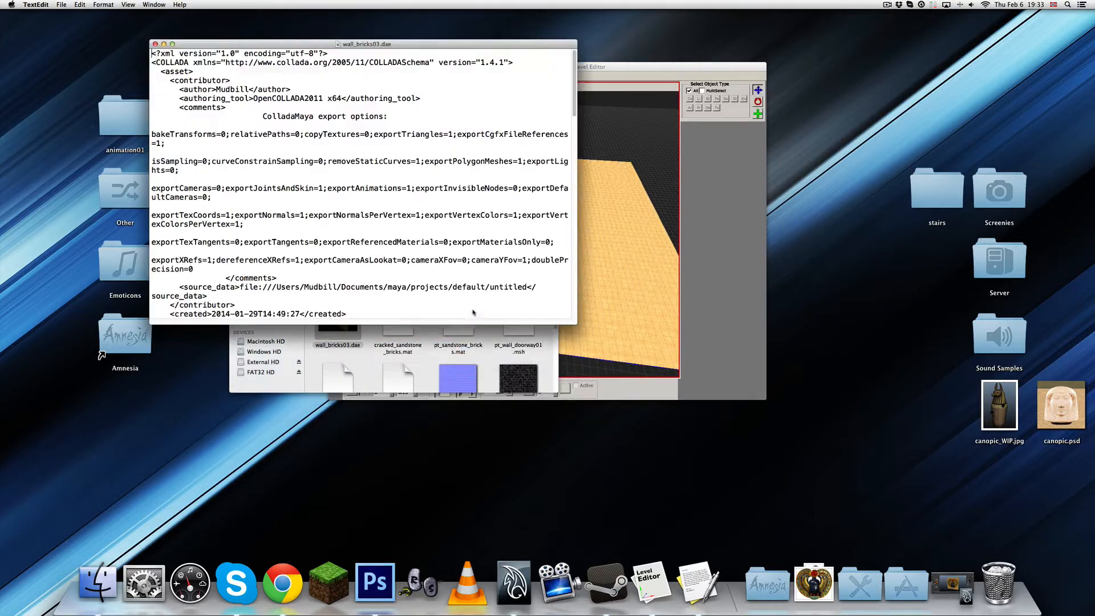
{"action": "scroll", "coordinate": [462, 292], "scroll_direction": "down", "scroll_amount": 20}
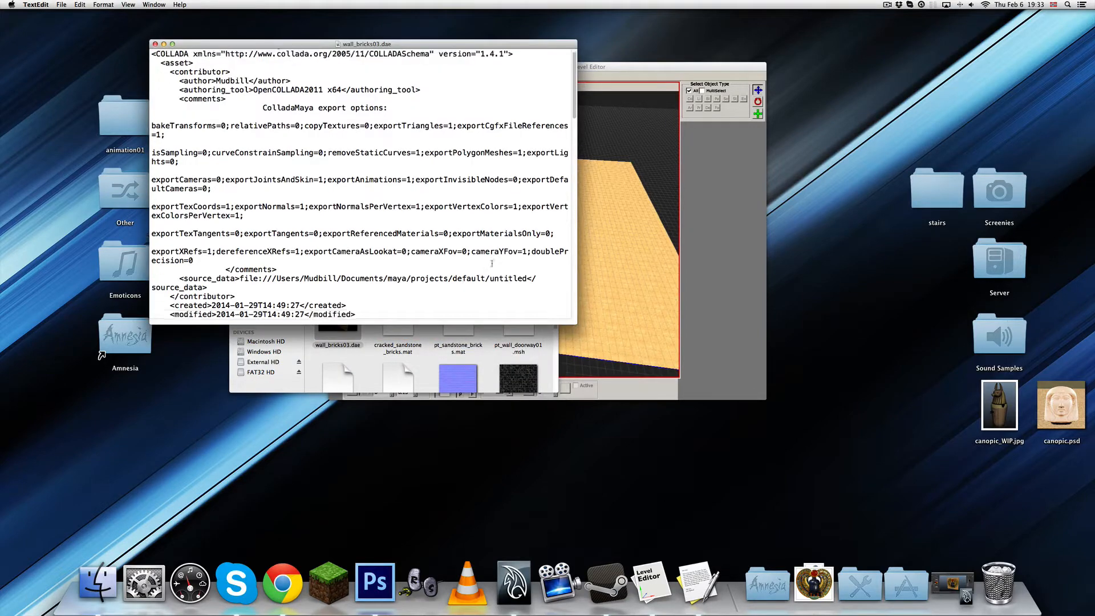
{"action": "scroll", "coordinate": [492, 255], "scroll_direction": "up", "scroll_amount": 10}
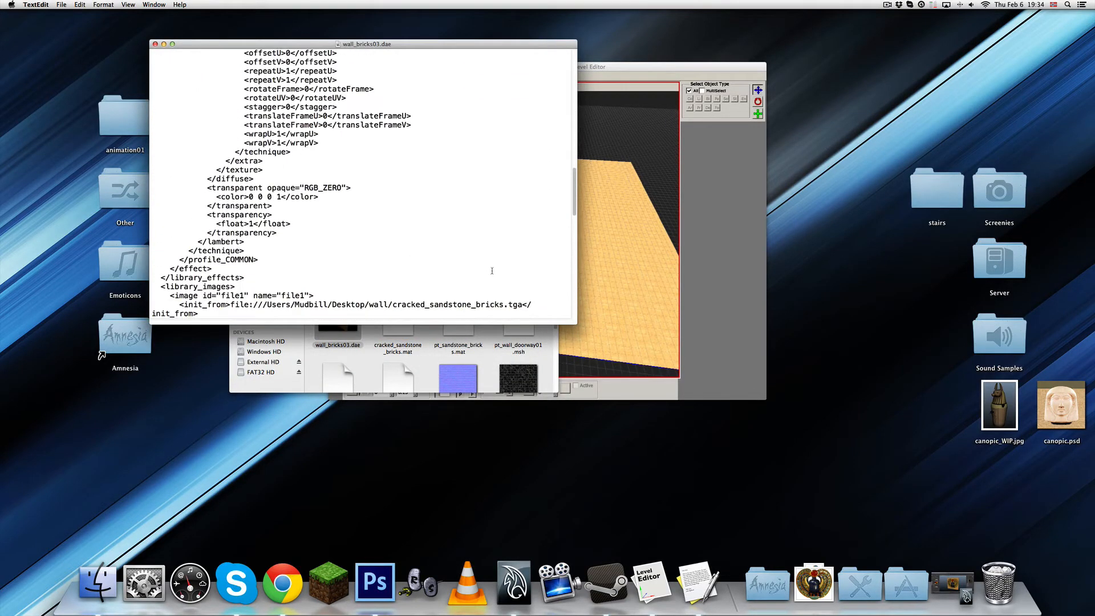
{"action": "left_click_drag", "start_coordinate": [430, 304], "coordinate": [392, 304]}
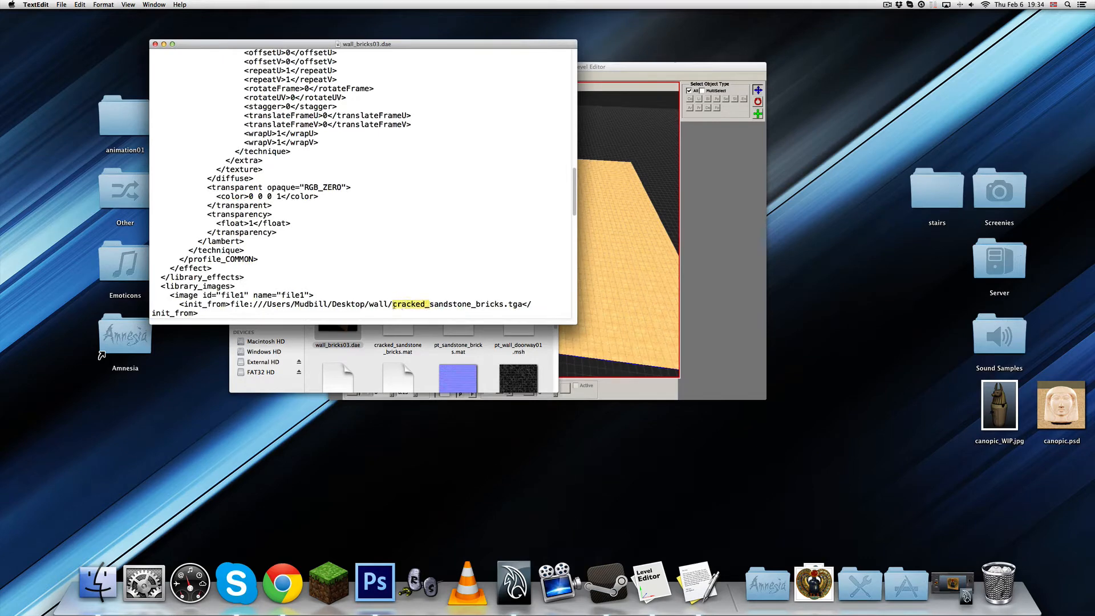
{"action": "key", "text": "BackSpace"}
{"action": "key", "text": "super+w"}
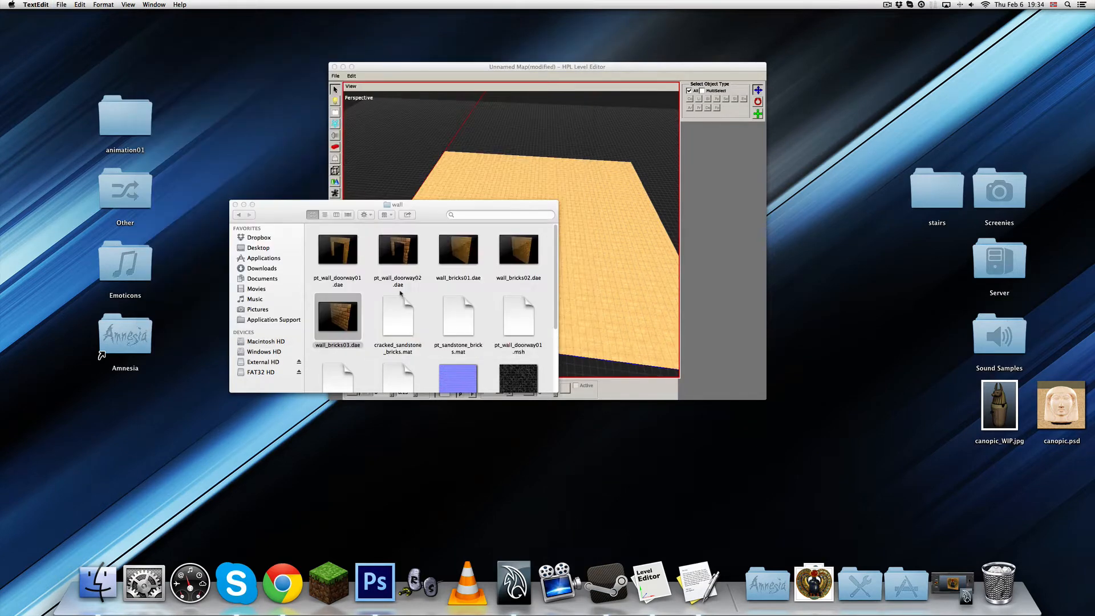
Duplicate wall_bricks02.dae in the wall folder and rename the copy as wall_bricks04.dae.
{"action": "left_click", "coordinate": [431, 310]}
{"action": "left_click", "coordinate": [528, 255]}
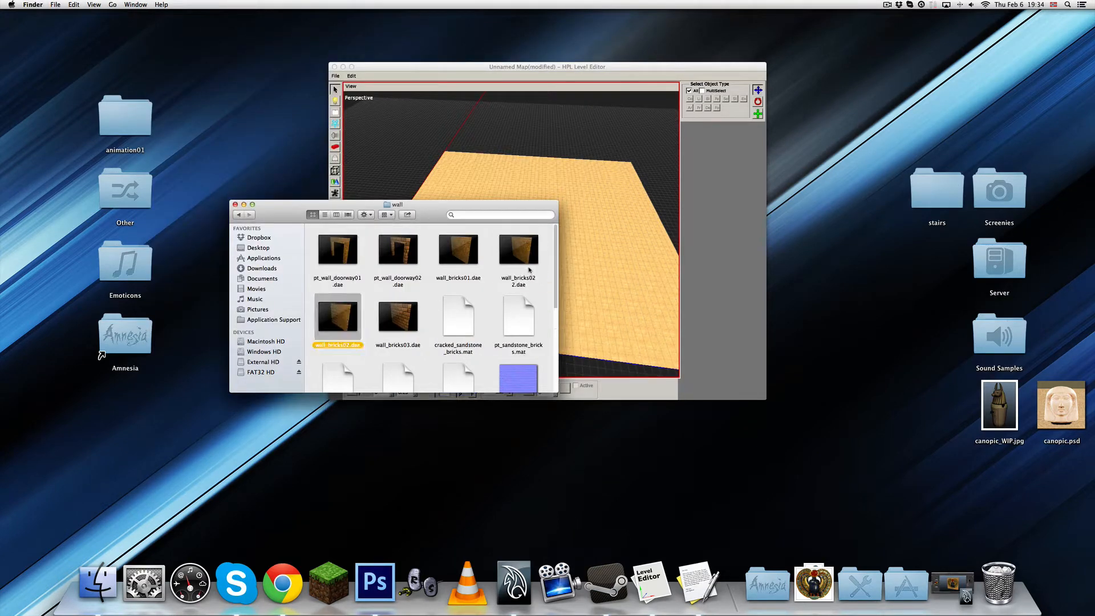
{"action": "left_click", "coordinate": [529, 261]}
{"action": "key", "text": "Return"}
{"action": "key", "text": "Right"}
{"action": "key", "text": "BackSpace"}
{"action": "key", "text": "BackSpace"}
{"action": "key", "text": "BackSpace"}
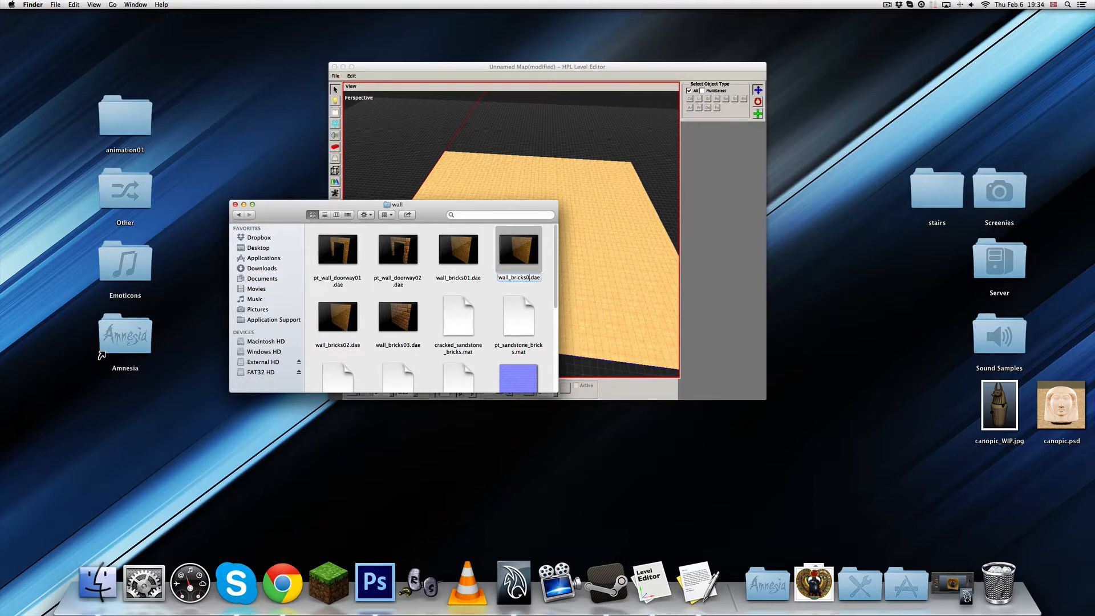
{"action": "type", "text": "4"}
{"action": "key", "text": "Return"}
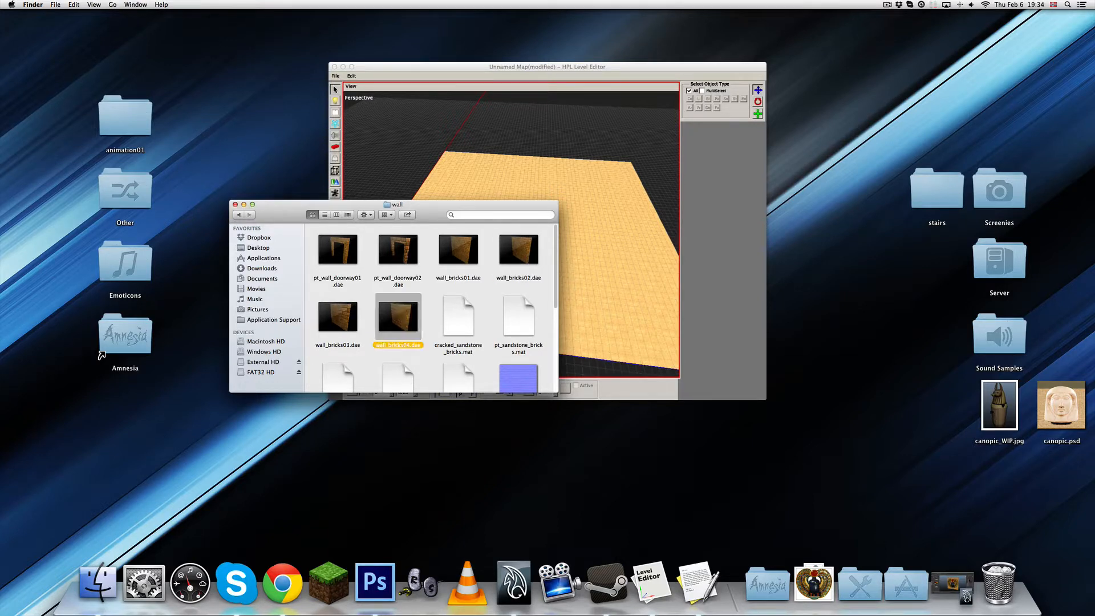
Open wall_bricks04.dae in TextEdit, remove "cracked_" from its init_from texture path, save the file and quit TextEdit.
{"action": "right_click", "coordinate": [411, 317]}
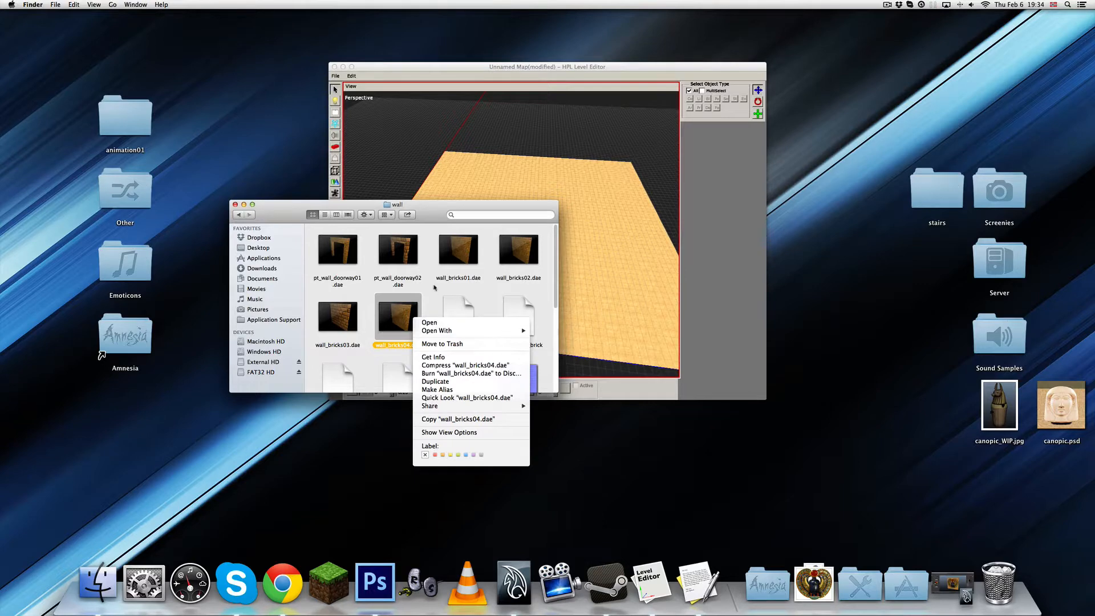
{"action": "left_click", "coordinate": [436, 289]}
{"action": "scroll", "coordinate": [440, 259], "scroll_direction": "down", "scroll_amount": 10}
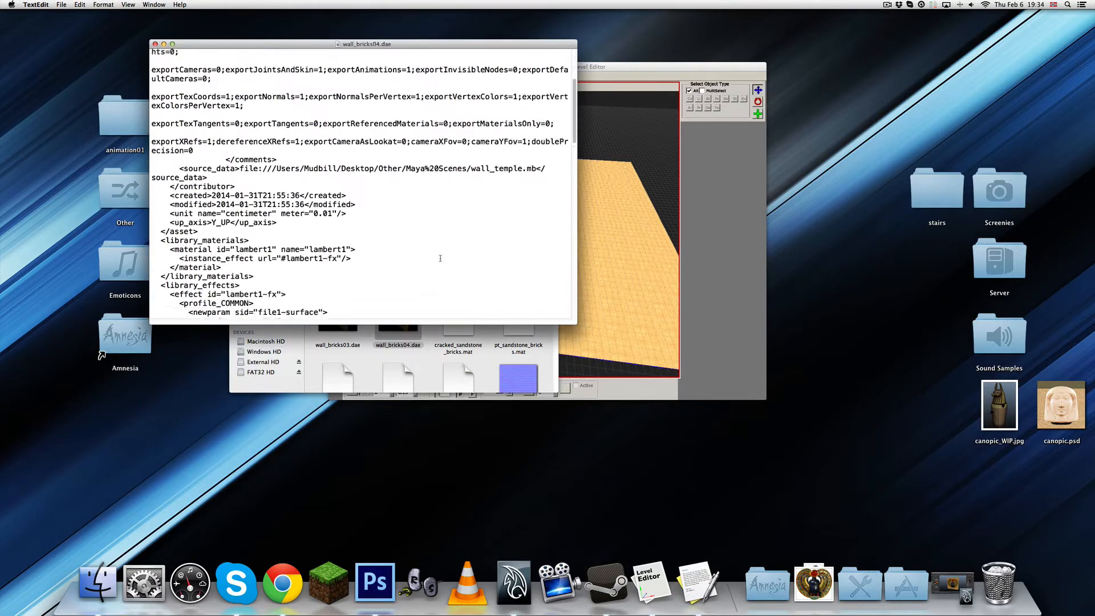
{"action": "scroll", "coordinate": [441, 259], "scroll_direction": "down", "scroll_amount": 10}
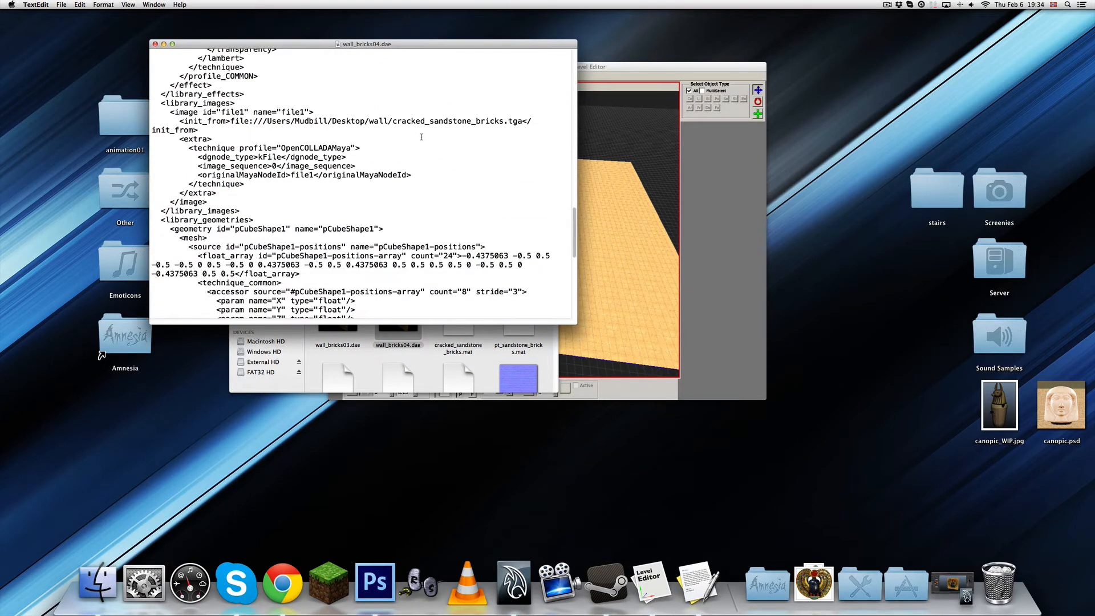
{"action": "left_click_drag", "start_coordinate": [430, 123], "coordinate": [390, 123]}
{"action": "key", "text": "BackSpace"}
{"action": "key", "text": "super+s"}
{"action": "key", "text": "super+q"}
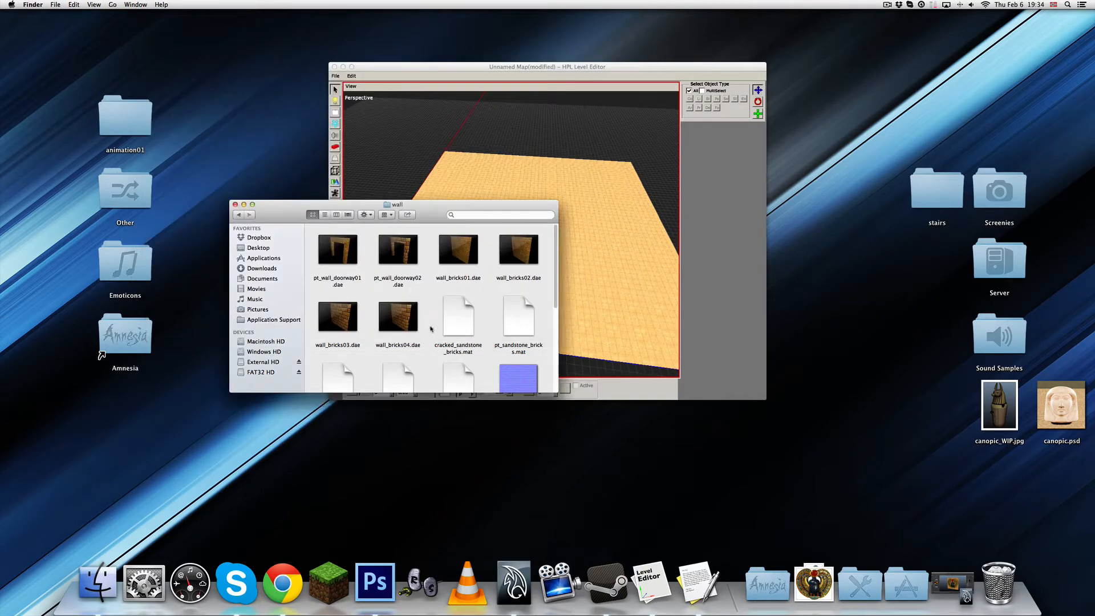
Preview the wall_bricks04.dae model and look through the texture files in the wall folder.
{"action": "left_click", "coordinate": [411, 316]}
{"action": "key", "text": "space"}
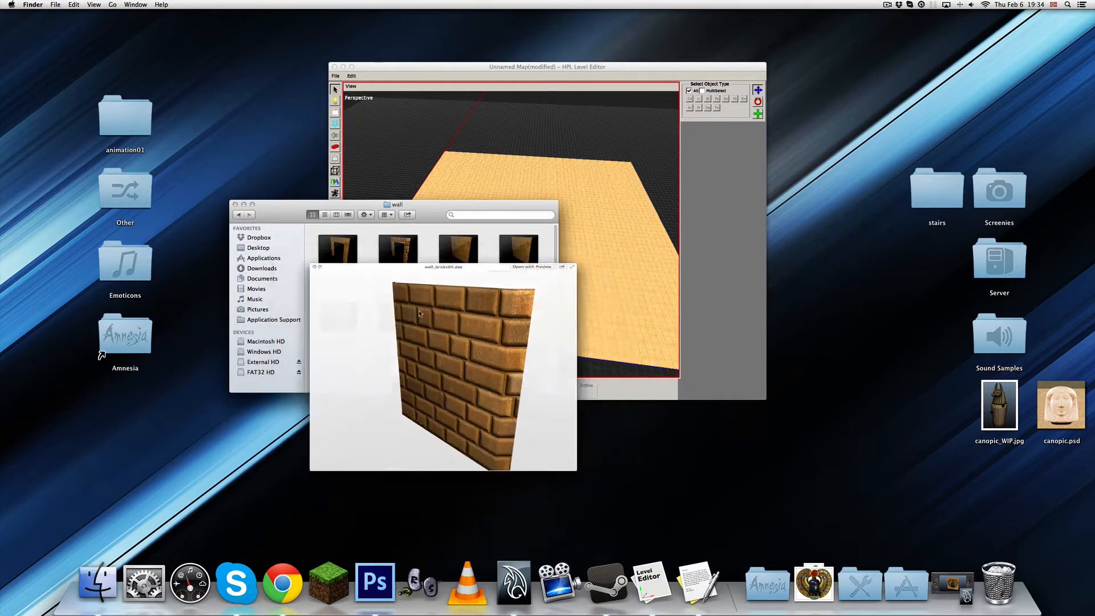
{"action": "key", "text": "space"}
{"action": "scroll", "coordinate": [434, 328], "scroll_direction": "down", "scroll_amount": 5}
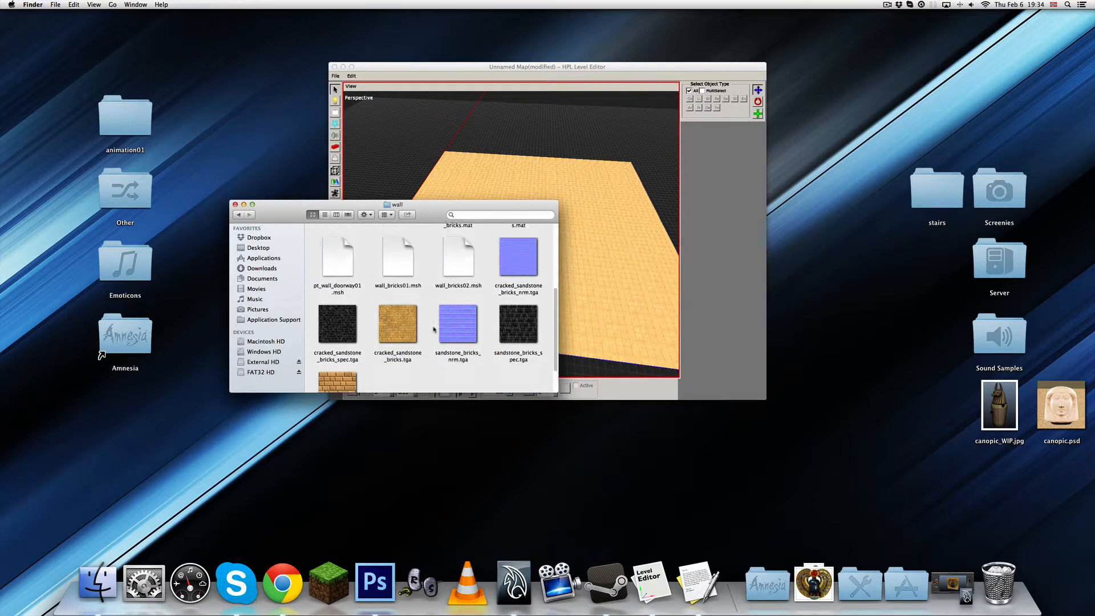
{"action": "scroll", "coordinate": [434, 329], "scroll_direction": "down", "scroll_amount": 2}
Switch to HPL Level Editor, list the custom static objects, and select pt_wall_doorway02 after checking the other wall models.
{"action": "left_click", "coordinate": [494, 87]}
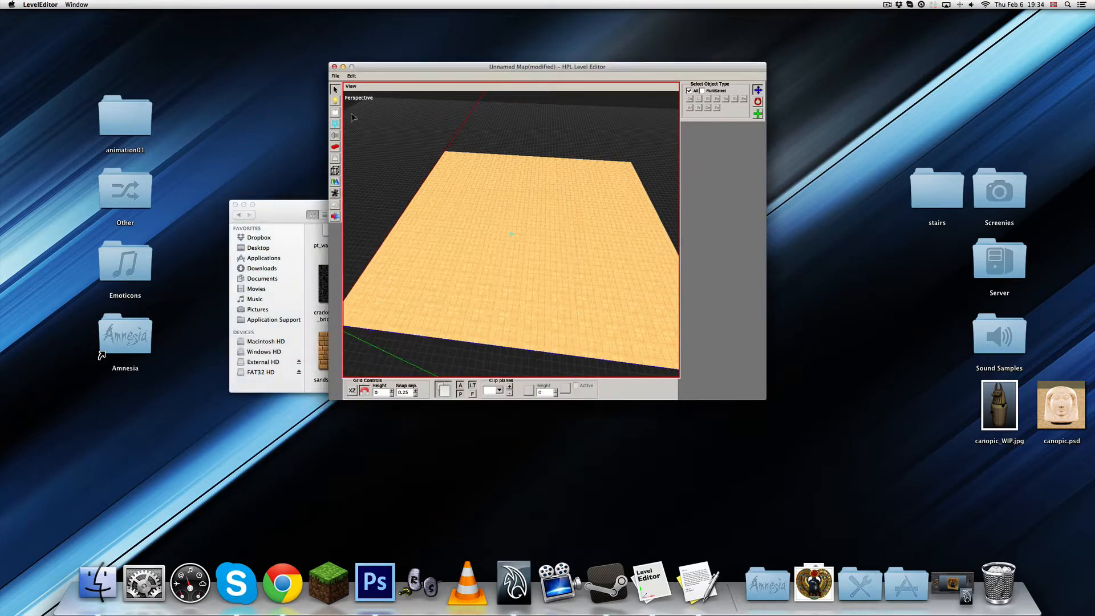
{"action": "left_click", "coordinate": [335, 148]}
{"action": "left_click", "coordinate": [739, 109]}
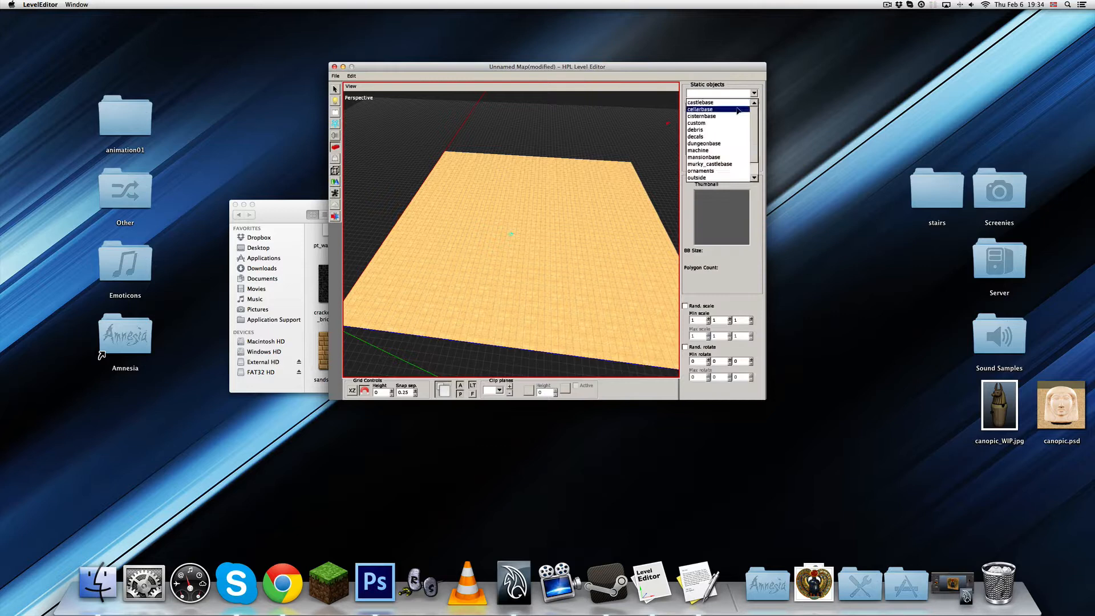
{"action": "left_click", "coordinate": [712, 122]}
{"action": "scroll", "coordinate": [714, 135], "scroll_direction": "down", "scroll_amount": 5}
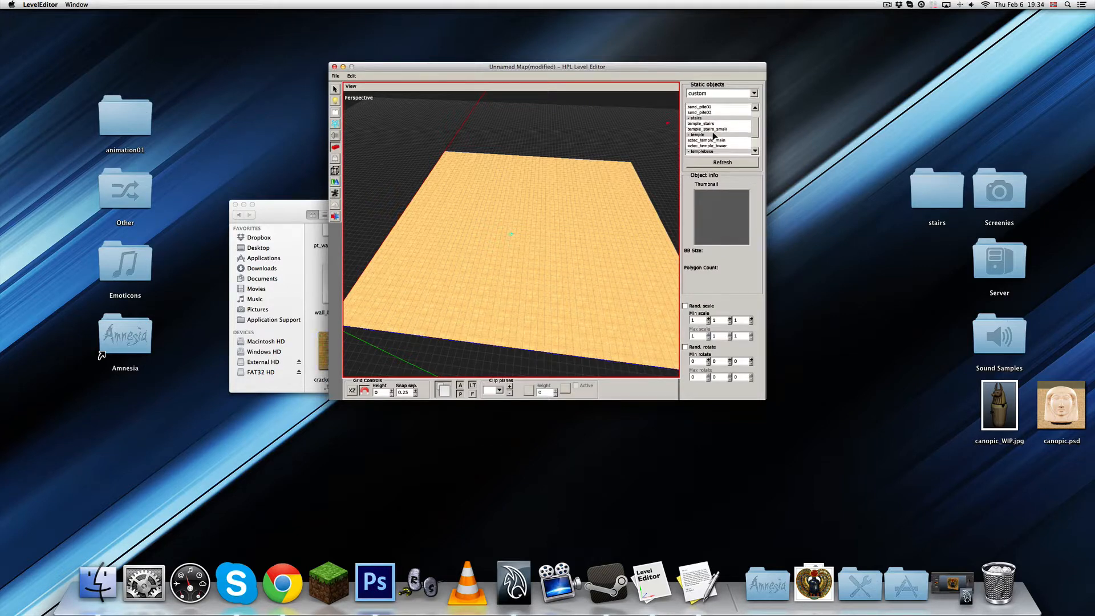
{"action": "left_click", "coordinate": [711, 134]}
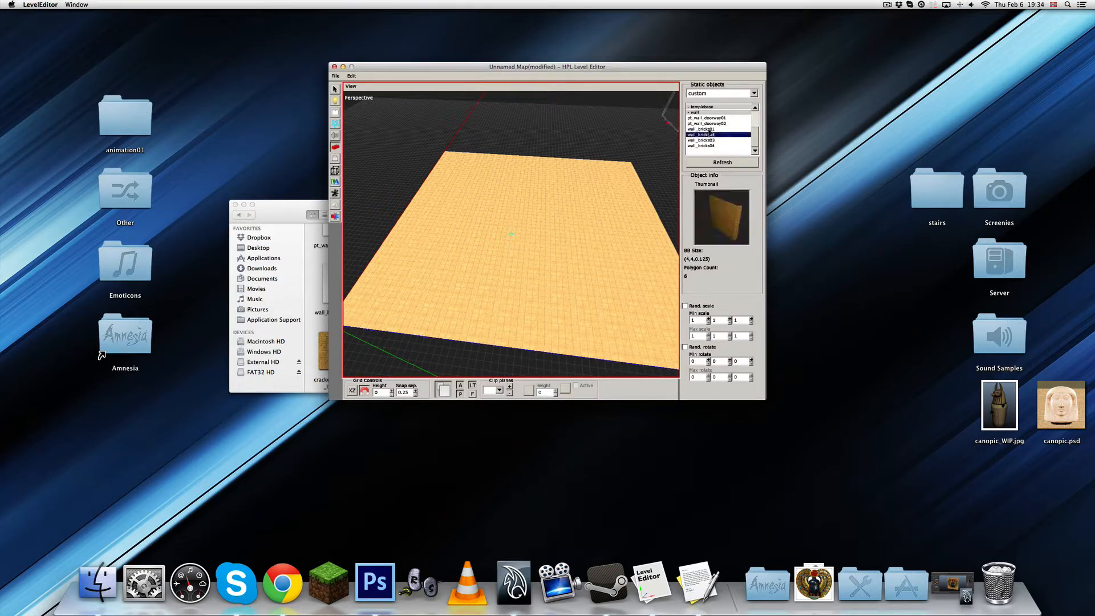
{"action": "left_click", "coordinate": [709, 124]}
{"action": "left_click", "coordinate": [708, 119]}
{"action": "left_click", "coordinate": [709, 124]}
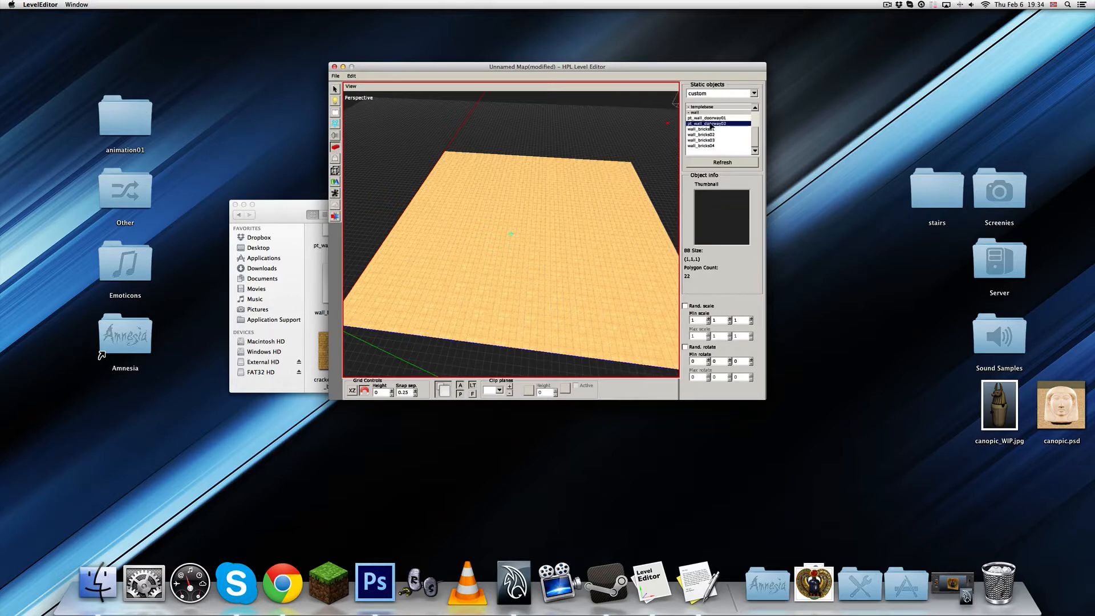
{"action": "key", "text": "super+q"}
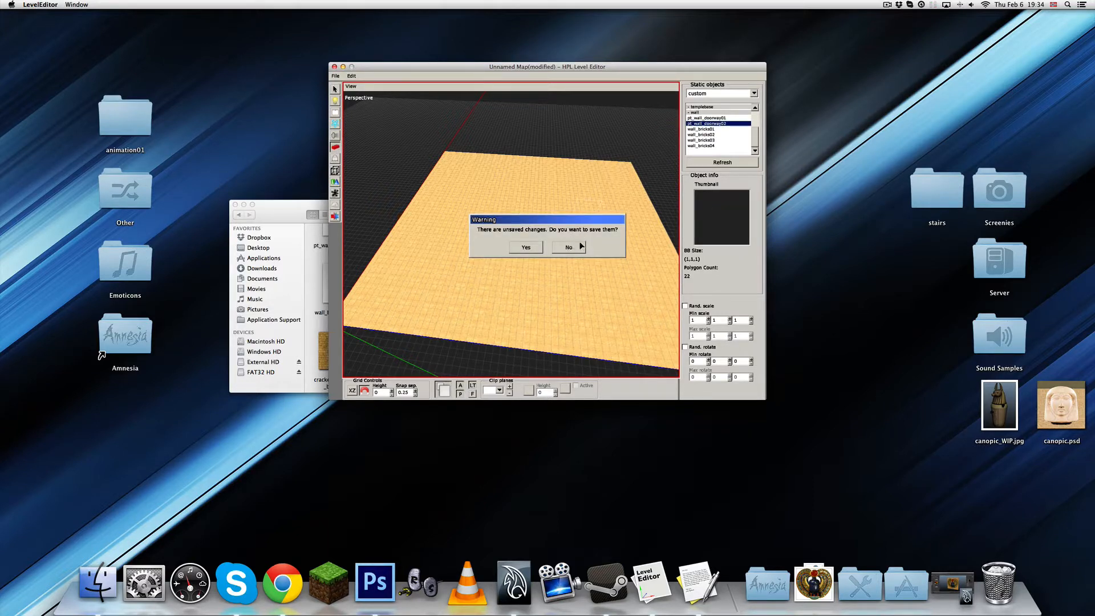
{"action": "left_click", "coordinate": [570, 248]}
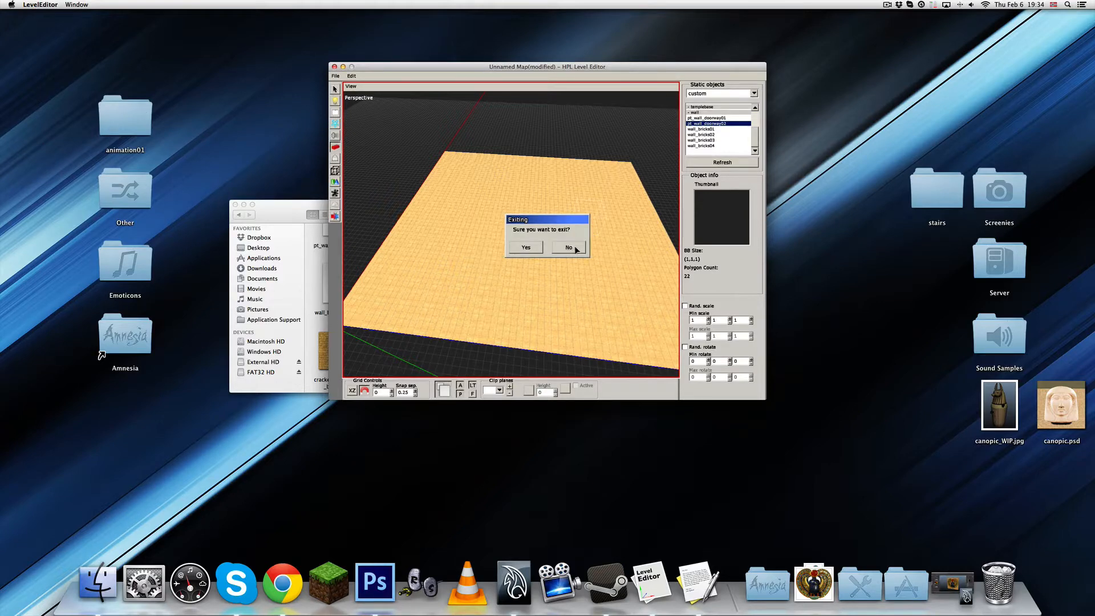
{"action": "left_click", "coordinate": [573, 249]}
Minimise the HPL Level Editor window and launch ModelViewer.
{"action": "double_click", "coordinate": [556, 67]}
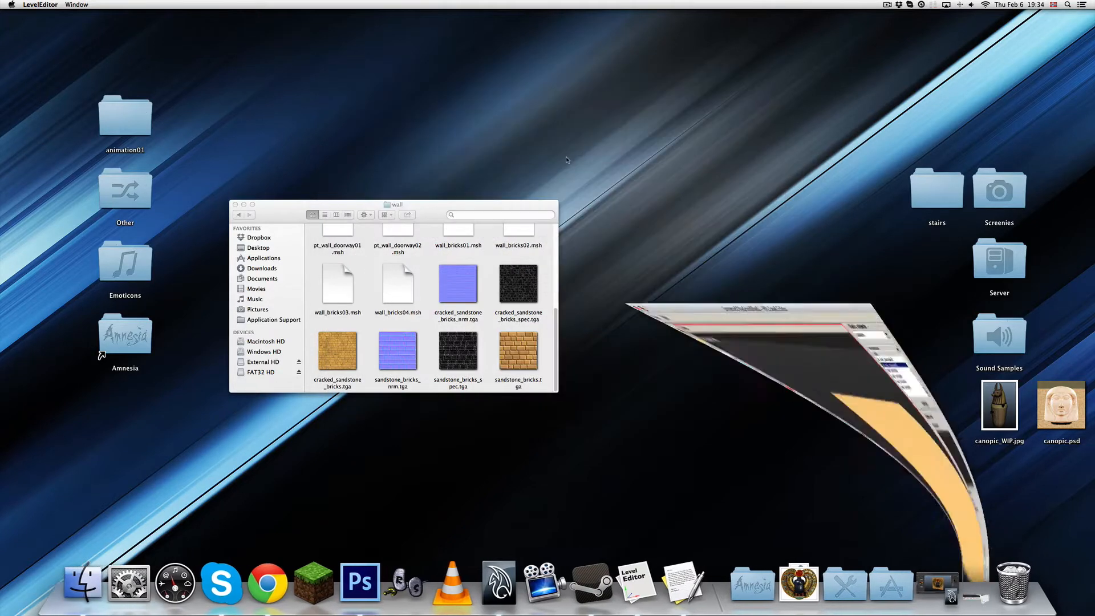
{"action": "left_click", "coordinate": [746, 588]}
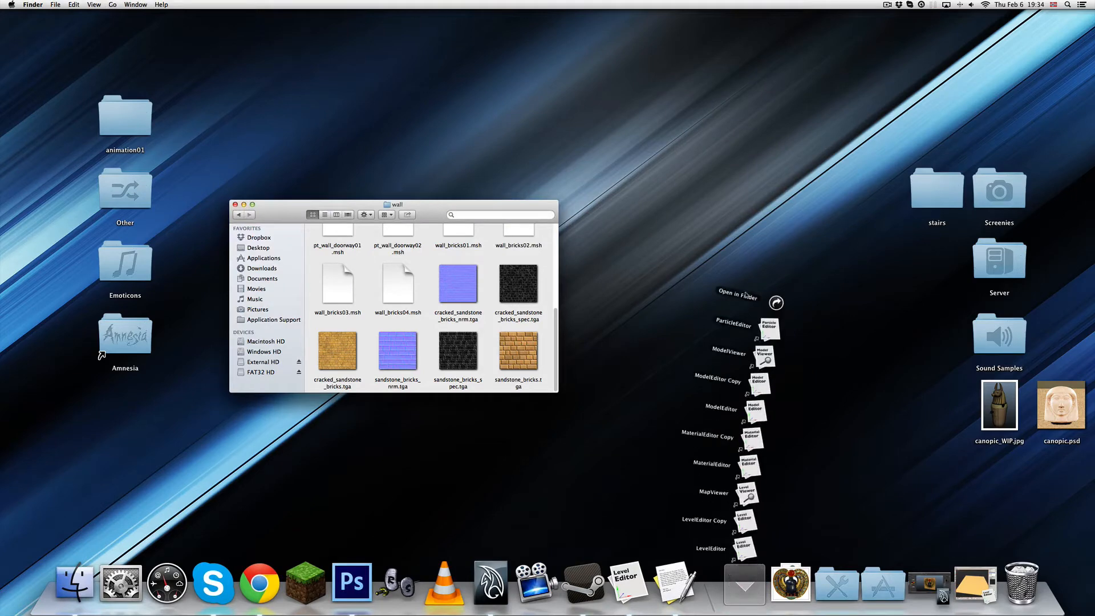
{"action": "left_click", "coordinate": [763, 353]}
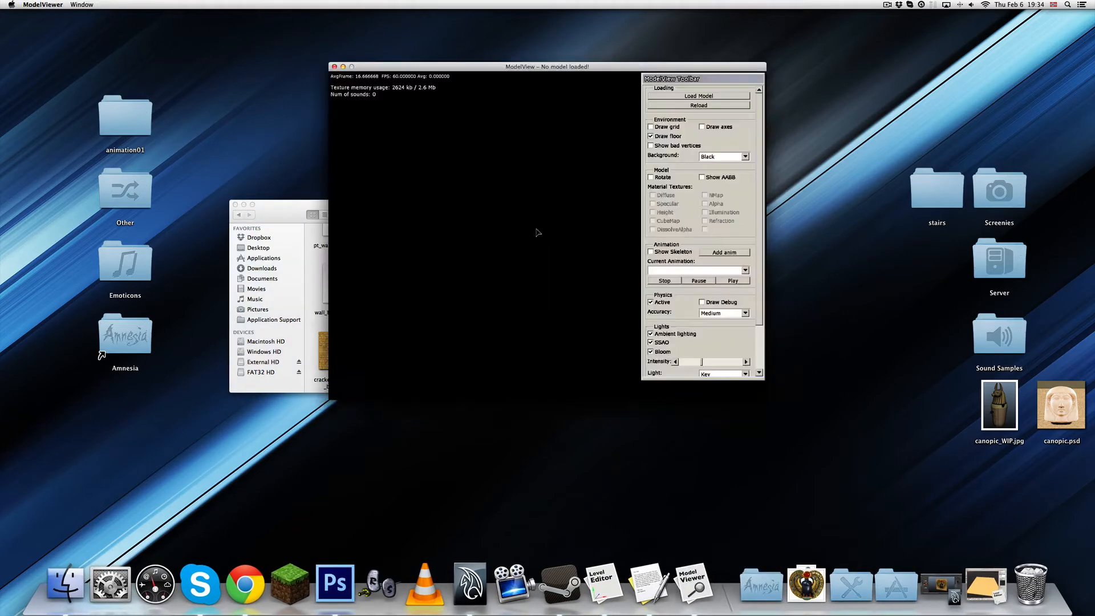
Load pt_wall_doorway02.dae from the static_objects custom wall folder and inspect the doorway model up close.
{"action": "left_click", "coordinate": [689, 97]}
{"action": "scroll", "coordinate": [460, 230], "scroll_direction": "down", "scroll_amount": 5}
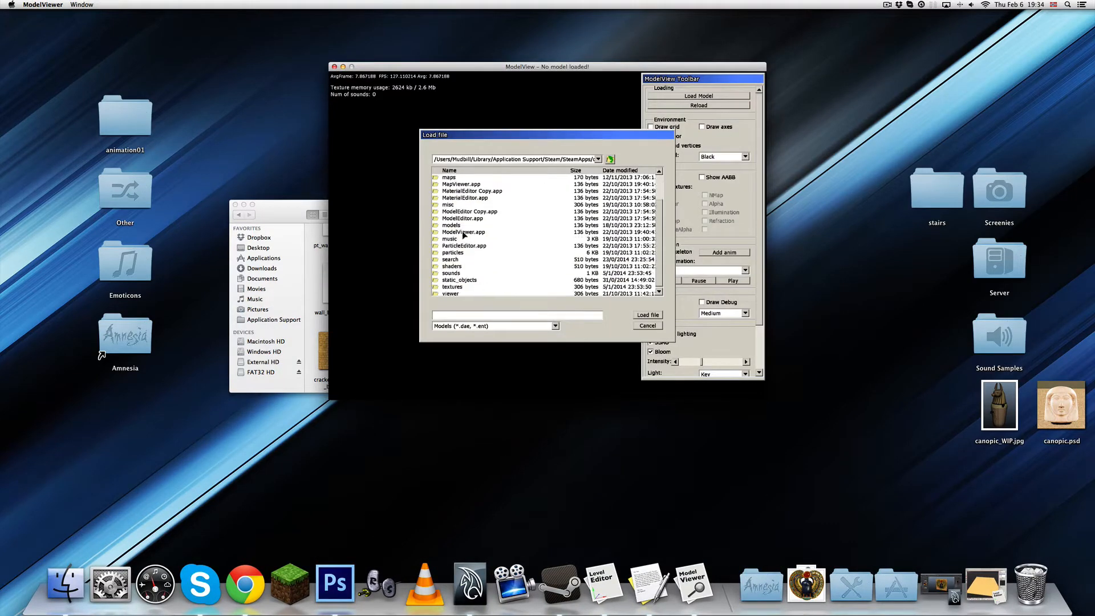
{"action": "double_click", "coordinate": [465, 275]}
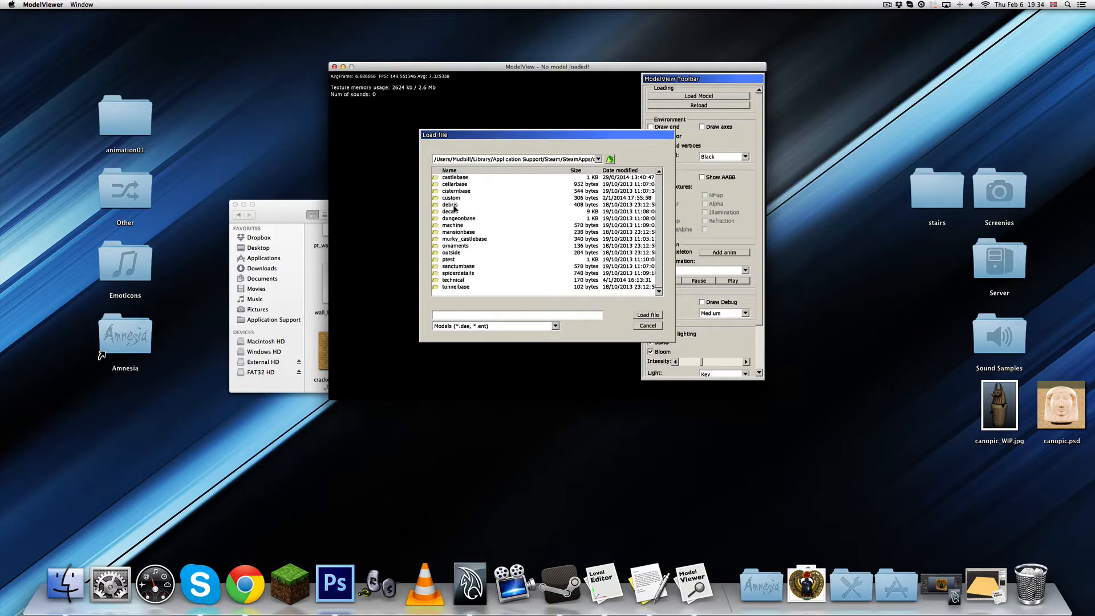
{"action": "double_click", "coordinate": [456, 198]}
{"action": "left_click", "coordinate": [453, 213]}
{"action": "double_click", "coordinate": [453, 212]}
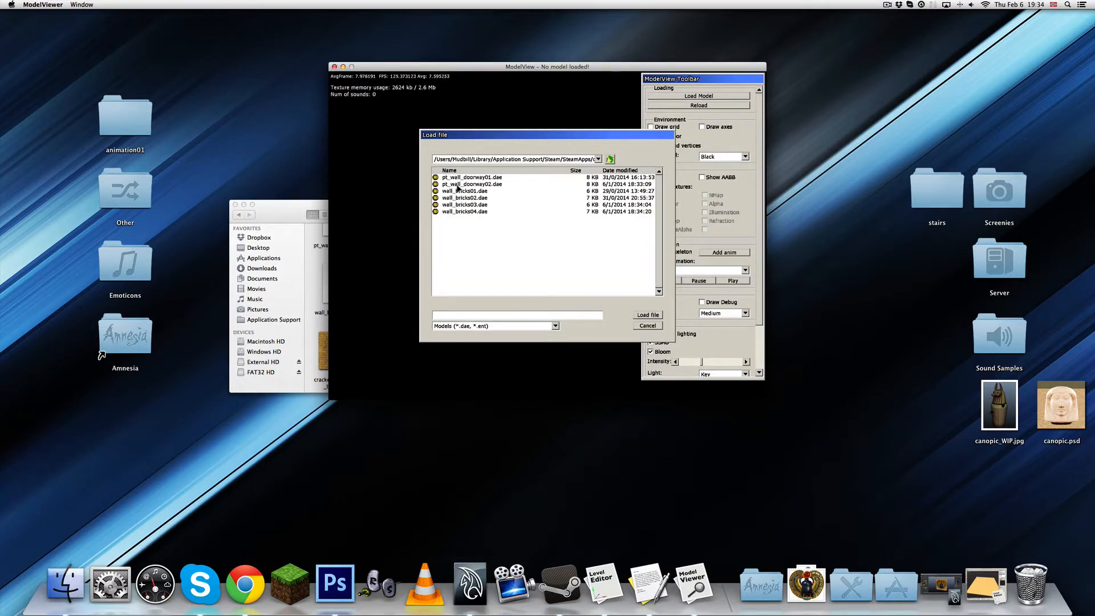
{"action": "double_click", "coordinate": [460, 179]}
{"action": "left_click_drag", "start_coordinate": [541, 222], "coordinate": [555, 249]}
{"action": "scroll", "coordinate": [542, 245], "scroll_direction": "up", "scroll_amount": 5}
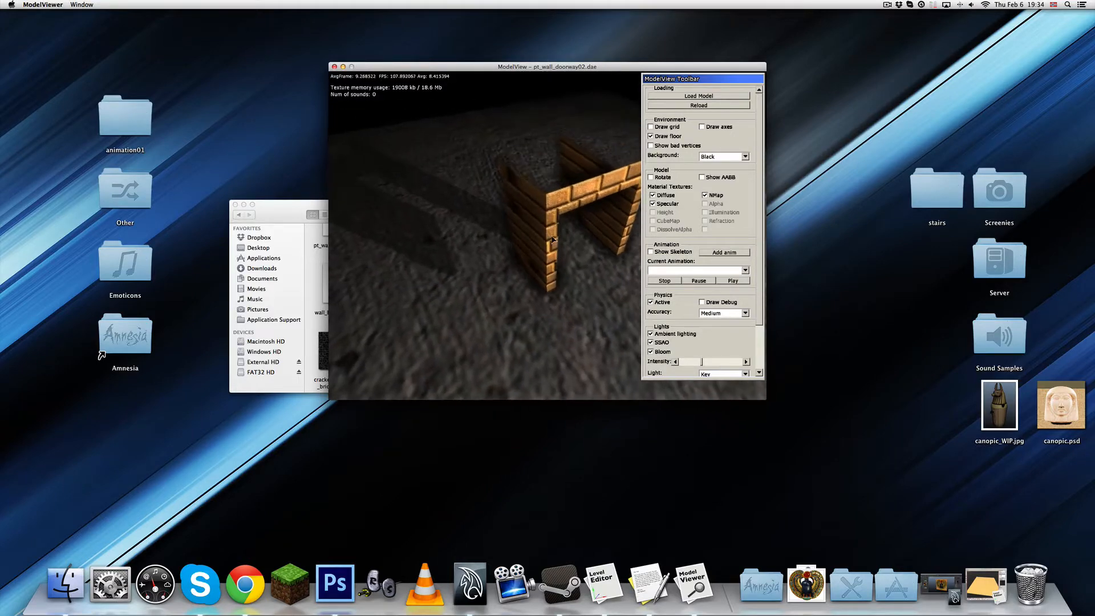
Delete pt_wall_doorway02.msh from the wall folder, and reload the doorway model in ModelViewer.
{"action": "left_click", "coordinate": [293, 214]}
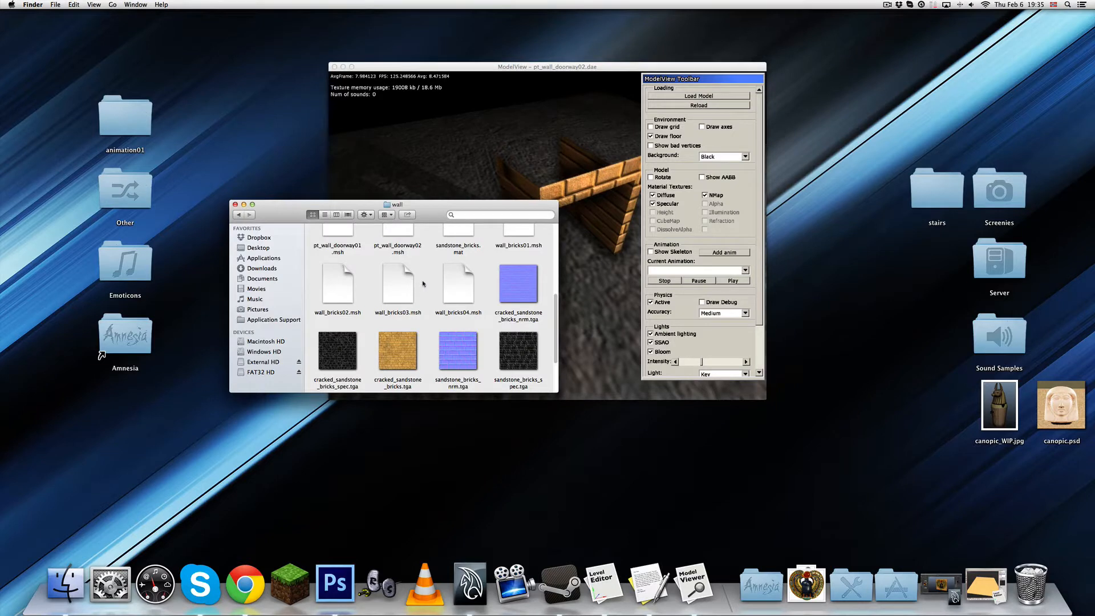
{"action": "scroll", "coordinate": [428, 285], "scroll_direction": "up", "scroll_amount": 2}
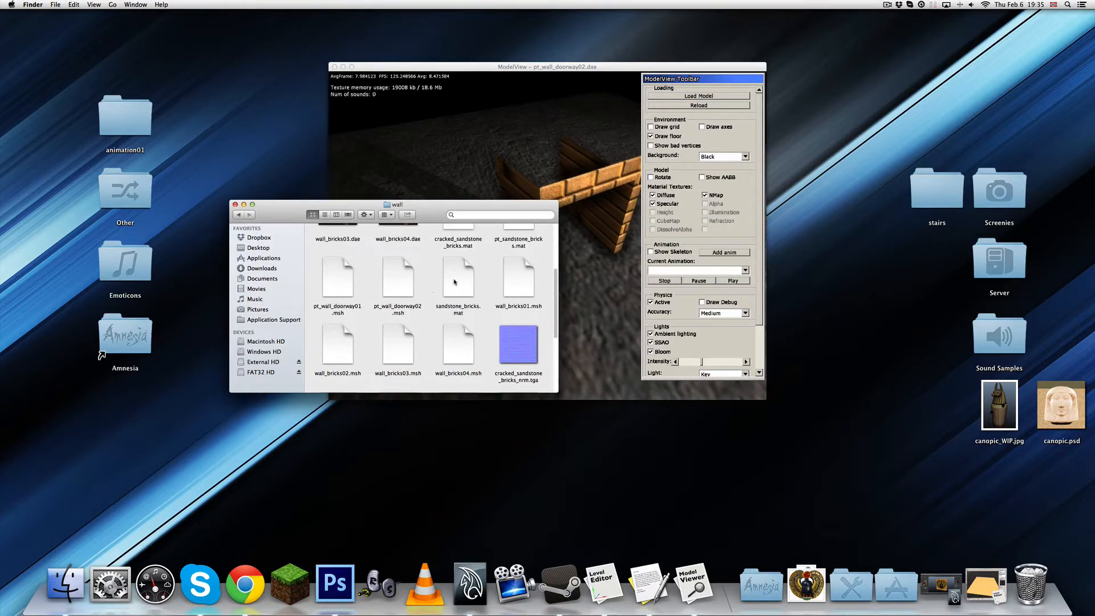
{"action": "scroll", "coordinate": [524, 279], "scroll_direction": "up", "scroll_amount": 2}
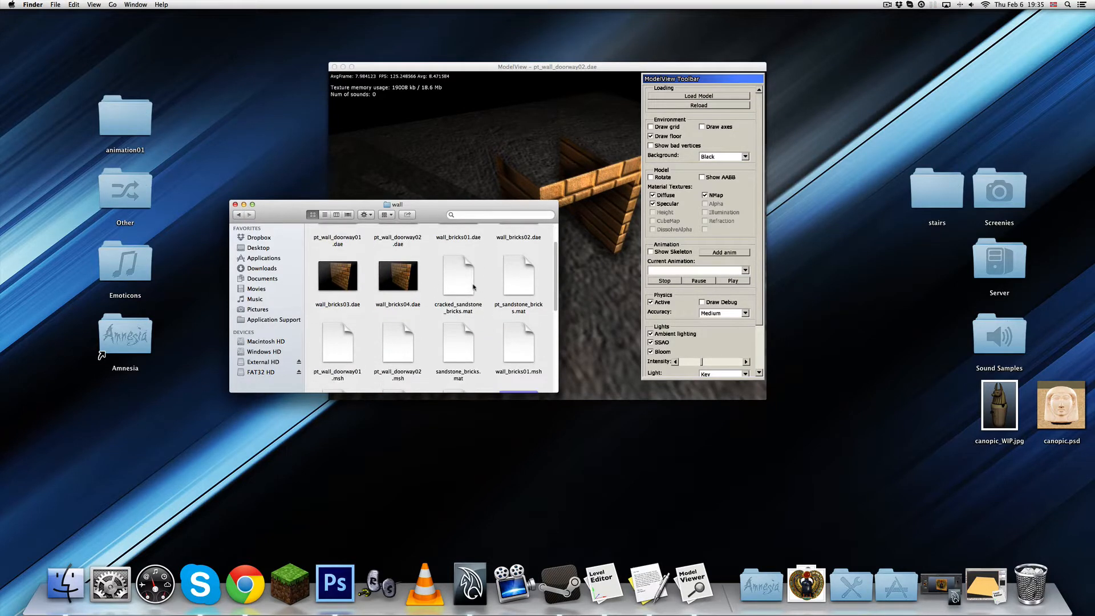
{"action": "left_click", "coordinate": [407, 325]}
{"action": "key", "text": "super+BackSpace"}
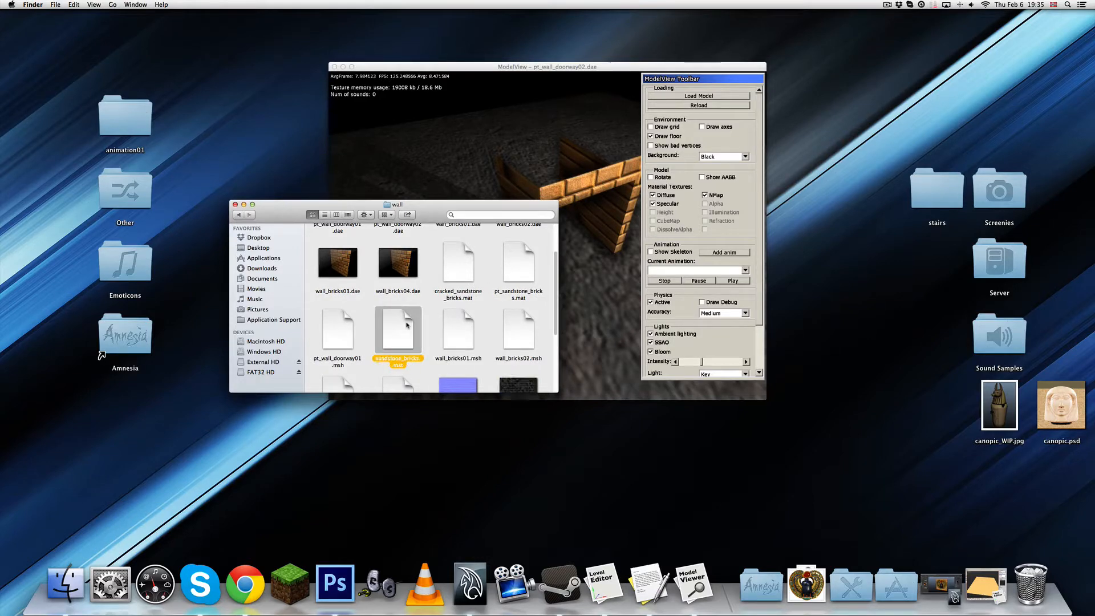
{"action": "left_click", "coordinate": [707, 106]}
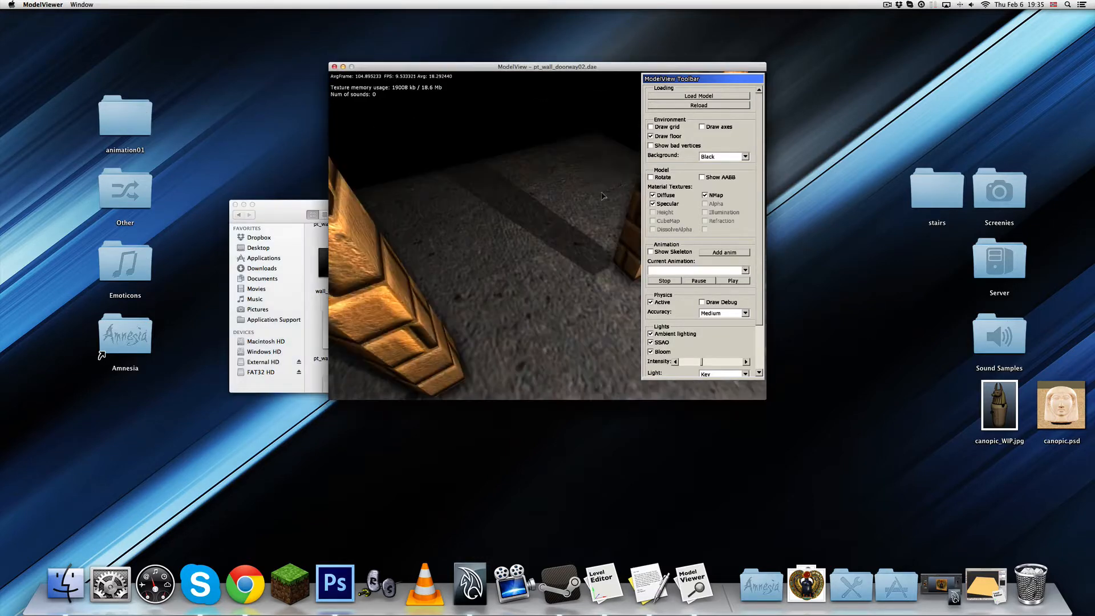
{"action": "scroll", "coordinate": [558, 282], "scroll_direction": "down", "scroll_amount": 5}
{"action": "mouse_move", "coordinate": [558, 282]}
{"action": "left_mouse_down"}
{"action": "mouse_move", "coordinate": [513, 268]}
{"action": "mouse_move", "coordinate": [561, 271]}
{"action": "left_mouse_up"}
Load wall_bricks03.dae and wall_bricks04.dae in turn to check their textures.
{"action": "left_click", "coordinate": [684, 96]}
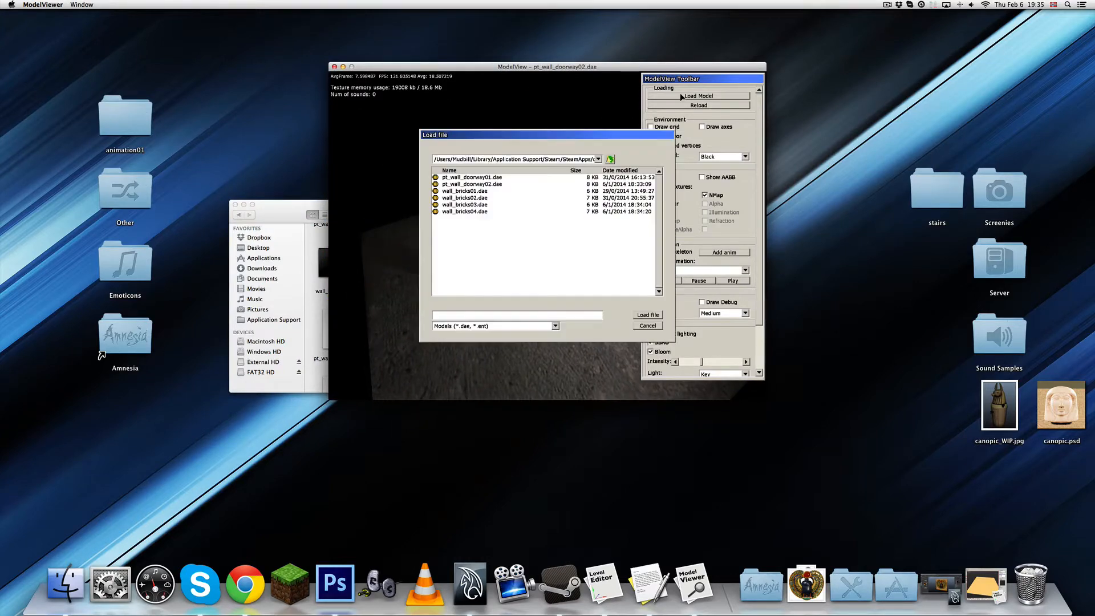
{"action": "left_click", "coordinate": [482, 197]}
{"action": "left_click", "coordinate": [483, 205]}
{"action": "double_click", "coordinate": [482, 207]}
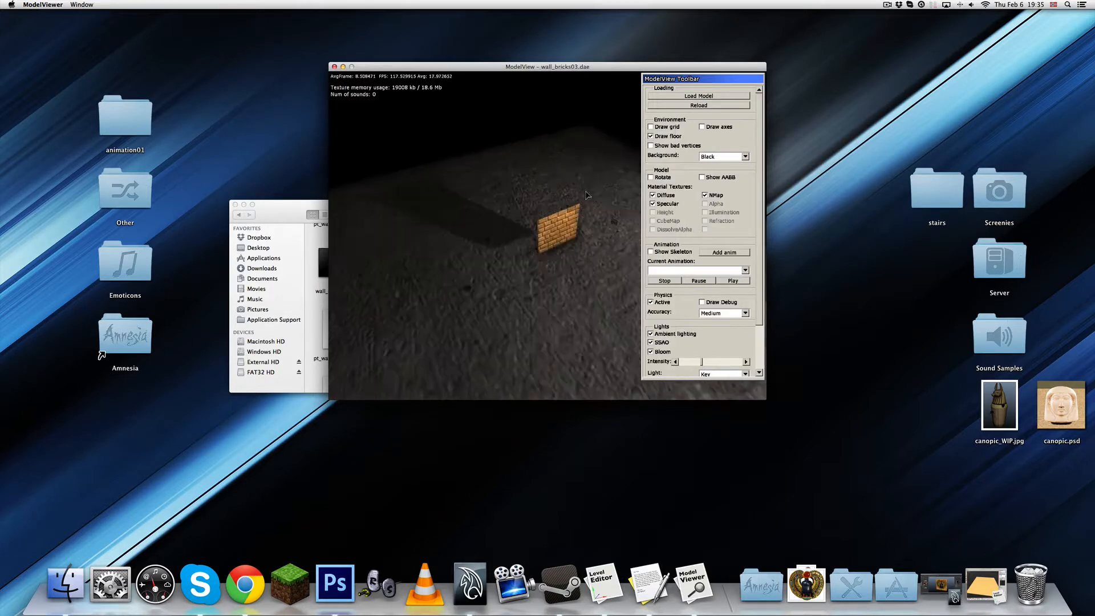
{"action": "left_click", "coordinate": [674, 97]}
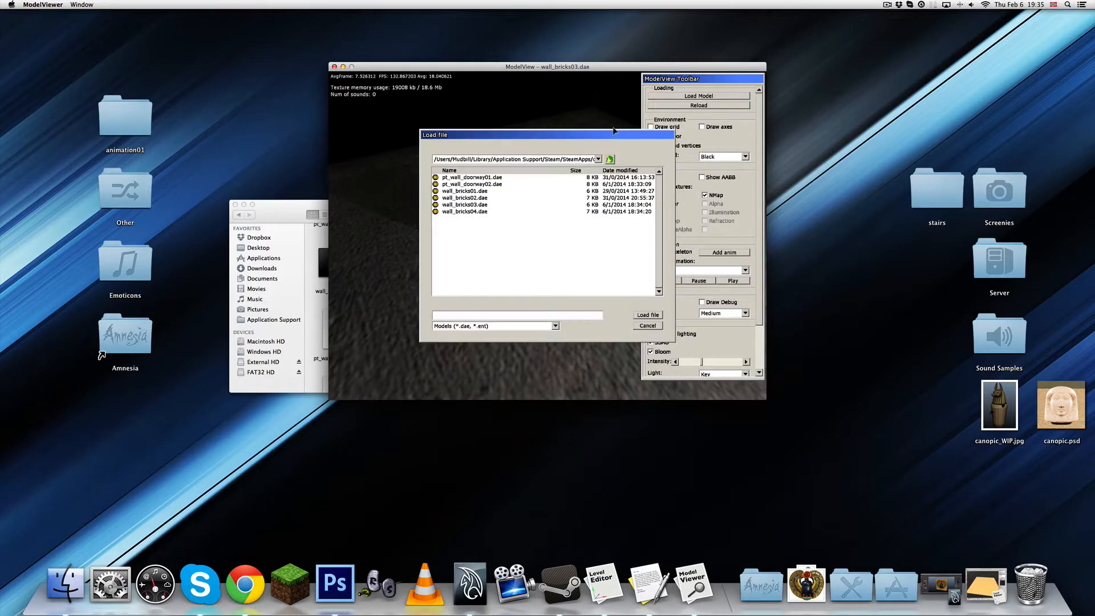
{"action": "double_click", "coordinate": [479, 212]}
Switch to the wall folder and delete wall_bricks03.msh and wall_bricks04.msh.
{"action": "left_click", "coordinate": [292, 207]}
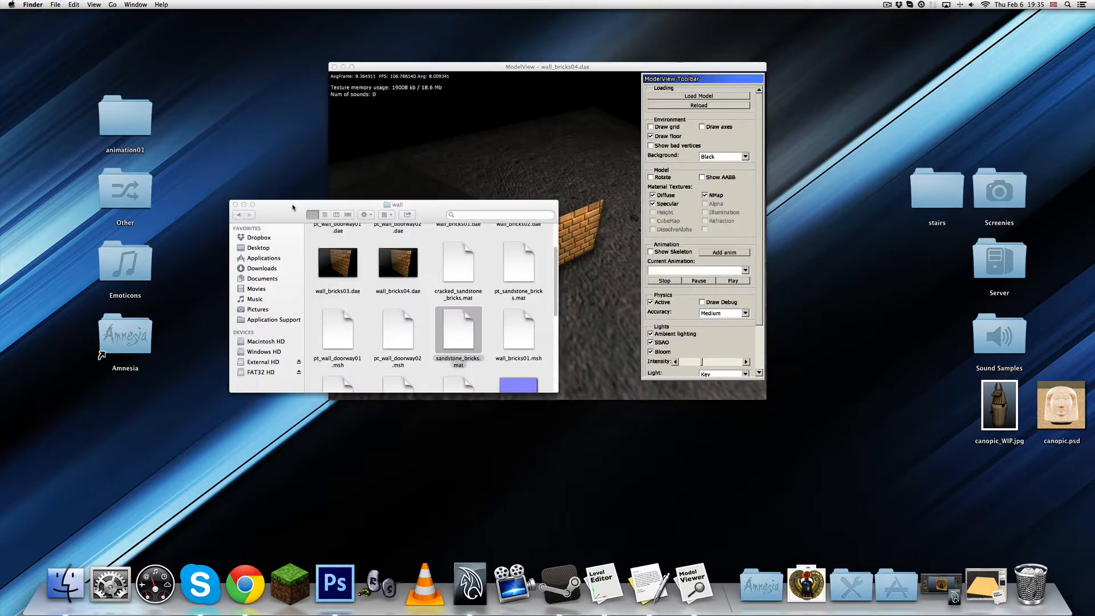
{"action": "scroll", "coordinate": [425, 288], "scroll_direction": "down", "scroll_amount": 3}
{"action": "scroll", "coordinate": [425, 286], "scroll_direction": "up", "scroll_amount": 1}
{"action": "left_click", "coordinate": [429, 290]}
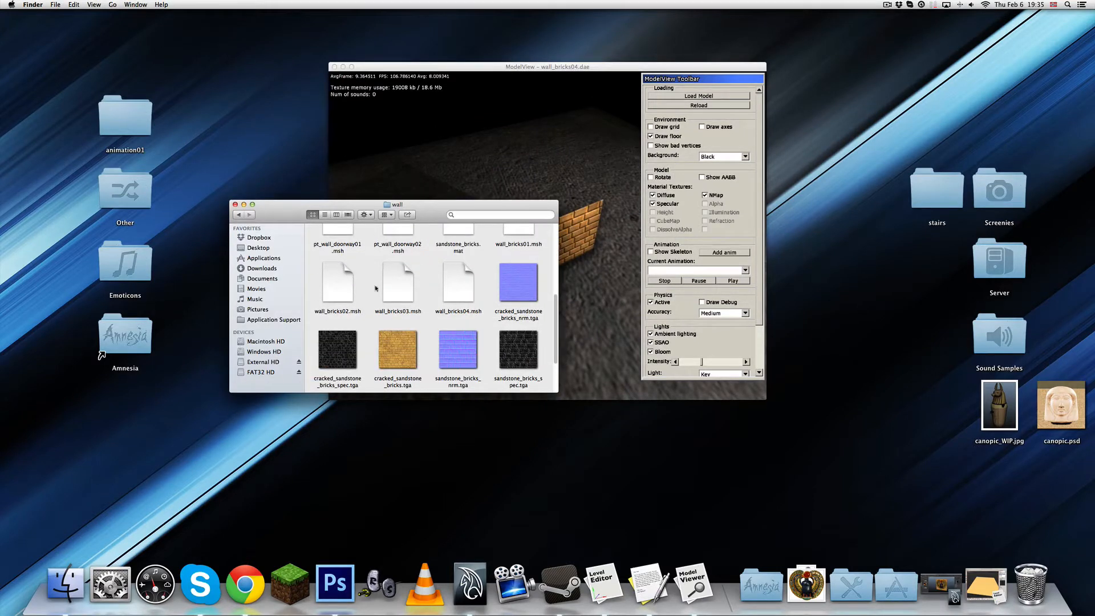
{"action": "left_click_drag", "start_coordinate": [376, 285], "coordinate": [457, 291]}
{"action": "key", "text": "super+BackSpace"}
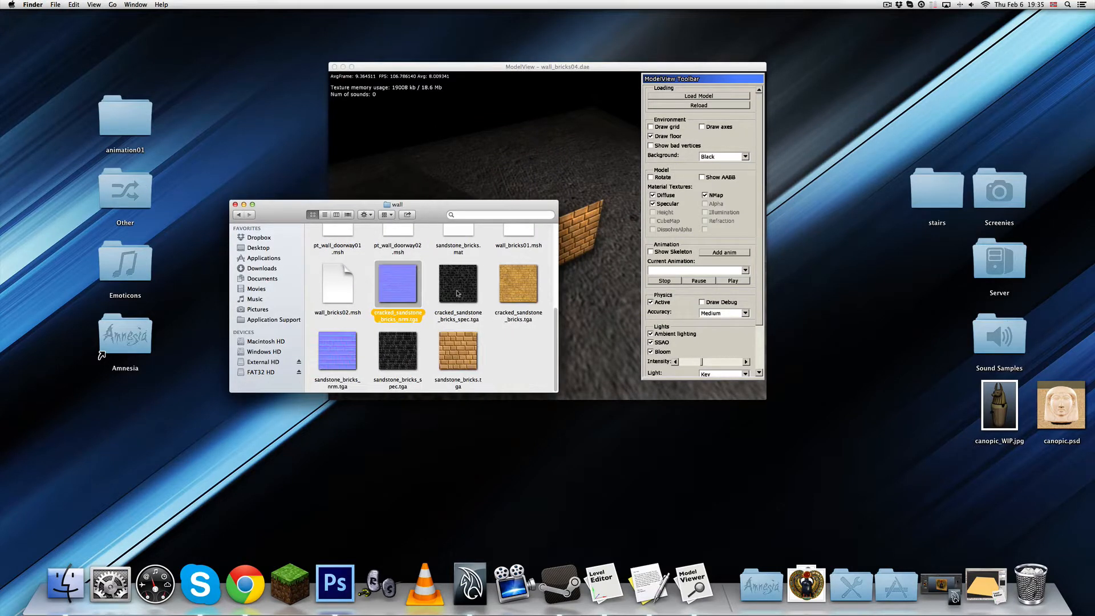
Reload wall_bricks04.dae in ModelViewer, check wall_bricks03.dae as well, and quit the viewer.
{"action": "left_click", "coordinate": [699, 105]}
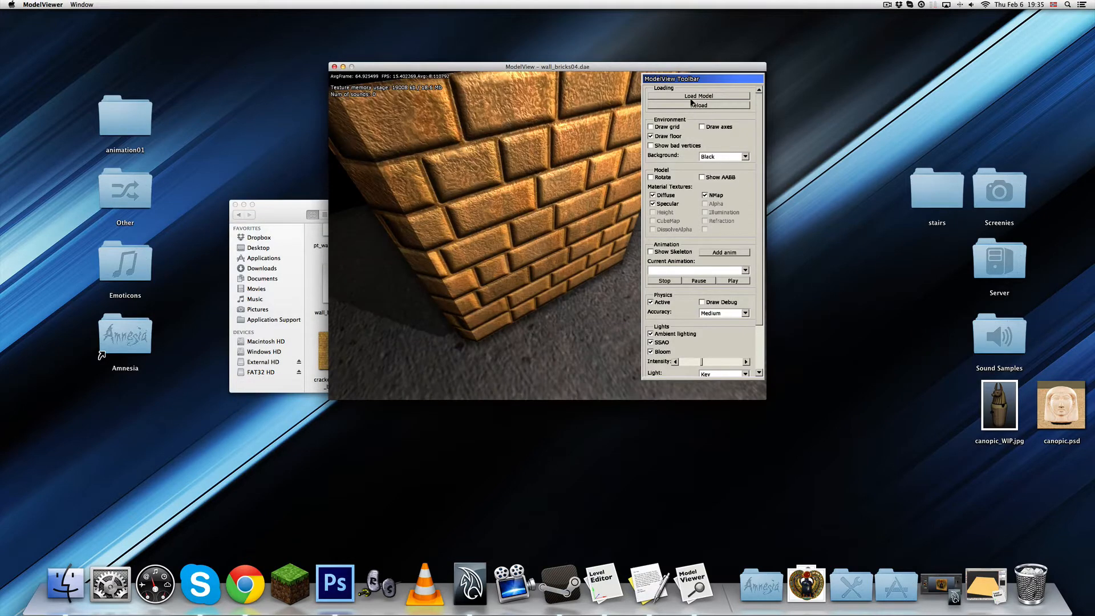
{"action": "left_click", "coordinate": [695, 96]}
{"action": "double_click", "coordinate": [468, 205]}
{"action": "scroll", "coordinate": [480, 214], "scroll_direction": "down", "scroll_amount": 5}
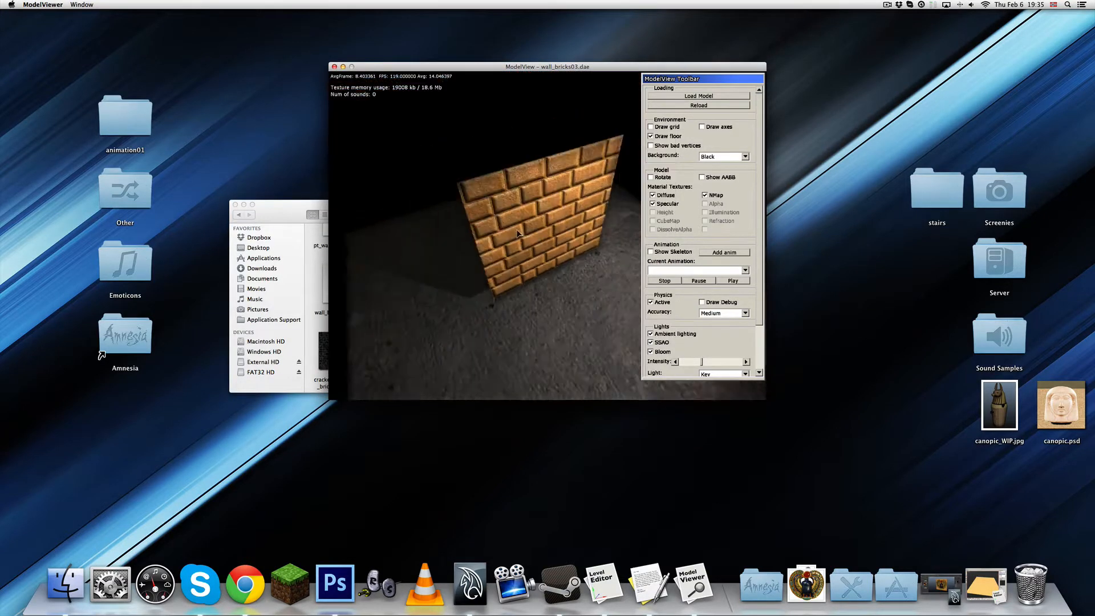
{"action": "key", "text": "super+q"}
Restore HPL Level Editor, save the map as test3.map in the first subfolder of temple, and quit the editor.
{"action": "left_click", "coordinate": [626, 582]}
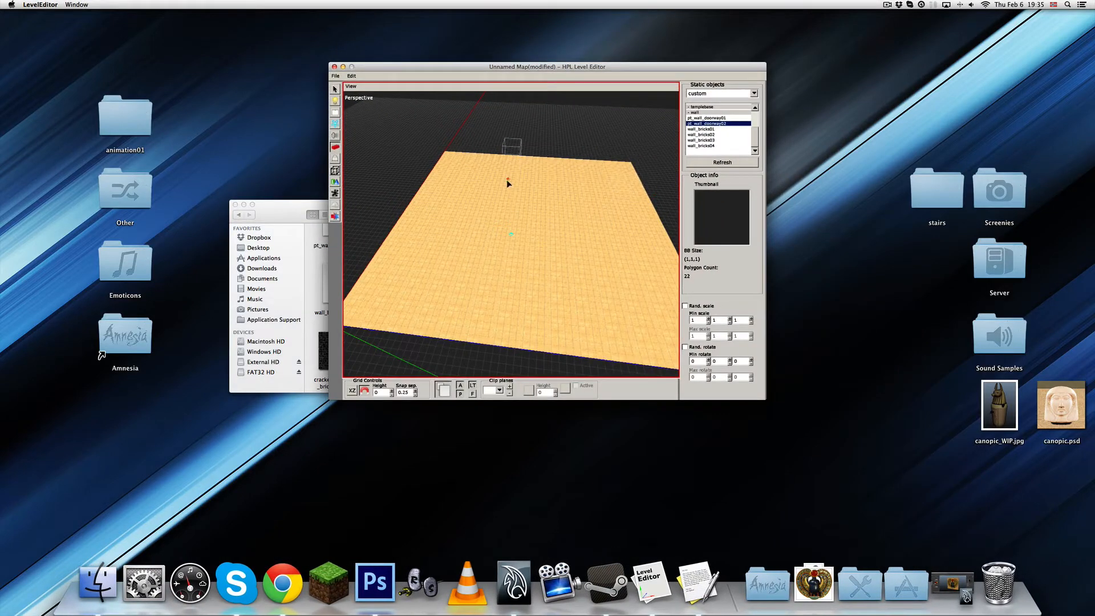
{"action": "key", "text": "ctrl+s"}
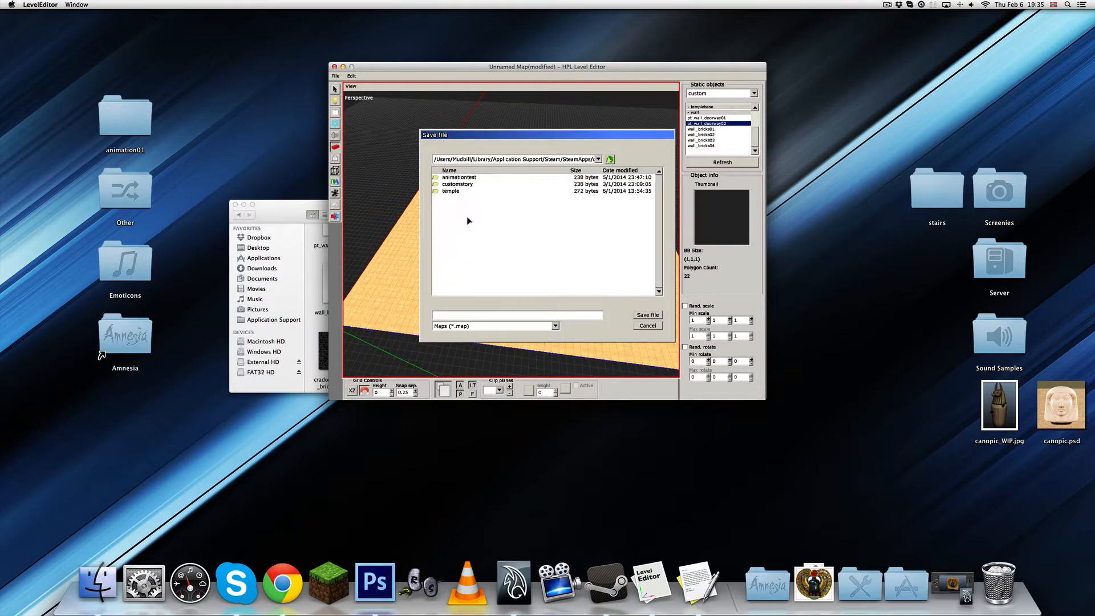
{"action": "double_click", "coordinate": [451, 191]}
{"action": "double_click", "coordinate": [452, 179]}
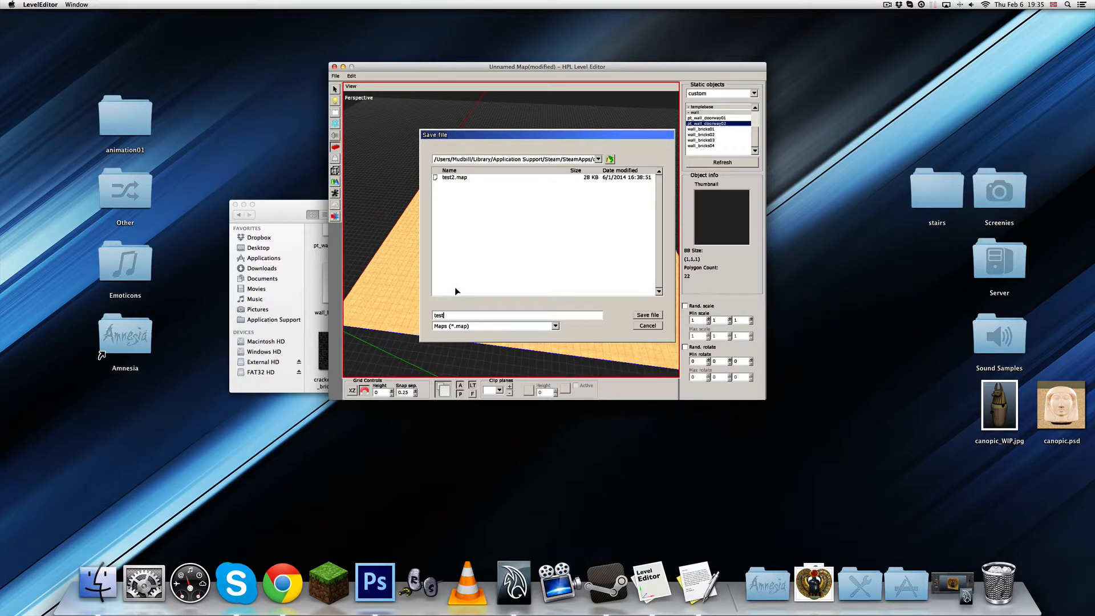
{"action": "type", "text": "2"}
{"action": "left_click_drag", "start_coordinate": [647, 310], "coordinate": [553, 258], "text": "alt"}
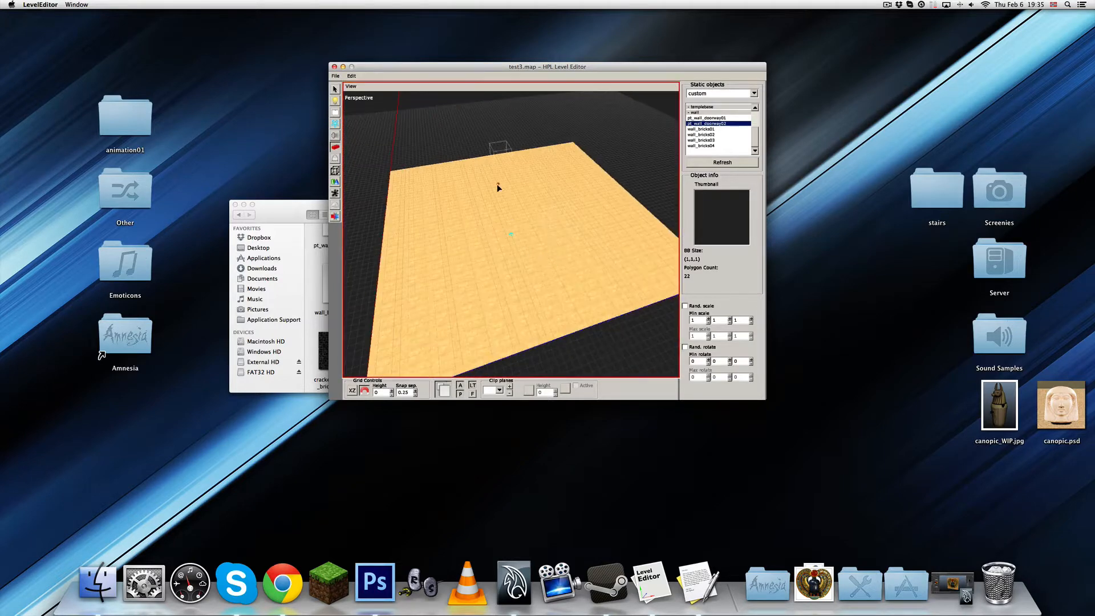
{"action": "key", "text": "super+q"}
{"action": "left_click", "coordinate": [526, 248]}
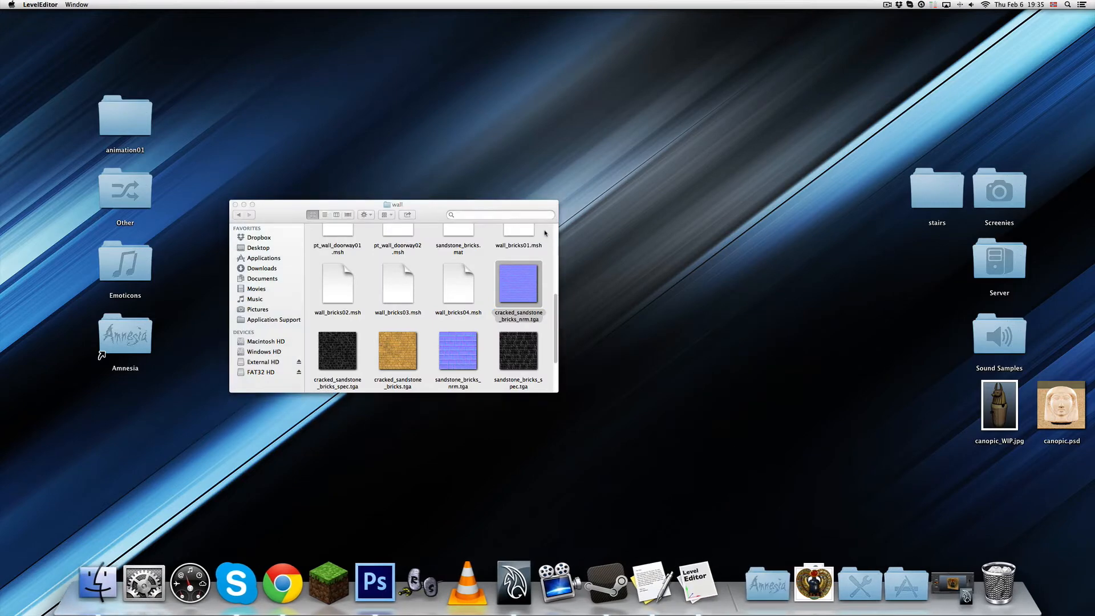
In a new empty map, list the custom static objects and place wall_bricks03 in the perspective view.
{"action": "left_click", "coordinate": [336, 76]}
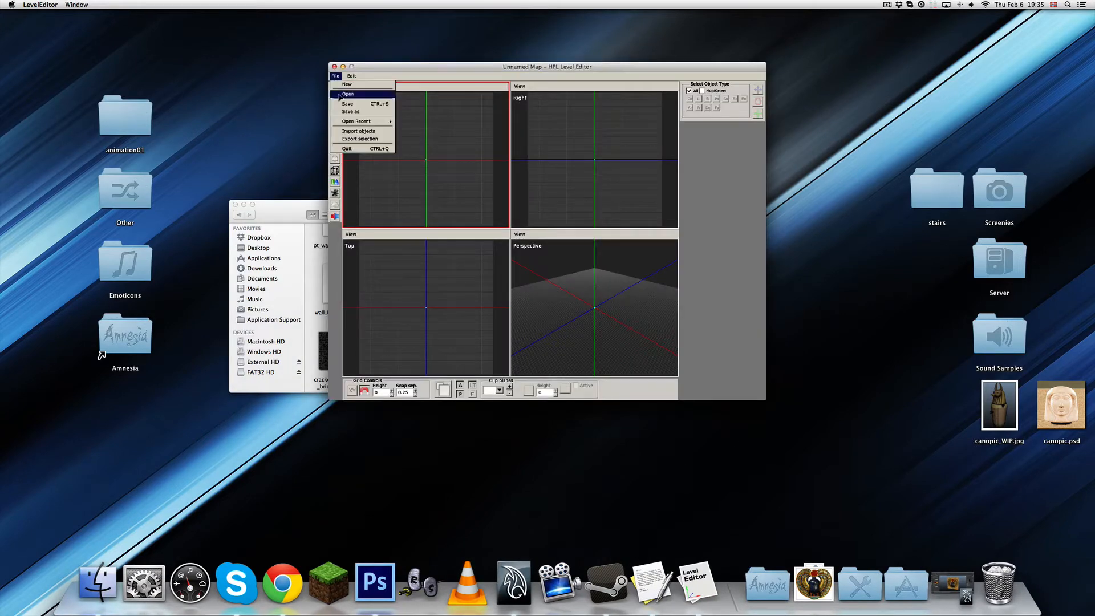
{"action": "left_click", "coordinate": [408, 76]}
{"action": "left_click", "coordinate": [336, 147]}
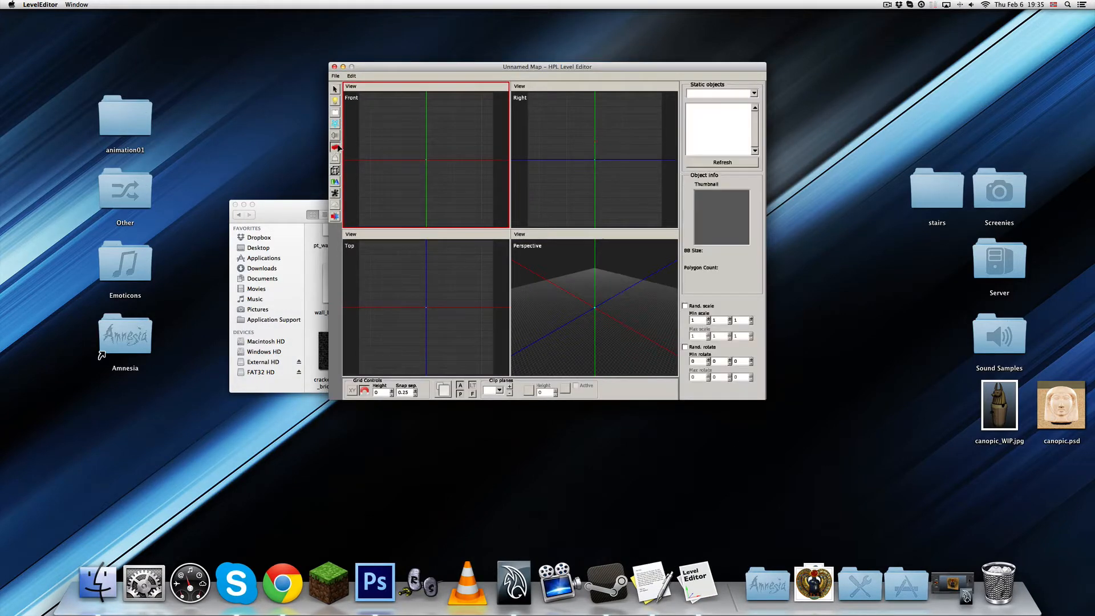
{"action": "left_click", "coordinate": [754, 94]}
{"action": "left_click", "coordinate": [716, 123]}
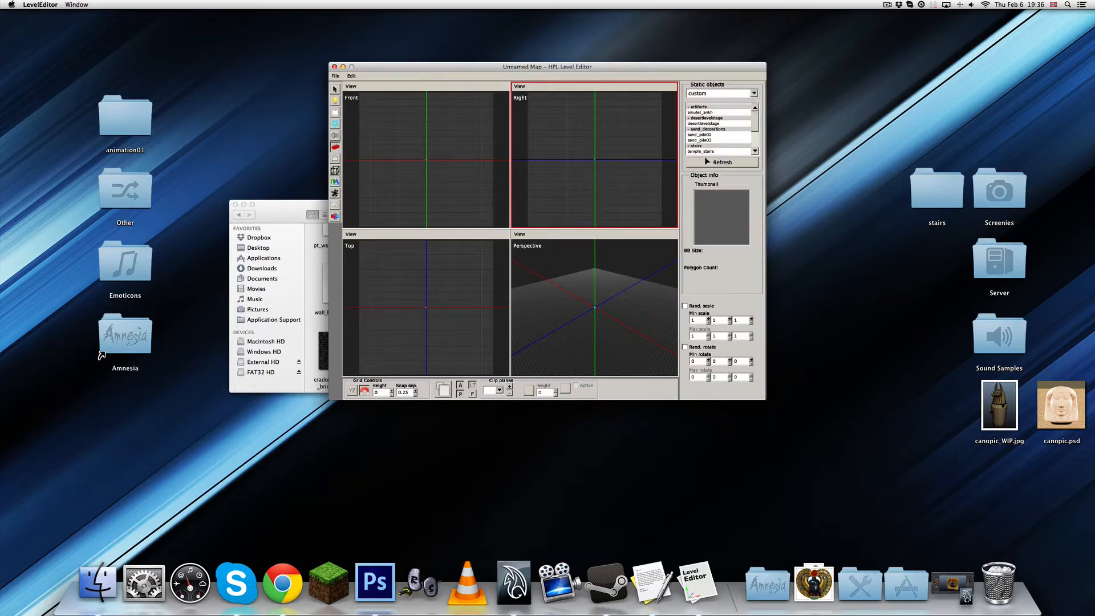
{"action": "scroll", "coordinate": [708, 140], "scroll_direction": "down", "scroll_amount": 5}
{"action": "left_click", "coordinate": [703, 140]}
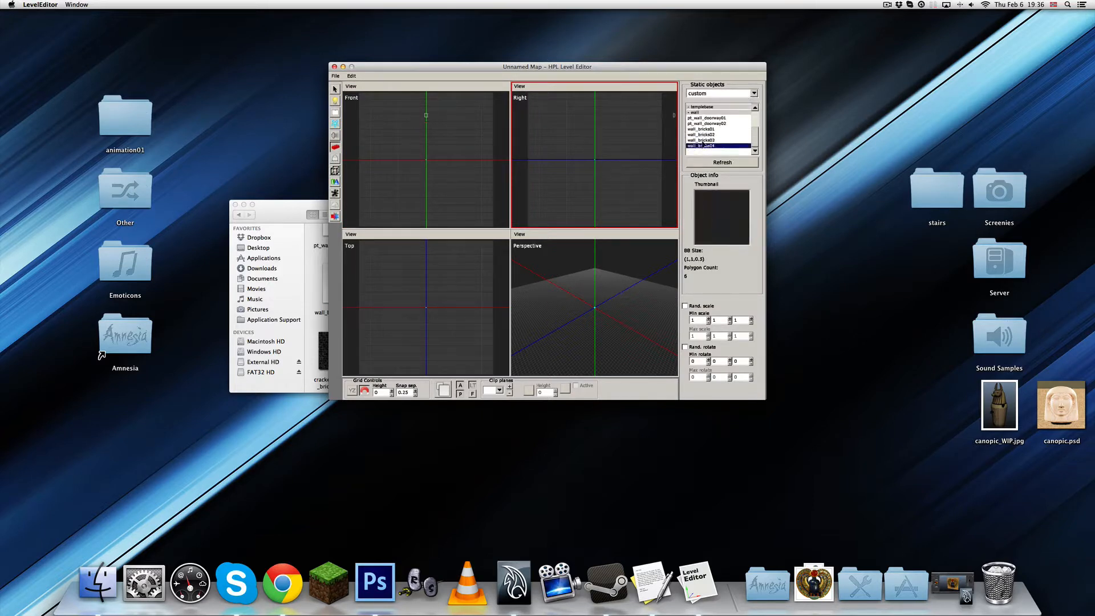
{"action": "left_click", "coordinate": [702, 140]}
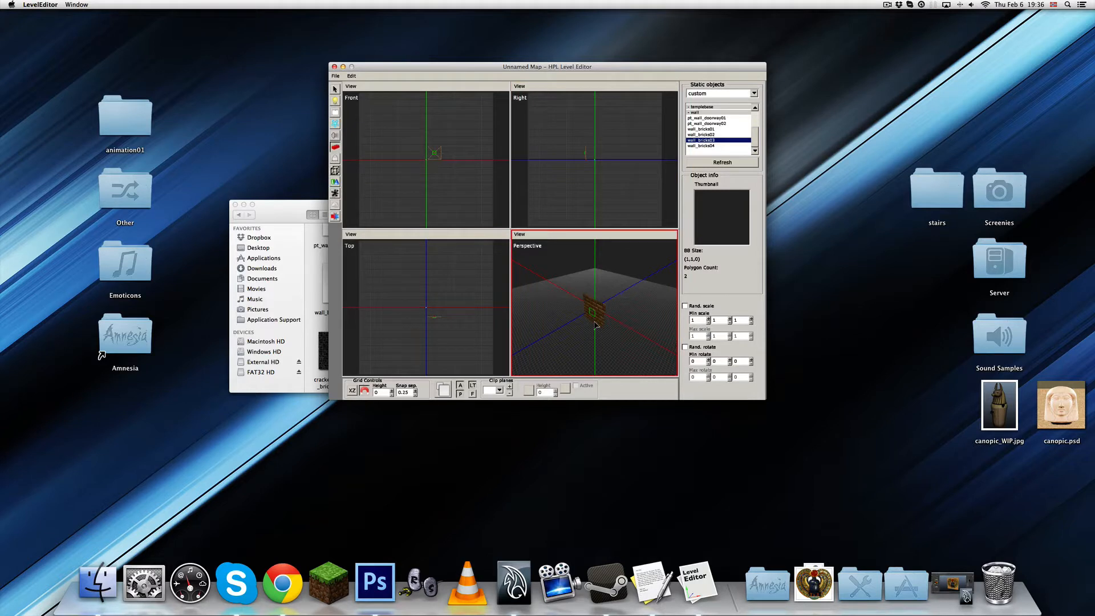
{"action": "left_click", "coordinate": [595, 326]}
{"action": "scroll", "coordinate": [617, 327], "scroll_direction": "up", "scroll_amount": 6}
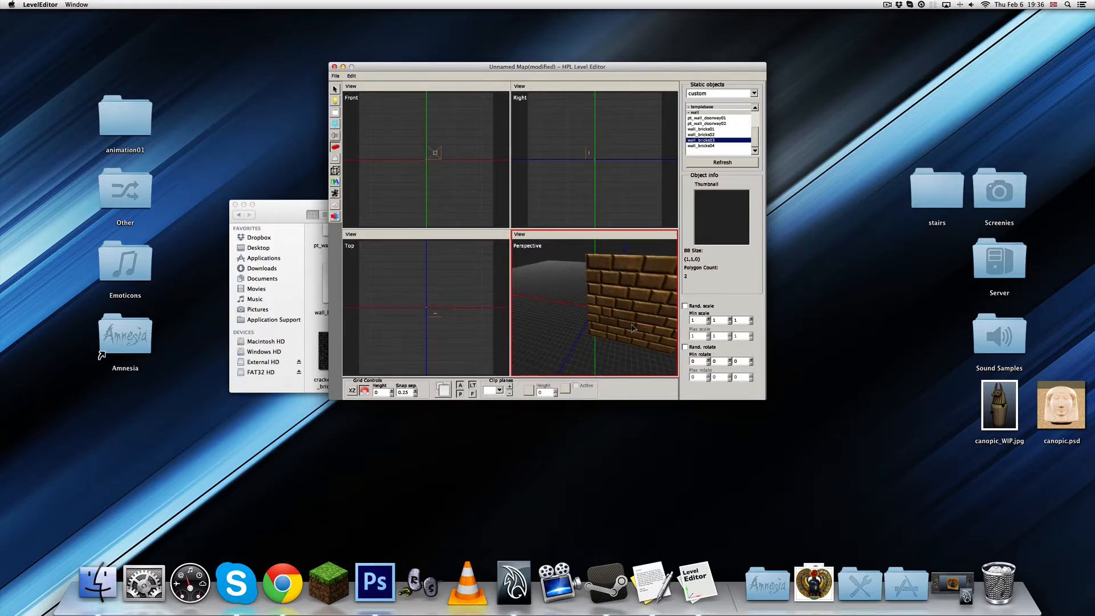
Open test3.map, discarding the unsaved map, and activate the static objects tool.
{"action": "left_click", "coordinate": [335, 76]}
{"action": "left_click", "coordinate": [345, 84]}
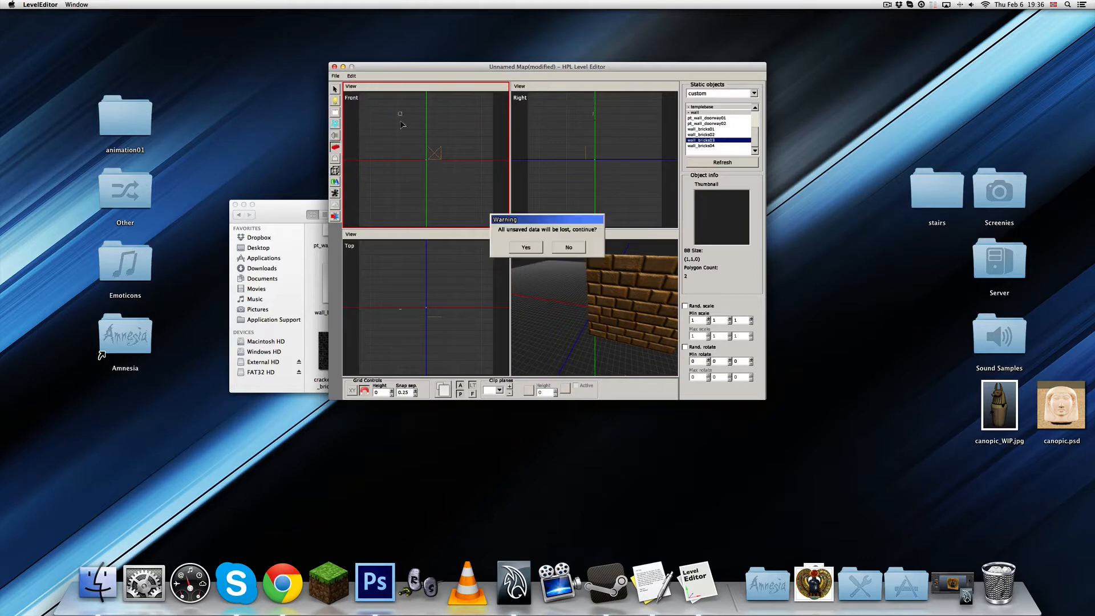
{"action": "left_click", "coordinate": [526, 247]}
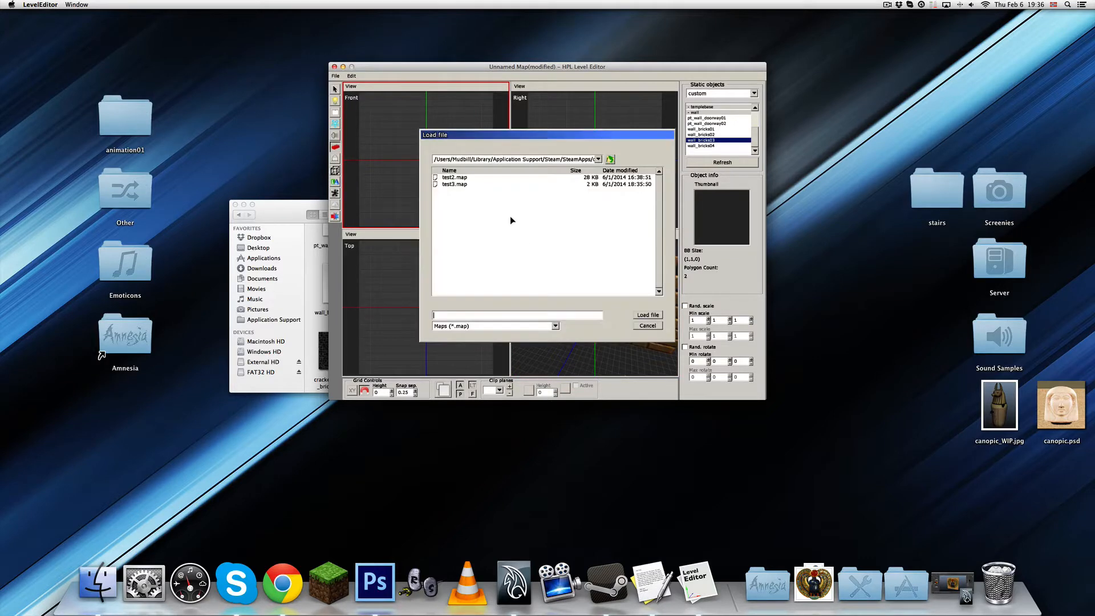
{"action": "double_click", "coordinate": [456, 184]}
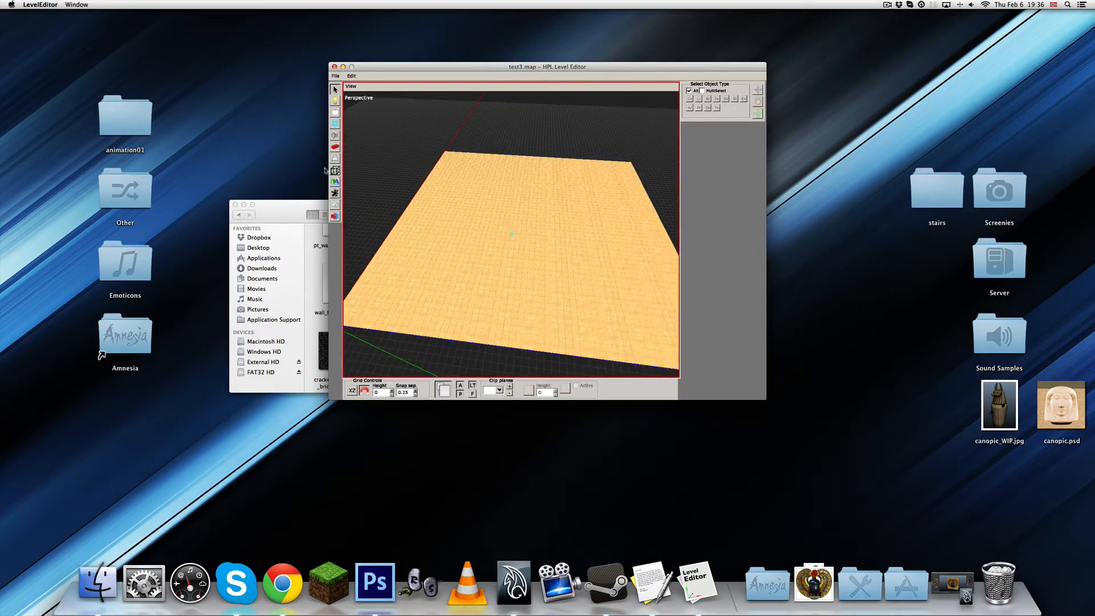
{"action": "left_click", "coordinate": [335, 148]}
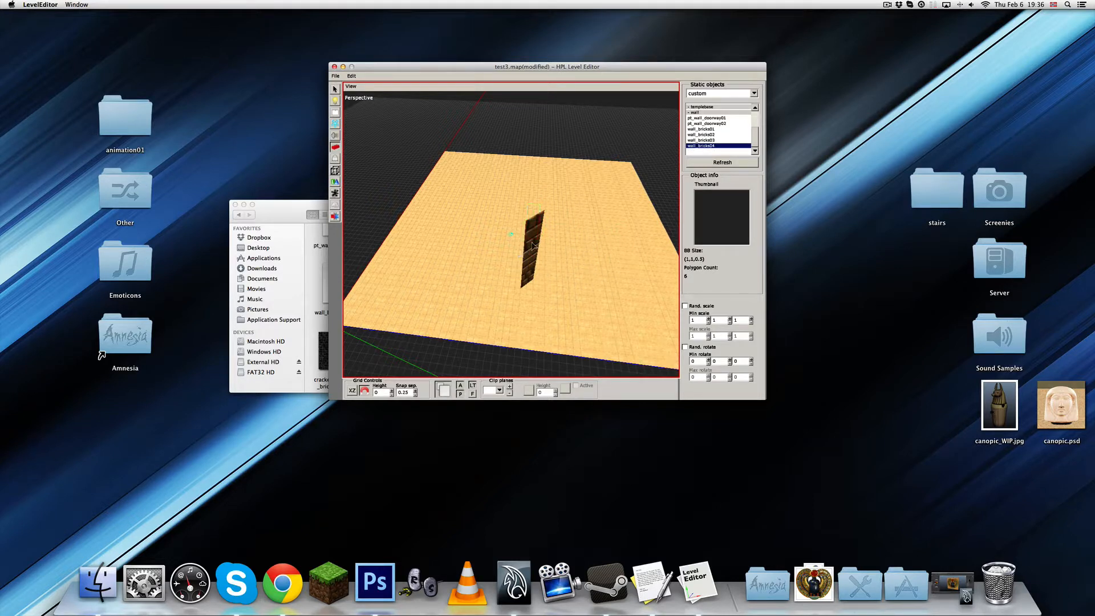
Place a row of wall_bricks04 segments side by side along the floor plane's edge, starting at the corner.
{"action": "left_click_drag", "start_coordinate": [553, 249], "coordinate": [437, 244], "text": "alt"}
{"action": "middle_click_drag", "start_coordinate": [437, 244], "coordinate": [510, 326], "text": "alt"}
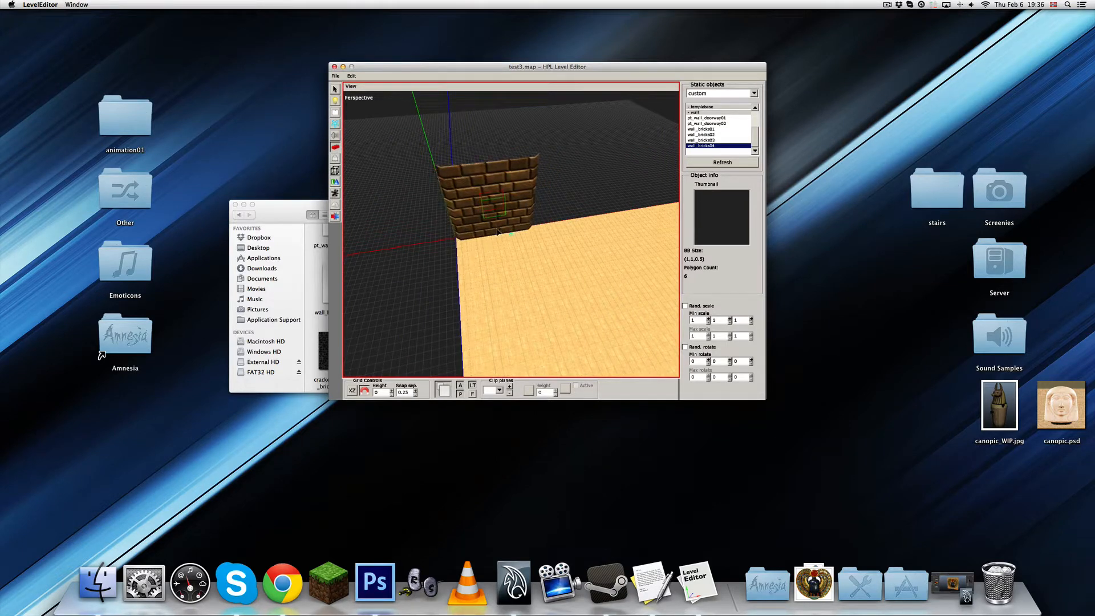
{"action": "left_click", "coordinate": [498, 234]}
{"action": "middle_click_drag", "start_coordinate": [566, 222], "coordinate": [502, 253], "text": "alt"}
{"action": "left_click", "coordinate": [560, 256]}
{"action": "mouse_move", "coordinate": [562, 256]}
{"action": "left_mouse_down", "text": "alt"}
{"action": "mouse_move", "coordinate": [562, 191]}
{"action": "mouse_move", "coordinate": [590, 196]}
{"action": "mouse_move", "coordinate": [604, 233]}
{"action": "mouse_move", "coordinate": [588, 274]}
{"action": "mouse_move", "coordinate": [608, 272]}
{"action": "mouse_move", "coordinate": [598, 282]}
{"action": "mouse_move", "coordinate": [566, 275]}
{"action": "mouse_move", "coordinate": [567, 259]}
{"action": "mouse_move", "coordinate": [549, 251]}
{"action": "left_mouse_up", "text": "alt"}
Delete the middle wall_bricks04 segment and place wall_bricks03 in the gap it leaves.
{"action": "key", "text": "1"}
{"action": "left_click", "coordinate": [546, 243]}
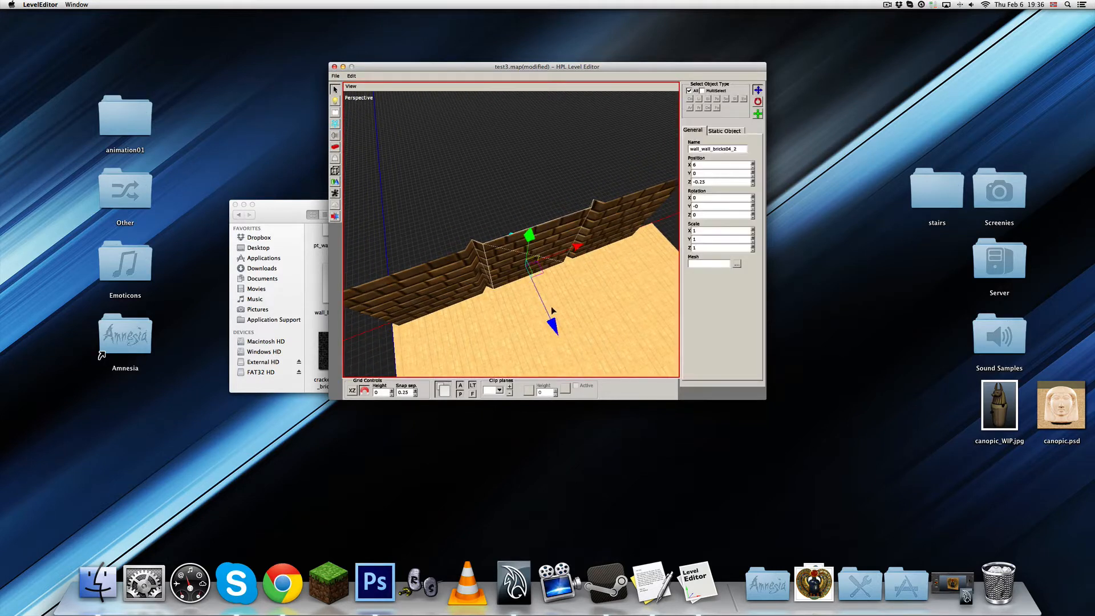
{"action": "key", "text": "Delete"}
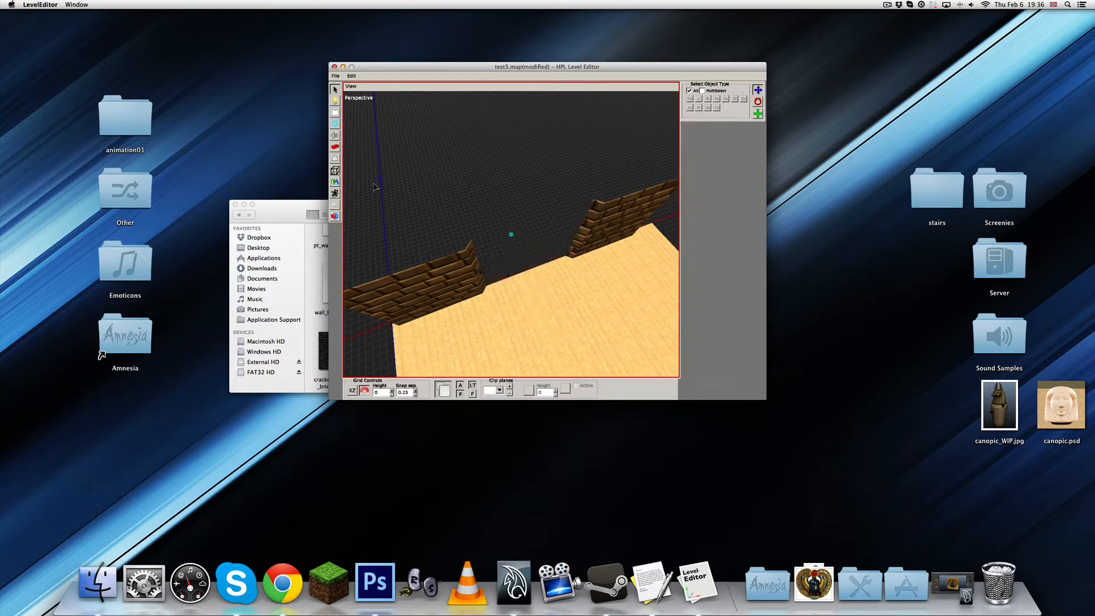
{"action": "left_click", "coordinate": [336, 148]}
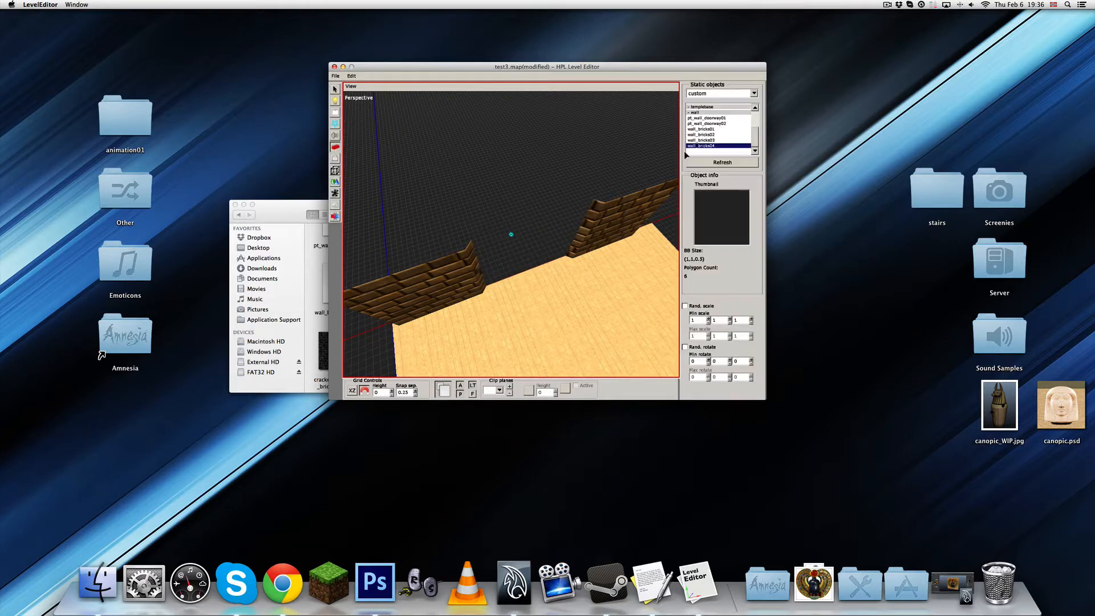
{"action": "left_click", "coordinate": [527, 267]}
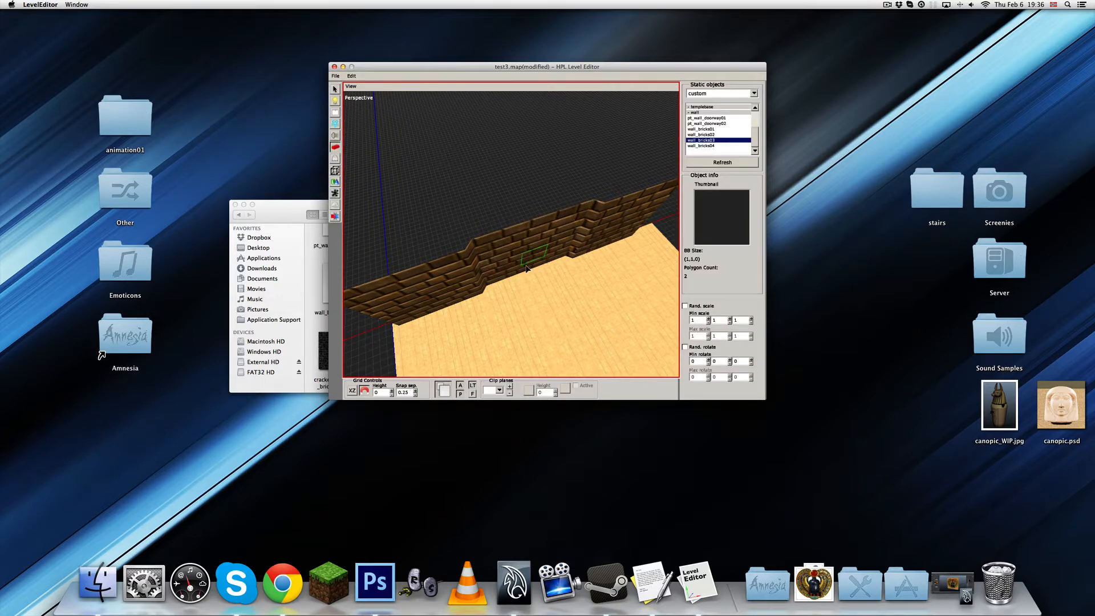
Duplicate the corner wall_bricks04 segment, rotate the copy 90 degrees about Y, and move it to X -0.25, Z 2 on the adjacent floor edge.
{"action": "left_click_drag", "start_coordinate": [531, 187], "coordinate": [583, 236], "text": "alt"}
{"action": "middle_click_drag", "start_coordinate": [583, 237], "coordinate": [508, 211], "text": "alt"}
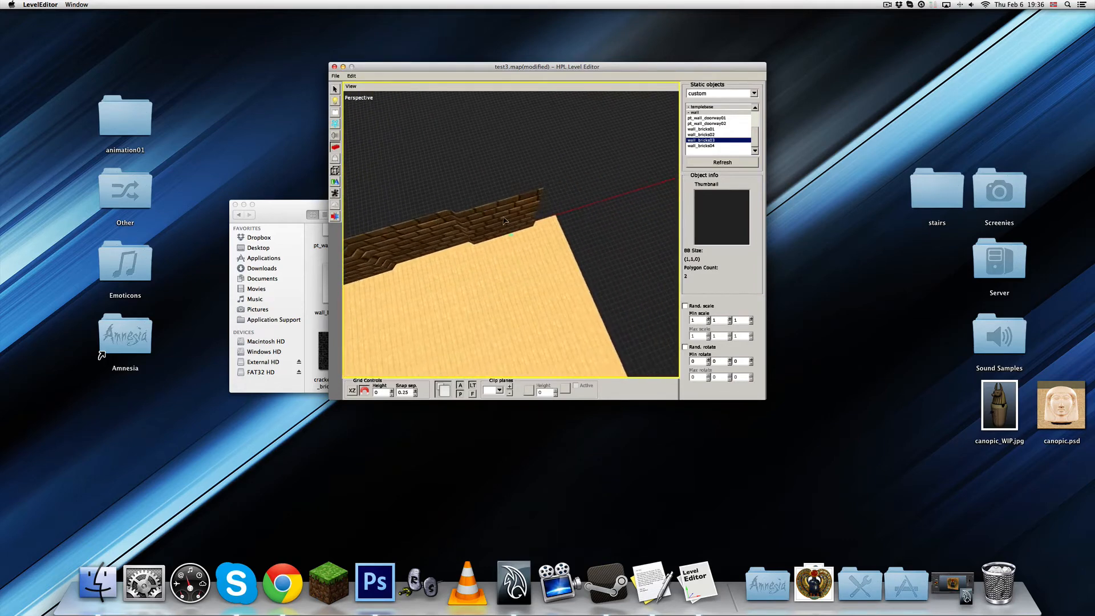
{"action": "left_click_drag", "start_coordinate": [508, 211], "coordinate": [534, 205], "text": "alt"}
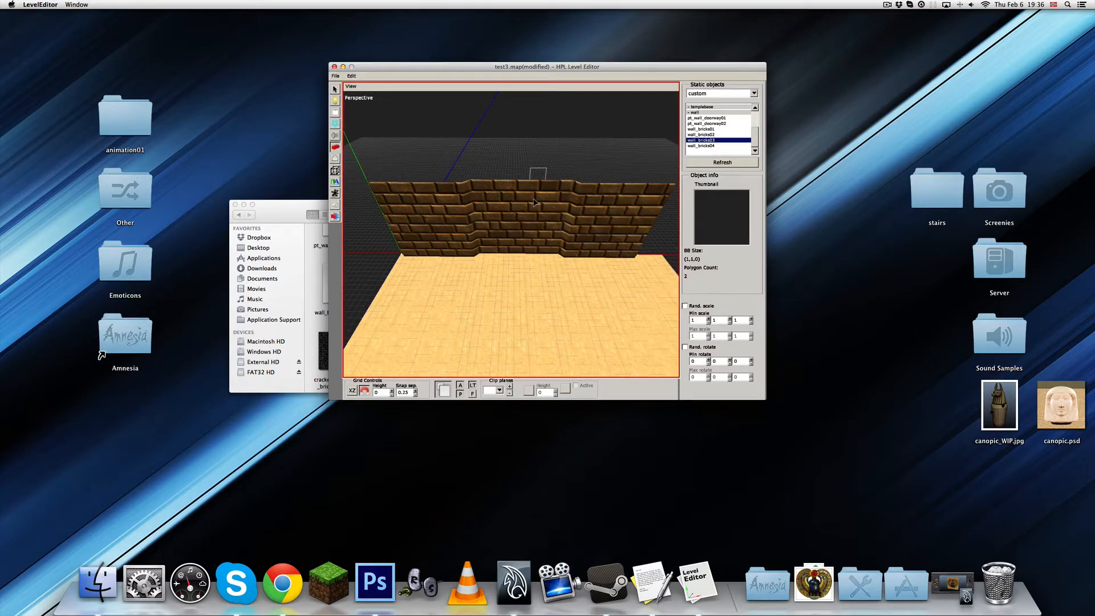
{"action": "mouse_move", "coordinate": [546, 208]}
{"action": "left_mouse_down", "text": "alt"}
{"action": "mouse_move", "coordinate": [563, 236]}
{"action": "mouse_move", "coordinate": [598, 241]}
{"action": "mouse_move", "coordinate": [527, 250]}
{"action": "mouse_move", "coordinate": [536, 194]}
{"action": "left_mouse_up", "text": "alt"}
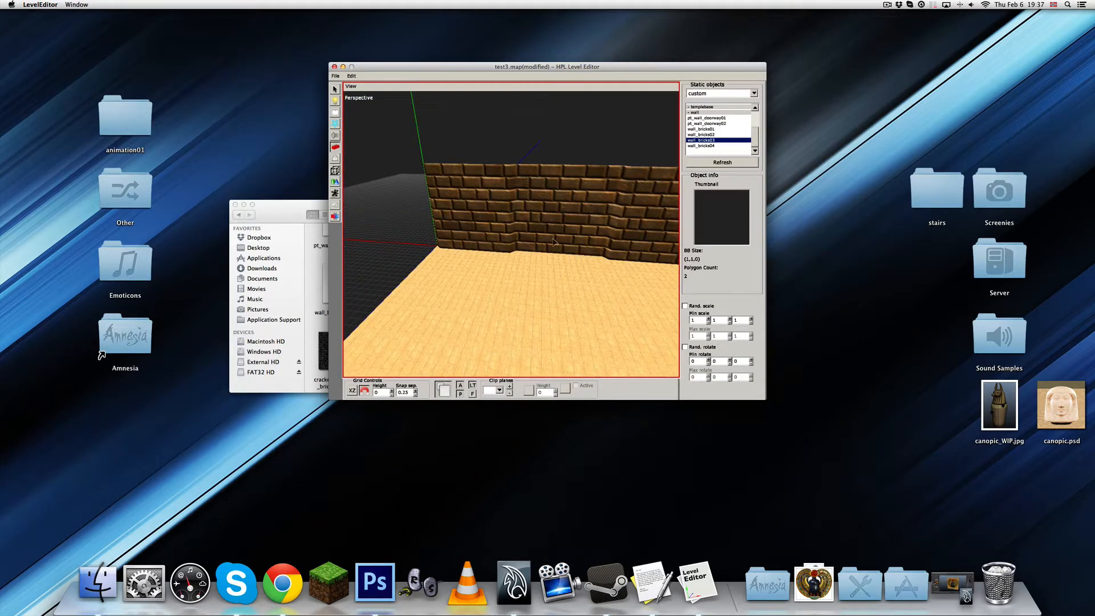
{"action": "left_click_drag", "start_coordinate": [553, 242], "coordinate": [528, 301], "text": "alt"}
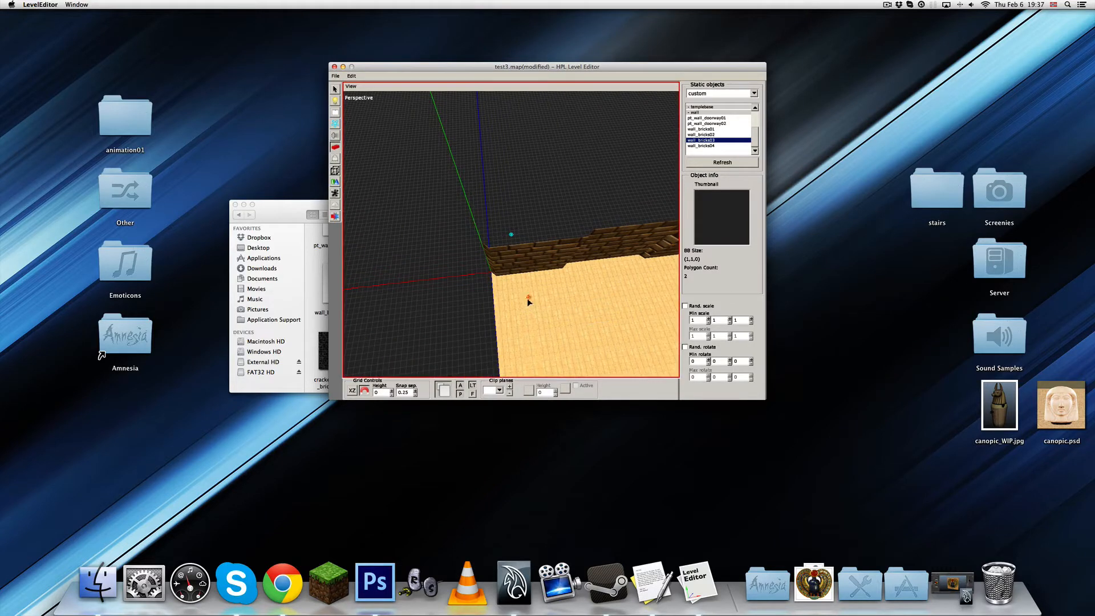
{"action": "left_click", "coordinate": [512, 279]}
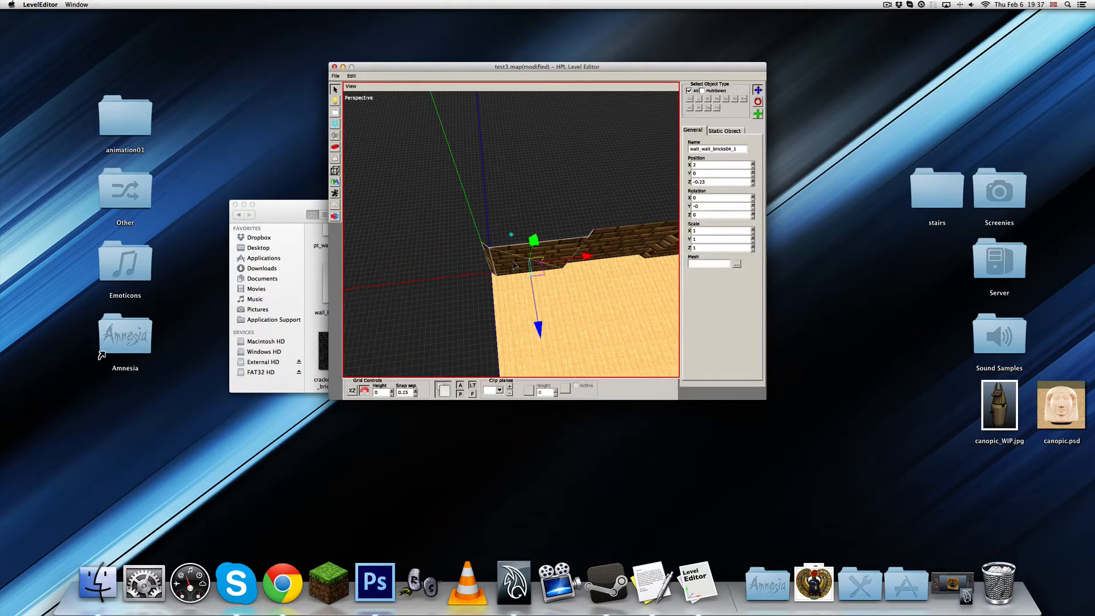
{"action": "left_click_drag", "start_coordinate": [501, 334], "coordinate": [567, 342]}
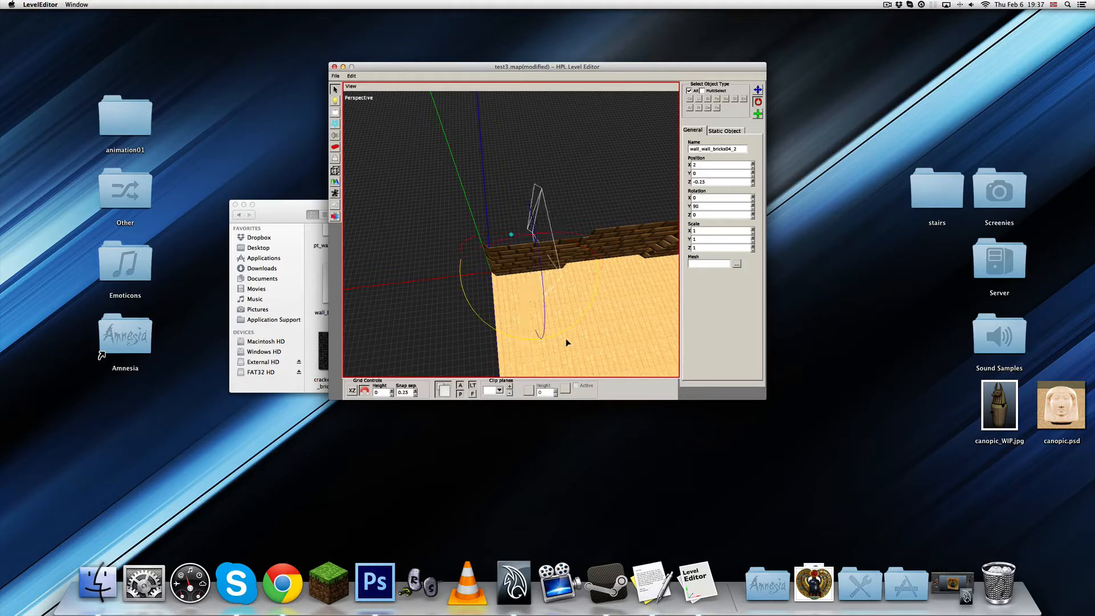
{"action": "left_click_drag", "start_coordinate": [537, 271], "coordinate": [491, 280]}
{"action": "left_click", "coordinate": [514, 179]}
{"action": "scroll", "coordinate": [496, 251], "scroll_direction": "up", "scroll_amount": 3}
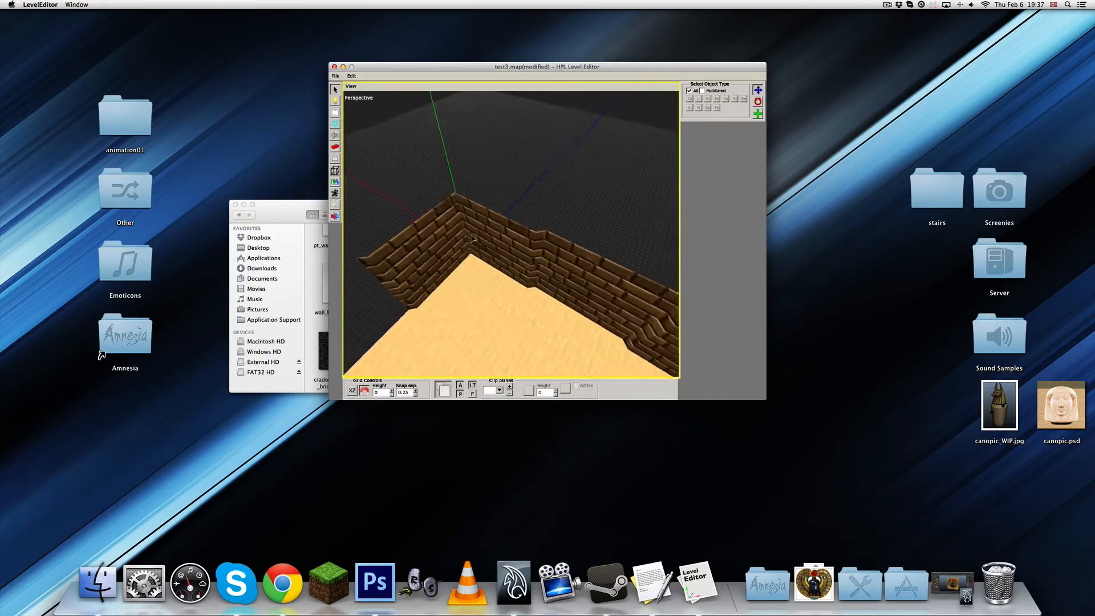
Move the wall_bricks03 segment along its wall to X 2 at the corner.
{"action": "middle_click_drag", "start_coordinate": [463, 240], "coordinate": [535, 265], "text": "alt"}
{"action": "left_click_drag", "start_coordinate": [535, 265], "coordinate": [593, 235], "text": "alt"}
{"action": "scroll", "coordinate": [551, 244], "scroll_direction": "down", "scroll_amount": 2}
{"action": "left_click", "coordinate": [595, 234]}
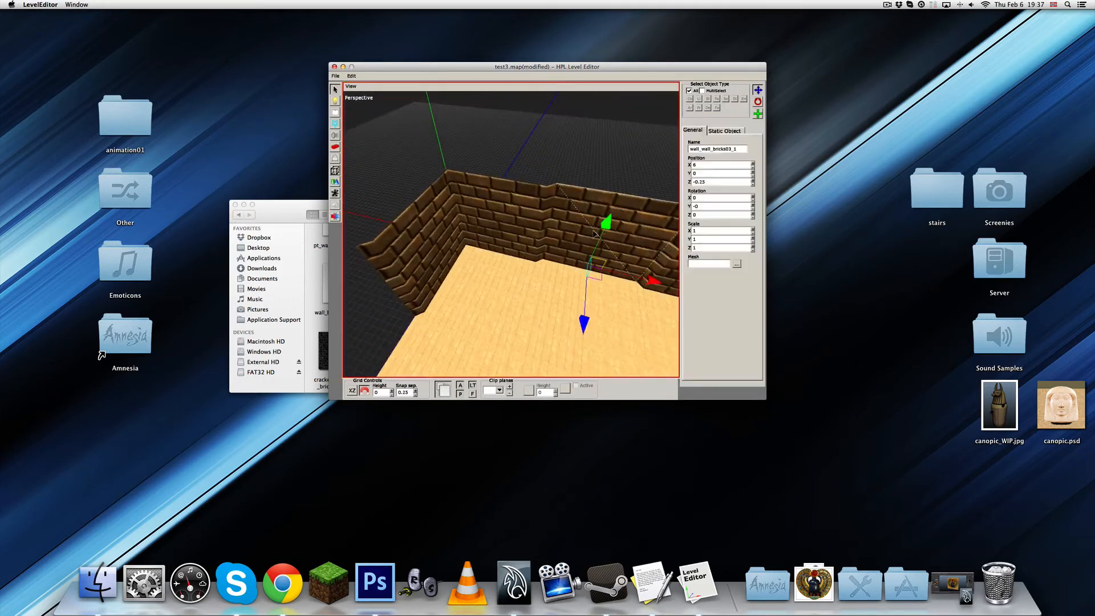
{"action": "left_click_drag", "start_coordinate": [651, 281], "coordinate": [559, 276]}
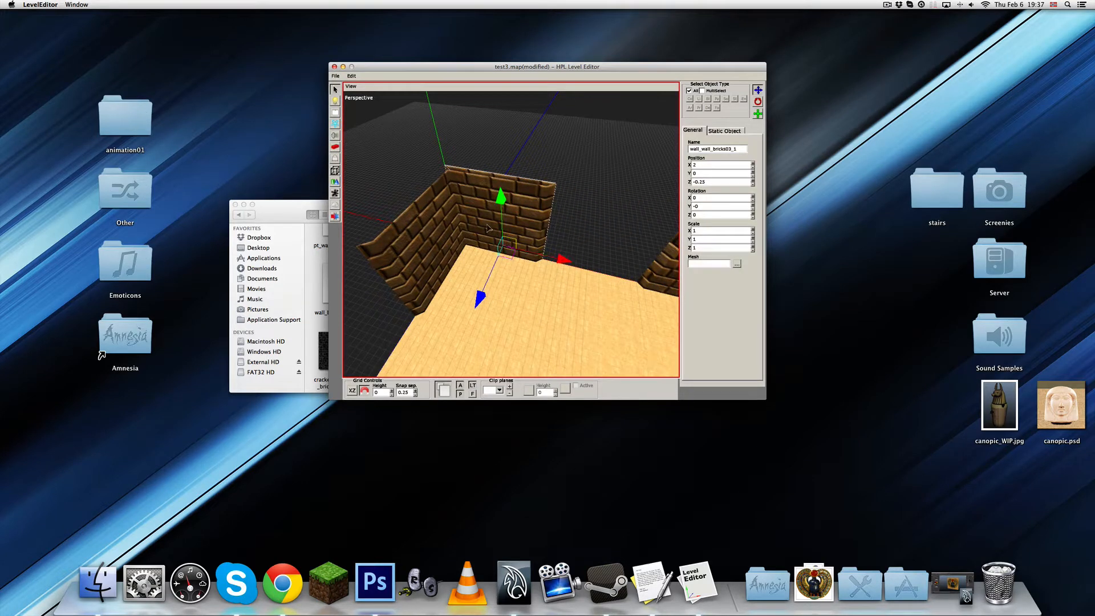
{"action": "left_click", "coordinate": [486, 228]}
Duplicate the corner wall_bricks03 segment, rotate the copy 90 degrees about Y, and move it onto the adjacent floor edge at the corner.
{"action": "left_click", "coordinate": [412, 216]}
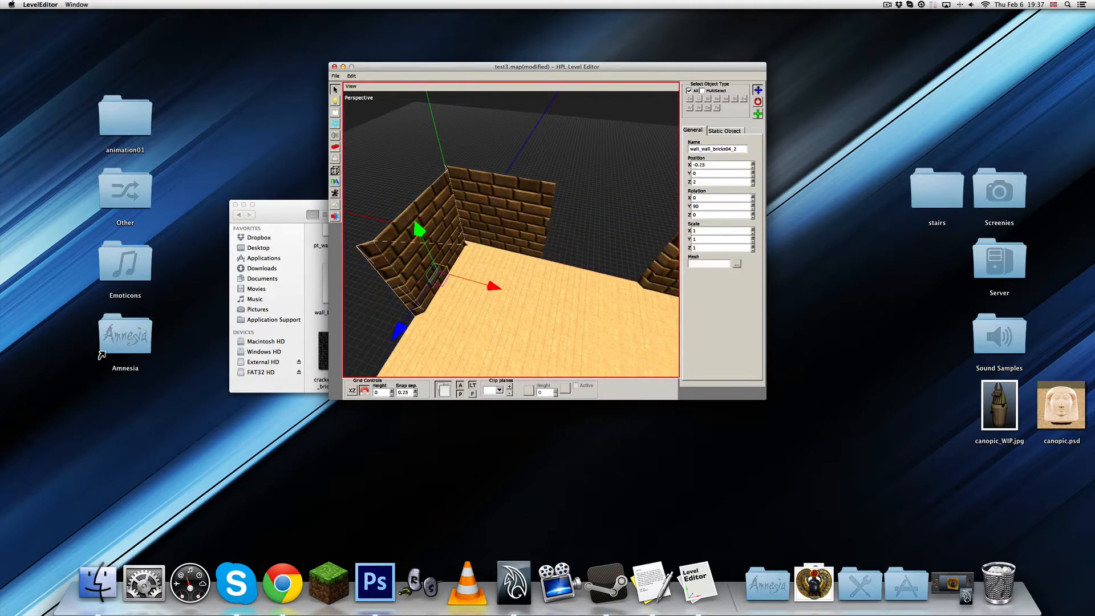
{"action": "left_click", "coordinate": [485, 245]}
{"action": "key", "text": "r"}
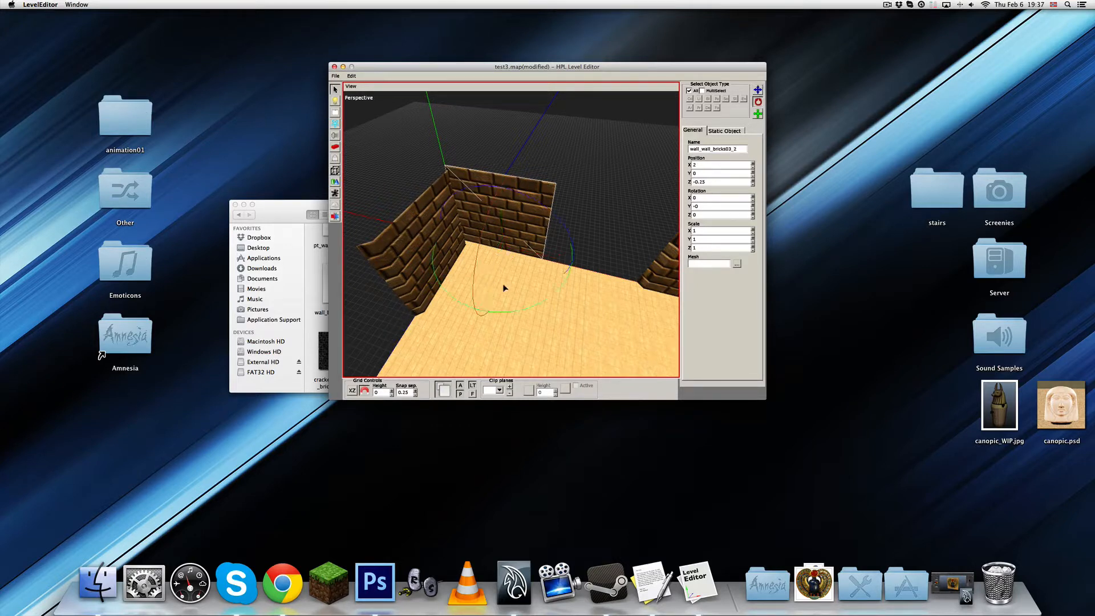
{"action": "left_click_drag", "start_coordinate": [510, 314], "coordinate": [576, 308]}
{"action": "key", "text": "t"}
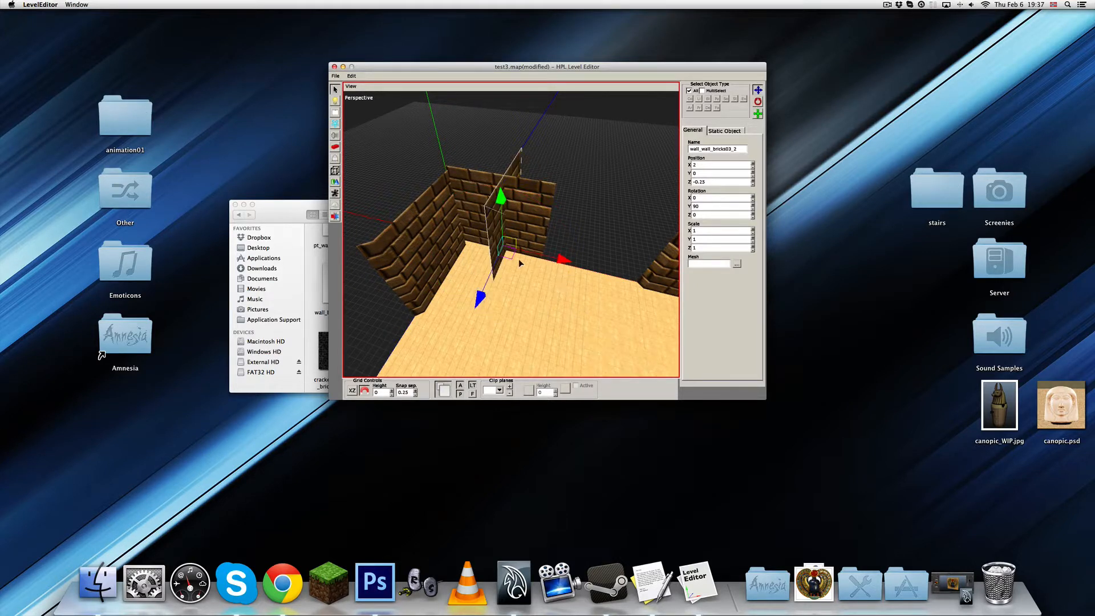
{"action": "left_click_drag", "start_coordinate": [559, 260], "coordinate": [384, 265]}
{"action": "key", "text": "ctrl+d"}
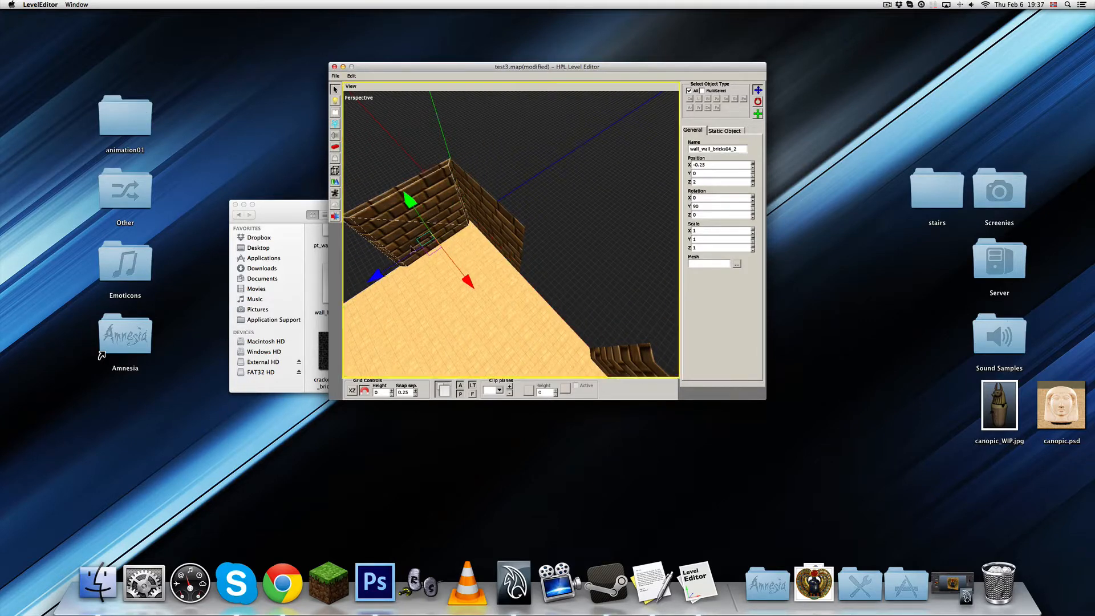
Move the rotated wall_bricks04 segment to Z 6 and the remaining unrotated one to X 6, next to the corner wall_bricks03 segments.
{"action": "middle_click_drag", "start_coordinate": [413, 249], "coordinate": [479, 220], "text": "alt"}
{"action": "left_click_drag", "start_coordinate": [441, 243], "coordinate": [365, 291]}
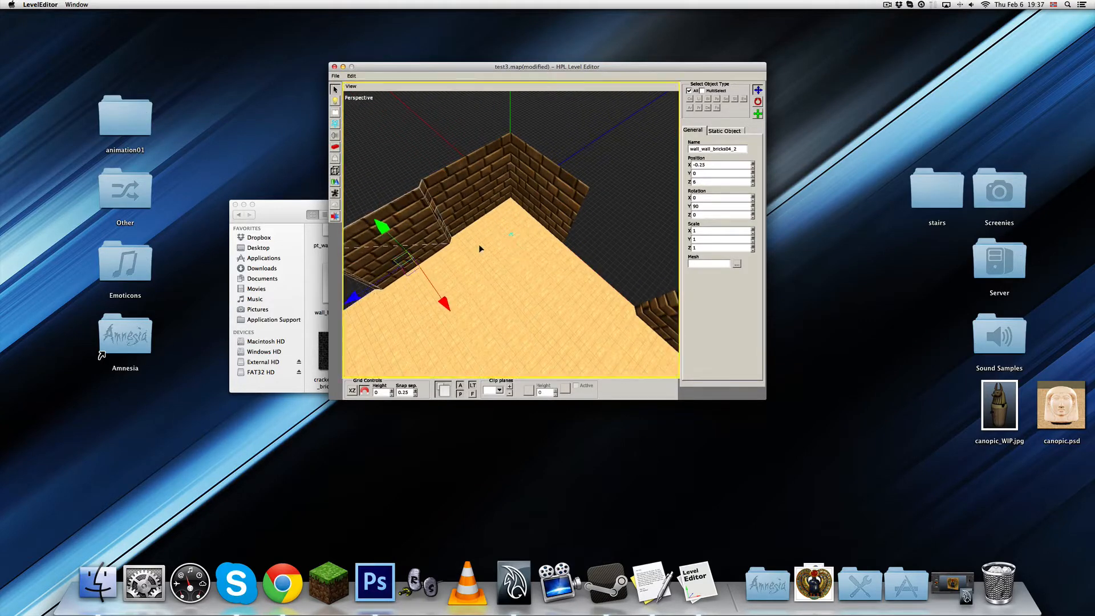
{"action": "left_click_drag", "start_coordinate": [478, 245], "coordinate": [511, 235], "text": "alt"}
{"action": "left_click", "coordinate": [578, 219]}
{"action": "left_click_drag", "start_coordinate": [660, 219], "coordinate": [682, 266]}
Duplicate both corner wall_bricks03 segments past the wall_bricks04 segments, placing the unrotated copy at X 10 and the rotated copy on its own wall.
{"action": "left_click", "coordinate": [540, 164]}
{"action": "middle_click_drag", "start_coordinate": [615, 243], "coordinate": [550, 223], "text": "alt"}
{"action": "left_click_drag", "start_coordinate": [620, 251], "coordinate": [640, 268]}
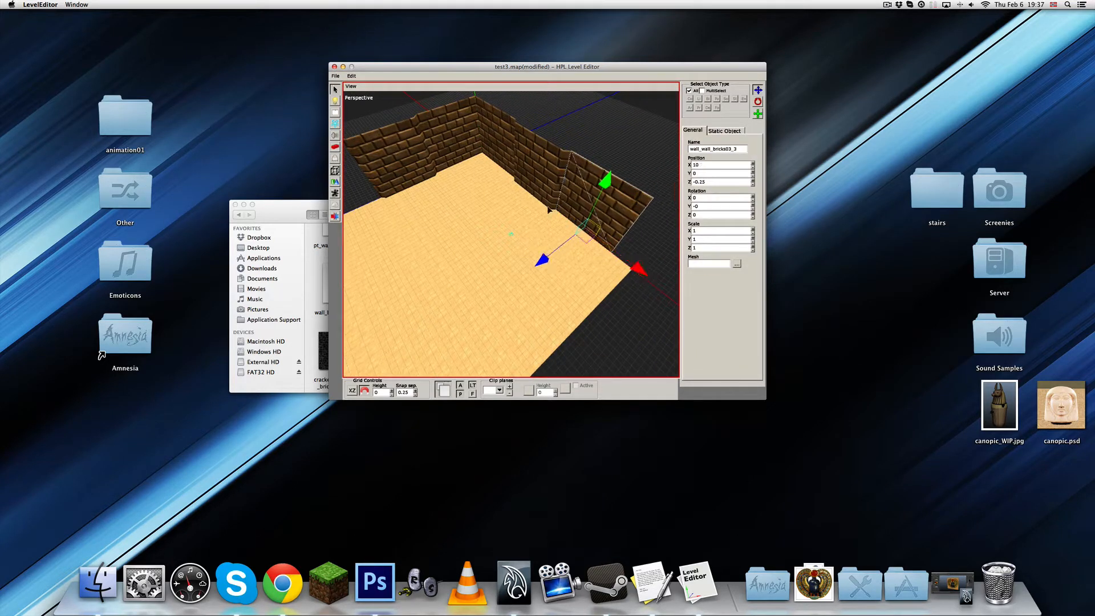
{"action": "left_click", "coordinate": [445, 142]}
{"action": "middle_click_drag", "start_coordinate": [446, 189], "coordinate": [536, 200], "text": "alt"}
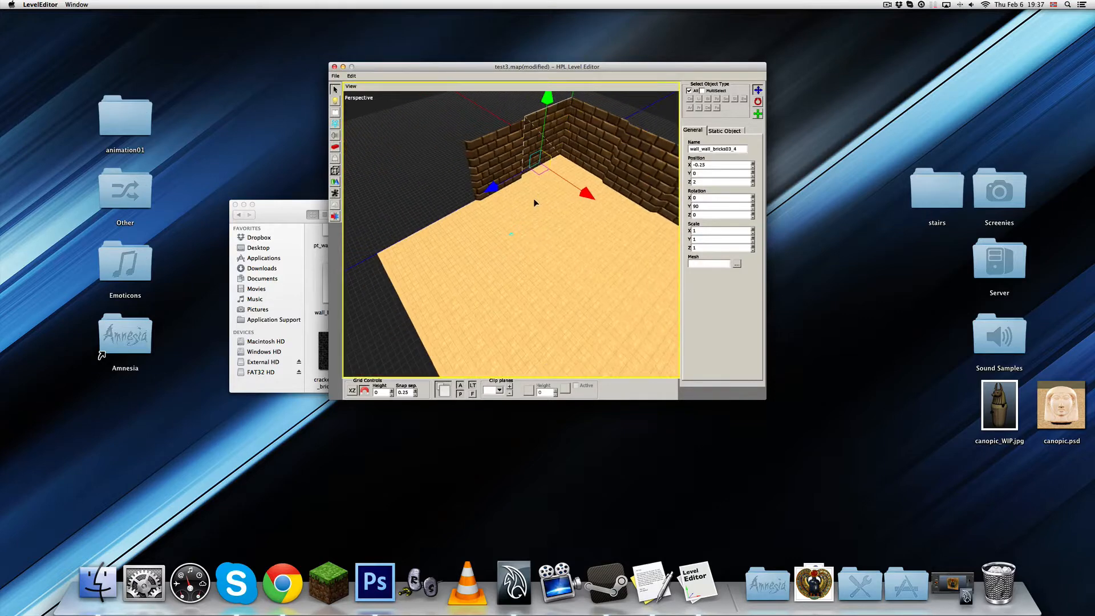
{"action": "left_click_drag", "start_coordinate": [488, 188], "coordinate": [391, 248]}
{"action": "left_click", "coordinate": [399, 165]}
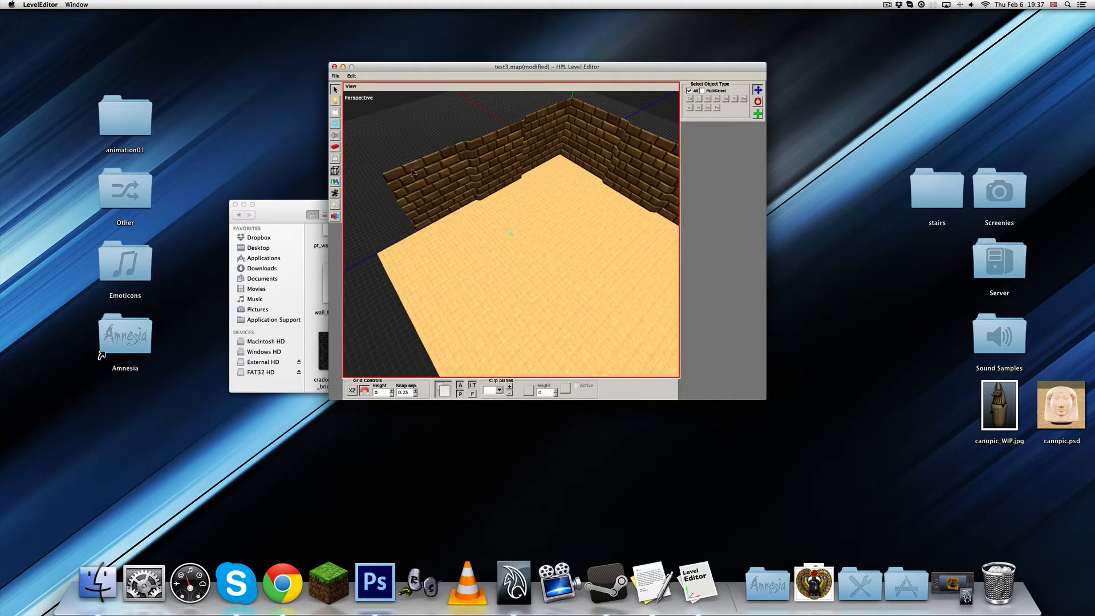
Duplicate both wall_bricks04 segments to the ends of their walls, the rotated copy at Z 14 and the other at X 14.
{"action": "middle_click_drag", "start_coordinate": [518, 178], "coordinate": [522, 203], "text": "alt"}
{"action": "left_click", "coordinate": [457, 158]}
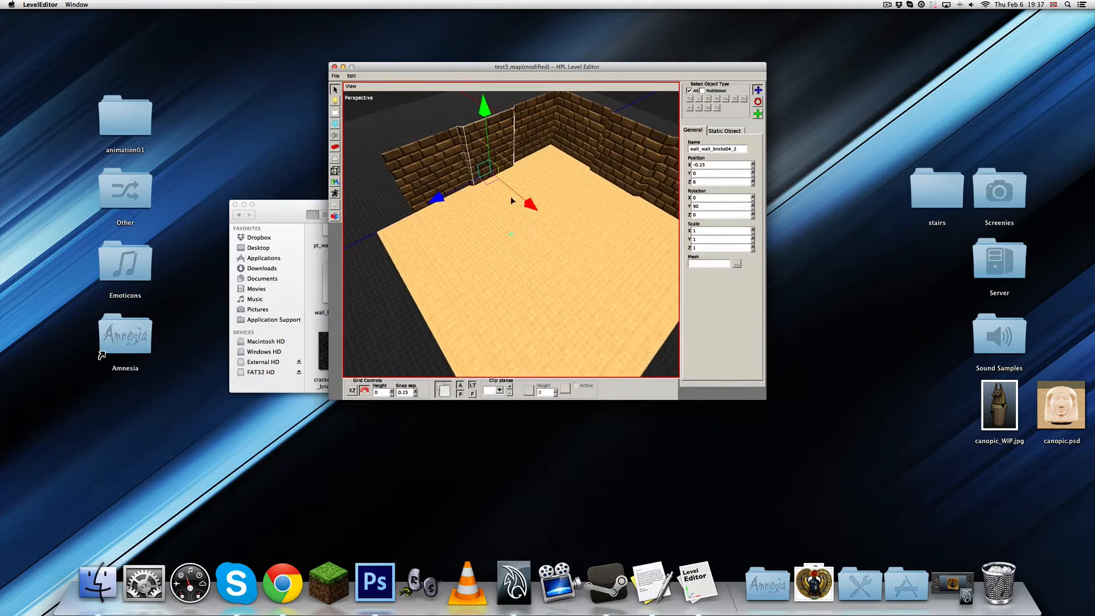
{"action": "left_click_drag", "start_coordinate": [478, 184], "coordinate": [434, 233]}
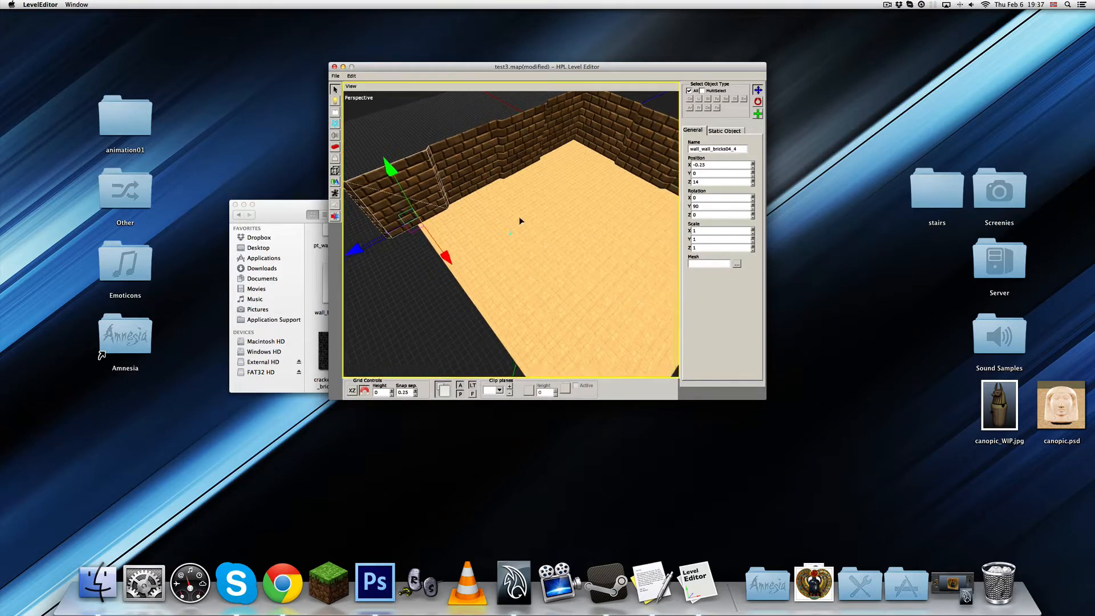
{"action": "left_click_drag", "start_coordinate": [520, 220], "coordinate": [533, 147], "text": "alt"}
{"action": "left_click", "coordinate": [567, 147]}
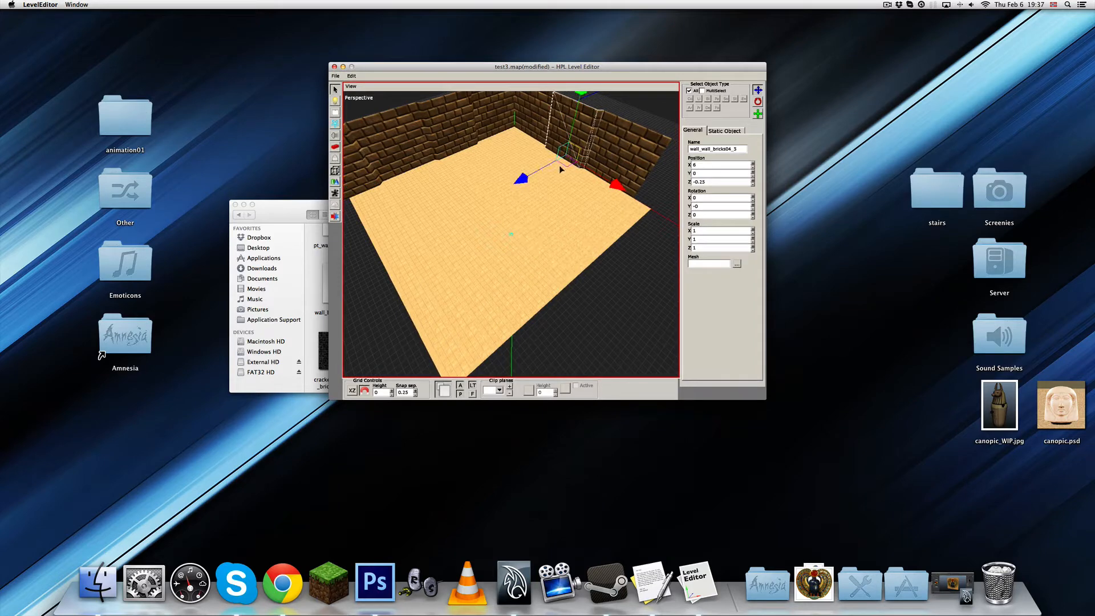
{"action": "left_click_drag", "start_coordinate": [613, 187], "coordinate": [676, 224]}
{"action": "middle_click_drag", "start_coordinate": [601, 203], "coordinate": [485, 203], "text": "alt"}
{"action": "left_click_drag", "start_coordinate": [568, 228], "coordinate": [657, 241]}
Scale the floor plane to 16 in Z so it reaches the end of the side wall.
{"action": "left_click", "coordinate": [475, 280]}
{"action": "left_click_drag", "start_coordinate": [474, 280], "coordinate": [478, 207], "text": "alt"}
{"action": "key", "text": "3"}
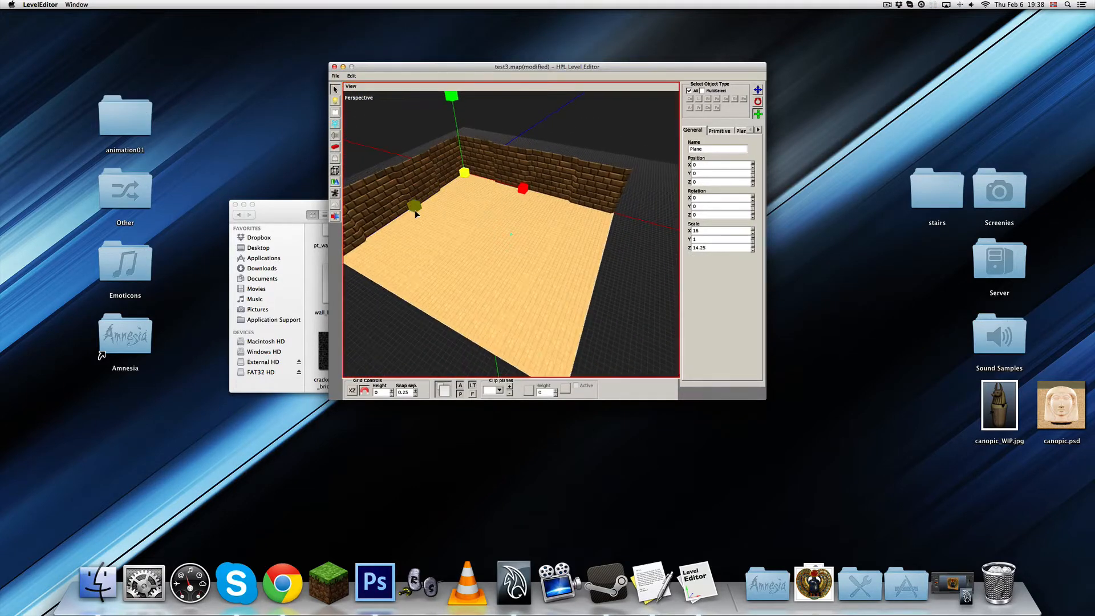
{"action": "middle_click_drag", "start_coordinate": [416, 208], "coordinate": [495, 203], "text": "alt"}
{"action": "left_click_drag", "start_coordinate": [459, 204], "coordinate": [448, 218]}
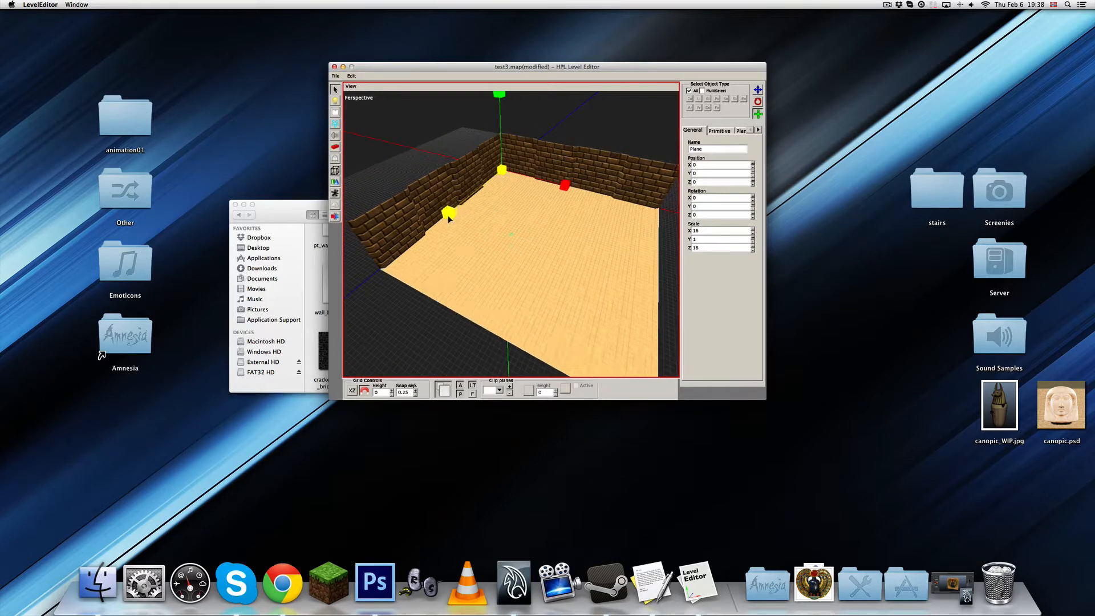
{"action": "left_click", "coordinate": [525, 289]}
{"action": "left_click", "coordinate": [526, 288]}
{"action": "left_click_drag", "start_coordinate": [526, 288], "coordinate": [552, 189], "text": "alt"}
{"action": "left_click", "coordinate": [548, 240]}
{"action": "left_click", "coordinate": [521, 154]}
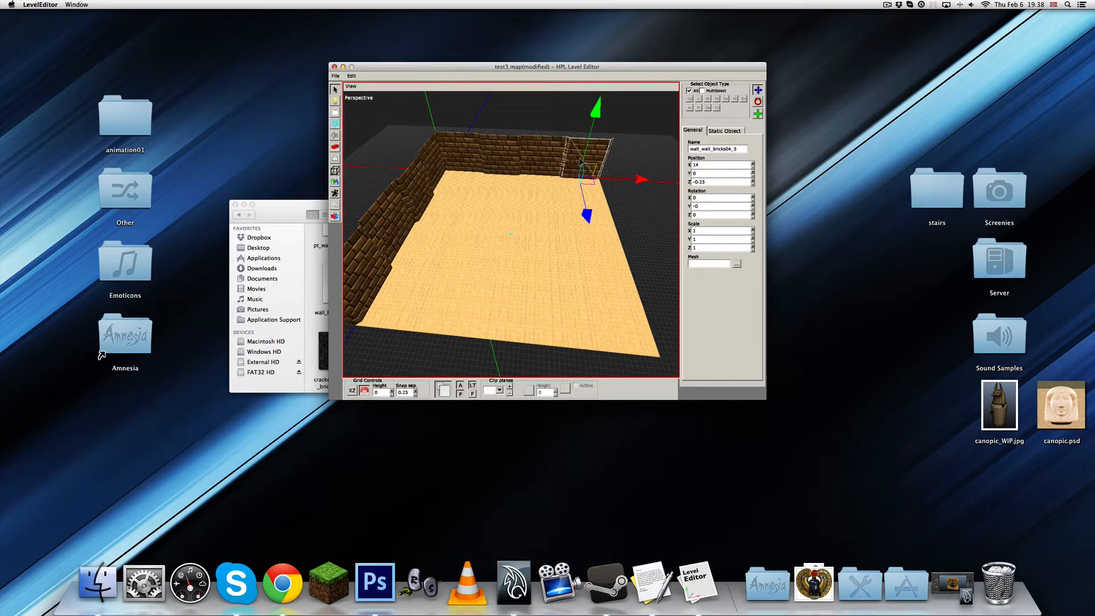
{"action": "left_click_drag", "start_coordinate": [545, 205], "coordinate": [565, 227], "text": "alt"}
{"action": "left_click", "coordinate": [495, 96]}
Duplicate the floor plane at Y 4 and rotate the copy 180 degrees about X to form a ceiling.
{"action": "left_click_drag", "start_coordinate": [506, 160], "coordinate": [507, 243], "text": "alt"}
{"action": "left_click", "coordinate": [507, 244]}
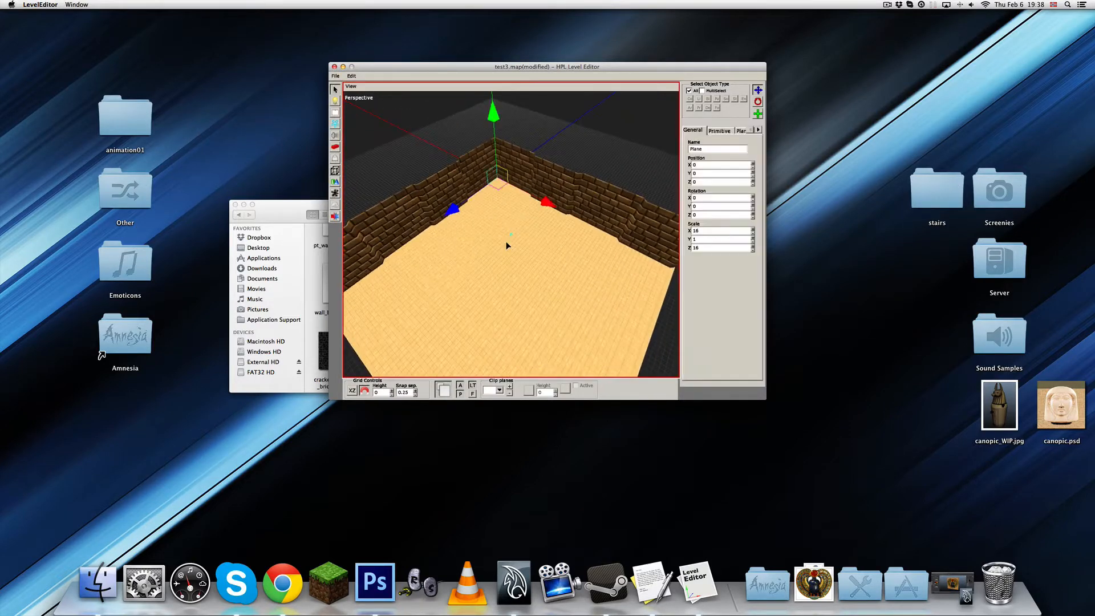
{"action": "scroll", "coordinate": [518, 235], "scroll_direction": "down", "scroll_amount": 3}
{"action": "left_click_drag", "start_coordinate": [497, 129], "coordinate": [494, 95]}
{"action": "key", "text": "e"}
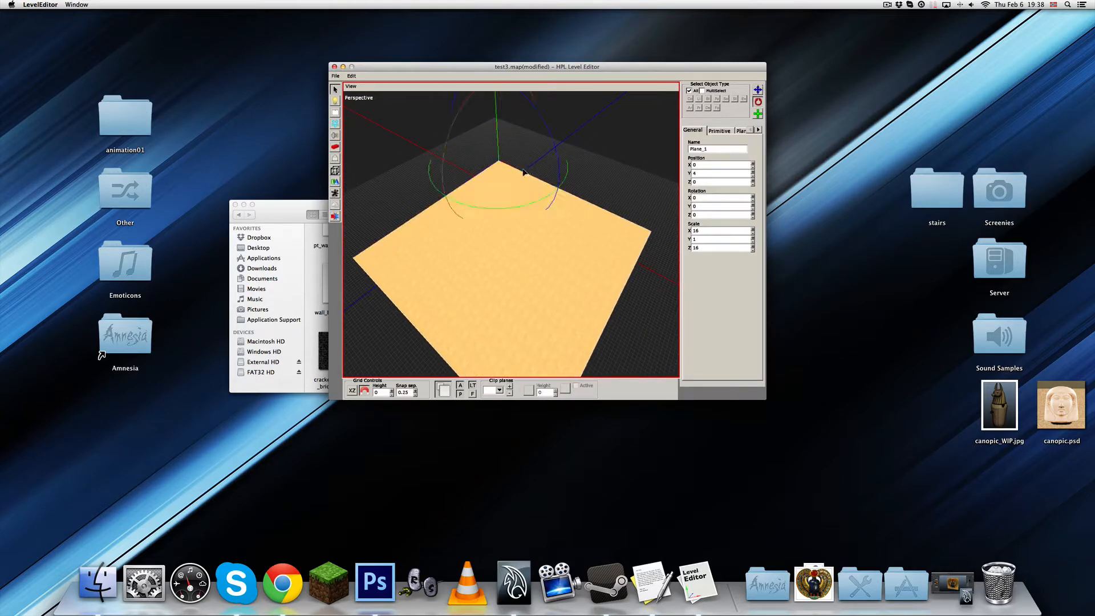
{"action": "left_click_drag", "start_coordinate": [449, 141], "coordinate": [410, 261]}
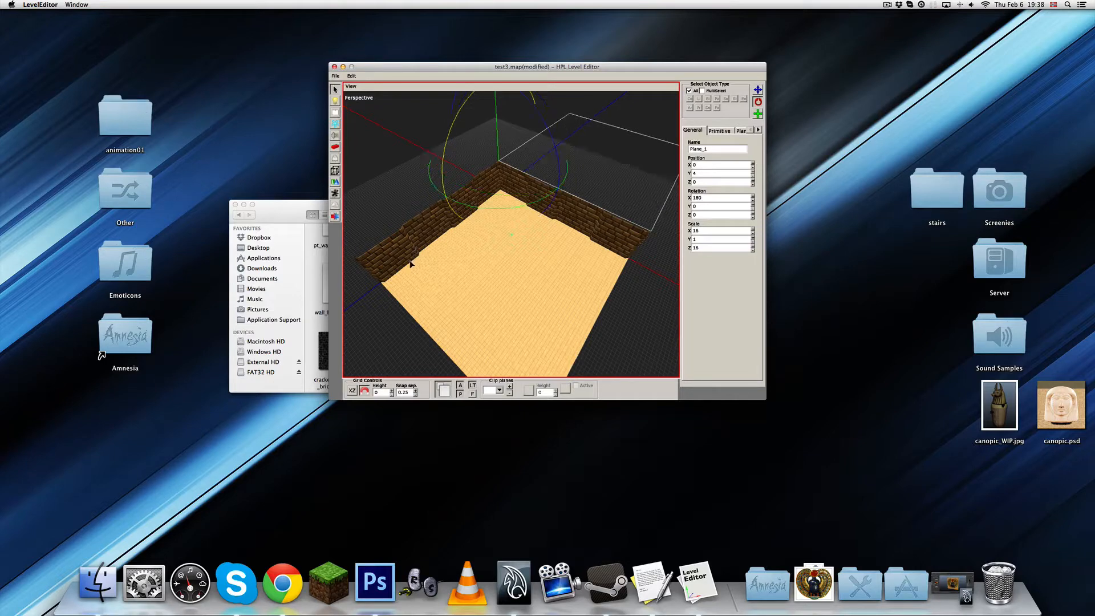
Move the flipped ceiling plane to Z 16 so it sits above the floor, and deselect it.
{"action": "key", "text": "w"}
{"action": "left_click_drag", "start_coordinate": [463, 188], "coordinate": [308, 291]}
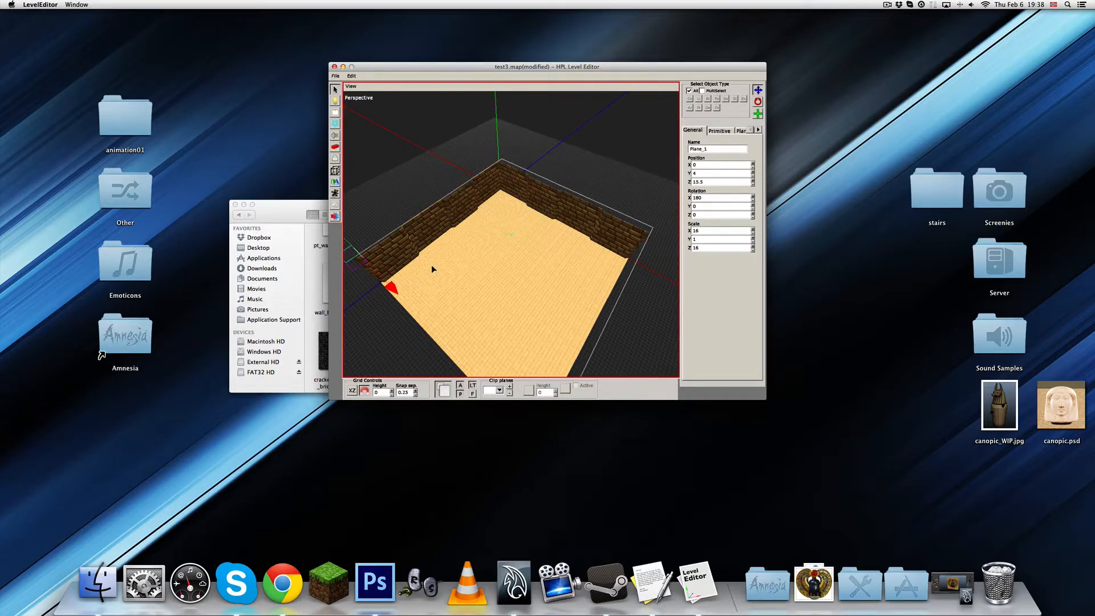
{"action": "left_click_drag", "start_coordinate": [433, 269], "coordinate": [465, 239], "text": "alt"}
{"action": "left_click_drag", "start_coordinate": [394, 250], "coordinate": [416, 177]}
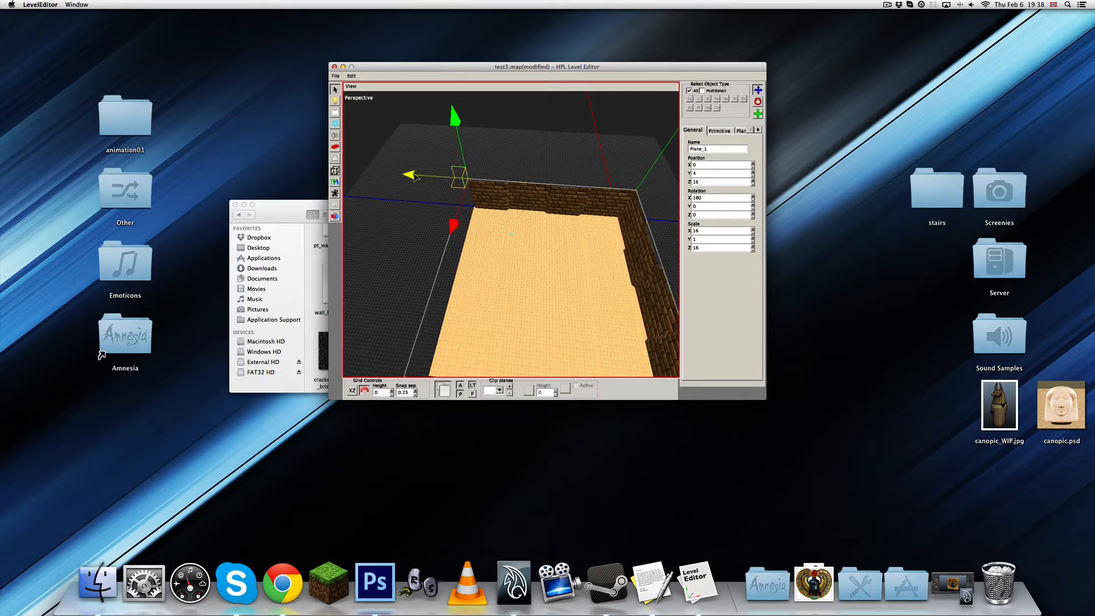
{"action": "left_click", "coordinate": [516, 160]}
Place a PlayerStart area on the floor near the corner where the two brick walls meet.
{"action": "left_click_drag", "start_coordinate": [516, 161], "coordinate": [431, 234], "text": "alt"}
{"action": "left_click", "coordinate": [335, 170]}
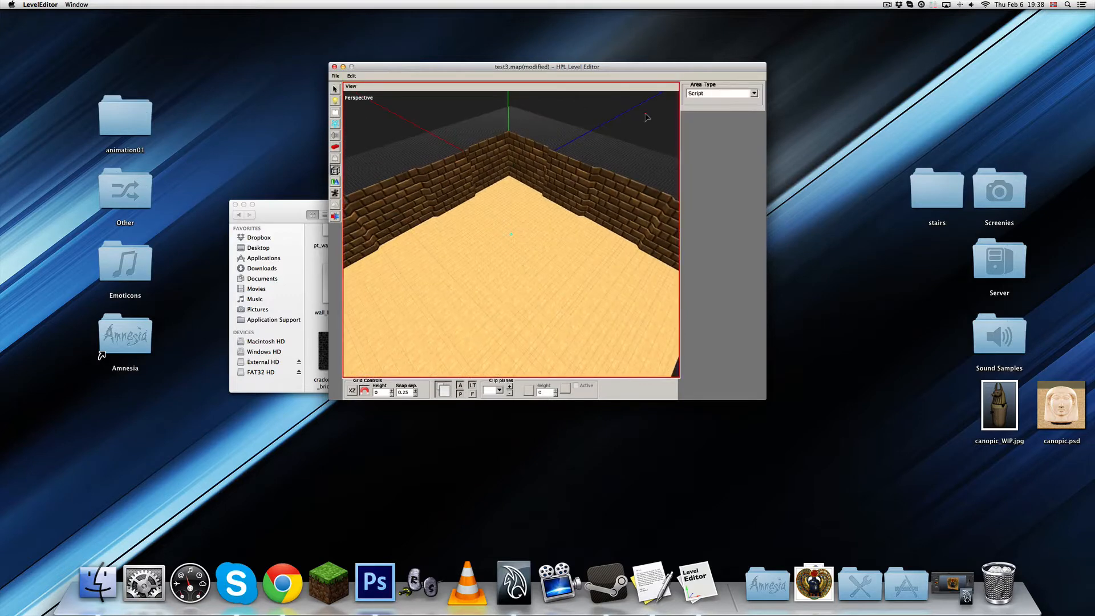
{"action": "left_click", "coordinate": [748, 97]}
{"action": "scroll", "coordinate": [720, 170], "scroll_direction": "down", "scroll_amount": 1}
{"action": "left_click", "coordinate": [708, 178]}
{"action": "left_click_drag", "start_coordinate": [478, 308], "coordinate": [510, 290], "text": "alt"}
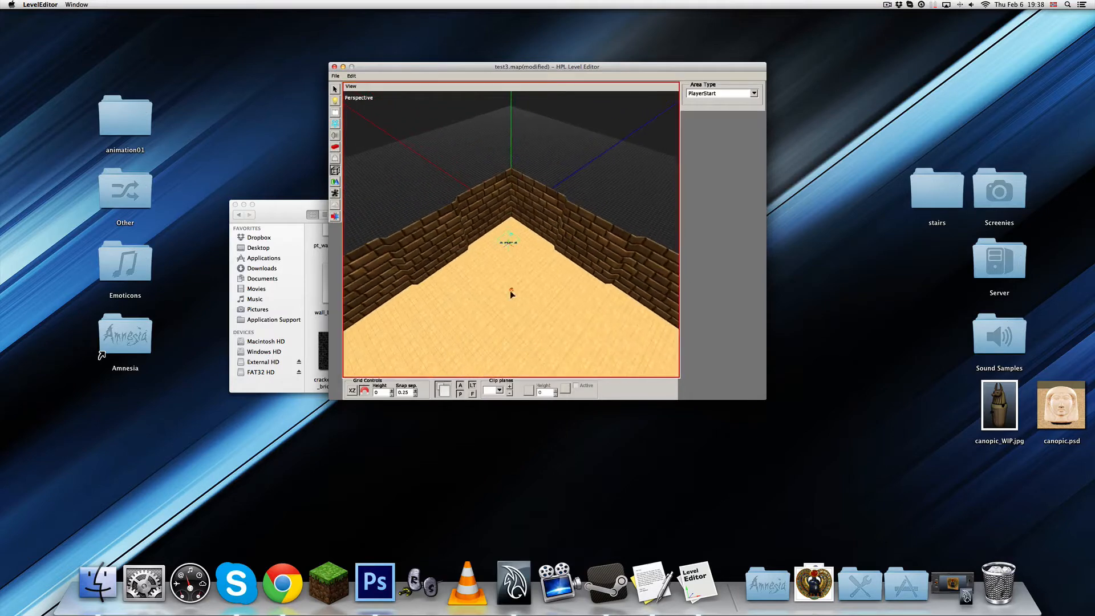
Add a BoxLight near the middle of the room's floor and raise it to Y 2.
{"action": "left_click", "coordinate": [335, 102]}
{"action": "left_click_drag", "start_coordinate": [641, 195], "coordinate": [533, 167], "text": "alt"}
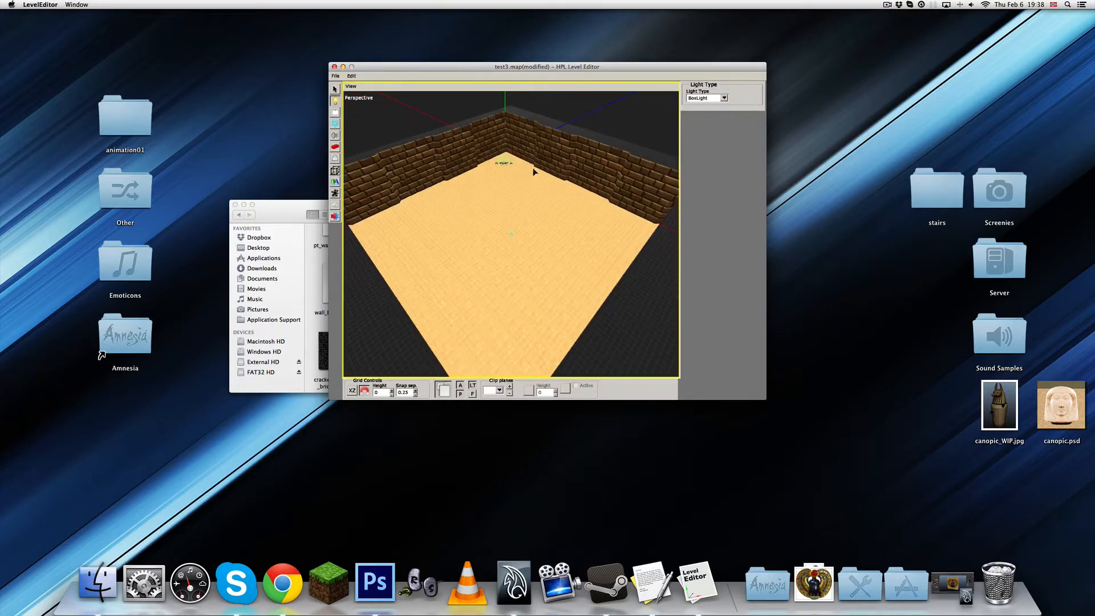
{"action": "left_click", "coordinate": [523, 220]}
{"action": "key", "text": "r"}
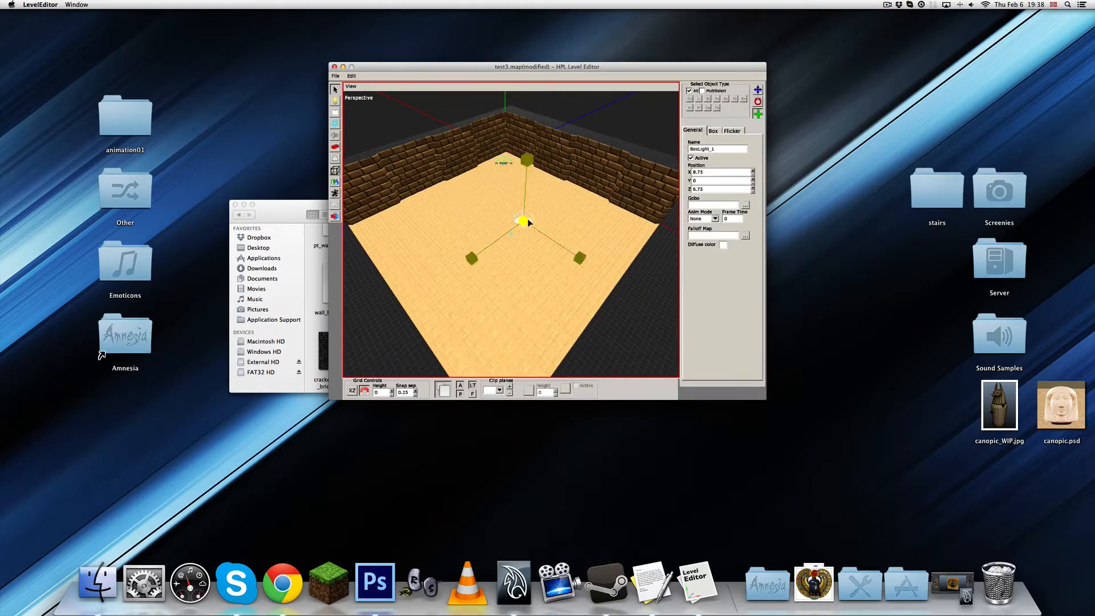
{"action": "key", "text": "e"}
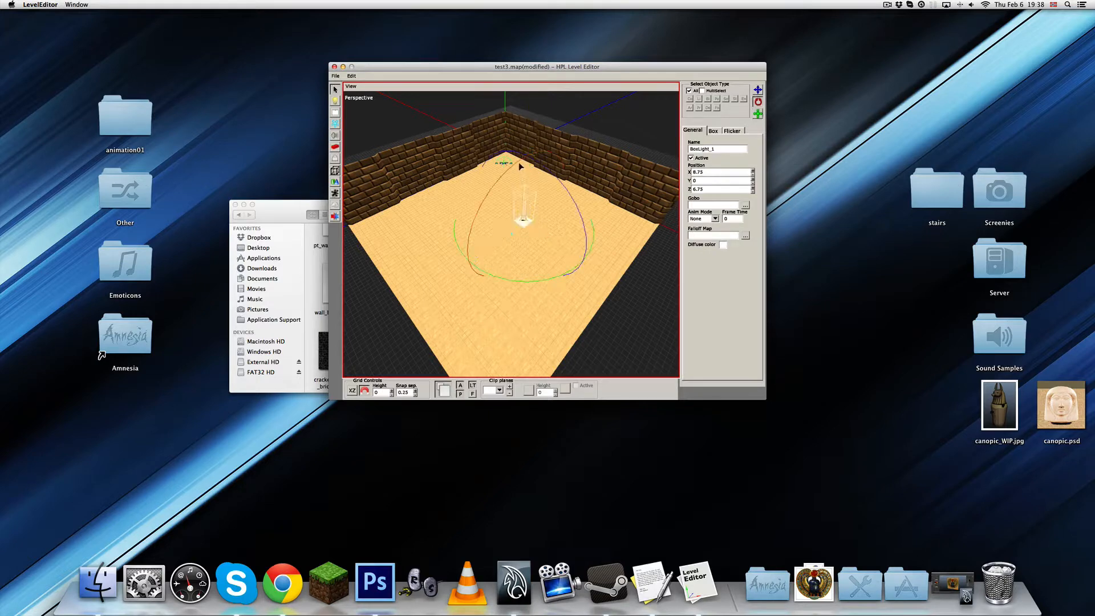
{"action": "key", "text": "w"}
{"action": "mouse_move", "coordinate": [525, 167]}
{"action": "left_mouse_down"}
{"action": "mouse_move", "coordinate": [528, 140]}
{"action": "mouse_move", "coordinate": [542, 153]}
{"action": "mouse_move", "coordinate": [527, 171]}
{"action": "left_mouse_up"}
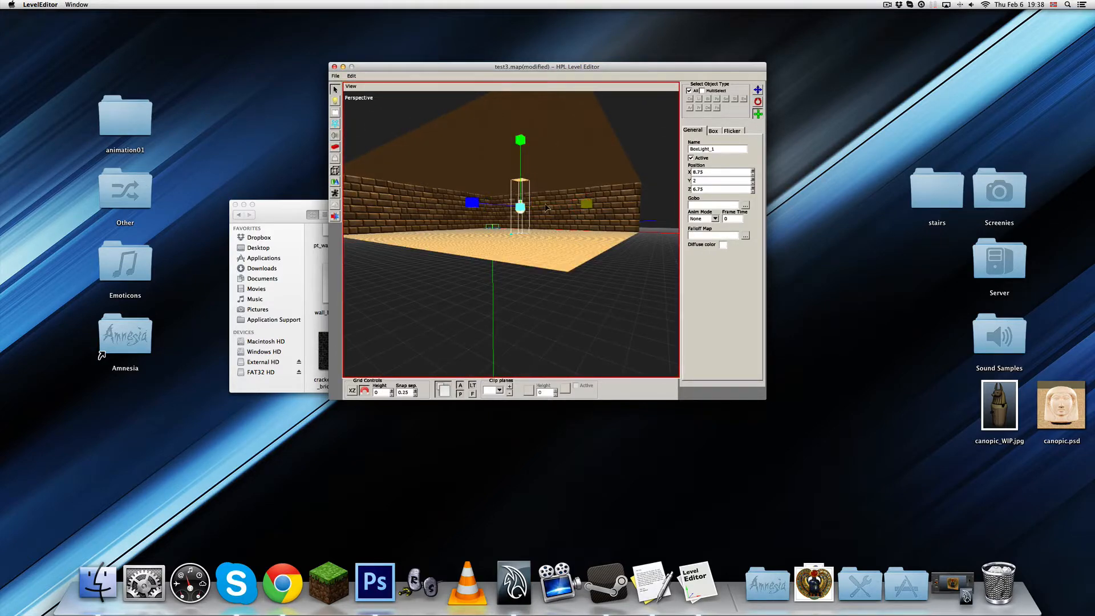
Scale the box light to span the whole room, centre it at X 7.5, Z 7.75, and deselect it.
{"action": "left_click_drag", "start_coordinate": [546, 207], "coordinate": [696, 221]}
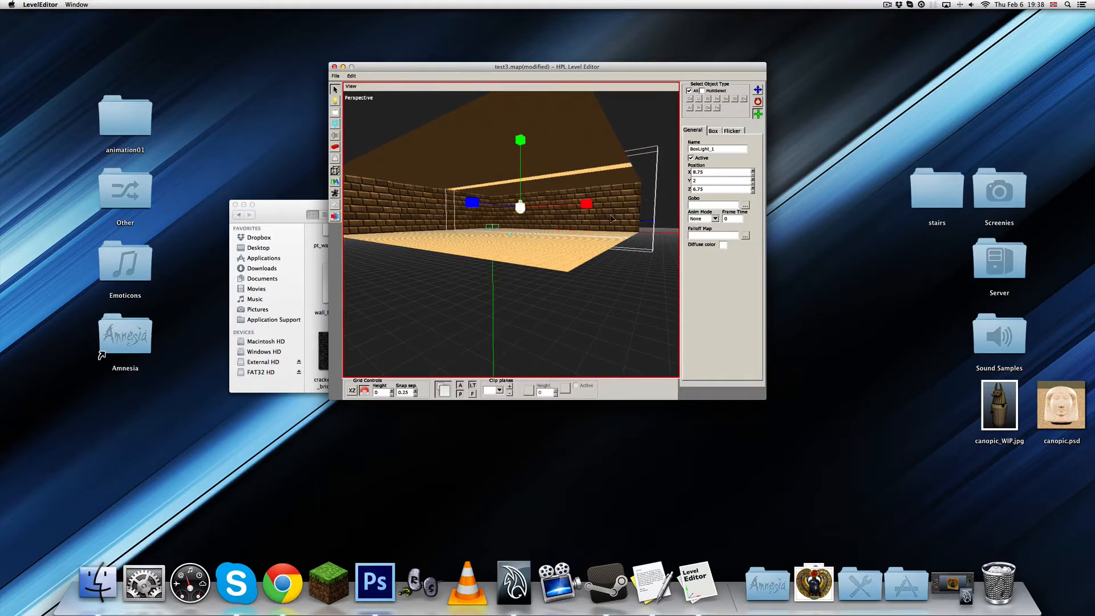
{"action": "left_click_drag", "start_coordinate": [588, 210], "coordinate": [403, 197]}
{"action": "left_click_drag", "start_coordinate": [573, 236], "coordinate": [502, 292], "text": "alt"}
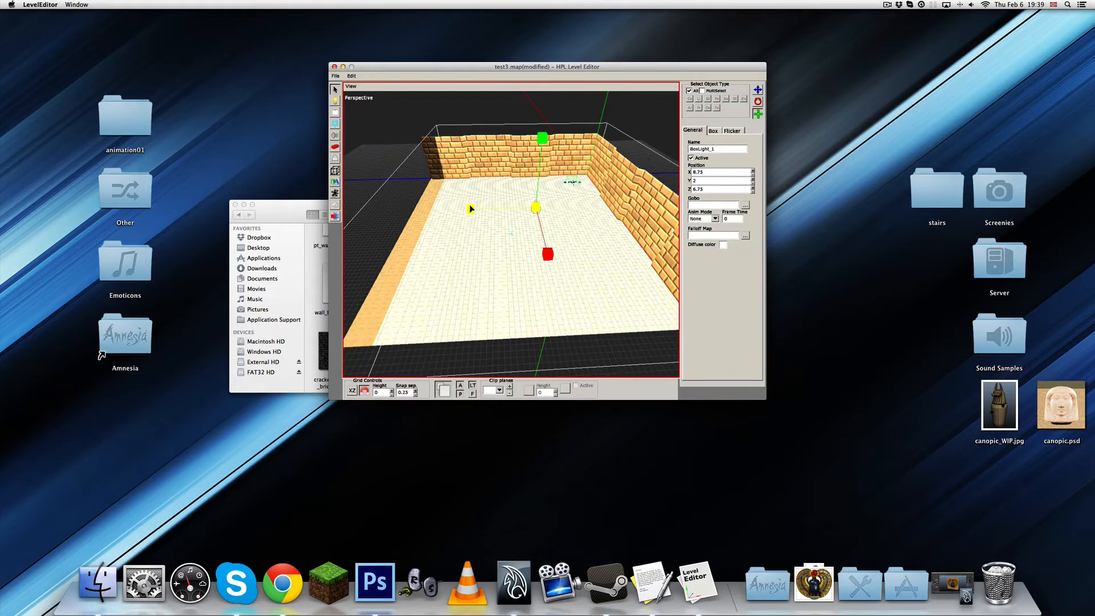
{"action": "left_click_drag", "start_coordinate": [472, 209], "coordinate": [447, 216]}
{"action": "left_click_drag", "start_coordinate": [550, 140], "coordinate": [497, 208], "text": "alt"}
{"action": "left_click", "coordinate": [523, 208]}
{"action": "left_click", "coordinate": [509, 255]}
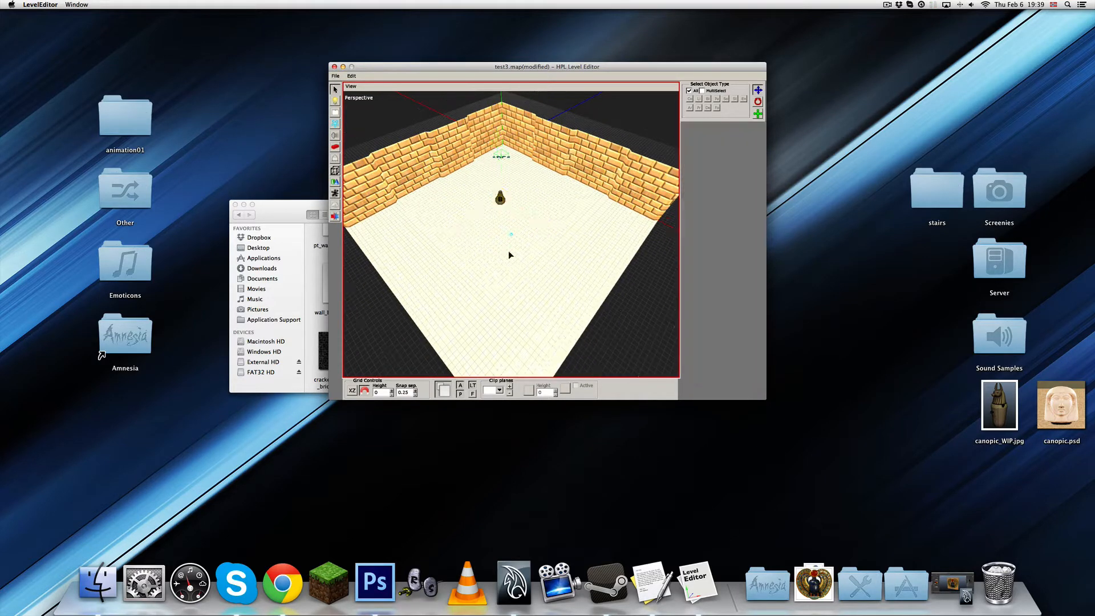
Set the box light's diffuse color to 0.5 for R, G and B, and save the map.
{"action": "left_click", "coordinate": [497, 199]}
{"action": "left_click", "coordinate": [723, 245]}
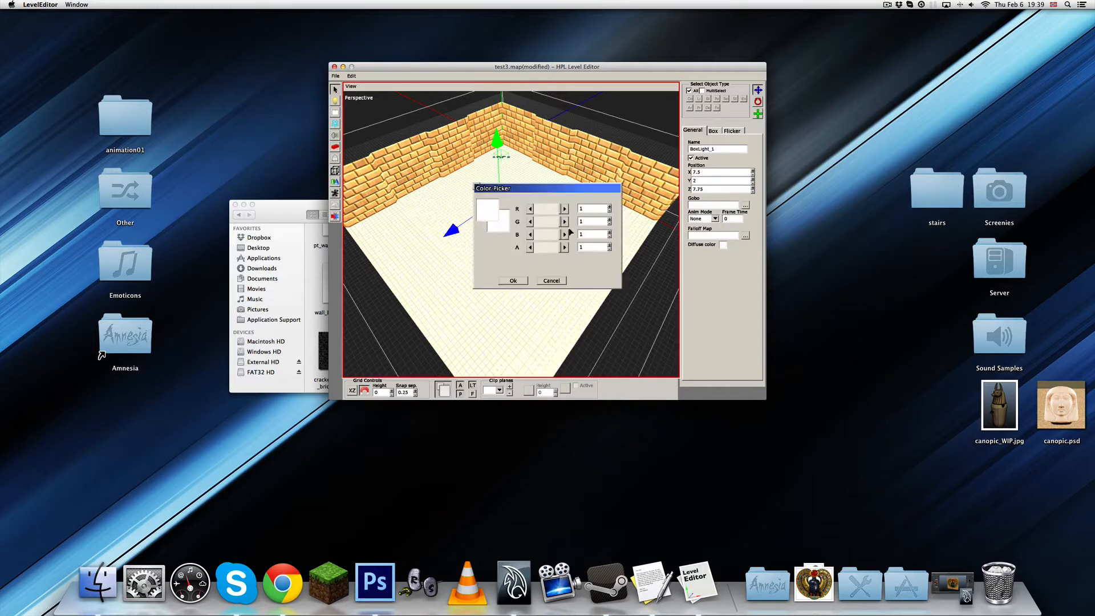
{"action": "type", "text": "0.550"}
{"action": "left_click", "coordinate": [594, 221]}
{"action": "left_click", "coordinate": [592, 234]}
{"action": "type", "text": "5"}
{"action": "left_click", "coordinate": [590, 248]}
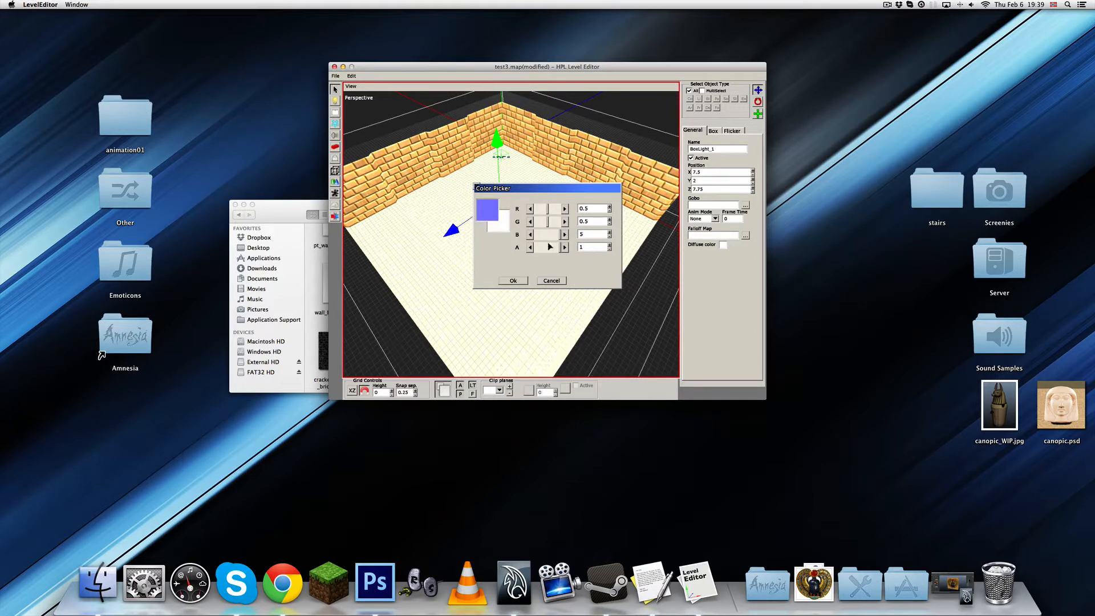
{"action": "left_click", "coordinate": [581, 233]}
{"action": "type", "text": "0.5"}
{"action": "left_click", "coordinate": [513, 281]}
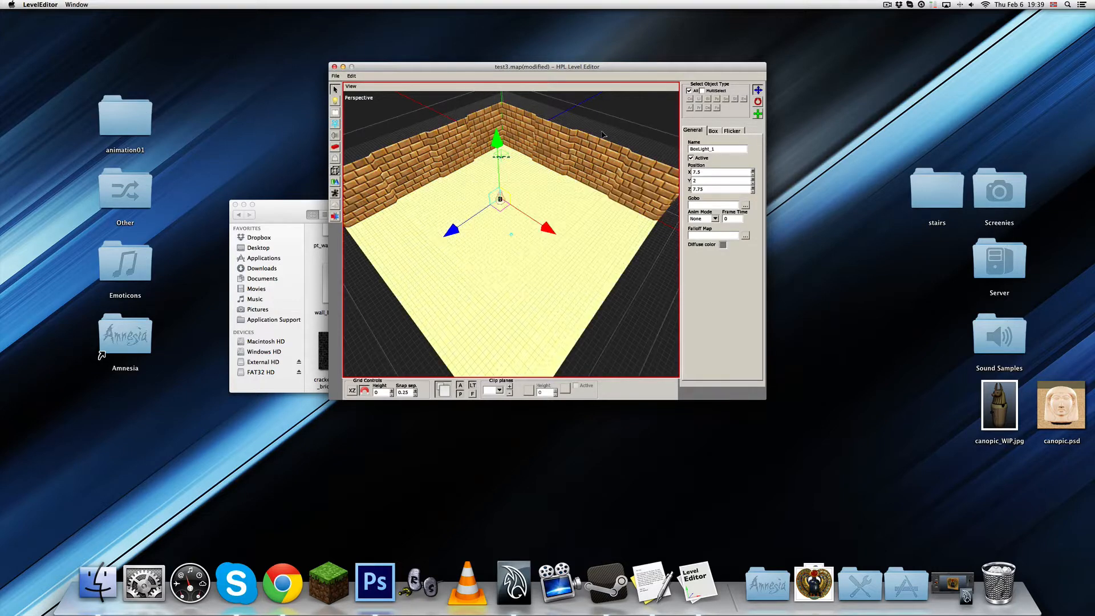
{"action": "left_click", "coordinate": [602, 143]}
{"action": "key", "text": "super+s"}
Examine the lit room's brick walls, floor and ceiling from inside and from above.
{"action": "left_click_drag", "start_coordinate": [533, 188], "coordinate": [555, 195], "text": "alt"}
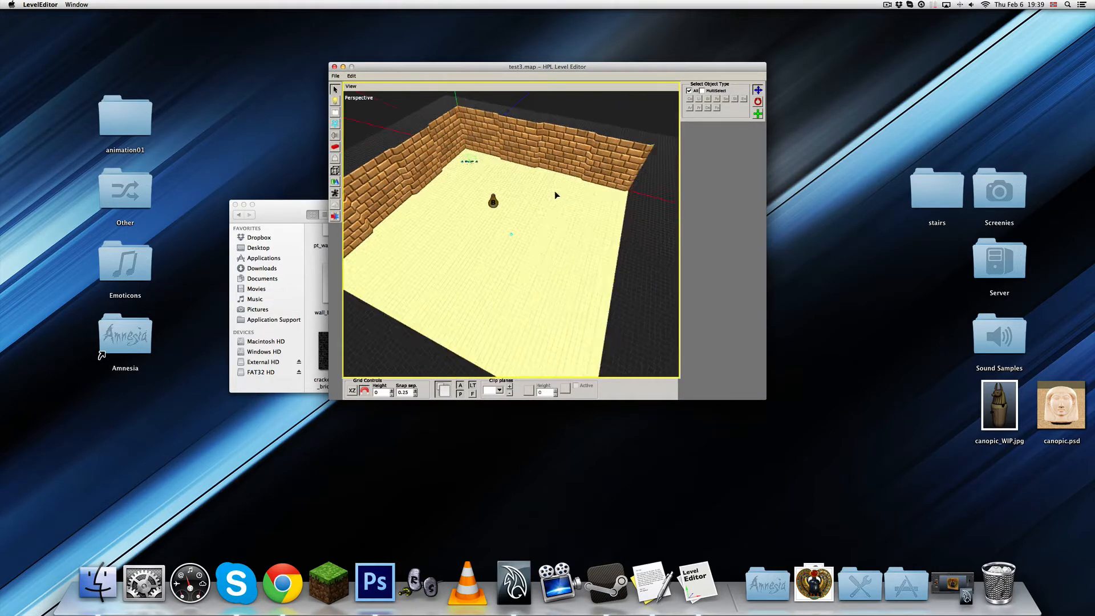
{"action": "middle_click_drag", "start_coordinate": [555, 196], "coordinate": [540, 252], "text": "alt"}
{"action": "scroll", "coordinate": [541, 251], "scroll_direction": "up", "scroll_amount": 3}
{"action": "left_click_drag", "start_coordinate": [565, 248], "coordinate": [518, 206], "text": "alt"}
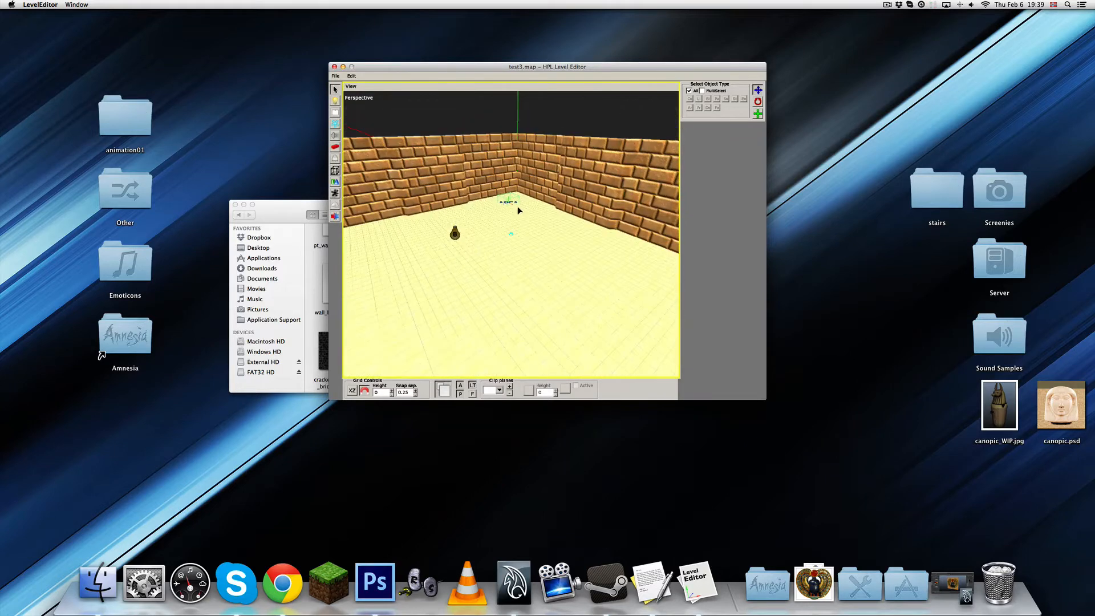
{"action": "middle_click_drag", "start_coordinate": [518, 206], "coordinate": [537, 242], "text": "alt"}
{"action": "scroll", "coordinate": [536, 241], "scroll_direction": "up", "scroll_amount": 3}
{"action": "left_click_drag", "start_coordinate": [537, 242], "coordinate": [539, 218], "text": "alt"}
{"action": "middle_click_drag", "start_coordinate": [538, 218], "coordinate": [516, 230], "text": "alt"}
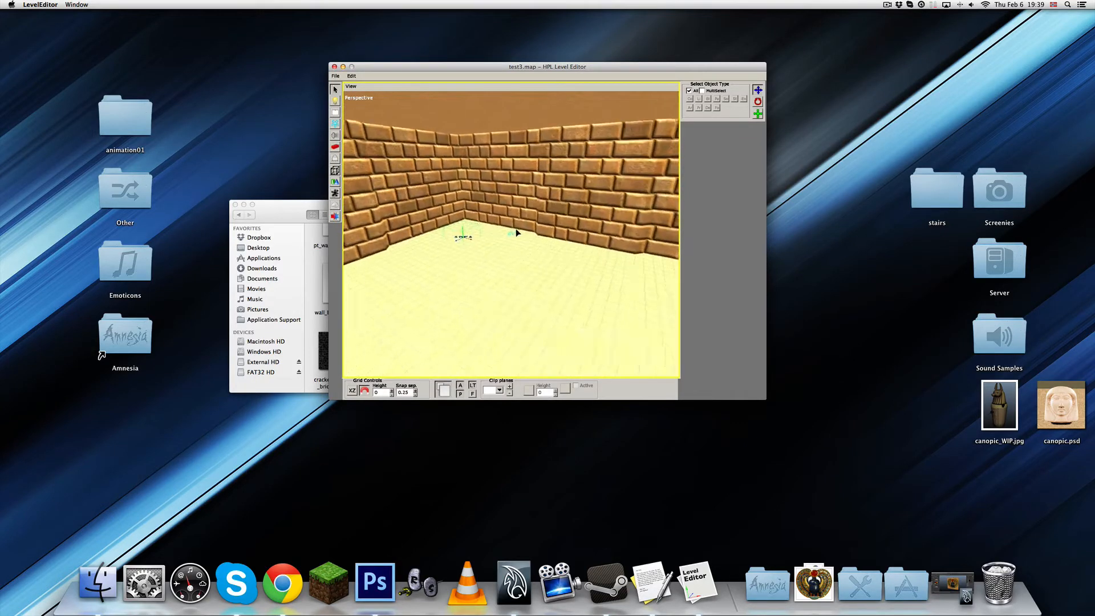
{"action": "mouse_move", "coordinate": [516, 230]}
{"action": "left_mouse_down", "text": "alt"}
{"action": "mouse_move", "coordinate": [557, 222]}
{"action": "mouse_move", "coordinate": [563, 209]}
{"action": "mouse_move", "coordinate": [545, 247]}
{"action": "mouse_move", "coordinate": [525, 238]}
{"action": "mouse_move", "coordinate": [595, 224]}
{"action": "mouse_move", "coordinate": [542, 263]}
{"action": "mouse_move", "coordinate": [506, 258]}
{"action": "mouse_move", "coordinate": [612, 272]}
{"action": "mouse_move", "coordinate": [501, 244]}
{"action": "mouse_move", "coordinate": [500, 219]}
{"action": "left_mouse_up", "text": "alt"}
{"action": "left_click", "coordinate": [461, 394]}
{"action": "left_click", "coordinate": [462, 394]}
{"action": "left_click_drag", "start_coordinate": [470, 354], "coordinate": [532, 235], "text": "alt"}
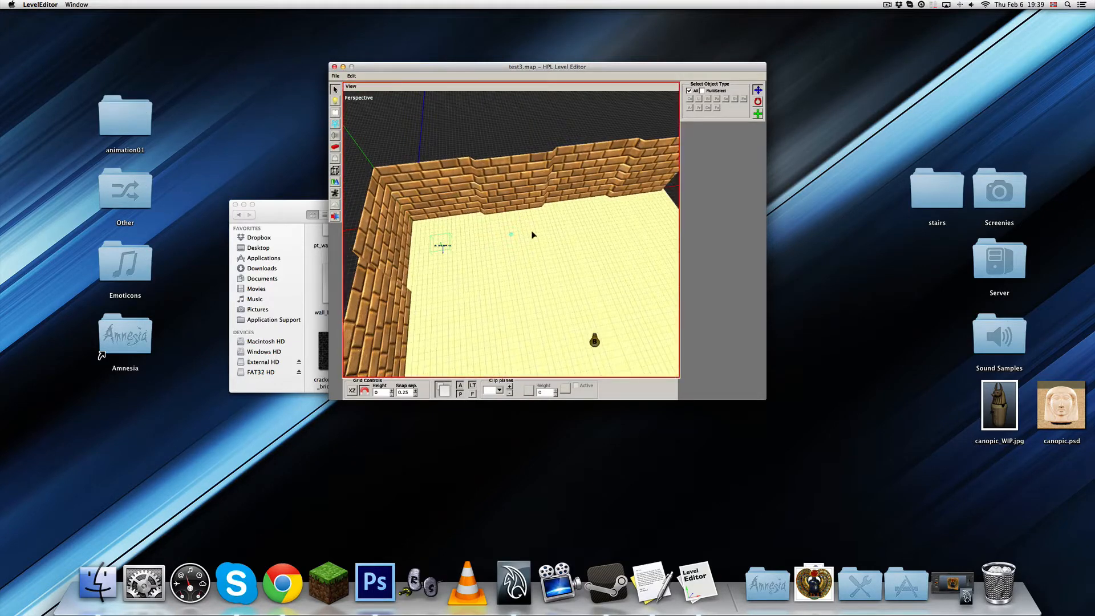
Minimise the Level Editor and launch the HPL Model Editor.
{"action": "left_click", "coordinate": [335, 160]}
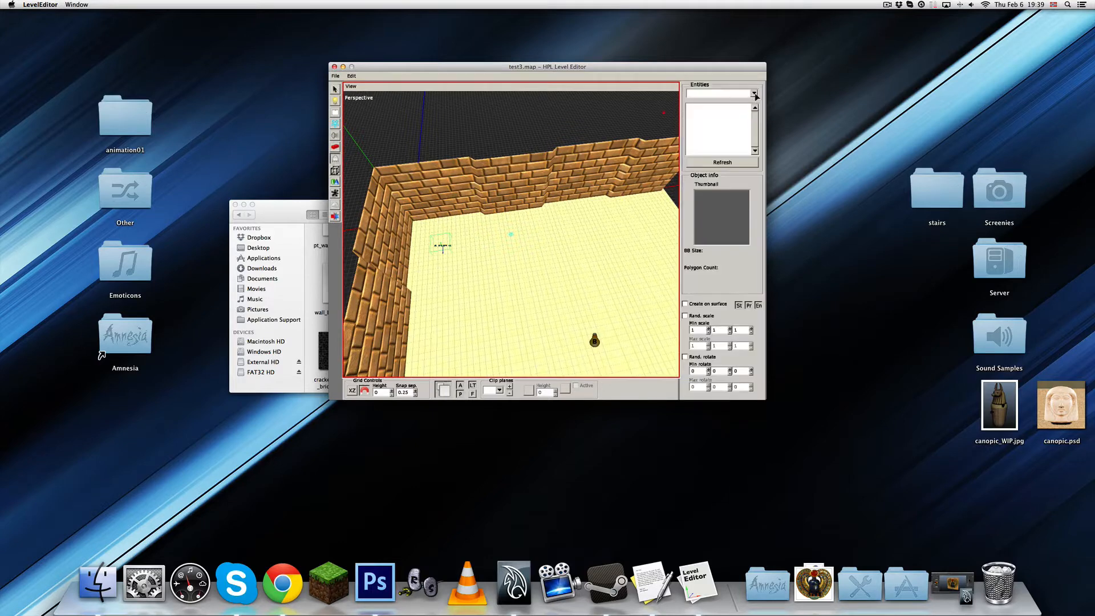
{"action": "key", "text": "super+m"}
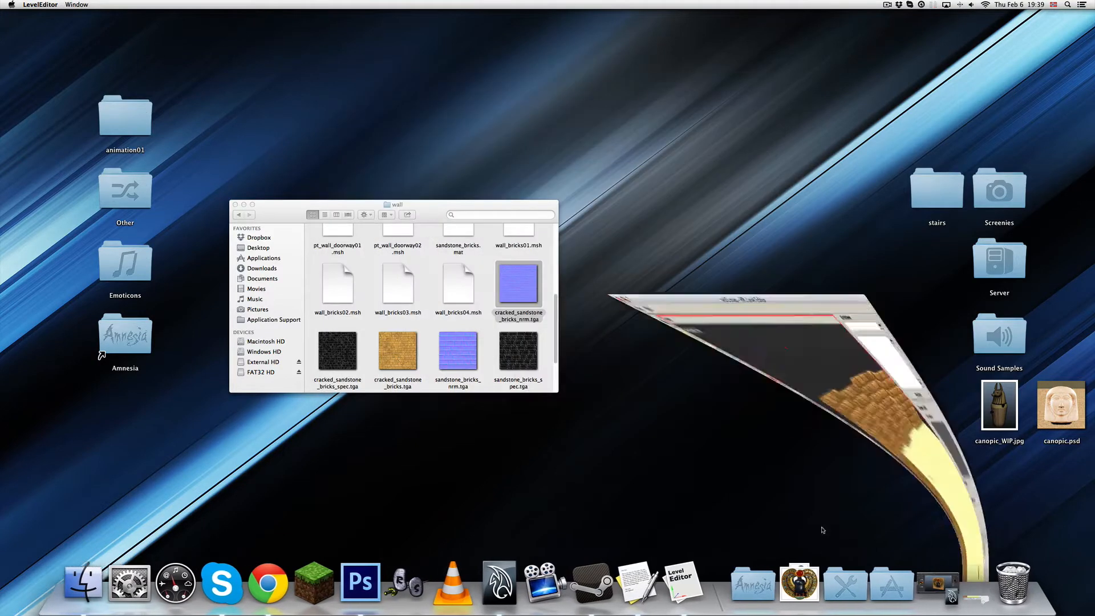
{"action": "left_click", "coordinate": [768, 571]}
{"action": "left_click", "coordinate": [757, 381]}
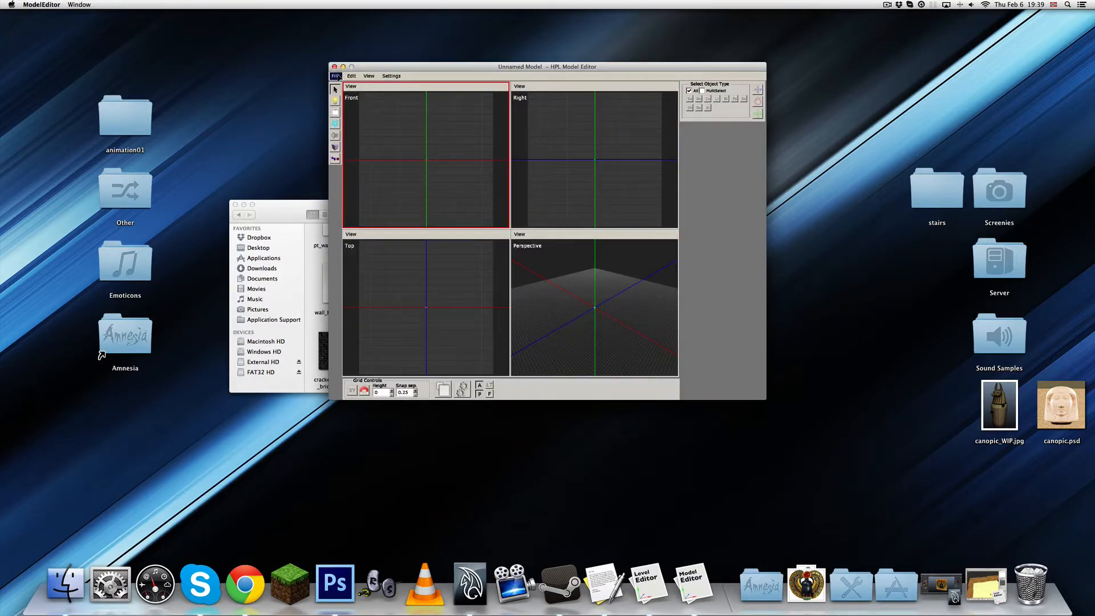
Import the mesh puzzle_panel_tl.dae from the puzzle panel folder into the new model.
{"action": "left_click", "coordinate": [336, 76]}
{"action": "left_click", "coordinate": [340, 122]}
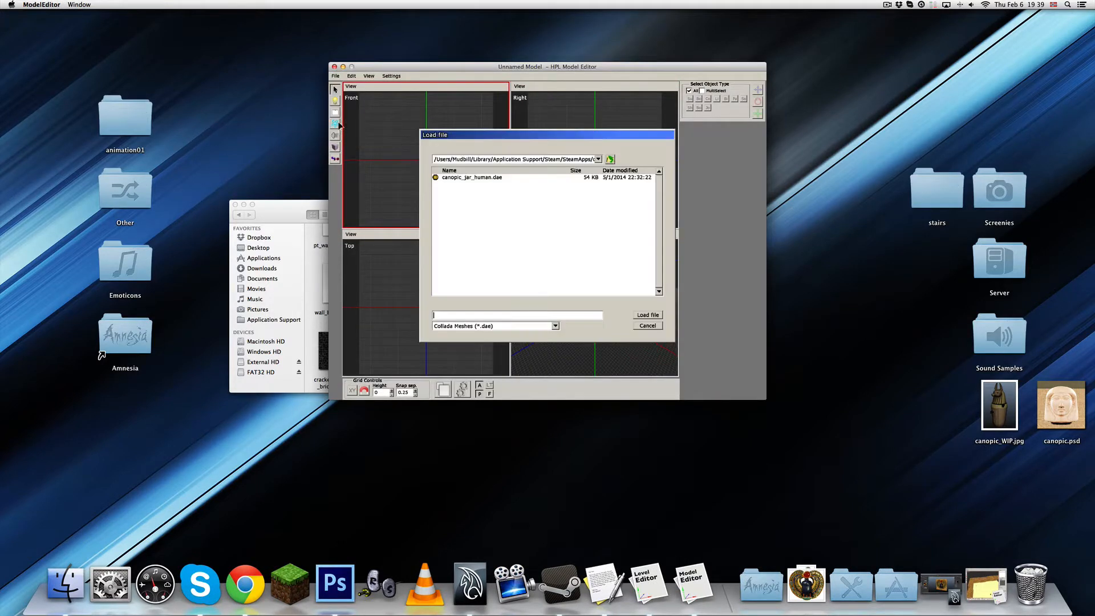
{"action": "left_click", "coordinate": [610, 159]}
{"action": "left_click", "coordinate": [453, 198]}
{"action": "double_click", "coordinate": [455, 198]}
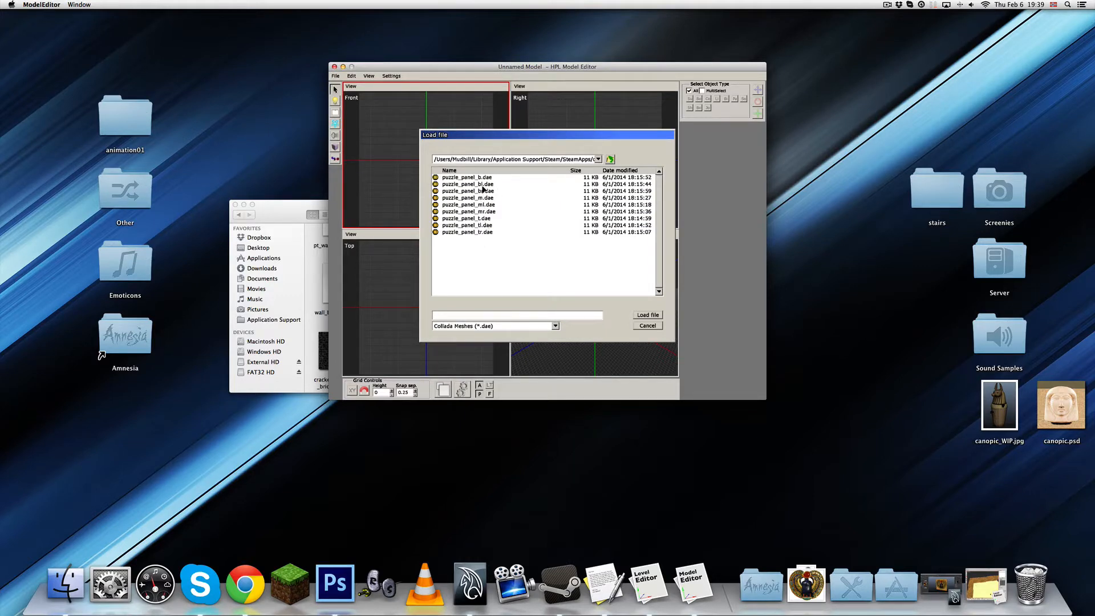
{"action": "double_click", "coordinate": [482, 226]}
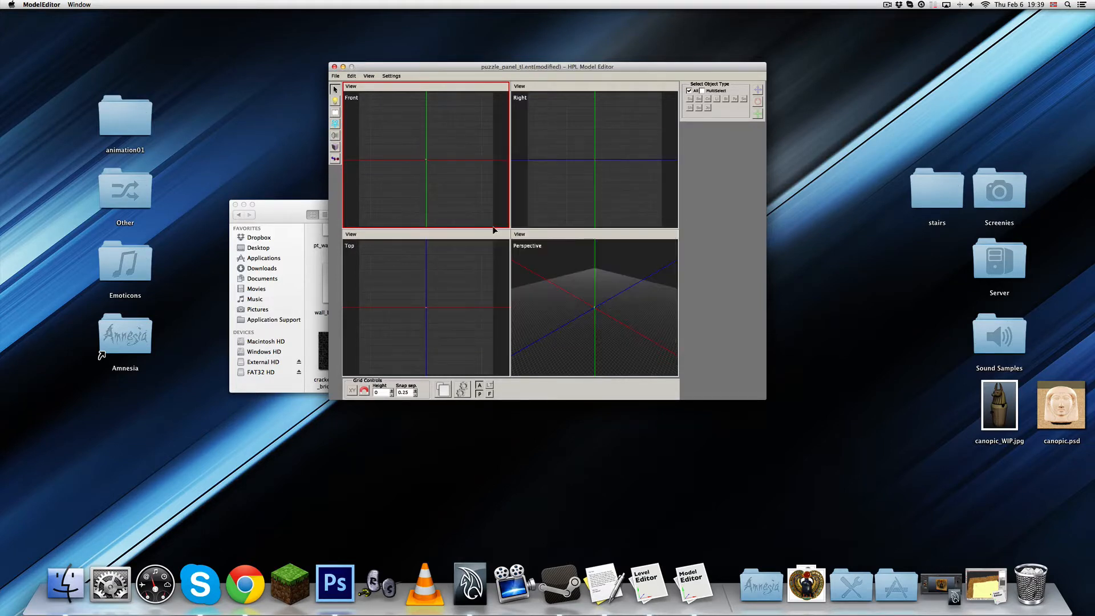
Enlarge the perspective view and examine the imported puzzle panel from several angles.
{"action": "key", "text": "space"}
{"action": "scroll", "coordinate": [572, 260], "scroll_direction": "up", "scroll_amount": 12}
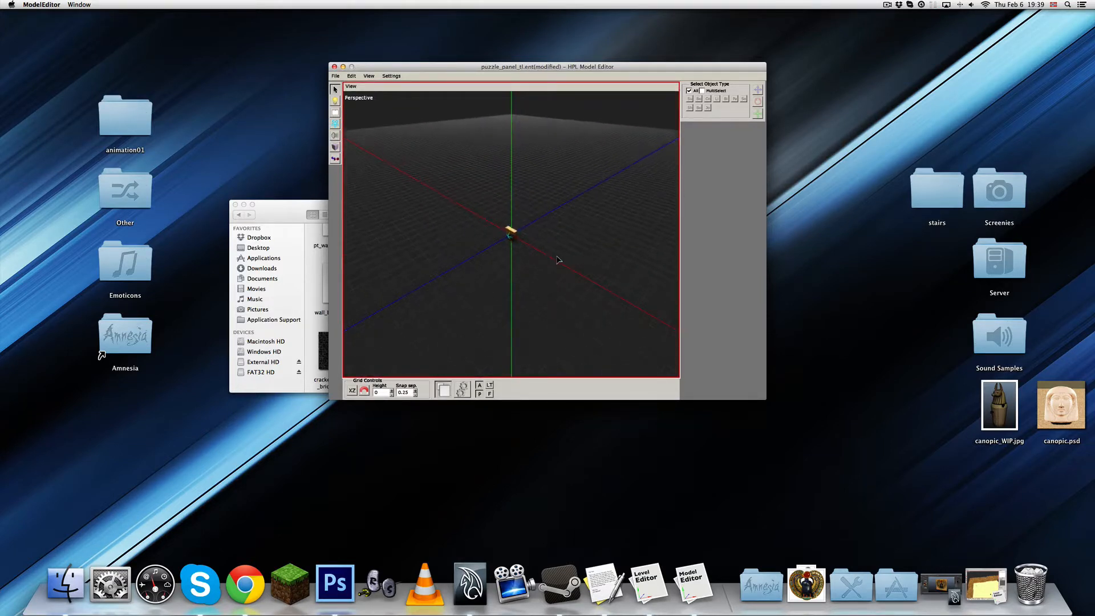
{"action": "left_click_drag", "start_coordinate": [504, 255], "coordinate": [562, 255], "text": "alt"}
{"action": "middle_click_drag", "start_coordinate": [562, 254], "coordinate": [550, 287], "text": "alt"}
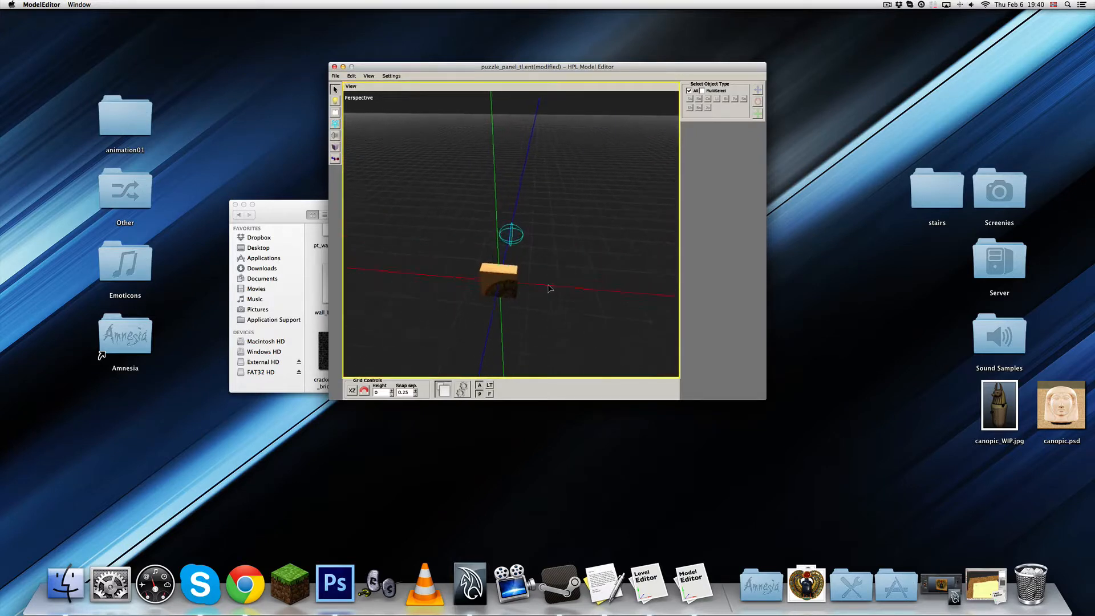
{"action": "mouse_move", "coordinate": [550, 287]}
{"action": "left_mouse_down", "text": "alt"}
{"action": "mouse_move", "coordinate": [554, 245]}
{"action": "mouse_move", "coordinate": [535, 272]}
{"action": "left_mouse_up", "text": "alt"}
{"action": "middle_click_drag", "start_coordinate": [517, 289], "coordinate": [535, 254], "text": "alt"}
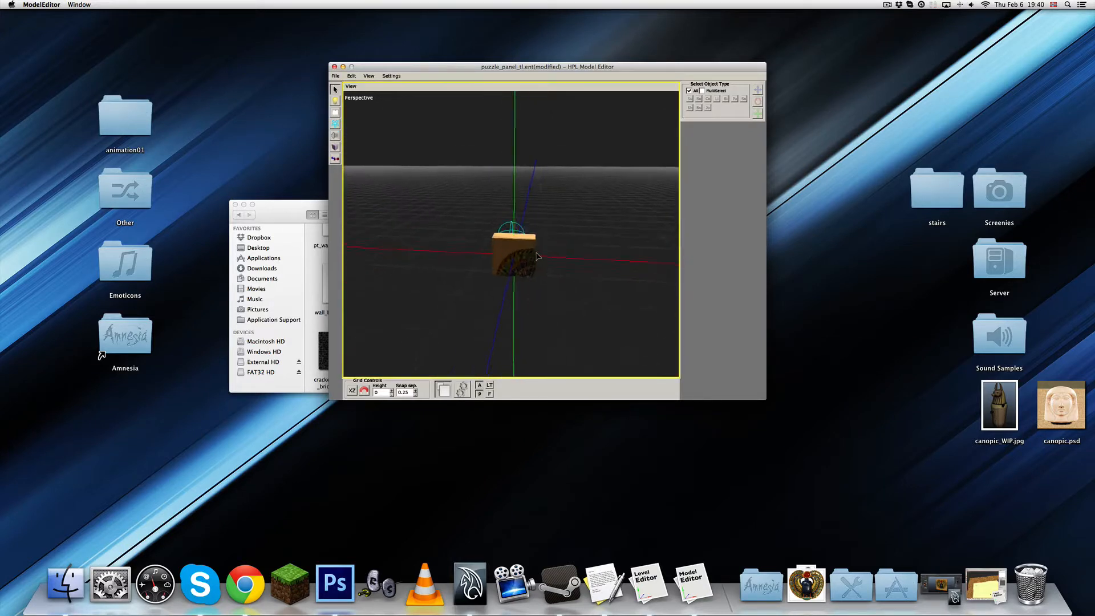
{"action": "scroll", "coordinate": [535, 254], "scroll_direction": "up", "scroll_amount": 1}
{"action": "left_click_drag", "start_coordinate": [532, 267], "coordinate": [505, 243], "text": "alt"}
Select the puzzle panel, turn on grid snapping, and move it to X -0.25, Y 0.75.
{"action": "left_click", "coordinate": [505, 251]}
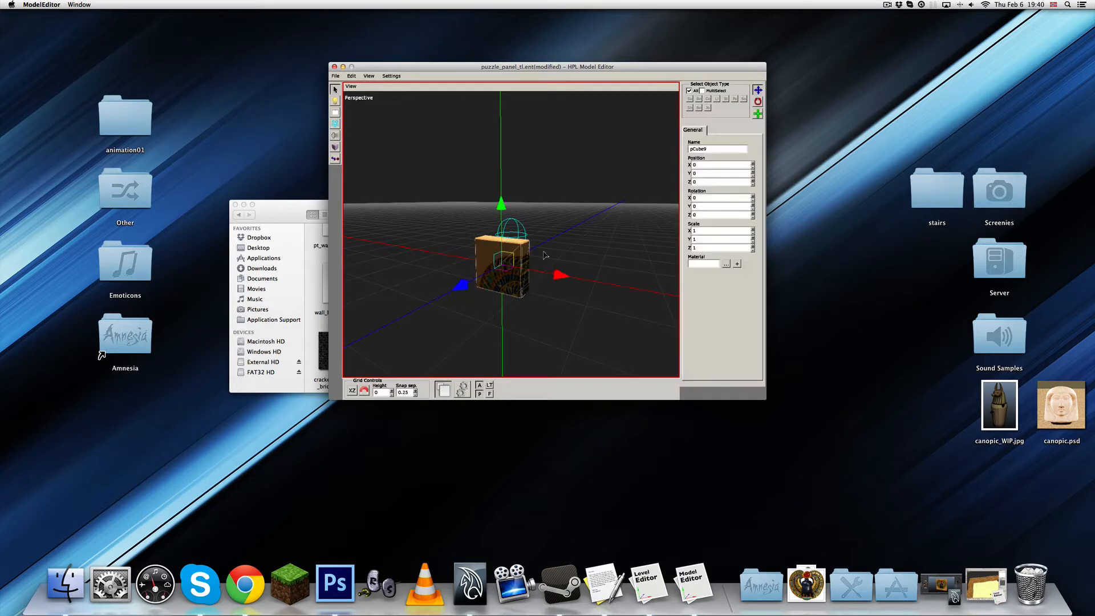
{"action": "left_click", "coordinate": [361, 391]}
{"action": "left_click_drag", "start_coordinate": [522, 251], "coordinate": [556, 260], "text": "alt"}
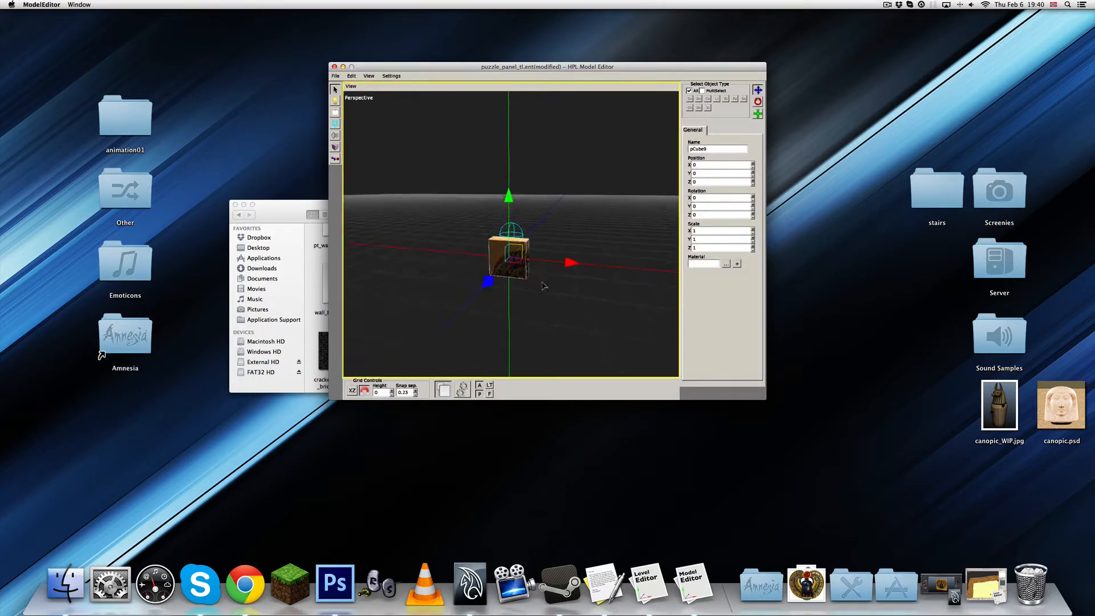
{"action": "middle_click_drag", "start_coordinate": [556, 259], "coordinate": [545, 294], "text": "alt"}
{"action": "left_click_drag", "start_coordinate": [545, 294], "coordinate": [551, 255], "text": "alt"}
{"action": "middle_click_drag", "start_coordinate": [550, 255], "coordinate": [575, 234], "text": "alt"}
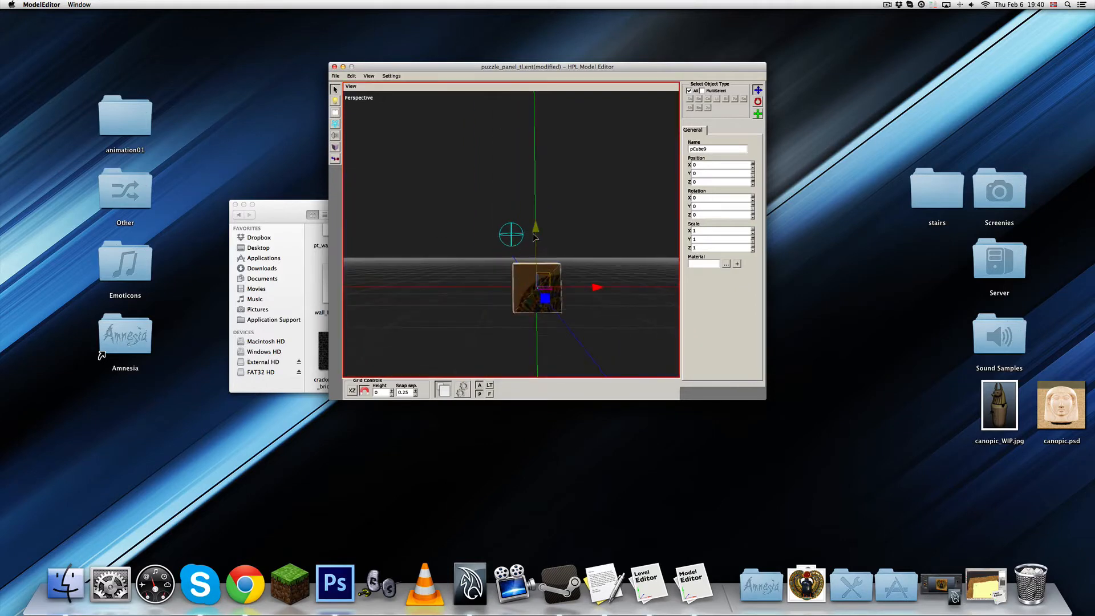
{"action": "left_click_drag", "start_coordinate": [534, 234], "coordinate": [568, 264]}
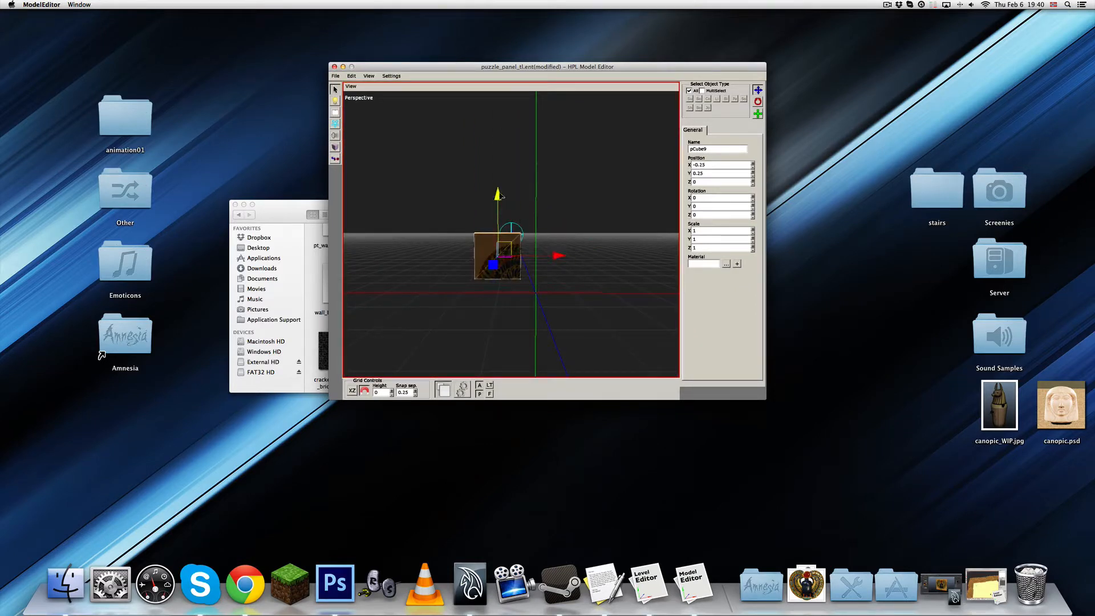
{"action": "left_click_drag", "start_coordinate": [499, 199], "coordinate": [497, 119]}
Try the panel centred at X 0 and return it to X -0.25.
{"action": "left_click_drag", "start_coordinate": [553, 203], "coordinate": [521, 211], "text": "alt"}
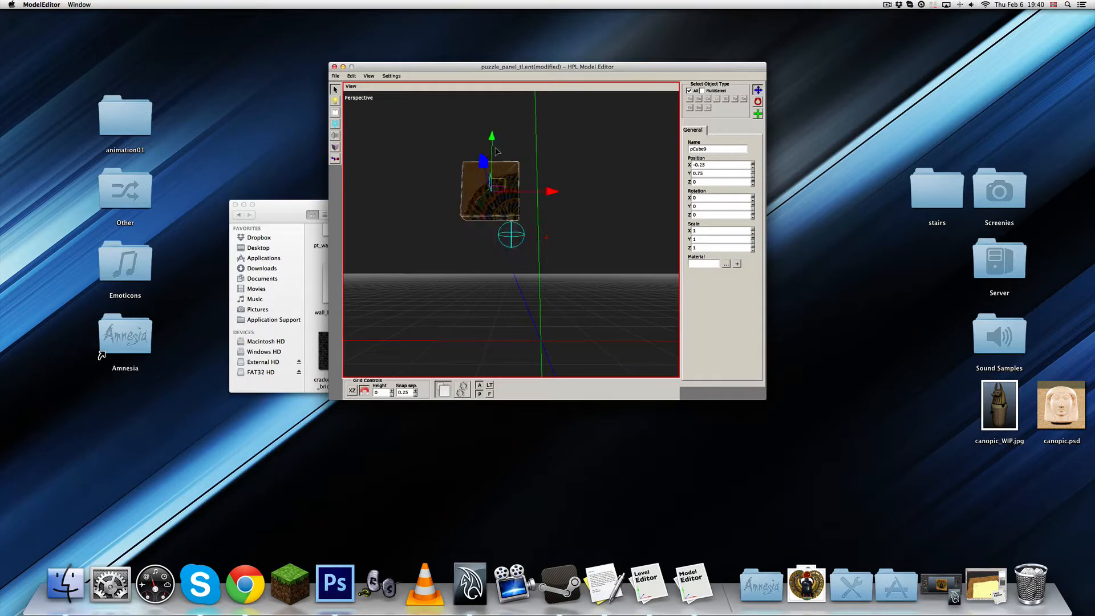
{"action": "left_click_drag", "start_coordinate": [512, 167], "coordinate": [489, 281], "text": "alt"}
{"action": "scroll", "coordinate": [543, 241], "scroll_direction": "up", "scroll_amount": 3}
{"action": "scroll", "coordinate": [562, 267], "scroll_direction": "down", "scroll_amount": 3}
{"action": "left_click_drag", "start_coordinate": [563, 267], "coordinate": [555, 296], "text": "alt"}
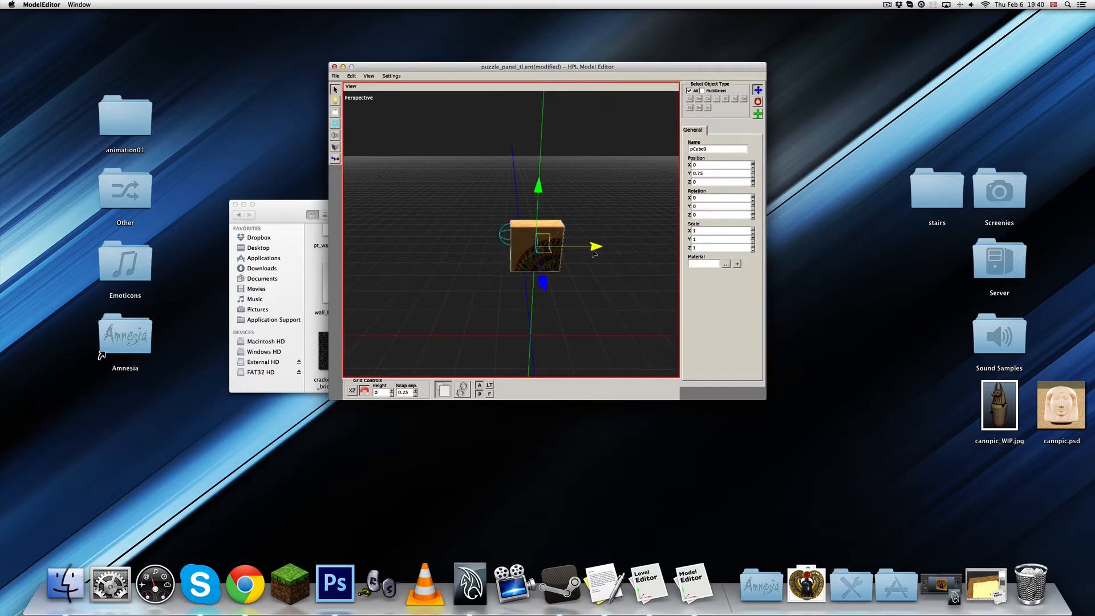
{"action": "mouse_move", "coordinate": [555, 258]}
{"action": "left_mouse_down"}
{"action": "mouse_move", "coordinate": [571, 265]}
{"action": "mouse_move", "coordinate": [552, 268]}
{"action": "mouse_move", "coordinate": [590, 265]}
{"action": "mouse_move", "coordinate": [564, 274]}
{"action": "mouse_move", "coordinate": [570, 260]}
{"action": "left_mouse_up"}
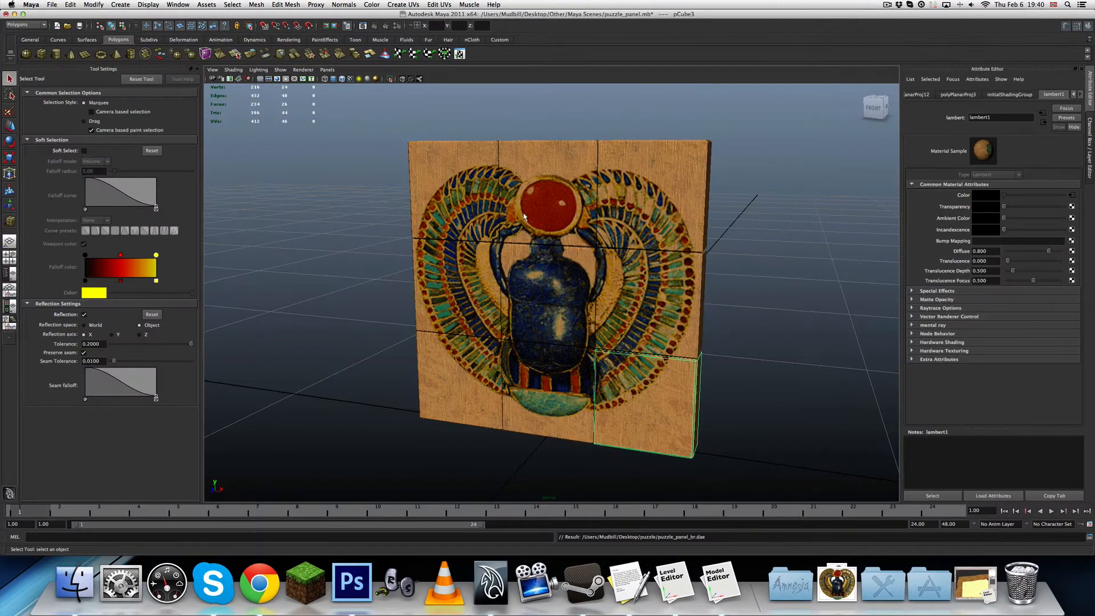
Switch to Maya, check the upper-left puzzle panel's Translate values in the Channel Box, and minimise the Maya window.
{"action": "scroll", "coordinate": [538, 248], "scroll_direction": "up", "scroll_amount": 3}
{"action": "left_click_drag", "start_coordinate": [572, 247], "coordinate": [454, 184], "text": "alt"}
{"action": "left_click", "coordinate": [454, 182]}
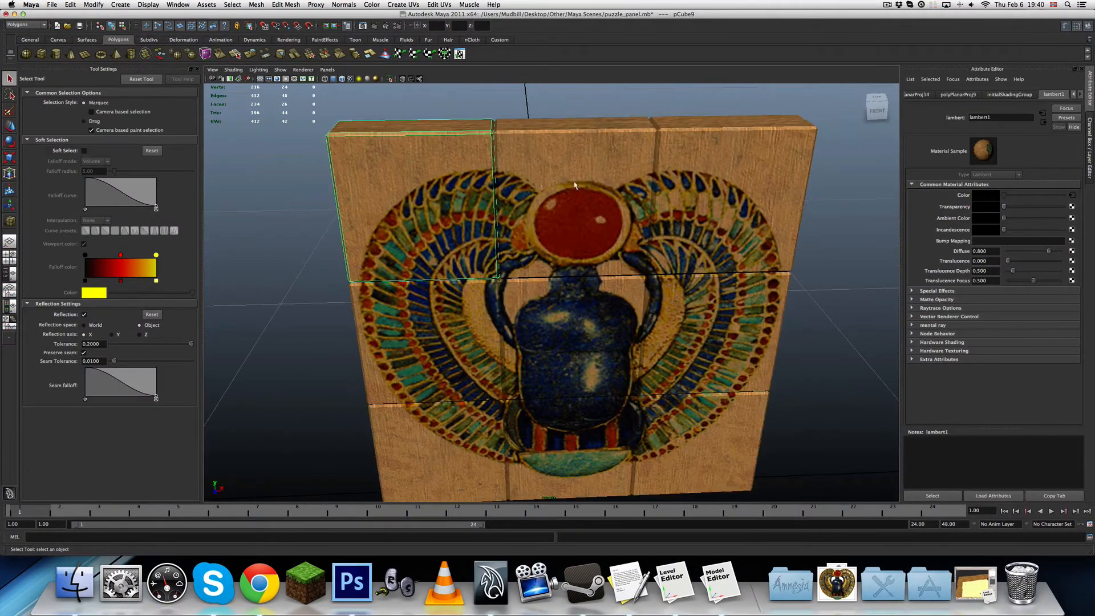
{"action": "left_click", "coordinate": [1090, 148]}
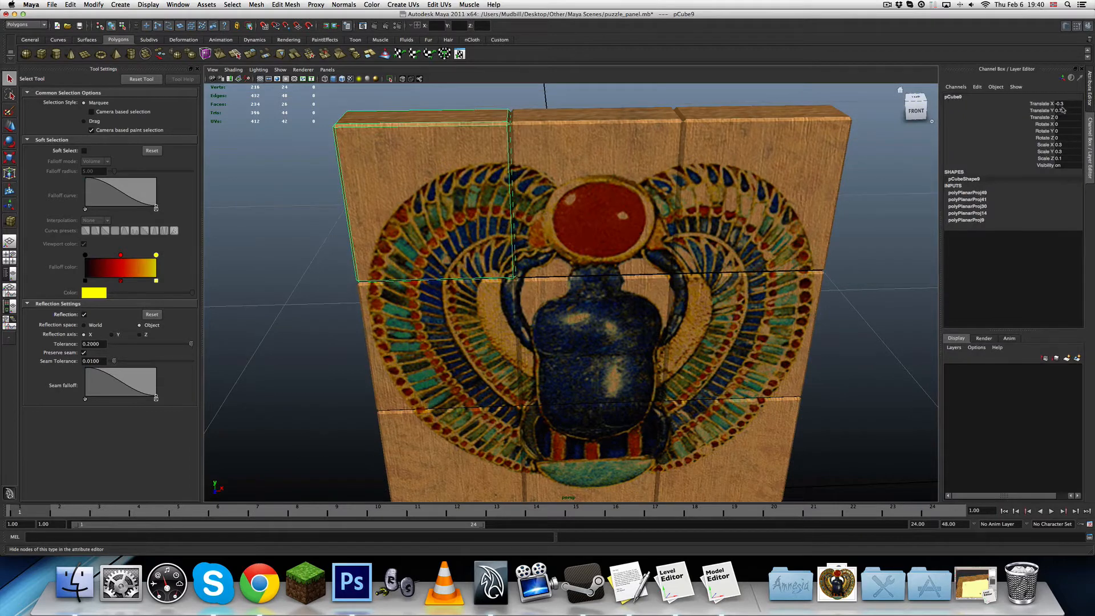
{"action": "left_click_drag", "start_coordinate": [724, 217], "coordinate": [708, 210], "text": "alt"}
{"action": "scroll", "coordinate": [707, 209], "scroll_direction": "down", "scroll_amount": 5}
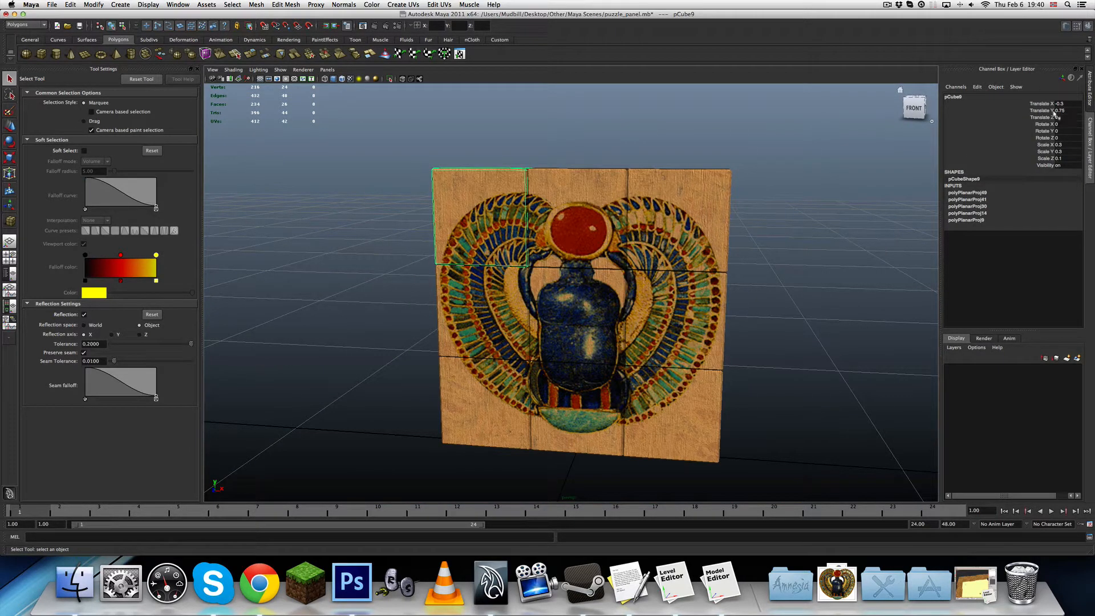
{"action": "double_click", "coordinate": [589, 15]}
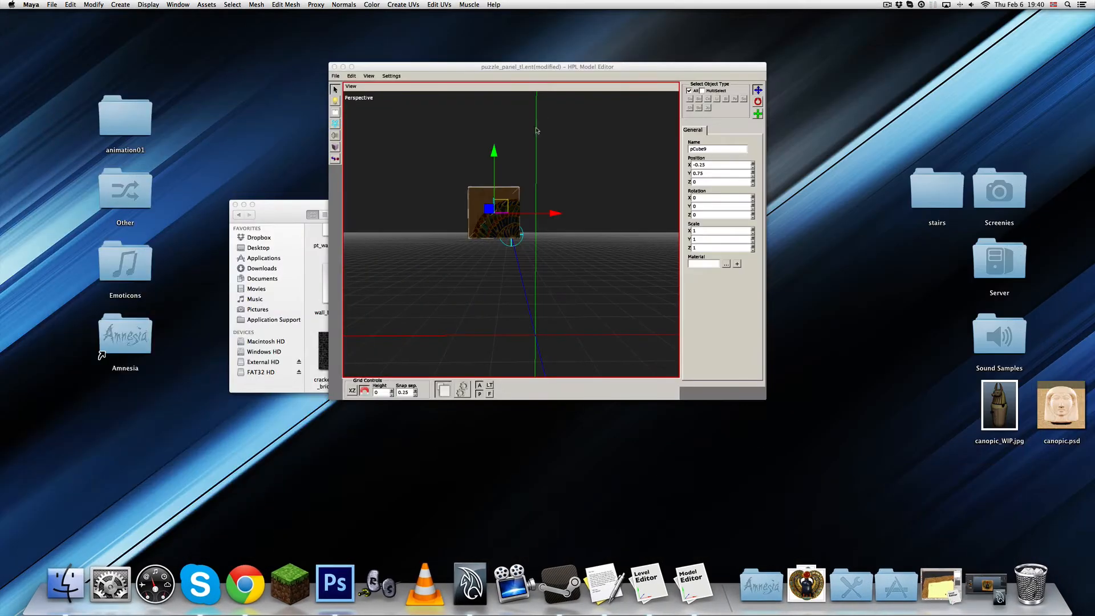
Set the puzzle panel's X position to -0.3 in the Model Editor.
{"action": "left_click", "coordinate": [712, 253]}
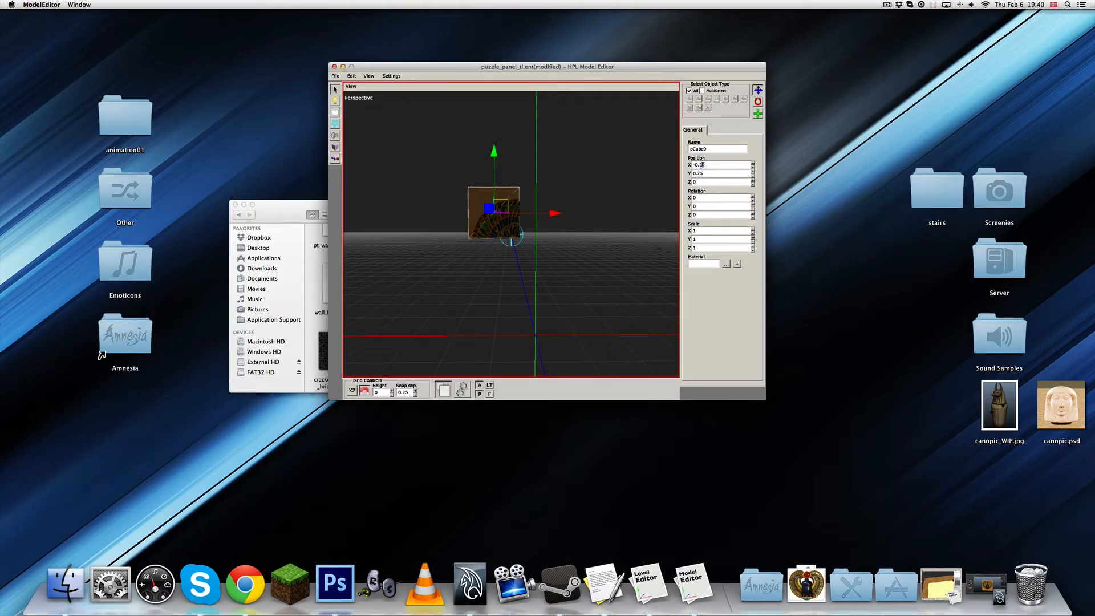
{"action": "type", "text": "3"}
{"action": "key", "text": "Return"}
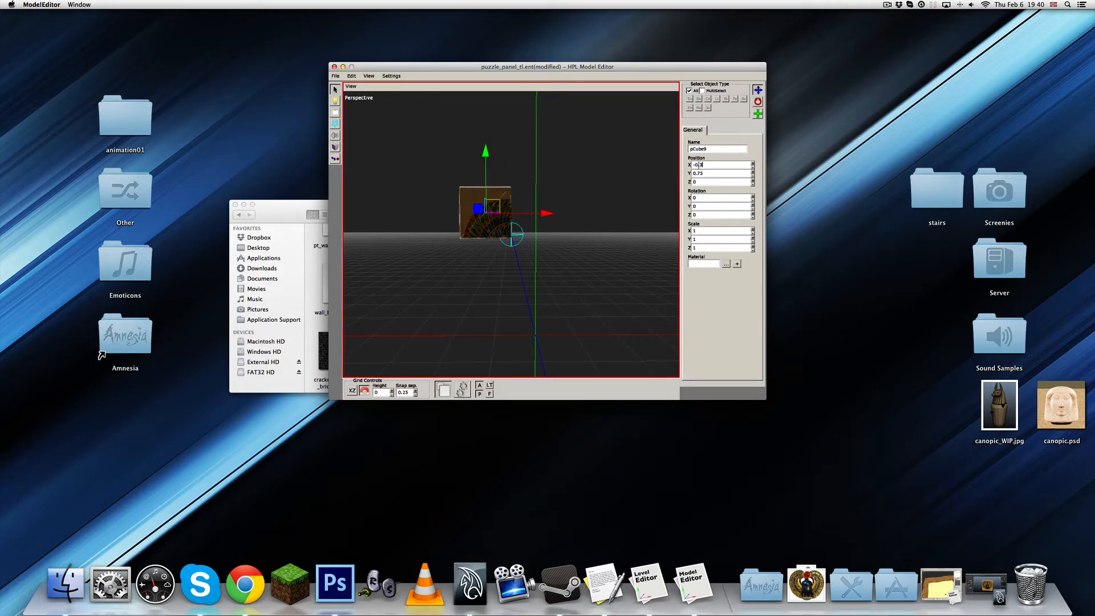
{"action": "left_click", "coordinate": [626, 295]}
{"action": "left_click_drag", "start_coordinate": [552, 252], "coordinate": [549, 268], "text": "alt"}
{"action": "left_click", "coordinate": [485, 237]}
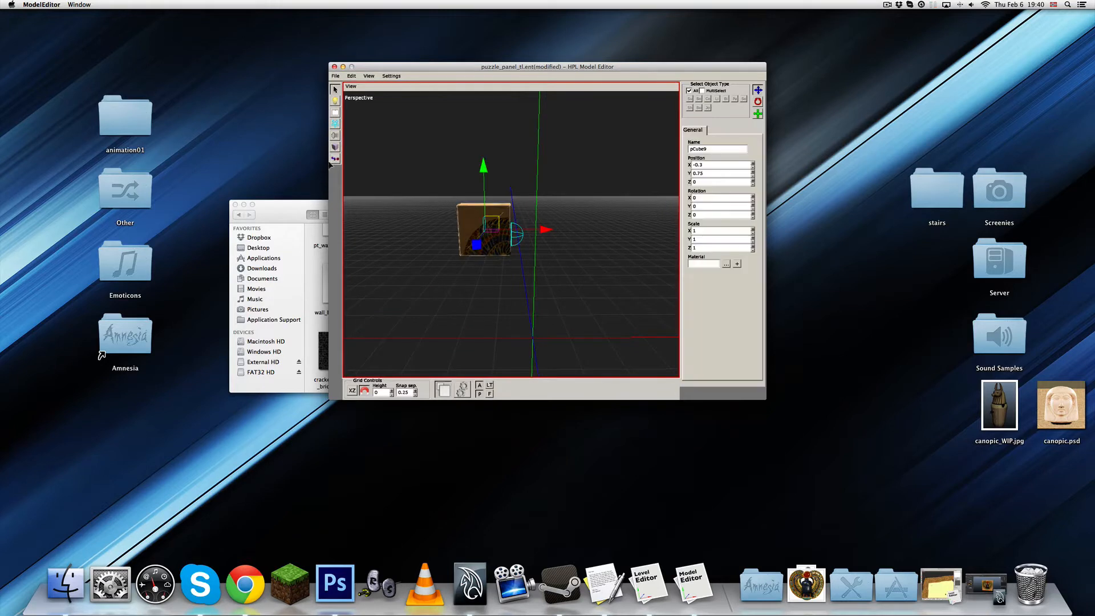
Add a box body shape at the grid origin below the panel and return to selection mode.
{"action": "left_click", "coordinate": [335, 158]}
{"action": "left_click", "coordinate": [531, 344]}
{"action": "key", "text": "1"}
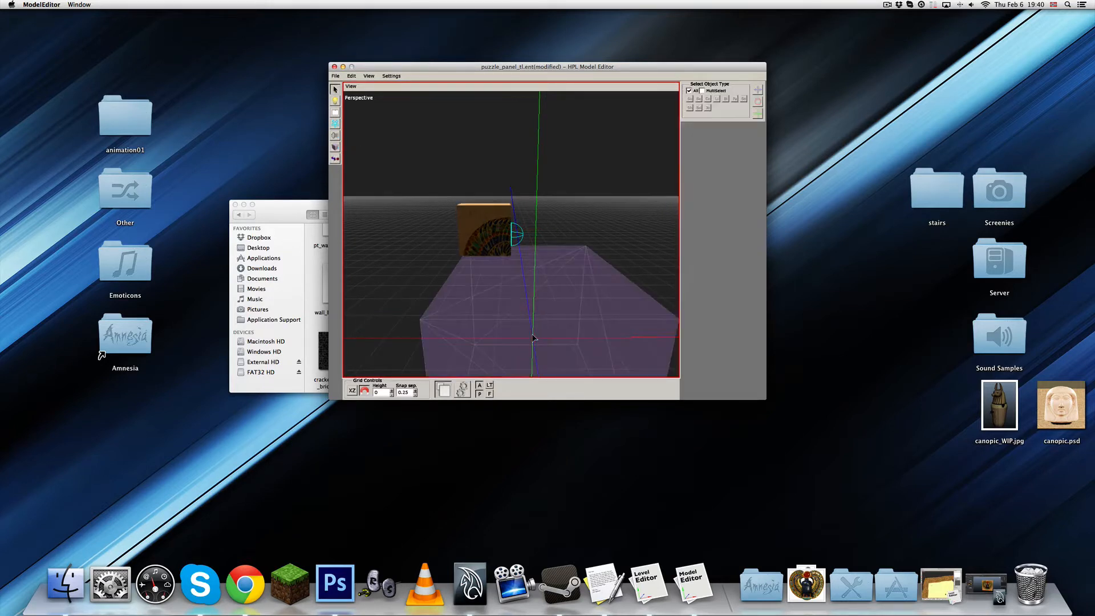
Position the collision box over the puzzle panel mesh at X -0.3, Y 0.75, Z 0.
{"action": "left_click", "coordinate": [531, 343]}
{"action": "mouse_move", "coordinate": [581, 330]}
{"action": "left_mouse_down", "text": "alt"}
{"action": "mouse_move", "coordinate": [593, 337]}
{"action": "mouse_move", "coordinate": [572, 334]}
{"action": "left_mouse_up", "text": "alt"}
{"action": "left_click_drag", "start_coordinate": [530, 290], "coordinate": [499, 241]}
{"action": "key", "text": "q"}
{"action": "scroll", "coordinate": [500, 240], "scroll_direction": "up", "scroll_amount": 2}
{"action": "middle_click_drag", "start_coordinate": [500, 240], "coordinate": [522, 267], "text": "alt"}
{"action": "left_click_drag", "start_coordinate": [522, 266], "coordinate": [537, 242], "text": "alt"}
{"action": "scroll", "coordinate": [536, 243], "scroll_direction": "up", "scroll_amount": 2}
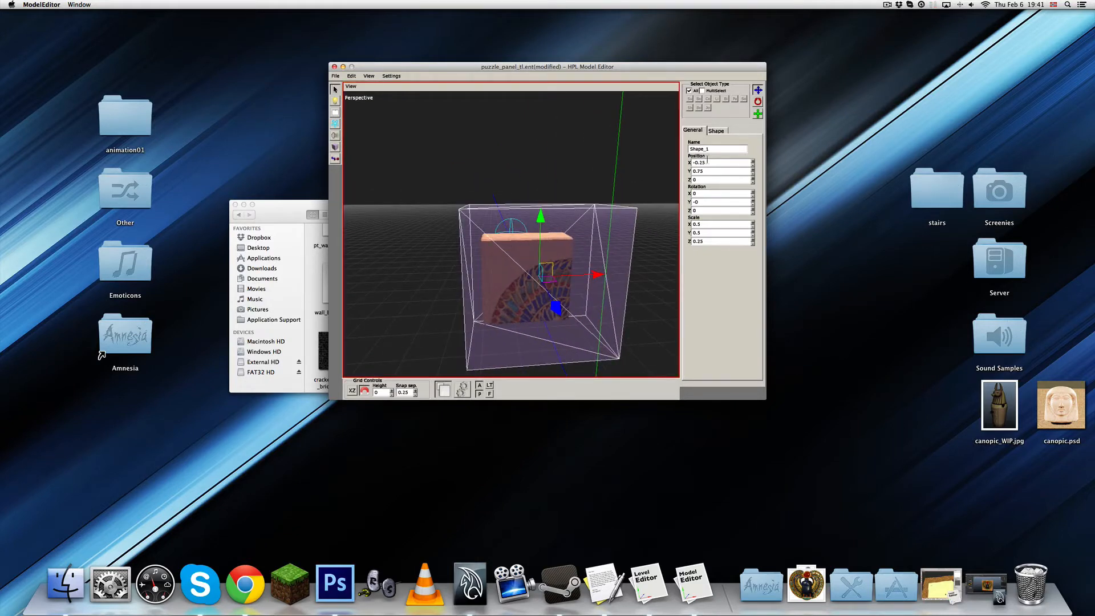
{"action": "left_click_drag", "start_coordinate": [706, 161], "coordinate": [700, 160]}
{"action": "type", "text": "5"}
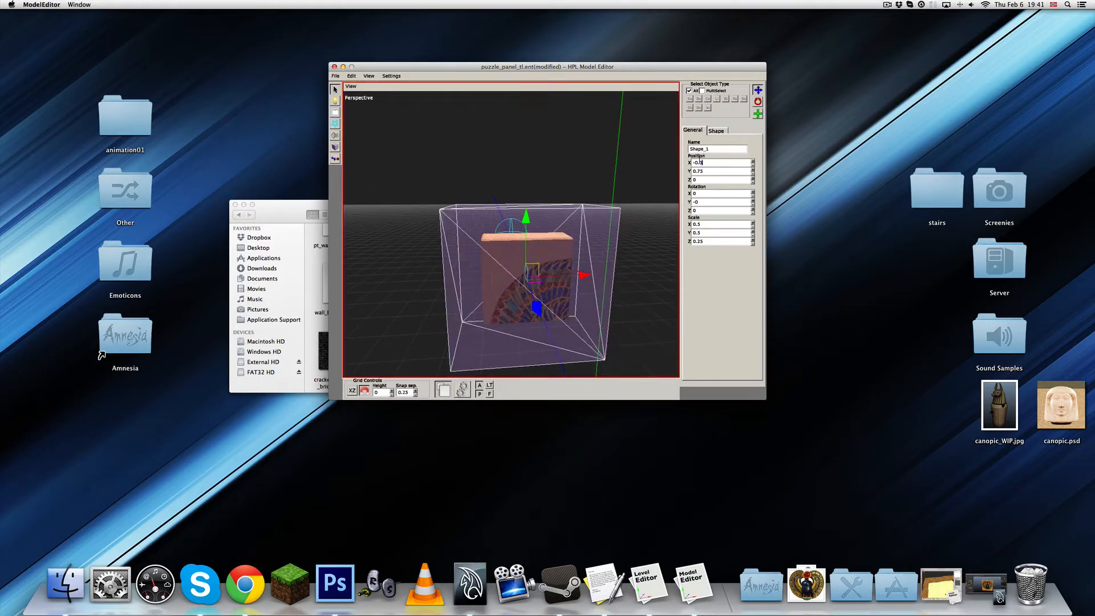
{"action": "left_click_drag", "start_coordinate": [567, 284], "coordinate": [557, 259], "text": "alt"}
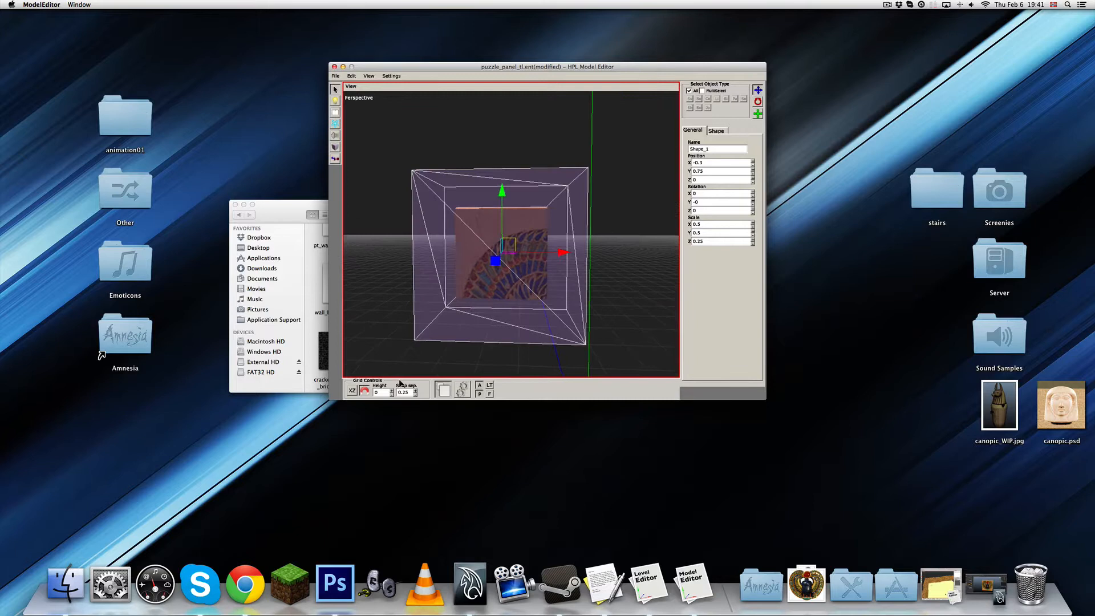
Turn off grid snapping and scale the collision box to 0.3 × 0.3 × 0.1 so it fits the panel.
{"action": "left_click", "coordinate": [367, 390]}
{"action": "key", "text": "e"}
{"action": "left_click_drag", "start_coordinate": [502, 187], "coordinate": [503, 222]}
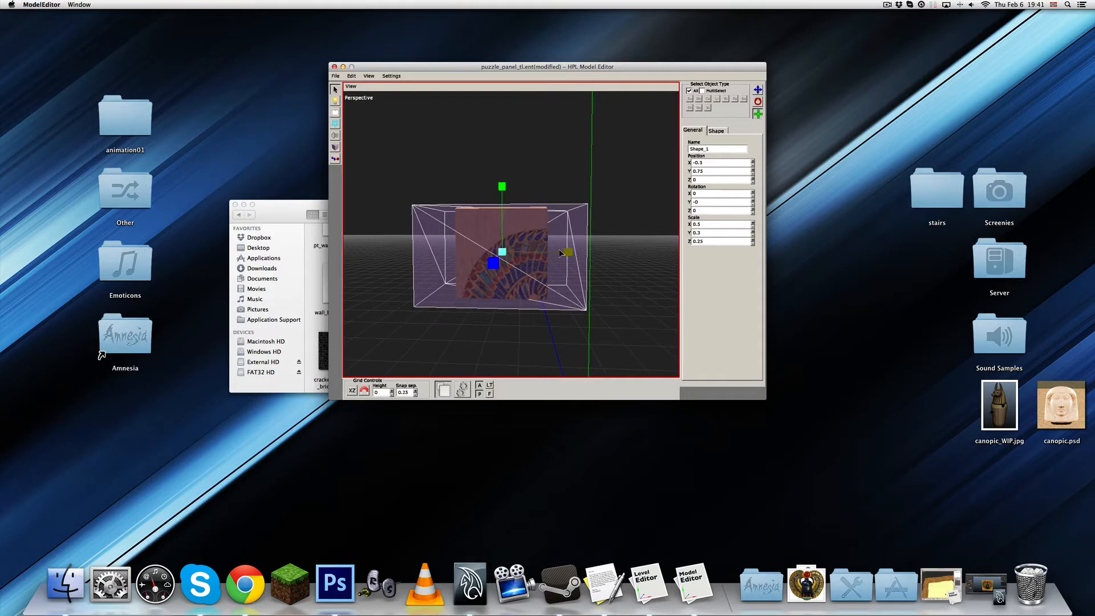
{"action": "mouse_move", "coordinate": [566, 253]}
{"action": "left_mouse_down"}
{"action": "mouse_move", "coordinate": [563, 236]}
{"action": "mouse_move", "coordinate": [547, 256]}
{"action": "left_mouse_up"}
{"action": "left_click_drag", "start_coordinate": [537, 300], "coordinate": [559, 274]}
{"action": "key", "text": "w"}
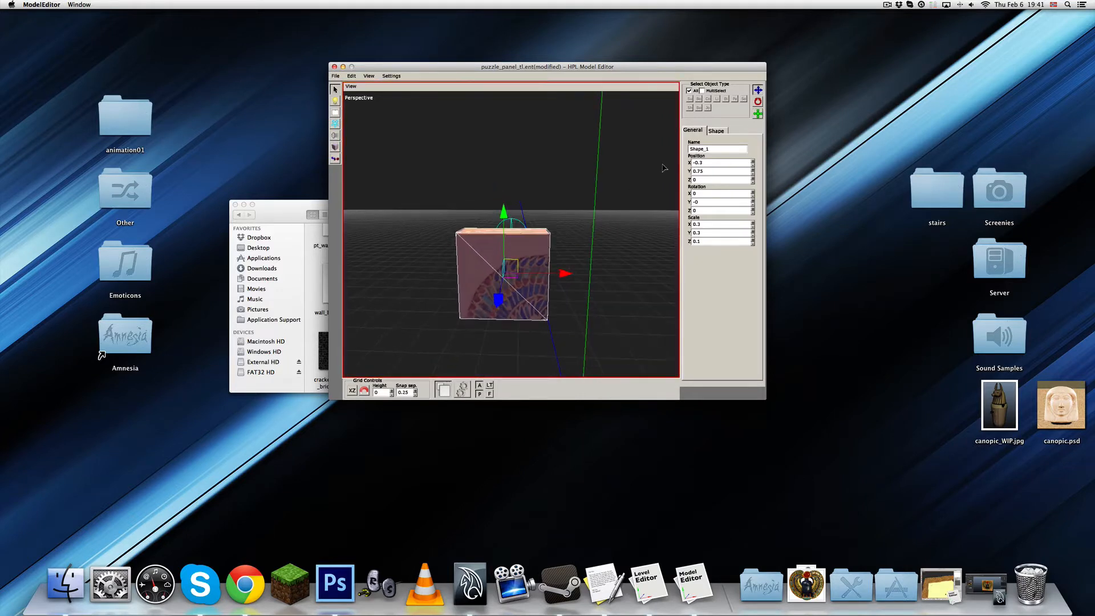
Create a physics body from the collision box and review its body properties.
{"action": "left_click", "coordinate": [715, 130]}
{"action": "left_click", "coordinate": [713, 158]}
{"action": "left_click", "coordinate": [712, 132]}
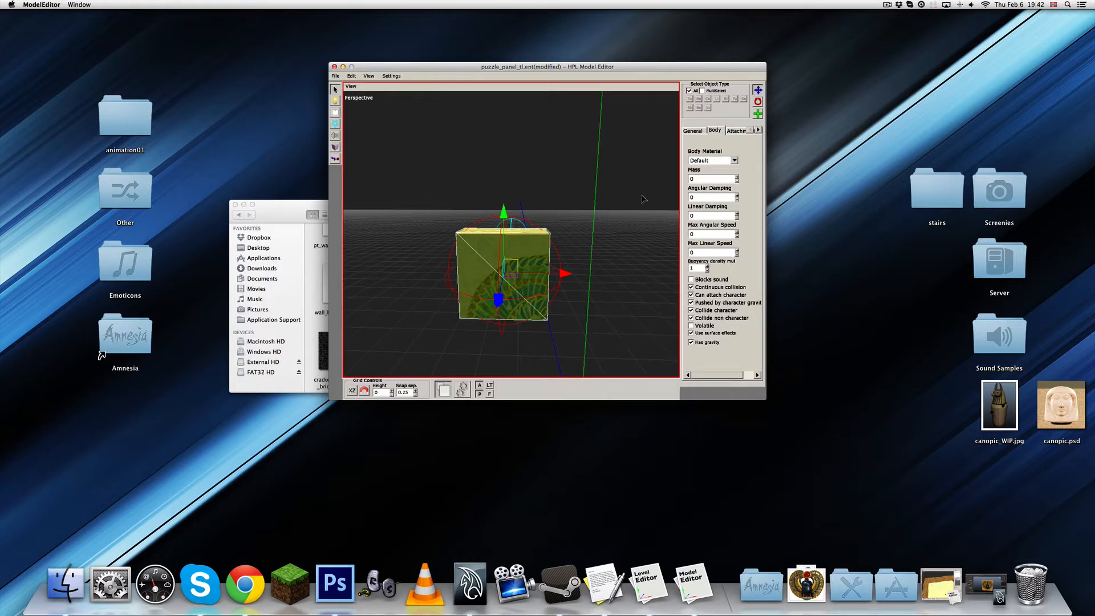
{"action": "left_click_drag", "start_coordinate": [561, 292], "coordinate": [609, 215], "text": "alt"}
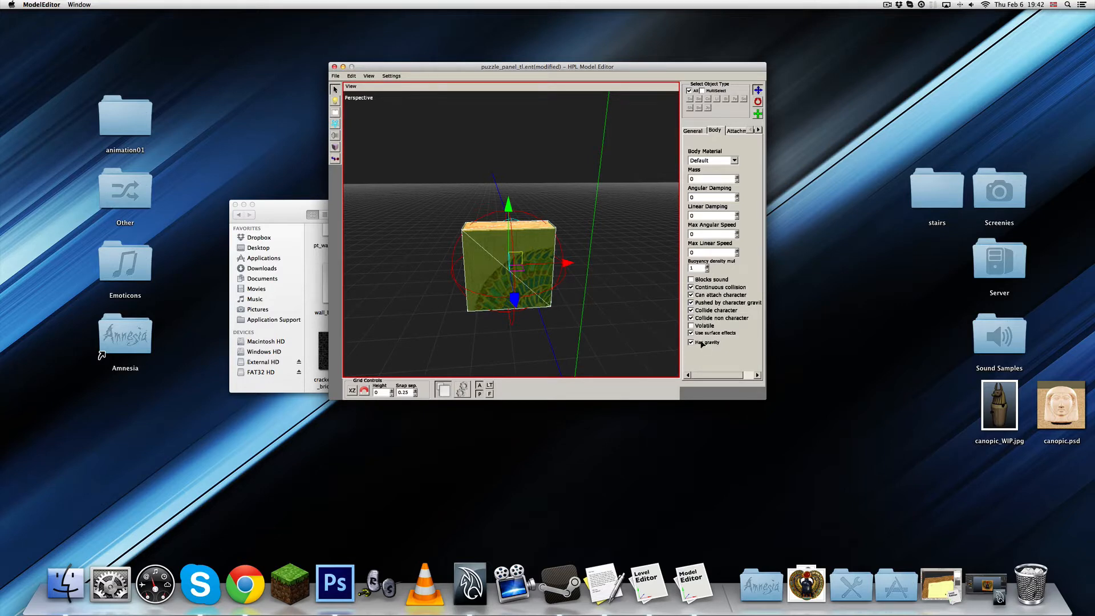
{"action": "left_click", "coordinate": [733, 132]}
{"action": "left_click", "coordinate": [723, 130]}
Set the entity type to MoveObject in the user defined variables.
{"action": "left_click", "coordinate": [391, 76]}
{"action": "left_click", "coordinate": [393, 89]}
{"action": "left_click", "coordinate": [490, 146]}
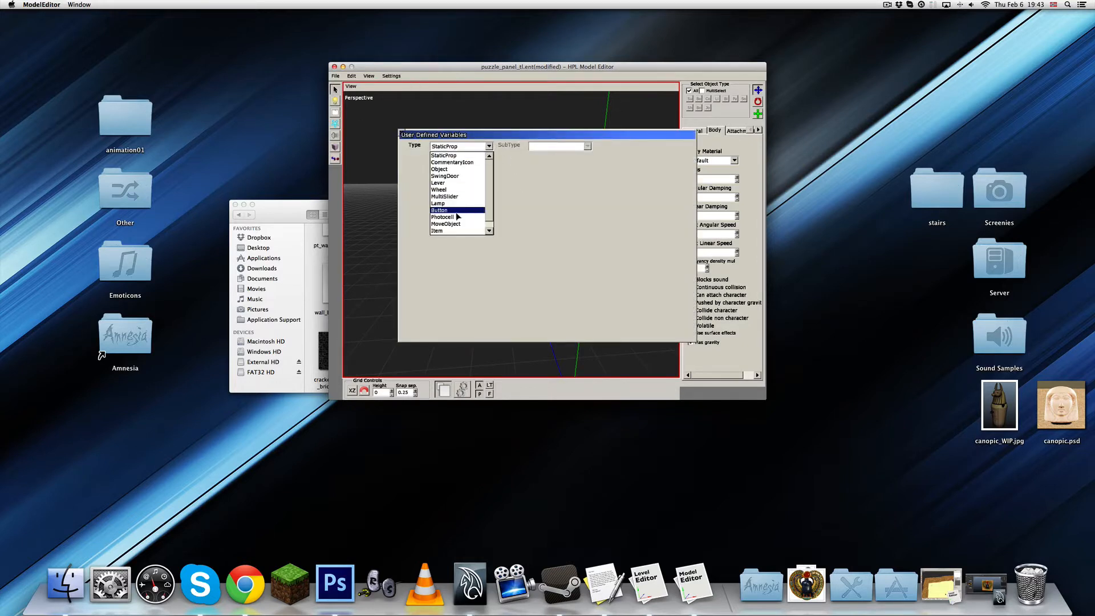
{"action": "left_click", "coordinate": [456, 224]}
{"action": "scroll", "coordinate": [551, 234], "scroll_direction": "down", "scroll_amount": 5}
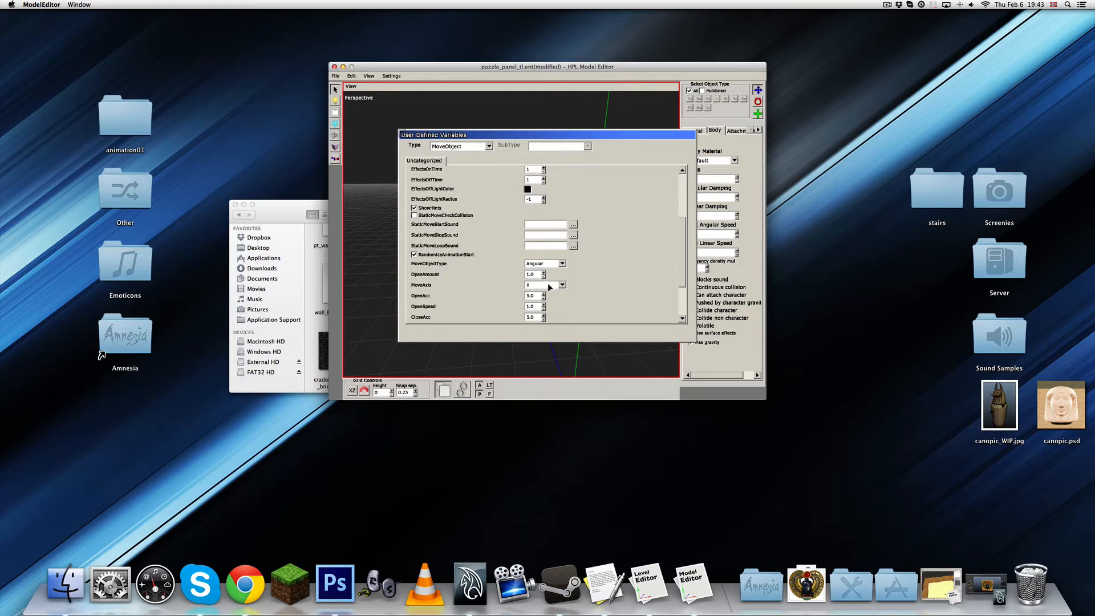
Set the entity's MoveAxis to Y and its OpenAmount to 4, and close the user defined variables.
{"action": "left_click", "coordinate": [562, 285]}
{"action": "left_click", "coordinate": [548, 301]}
{"action": "left_click", "coordinate": [535, 275]}
{"action": "double_click", "coordinate": [538, 274]}
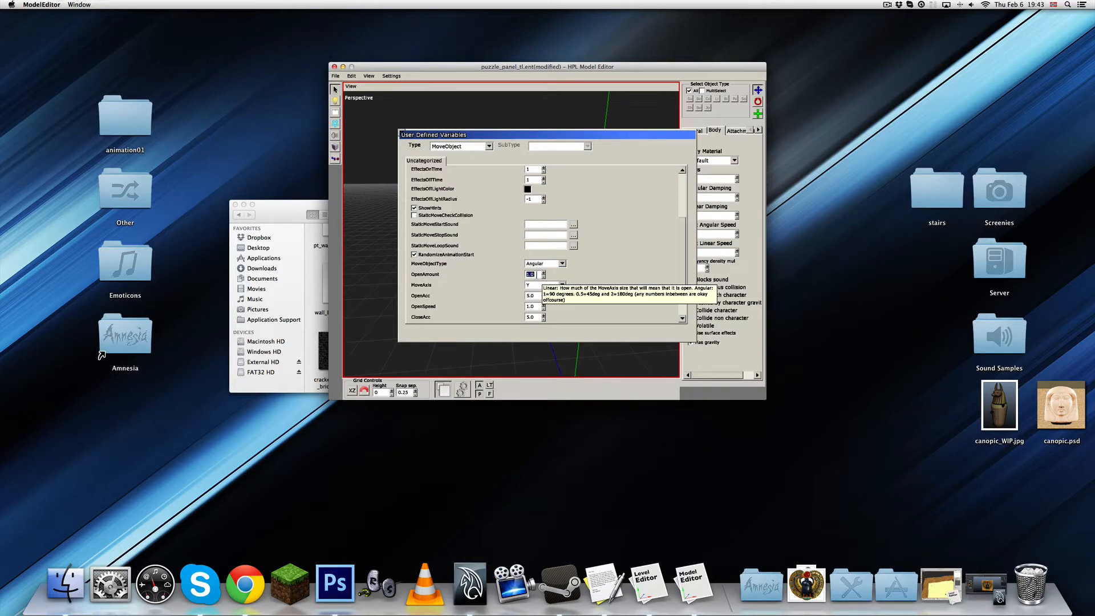
{"action": "type", "text": "2"}
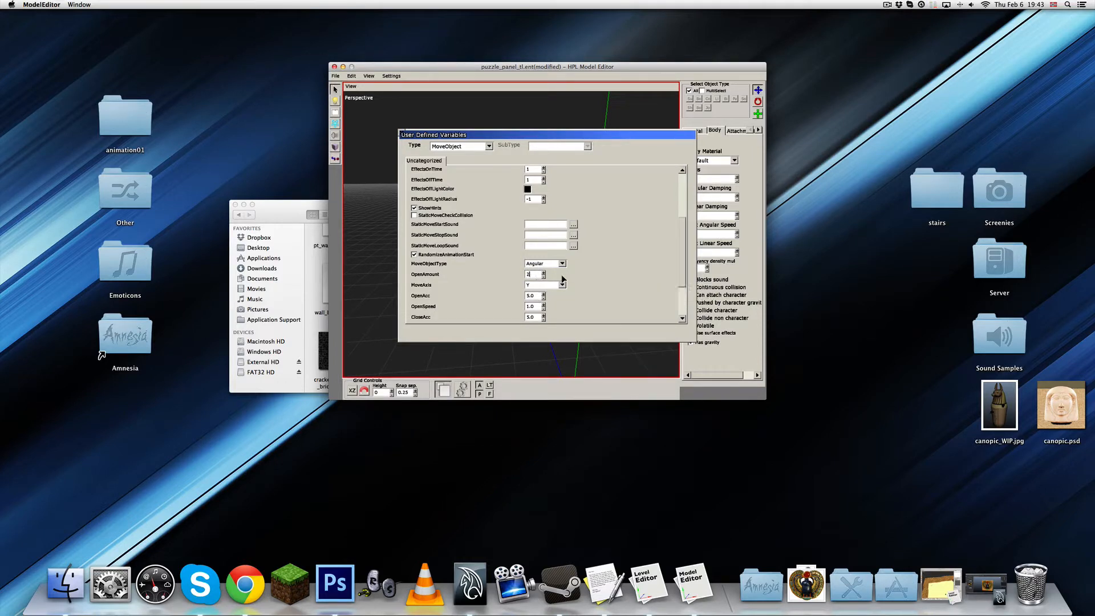
{"action": "left_click_drag", "start_coordinate": [539, 274], "coordinate": [528, 275]}
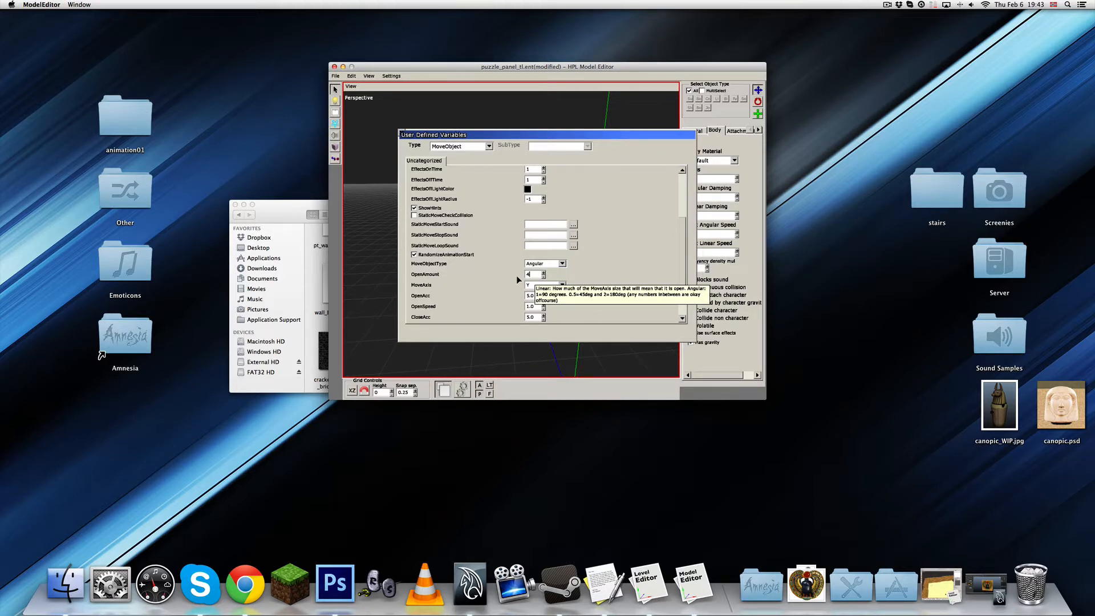
{"action": "scroll", "coordinate": [547, 250], "scroll_direction": "down", "scroll_amount": 3}
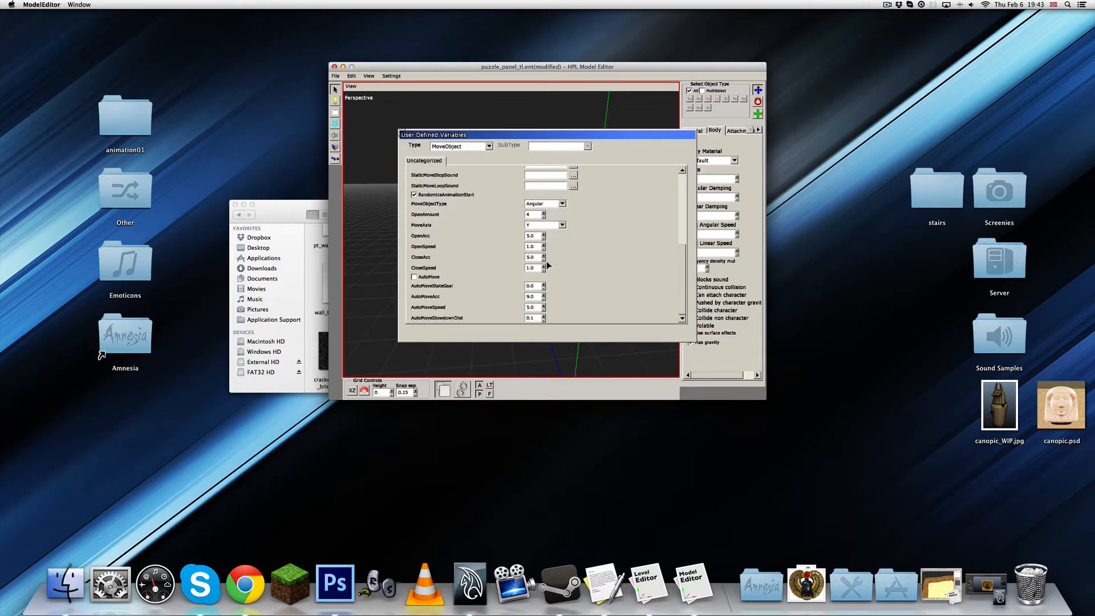
{"action": "scroll", "coordinate": [544, 261], "scroll_direction": "up", "scroll_amount": 5}
{"action": "scroll", "coordinate": [527, 303], "scroll_direction": "down", "scroll_amount": 2}
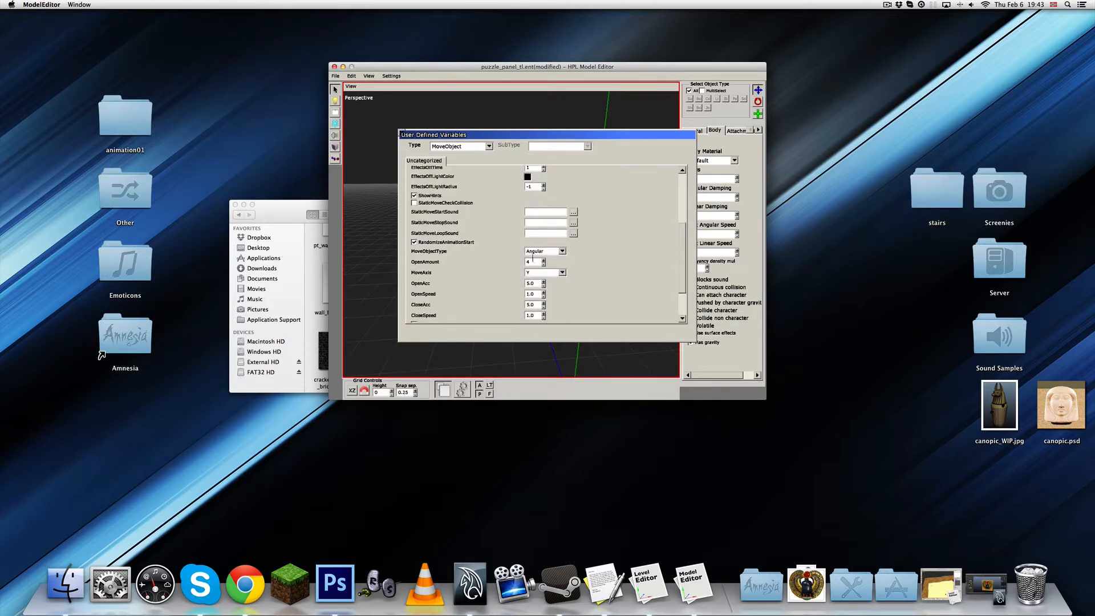
{"action": "mouse_move", "coordinate": [534, 260]}
{"action": "key", "text": "Escape"}
Save the finished panel entity as puzzle_panel_tl.ent.
{"action": "left_click", "coordinate": [336, 76]}
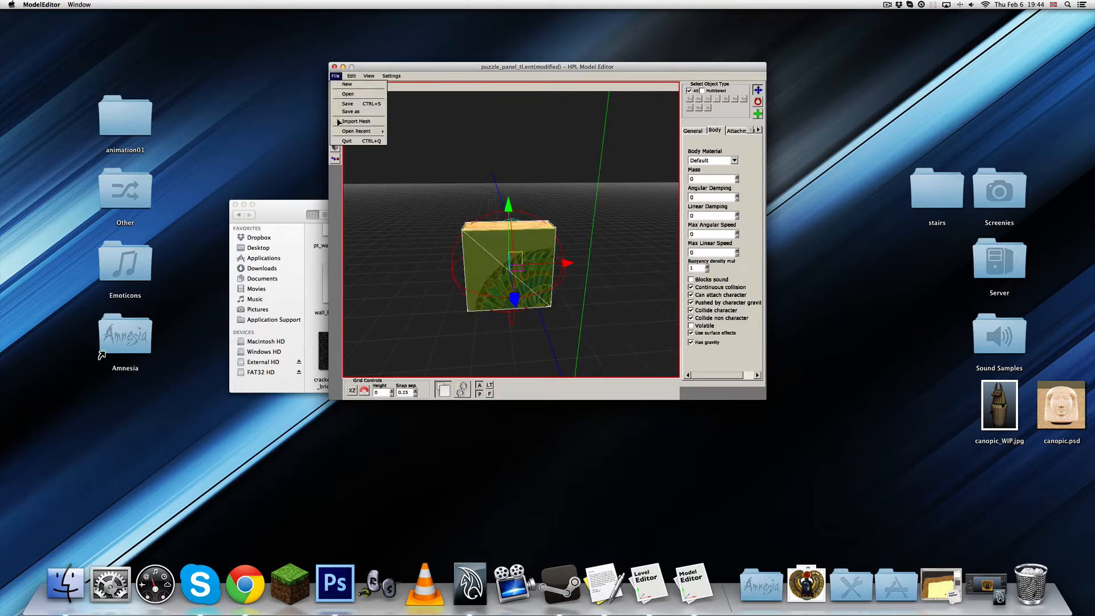
{"action": "left_click", "coordinate": [343, 119]}
{"action": "left_click", "coordinate": [656, 317]}
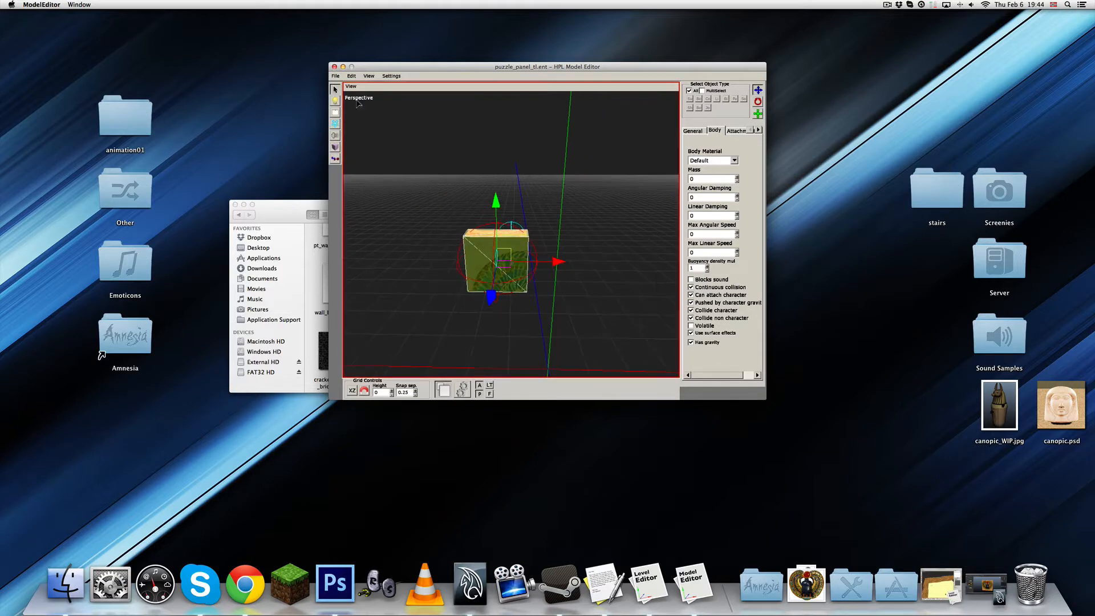
Import the mesh puzzle_panel_t.dae in place of the current panel mesh, keeping the existing body.
{"action": "left_click", "coordinate": [336, 76]}
{"action": "left_click", "coordinate": [348, 122]}
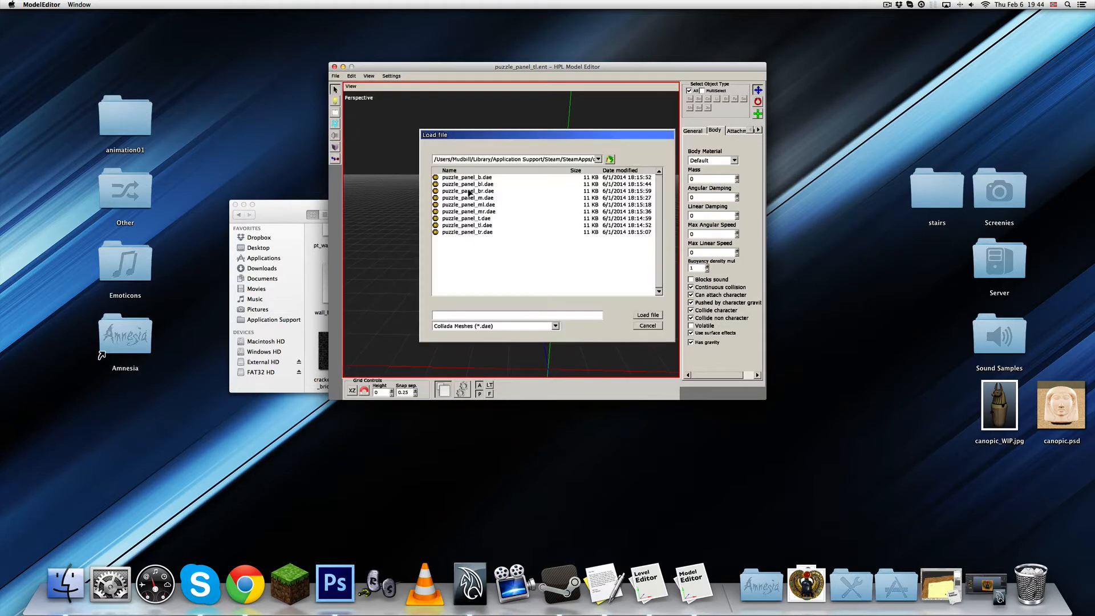
{"action": "double_click", "coordinate": [480, 225]}
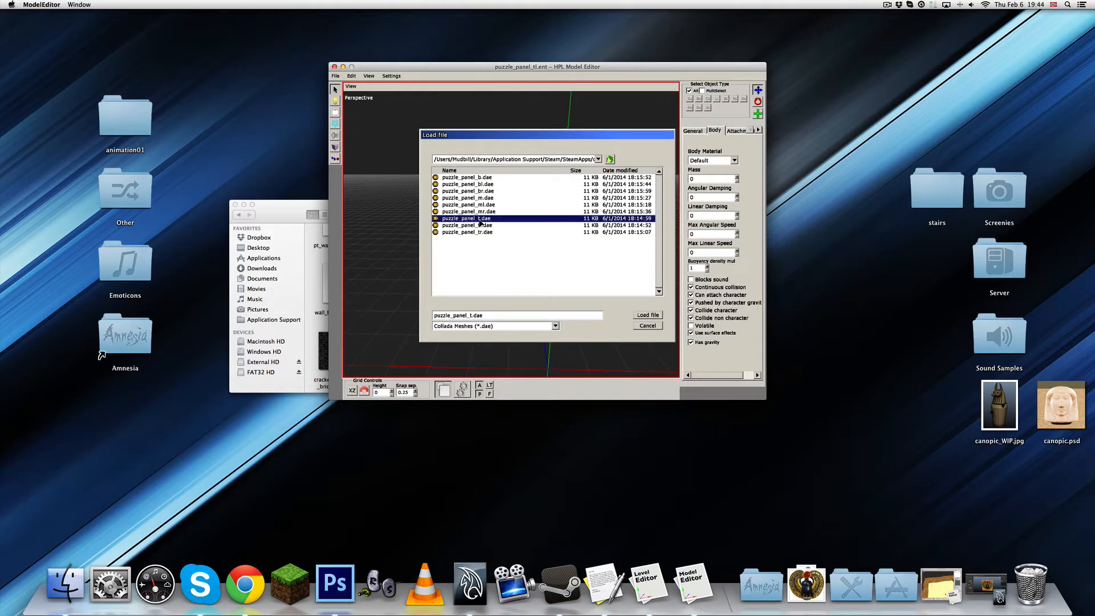
{"action": "middle_click_drag", "start_coordinate": [520, 237], "coordinate": [547, 252], "text": "alt"}
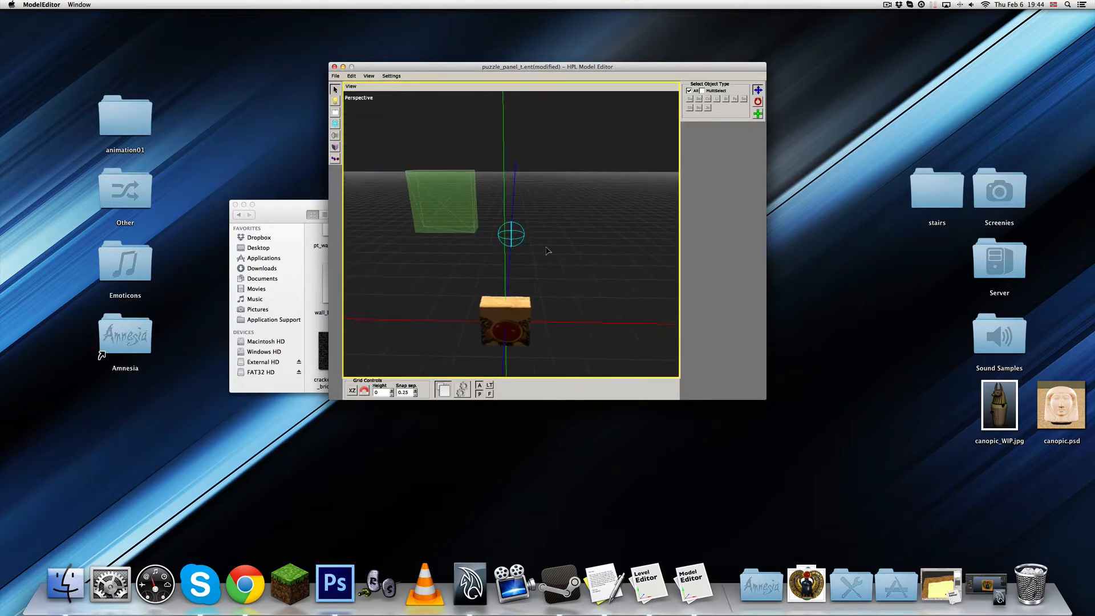
Raise the imported top panel mesh to Y 0.75, level with the body.
{"action": "left_click", "coordinate": [528, 319]}
{"action": "left_click_drag", "start_coordinate": [509, 270], "coordinate": [594, 190]}
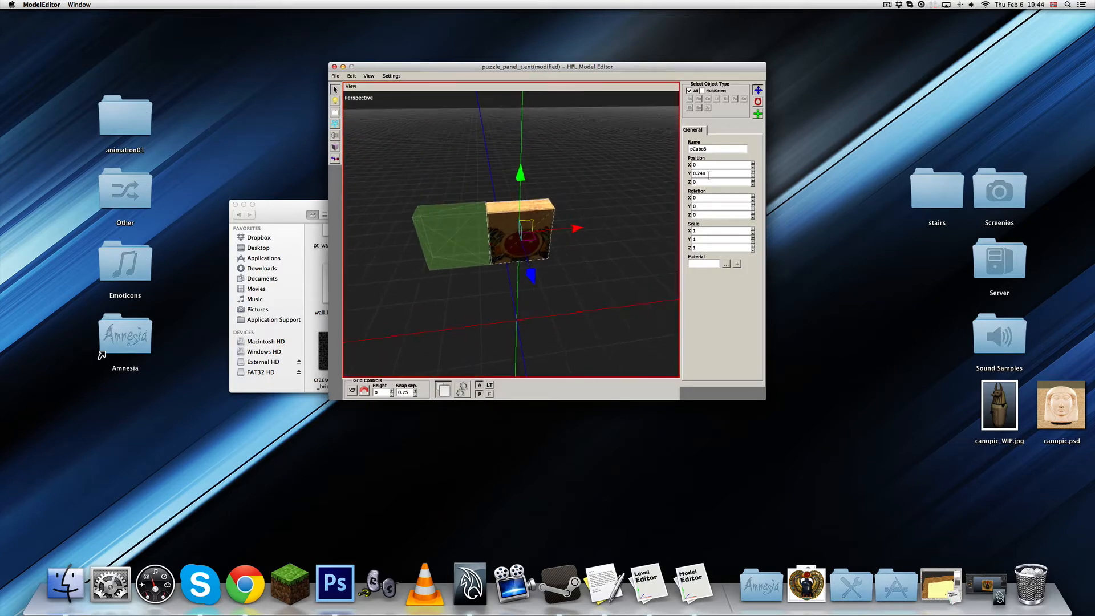
{"action": "left_click_drag", "start_coordinate": [705, 173], "coordinate": [700, 173]}
{"action": "type", "text": "5"}
{"action": "key", "text": "Return"}
{"action": "scroll", "coordinate": [498, 273], "scroll_direction": "up", "scroll_amount": 1}
Move the physics body onto the top panel by setting its X position to 0.
{"action": "left_click", "coordinate": [415, 271]}
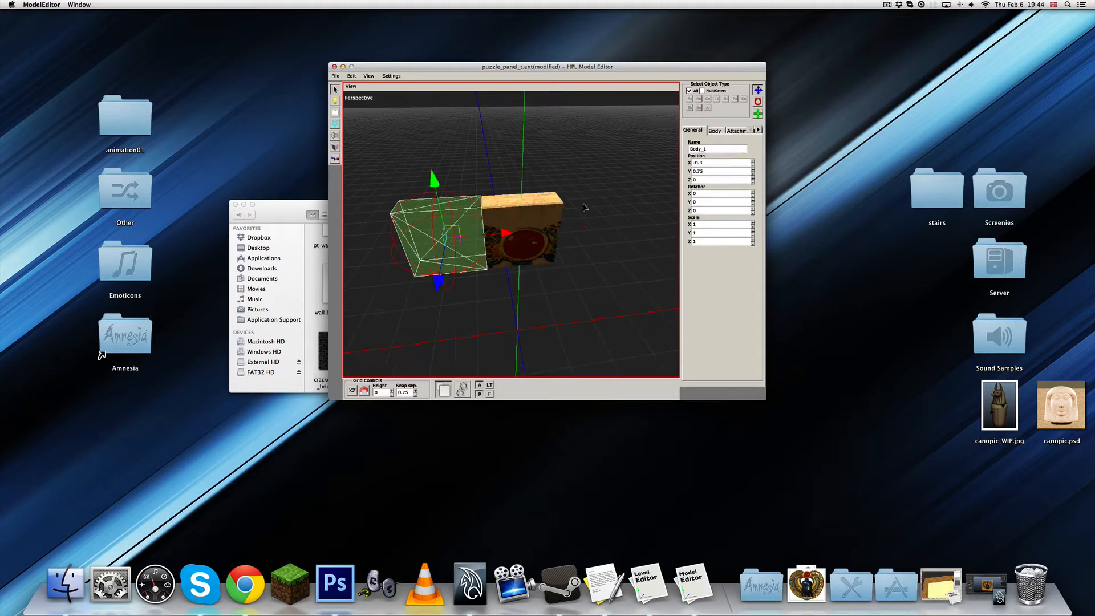
{"action": "left_click_drag", "start_coordinate": [705, 163], "coordinate": [693, 163]}
{"action": "type", "text": "0"}
{"action": "key", "text": "Return"}
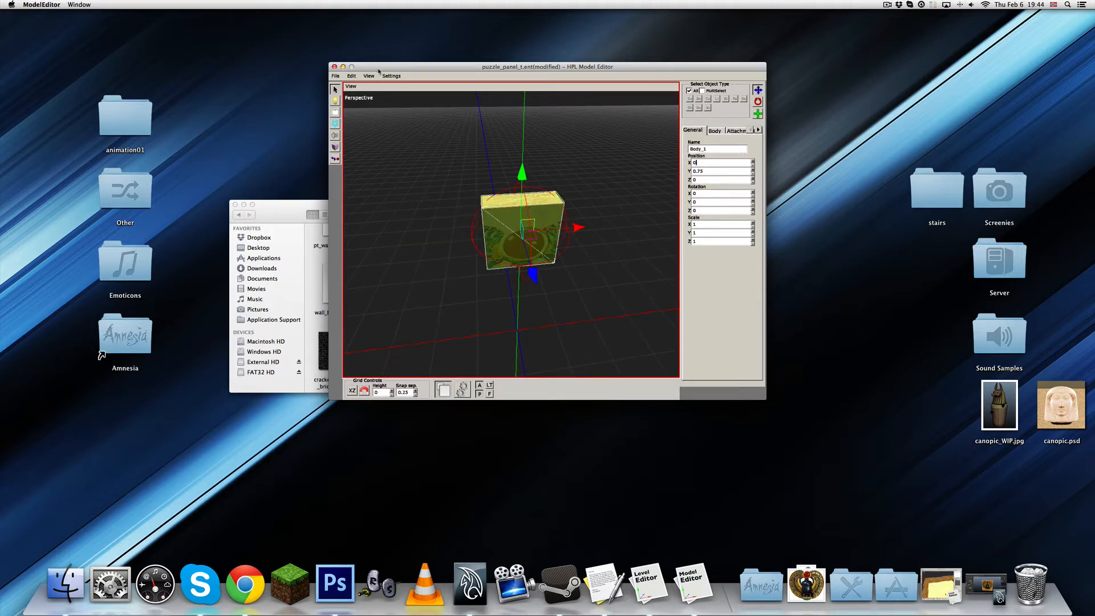
Save the top panel entity as puzzle_panel_t.ent.
{"action": "left_click", "coordinate": [335, 75]}
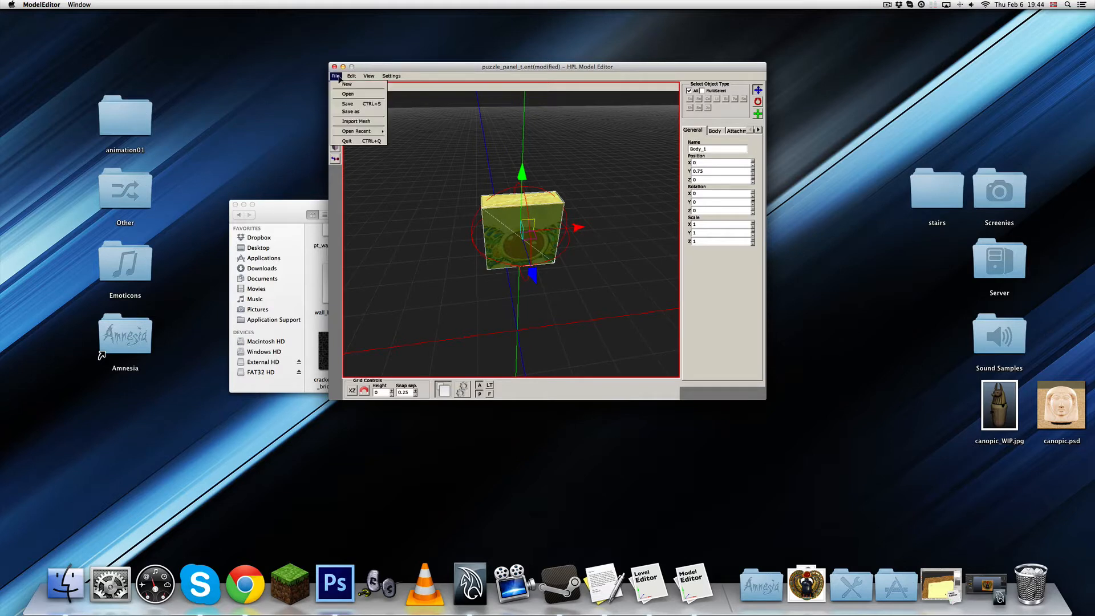
{"action": "left_click", "coordinate": [353, 114]}
{"action": "left_click", "coordinate": [654, 314]}
Import the mesh puzzle_panel_tr.dae for the top-right panel, keeping the existing body.
{"action": "left_click_drag", "start_coordinate": [489, 202], "coordinate": [495, 223], "text": "alt"}
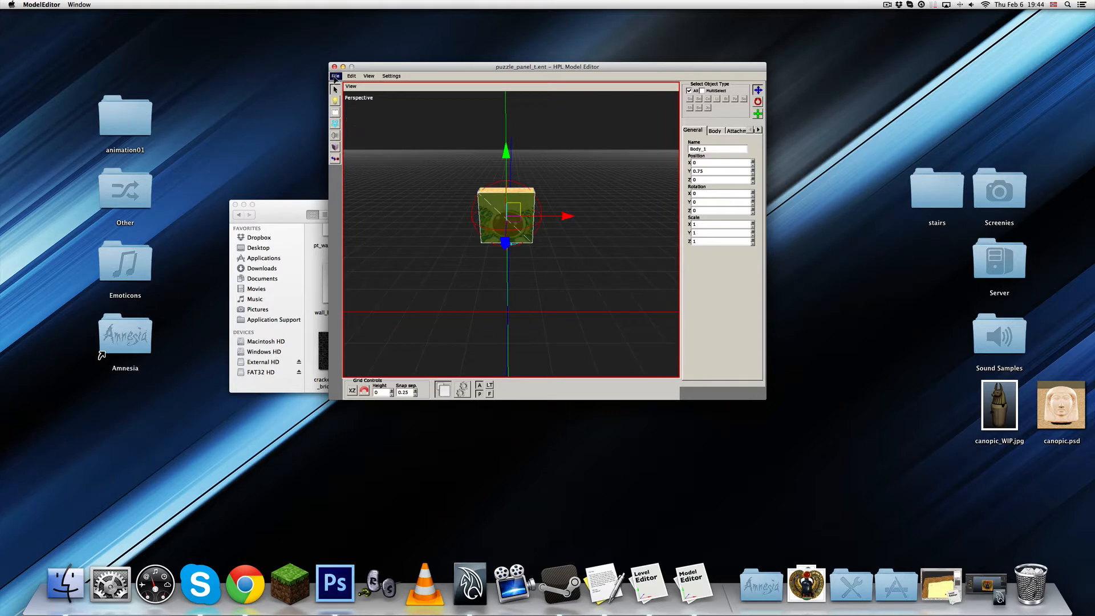
{"action": "left_click", "coordinate": [336, 76]}
{"action": "left_click", "coordinate": [352, 125]}
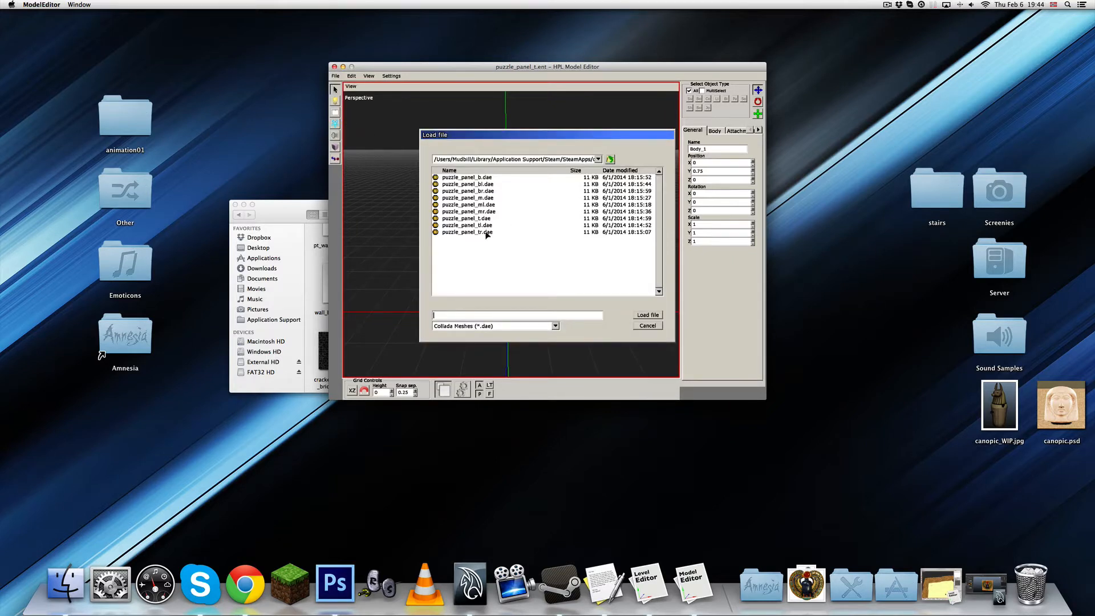
{"action": "double_click", "coordinate": [489, 232]}
Move the imported top-right panel mesh to X 0.25, Y 0.75, and open its X position for editing.
{"action": "left_click", "coordinate": [519, 301]}
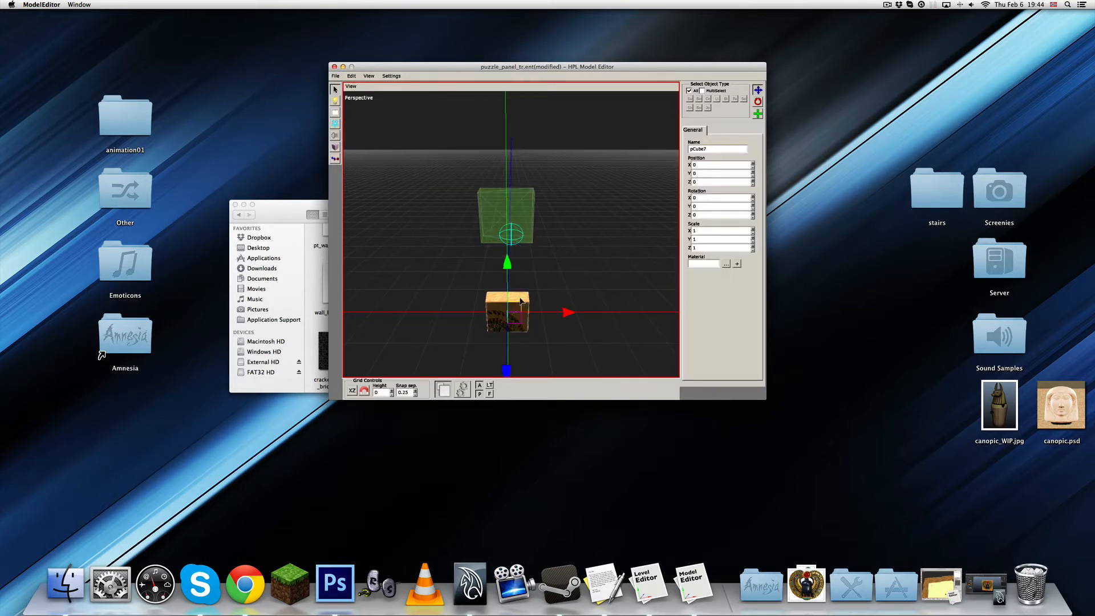
{"action": "left_click_drag", "start_coordinate": [507, 262], "coordinate": [507, 152]}
{"action": "left_click_drag", "start_coordinate": [563, 216], "coordinate": [611, 215]}
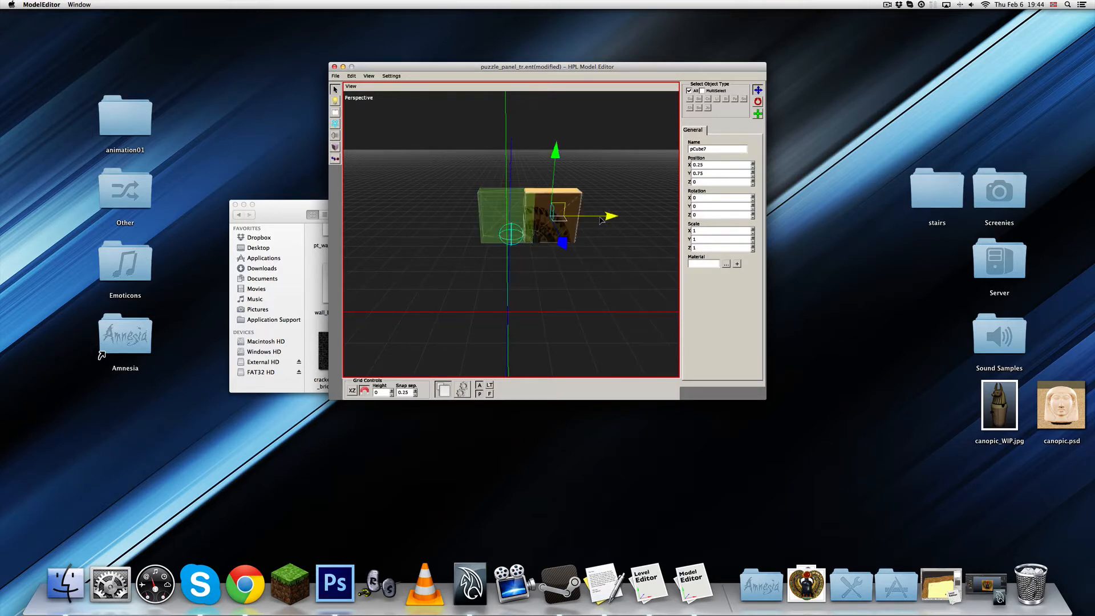
{"action": "middle_click_drag", "start_coordinate": [574, 257], "coordinate": [552, 274], "text": "alt"}
{"action": "scroll", "coordinate": [553, 274], "scroll_direction": "up", "scroll_amount": 2}
{"action": "left_click_drag", "start_coordinate": [553, 274], "coordinate": [563, 258], "text": "alt"}
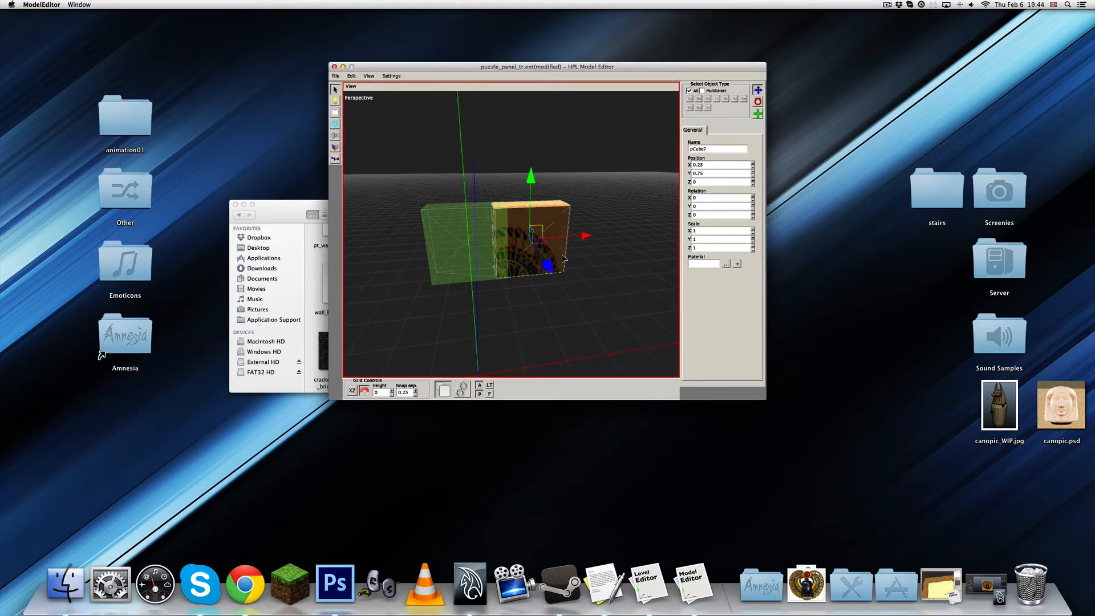
{"action": "double_click", "coordinate": [707, 165]}
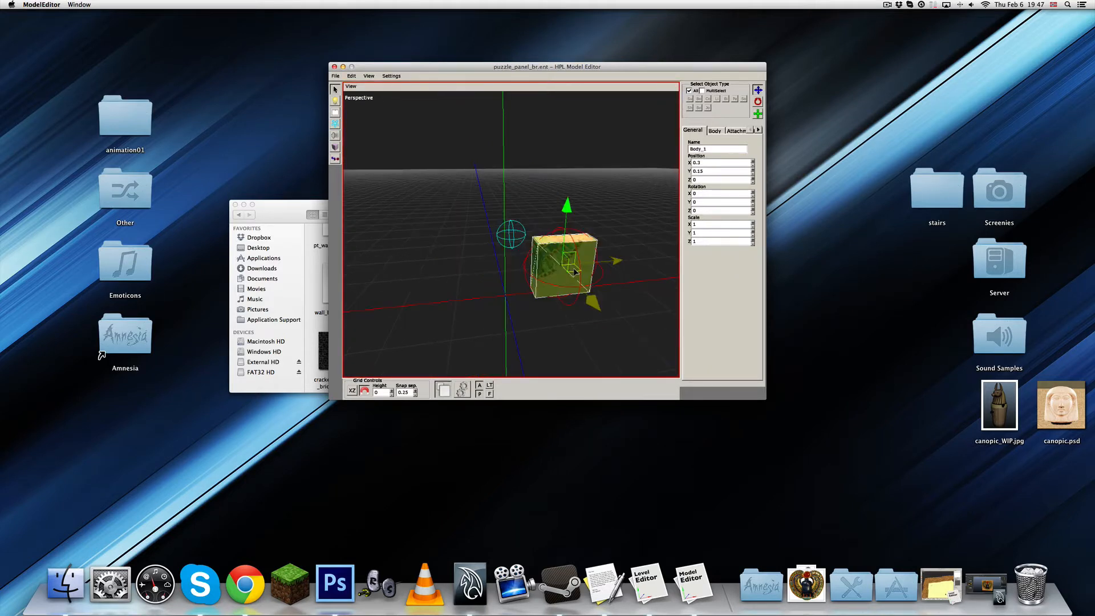
{"action": "left_click_drag", "start_coordinate": [514, 296], "coordinate": [511, 300], "text": "alt"}
{"action": "left_click", "coordinate": [510, 300]}
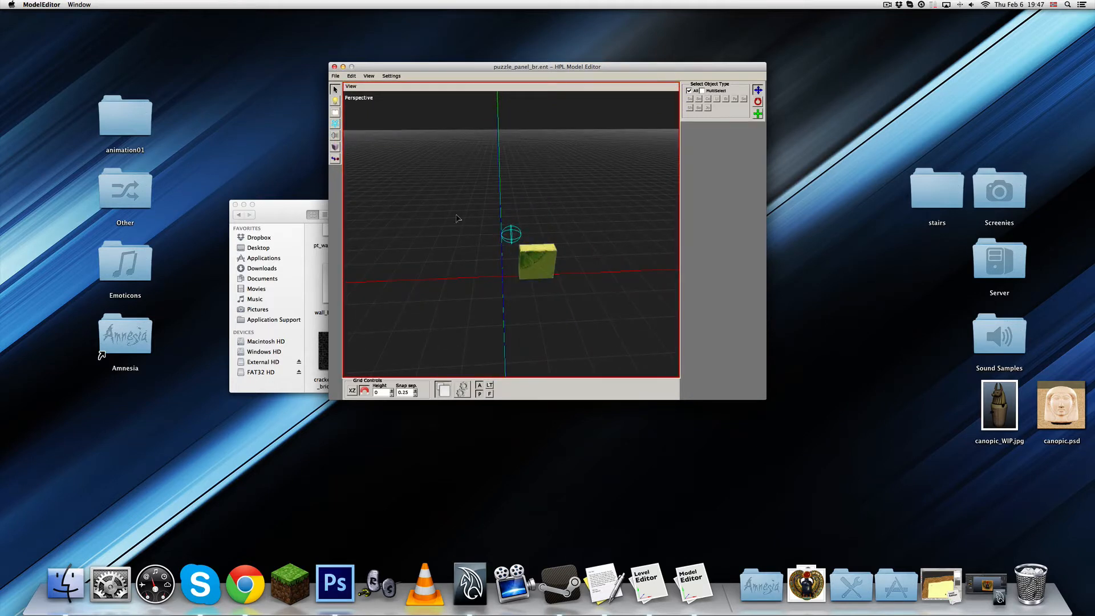
{"action": "left_click_drag", "start_coordinate": [503, 257], "coordinate": [517, 294], "text": "alt"}
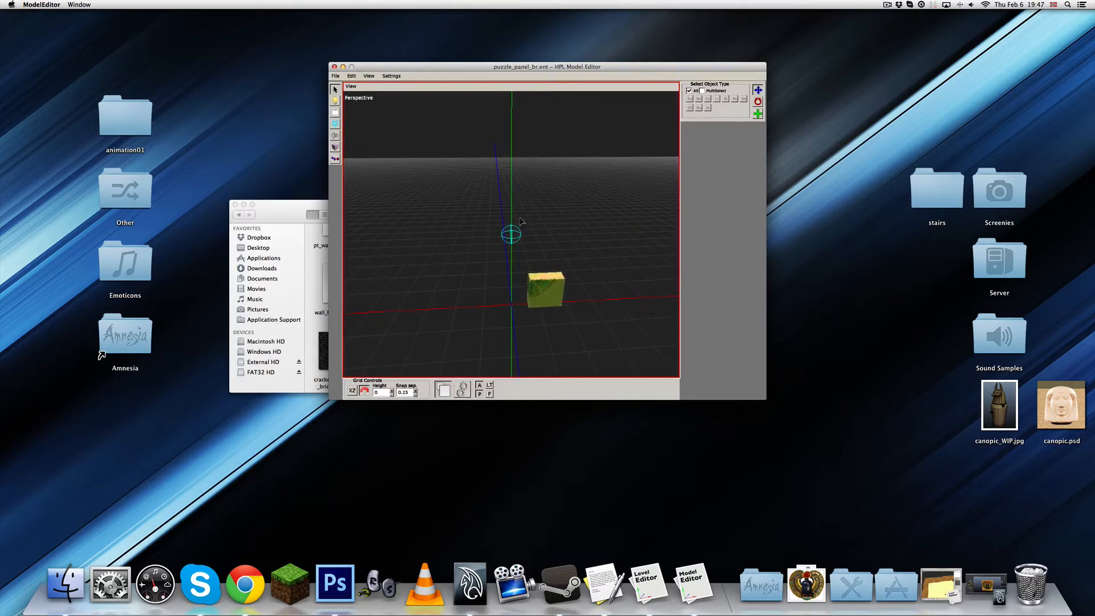
Minimise the Model Editor, switch to the Level Editor with test3.map, and list the entities in the custom category.
{"action": "double_click", "coordinate": [514, 72]}
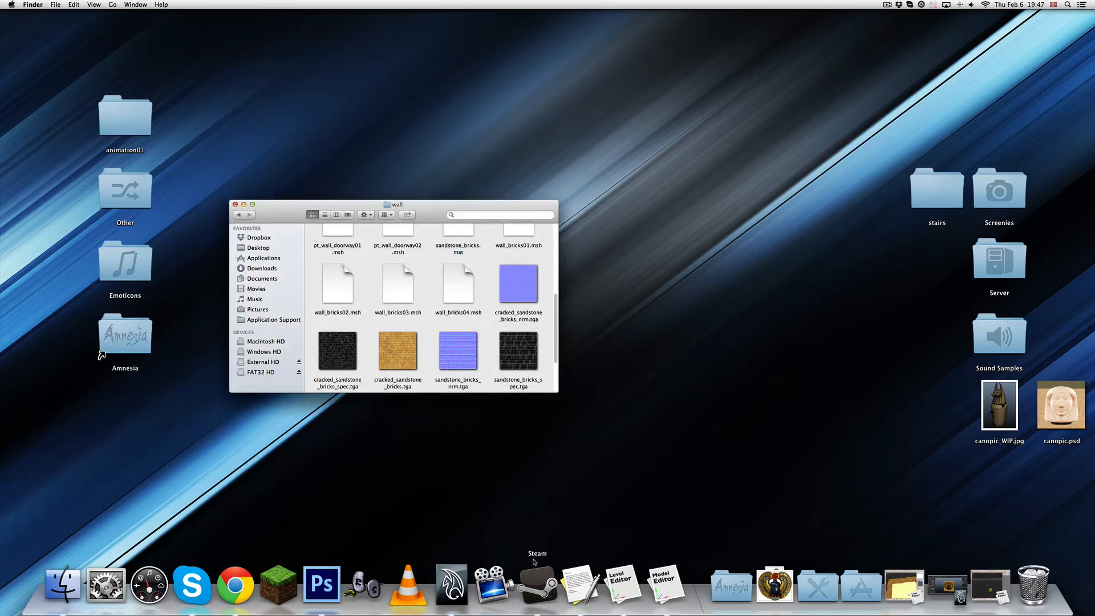
{"action": "left_click", "coordinate": [903, 587]}
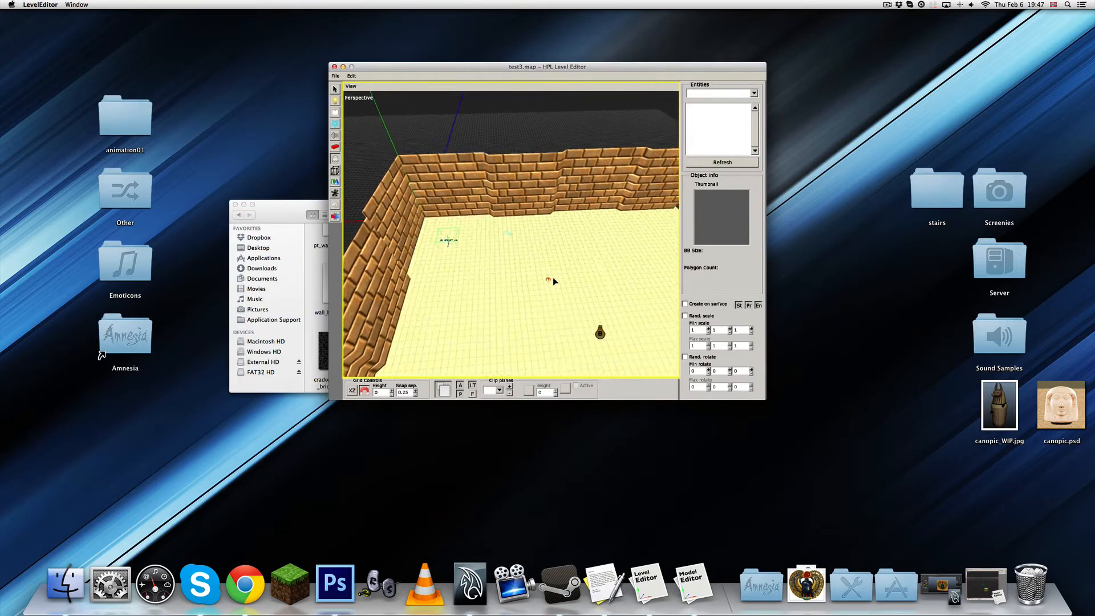
{"action": "middle_click_drag", "start_coordinate": [553, 278], "coordinate": [517, 280]}
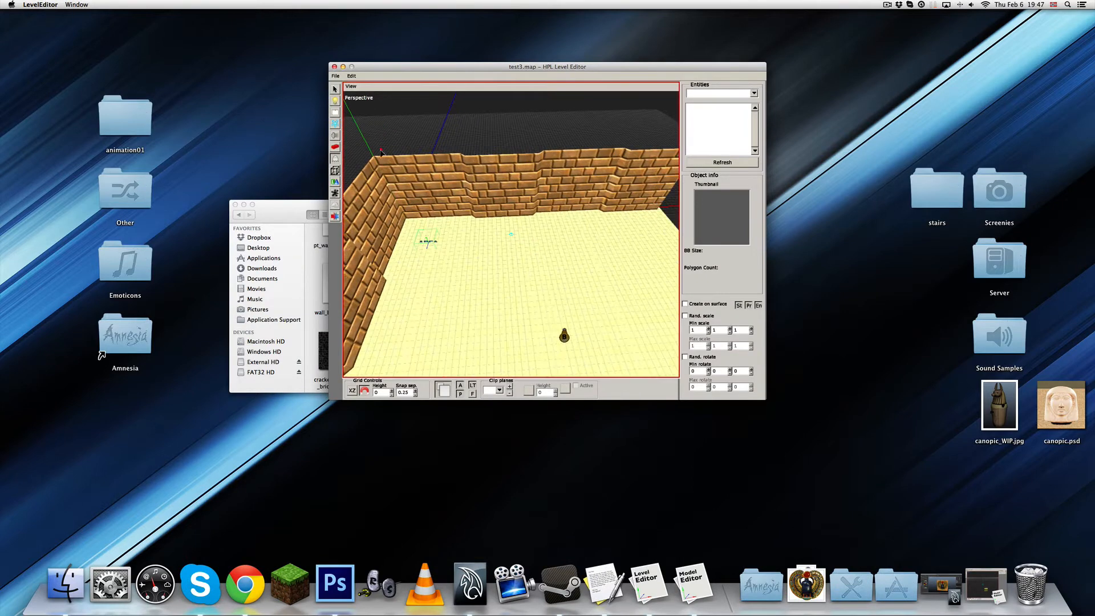
{"action": "left_click", "coordinate": [754, 94]}
{"action": "left_click", "coordinate": [711, 141]}
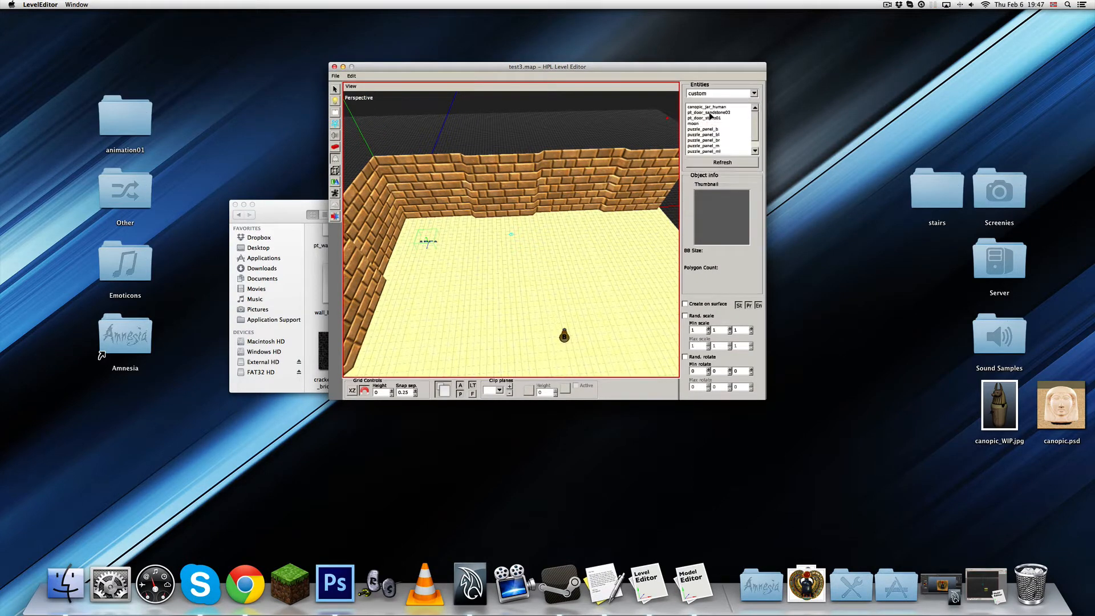
Place the custom entity puzzle_panel_b on the floor against the recessed section of the brick wall.
{"action": "scroll", "coordinate": [711, 120], "scroll_direction": "down", "scroll_amount": 3}
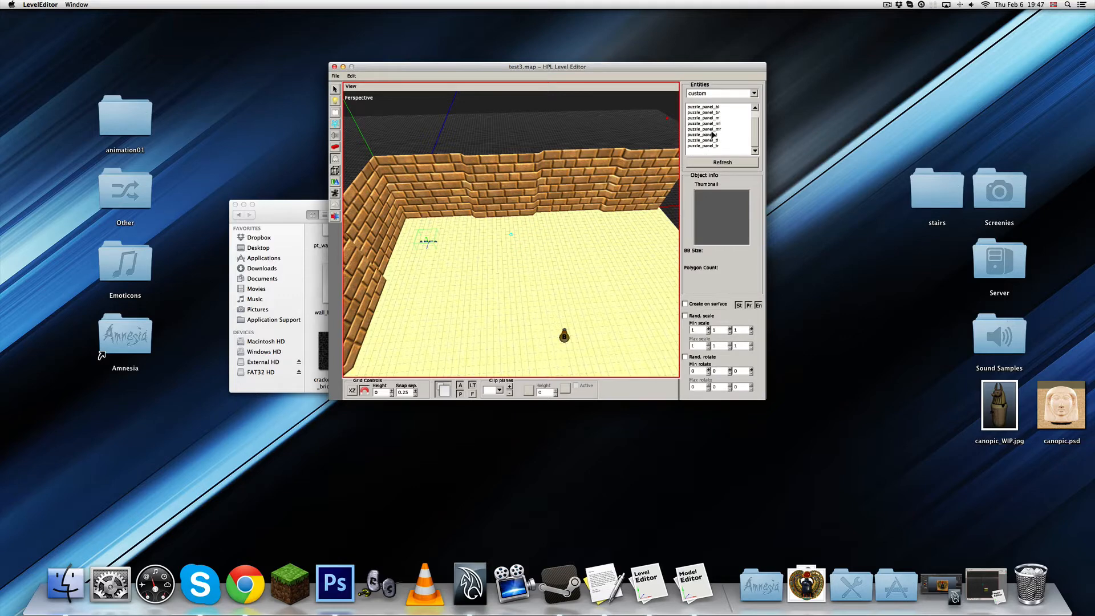
{"action": "scroll", "coordinate": [759, 138], "scroll_direction": "up", "scroll_amount": 1}
{"action": "left_click", "coordinate": [719, 107]}
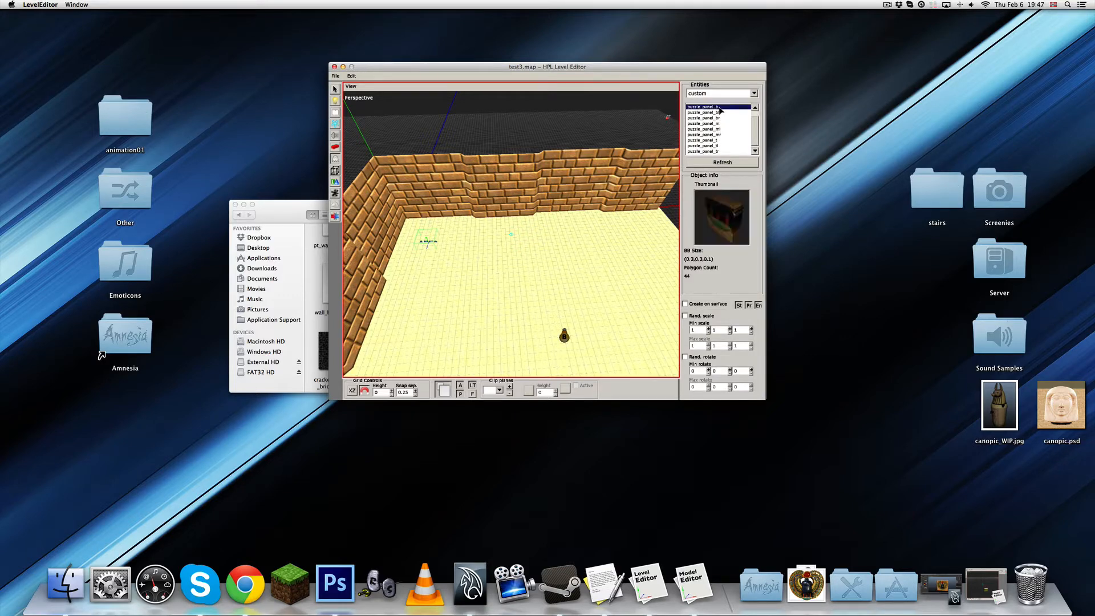
{"action": "scroll", "coordinate": [557, 226], "scroll_direction": "up", "scroll_amount": 2}
{"action": "middle_click_drag", "start_coordinate": [558, 226], "coordinate": [544, 256], "text": "alt"}
{"action": "mouse_move", "coordinate": [545, 256]}
{"action": "left_mouse_down", "text": "alt"}
{"action": "mouse_move", "coordinate": [577, 252]}
{"action": "mouse_move", "coordinate": [532, 185]}
{"action": "mouse_move", "coordinate": [563, 247]}
{"action": "mouse_move", "coordinate": [450, 240]}
{"action": "mouse_move", "coordinate": [656, 234]}
{"action": "mouse_move", "coordinate": [487, 257]}
{"action": "mouse_move", "coordinate": [439, 152]}
{"action": "mouse_move", "coordinate": [543, 271]}
{"action": "left_mouse_up", "text": "alt"}
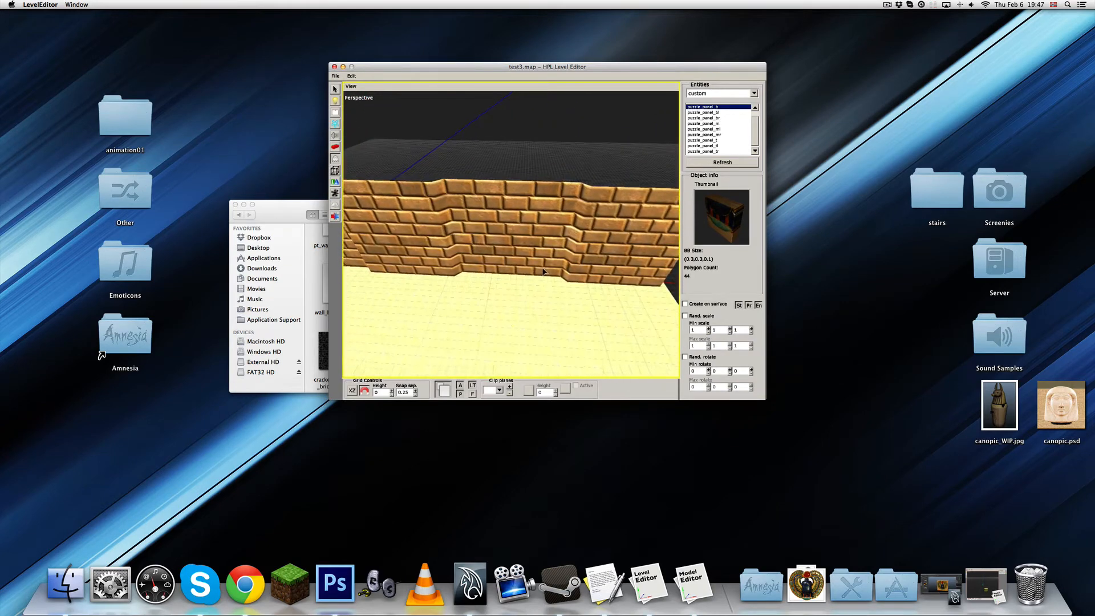
{"action": "left_click", "coordinate": [459, 391]}
{"action": "scroll", "coordinate": [517, 279], "scroll_direction": "up", "scroll_amount": 5}
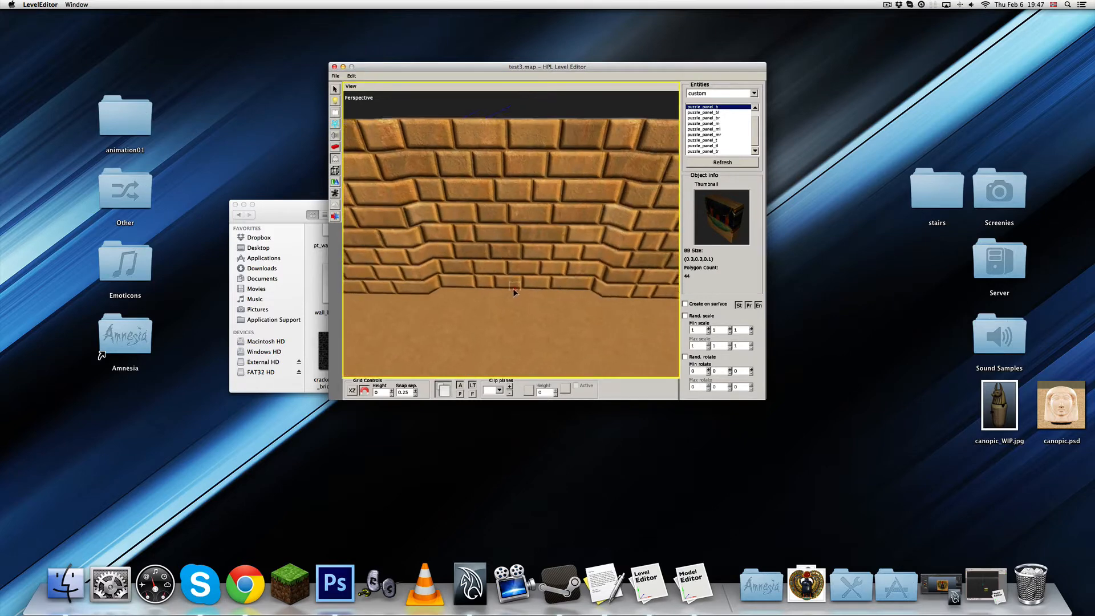
{"action": "scroll", "coordinate": [514, 287], "scroll_direction": "up", "scroll_amount": 2}
{"action": "left_click", "coordinate": [518, 282]}
Place puzzle_panel_bl and puzzle_panel_br at the same spot to complete the puzzle's bottom row.
{"action": "mouse_move", "coordinate": [520, 279]}
{"action": "left_mouse_down", "text": "alt"}
{"action": "mouse_move", "coordinate": [523, 248]}
{"action": "mouse_move", "coordinate": [531, 268]}
{"action": "left_mouse_up", "text": "alt"}
{"action": "scroll", "coordinate": [523, 249], "scroll_direction": "up", "scroll_amount": 2}
{"action": "scroll", "coordinate": [531, 271], "scroll_direction": "up", "scroll_amount": 3}
{"action": "middle_click_drag", "start_coordinate": [533, 282], "coordinate": [534, 253], "text": "alt"}
{"action": "left_click", "coordinate": [704, 113]}
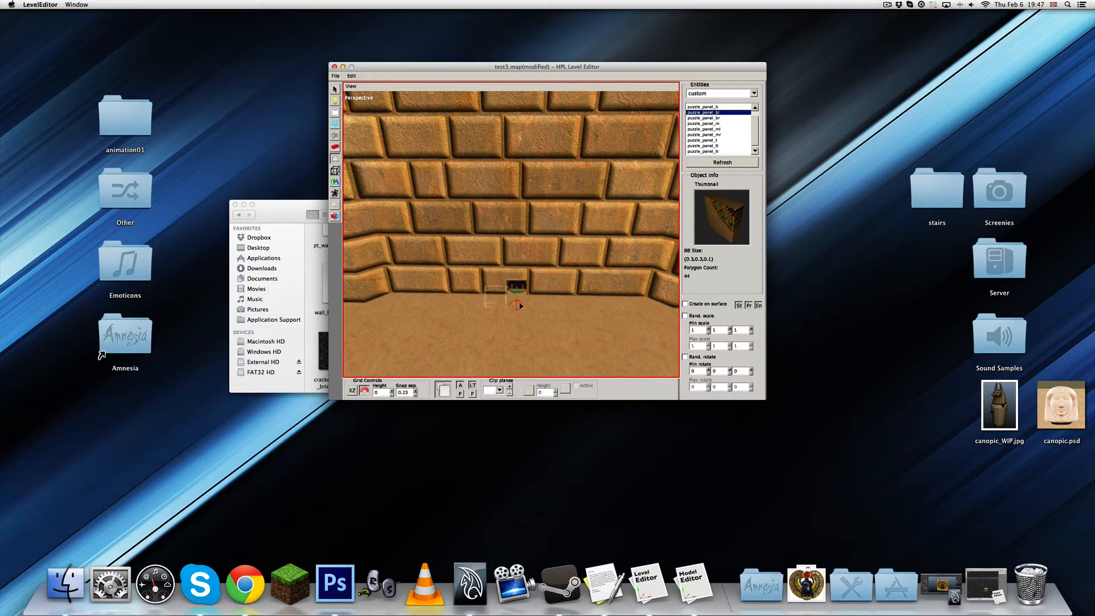
{"action": "left_click", "coordinate": [718, 117]}
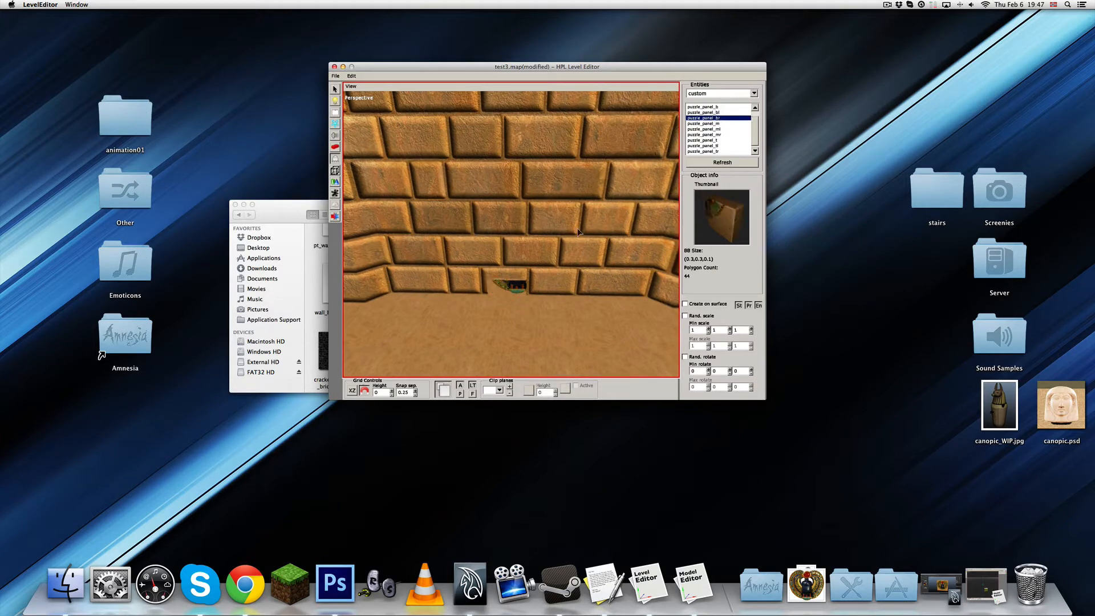
{"action": "left_click", "coordinate": [520, 302]}
Place the middle-row entities puzzle_panel_m, puzzle_panel_ml and puzzle_panel_mr above the bottom row.
{"action": "left_click", "coordinate": [708, 123]}
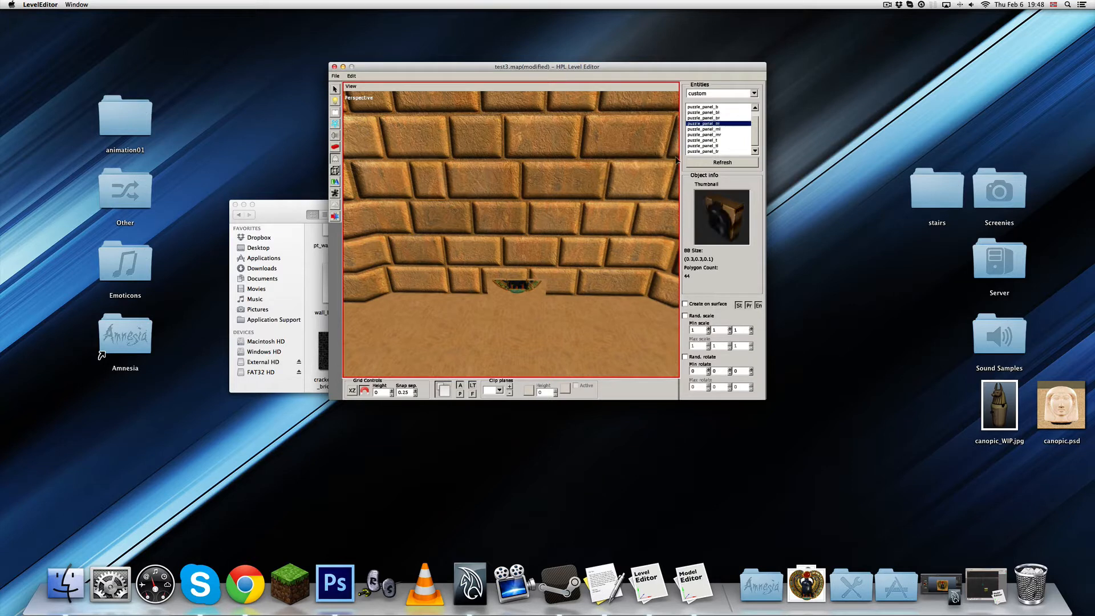
{"action": "left_click", "coordinate": [525, 299]}
{"action": "left_click", "coordinate": [713, 130]}
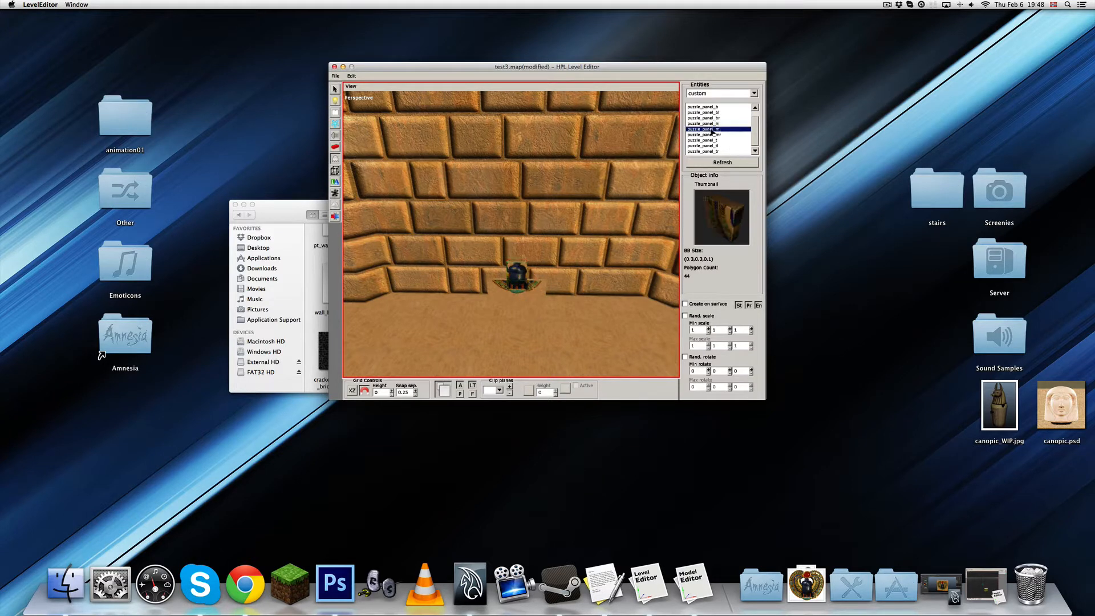
{"action": "left_click", "coordinate": [519, 296]}
{"action": "left_click", "coordinate": [705, 135]}
{"action": "left_click", "coordinate": [510, 298]}
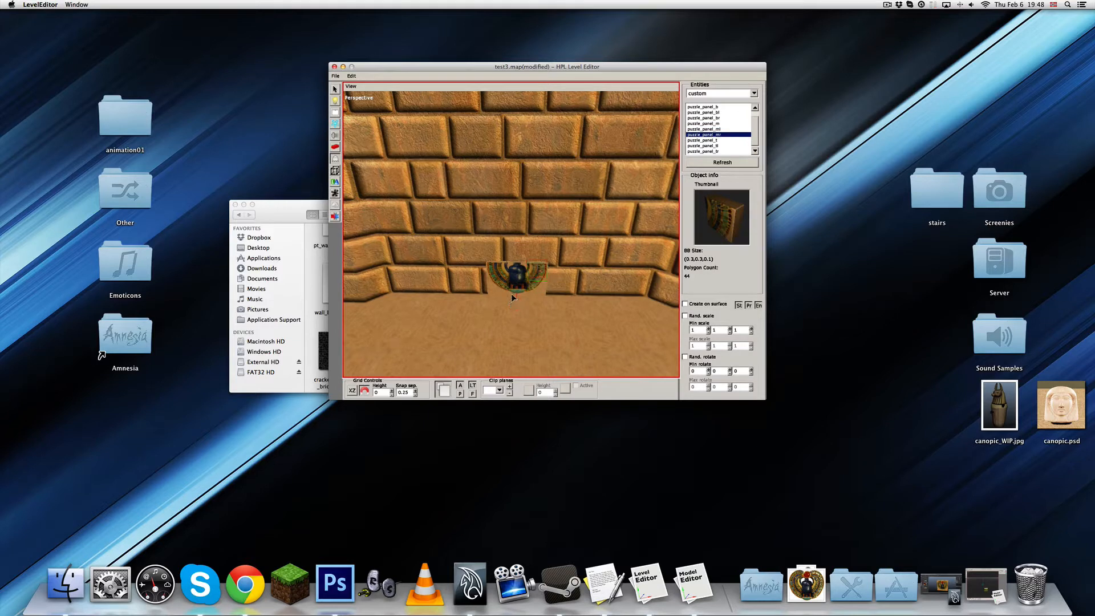
Place the top-row entities puzzle_panel_t, puzzle_panel_tl and puzzle_panel_tr to complete the scarab puzzle.
{"action": "left_click", "coordinate": [703, 140]}
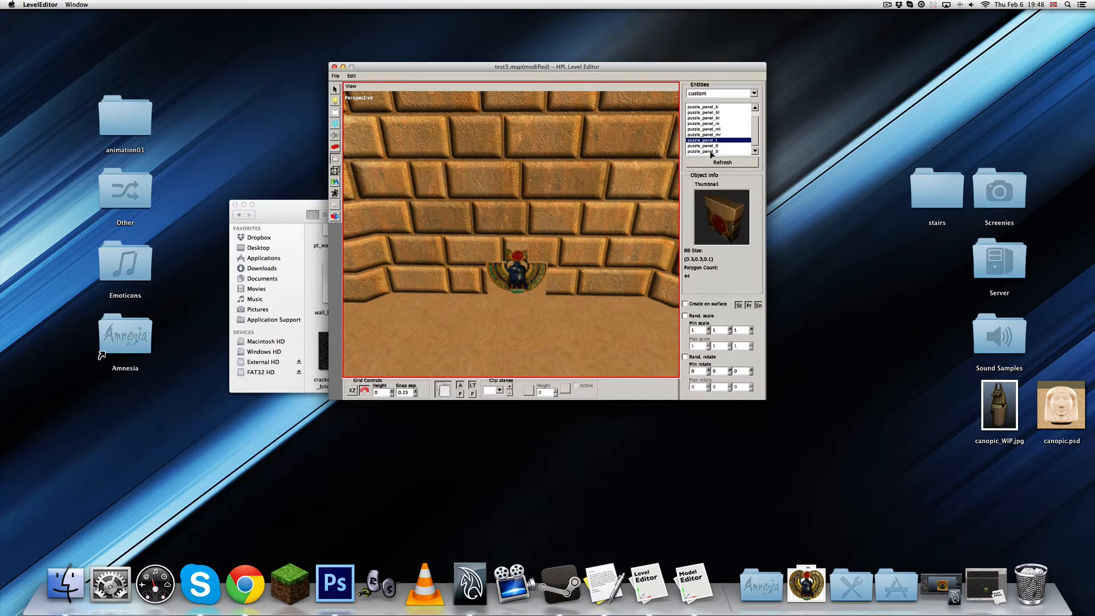
{"action": "left_click", "coordinate": [707, 146]}
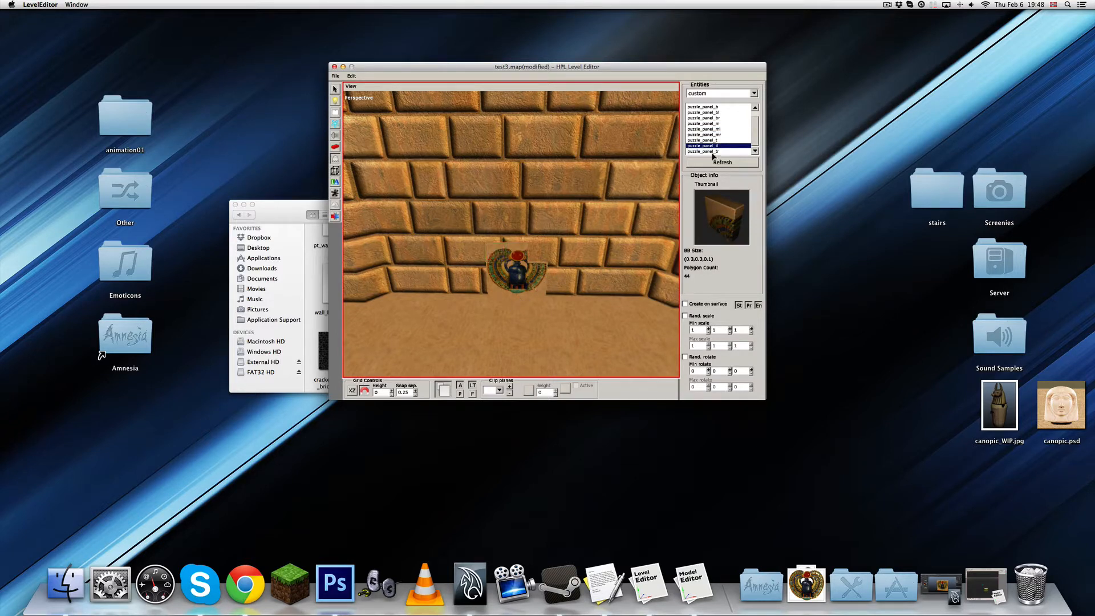
{"action": "left_click", "coordinate": [711, 152]}
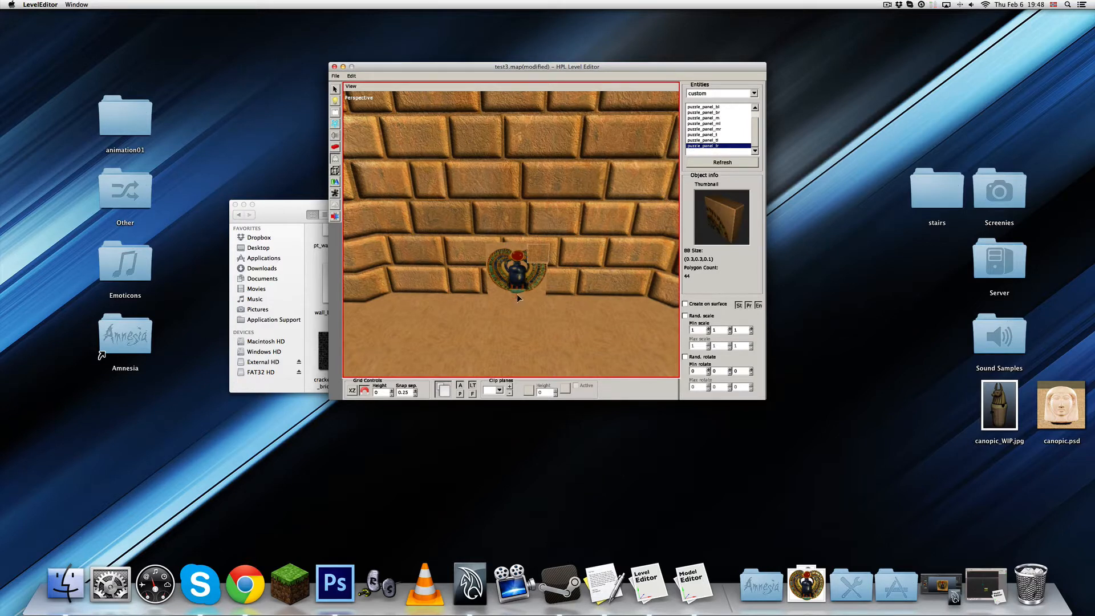
{"action": "left_click", "coordinate": [518, 297]}
Select all nine puzzle panels on the wall together.
{"action": "left_click_drag", "start_coordinate": [577, 311], "coordinate": [549, 269], "text": "alt"}
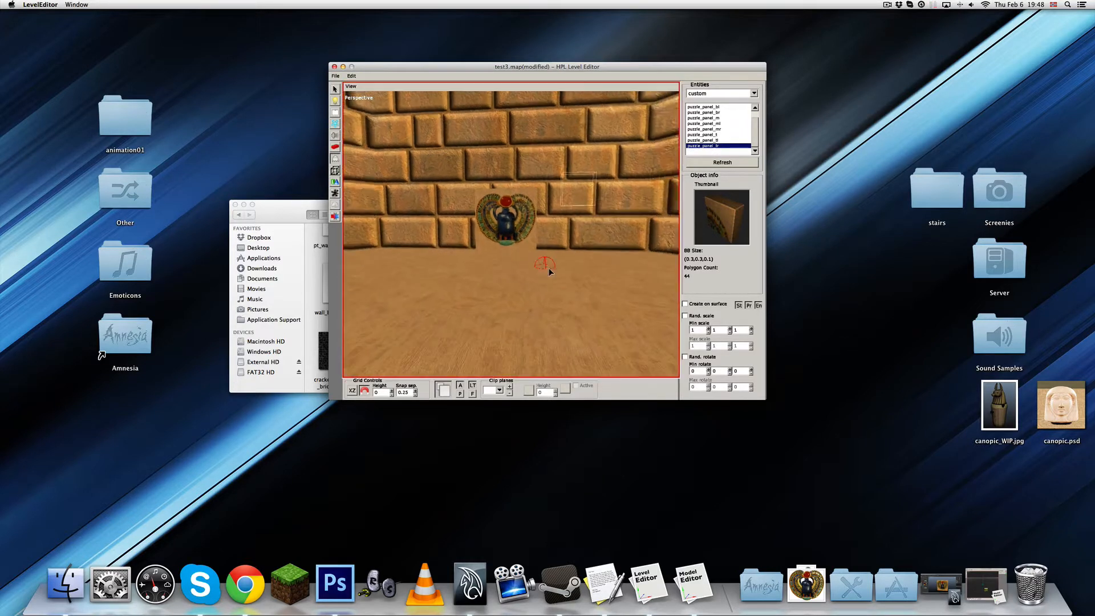
{"action": "key", "text": "1"}
{"action": "left_click", "coordinate": [527, 242]}
{"action": "left_click", "coordinate": [524, 220], "text": "shift"}
{"action": "left_click", "coordinate": [526, 200], "text": "shift"}
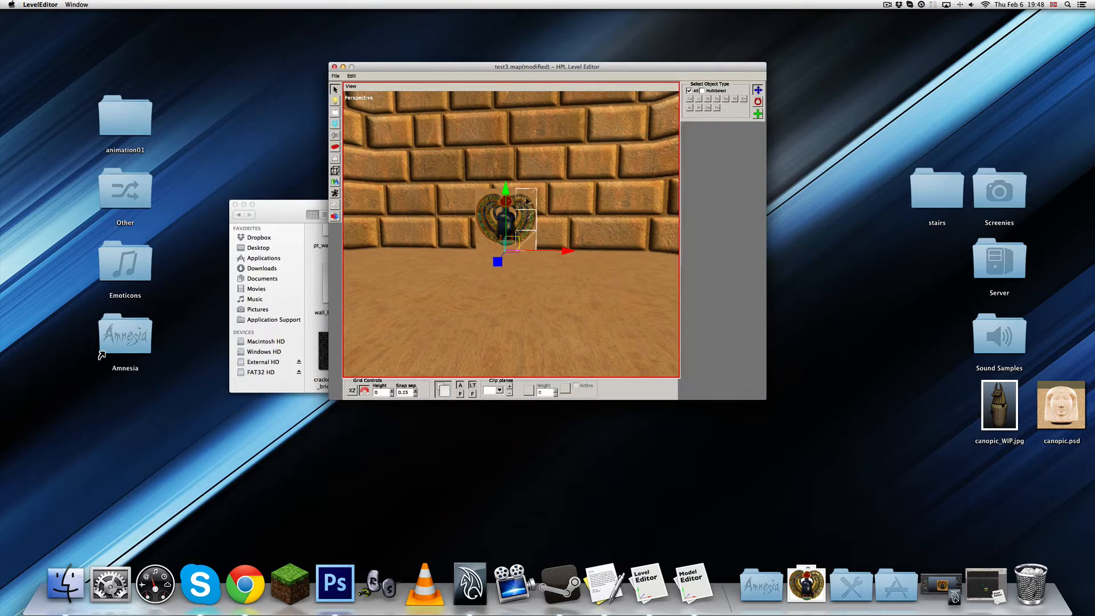
{"action": "left_click", "coordinate": [508, 200], "text": "shift"}
{"action": "left_click", "coordinate": [506, 221], "text": "shift"}
{"action": "left_click", "coordinate": [505, 239], "text": "shift"}
{"action": "left_click", "coordinate": [487, 240], "text": "shift"}
{"action": "left_click", "coordinate": [488, 222], "text": "shift"}
{"action": "left_click", "coordinate": [487, 199], "text": "shift"}
Scale the nine selected panels to 2.5 on all axes and raise them to Y 1.
{"action": "left_click_drag", "start_coordinate": [492, 194], "coordinate": [509, 130], "text": "alt"}
{"action": "key", "text": "r"}
{"action": "left_click", "coordinate": [508, 130]}
{"action": "left_click", "coordinate": [512, 245]}
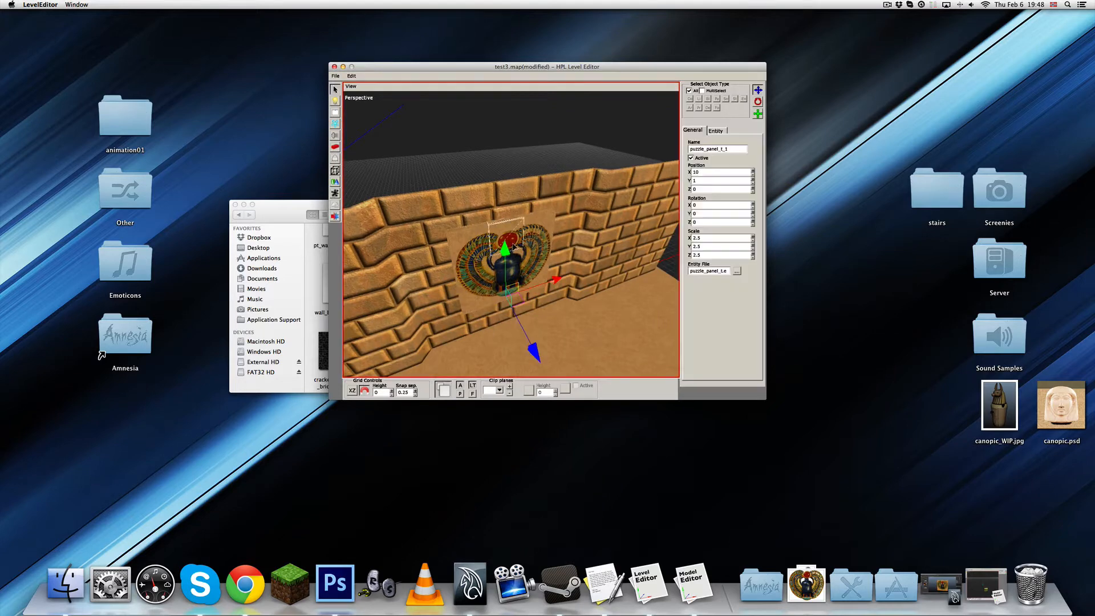
Examine the enlarged scarab puzzle on the wall from several distances and angles.
{"action": "left_click", "coordinate": [668, 267]}
{"action": "left_click_drag", "start_coordinate": [667, 267], "coordinate": [530, 197], "text": "alt"}
{"action": "scroll", "coordinate": [524, 210], "scroll_direction": "down", "scroll_amount": 3}
{"action": "scroll", "coordinate": [524, 212], "scroll_direction": "up", "scroll_amount": 6}
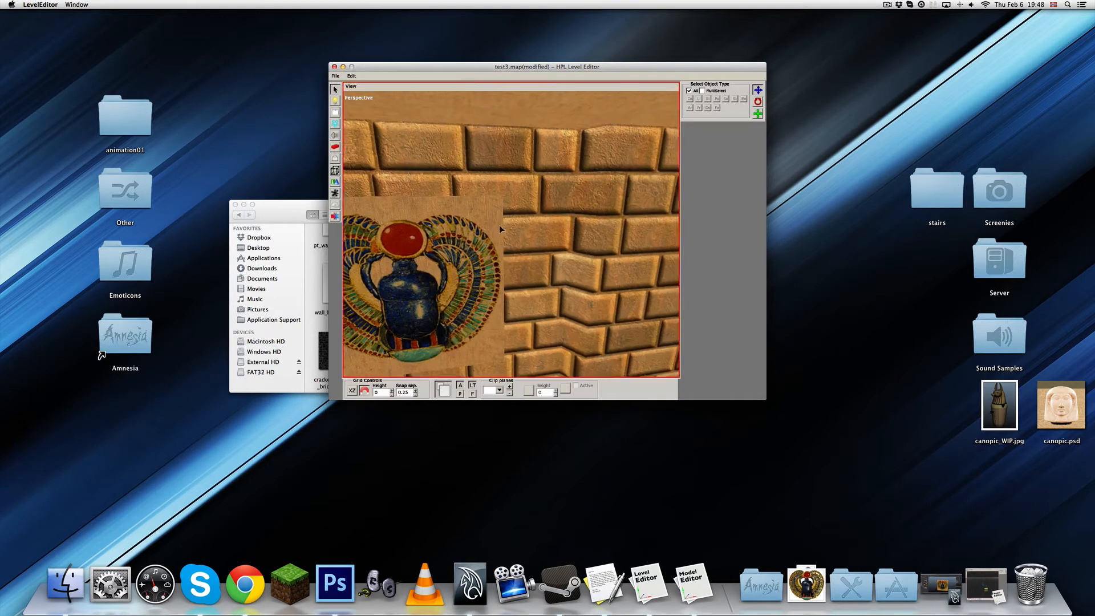
{"action": "scroll", "coordinate": [513, 234], "scroll_direction": "down", "scroll_amount": 2}
{"action": "left_click_drag", "start_coordinate": [512, 233], "coordinate": [531, 227], "text": "alt"}
{"action": "scroll", "coordinate": [520, 231], "scroll_direction": "down", "scroll_amount": 4}
{"action": "scroll", "coordinate": [522, 233], "scroll_direction": "up", "scroll_amount": 2}
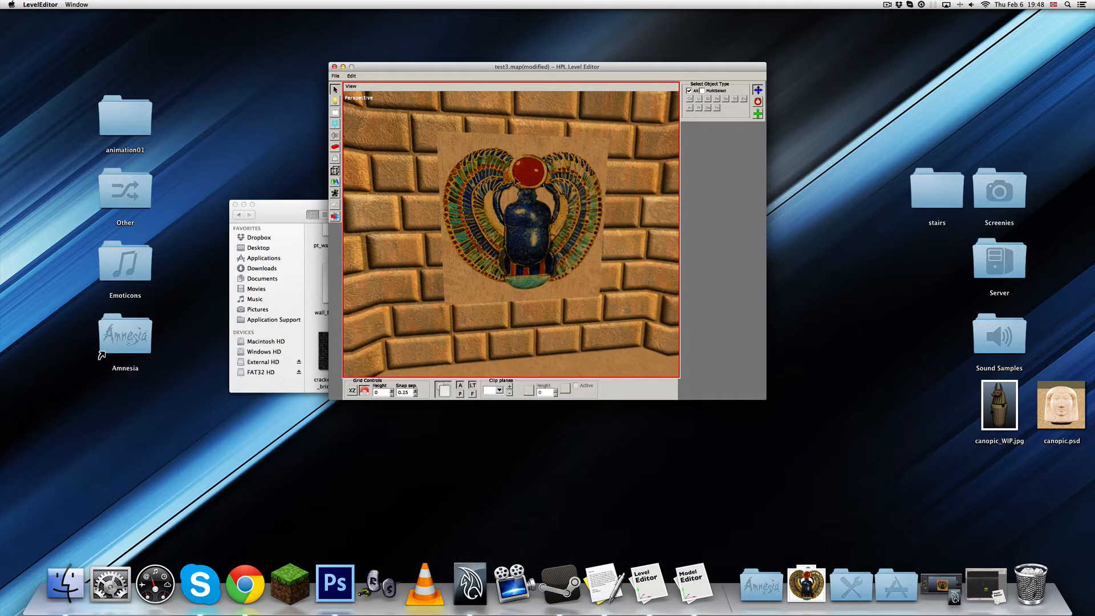
{"action": "left_click_drag", "start_coordinate": [500, 157], "coordinate": [522, 268], "text": "alt"}
{"action": "scroll", "coordinate": [511, 238], "scroll_direction": "down", "scroll_amount": 5}
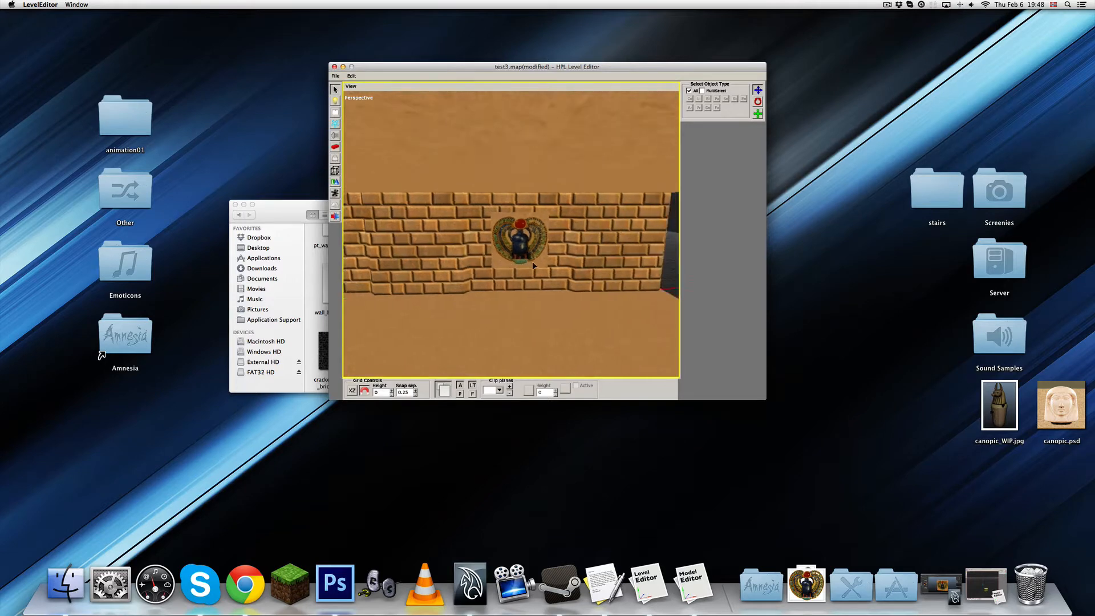
{"action": "scroll", "coordinate": [523, 268], "scroll_direction": "up", "scroll_amount": 3}
{"action": "scroll", "coordinate": [524, 271], "scroll_direction": "up", "scroll_amount": 4}
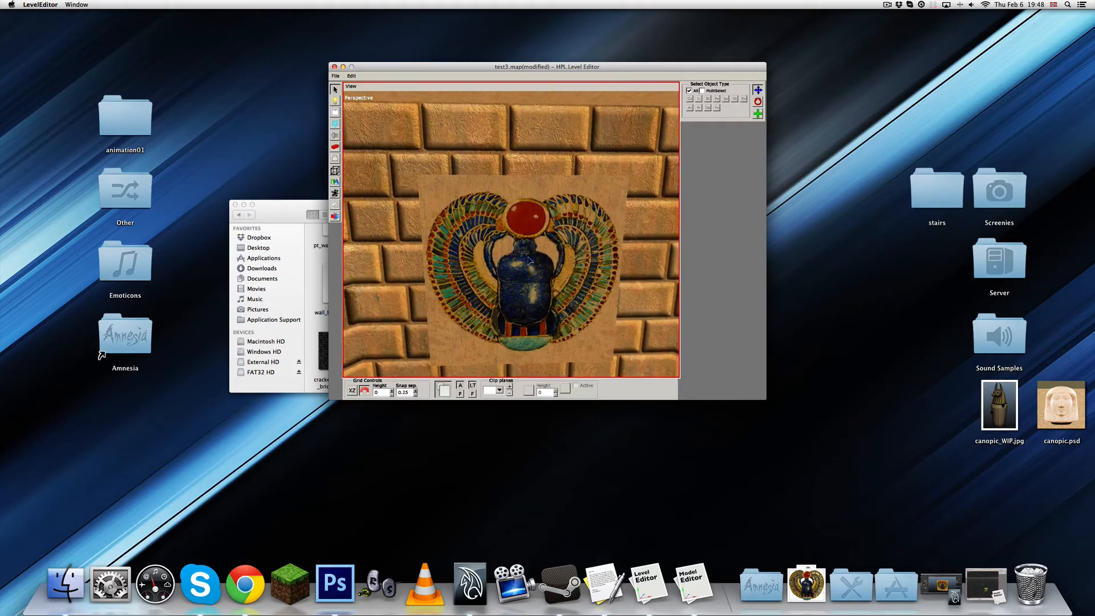
{"action": "left_click", "coordinate": [529, 264]}
{"action": "scroll", "coordinate": [531, 144], "scroll_direction": "down", "scroll_amount": 5}
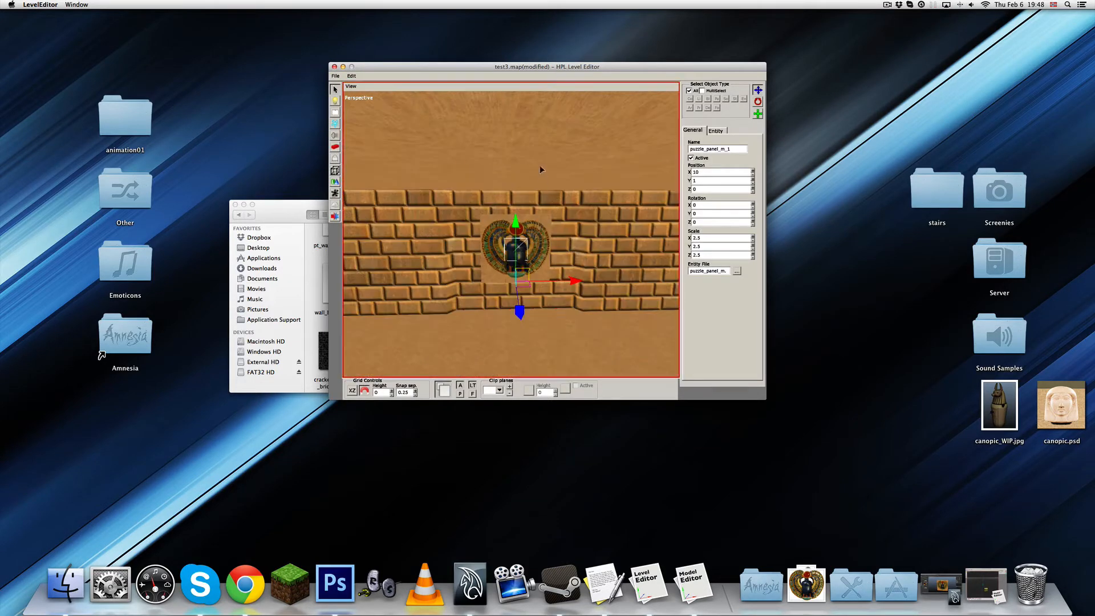
{"action": "left_click", "coordinate": [535, 147]}
{"action": "left_click_drag", "start_coordinate": [536, 147], "coordinate": [539, 219], "text": "alt"}
{"action": "scroll", "coordinate": [539, 223], "scroll_direction": "up", "scroll_amount": 5}
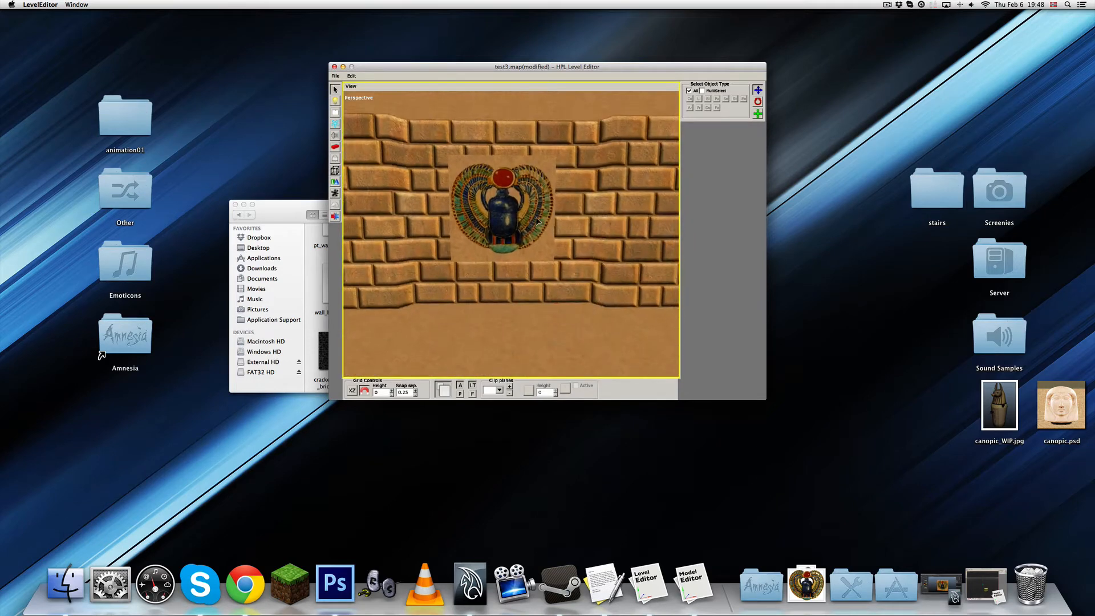
Remove the _1 suffix from the top-row panel names, leaving puzzle_panel_tl, puzzle_panel_t and puzzle_panel_tr.
{"action": "left_click", "coordinate": [488, 221]}
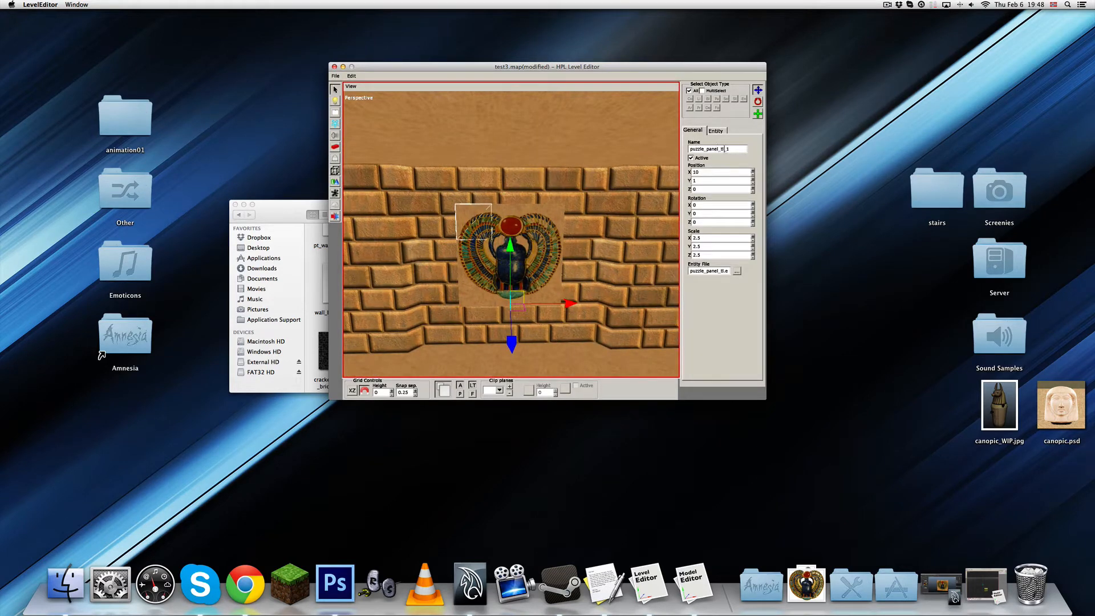
{"action": "key", "text": "BackSpace"}
{"action": "left_click", "coordinate": [521, 234]}
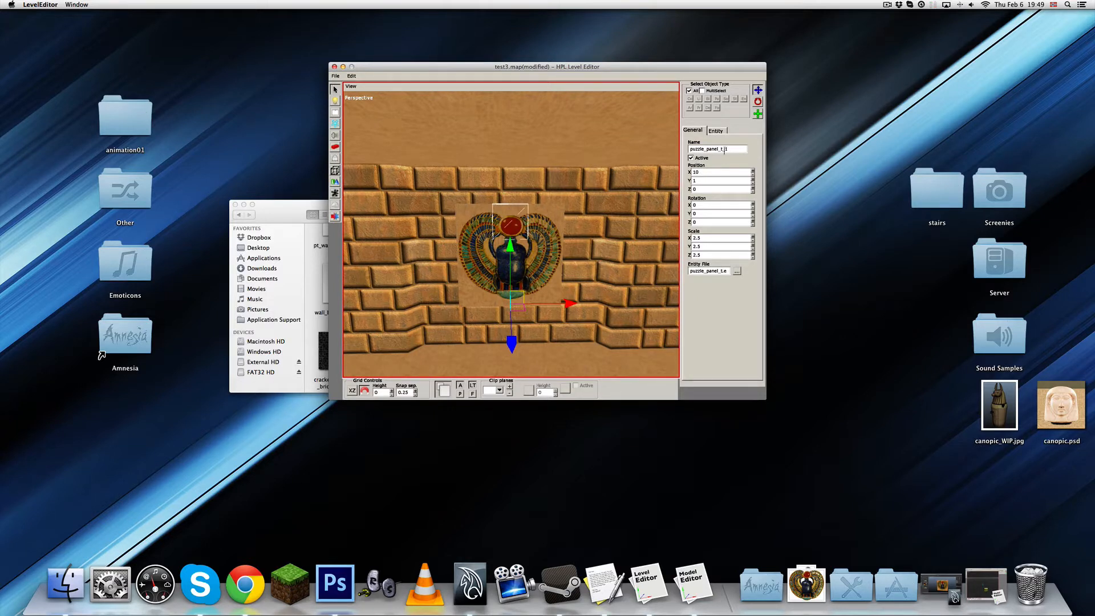
{"action": "left_click_drag", "start_coordinate": [724, 149], "coordinate": [741, 150]}
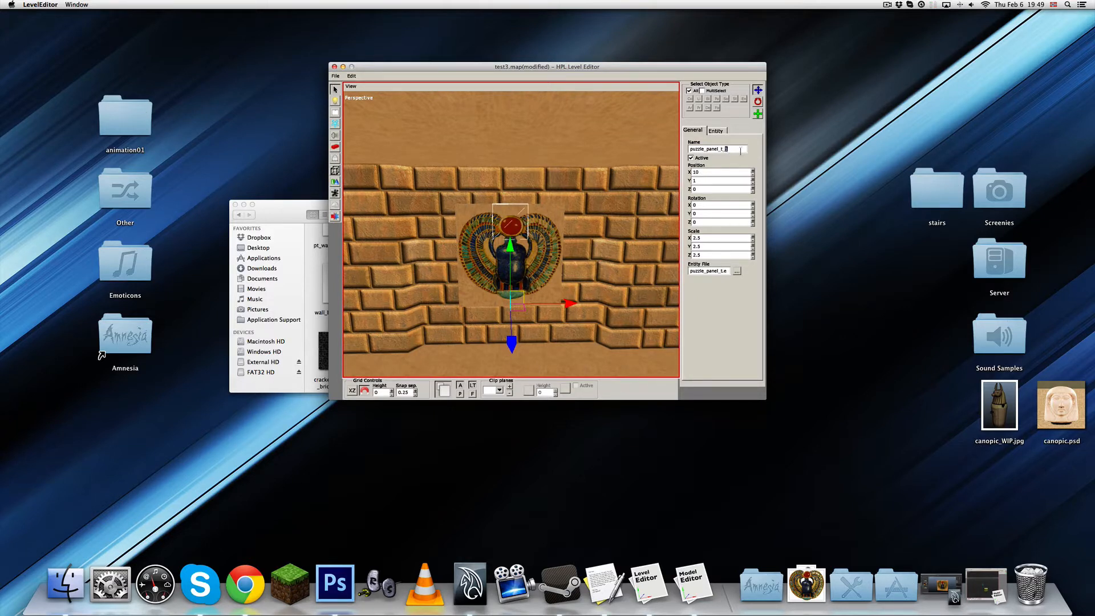
{"action": "left_click", "coordinate": [547, 223]}
{"action": "double_click", "coordinate": [740, 150]}
{"action": "left_click", "coordinate": [739, 150]}
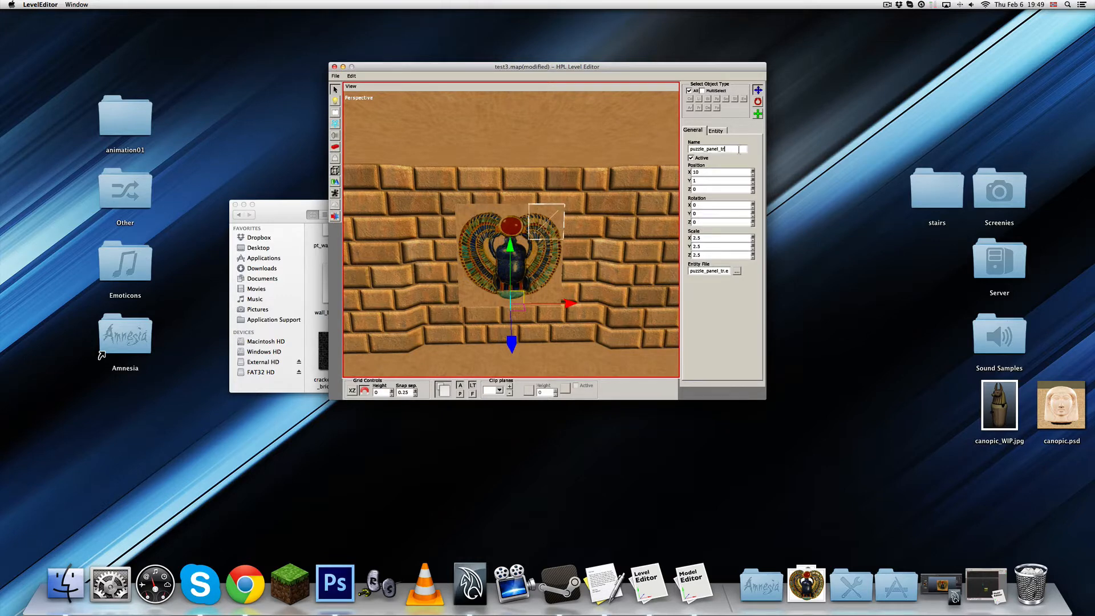
Remove the _1 suffix from the middle-row panel names, leaving puzzle_panel_mr, puzzle_panel_m and puzzle_panel_ml.
{"action": "left_click", "coordinate": [551, 273]}
{"action": "left_click", "coordinate": [526, 258]}
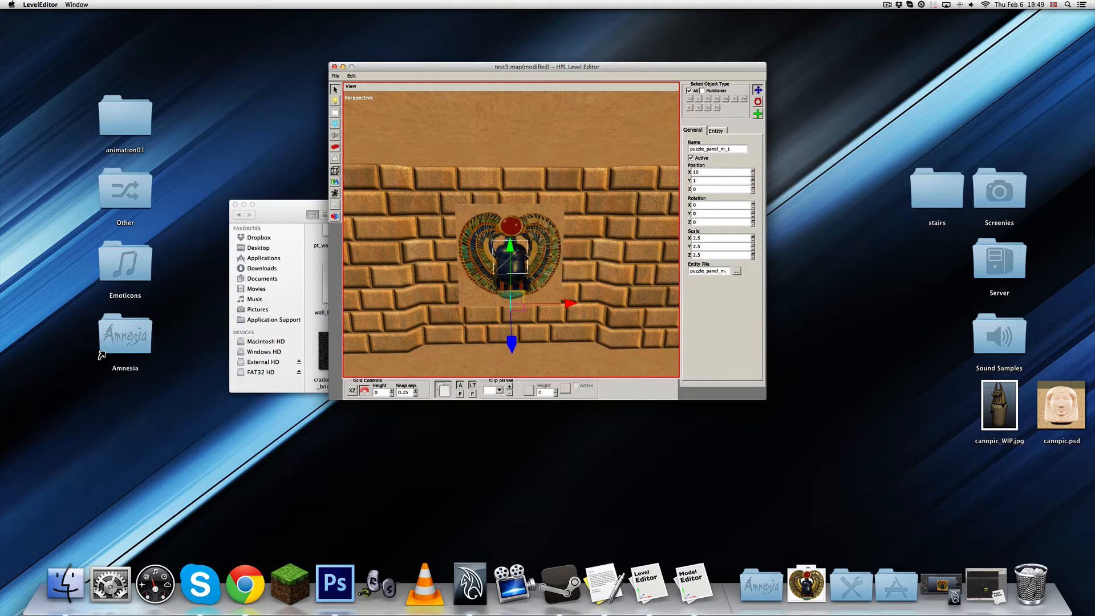
{"action": "left_click_drag", "start_coordinate": [726, 149], "coordinate": [789, 151]}
{"action": "key", "text": "BackSpace"}
{"action": "left_click", "coordinate": [488, 274]}
Rename the bottom-row panels puzzle_panel_bl, puzzle_panel_b and puzzle_panel_br without the _1 suffix, and save the map.
{"action": "left_click", "coordinate": [462, 299]}
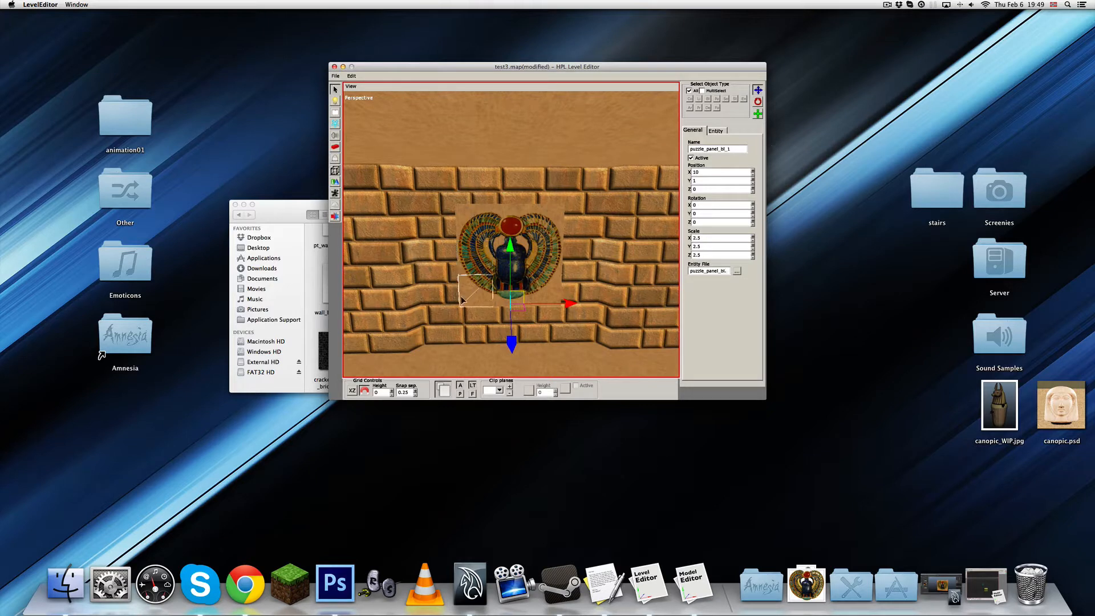
{"action": "left_click", "coordinate": [729, 148]}
{"action": "key", "text": "BackSpace"}
{"action": "left_click", "coordinate": [504, 284]}
{"action": "left_click", "coordinate": [729, 149]}
{"action": "key", "text": "BackSpace"}
{"action": "key", "text": "BackSpace"}
{"action": "left_click", "coordinate": [545, 289]}
{"action": "left_click", "coordinate": [728, 149]}
{"action": "key", "text": "BackSpace"}
{"action": "key", "text": "BackSpace"}
{"action": "key", "text": "super+s"}
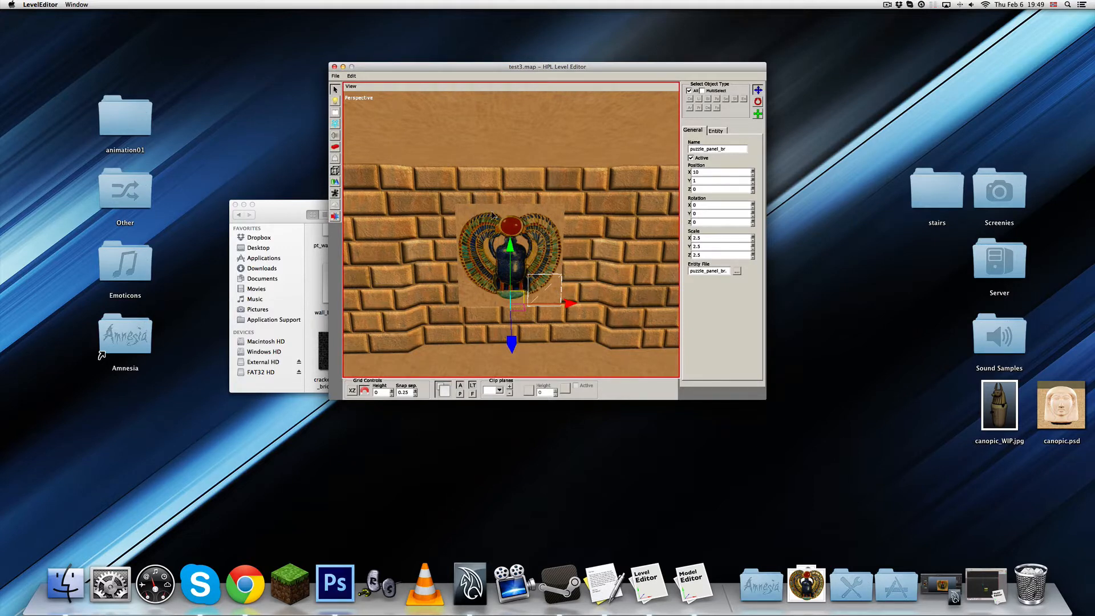
Set the top-left panel's PlayerInteractCallback to InteractPuzzle.
{"action": "left_click", "coordinate": [716, 131]}
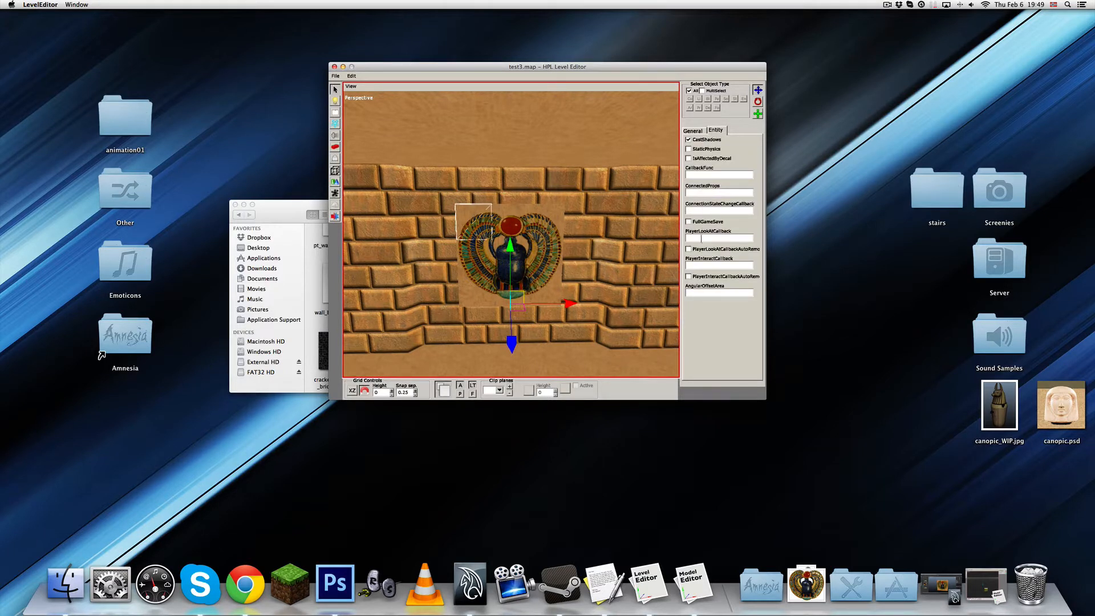
{"action": "left_click", "coordinate": [704, 263]}
{"action": "type", "text": "Intera"}
{"action": "key", "text": "BackSpace"}
{"action": "key", "text": "BackSpace"}
{"action": "key", "text": "BackSpace"}
{"action": "key", "text": "Return"}
Set PlayerInteractCallback to InteractPuzzle on the top, top-right, middle-right, centre and middle-left panels.
{"action": "left_click", "coordinate": [510, 221]}
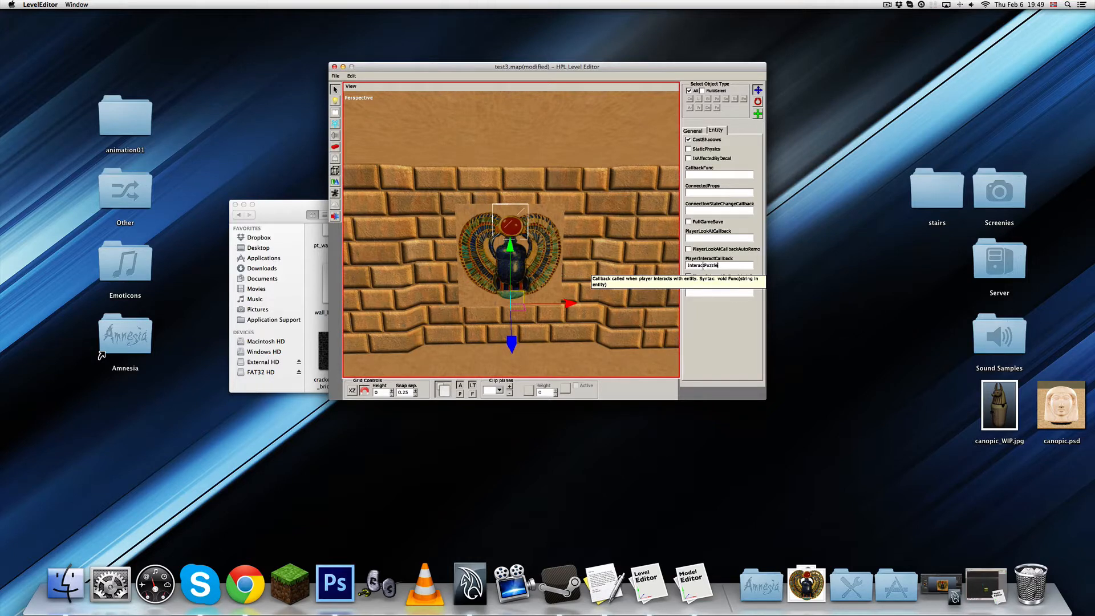
{"action": "left_click", "coordinate": [536, 232]}
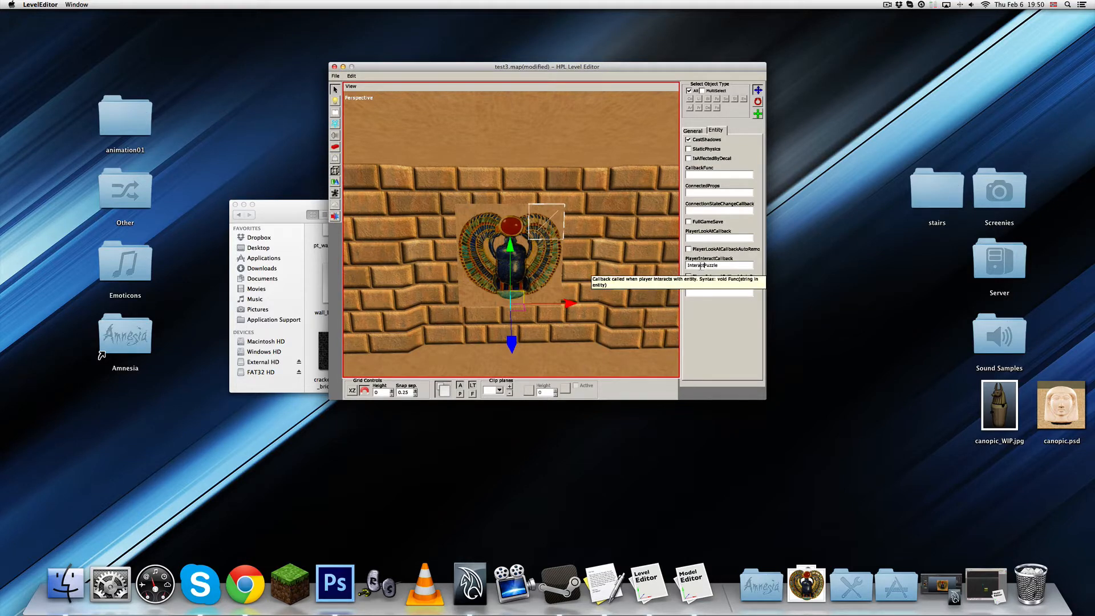
{"action": "left_click", "coordinate": [542, 259]}
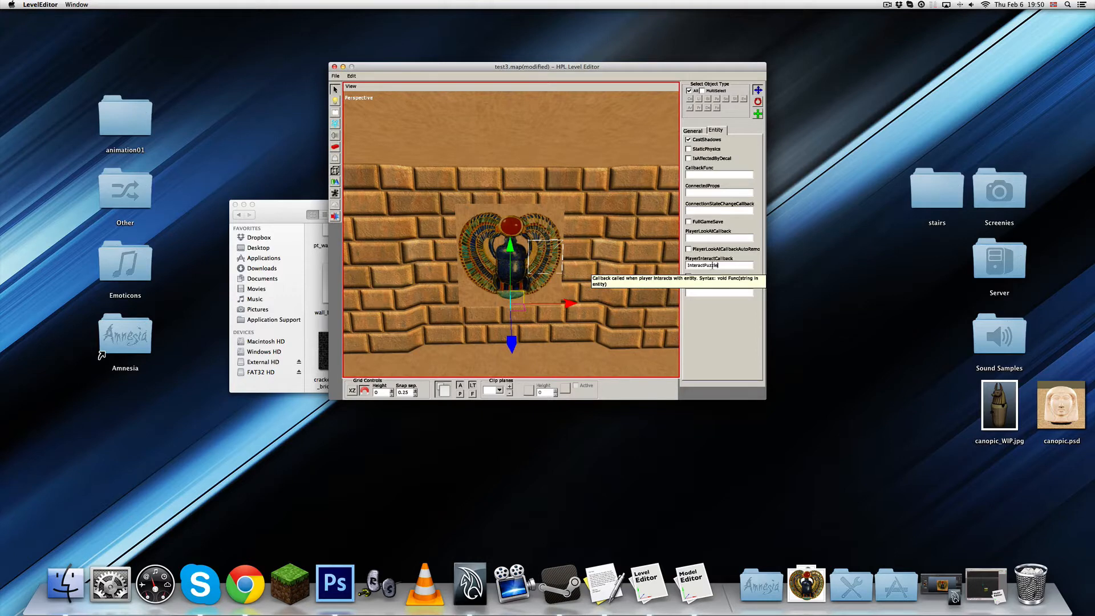
{"action": "left_click", "coordinate": [524, 262]}
{"action": "left_click", "coordinate": [723, 265]}
{"action": "left_click", "coordinate": [479, 274]}
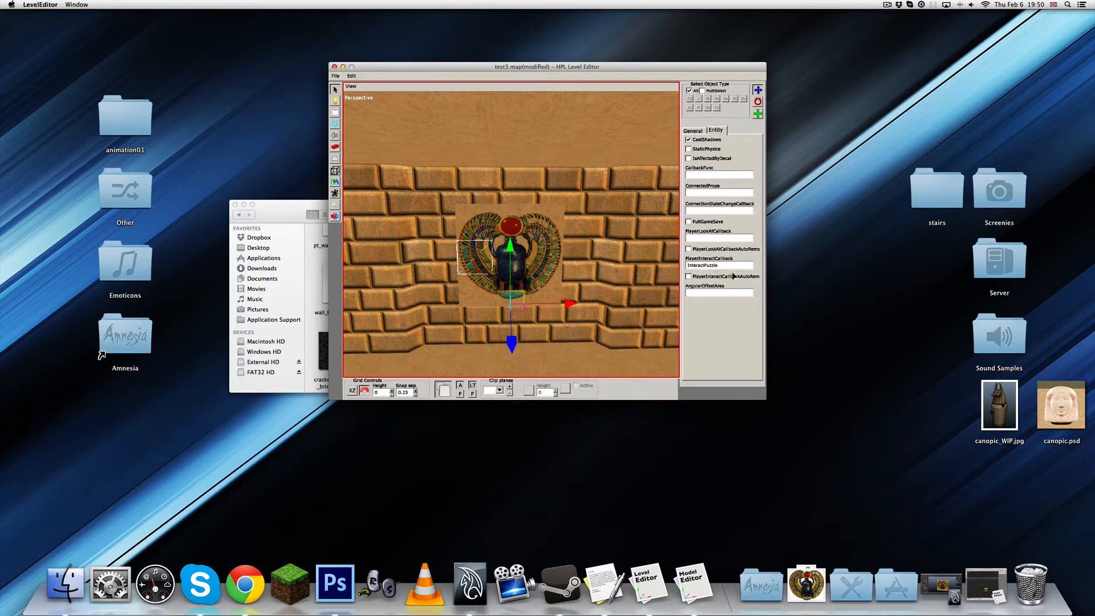
Set PlayerInteractCallback to InteractPuzzle on the bottom-left and bottom-centre panels.
{"action": "left_click", "coordinate": [475, 291]}
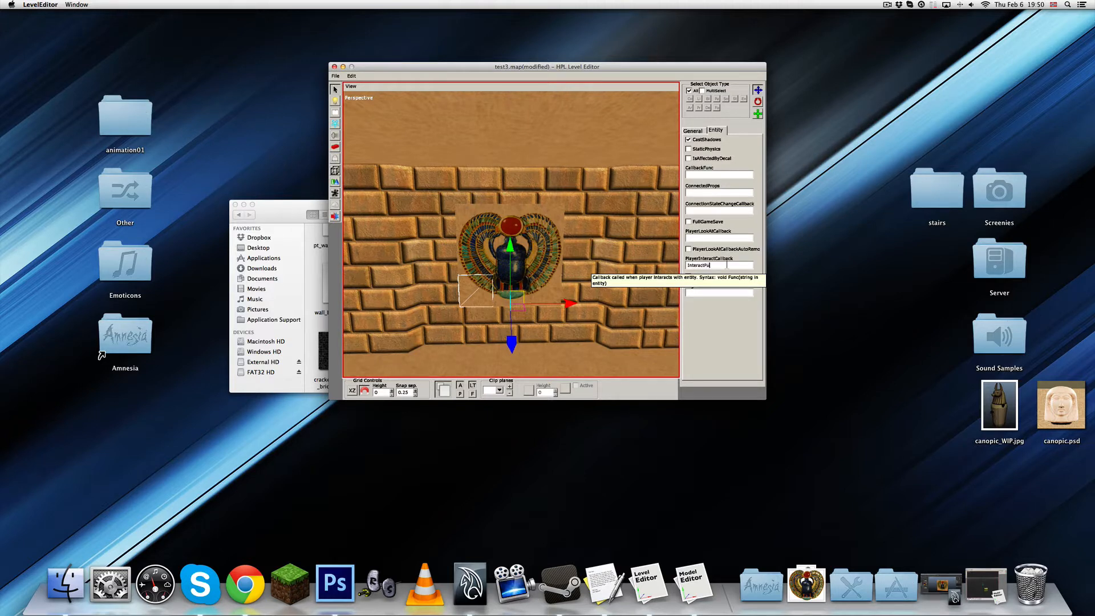
{"action": "left_click", "coordinate": [510, 291]}
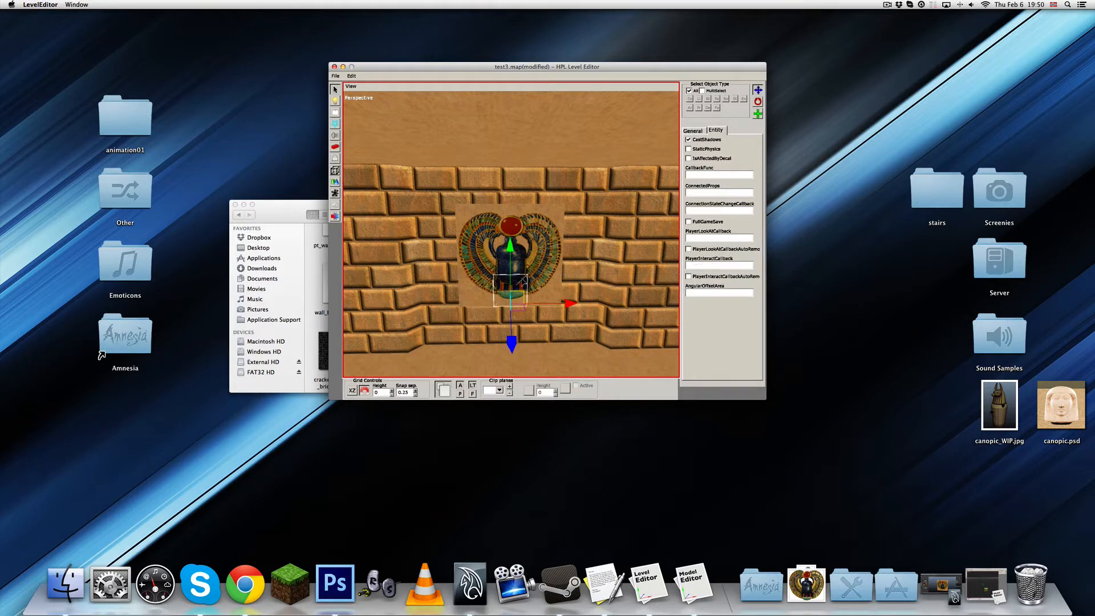
{"action": "left_click", "coordinate": [699, 265]}
{"action": "type", "text": "Inter"}
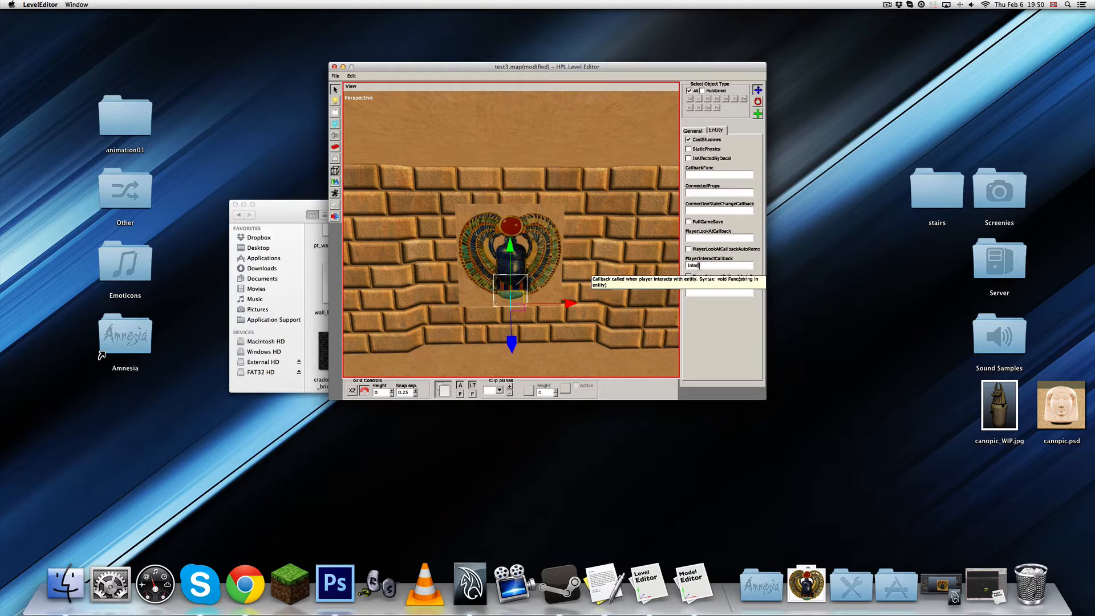
{"action": "type", "text": "actPuzzle"}
{"action": "left_click", "coordinate": [603, 276]}
Set the bottom-right panel's PlayerInteractCallback to InteractPuzzle and save the map.
{"action": "left_click", "coordinate": [558, 293]}
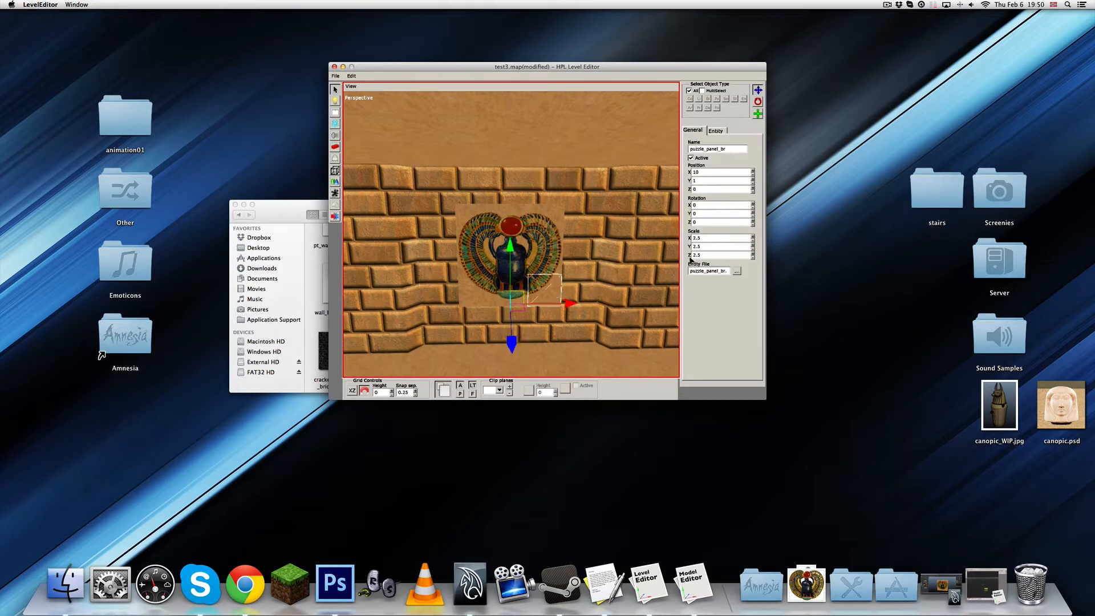
{"action": "left_click", "coordinate": [716, 130]}
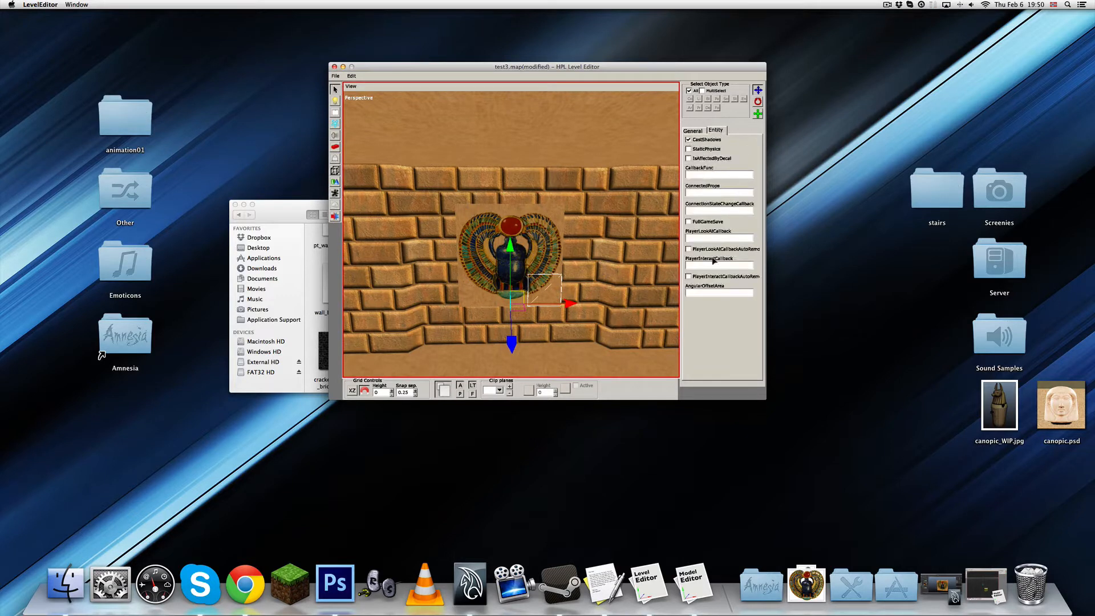
{"action": "left_click", "coordinate": [711, 266]}
{"action": "type", "text": "Intera"}
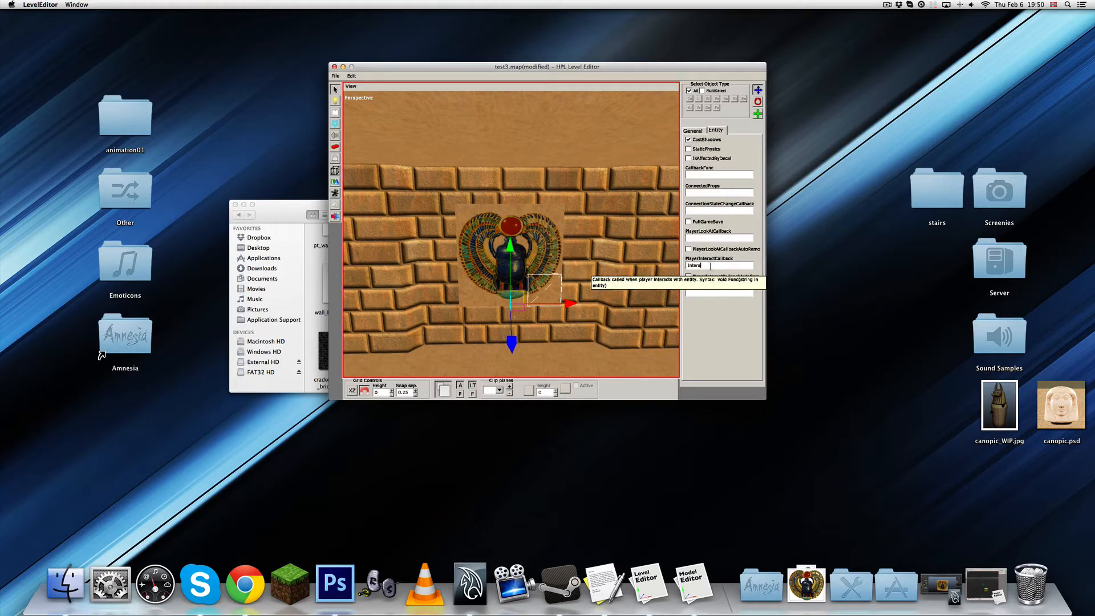
{"action": "type", "text": "ctPuzzle"}
{"action": "key", "text": "super+s"}
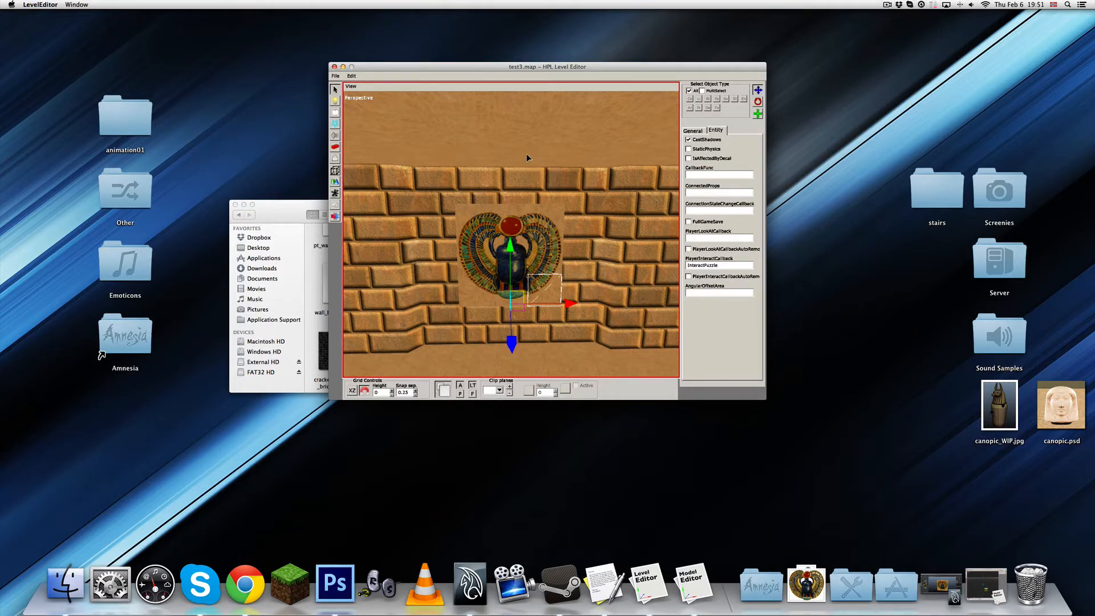
{"action": "left_click", "coordinate": [524, 261]}
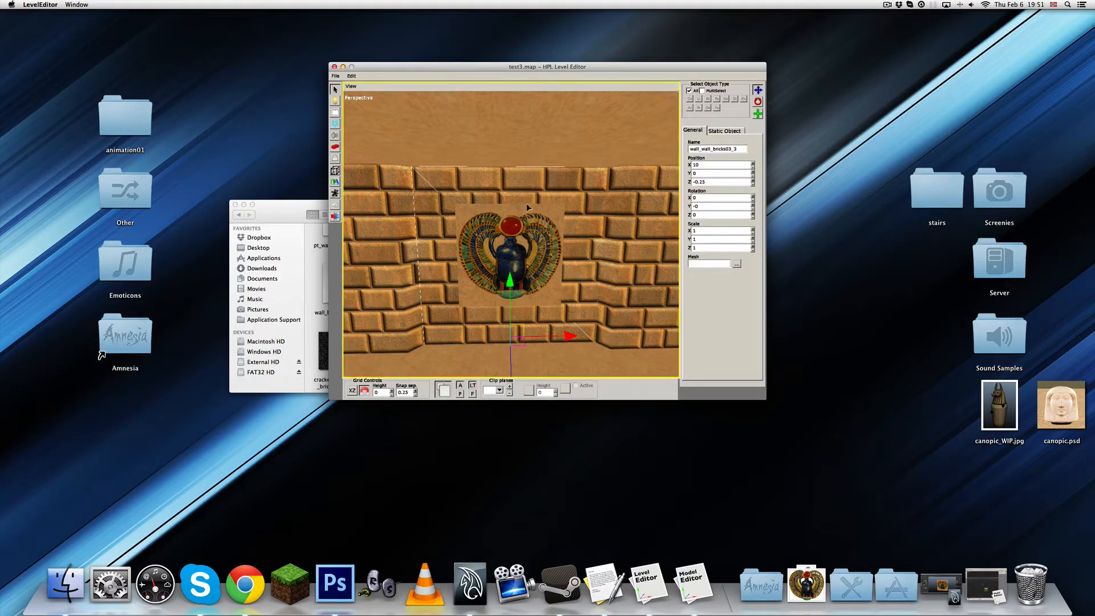
{"action": "middle_click_drag", "start_coordinate": [526, 203], "coordinate": [524, 219], "text": "alt"}
{"action": "left_click", "coordinate": [526, 256]}
{"action": "middle_click_drag", "start_coordinate": [514, 270], "coordinate": [511, 253], "text": "alt"}
{"action": "scroll", "coordinate": [516, 249], "scroll_direction": "up", "scroll_amount": 5}
{"action": "scroll", "coordinate": [511, 256], "scroll_direction": "down", "scroll_amount": 5}
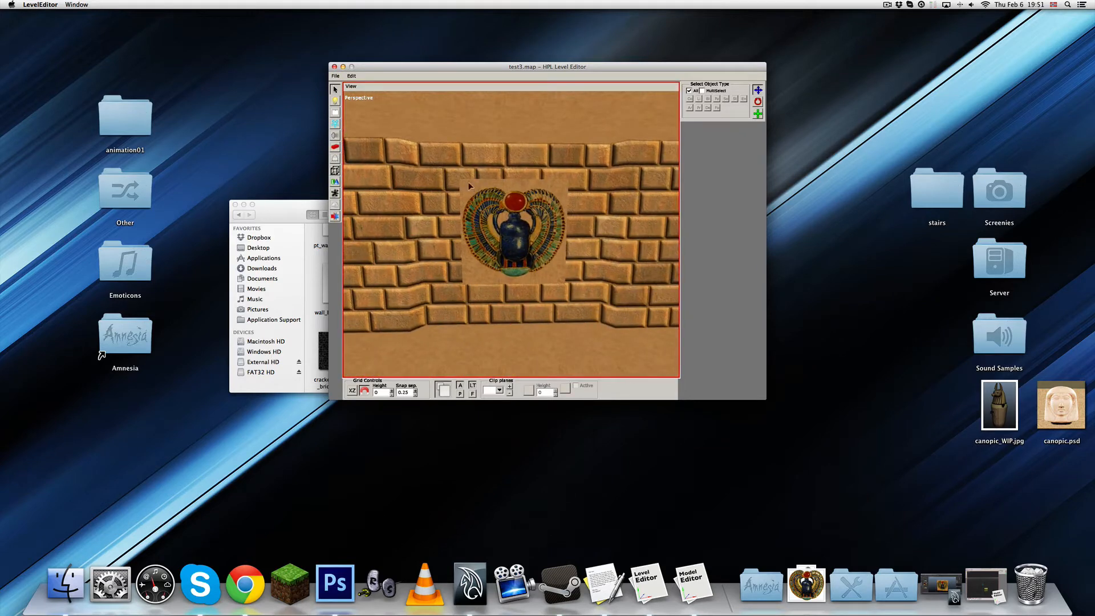
Switch to Finder, open the maps folder of the temple story and delete its test2 map cache file.
{"action": "left_click", "coordinate": [260, 213]}
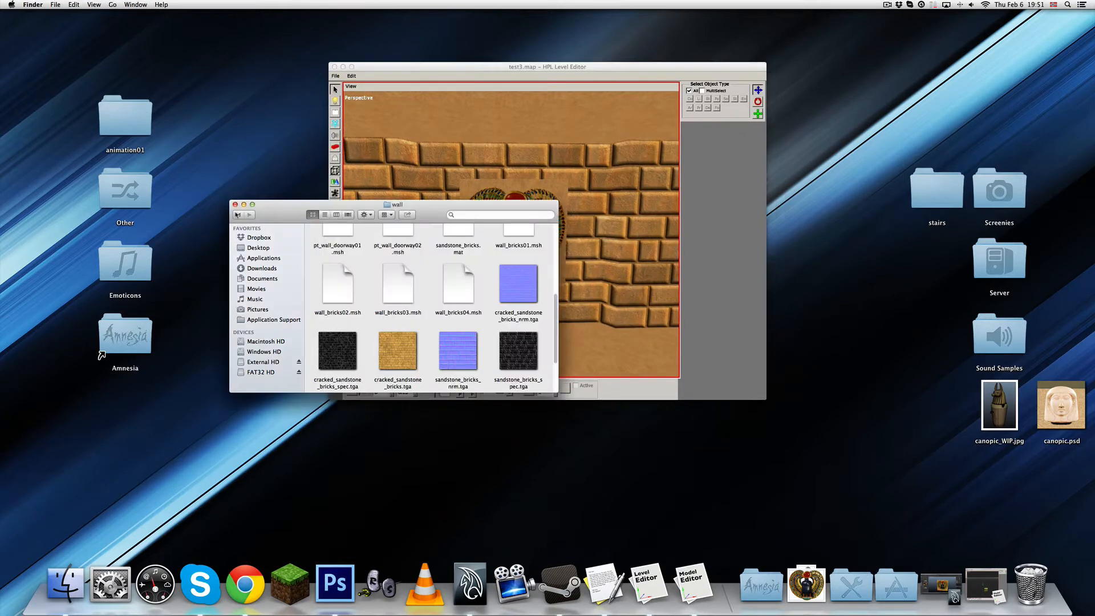
{"action": "left_click", "coordinate": [239, 215]}
{"action": "left_click", "coordinate": [240, 214]}
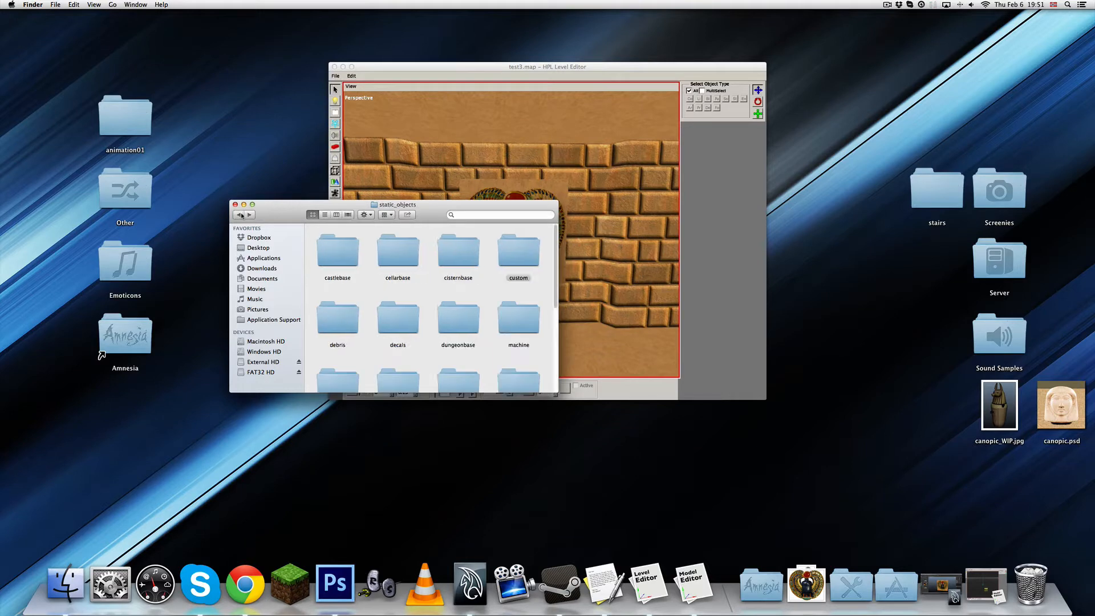
{"action": "left_click", "coordinate": [239, 215]}
{"action": "scroll", "coordinate": [403, 283], "scroll_direction": "up", "scroll_amount": 8}
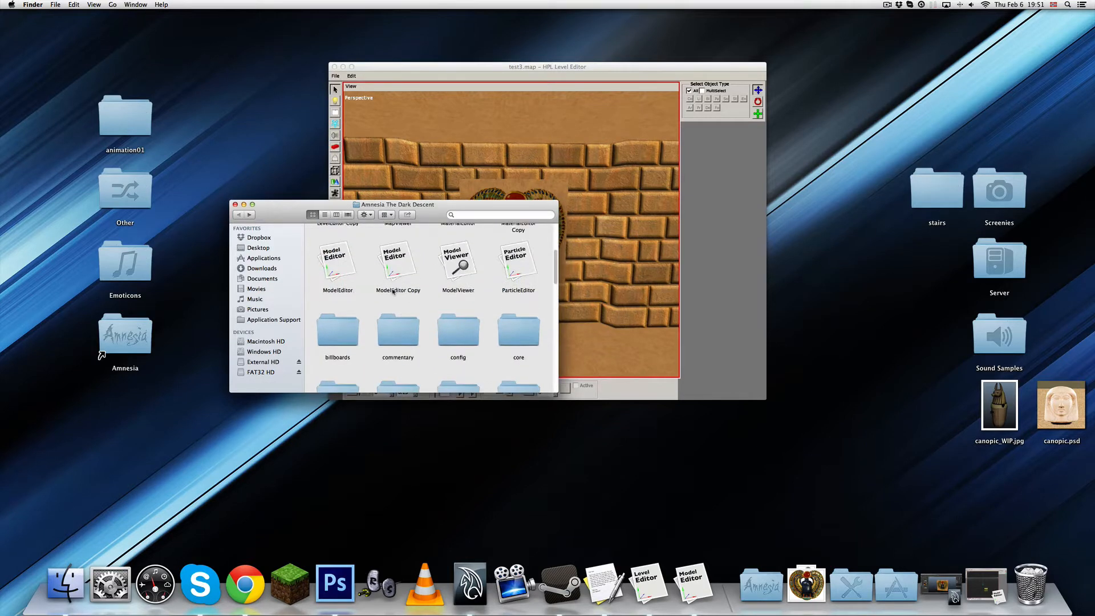
{"action": "scroll", "coordinate": [394, 286], "scroll_direction": "down", "scroll_amount": 2}
{"action": "double_click", "coordinate": [340, 345]}
{"action": "double_click", "coordinate": [451, 254]}
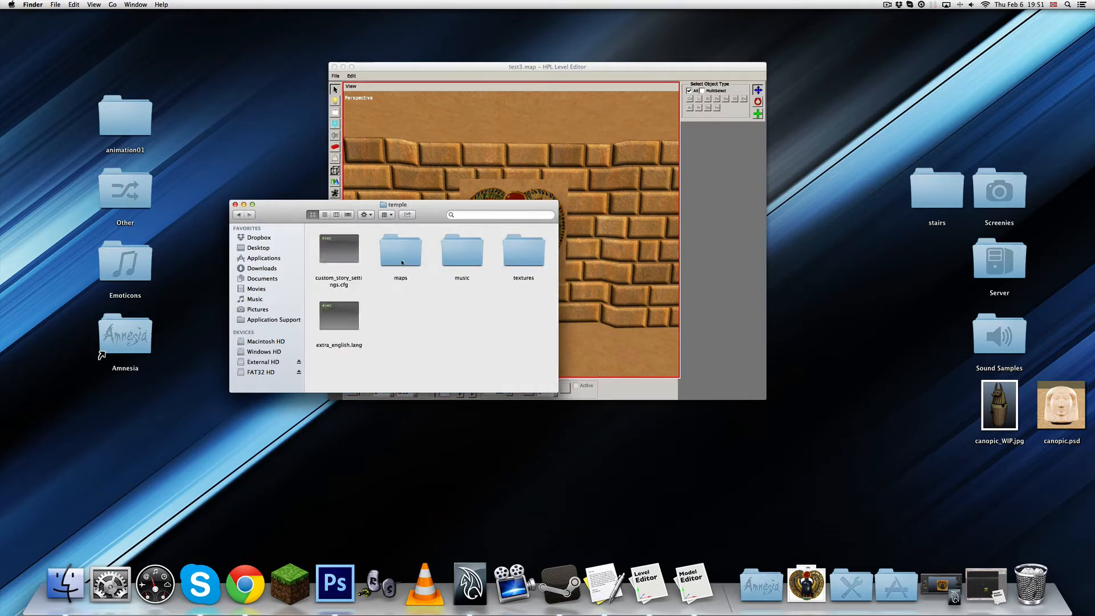
{"action": "double_click", "coordinate": [399, 254]}
{"action": "left_click", "coordinate": [347, 257]}
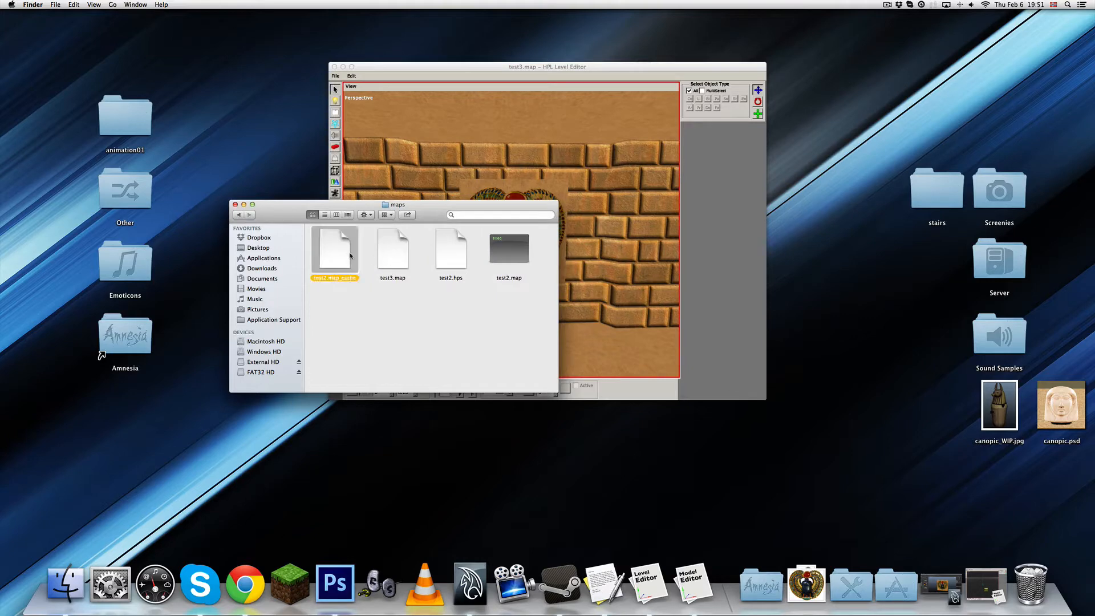
{"action": "left_click", "coordinate": [385, 300]}
Open test2.hps in TextEdit, look over its existing script functions and close it.
{"action": "double_click", "coordinate": [400, 264]}
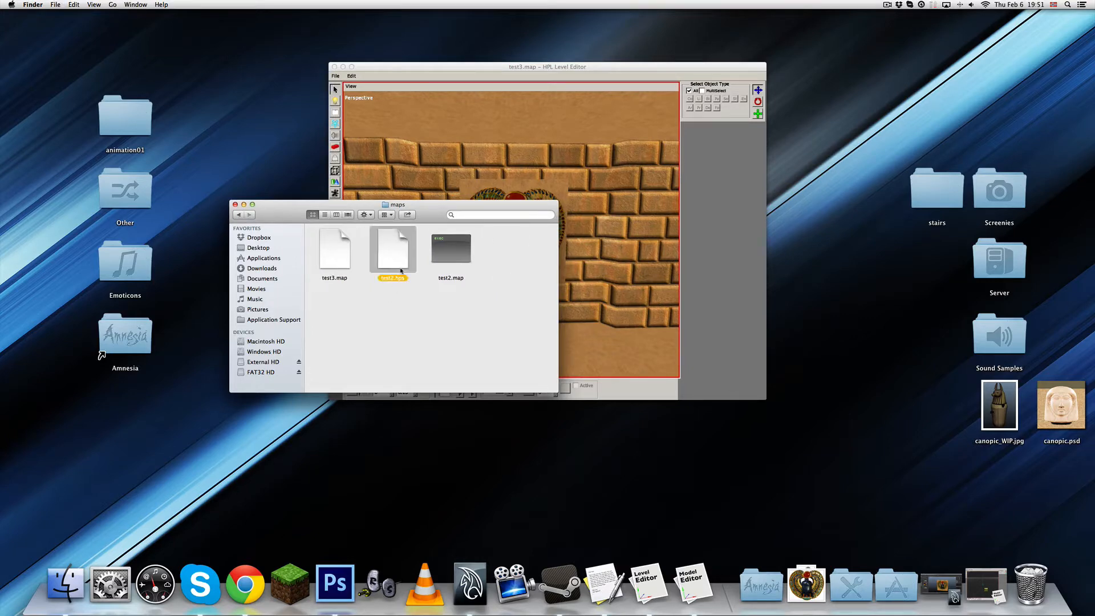
{"action": "left_click_drag", "start_coordinate": [317, 48], "coordinate": [0, 218]}
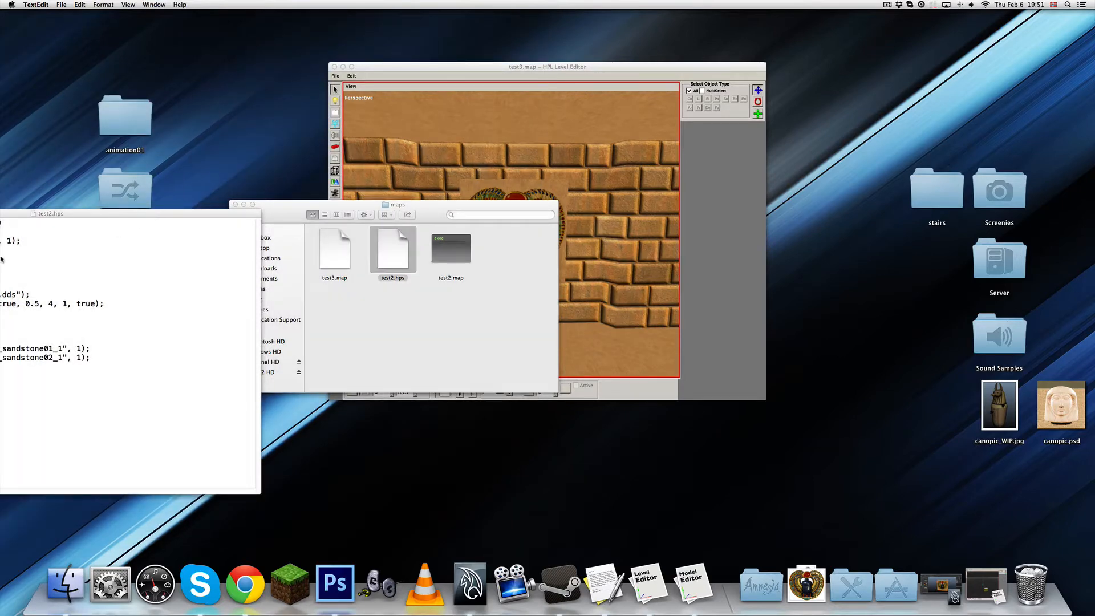
{"action": "left_click_drag", "start_coordinate": [91, 215], "coordinate": [1, 270]}
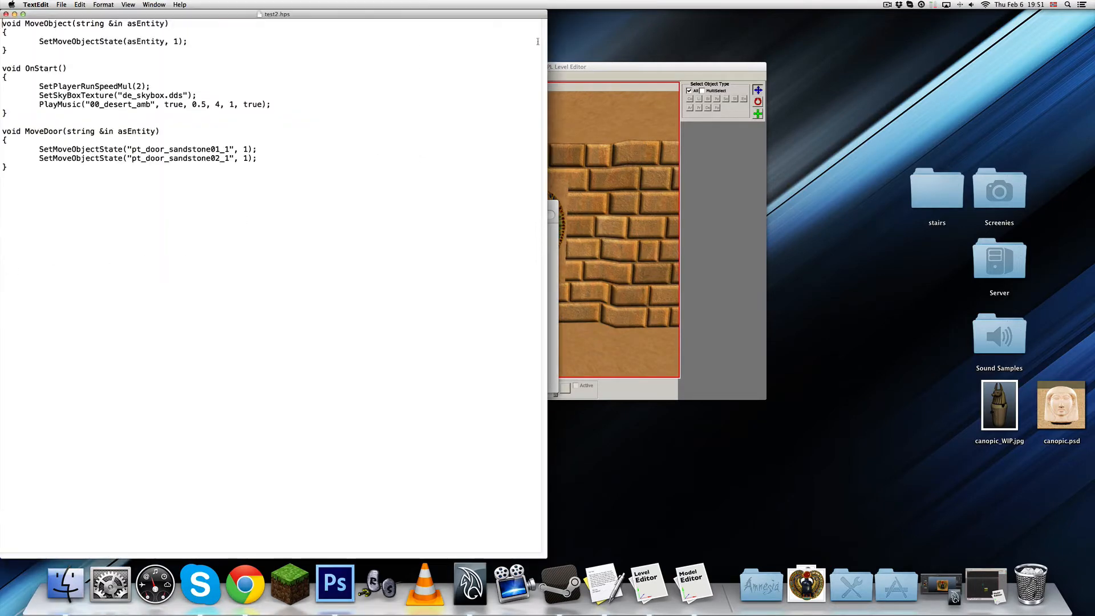
{"action": "left_click_drag", "start_coordinate": [580, 68], "coordinate": [609, 97]}
{"action": "left_click_drag", "start_coordinate": [596, 76], "coordinate": [677, 86]}
{"action": "left_click", "coordinate": [125, 89]}
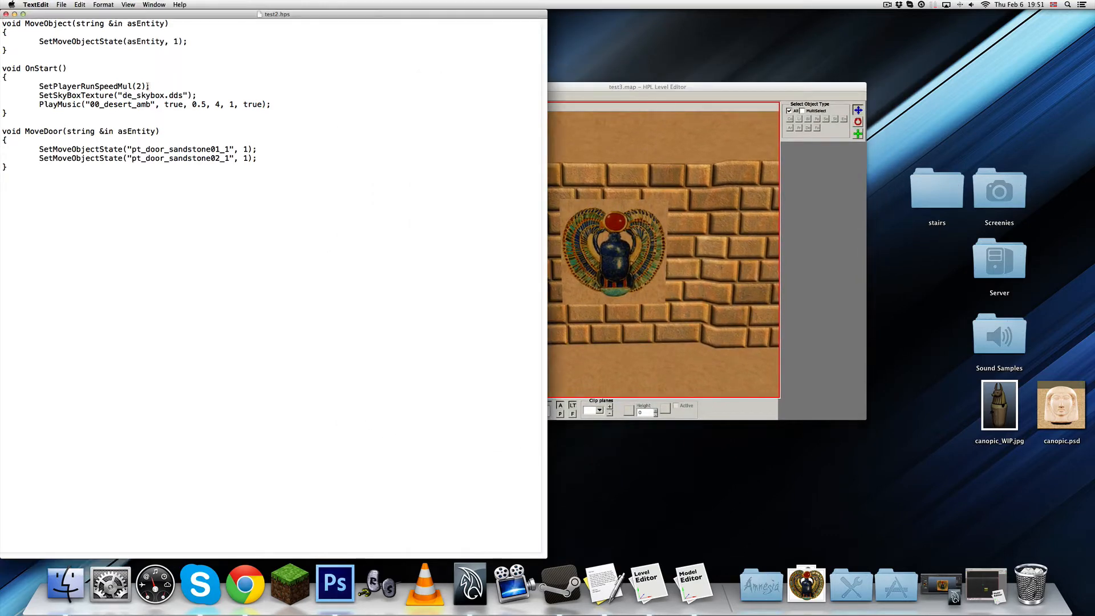
{"action": "left_click_drag", "start_coordinate": [150, 86], "coordinate": [1, 86]}
{"action": "left_click", "coordinate": [87, 89]}
{"action": "left_click", "coordinate": [5, 14]}
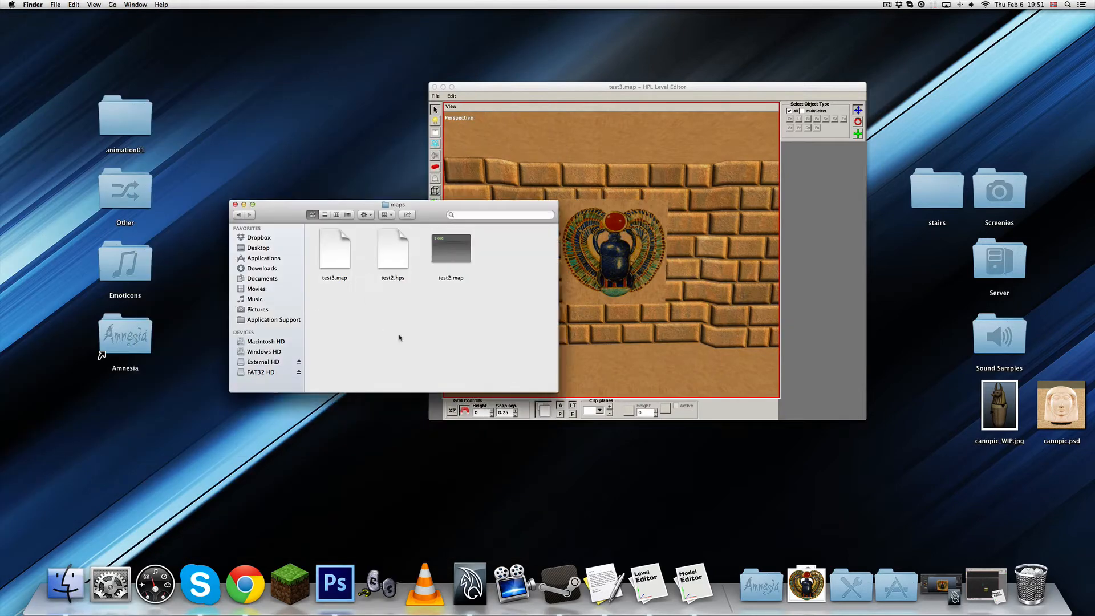
Duplicate test2.hps in the maps folder and rename the copy test3.hps.
{"action": "left_click", "coordinate": [388, 258]}
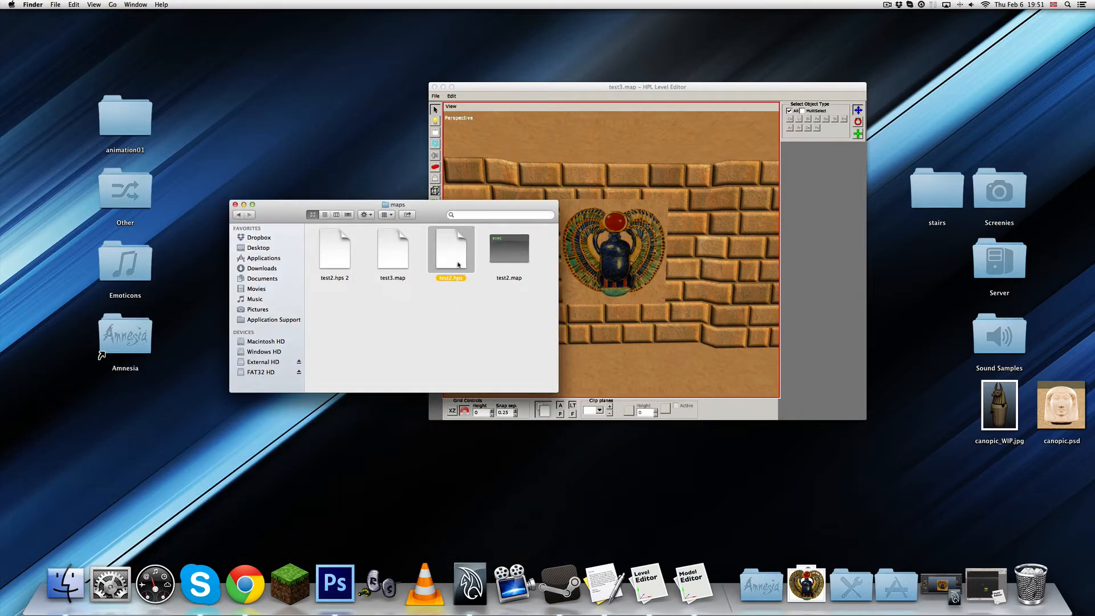
{"action": "key", "text": "Left"}
{"action": "key", "text": "Left"}
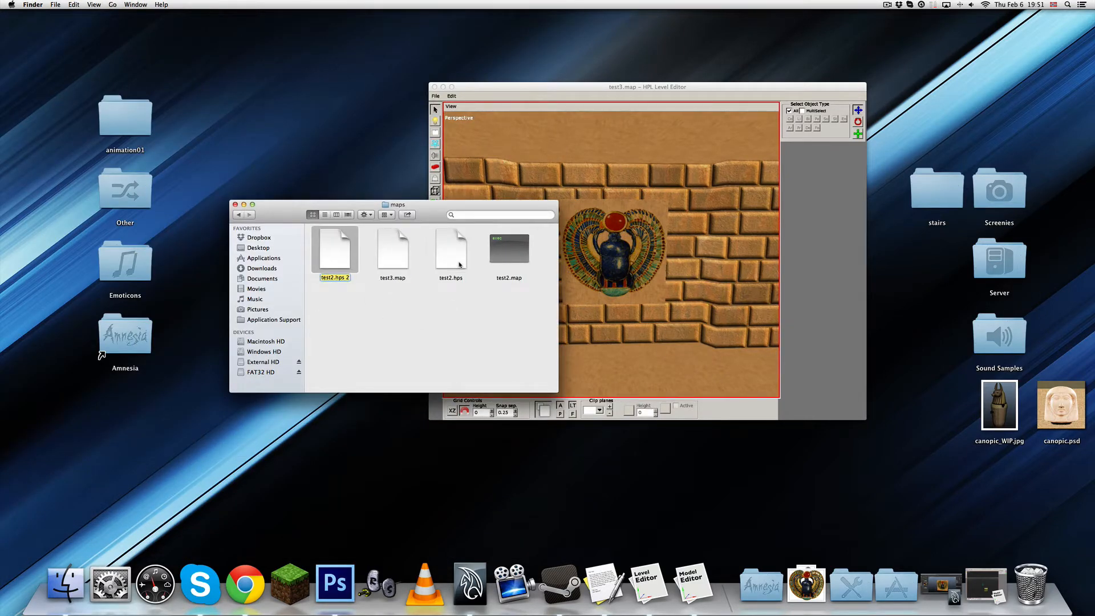
{"action": "key", "text": "Return"}
{"action": "key", "text": "Right"}
{"action": "key", "text": "BackSpace"}
{"action": "key", "text": "BackSpace"}
{"action": "key", "text": "BackSpace"}
{"action": "type", "text": "3"}
{"action": "key", "text": "Return"}
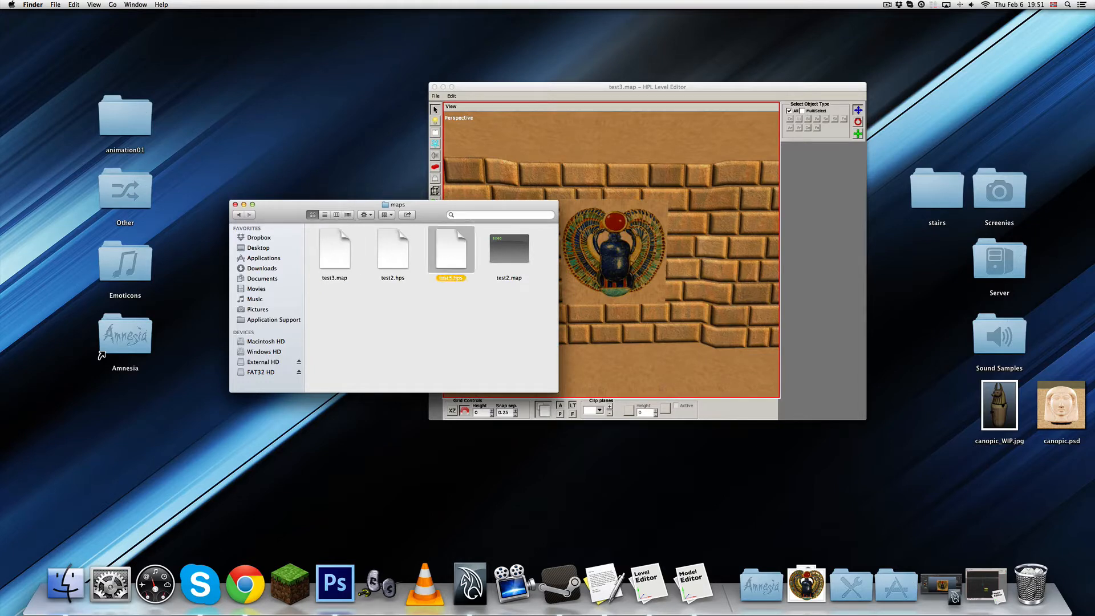
Open test3.hps, delete all of its script text and place its window side by side with the level editor.
{"action": "double_click", "coordinate": [457, 257]}
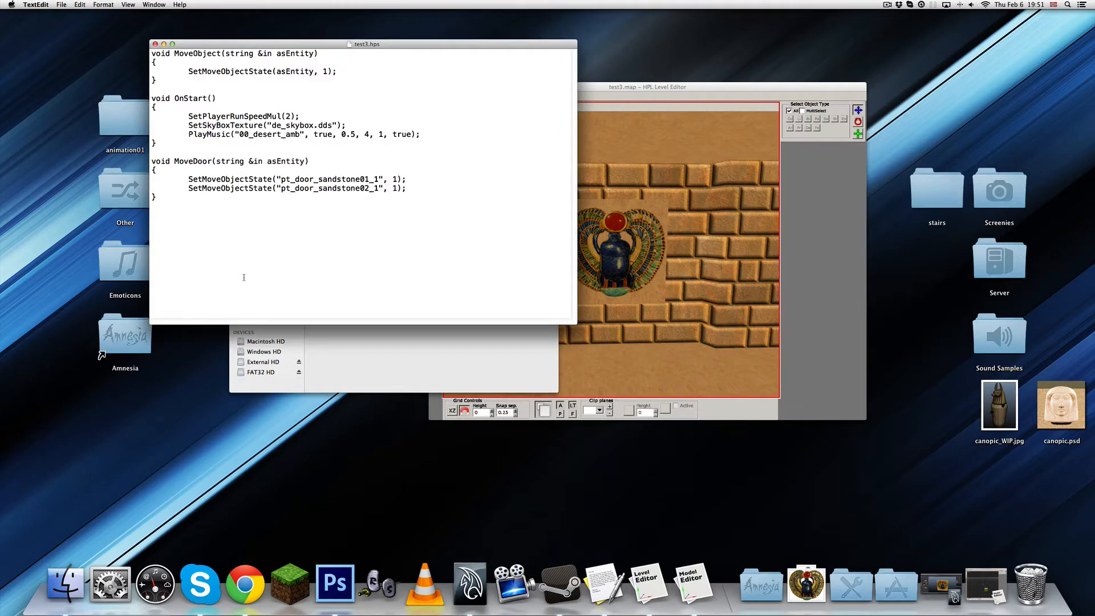
{"action": "key", "text": "super+a"}
{"action": "key", "text": "BackSpace"}
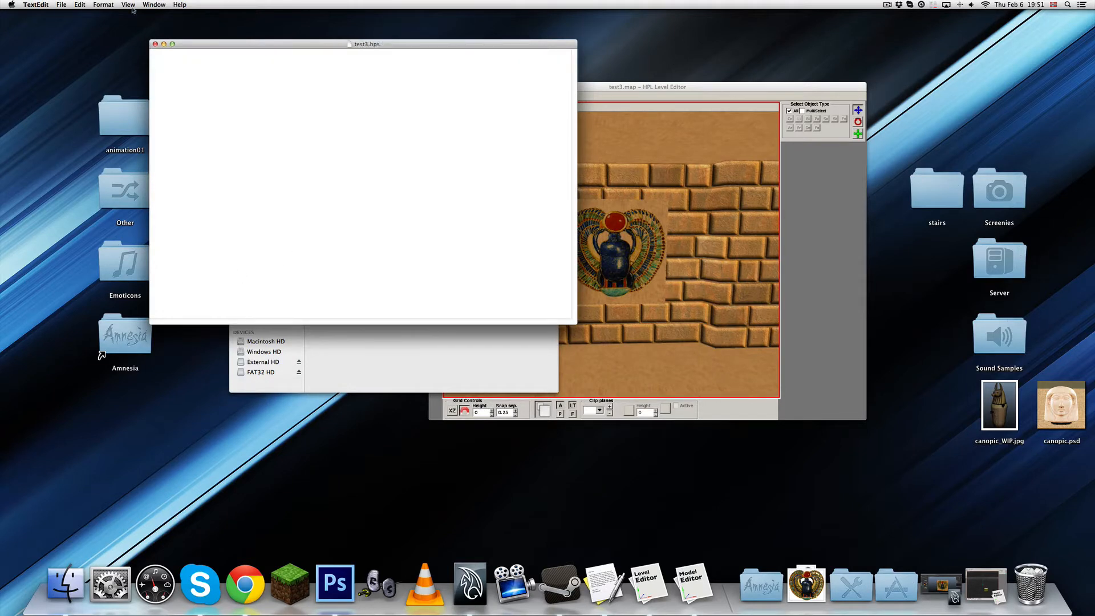
{"action": "left_click_drag", "start_coordinate": [259, 44], "coordinate": [219, 72]}
{"action": "left_click", "coordinate": [613, 88]}
{"action": "left_click_drag", "start_coordinate": [613, 89], "coordinate": [723, 74]}
{"action": "left_click", "coordinate": [364, 214]}
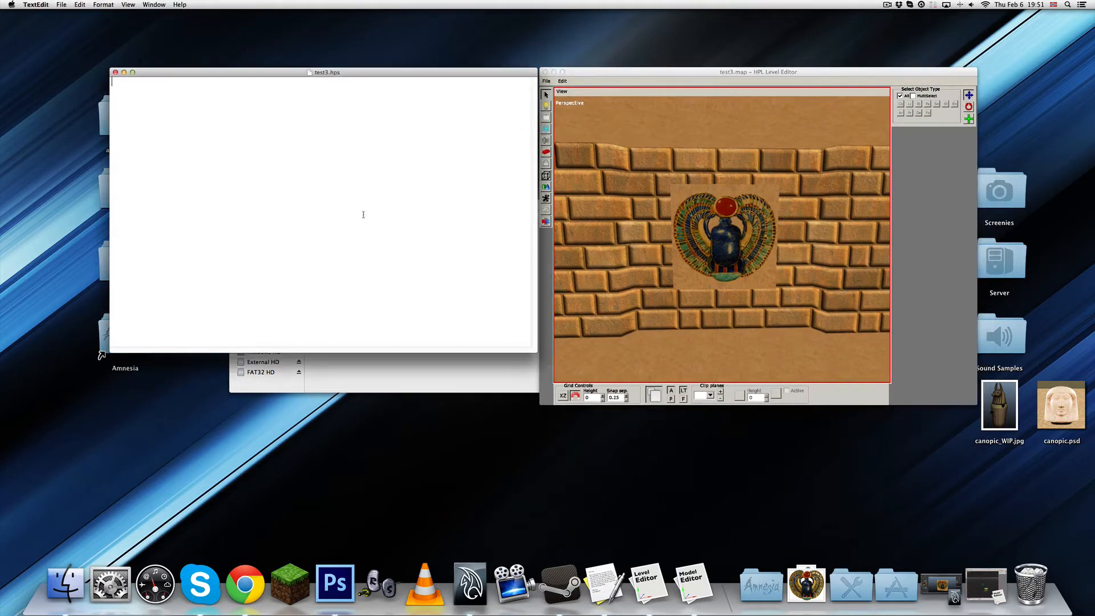
Write the function header void InteractPuzzle(string &in asEntity) in test3.hps and check it against the top-right panel's callback in the level editor.
{"action": "type", "text": "void InteractPuzz"}
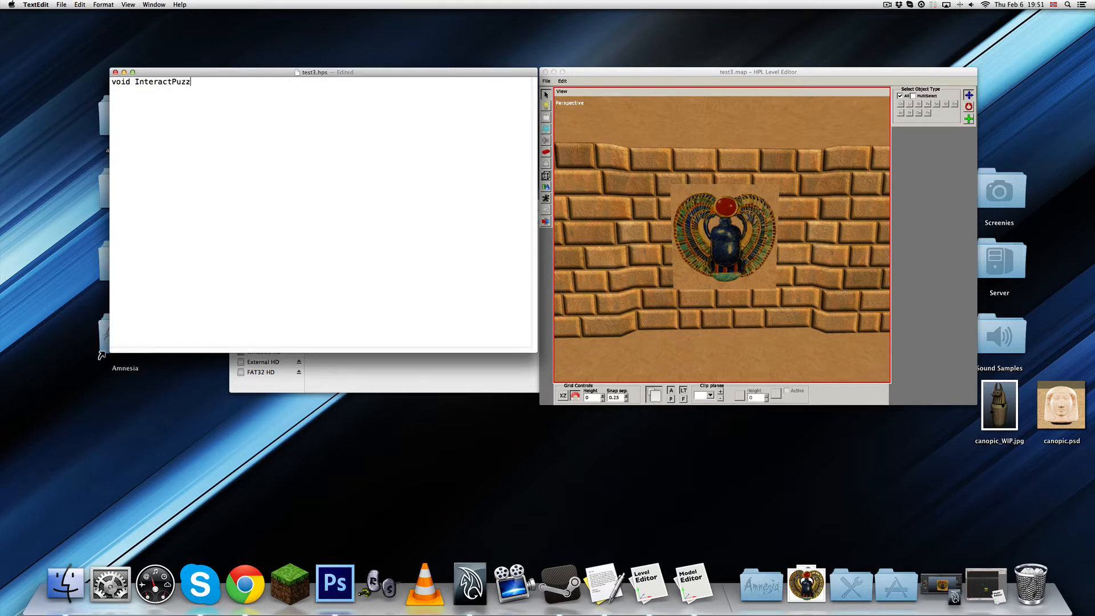
{"action": "type", "text": "le()"}
{"action": "type", "text": "string &in as"}
{"action": "type", "text": "Entity"}
{"action": "left_click", "coordinate": [745, 209]}
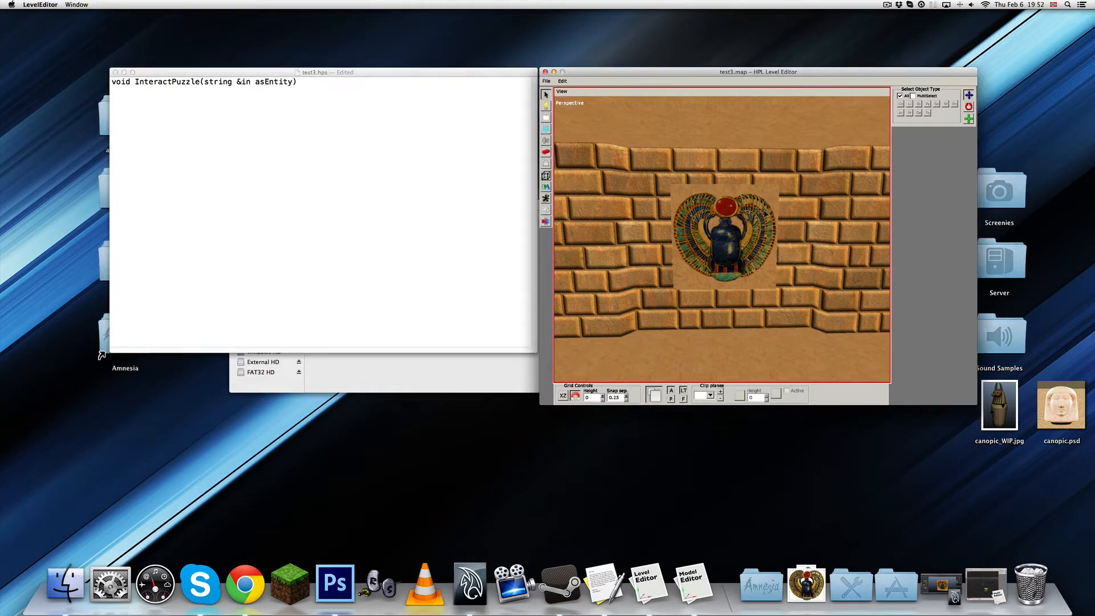
{"action": "left_click", "coordinate": [922, 139]}
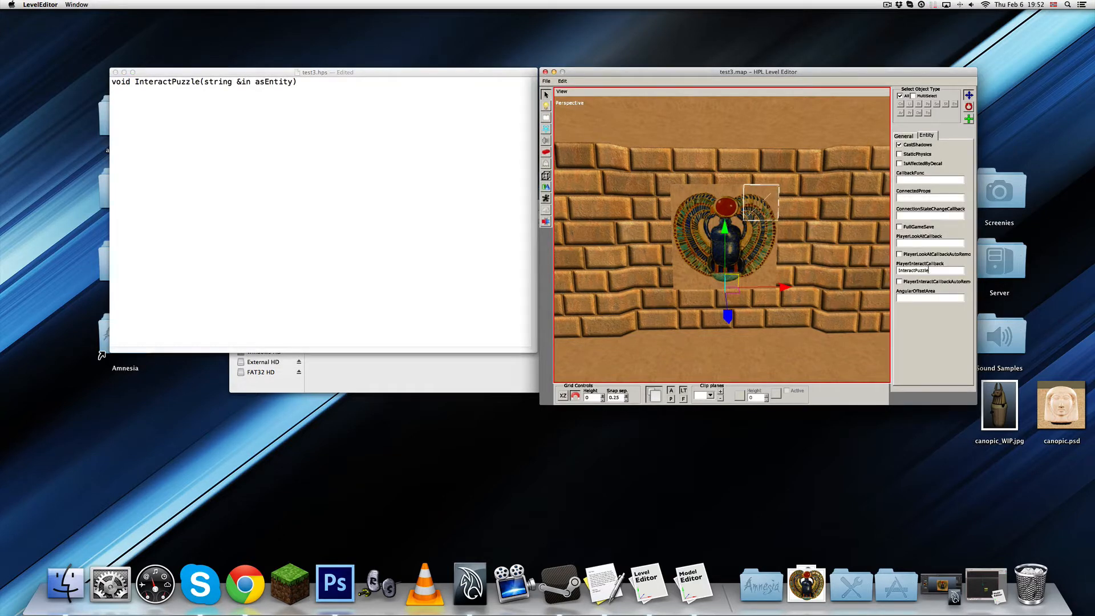
{"action": "left_click", "coordinate": [379, 194]}
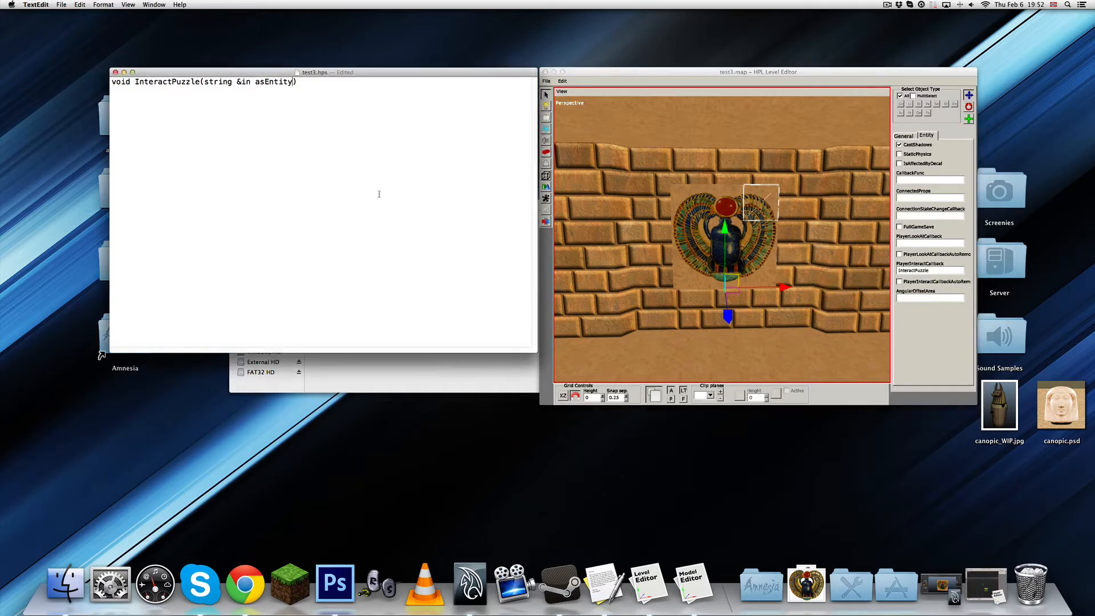
Add the InteractPuzzle function's braces and begin an if(asEntity == ) condition inside them.
{"action": "type", "text": "{"}
{"action": "key", "text": "Return"}
{"action": "key", "text": "Return"}
{"action": "type", "text": "}"}
{"action": "key", "text": "Tab"}
{"action": "type", "text": "if()"}
{"action": "key", "text": "Left"}
{"action": "type", "text": "asEntity =="}
Examine the puzzle panels in the level editor to check the top-centre panel's entity name.
{"action": "left_click", "coordinate": [580, 84]}
{"action": "scroll", "coordinate": [712, 171], "scroll_direction": "up", "scroll_amount": 3}
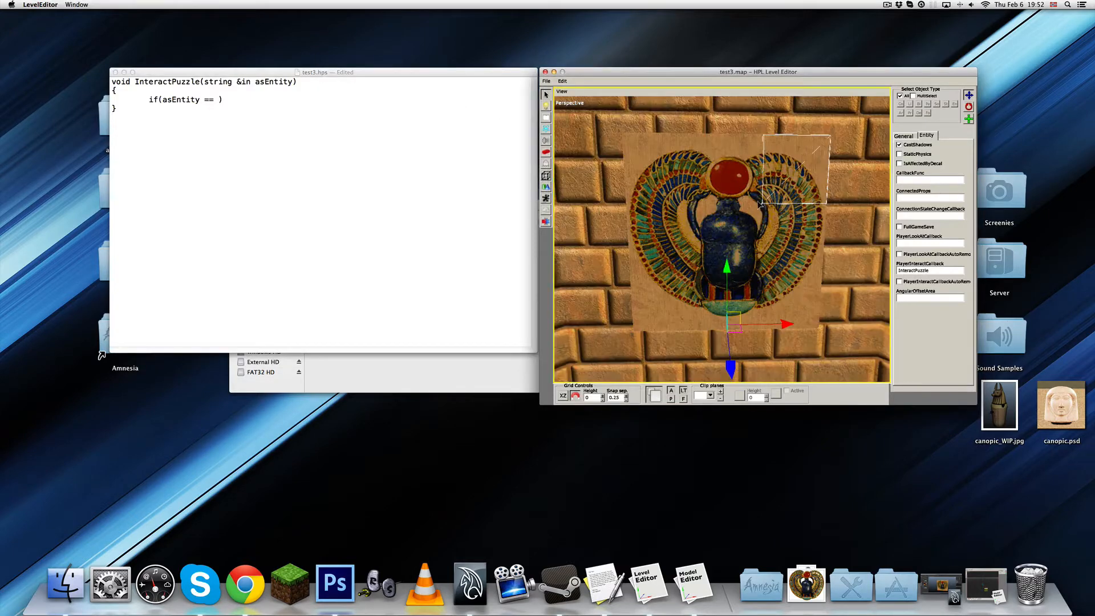
{"action": "left_click", "coordinate": [902, 137]}
{"action": "left_click", "coordinate": [749, 190]}
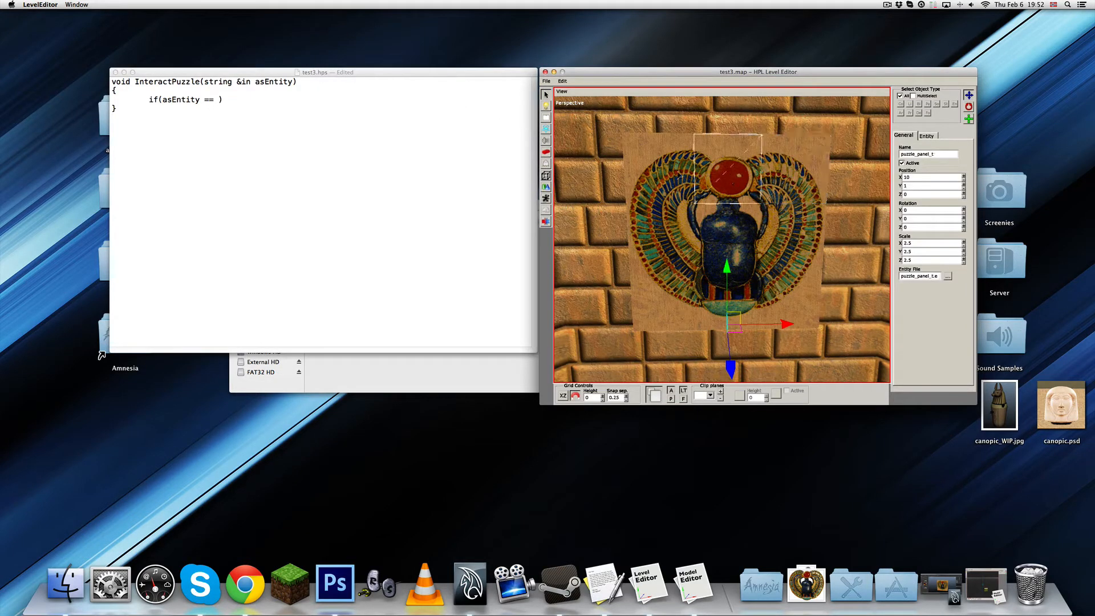
{"action": "left_click", "coordinate": [747, 187]}
{"action": "left_click", "coordinate": [748, 184]}
{"action": "left_click", "coordinate": [746, 181]}
{"action": "left_click", "coordinate": [348, 169]}
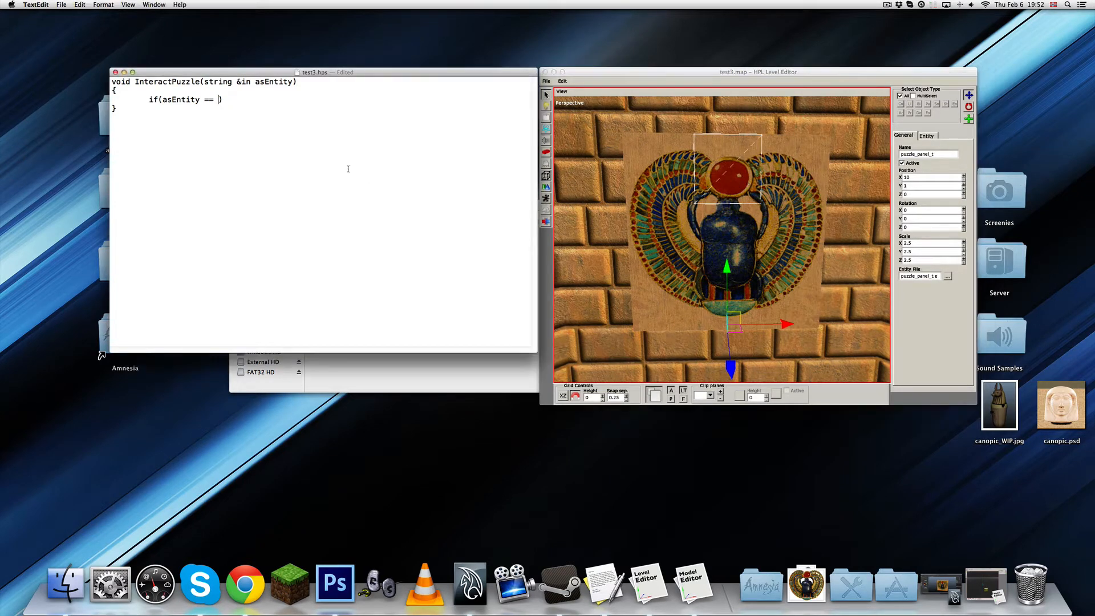
Begin a string panel declaration above the InteractPuzzle function, separated from it by a blank line.
{"action": "left_click", "coordinate": [111, 83]}
{"action": "key", "text": "Return"}
{"action": "key", "text": "Return"}
{"action": "type", "text": "string"}
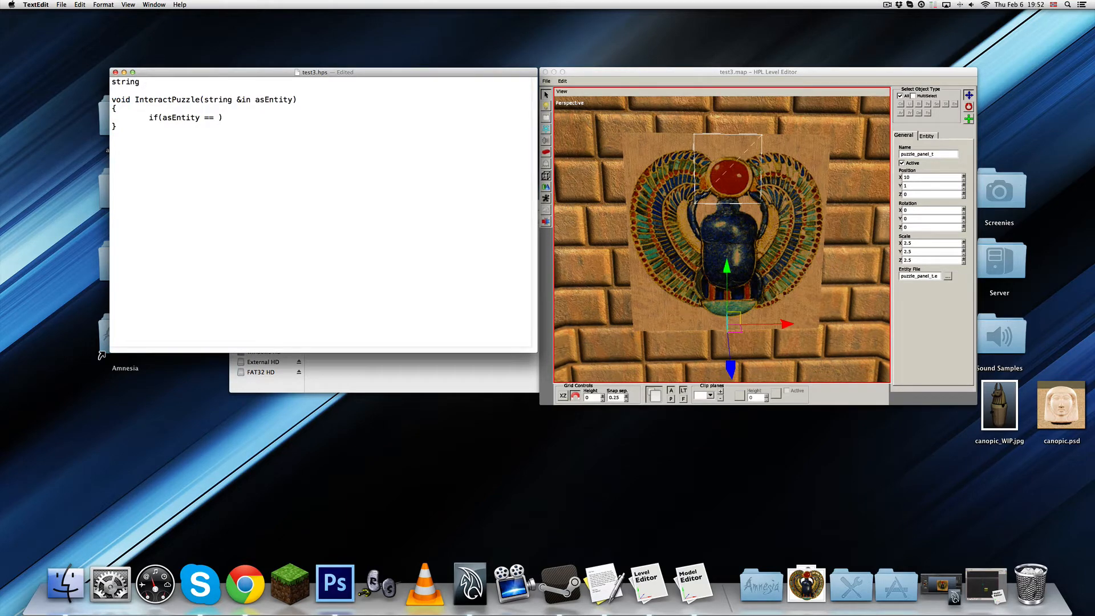
{"action": "type", "text": " panel"}
Insert the loop header for(int i = 0; i <= 8; i++) { above the if statement and start a new line below it.
{"action": "left_click", "coordinate": [177, 110]}
{"action": "key", "text": "Return"}
{"action": "key", "text": "Tab"}
{"action": "type", "text": "fo"}
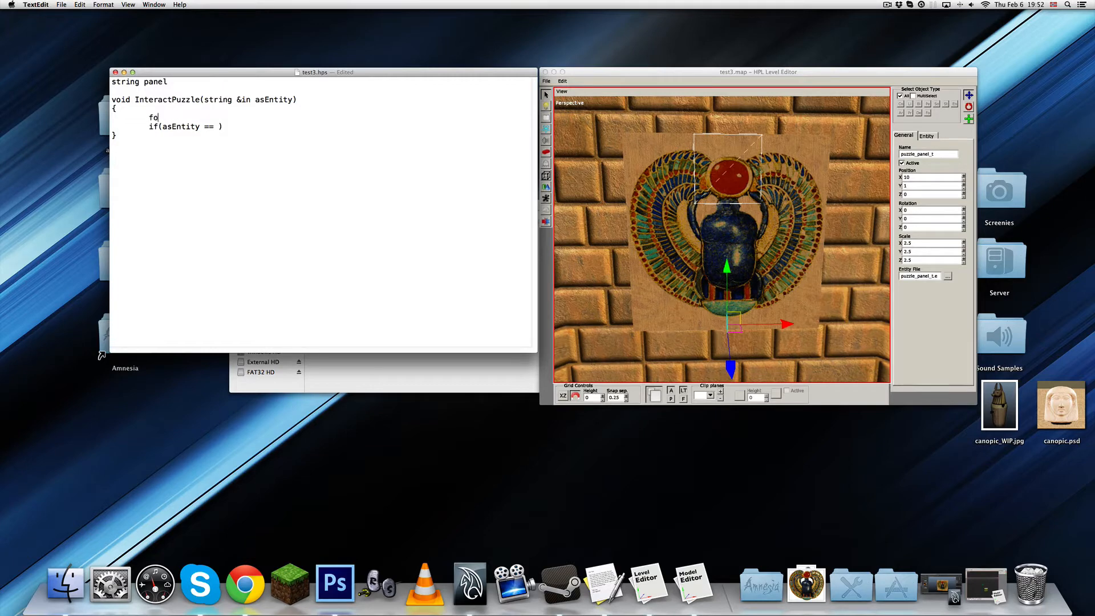
{"action": "type", "text": "r()"}
{"action": "type", "text": "int i"}
{"action": "type", "text": " ="}
{"action": "type", "text": " 0; "}
{"action": "type", "text": "i"}
{"action": "type", "text": "<= "}
{"action": "type", "text": "9"}
{"action": "key", "text": "BackSpace"}
{"action": "type", "text": "8; i++"}
{"action": "type", "text": "{"}
{"action": "key", "text": "Return"}
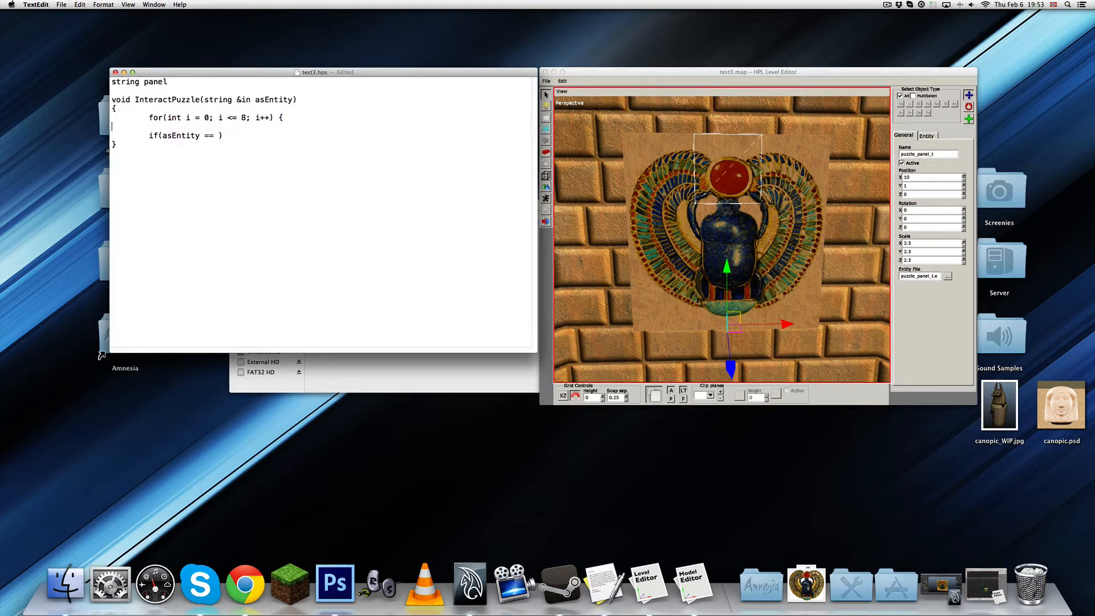
Nest the if statement inside the for loop with one extra indent and close the loop with a brace.
{"action": "key", "text": "Tab"}
{"action": "key", "text": "BackSpace"}
{"action": "key", "text": "Return"}
{"action": "key", "text": "Tab"}
{"action": "type", "text": "}"}
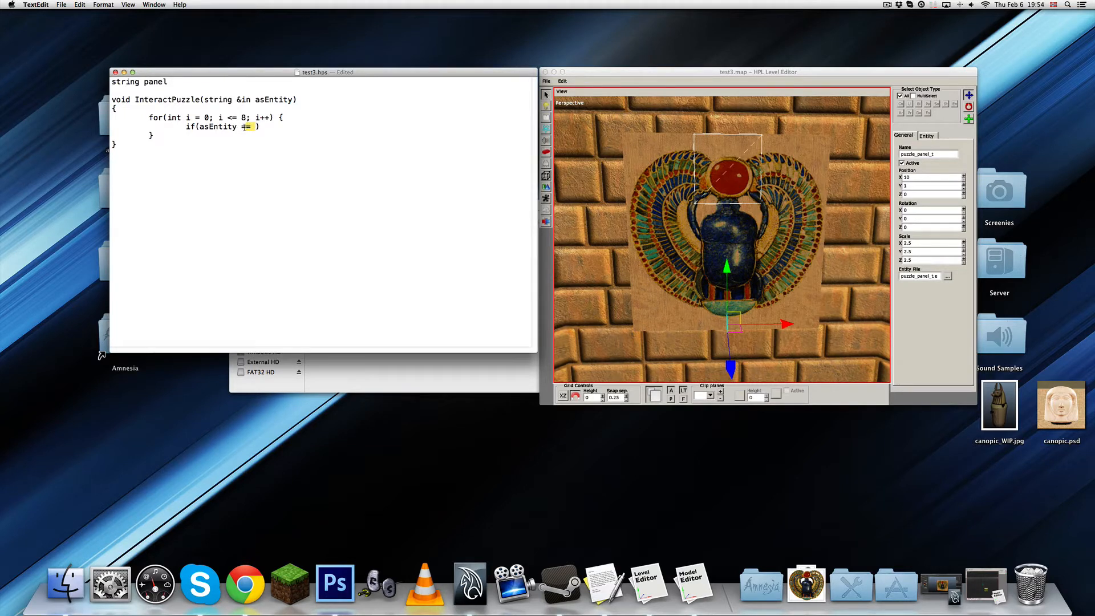
Remove the for loop's header and closing brace, and move the if statement back to a single indent.
{"action": "left_click_drag", "start_coordinate": [277, 117], "coordinate": [185, 109]}
{"action": "left_click", "coordinate": [219, 127]}
{"action": "triple_click", "coordinate": [190, 135]}
{"action": "key", "text": "BackSpace"}
{"action": "triple_click", "coordinate": [226, 118]}
{"action": "key", "text": "BackSpace"}
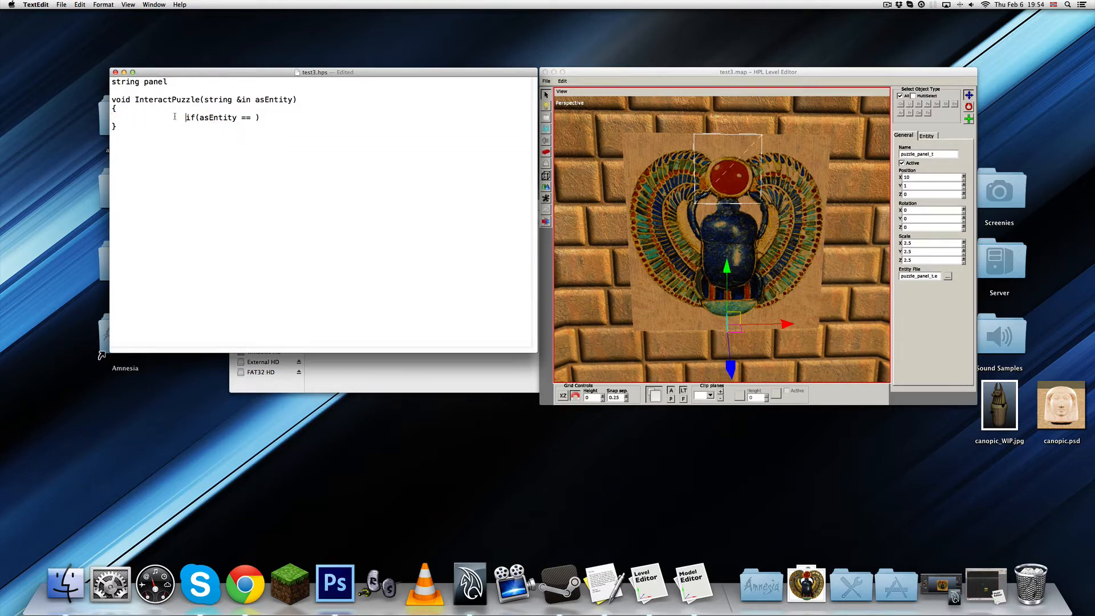
{"action": "key", "text": "BackSpace"}
Complete the panel declaration by assigning it the string "puzzle_panel_" and ending the line with a semicolon.
{"action": "type", "text": "= \"\""}
{"action": "key", "text": "Right"}
{"action": "type", "text": ";"}
{"action": "type", "text": "puzzle_pan"}
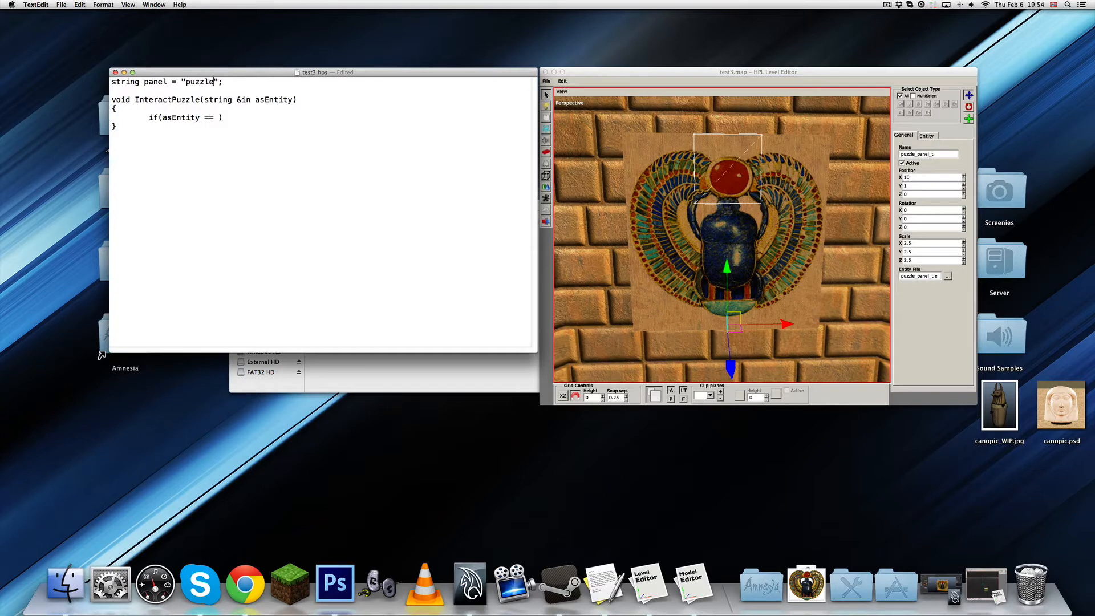
{"action": "type", "text": "el_"}
Complete the if condition so that it compares asEntity with panel + "t".
{"action": "type", "text": "panel"}
{"action": "type", "text": " + \"\""}
{"action": "key", "text": "Left"}
{"action": "type", "text": "t"}
{"action": "key", "text": "Return"}
Switch to the level editor and examine the entity names of the top-left, top-right and central puzzle panels.
{"action": "left_click", "coordinate": [656, 162]}
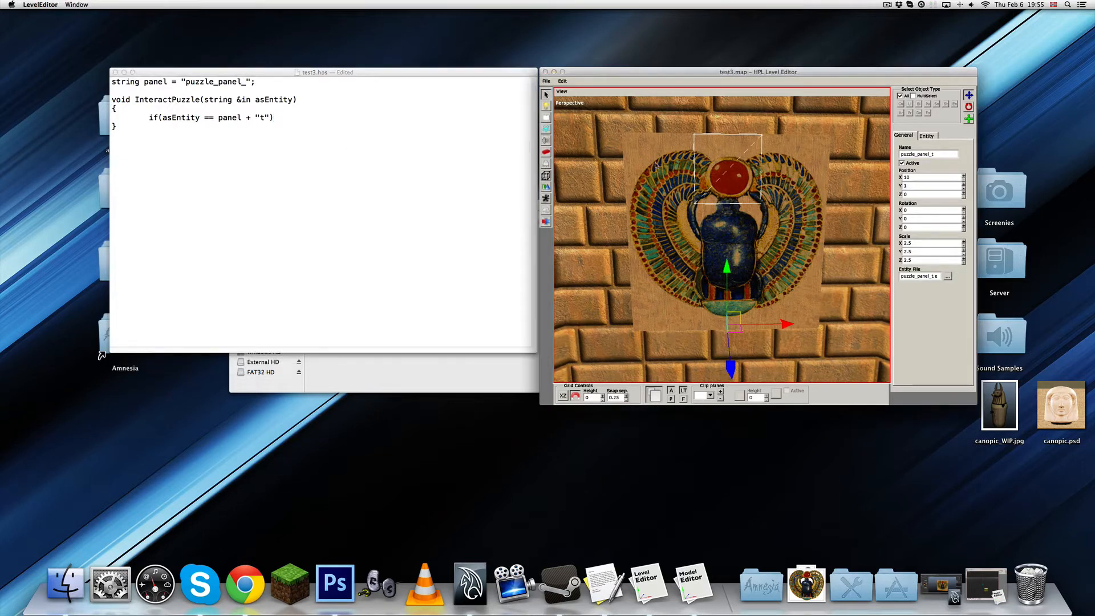
{"action": "left_click", "coordinate": [722, 218]}
{"action": "left_click", "coordinate": [773, 174]}
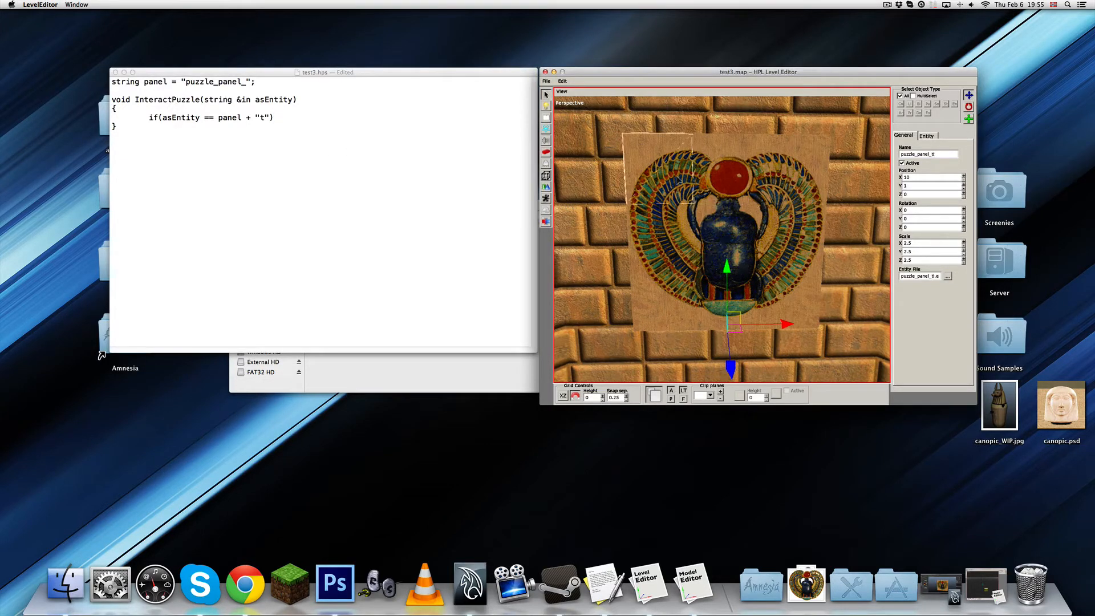
{"action": "left_click", "coordinate": [657, 174]}
{"action": "left_click", "coordinate": [724, 219]}
{"action": "left_click", "coordinate": [776, 176]}
{"action": "left_click", "coordinate": [662, 177]}
{"action": "left_click", "coordinate": [725, 220]}
{"action": "left_click", "coordinate": [783, 188]}
{"action": "left_click", "coordinate": [783, 188]}
{"action": "left_click", "coordinate": [783, 189]}
{"action": "left_click", "coordinate": [783, 188]}
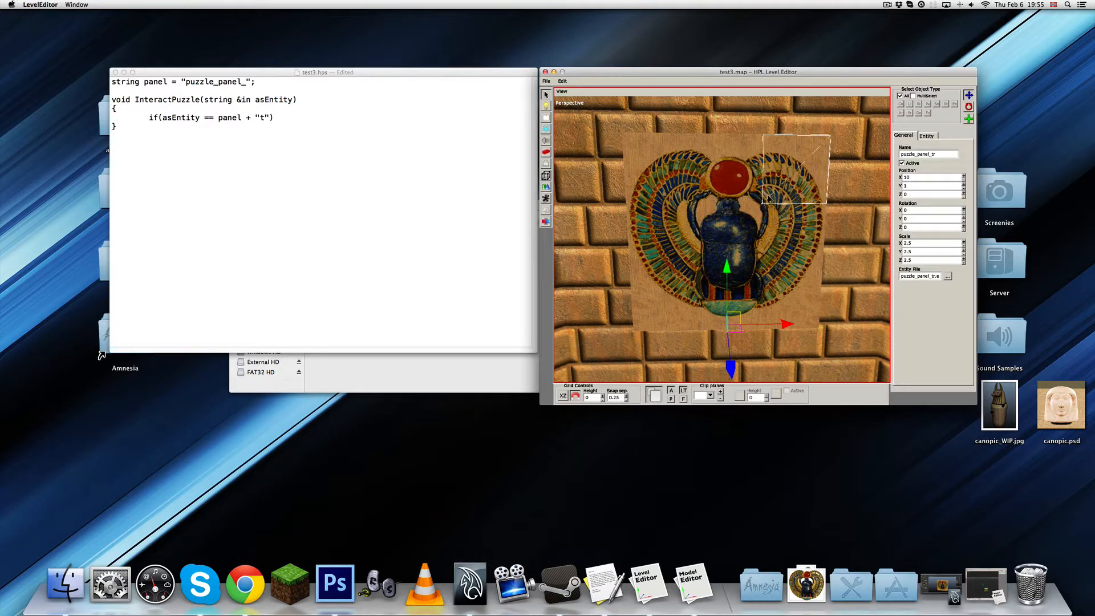
{"action": "left_click", "coordinate": [676, 181]}
{"action": "left_click", "coordinate": [723, 225]}
{"action": "left_click", "coordinate": [769, 183]}
{"action": "left_click", "coordinate": [678, 185]}
{"action": "left_click", "coordinate": [707, 224]}
{"action": "left_click", "coordinate": [780, 186]}
{"action": "left_click", "coordinate": [681, 189]}
{"action": "left_click", "coordinate": [720, 220]}
{"action": "left_click", "coordinate": [758, 189]}
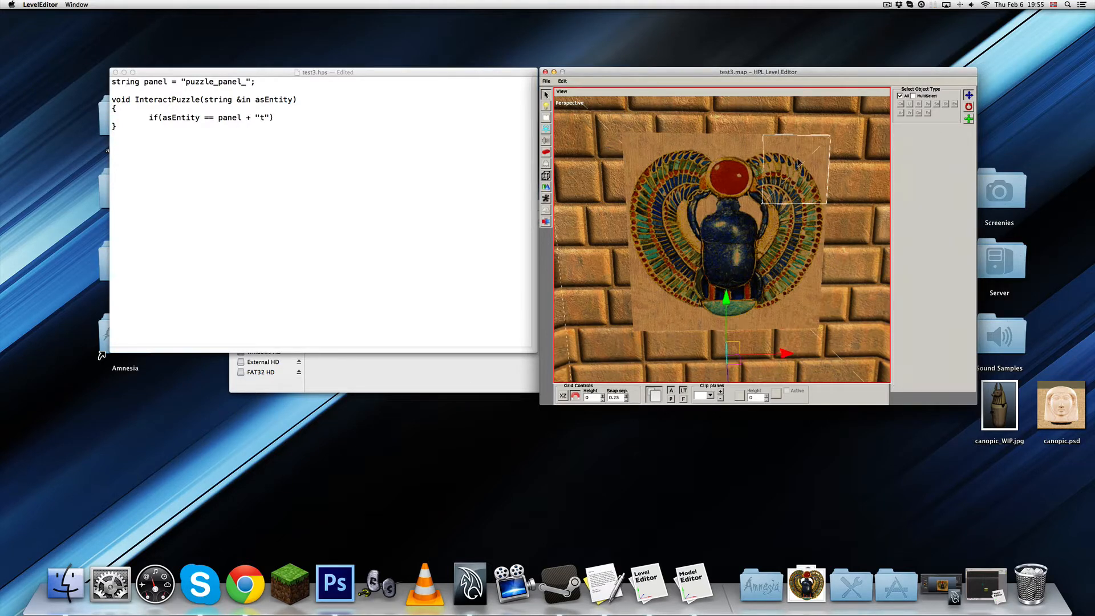
{"action": "left_click", "coordinate": [745, 194]}
{"action": "left_click", "coordinate": [744, 201]}
{"action": "left_click", "coordinate": [739, 195]}
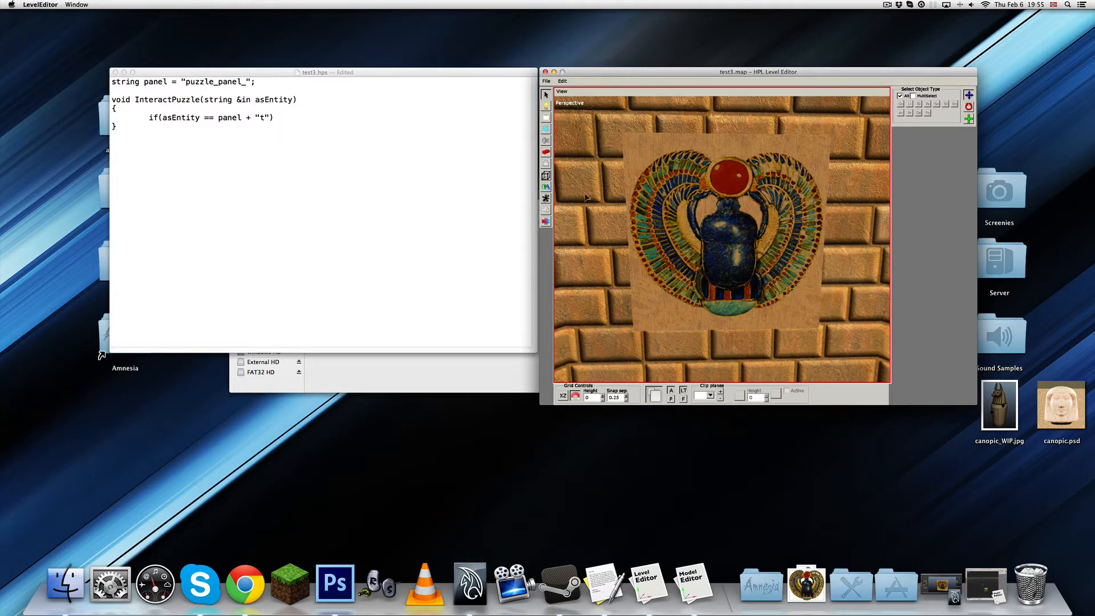
Return to test3.hps, comment out the if line with // and start an indented line below it.
{"action": "left_click", "coordinate": [306, 126]}
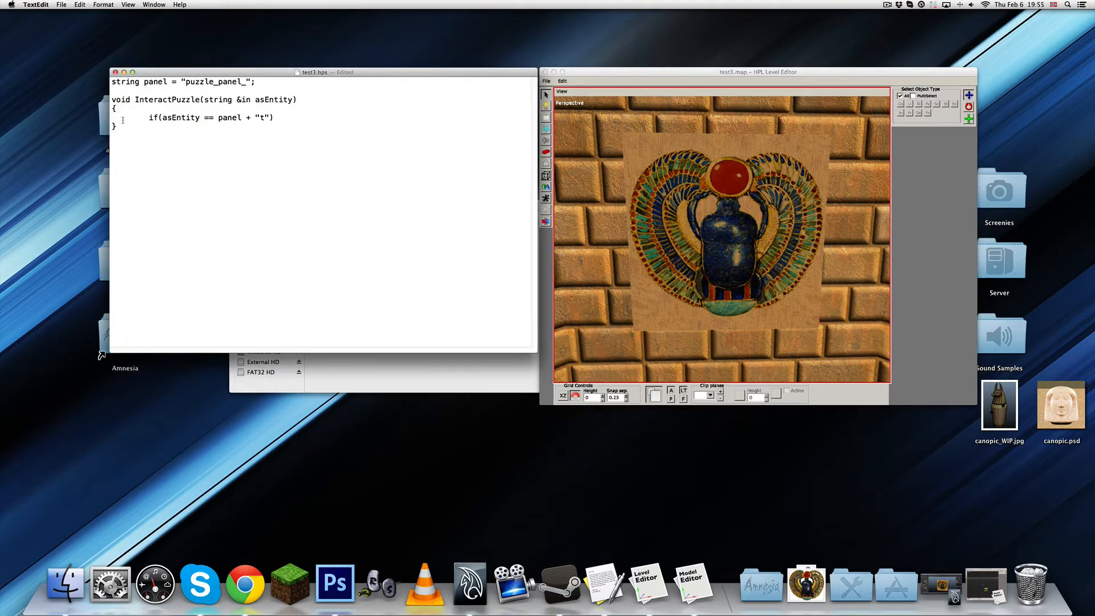
{"action": "left_click", "coordinate": [148, 118]}
{"action": "type", "text": "//"}
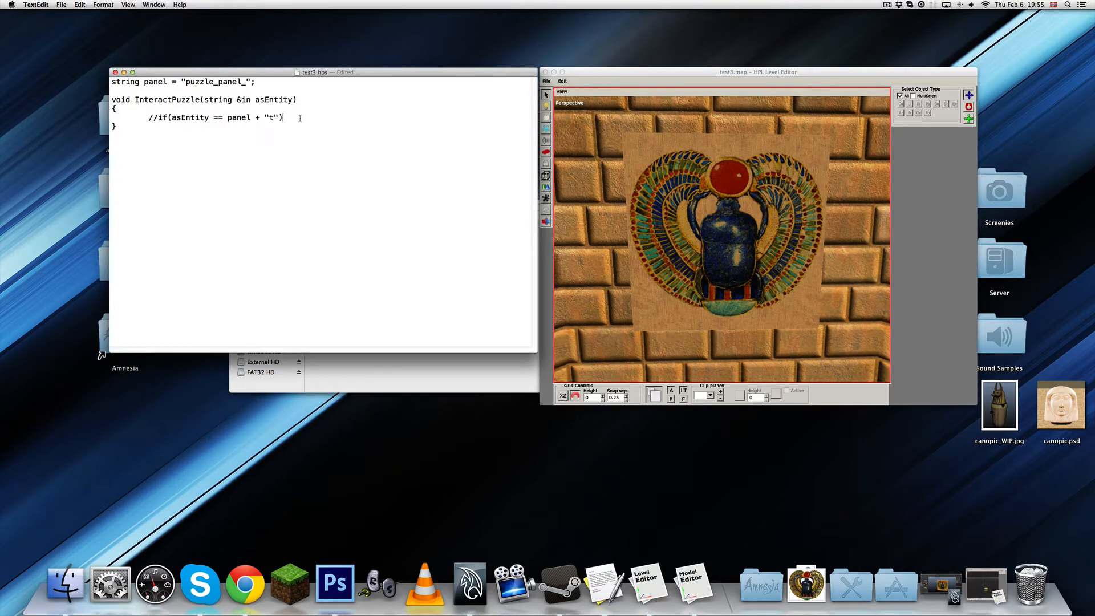
{"action": "key", "text": "Return"}
{"action": "key", "text": "Tab"}
Open the Engine scripts wiki page in Chrome and search it for "moveob" to find the SetMoveObjectState function.
{"action": "left_click", "coordinate": [246, 583]}
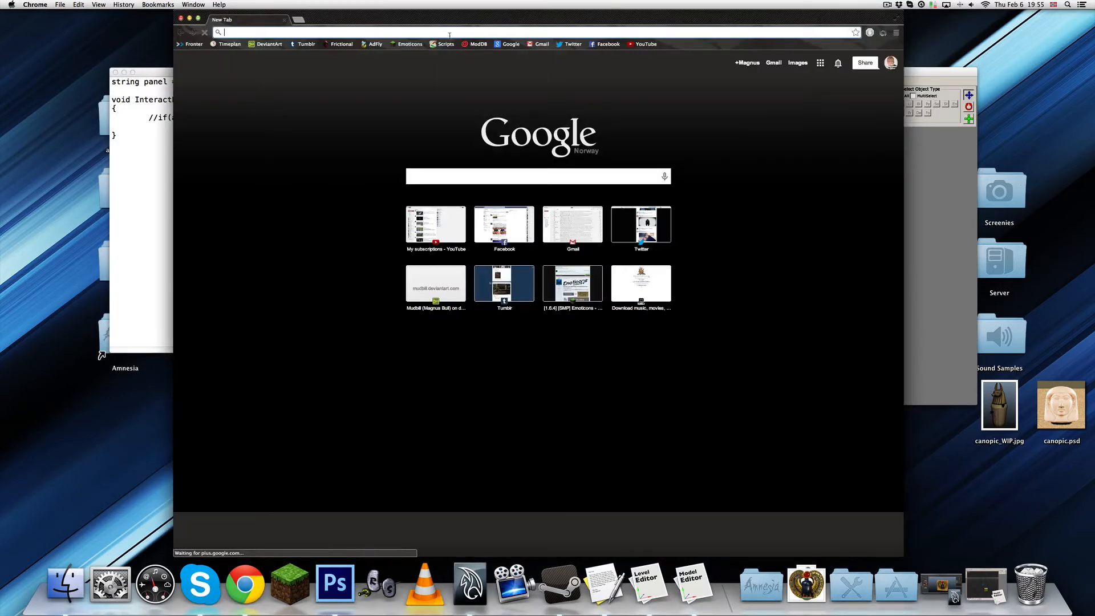
{"action": "left_click", "coordinate": [446, 44]}
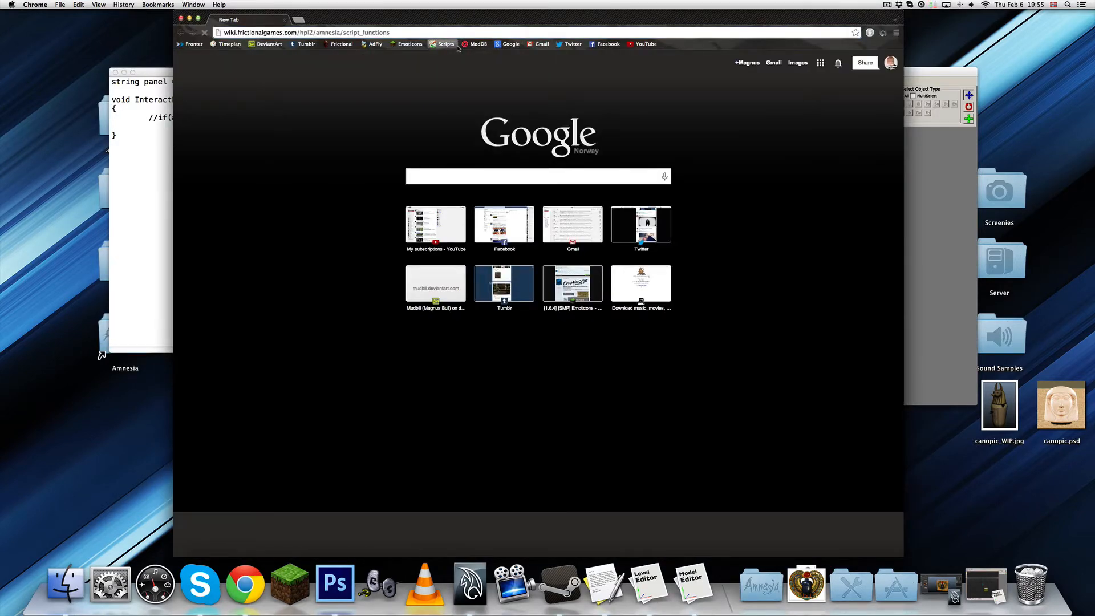
{"action": "key", "text": "super+f"}
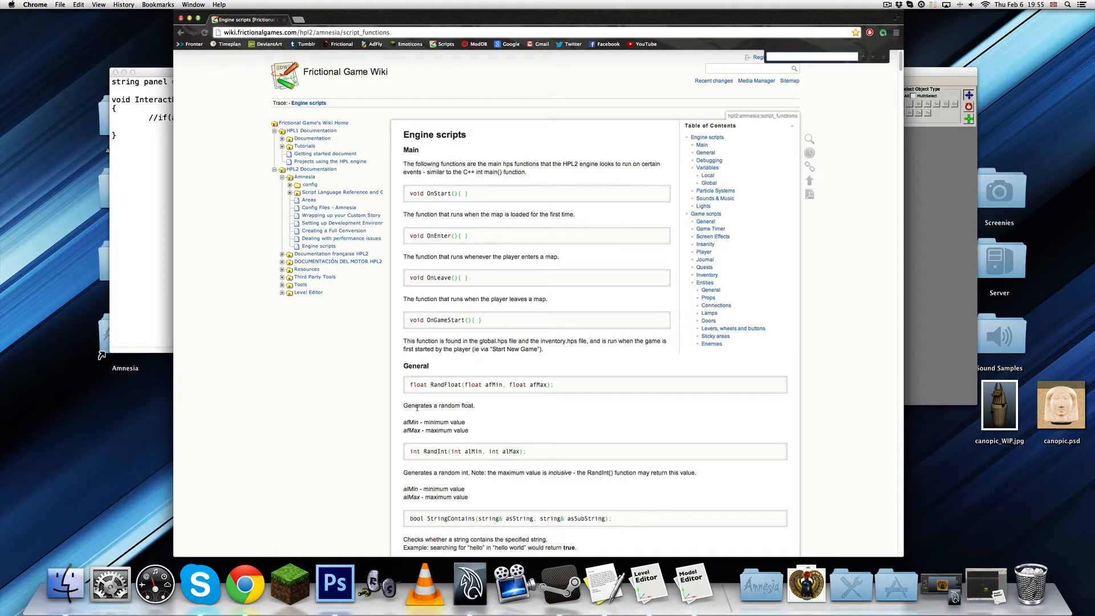
{"action": "type", "text": "moveob"}
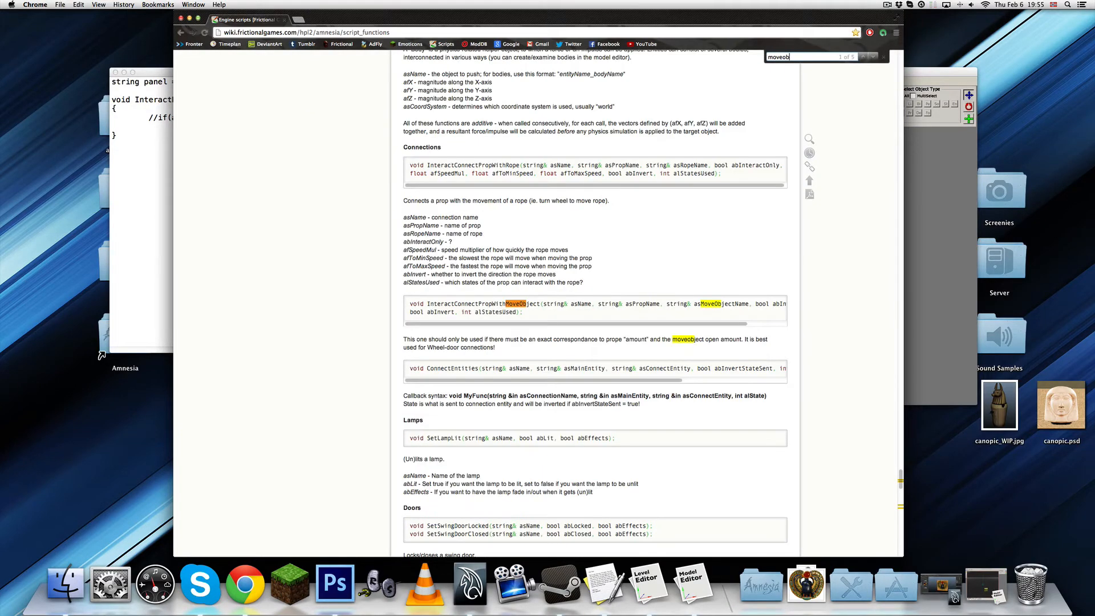
{"action": "key", "text": "Return"}
{"action": "key", "text": "Return"}
{"action": "key", "text": "Return"}
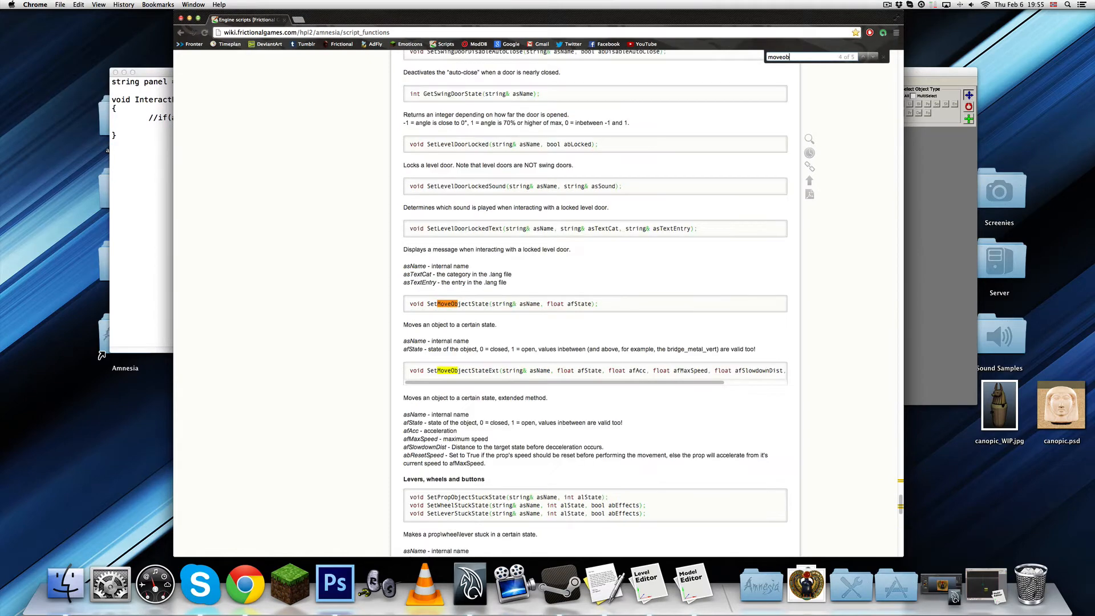
{"action": "key", "text": "Escape"}
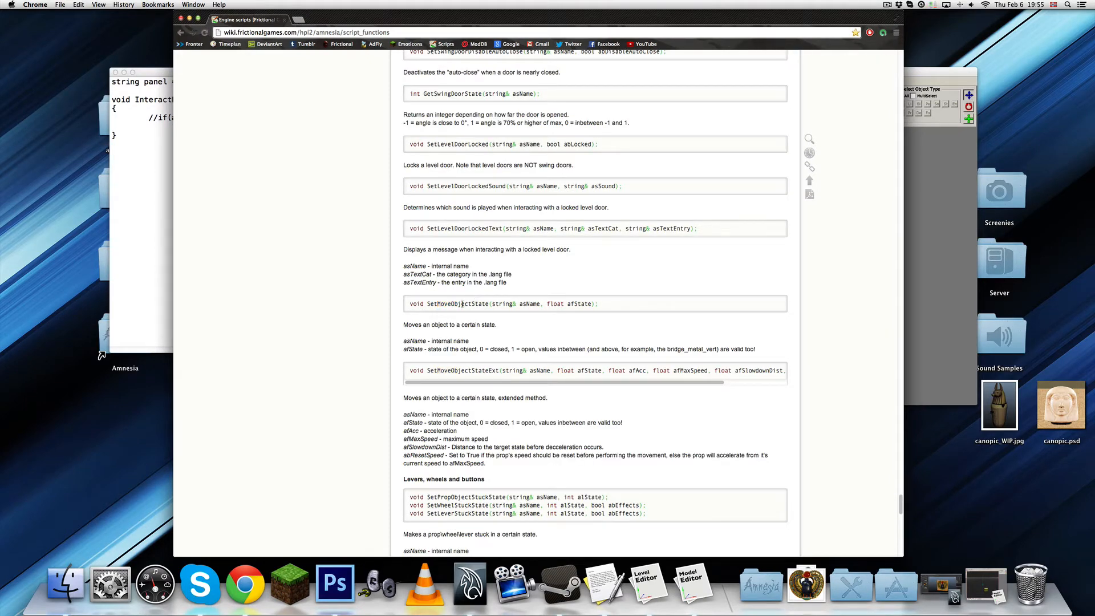
Copy SetMoveObjectState(string& asName, float afState); from the wiki into the empty line of InteractPuzzle in TextEdit.
{"action": "double_click", "coordinate": [464, 303]}
{"action": "left_click_drag", "start_coordinate": [464, 303], "coordinate": [593, 304]}
{"action": "key", "text": "super+c"}
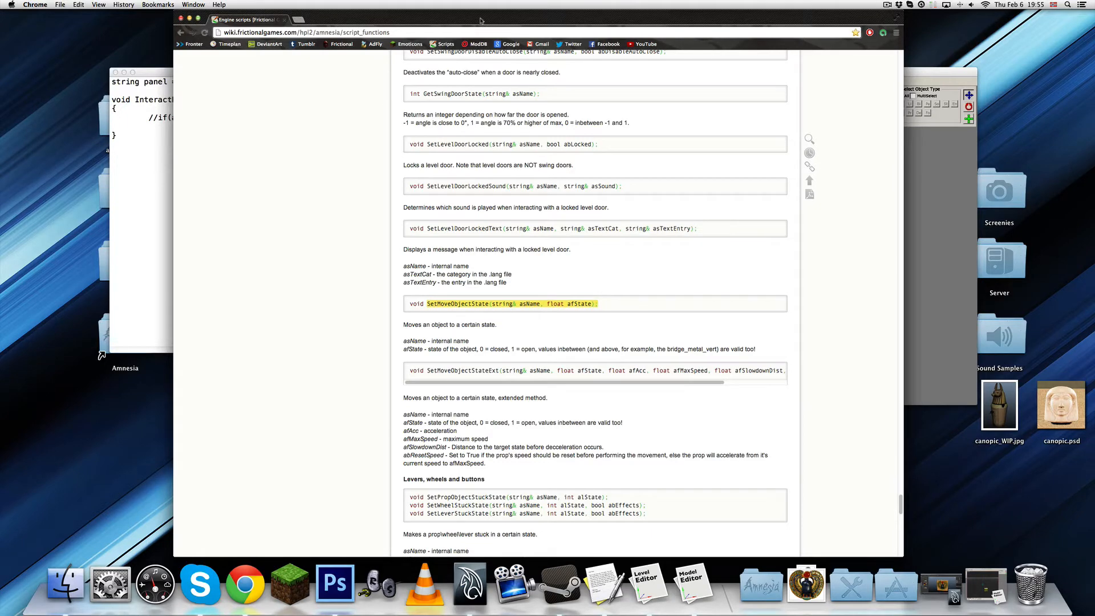
{"action": "left_click", "coordinate": [190, 18]}
{"action": "left_click", "coordinate": [165, 128]}
{"action": "key", "text": "super+v"}
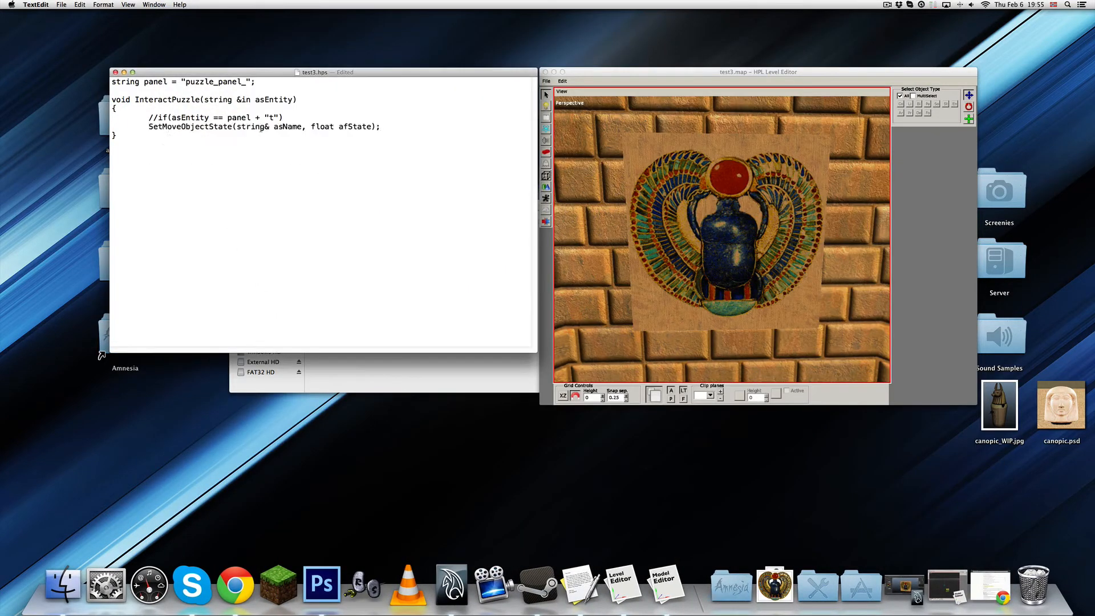
Replace the SetMoveObjectState arguments with asEntity and 0.5, and save test3.hps.
{"action": "left_click_drag", "start_coordinate": [262, 128], "coordinate": [283, 127]}
{"action": "type", "text": "asEntity"}
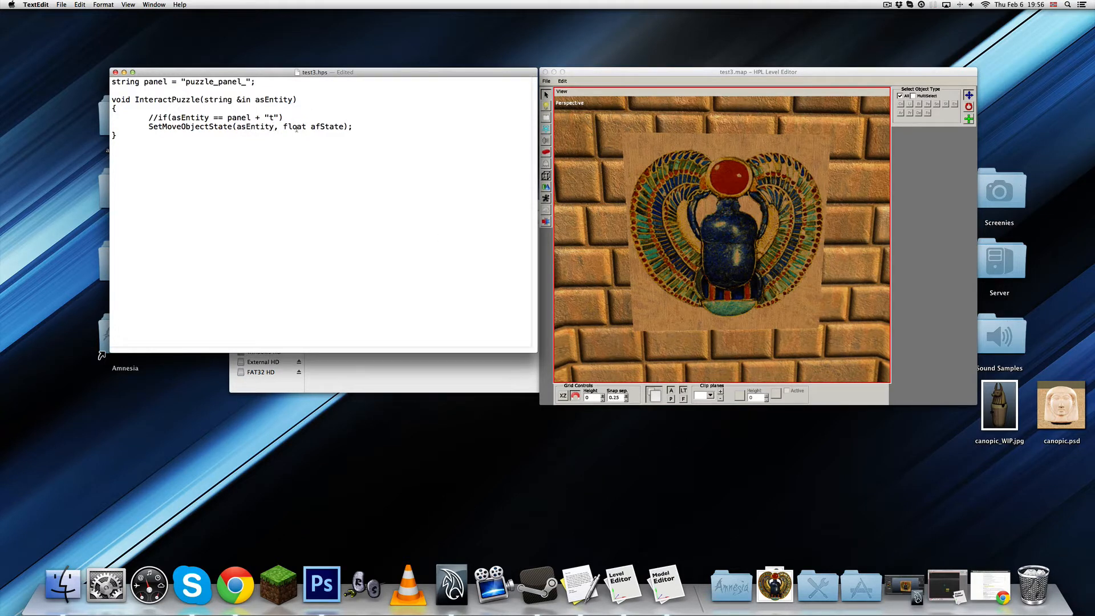
{"action": "left_click_drag", "start_coordinate": [296, 128], "coordinate": [324, 127]}
{"action": "type", "text": "0.5"}
{"action": "key", "text": "super+s"}
{"action": "key", "text": "F4"}
{"action": "key", "text": "F4"}
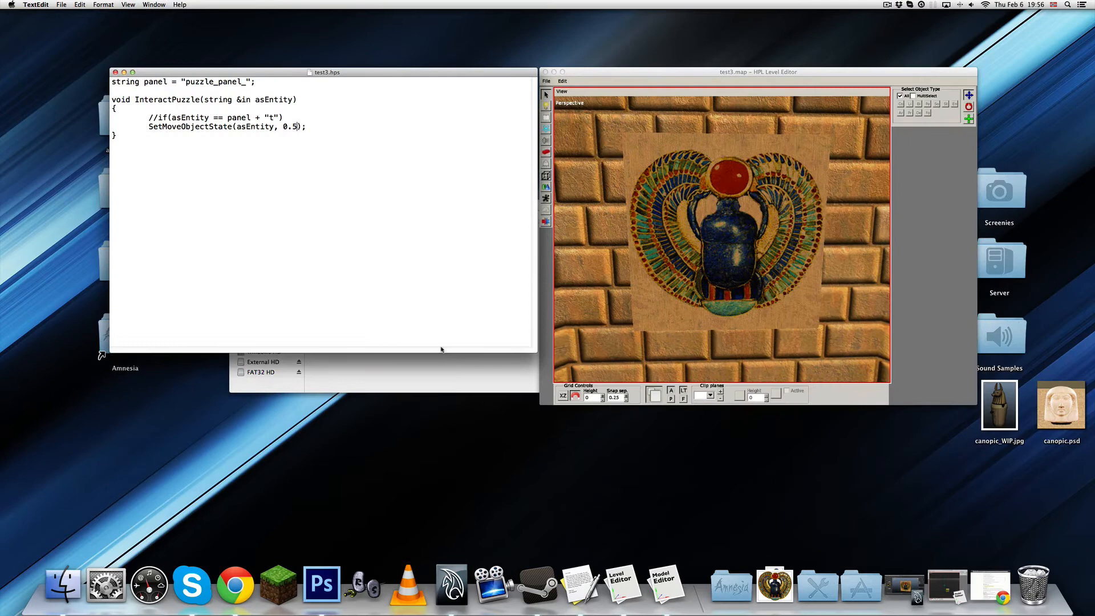
Open custom_story_settings.cfg from the folder above maps, set StartMap to "test3.map" and save the file.
{"action": "left_click", "coordinate": [441, 368]}
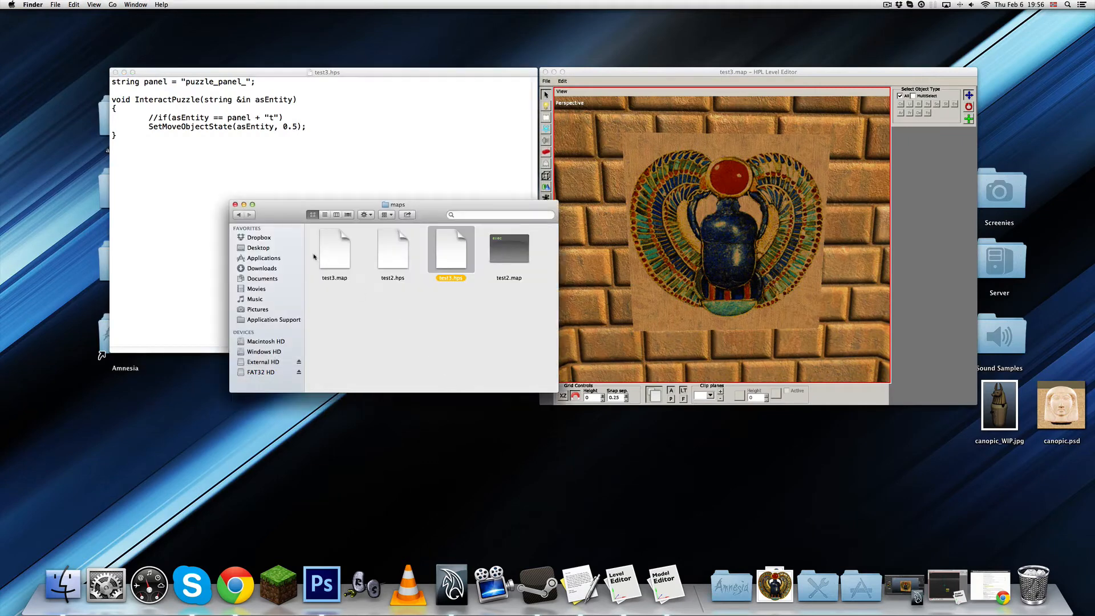
{"action": "left_click", "coordinate": [239, 214]}
{"action": "double_click", "coordinate": [338, 249]}
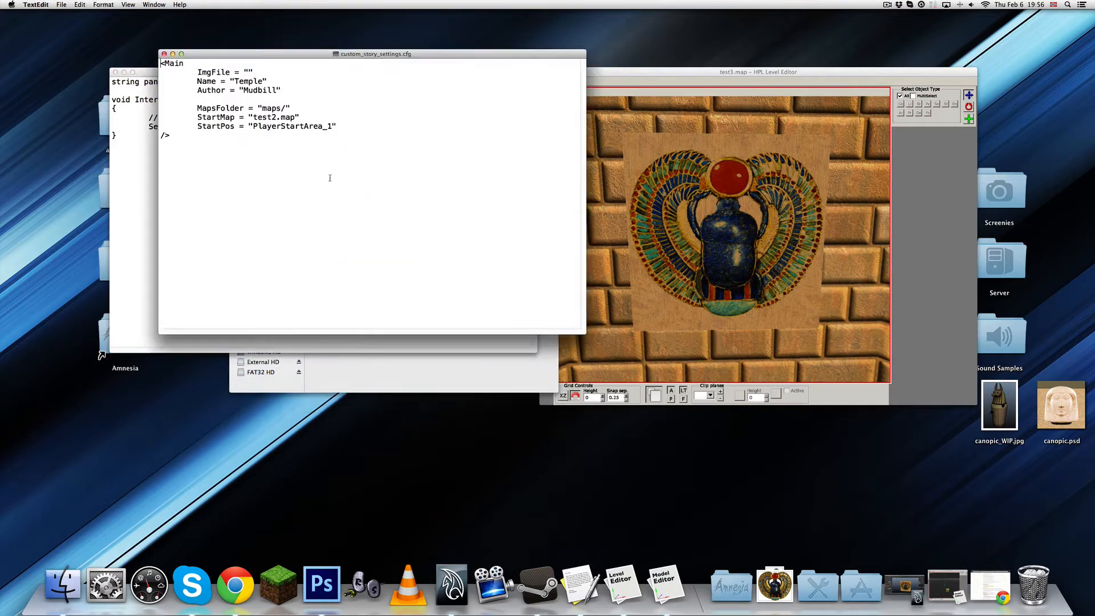
{"action": "left_click", "coordinate": [276, 117]}
{"action": "key", "text": "BackSpace"}
{"action": "type", "text": "4"}
{"action": "key", "text": "BackSpace"}
{"action": "type", "text": "3"}
{"action": "key", "text": "super+s"}
Launch Amnesia, load the highlighted player profile and start the Temple custom story.
{"action": "key", "text": "F4"}
{"action": "left_click", "coordinate": [642, 464]}
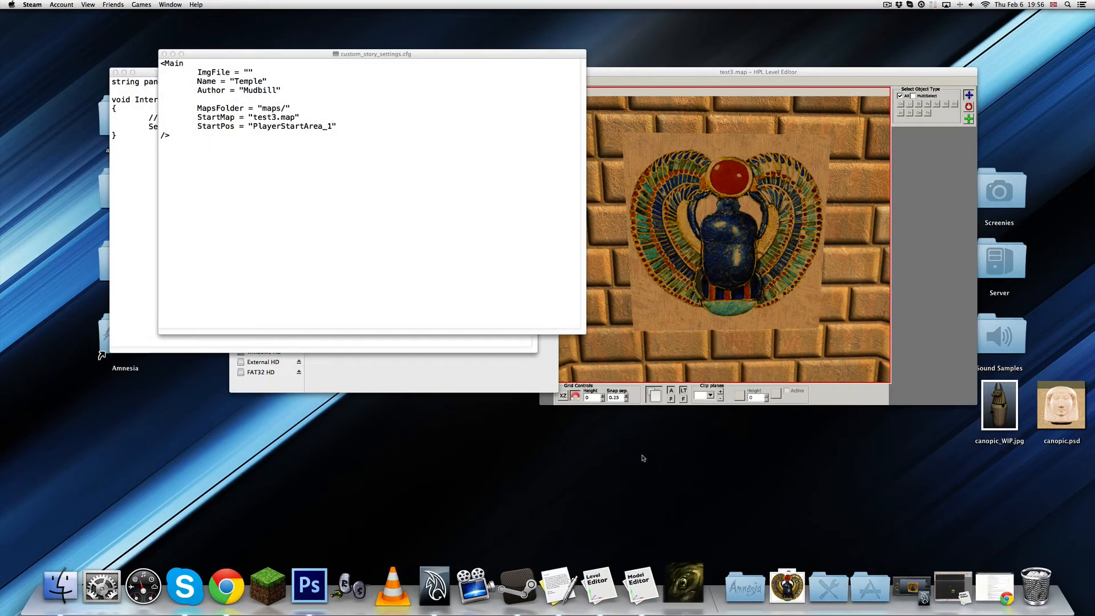
{"action": "left_click", "coordinate": [633, 423]}
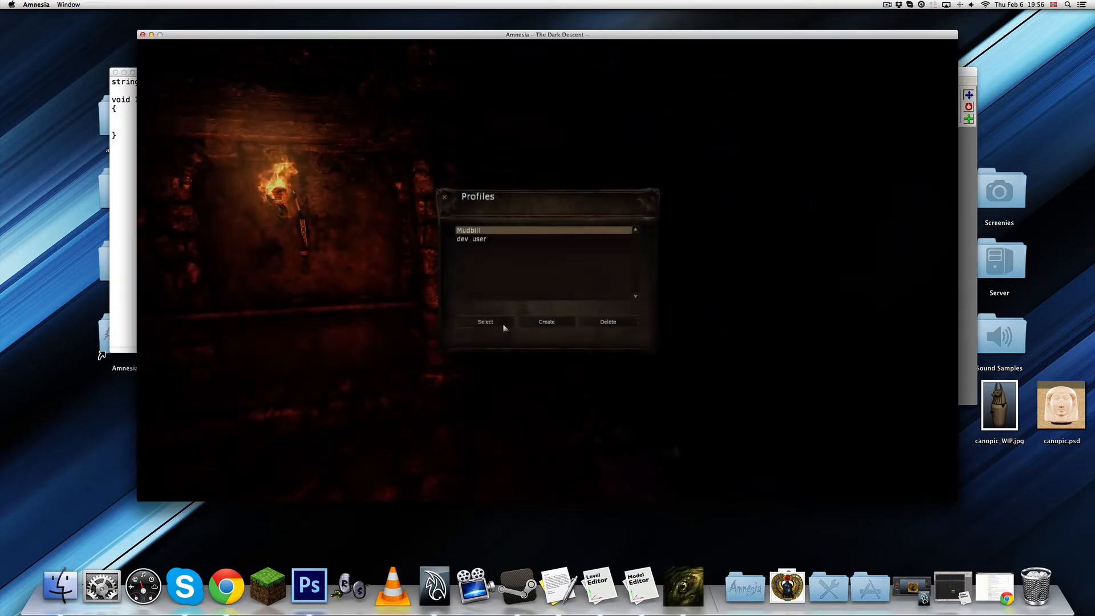
{"action": "left_click", "coordinate": [500, 320]}
{"action": "left_click", "coordinate": [727, 237]}
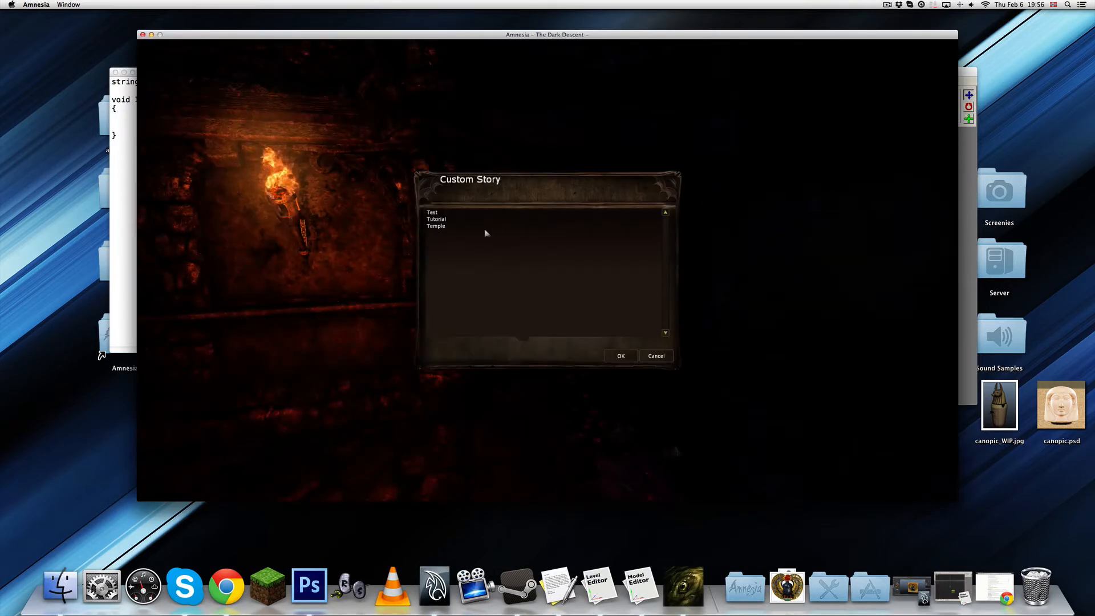
{"action": "double_click", "coordinate": [446, 226]}
{"action": "left_click", "coordinate": [640, 264]}
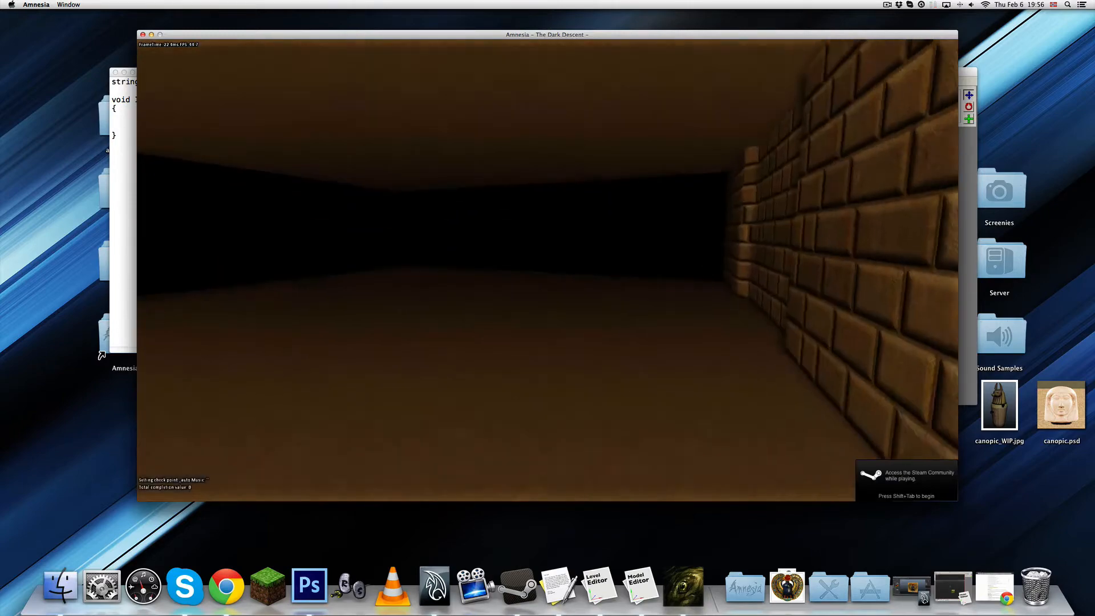
Walk up to the scarab puzzle in the game and inspect its panels from several distances and angles.
{"action": "key", "text": "w"}
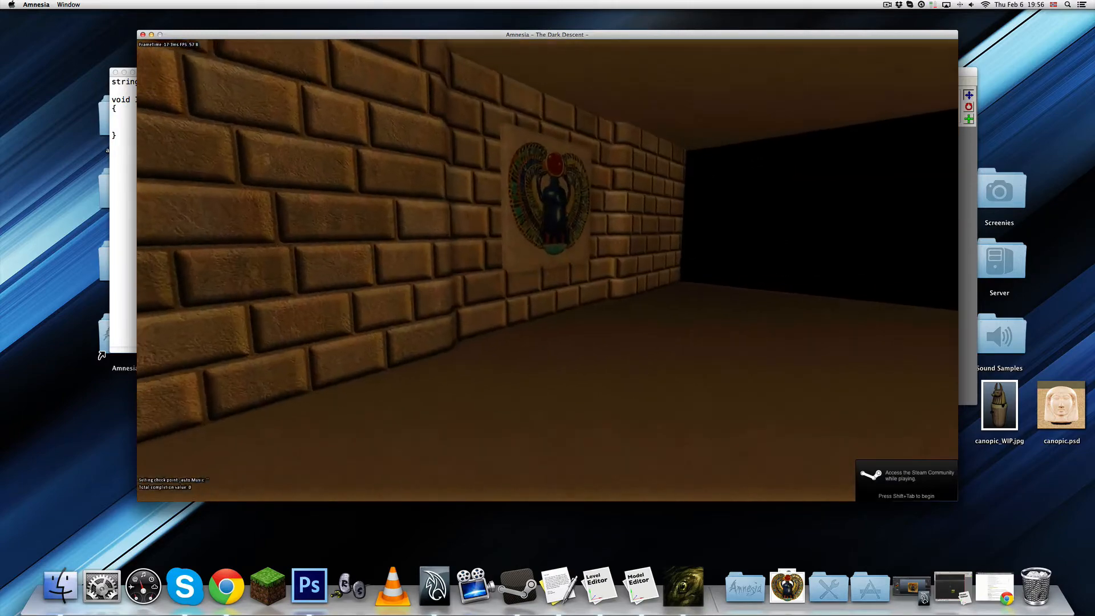
{"action": "key", "text": "w"}
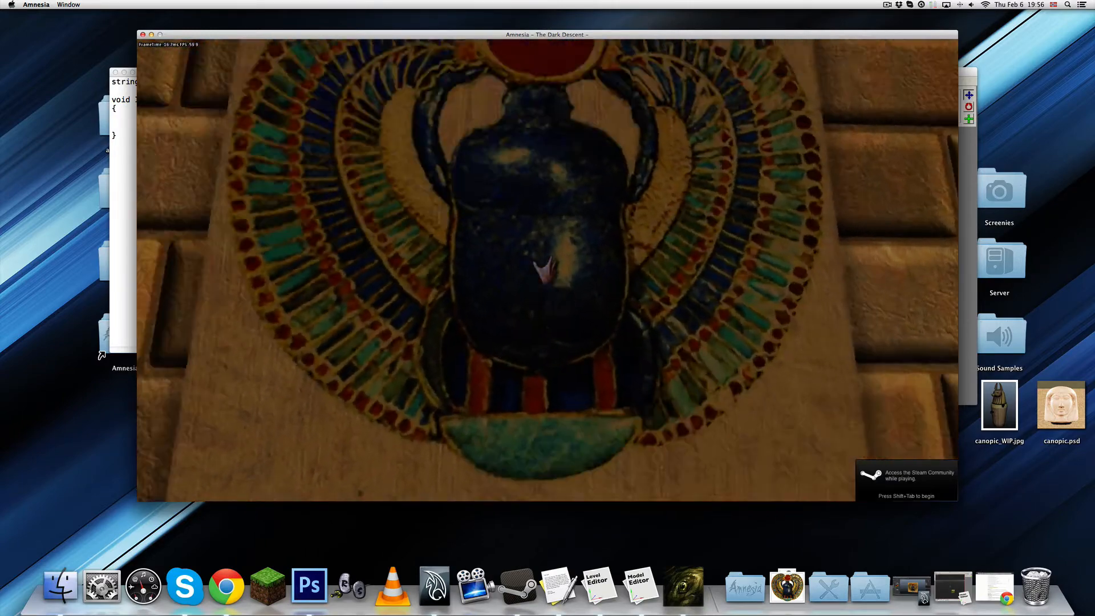
{"action": "key", "text": "s"}
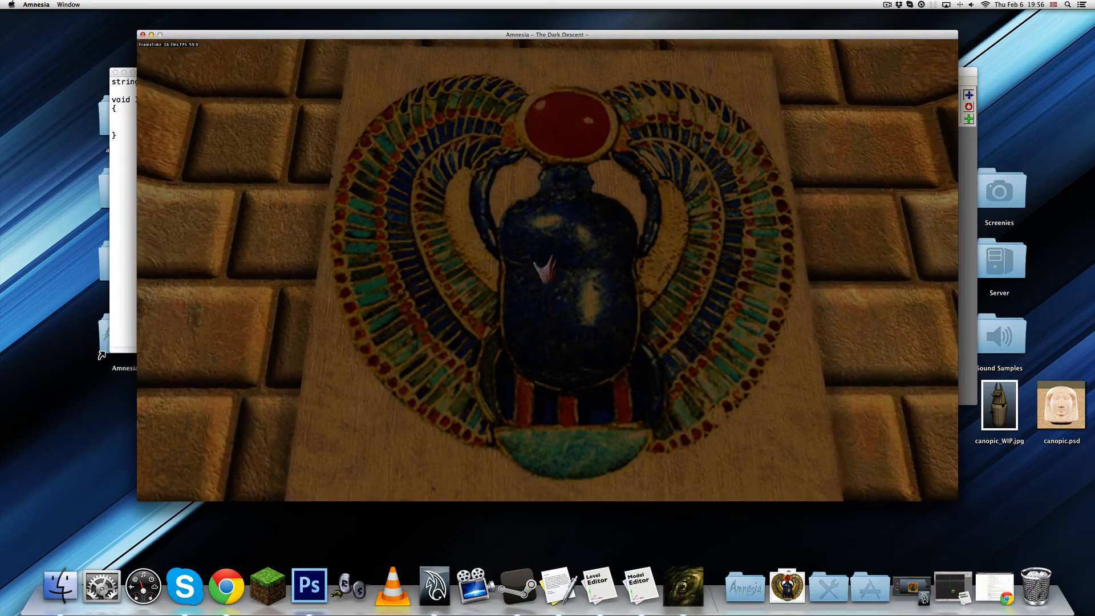
{"action": "key", "text": "w"}
{"action": "key", "text": "s"}
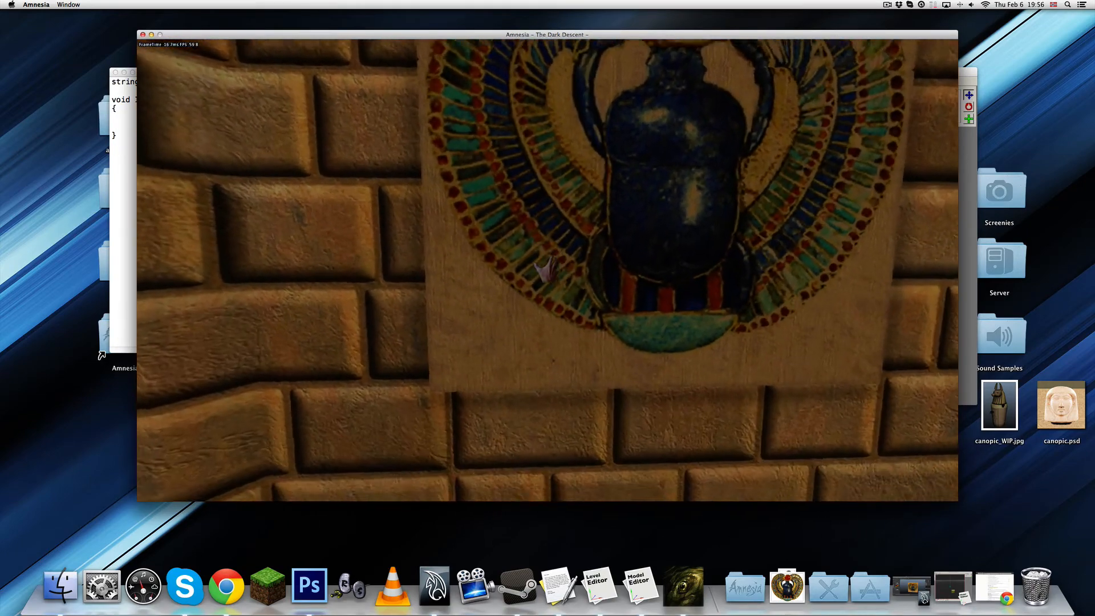
{"action": "key", "text": "a"}
{"action": "key", "text": "s"}
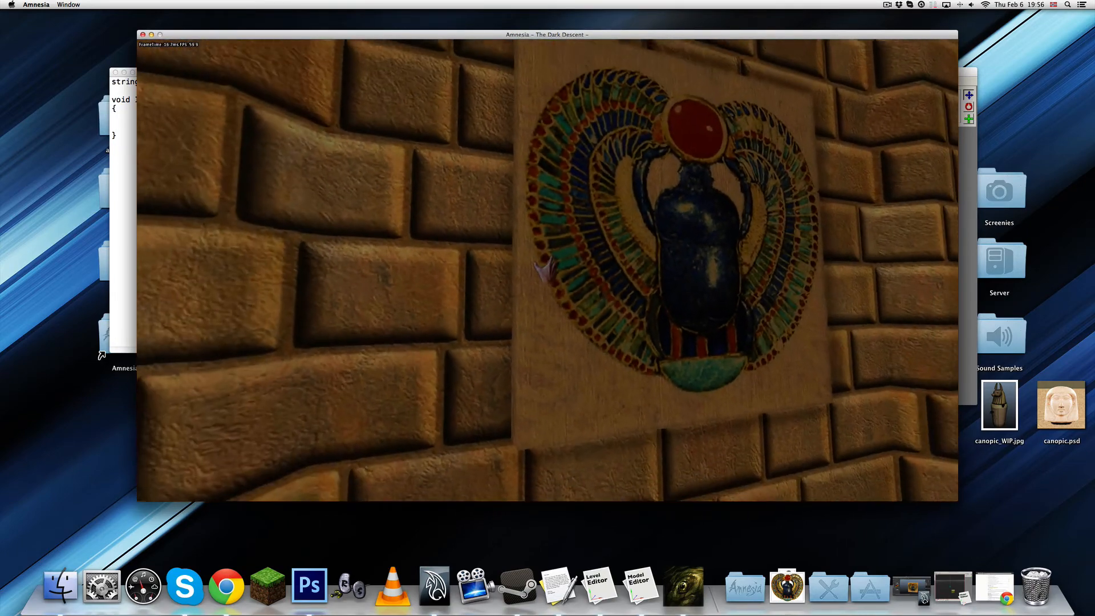
{"action": "key", "text": "w"}
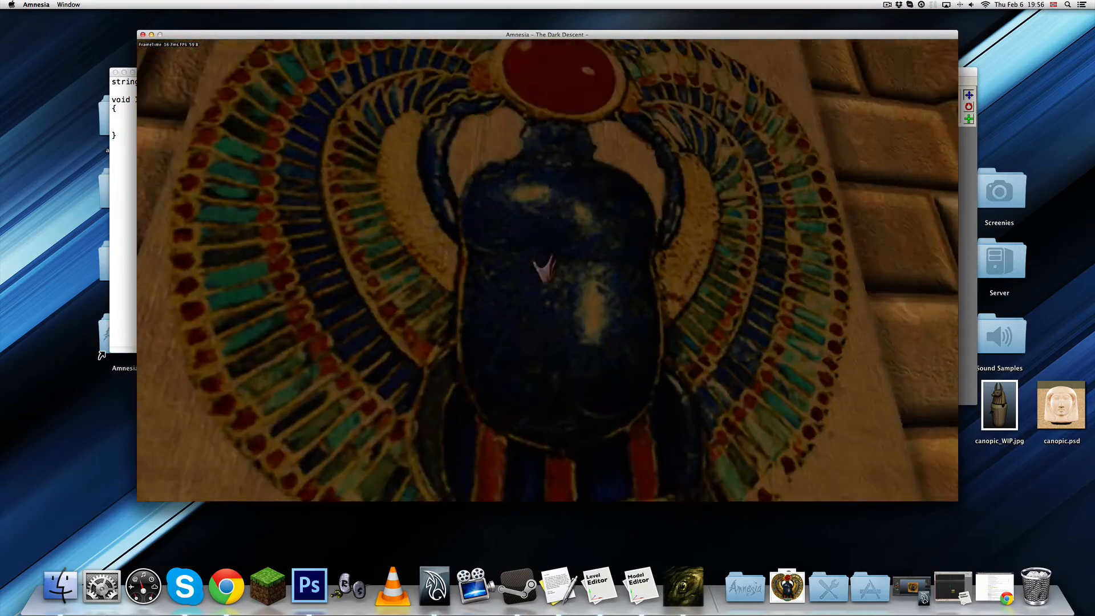
{"action": "key", "text": "s"}
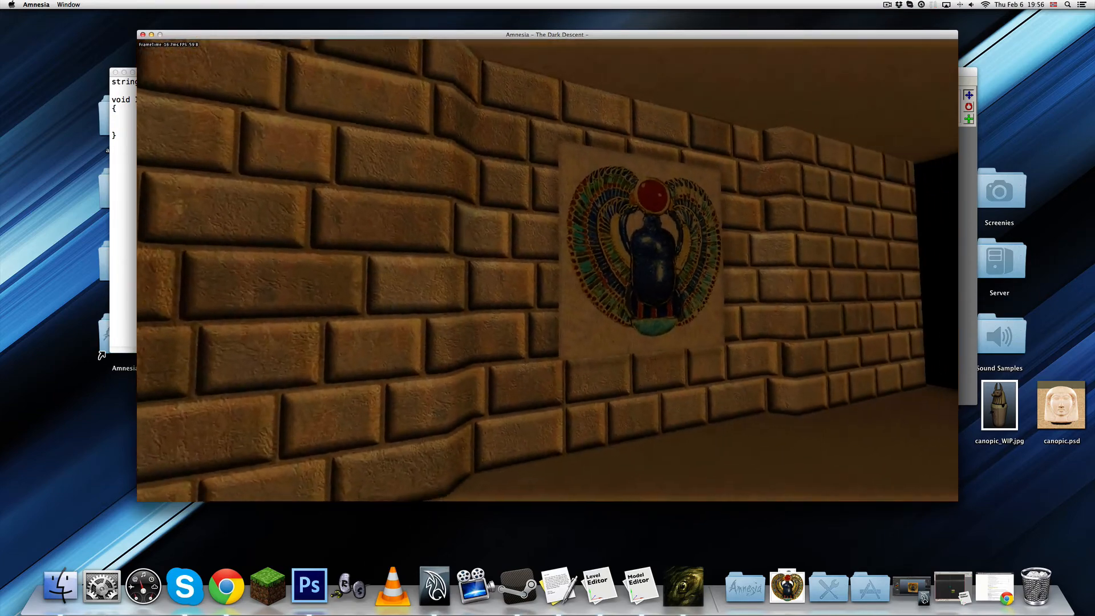
{"action": "key", "text": "w"}
Pause the game, switch back to TextEdit and close custom_story_settings.cfg to return to test3.hps.
{"action": "key", "text": "Escape"}
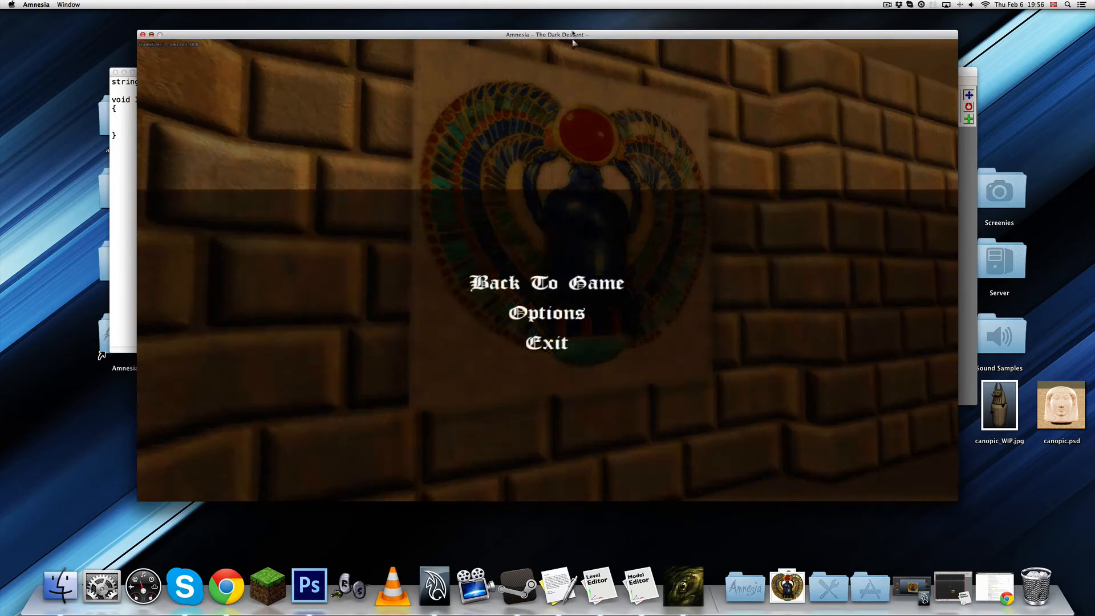
{"action": "key", "text": "super+Tab"}
{"action": "left_click", "coordinate": [163, 53]}
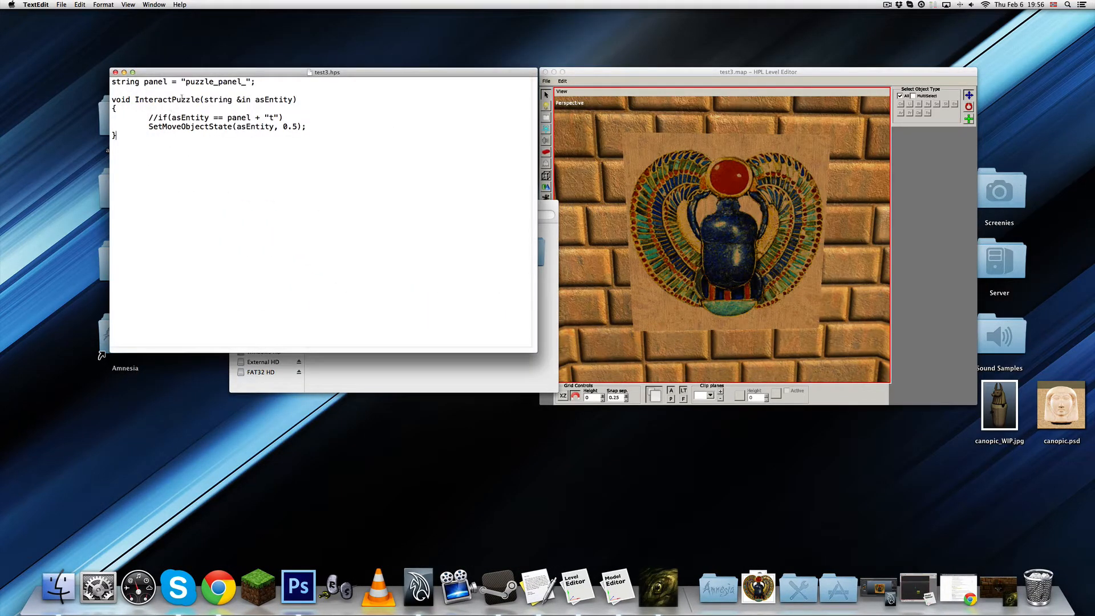
Switch to the Level Editor, select panels of the scarab puzzle and check their PlayerInteractCallback in the entity properties.
{"action": "left_click", "coordinate": [738, 128]}
{"action": "left_click", "coordinate": [744, 229]}
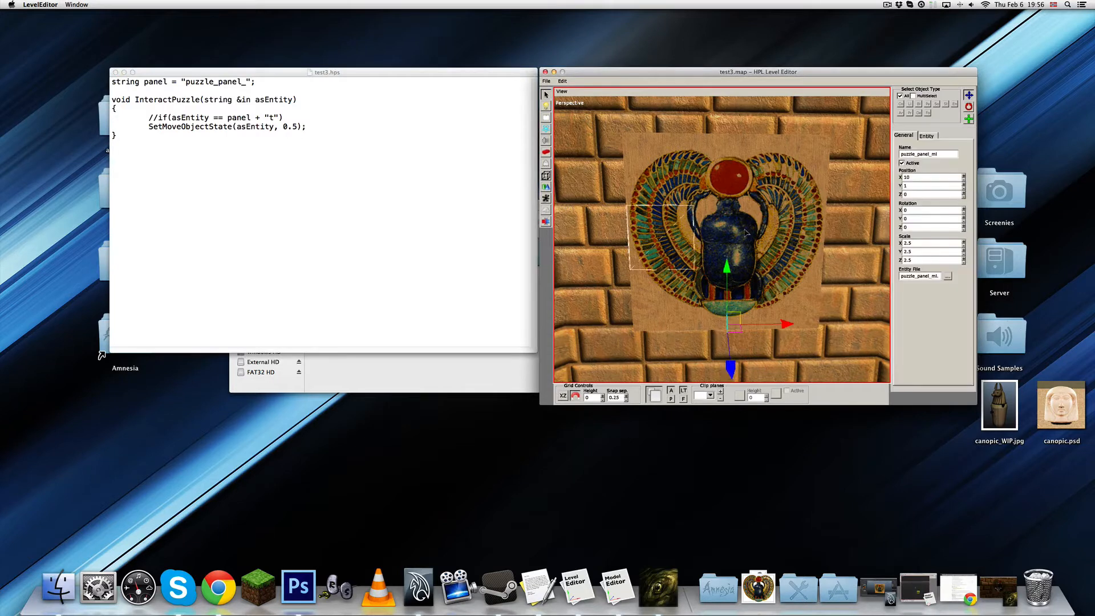
{"action": "left_click", "coordinate": [927, 135]}
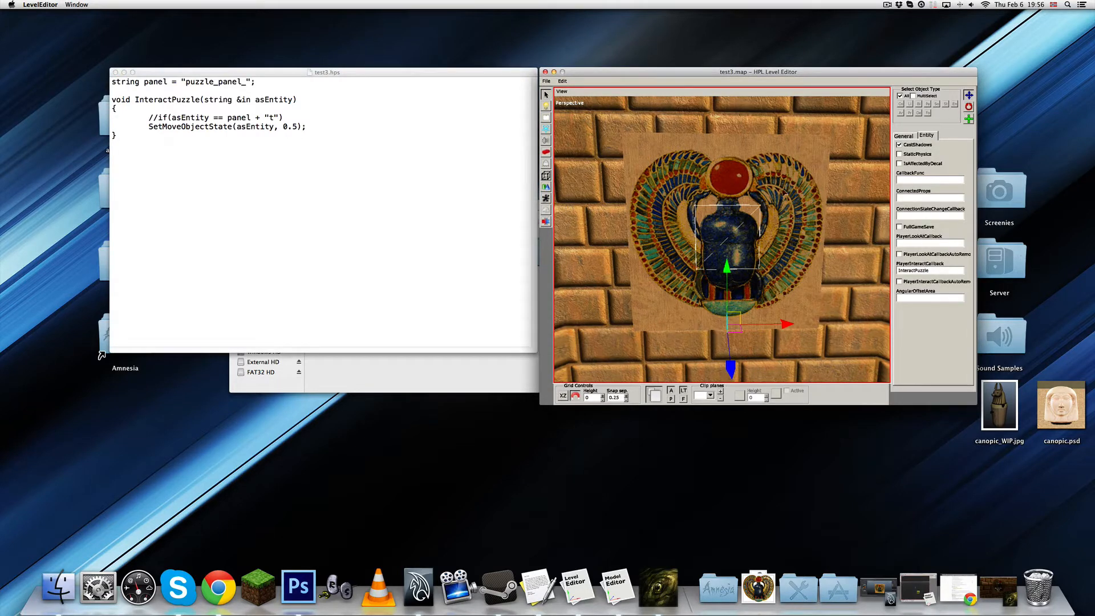
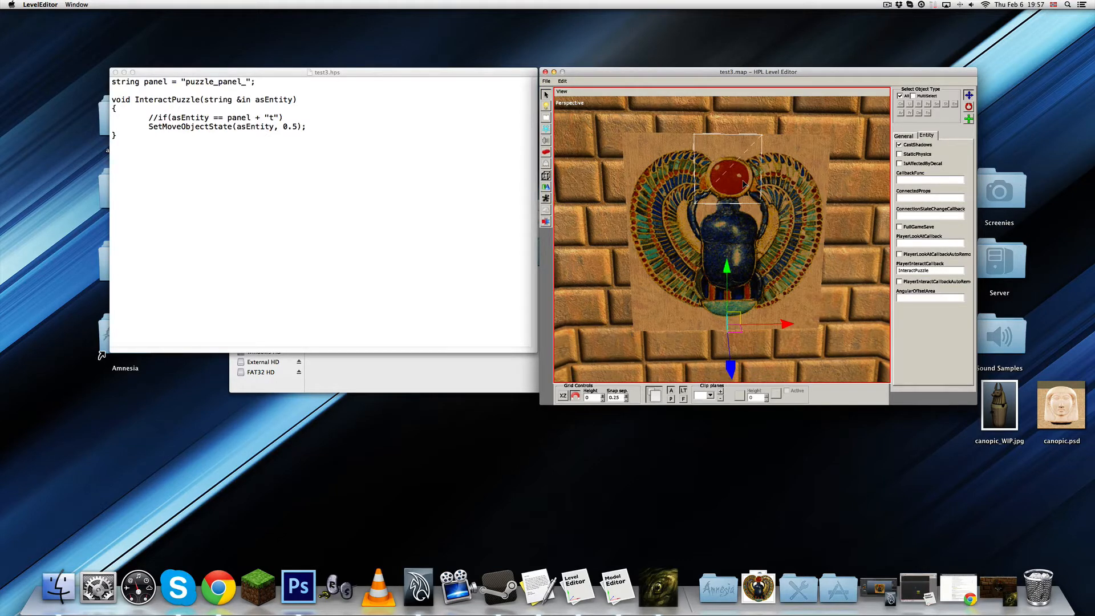
Undo and redo the last edit to the state argument of SetMoveObjectState in test3.hps, and save the file.
{"action": "left_click", "coordinate": [302, 132]}
{"action": "mouse_move", "coordinate": [297, 126]}
{"action": "left_mouse_down"}
{"action": "mouse_move", "coordinate": [283, 126]}
{"action": "mouse_move", "coordinate": [298, 127]}
{"action": "left_mouse_up"}
{"action": "left_click", "coordinate": [283, 127]}
{"action": "left_click", "coordinate": [284, 127]}
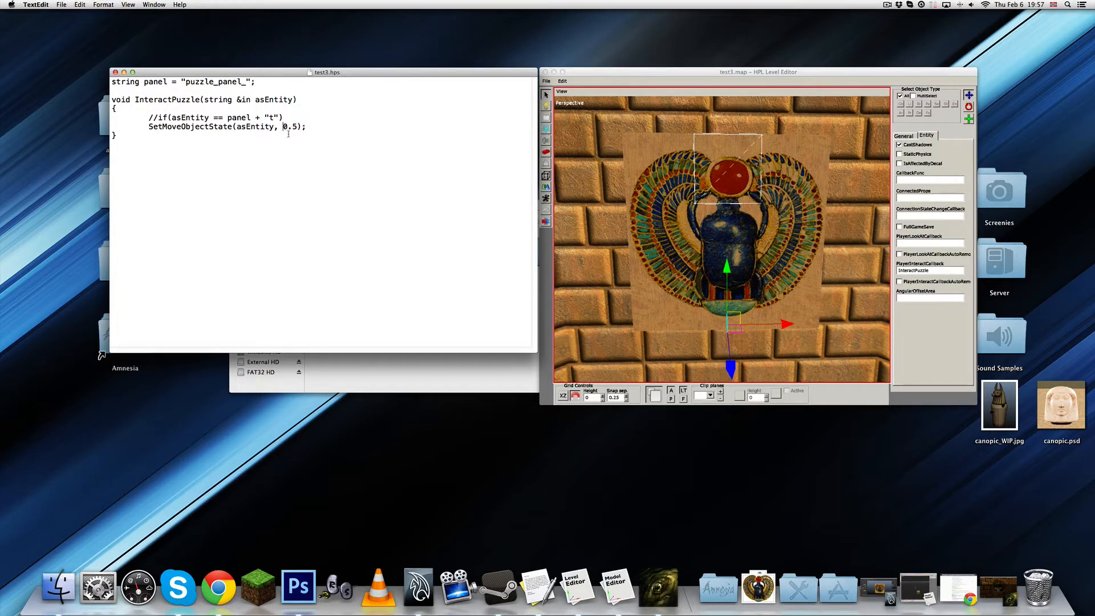
{"action": "key", "text": "super+z"}
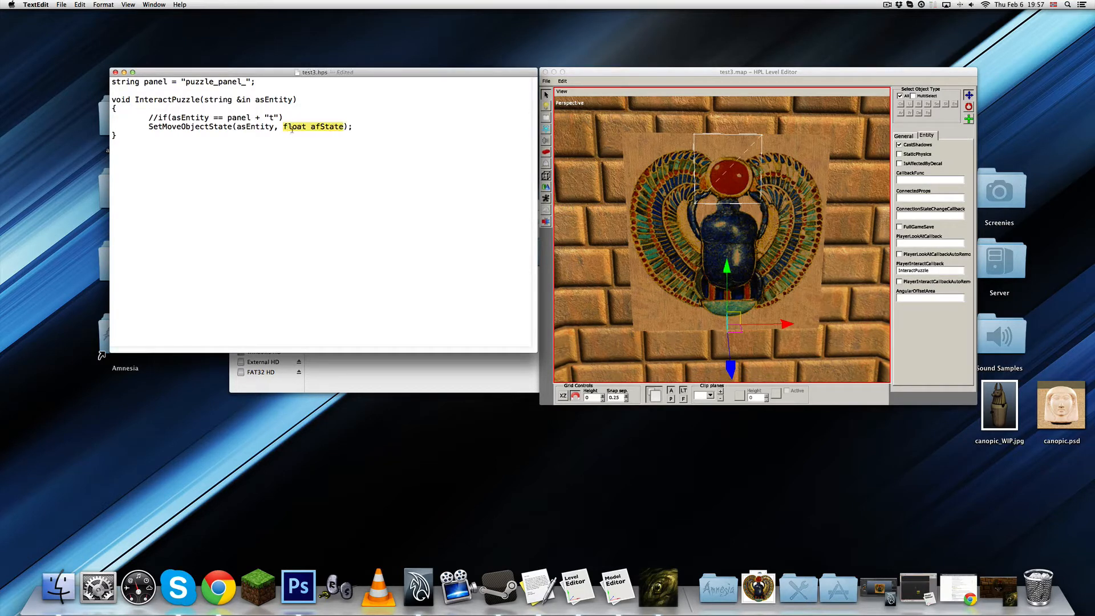
{"action": "key", "text": "super+shift+z"}
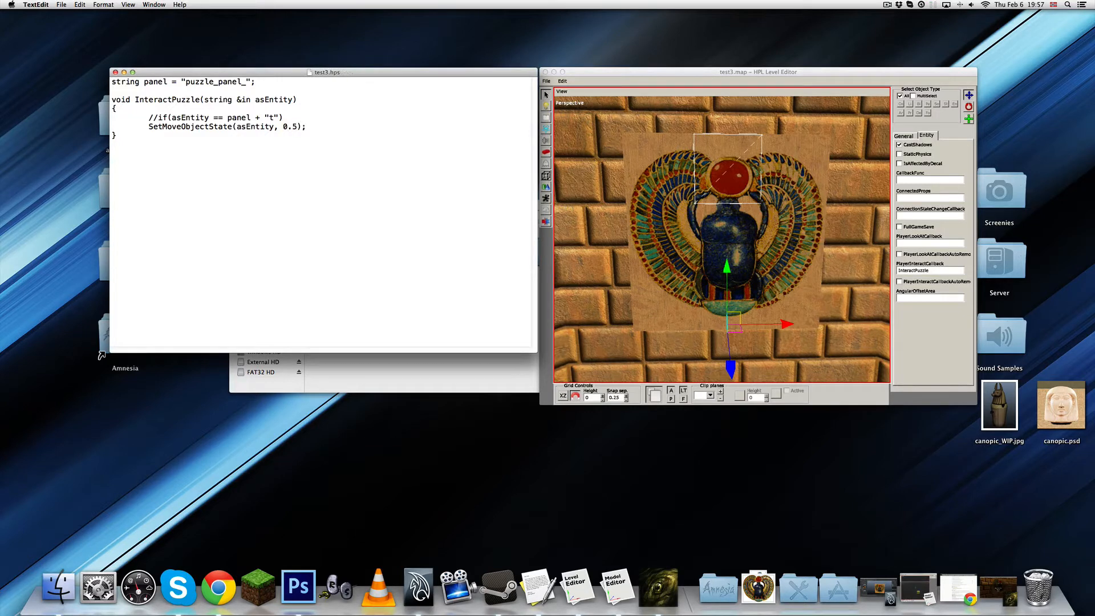
{"action": "key", "text": "super+s"}
Check the selected top panel's properties and change the call in test3.hps to SetMoveObjectState("puzzle_panel_t", 1).
{"action": "left_click", "coordinate": [927, 136]}
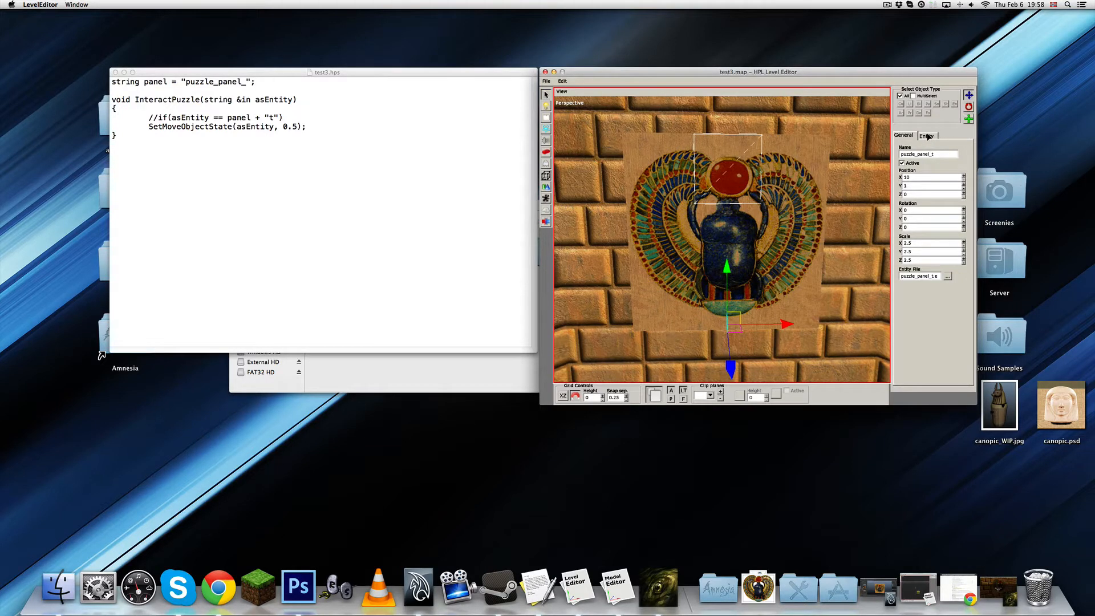
{"action": "left_click", "coordinate": [927, 137]}
{"action": "left_click", "coordinate": [206, 122]}
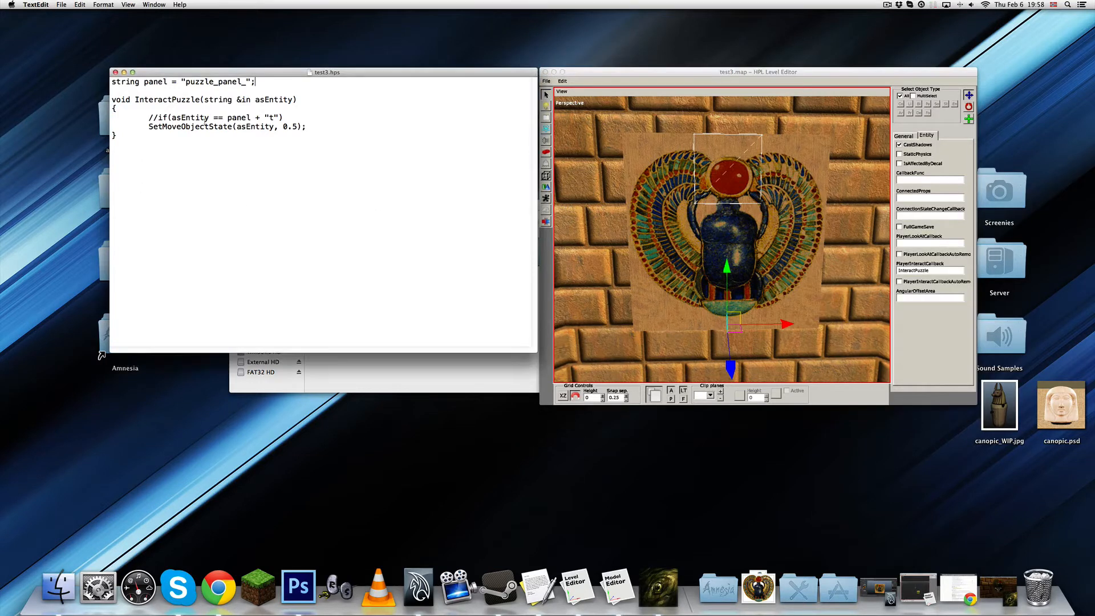
{"action": "double_click", "coordinate": [240, 126]}
{"action": "type", "text": "\"\""}
Switch to Amnesia, resume the game and reload the map with the debug toolbar.
{"action": "left_click", "coordinate": [660, 580]}
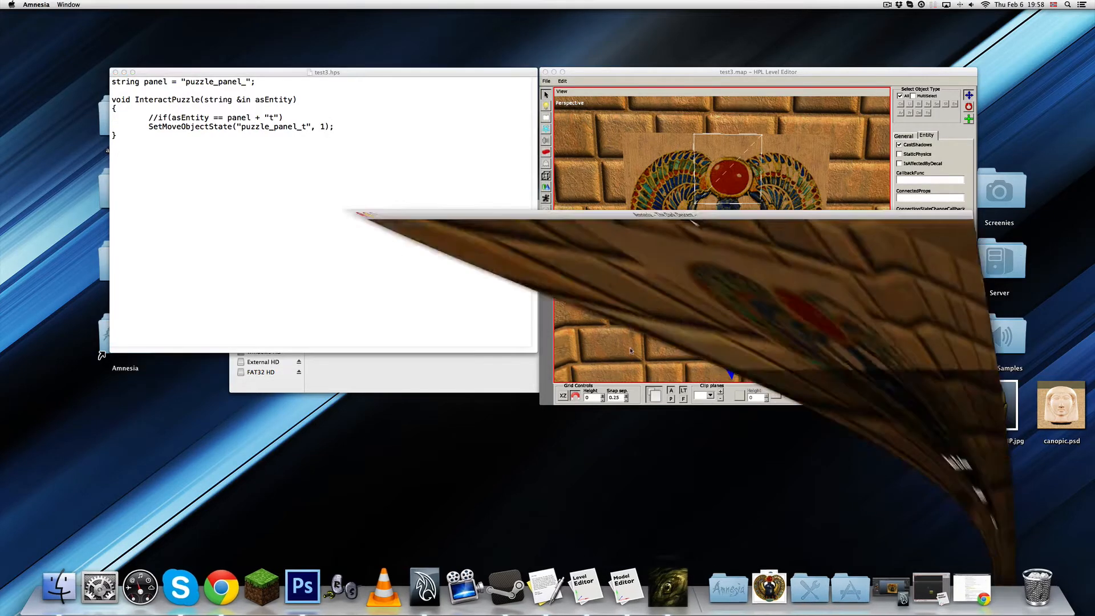
{"action": "left_click", "coordinate": [562, 284]}
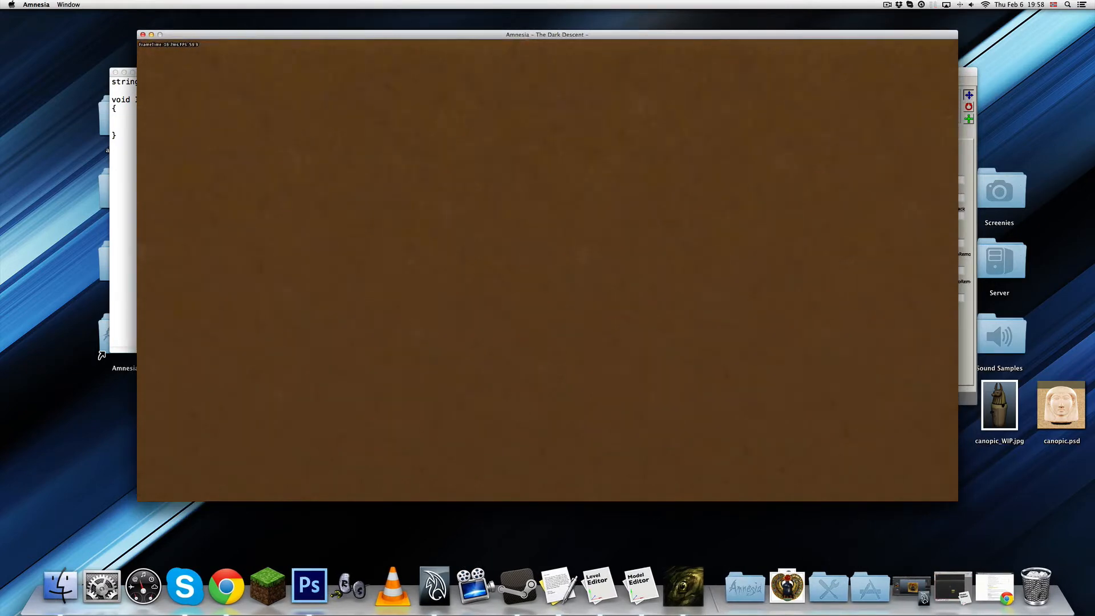
{"action": "key", "text": "F1"}
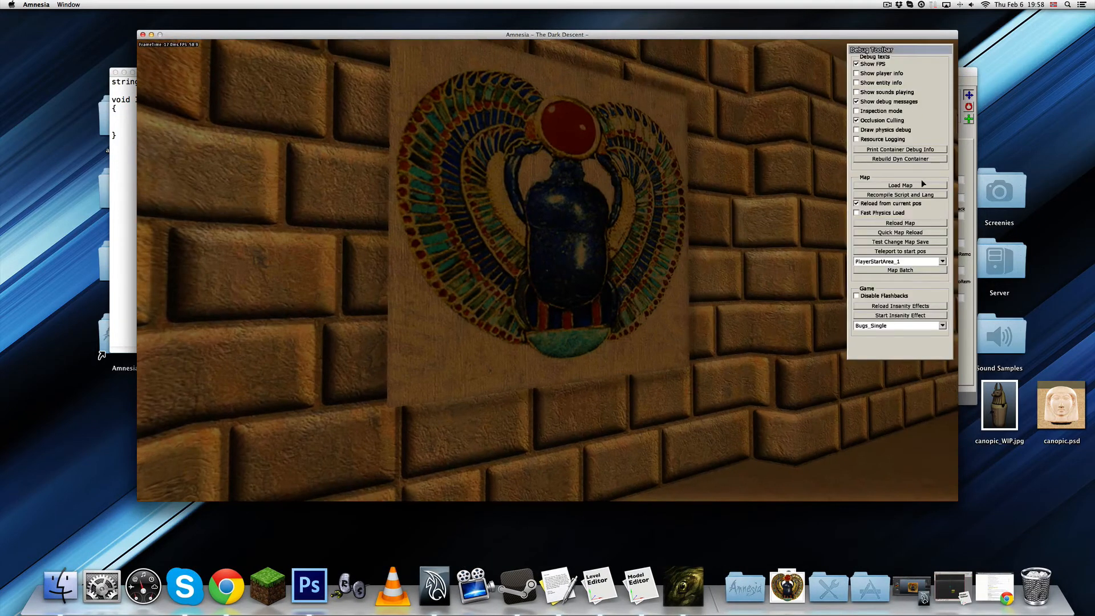
{"action": "left_click", "coordinate": [900, 223]}
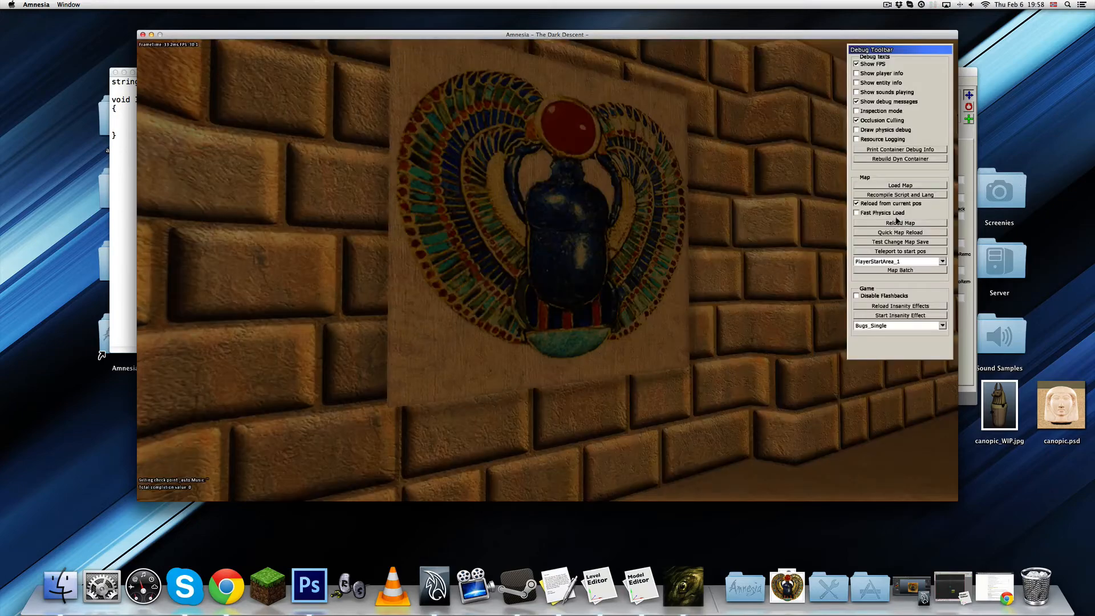
{"action": "key", "text": "F1"}
Walk up to the scarab puzzle, test its top and lower panels in the game, and pause.
{"action": "key", "text": "w"}
{"action": "key", "text": "w"}
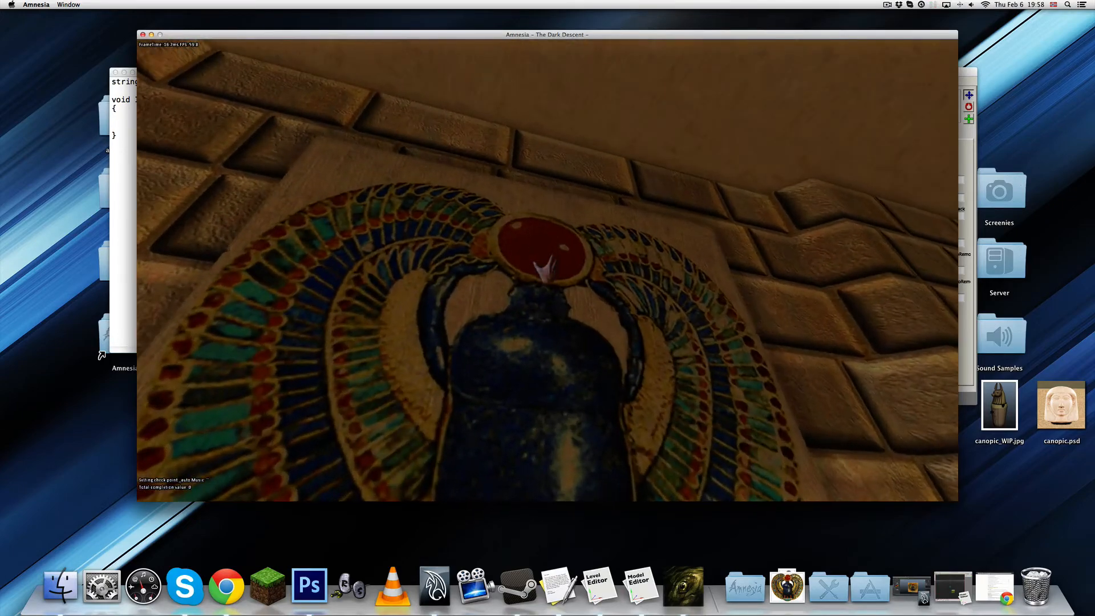
{"action": "key", "text": "w"}
{"action": "key", "text": "s"}
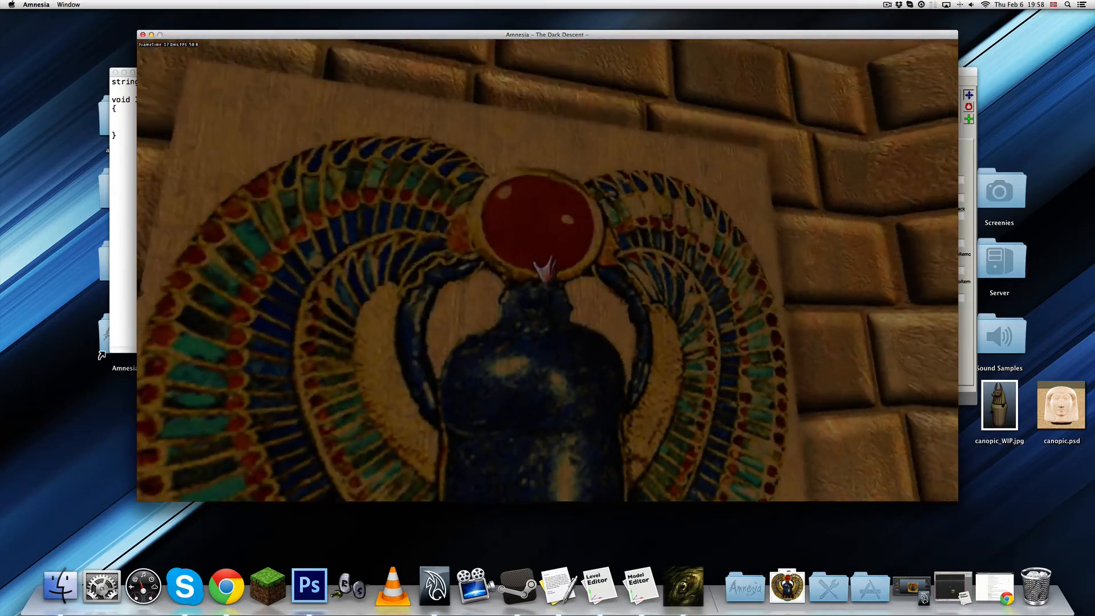
{"action": "key", "text": "w"}
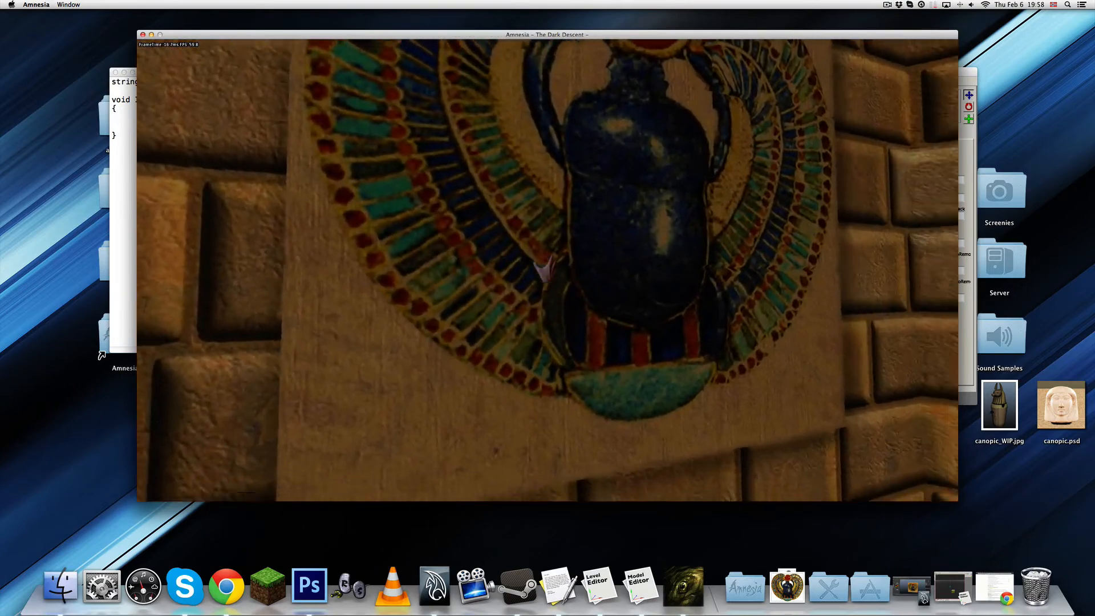
{"action": "key", "text": "s"}
{"action": "key", "text": "Escape"}
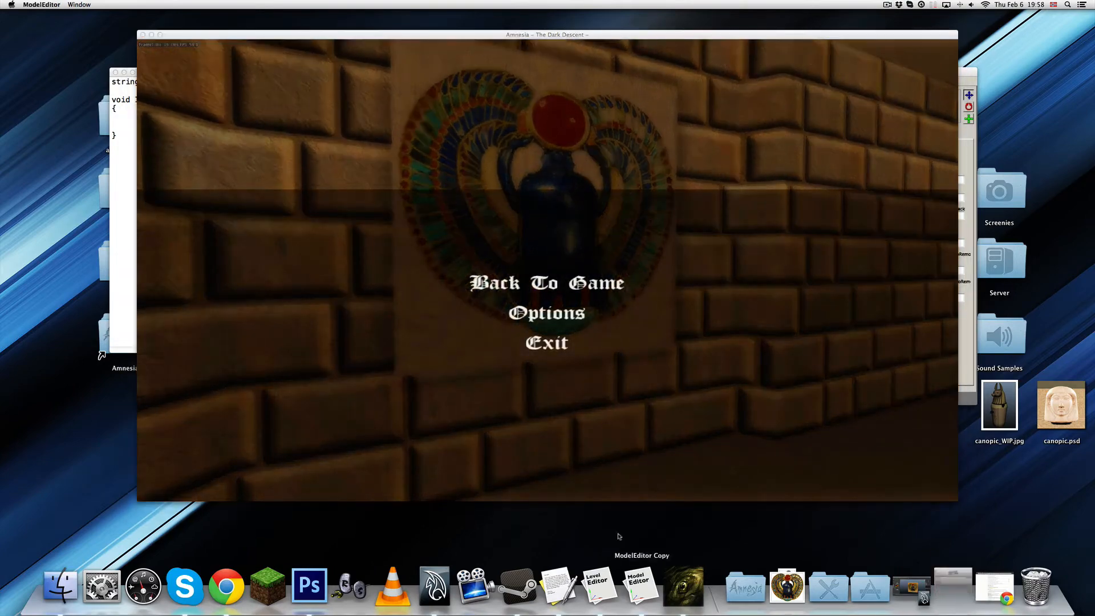
Switch to the Model Editor and review the MoveObject user defined variables of puzzle_panel_br.ent, including the StaticMove sounds and the open and close settings.
{"action": "left_click", "coordinate": [640, 583]}
{"action": "left_click", "coordinate": [392, 76]}
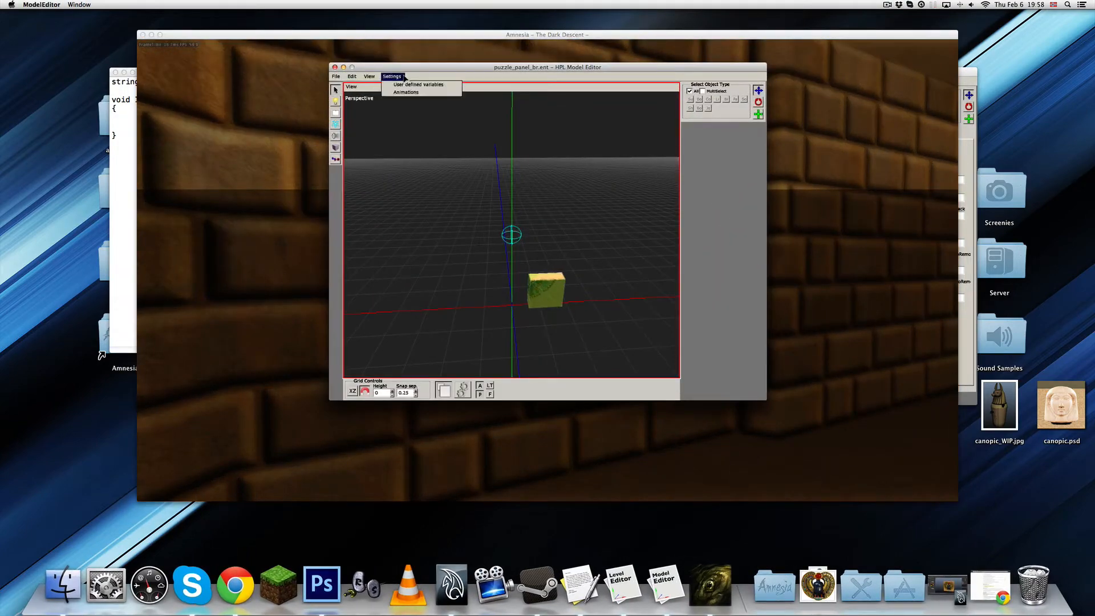
{"action": "left_click", "coordinate": [422, 91]}
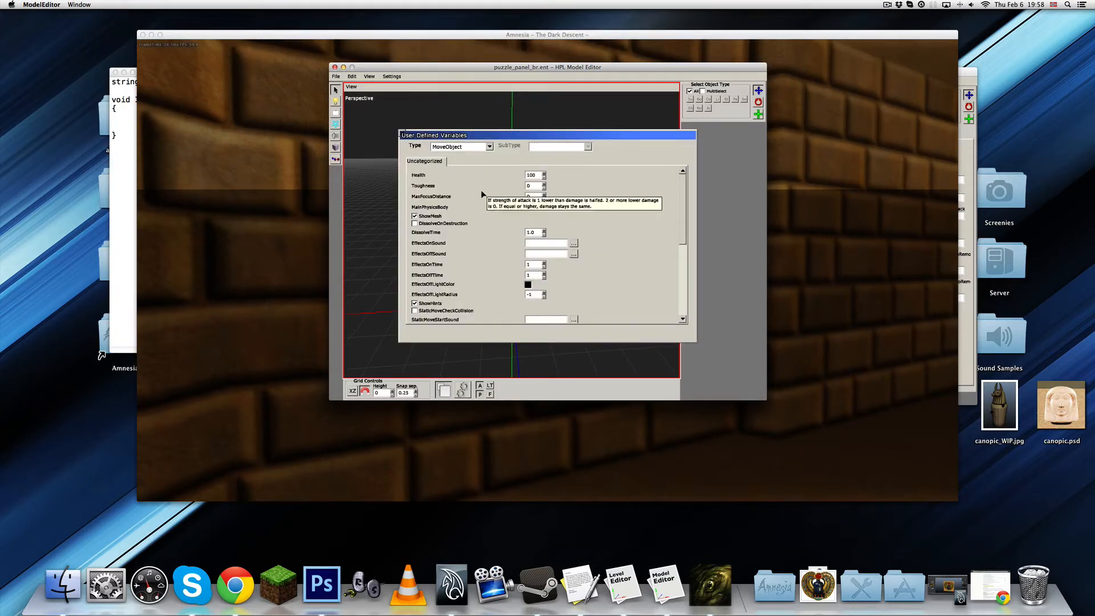
{"action": "scroll", "coordinate": [484, 234], "scroll_direction": "down", "scroll_amount": 3}
{"action": "scroll", "coordinate": [487, 234], "scroll_direction": "down", "scroll_amount": 6}
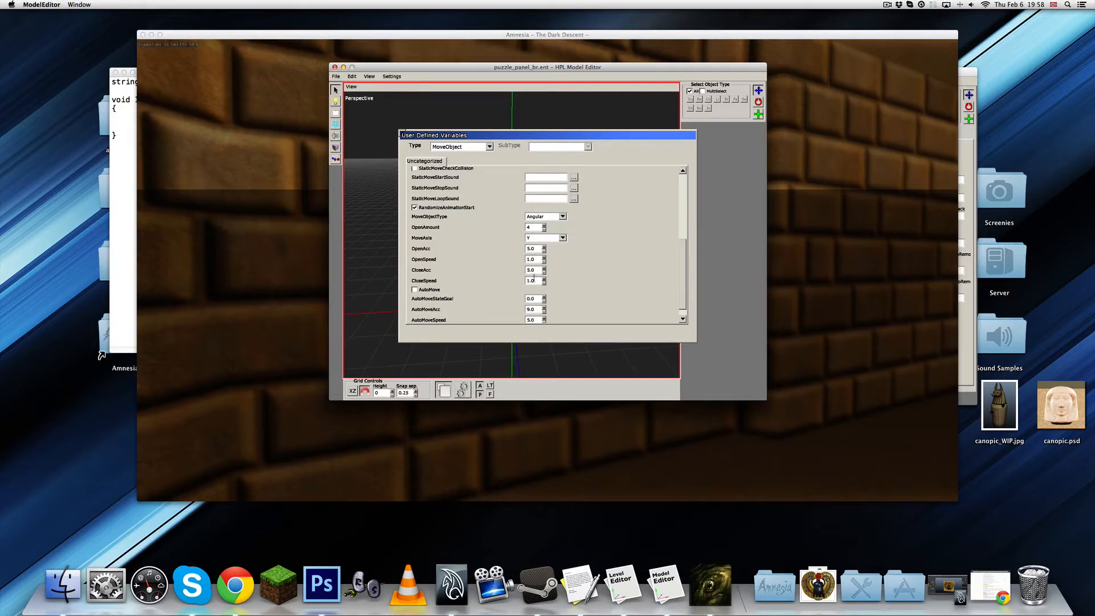
{"action": "scroll", "coordinate": [516, 266], "scroll_direction": "down", "scroll_amount": 1}
{"action": "scroll", "coordinate": [514, 266], "scroll_direction": "up", "scroll_amount": 3}
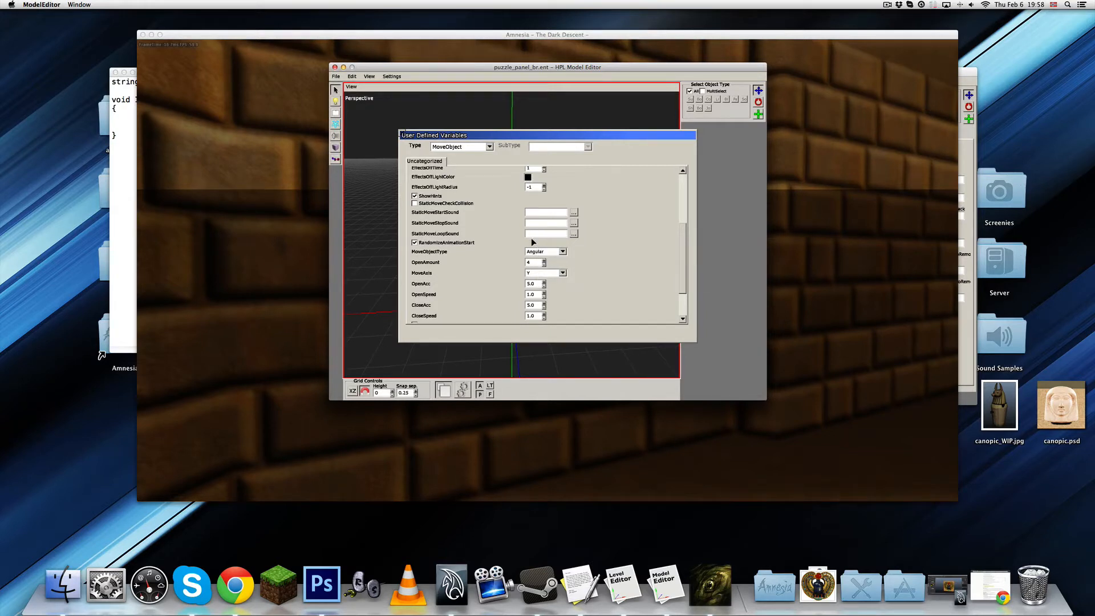
{"action": "mouse_move", "coordinate": [522, 226]}
{"action": "mouse_move", "coordinate": [450, 217]}
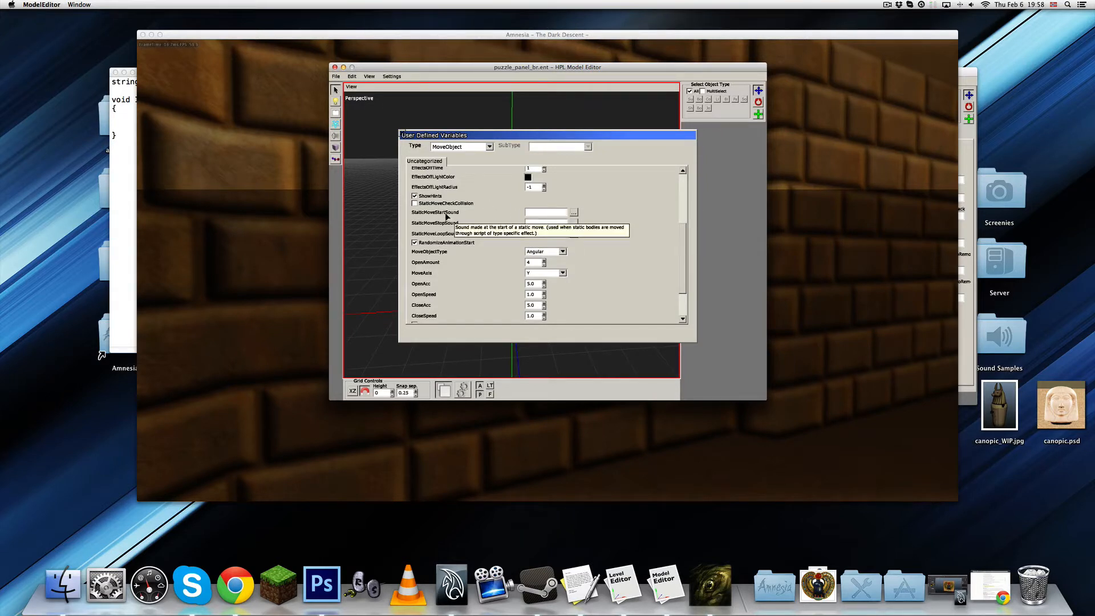
{"action": "scroll", "coordinate": [456, 221], "scroll_direction": "up", "scroll_amount": 5}
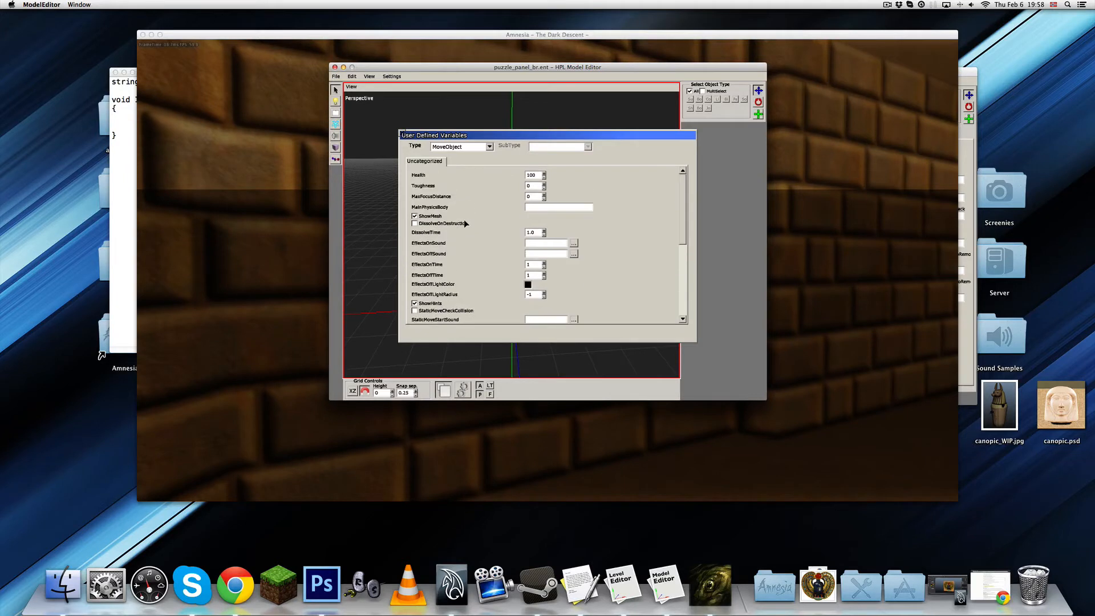
{"action": "key", "text": "Escape"}
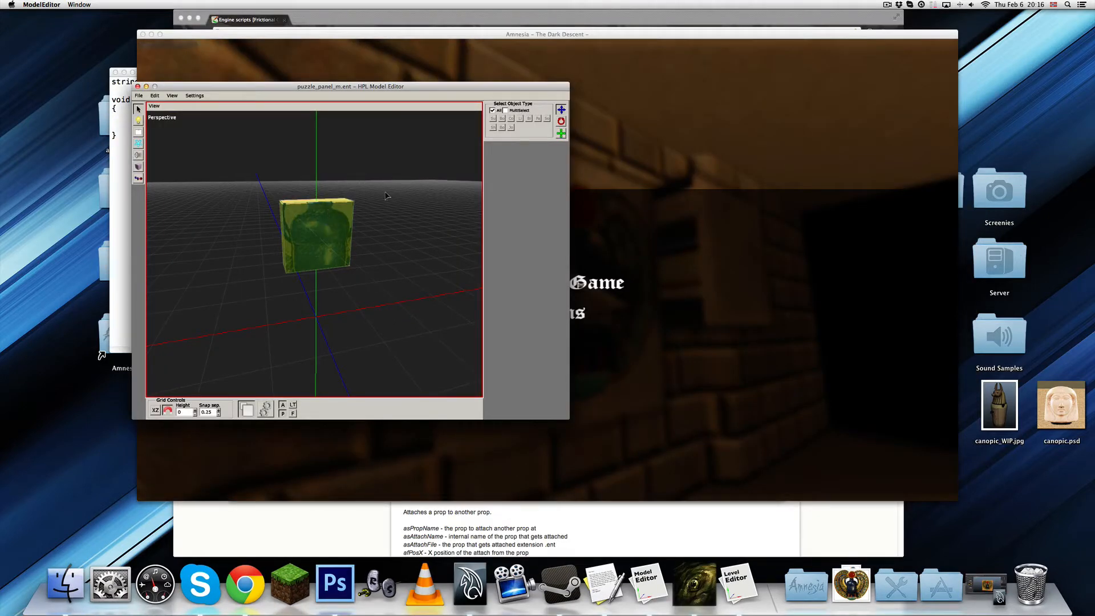
Switch back to Amnesia, resume the game and examine the puzzle's middle panel and the separate block beside it from several angles.
{"action": "left_click", "coordinate": [394, 75]}
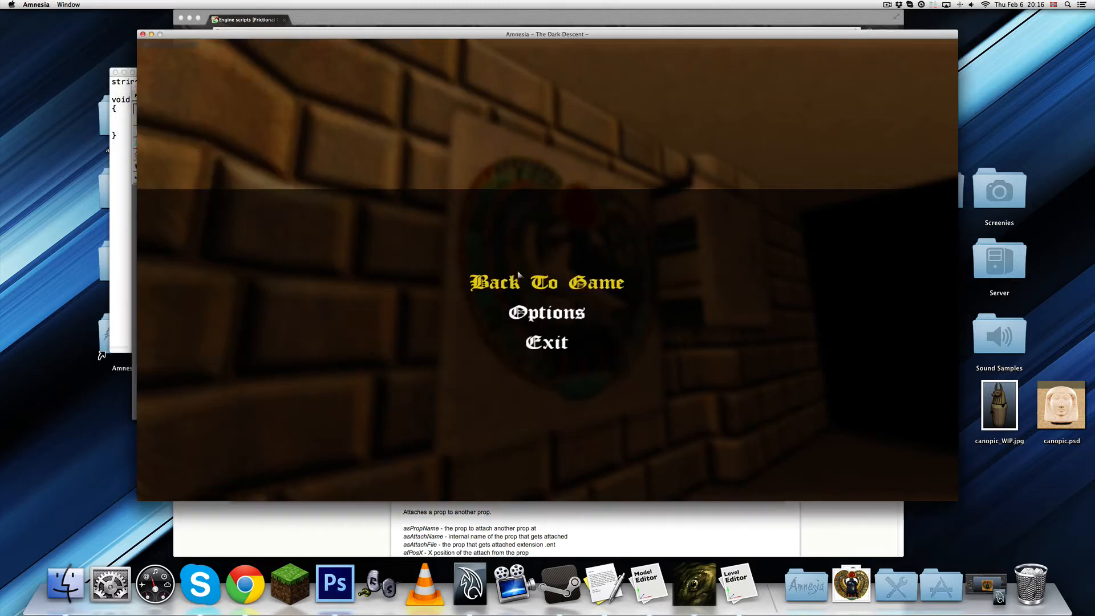
{"action": "left_click", "coordinate": [571, 281]}
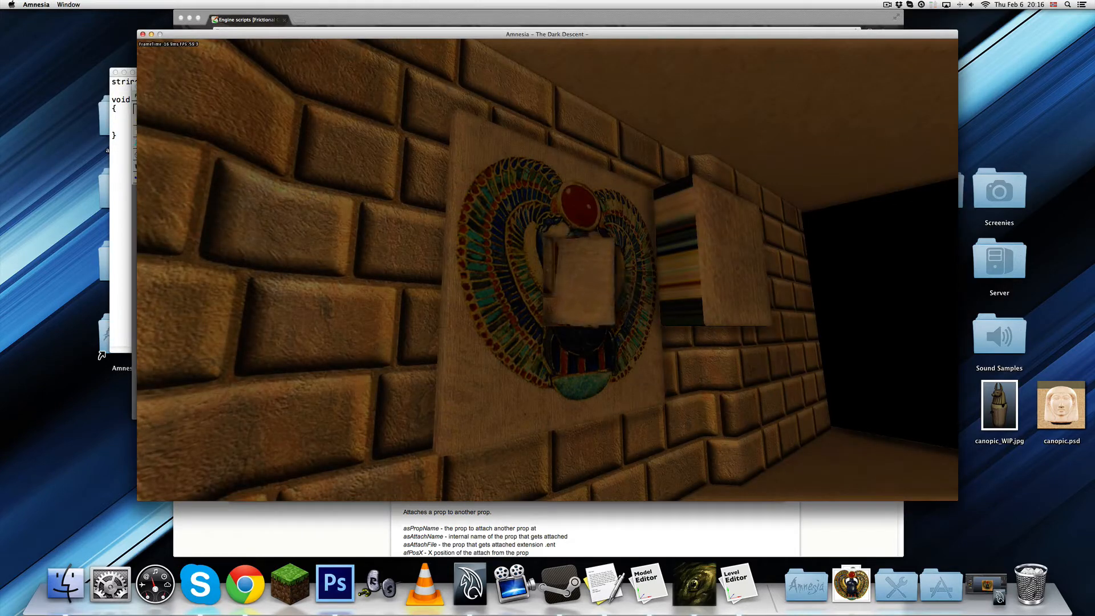
{"action": "key", "text": "w"}
{"action": "key", "text": "w"}
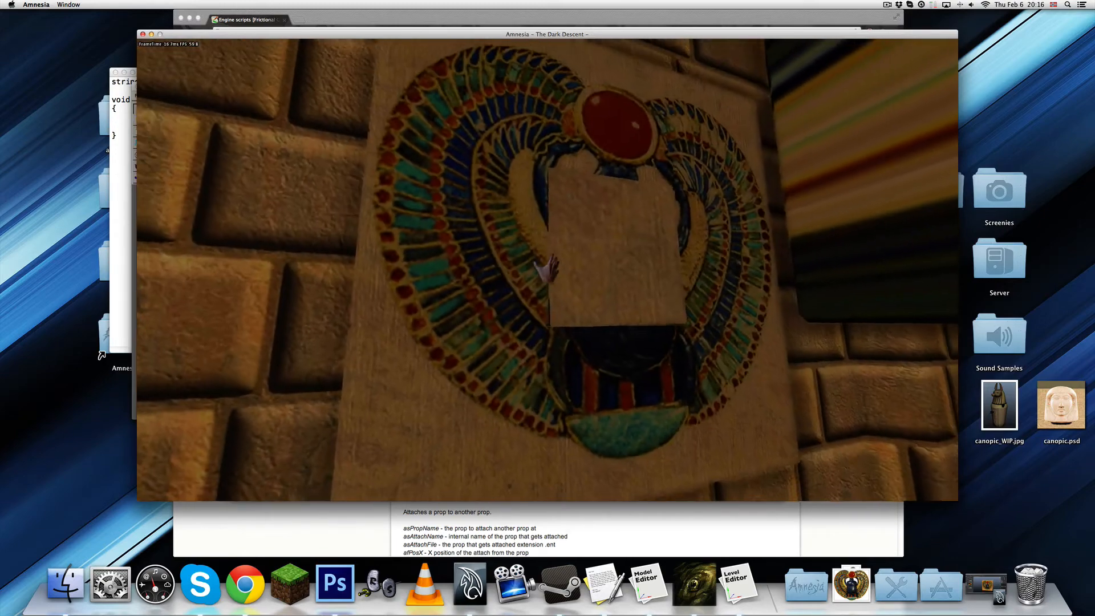
{"action": "key", "text": "d"}
{"action": "key", "text": "a"}
{"action": "key", "text": "s"}
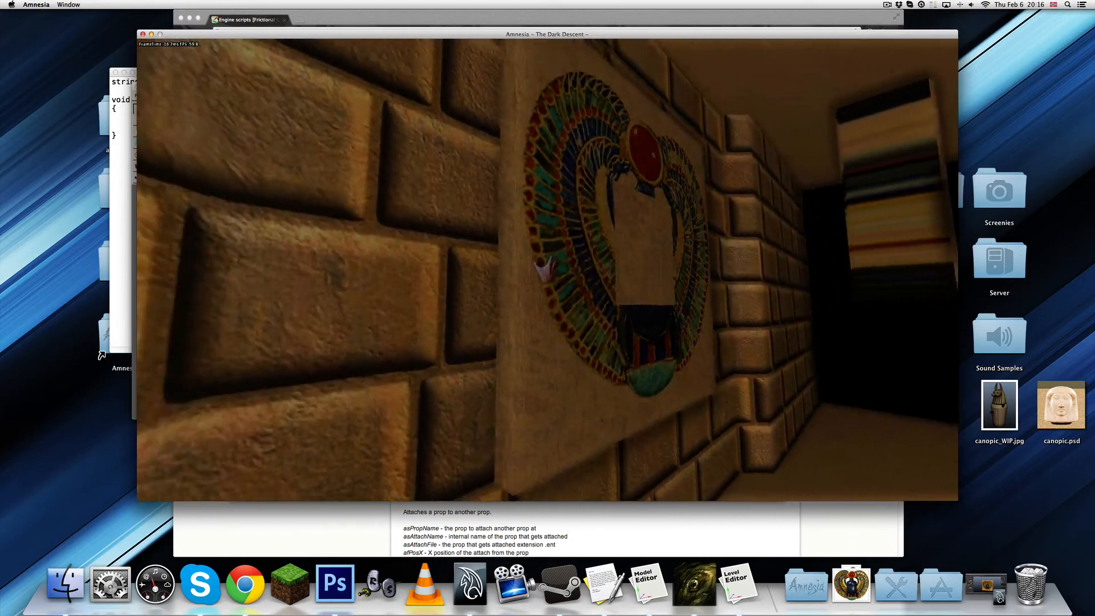
{"action": "key", "text": "w"}
{"action": "key", "text": "s"}
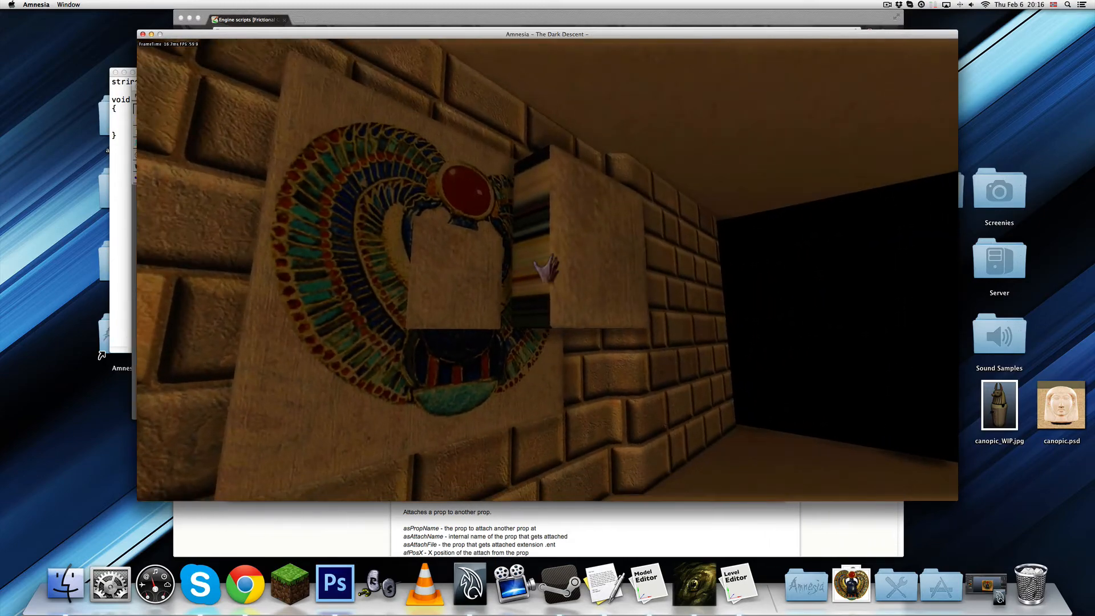
Reload the map with the debug toolbar to reset the panels.
{"action": "key", "text": "F1"}
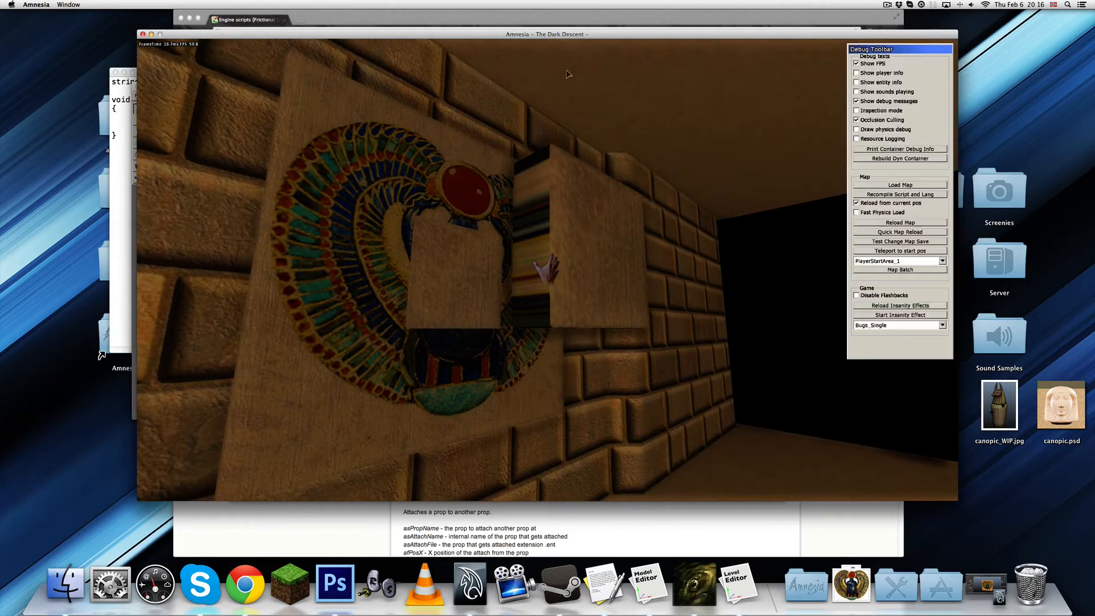
{"action": "left_click", "coordinate": [888, 222]}
{"action": "key", "text": "F1"}
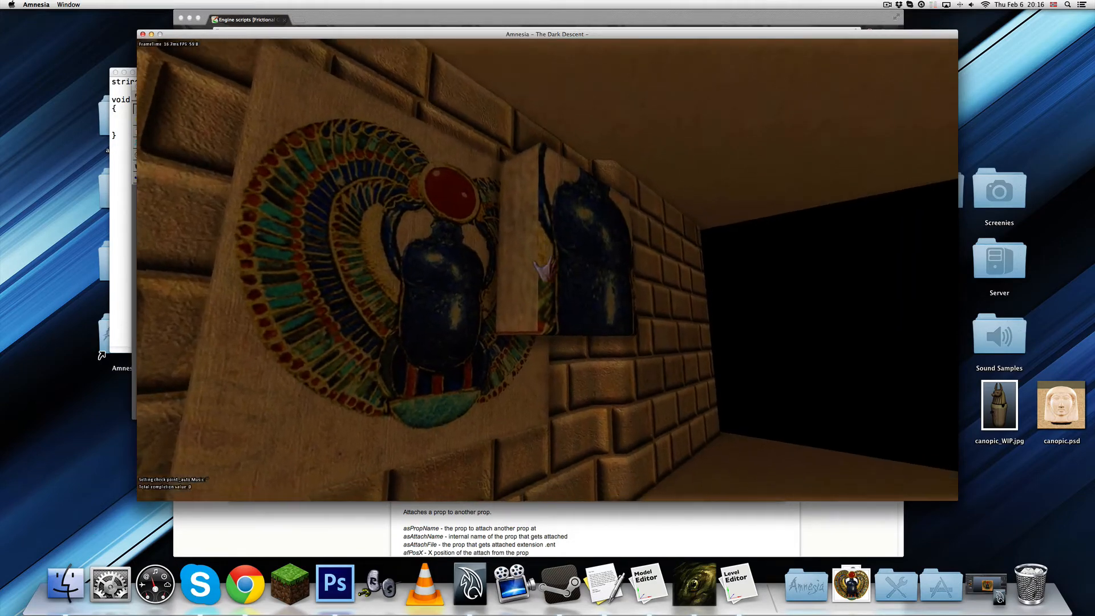
Interact with the separate block and the puzzle's middle panel in the game, and watch their rotation from different distances.
{"action": "key", "text": "d"}
{"action": "key", "text": "a"}
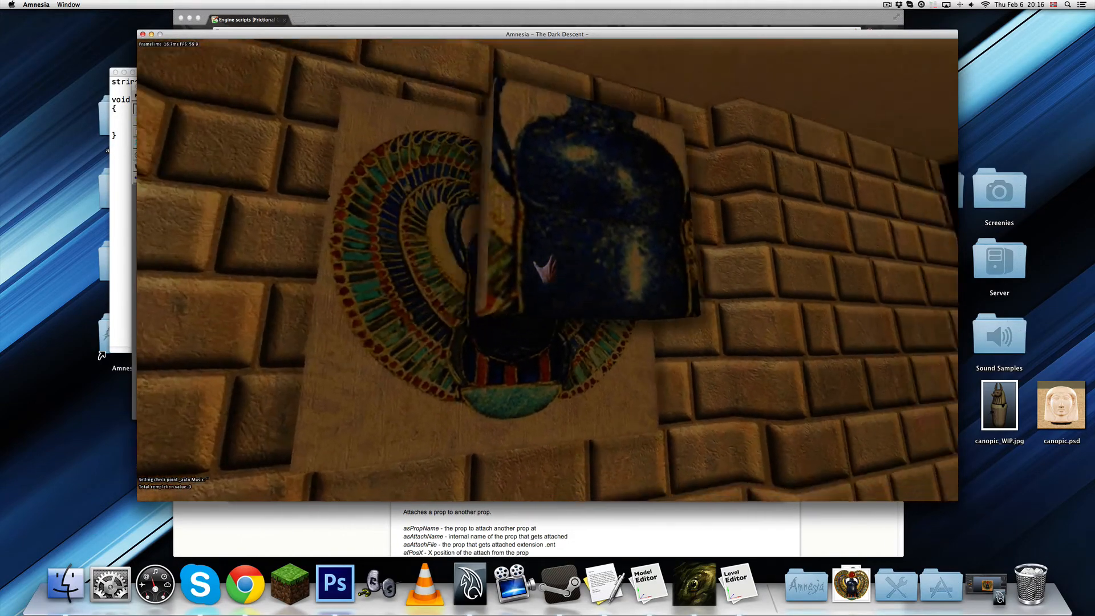
{"action": "key", "text": "a"}
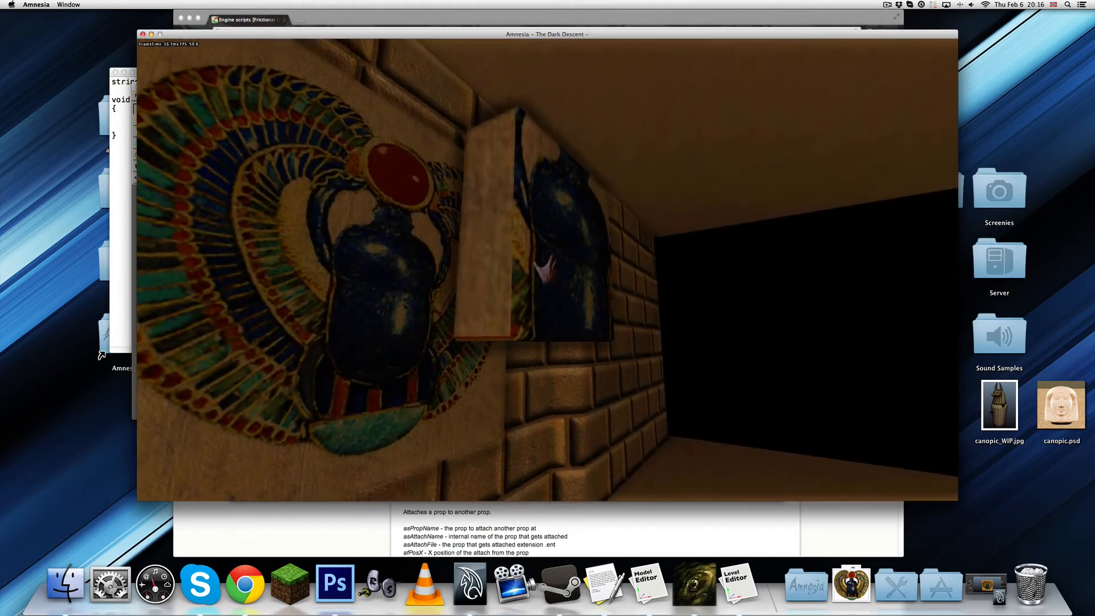
{"action": "left_click_drag", "start_coordinate": [545, 269], "coordinate": [546, 268]}
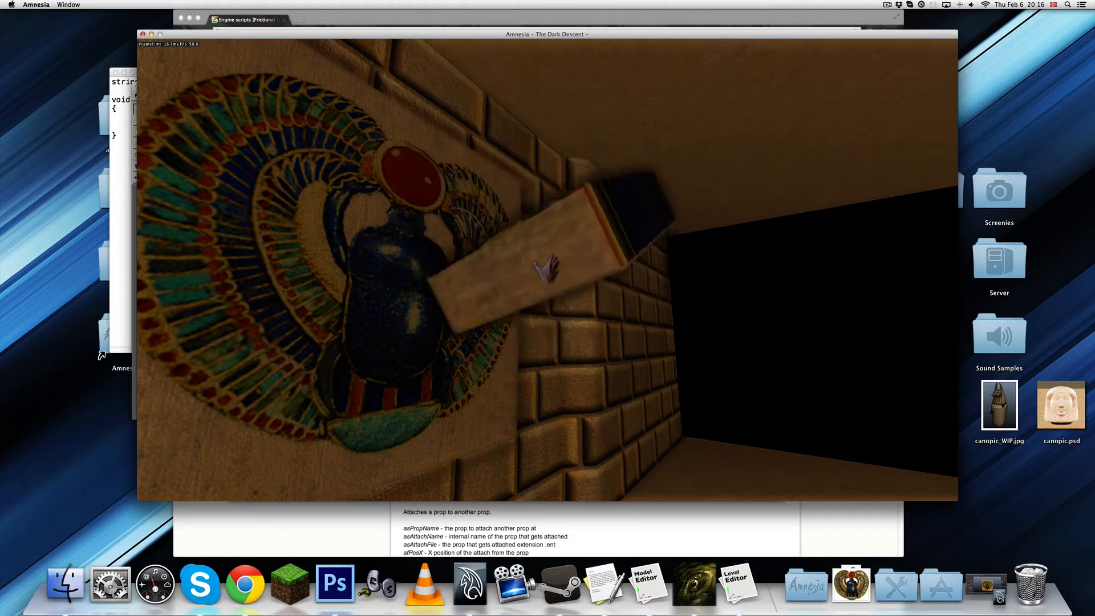
{"action": "key", "text": "s"}
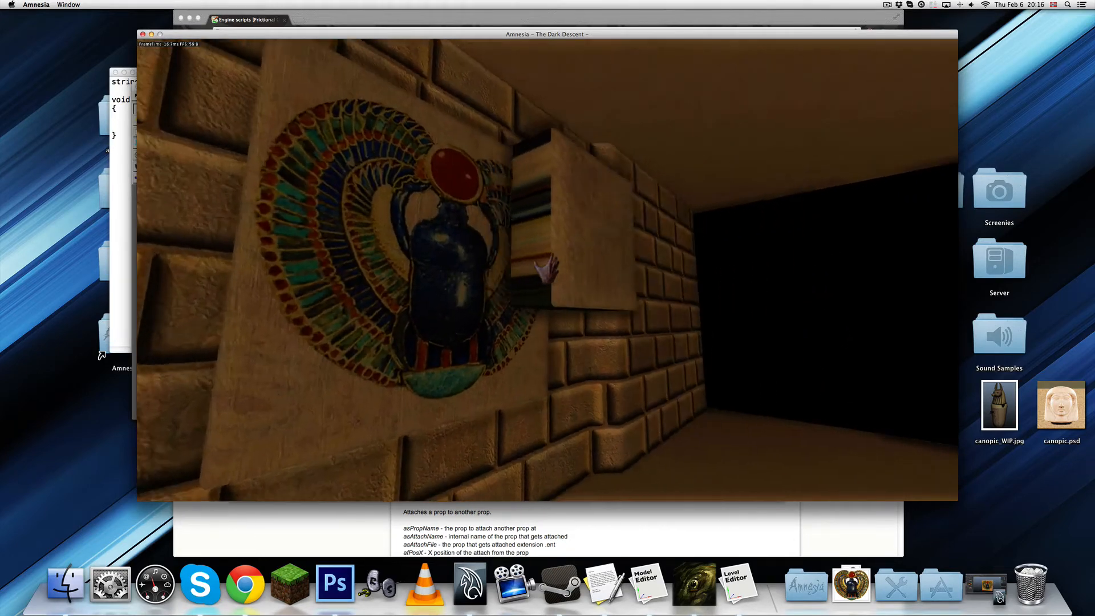
{"action": "key", "text": "w"}
{"action": "key", "text": "s"}
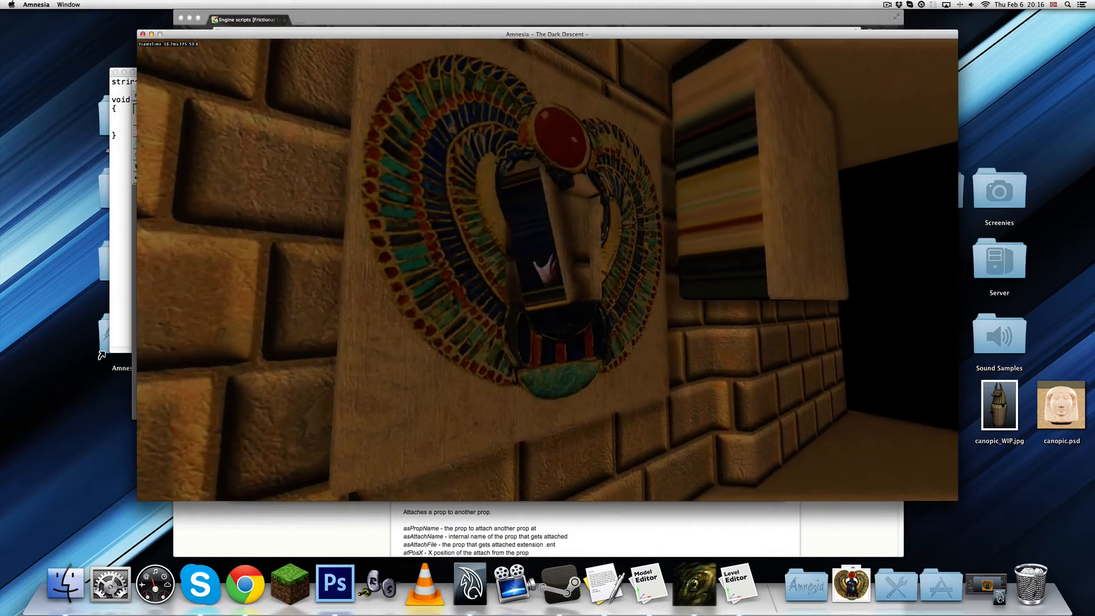
Pause the game, switch to the Level Editor and place a Script area over the puzzle's middle panel at position X 10, Y 2, Z 0.
{"action": "key", "text": "Escape"}
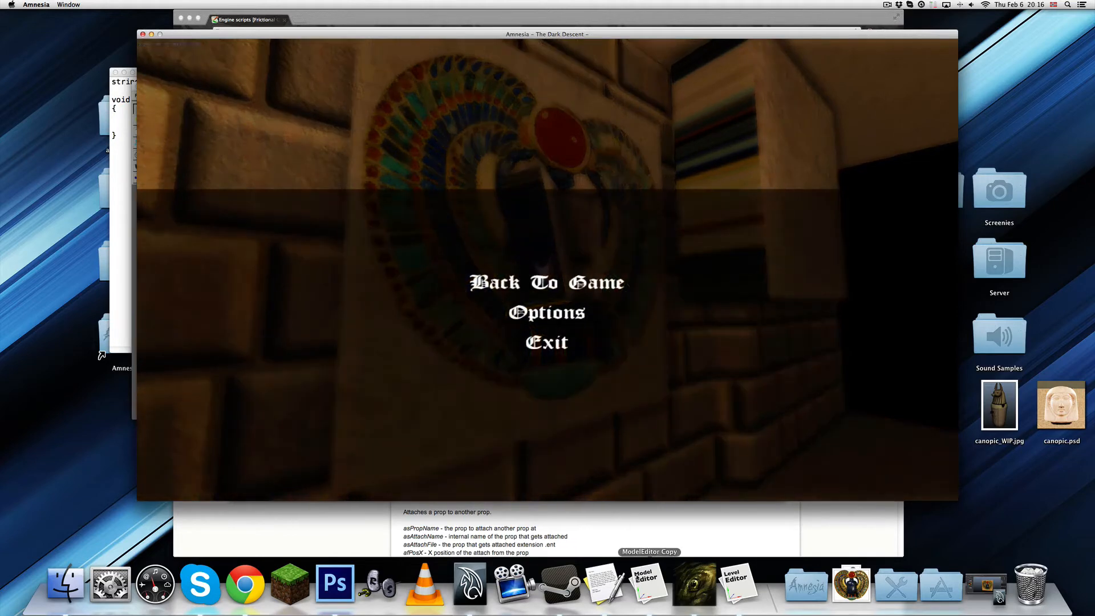
{"action": "left_click", "coordinate": [737, 583]}
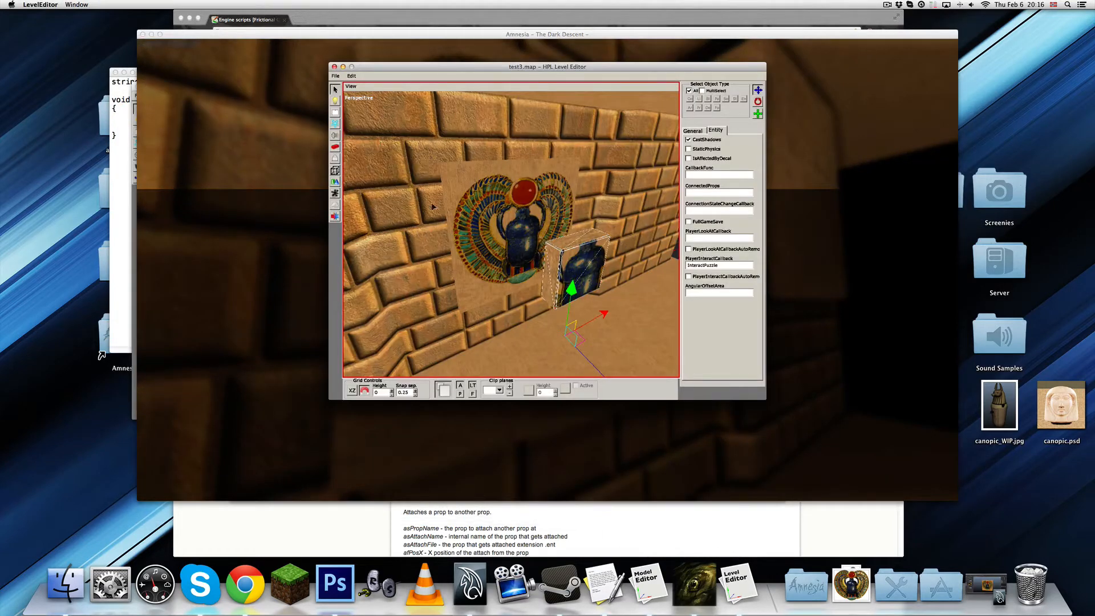
{"action": "left_click", "coordinate": [335, 171]}
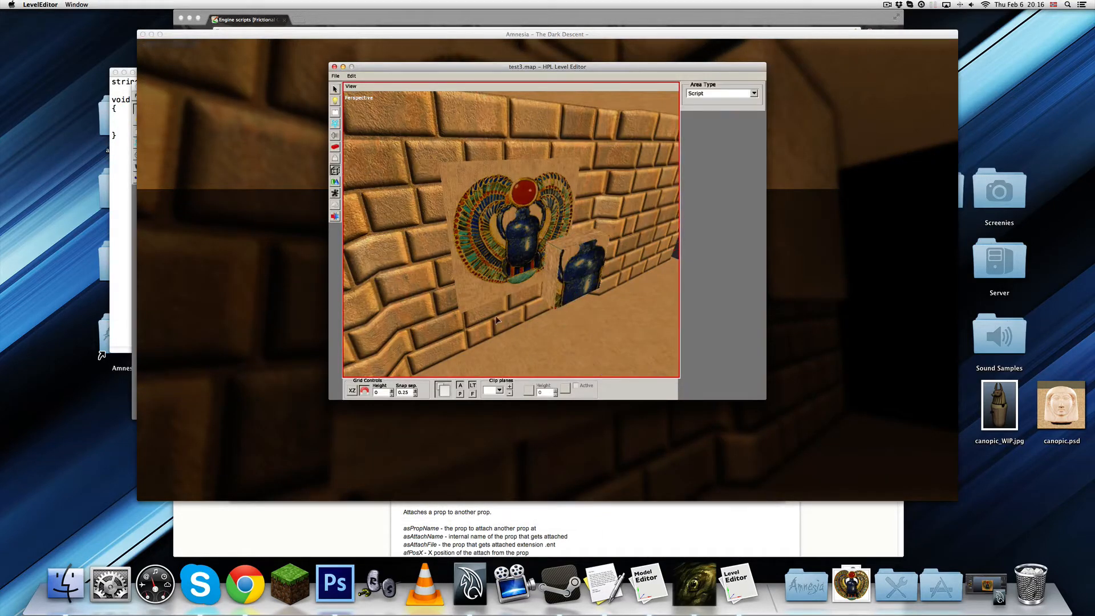
{"action": "left_click", "coordinate": [527, 330]}
{"action": "left_click_drag", "start_coordinate": [528, 297], "coordinate": [530, 191]}
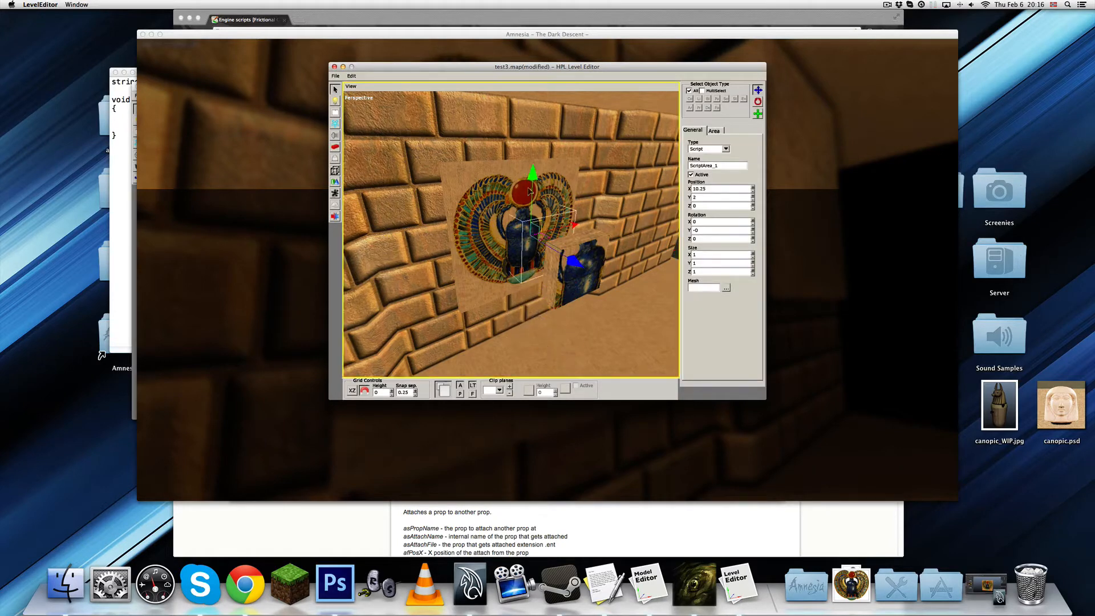
{"action": "middle_click_drag", "start_coordinate": [528, 189], "coordinate": [479, 228]}
{"action": "left_click_drag", "start_coordinate": [500, 251], "coordinate": [468, 261]}
{"action": "middle_click_drag", "start_coordinate": [468, 261], "coordinate": [500, 243]}
{"action": "left_click_drag", "start_coordinate": [513, 181], "coordinate": [513, 183]}
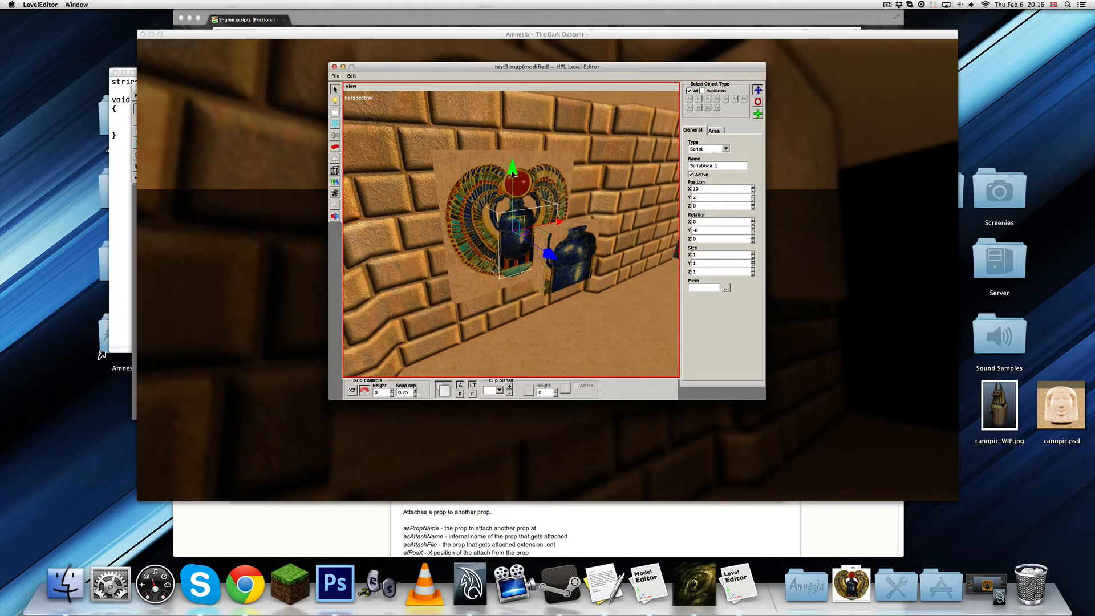
Scale the script area to a size of X 0.25, Y 1 and Z 0.5.
{"action": "left_click", "coordinate": [758, 113]}
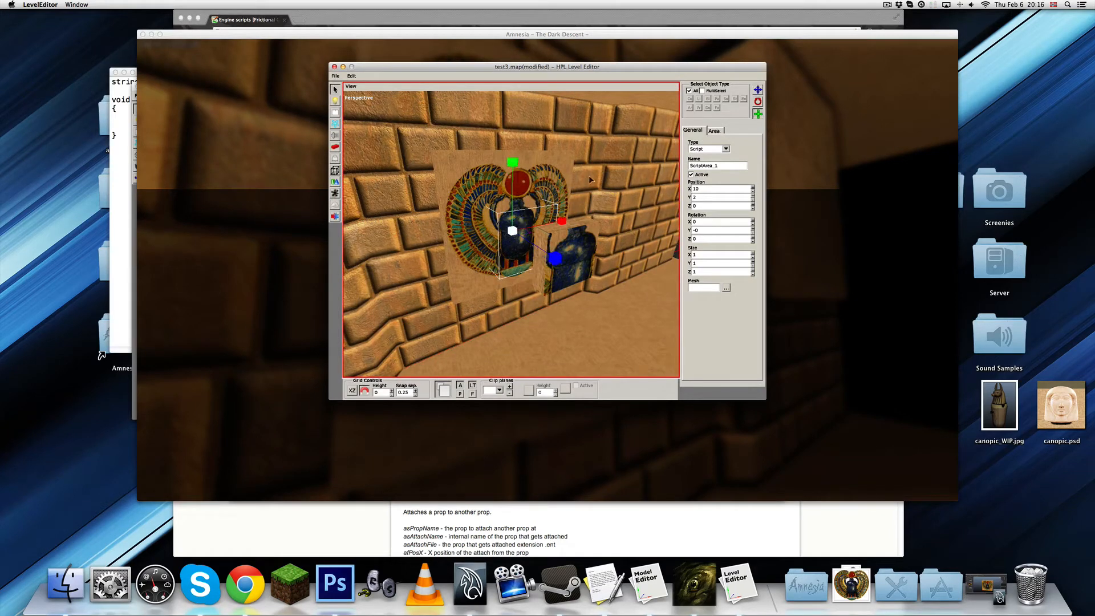
{"action": "left_click_drag", "start_coordinate": [530, 231], "coordinate": [526, 239]}
{"action": "key", "text": "e"}
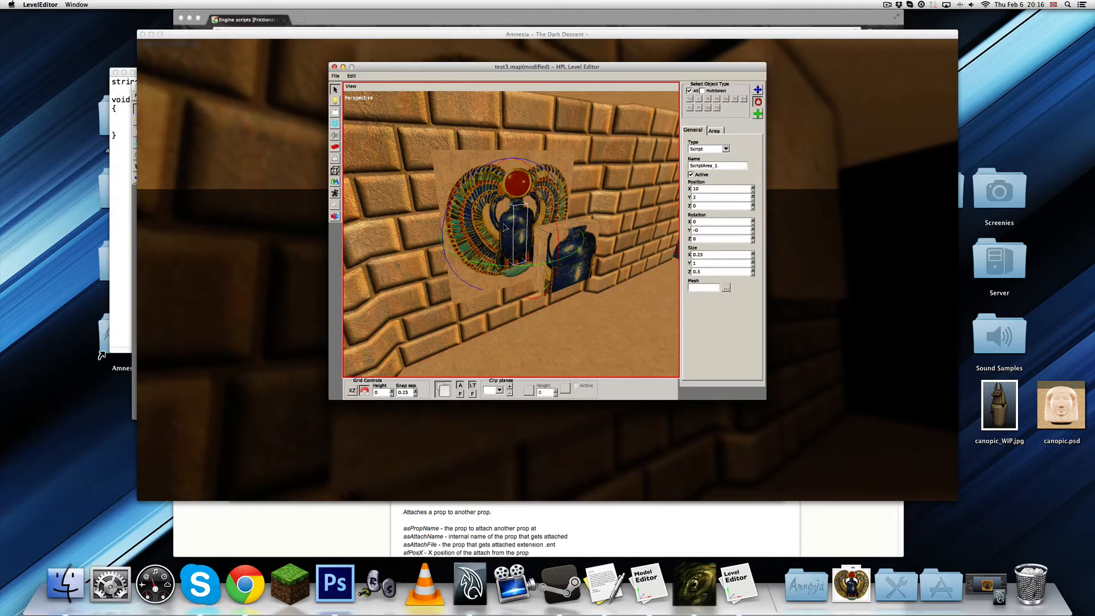
{"action": "key", "text": "w"}
Set the AngularOffsetArea of puzzle_panel_m to ScriptArea_1 and save the map.
{"action": "left_click", "coordinate": [455, 251]}
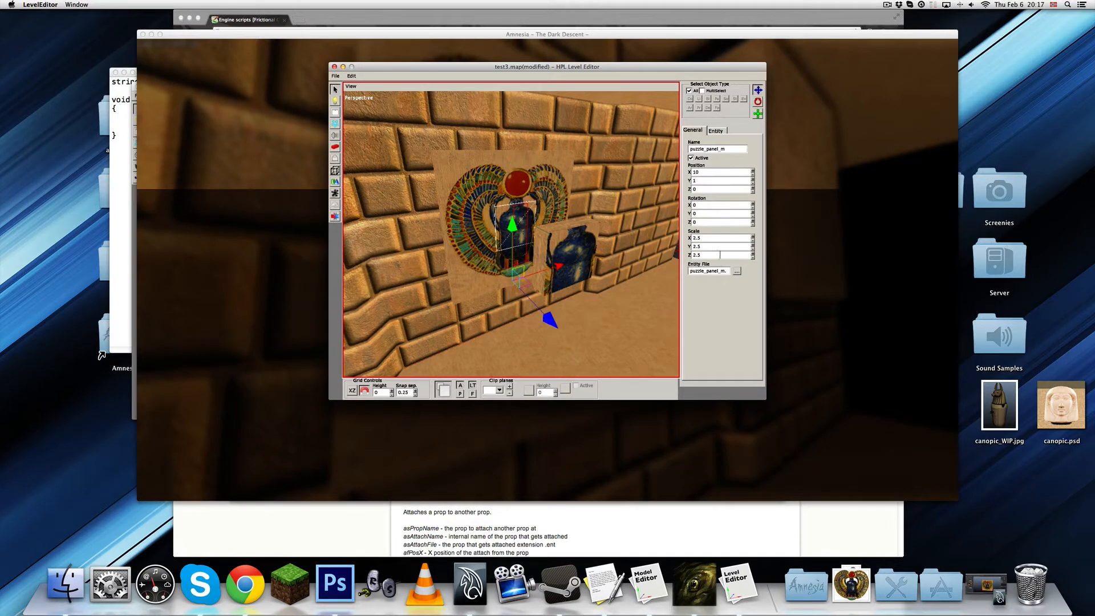
{"action": "left_click", "coordinate": [714, 130]}
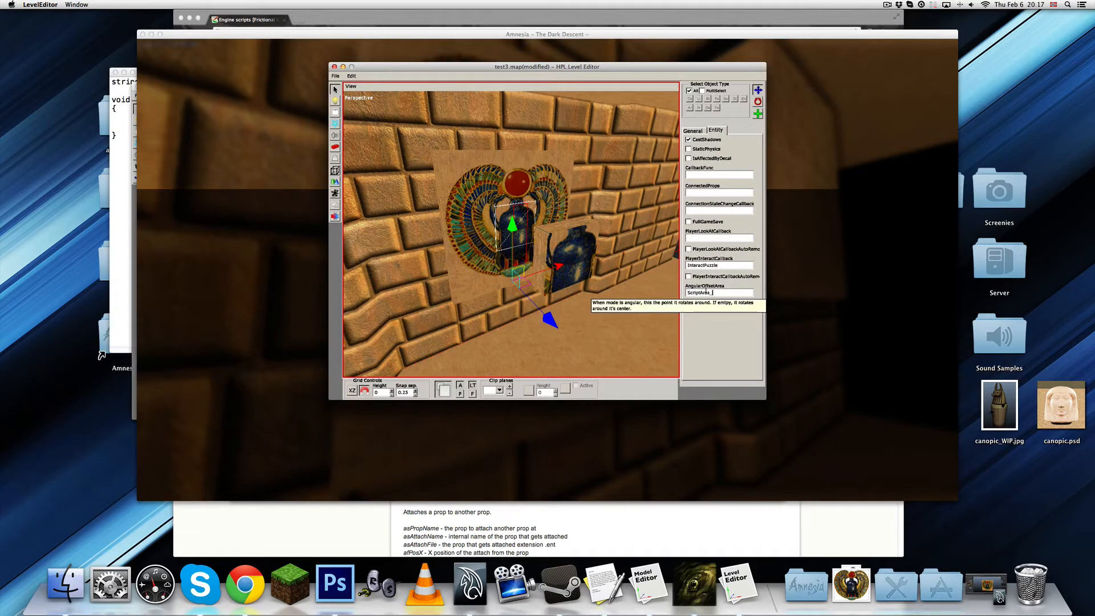
{"action": "key", "text": "ctrl+s"}
Switch back to Amnesia, resume the game and reload the map with the debug toolbar.
{"action": "left_click", "coordinate": [285, 291]}
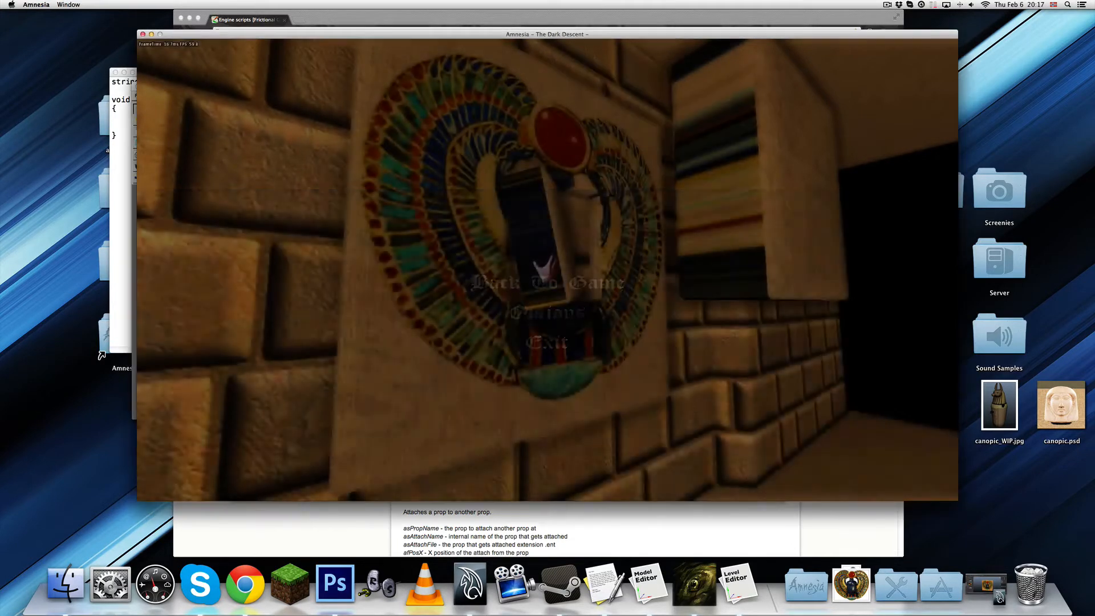
{"action": "key", "text": "F1"}
{"action": "left_click", "coordinate": [907, 223]}
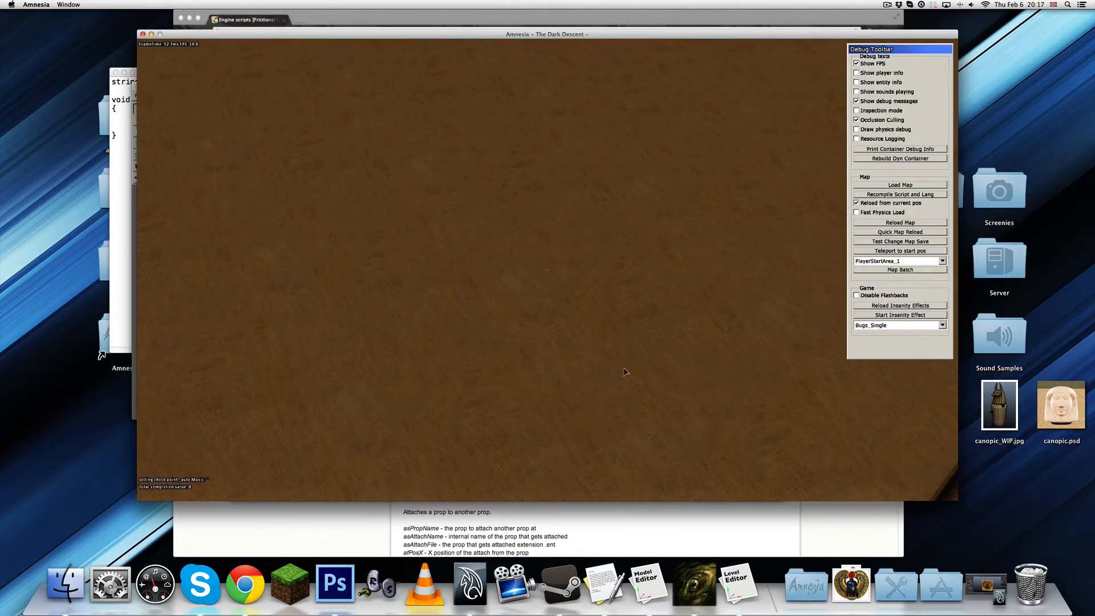
{"action": "key", "text": "F1"}
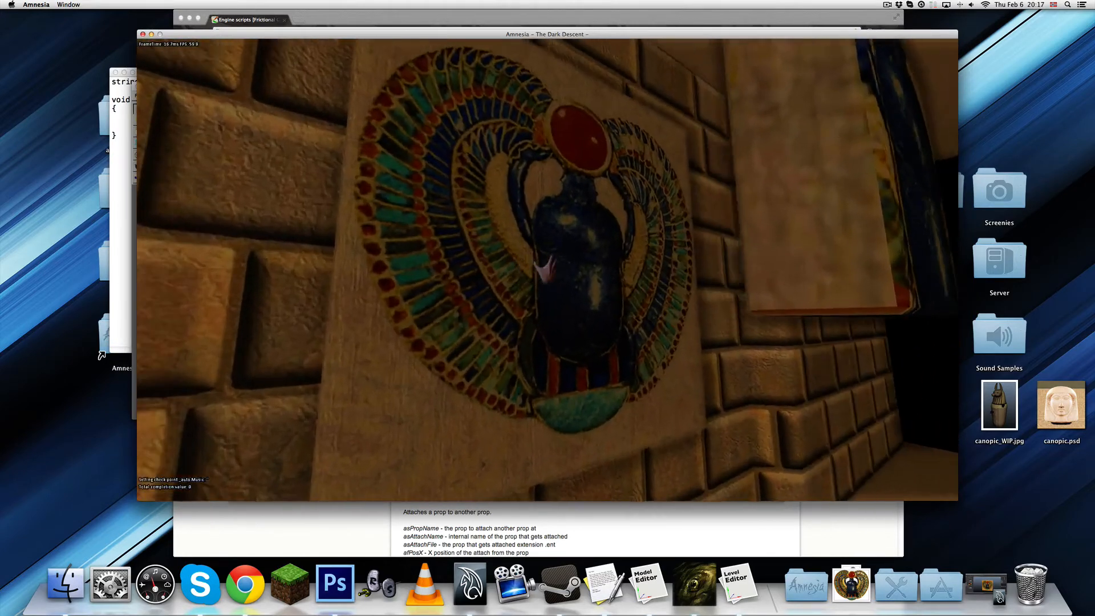
Interact with the puzzle's middle panel and watch how it rotates around the script area from near and far.
{"action": "key", "text": "w"}
{"action": "key", "text": "s"}
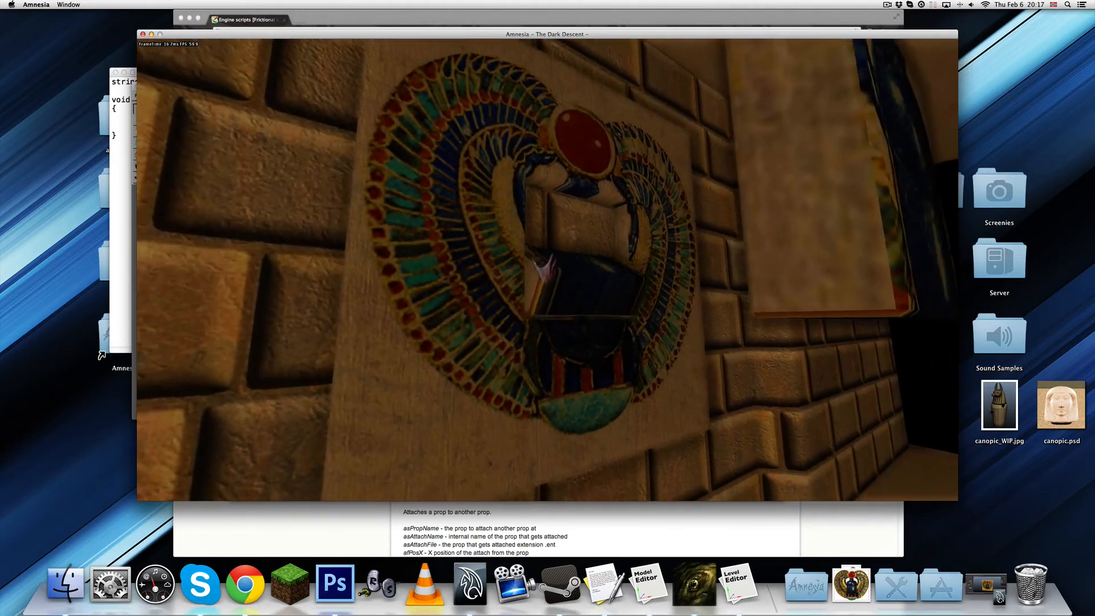
{"action": "key", "text": "w"}
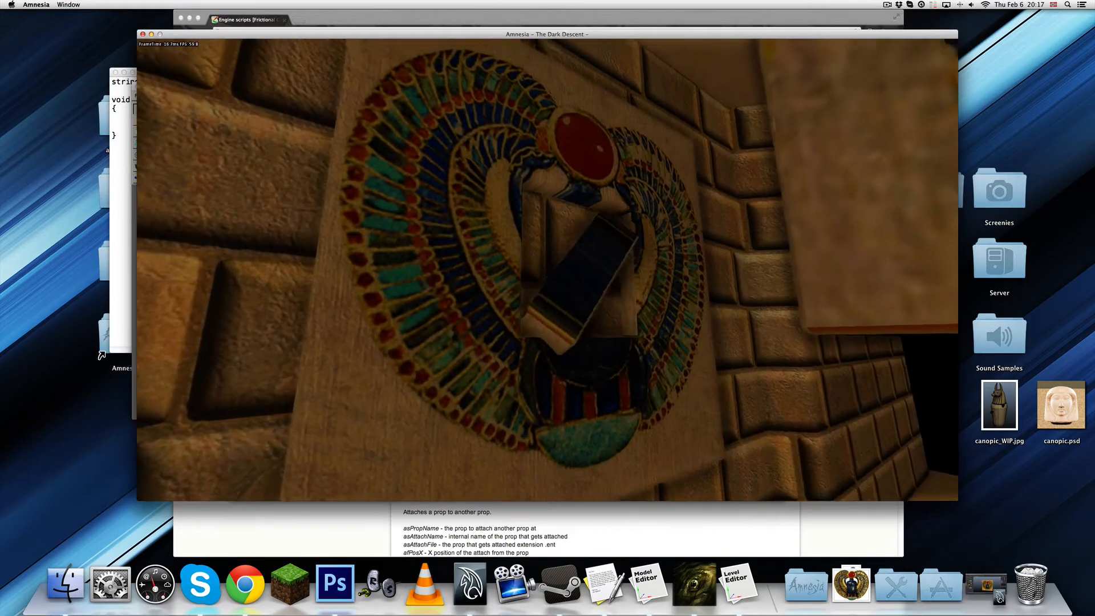
{"action": "key", "text": "s"}
{"action": "key", "text": "w"}
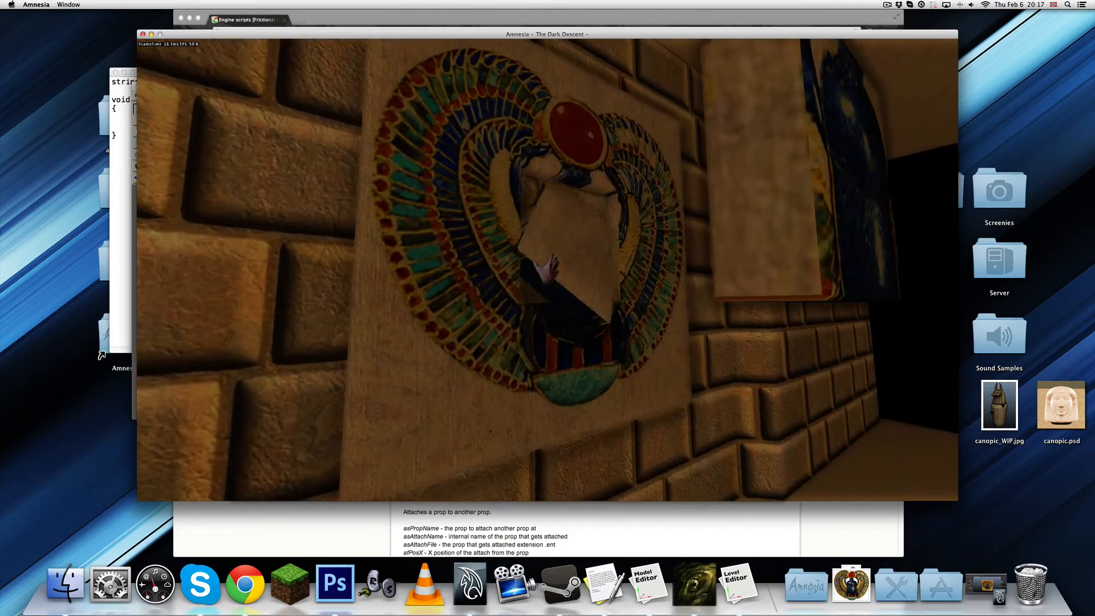
{"action": "key", "text": "s"}
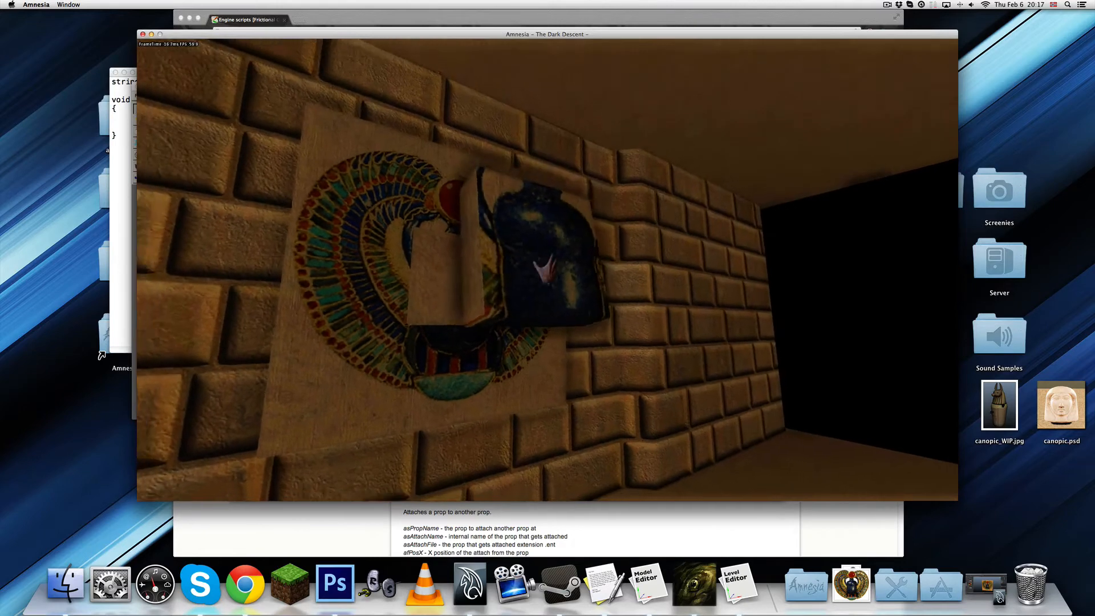
{"action": "key", "text": "a"}
{"action": "key", "text": "w"}
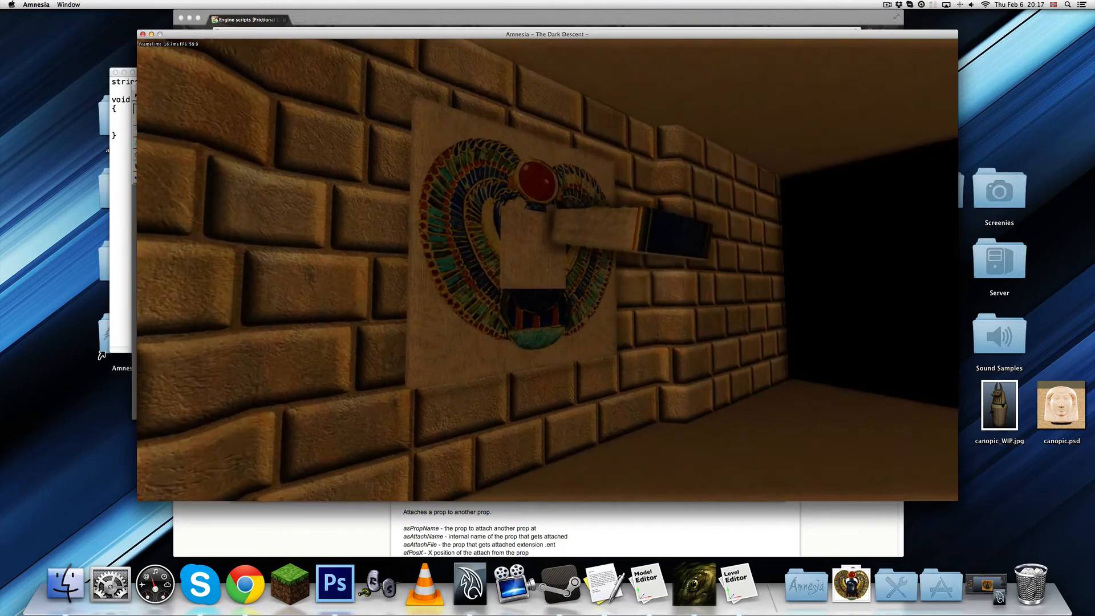
Exit the Amnesia test game and return to the Level Editor.
{"action": "key", "text": "Escape"}
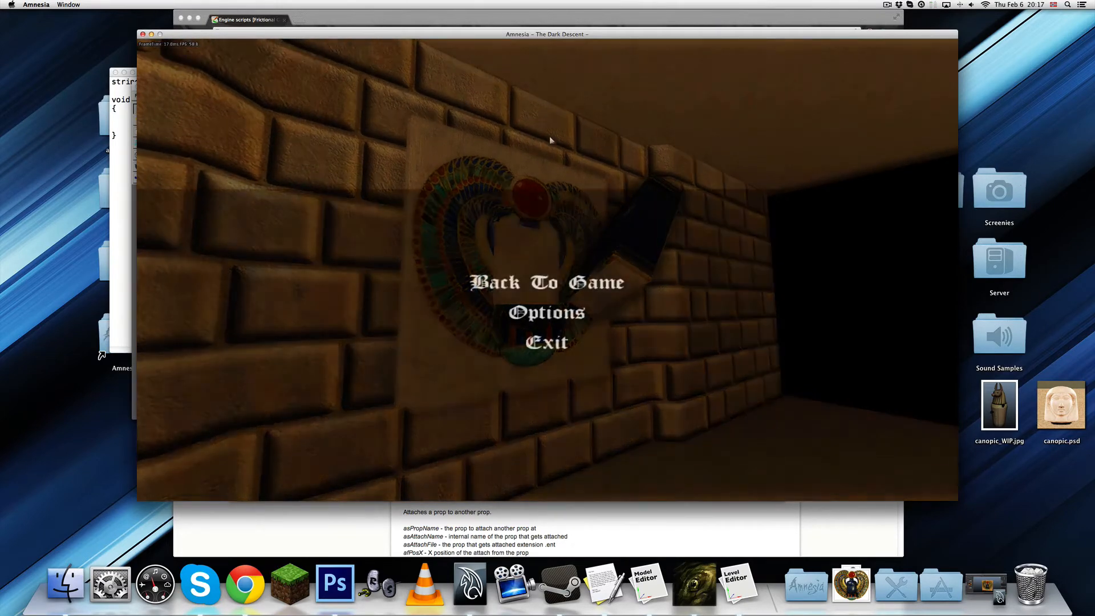
{"action": "left_click", "coordinate": [539, 344]}
{"action": "left_click", "coordinate": [526, 282]}
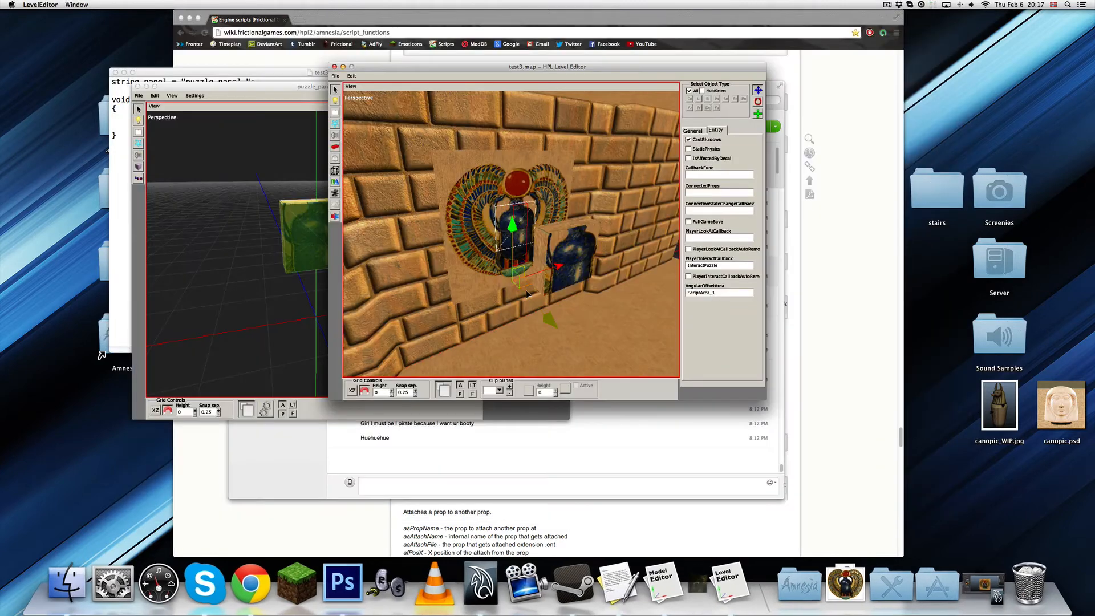
Delete the separate block beside the puzzle and the script area over the middle panel.
{"action": "left_click", "coordinate": [561, 257]}
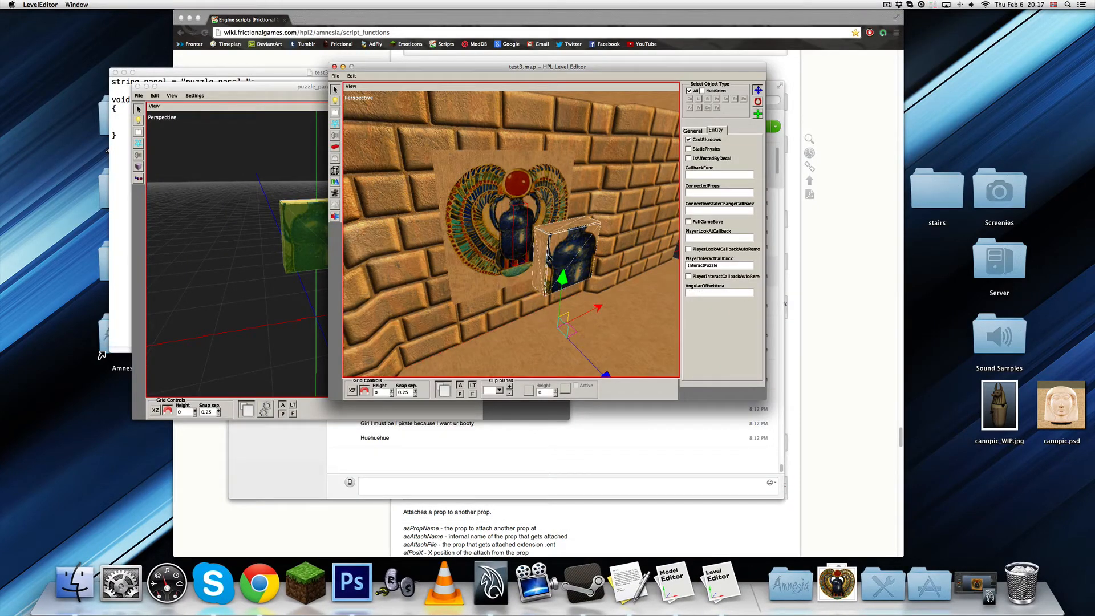
{"action": "key", "text": "Delete"}
{"action": "left_click", "coordinate": [528, 238]}
{"action": "left_click", "coordinate": [521, 238]}
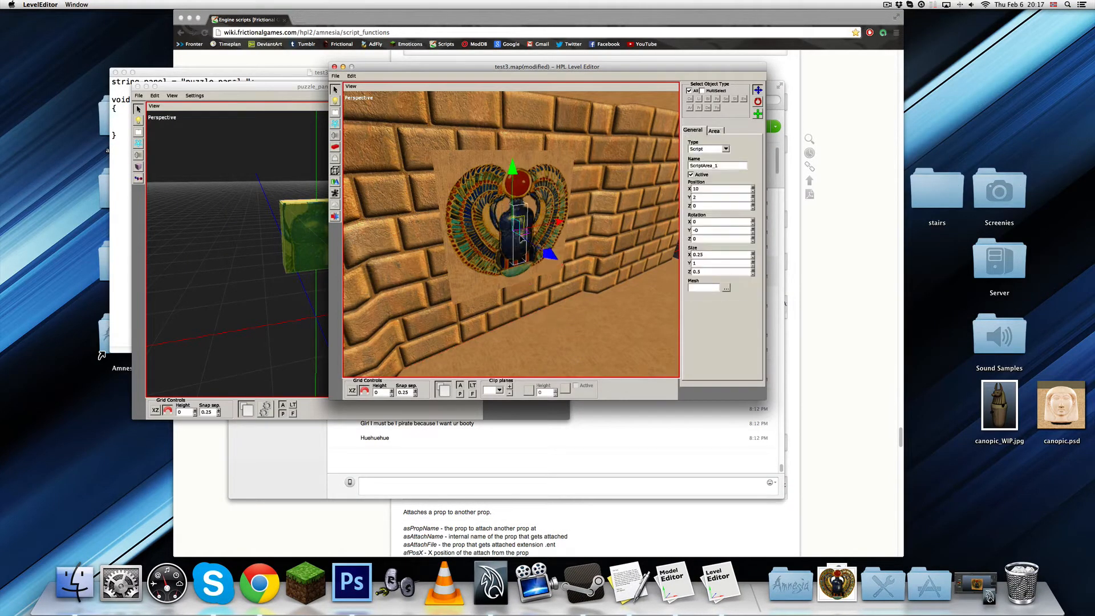
{"action": "key", "text": "Delete"}
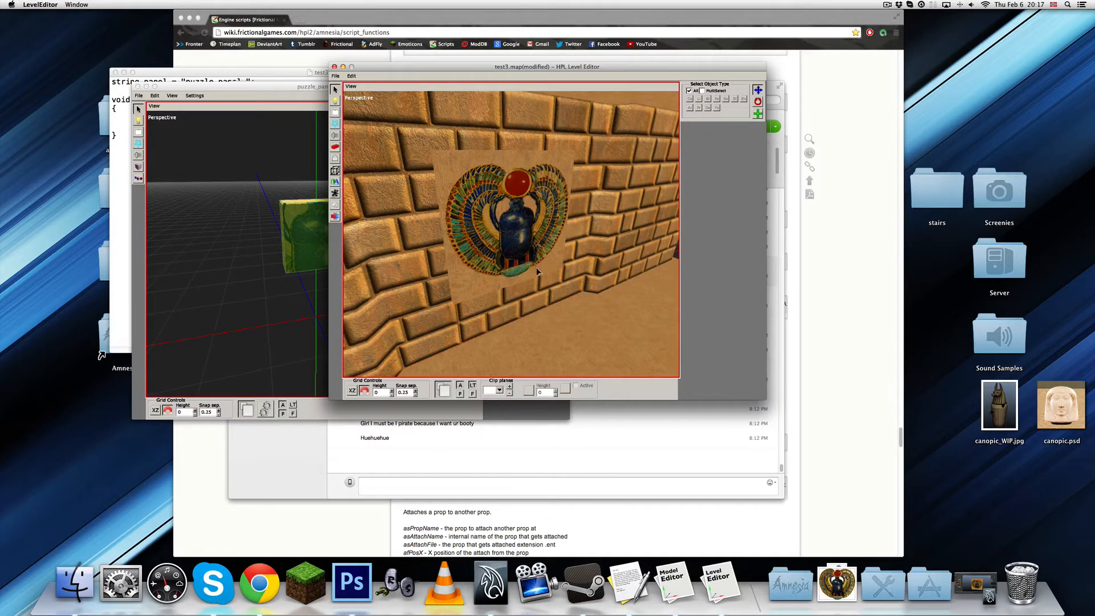
Select all nine puzzle panels, move them together along the Z axis away from the brick wall, and save the map.
{"action": "left_click_drag", "start_coordinate": [536, 268], "coordinate": [498, 269], "text": "alt"}
{"action": "left_click", "coordinate": [437, 291]}
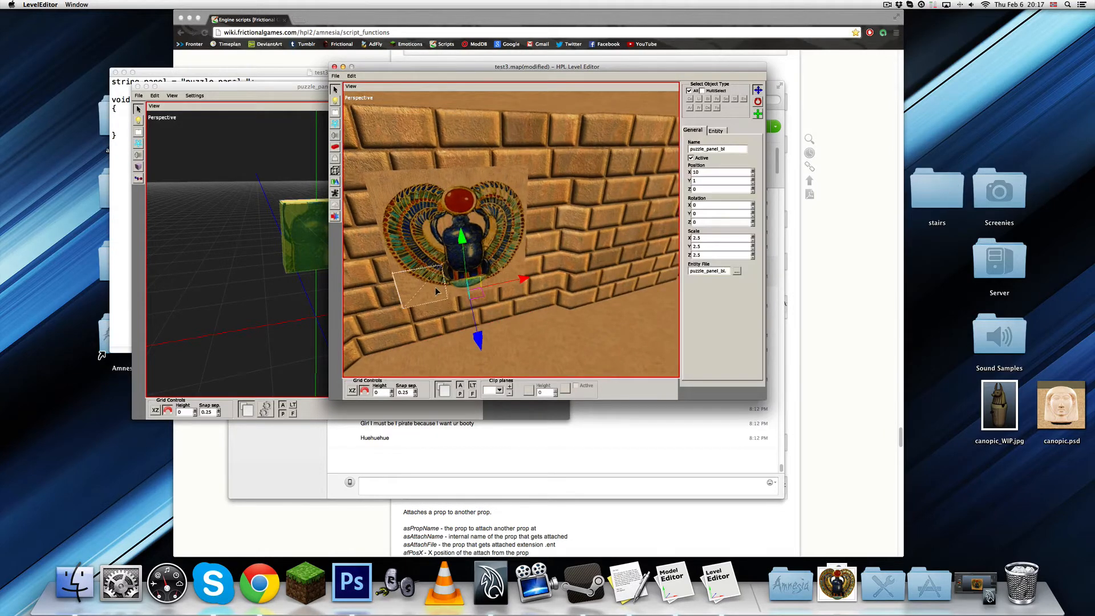
{"action": "left_click", "coordinate": [478, 271], "text": "shift"}
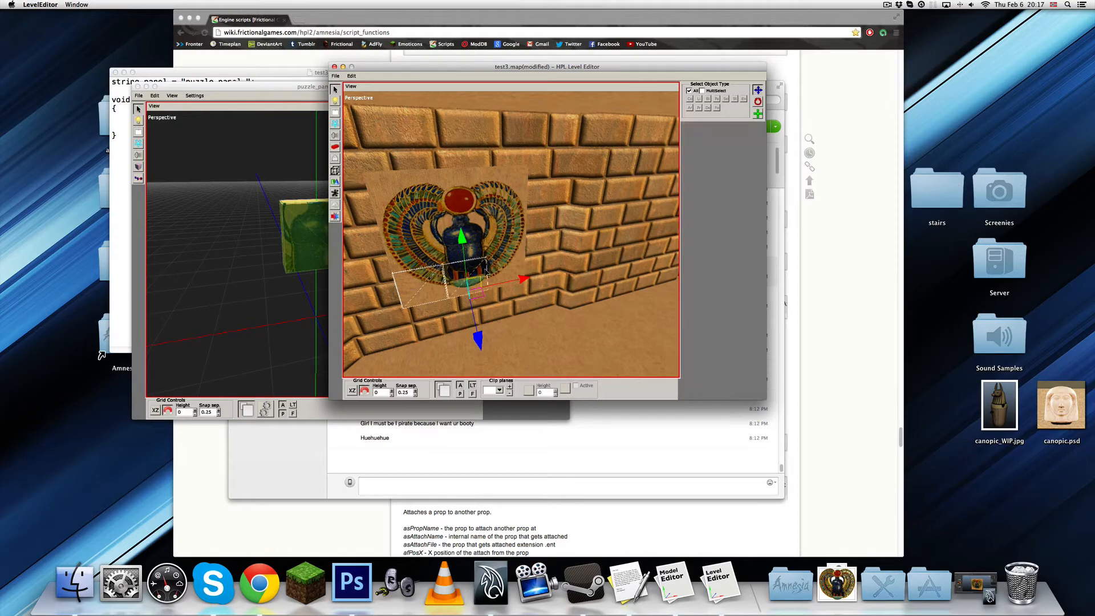
{"action": "left_click", "coordinate": [457, 274], "text": "shift"}
{"action": "left_click", "coordinate": [498, 269], "text": "shift"}
{"action": "left_click", "coordinate": [478, 269], "text": "shift"}
{"action": "left_click", "coordinate": [495, 245], "text": "shift"}
{"action": "left_click", "coordinate": [462, 251], "text": "shift"}
{"action": "left_click", "coordinate": [427, 249], "text": "shift"}
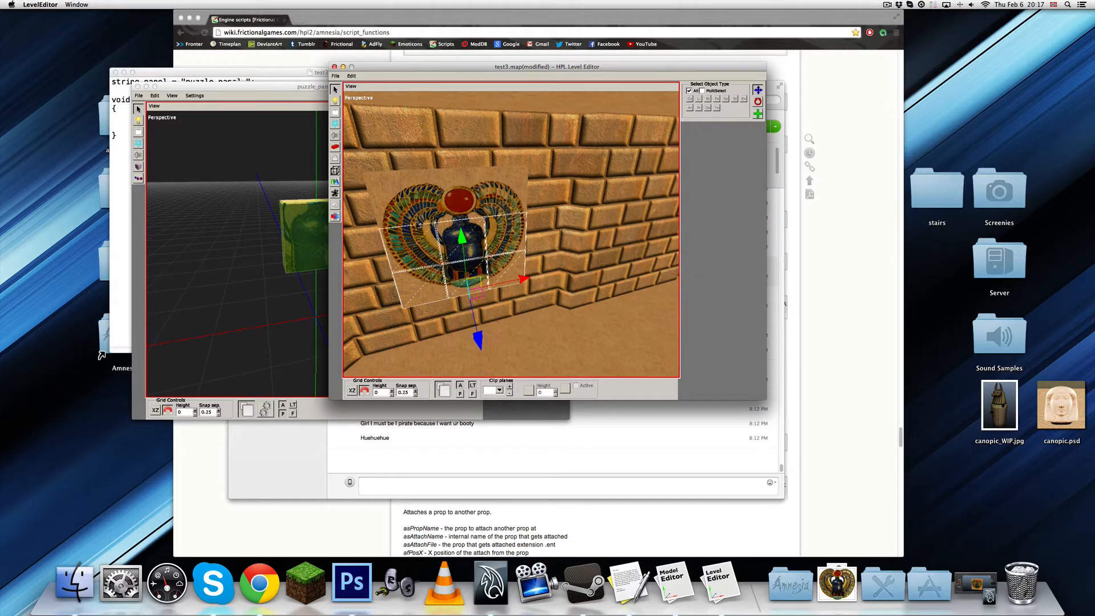
{"action": "left_click", "coordinate": [408, 209], "text": "shift"}
{"action": "left_click", "coordinate": [454, 197], "text": "shift"}
{"action": "left_click", "coordinate": [500, 194], "text": "shift"}
{"action": "left_click_drag", "start_coordinate": [480, 329], "coordinate": [558, 277]}
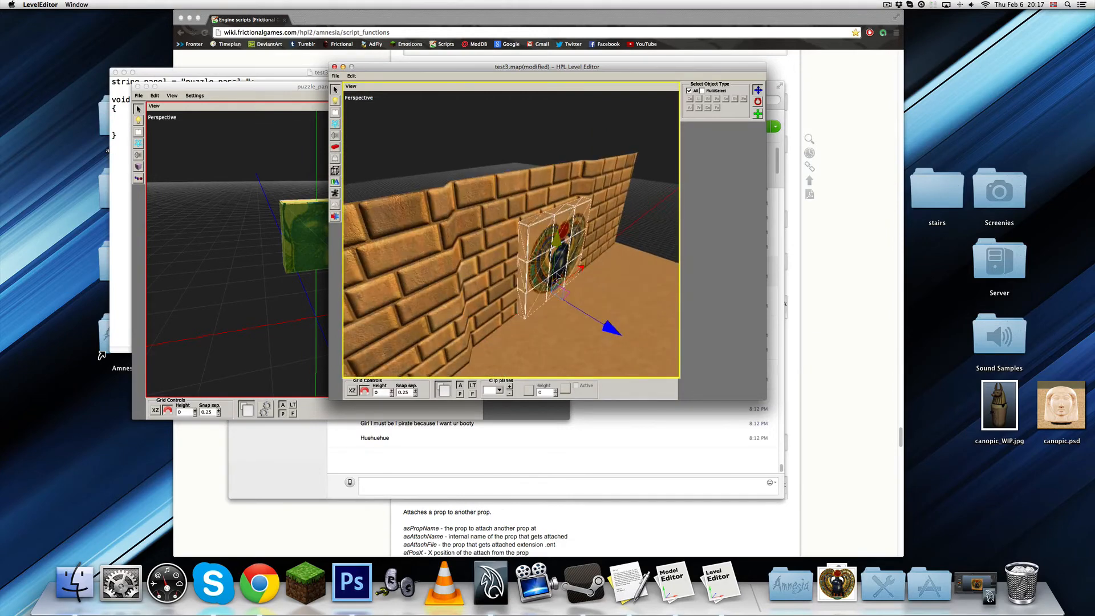
{"action": "key", "text": "ctrl+s"}
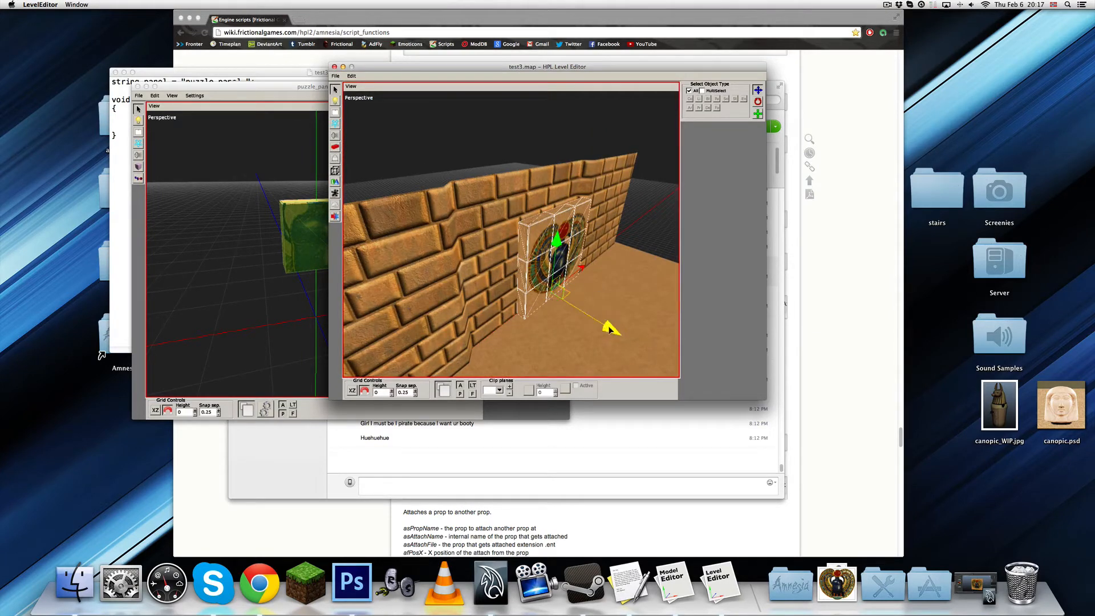
{"action": "left_click_drag", "start_coordinate": [609, 330], "coordinate": [675, 367]}
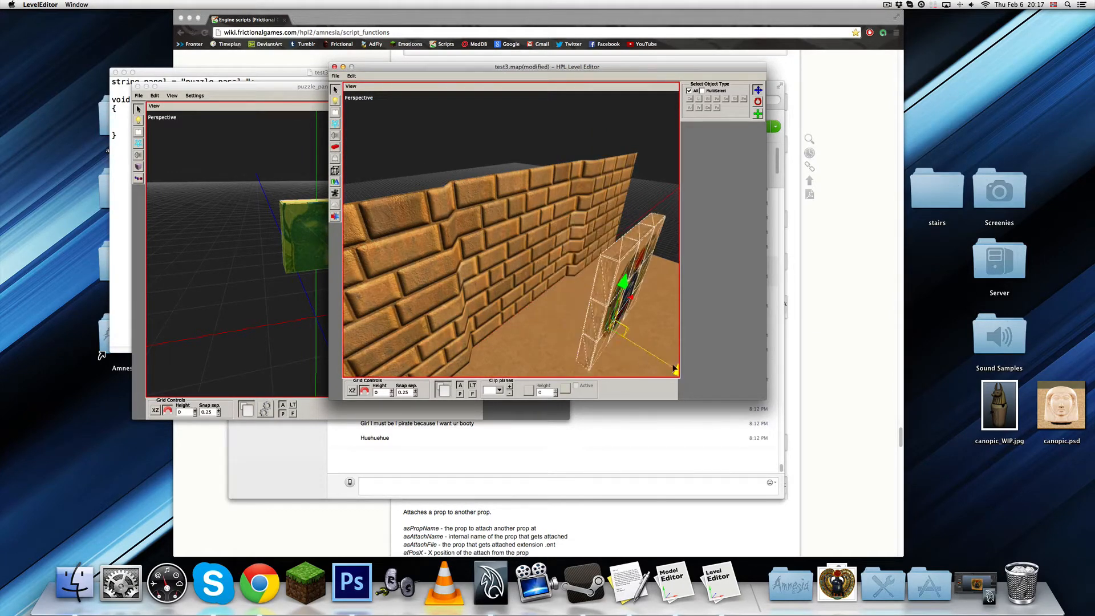
{"action": "key", "text": "ctrl+s"}
{"action": "left_click_drag", "start_coordinate": [621, 280], "coordinate": [593, 293], "text": "alt"}
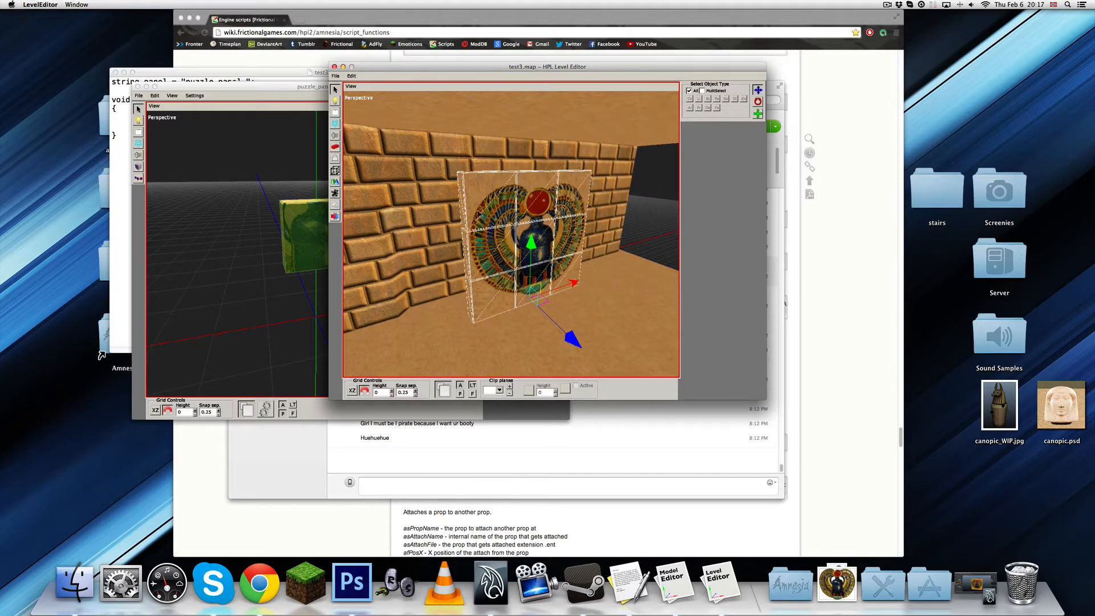
Switch to the Model Editor and set the mass of the puzzle_panel_m.ent body to 5, keeping the Default body material.
{"action": "left_click", "coordinate": [270, 109]}
{"action": "left_click", "coordinate": [317, 250]}
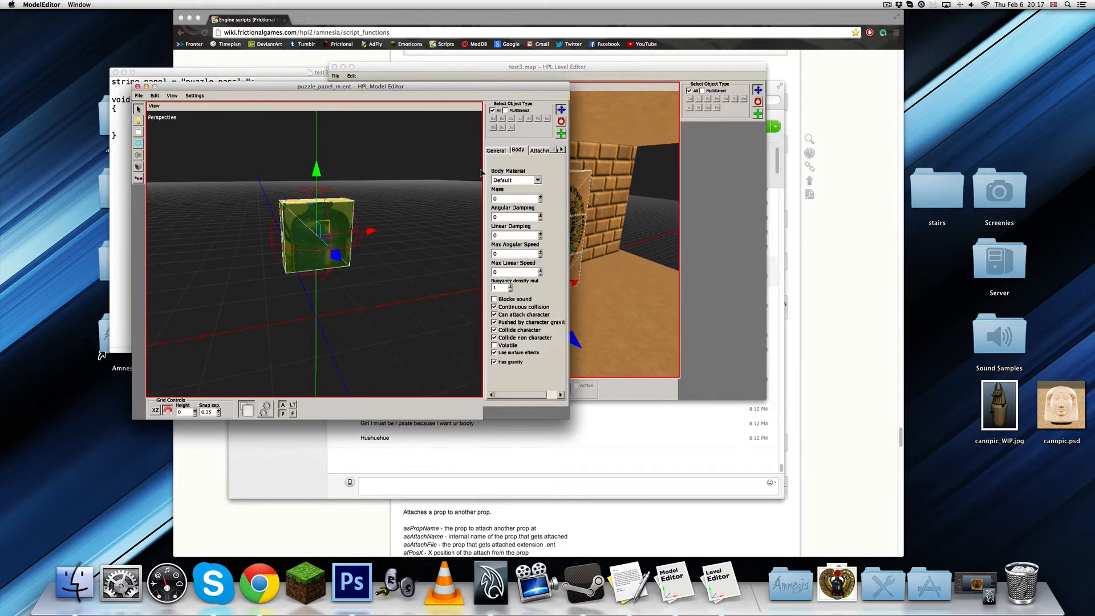
{"action": "left_click", "coordinate": [537, 180]}
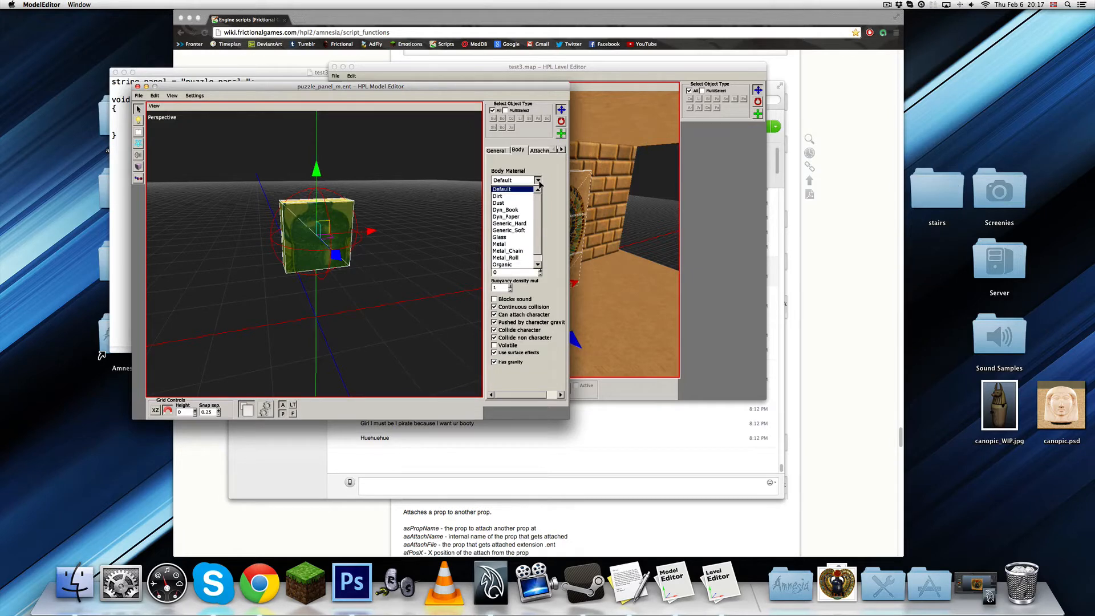
{"action": "left_click", "coordinate": [538, 181]}
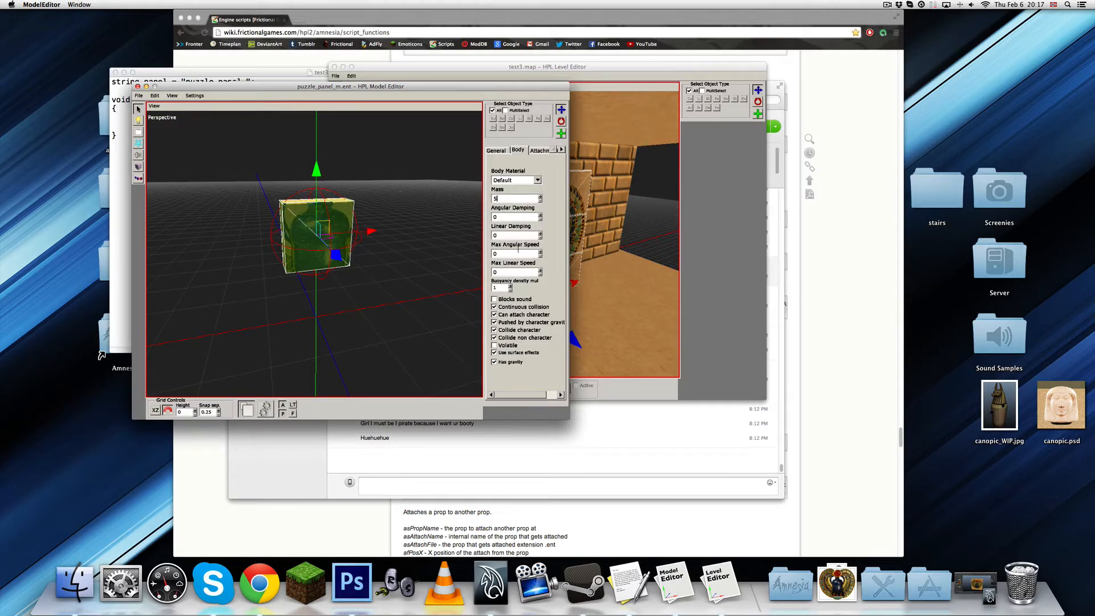
Set the user defined variables of puzzle_panel_m.ent to type Object with subtype Grab, and save the entity.
{"action": "left_click", "coordinate": [195, 95]}
{"action": "left_click", "coordinate": [223, 109]}
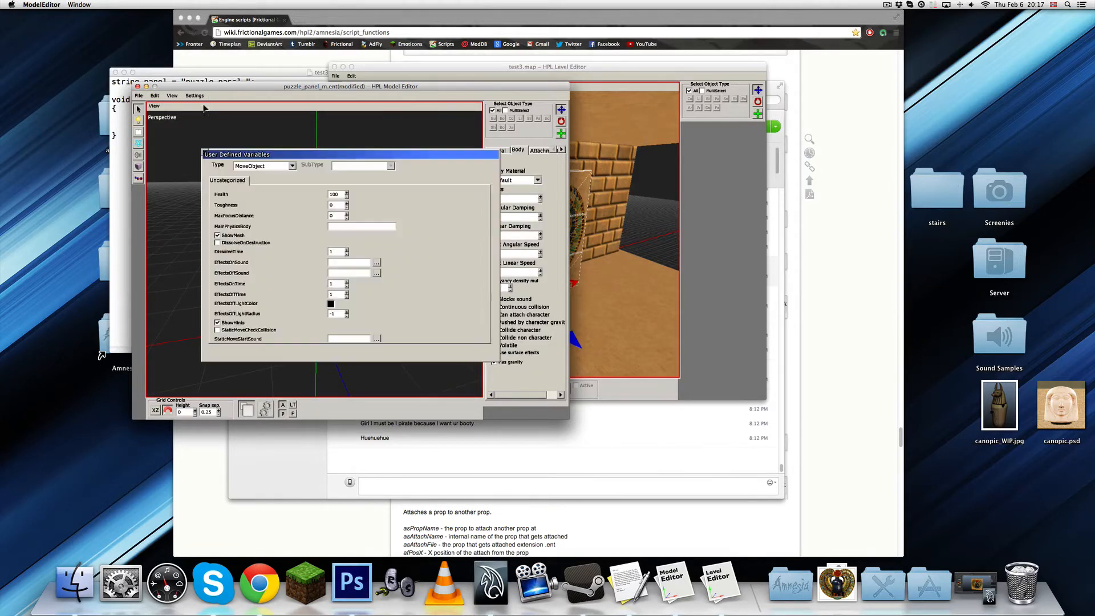
{"action": "left_click", "coordinate": [291, 166]}
{"action": "left_click", "coordinate": [263, 192]}
{"action": "left_click", "coordinate": [391, 166]}
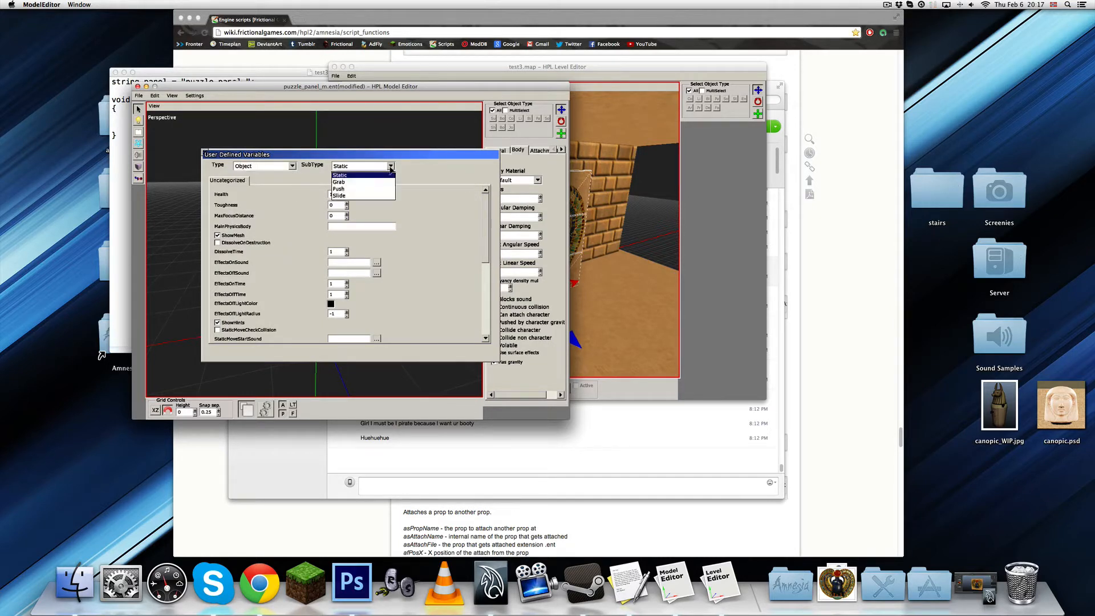
{"action": "left_click", "coordinate": [344, 182]}
{"action": "key", "text": "super+s"}
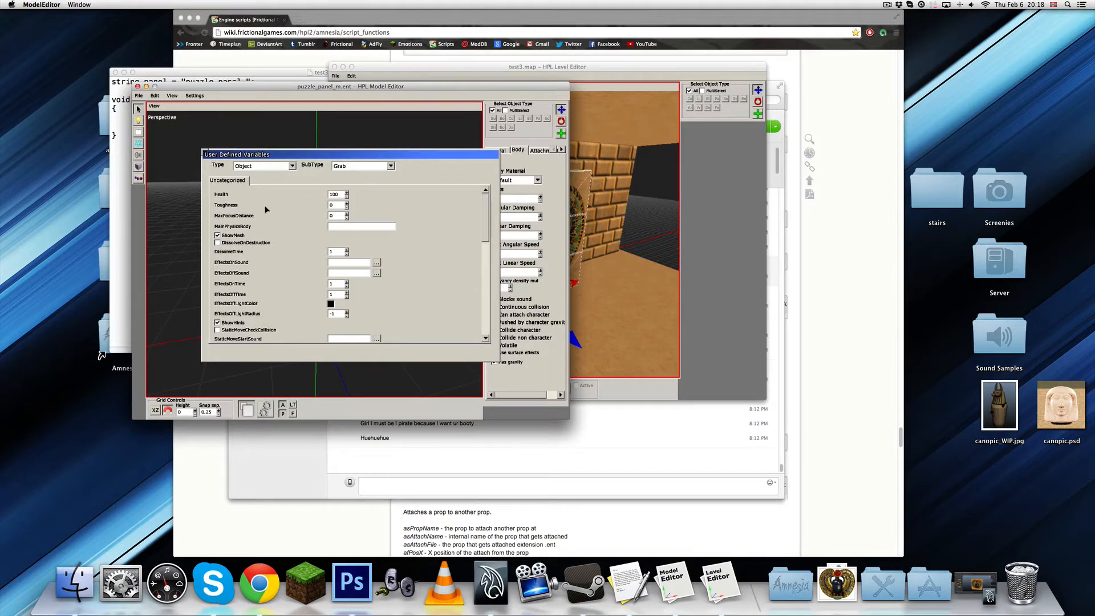
Close the user defined variables of the middle panel and open the puzzle_panel_tr.ent entity.
{"action": "scroll", "coordinate": [266, 210], "scroll_direction": "down", "scroll_amount": 5}
{"action": "left_click", "coordinate": [207, 154]}
{"action": "left_click", "coordinate": [138, 95]}
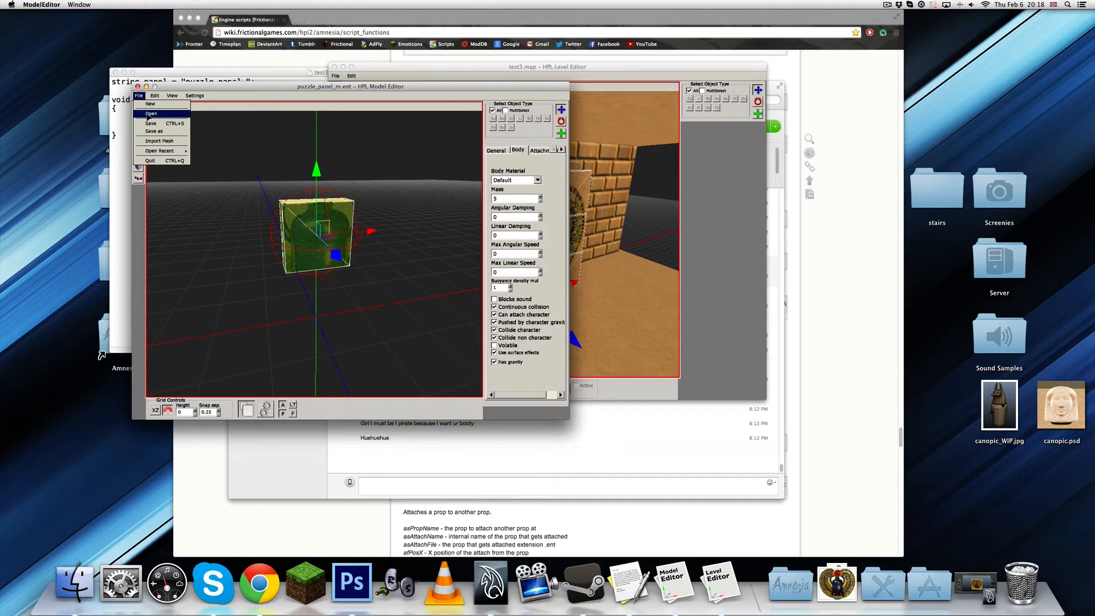
{"action": "left_click", "coordinate": [150, 114]}
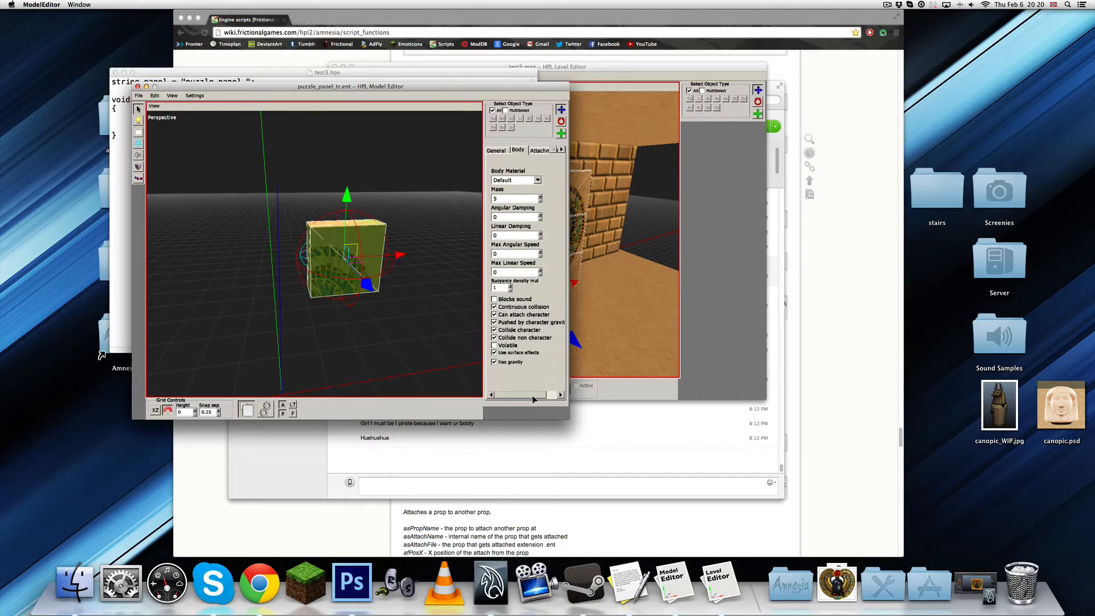
Launch Amnesia, select the player profile, and start the Temple custom story.
{"action": "key", "text": "F4"}
{"action": "left_click", "coordinate": [663, 478]}
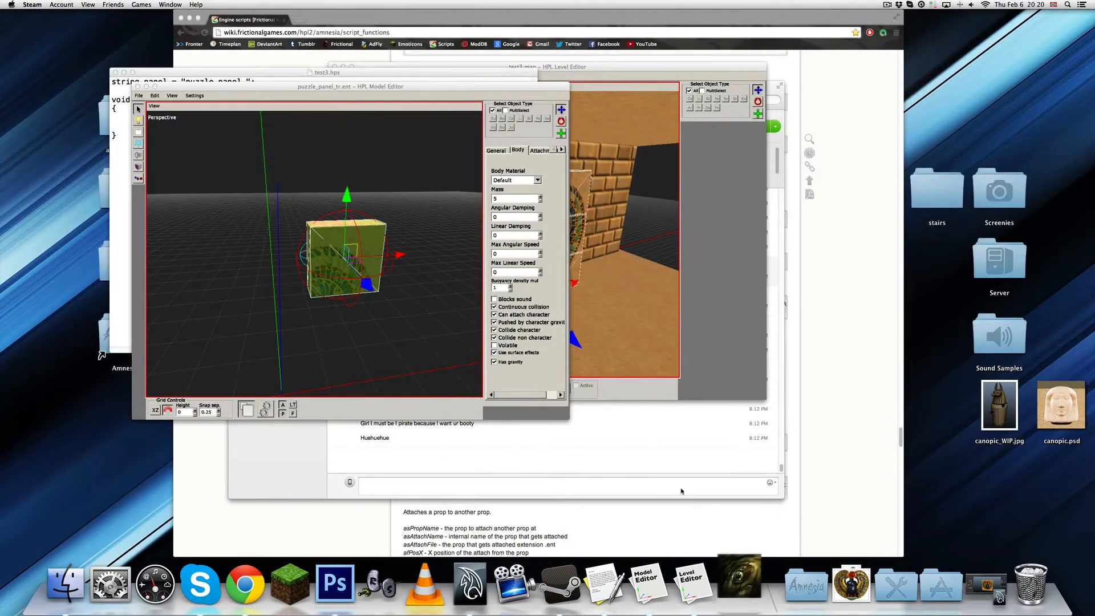
{"action": "left_click", "coordinate": [626, 433]}
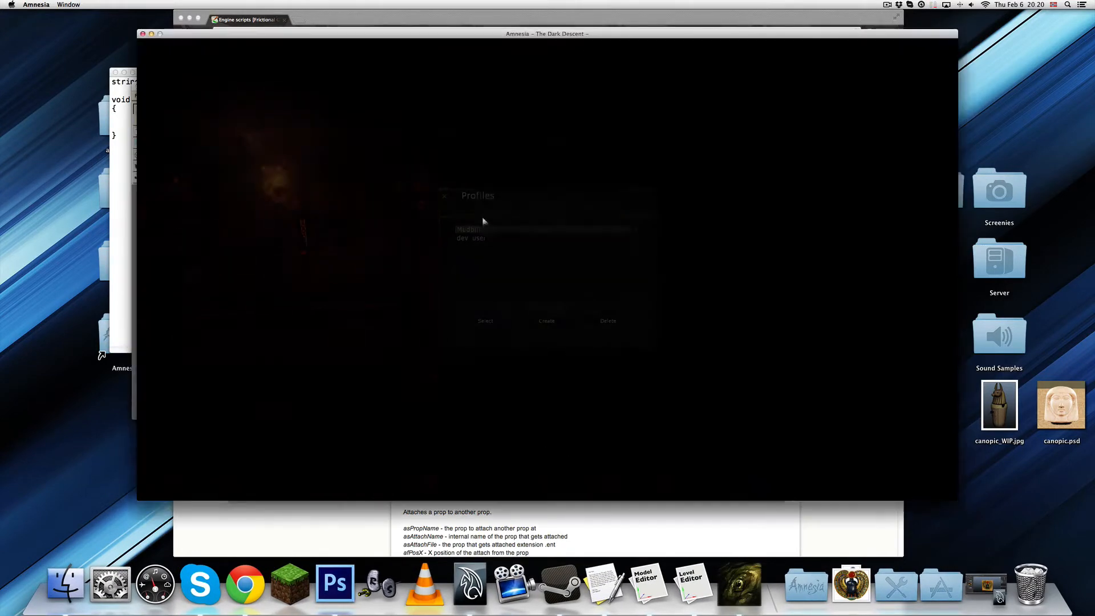
{"action": "left_click", "coordinate": [485, 320]}
{"action": "left_click", "coordinate": [793, 231]}
{"action": "double_click", "coordinate": [442, 226]}
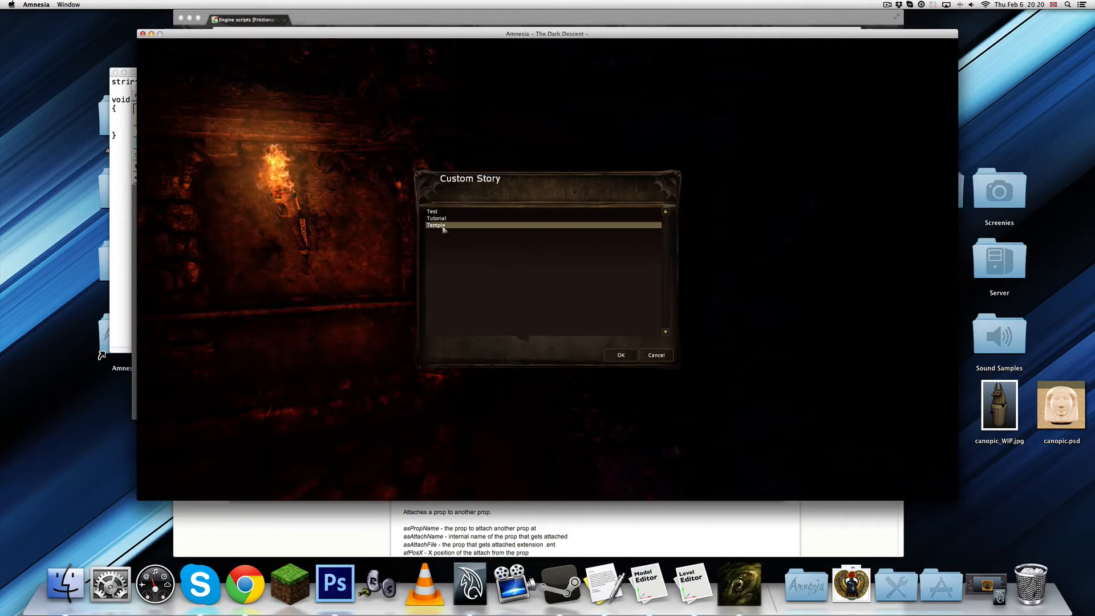
{"action": "left_click", "coordinate": [665, 262]}
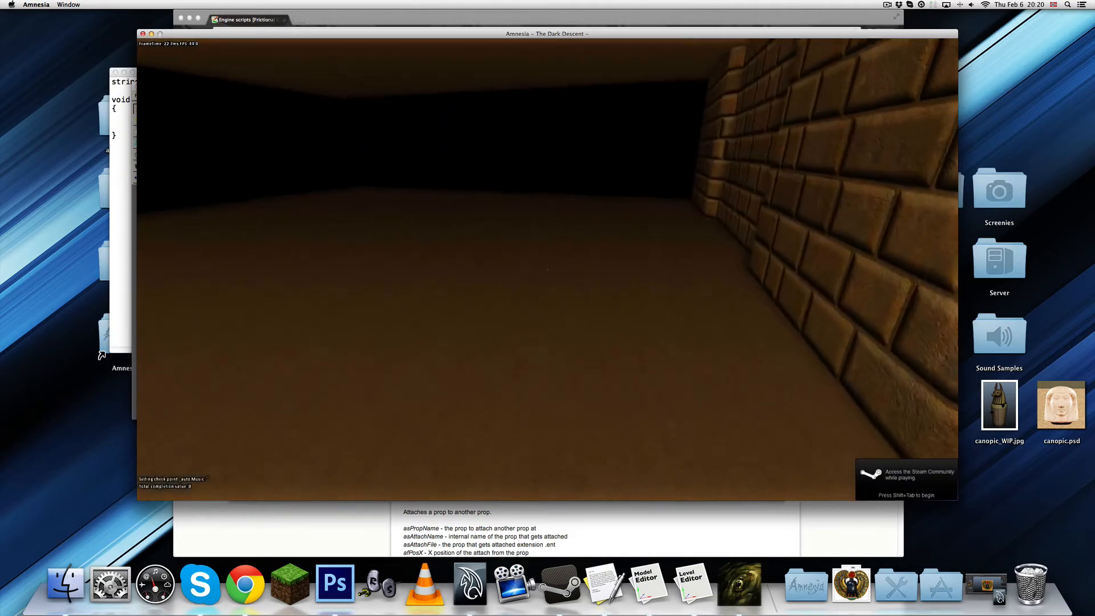
Walk along the brick wall to the scarab puzzle and grab a panel to test pulling it loose.
{"action": "key", "text": "w"}
{"action": "key", "text": "w"}
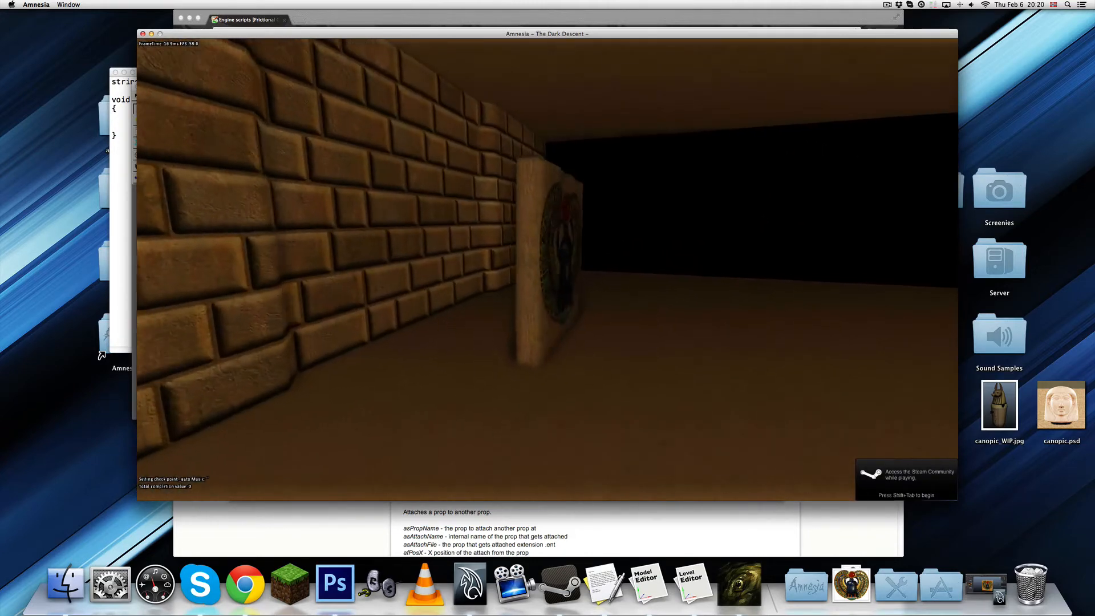
{"action": "key", "text": "w"}
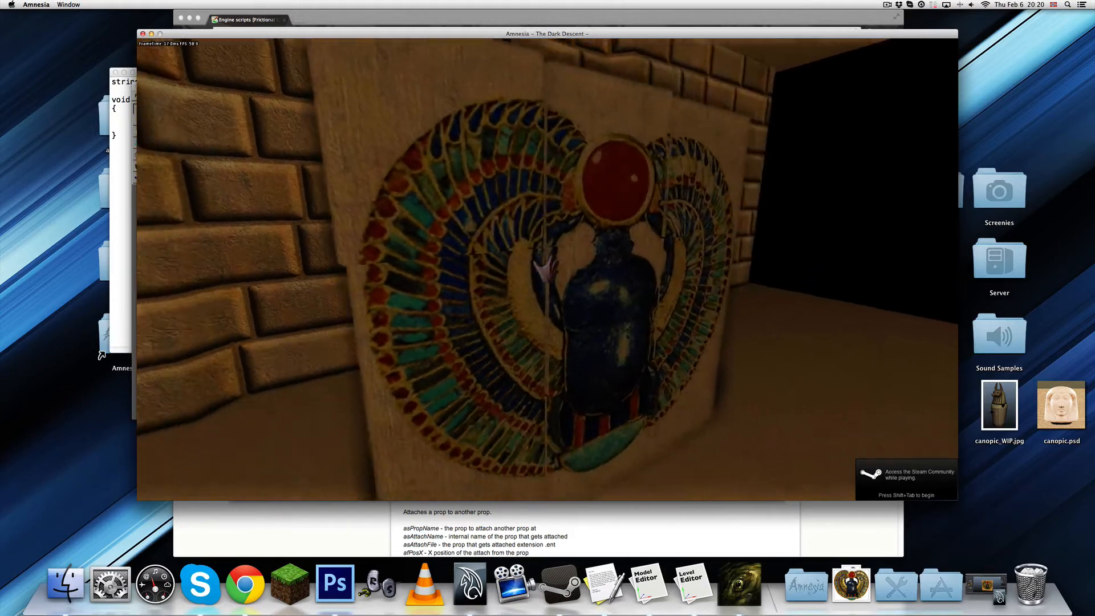
{"action": "key", "text": "s"}
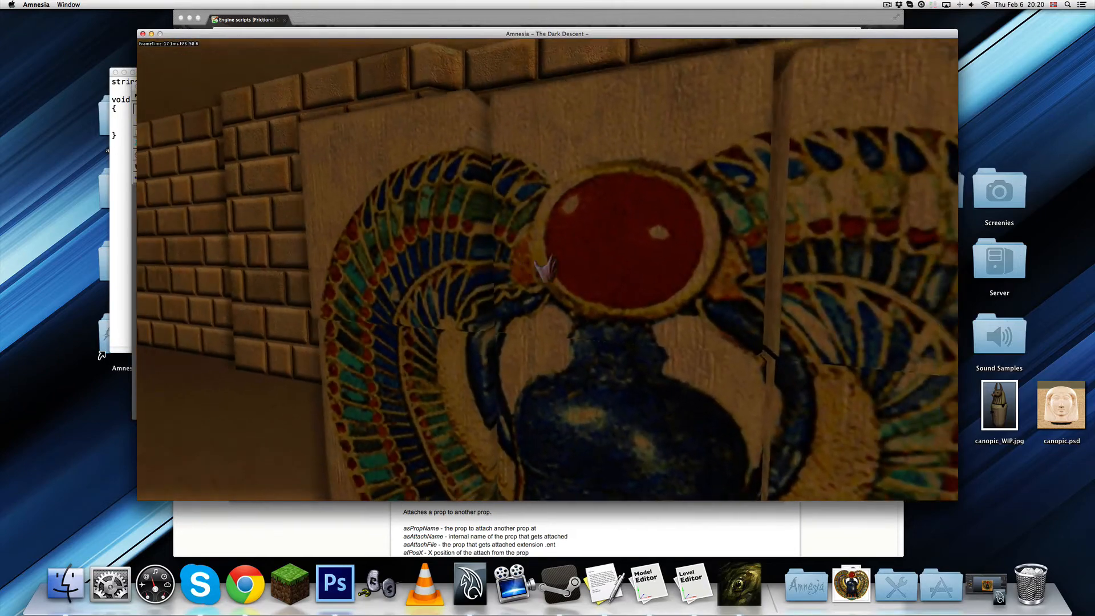
{"action": "left_click", "coordinate": [546, 268]}
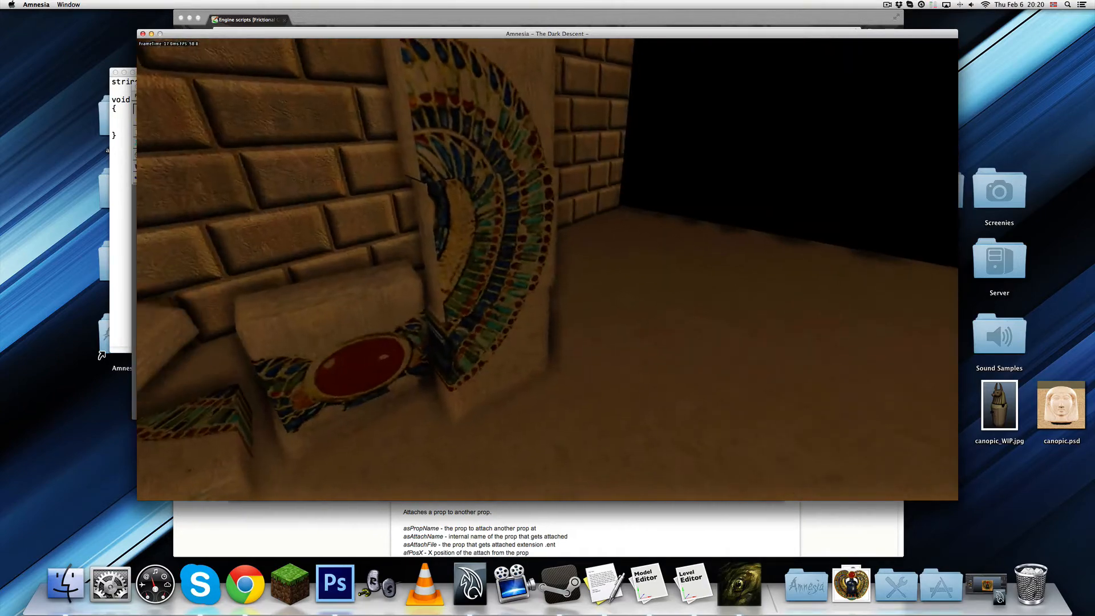
{"action": "key", "text": "w"}
{"action": "key", "text": "s"}
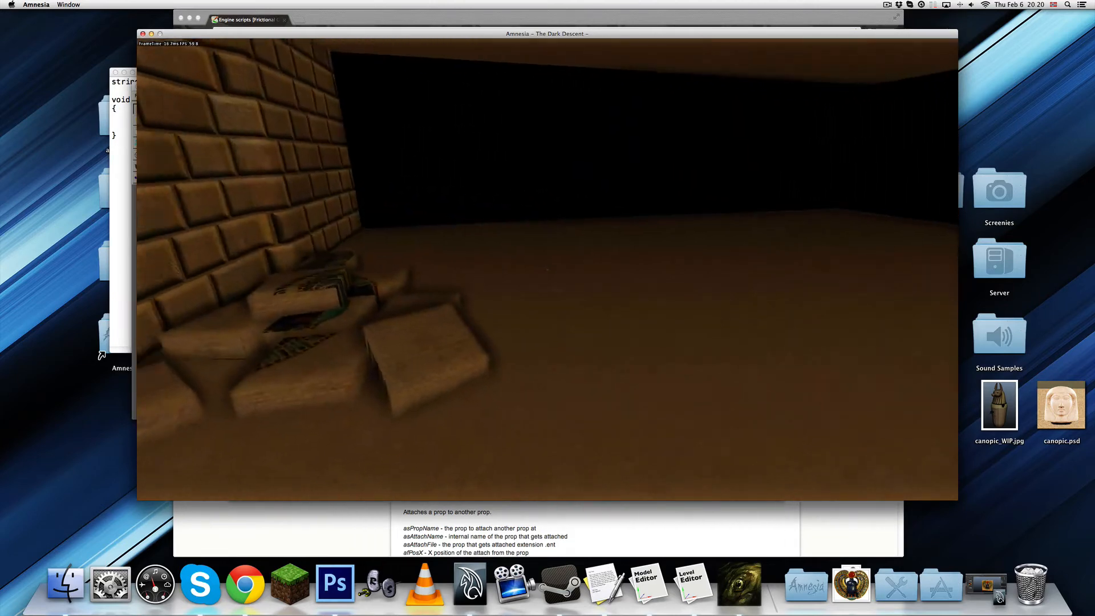
Grab and rotate fallen panels beside the wall to test how they handle.
{"action": "key", "text": "w"}
{"action": "left_click_drag", "start_coordinate": [562, 254], "coordinate": [558, 224]}
{"action": "key", "text": "r"}
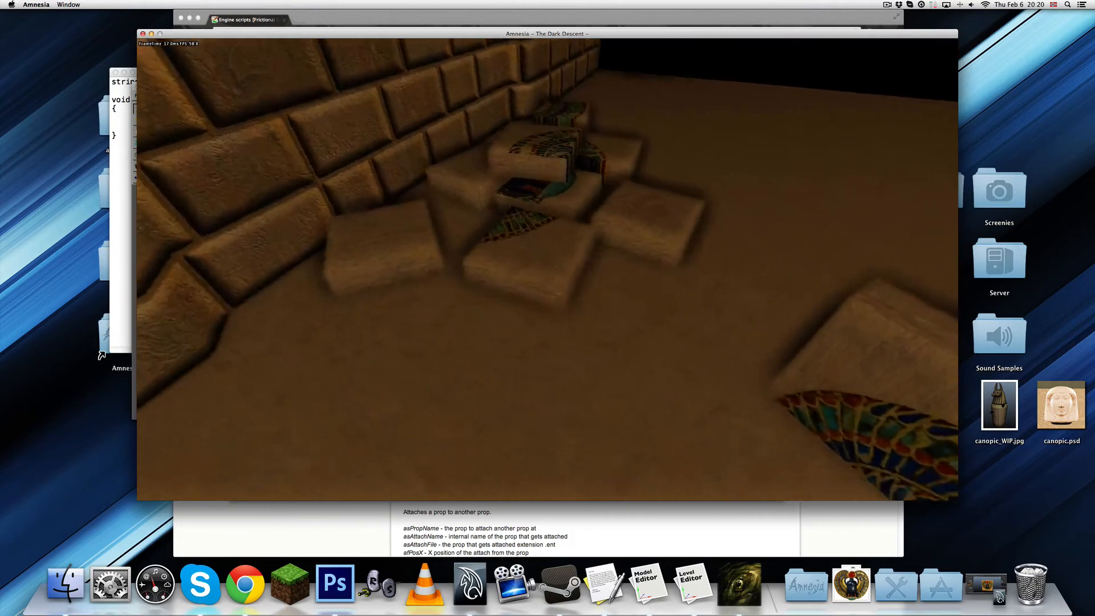
{"action": "key", "text": "w"}
{"action": "left_click_drag", "start_coordinate": [548, 269], "coordinate": [576, 274]}
{"action": "key", "text": "w"}
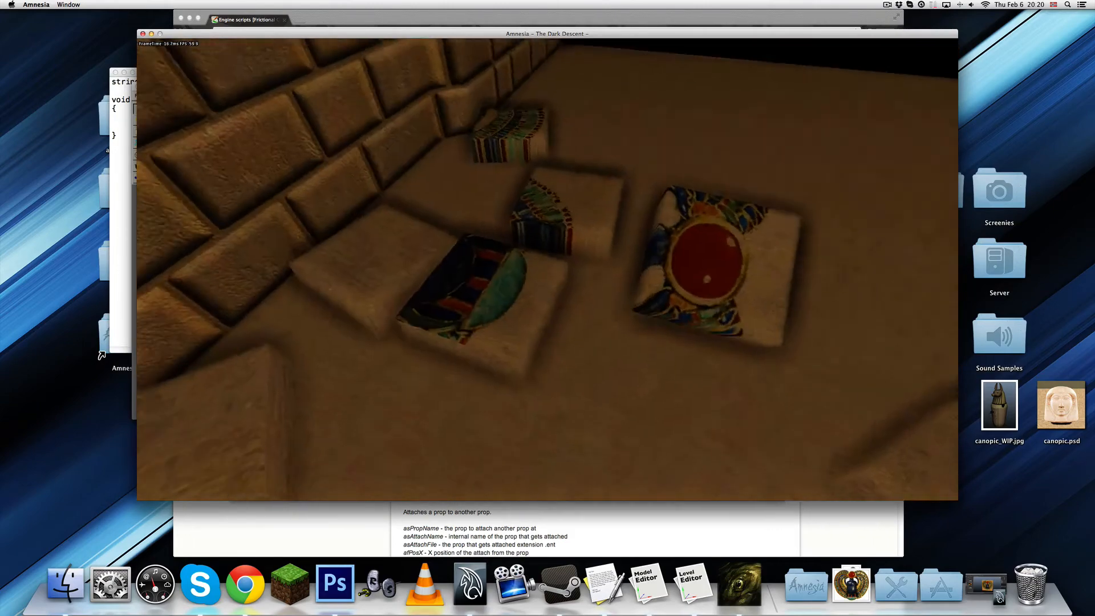
{"action": "left_click_drag", "start_coordinate": [513, 256], "coordinate": [536, 260]}
{"action": "key", "text": "a"}
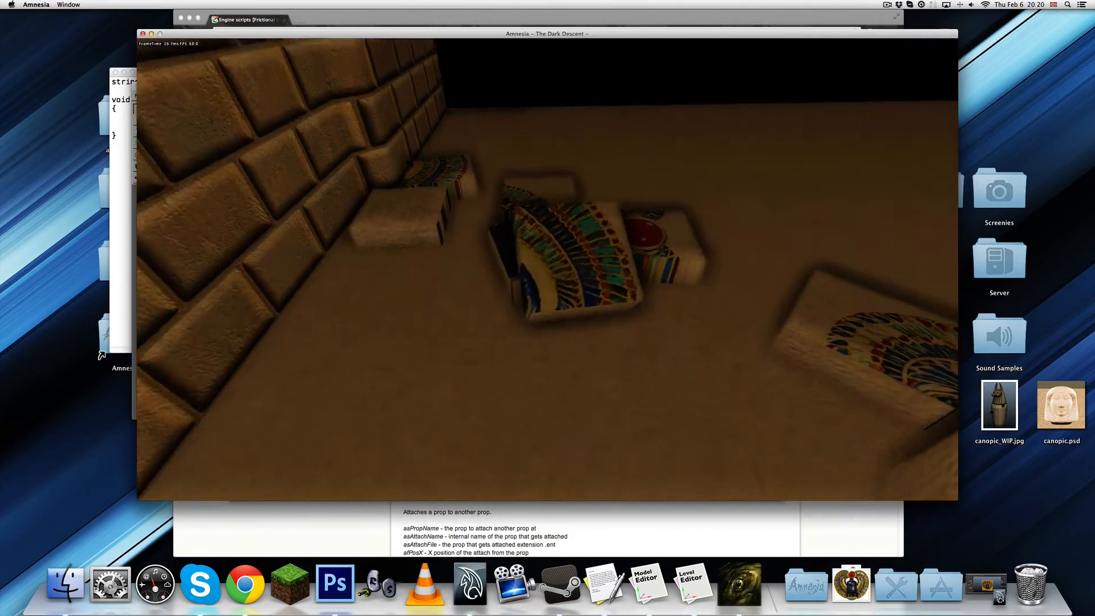
Lift scarab panels one at a time from the pile, turn them in the air, and drop them on the floor.
{"action": "key", "text": "w"}
{"action": "left_click_drag", "start_coordinate": [547, 269], "coordinate": [679, 211]}
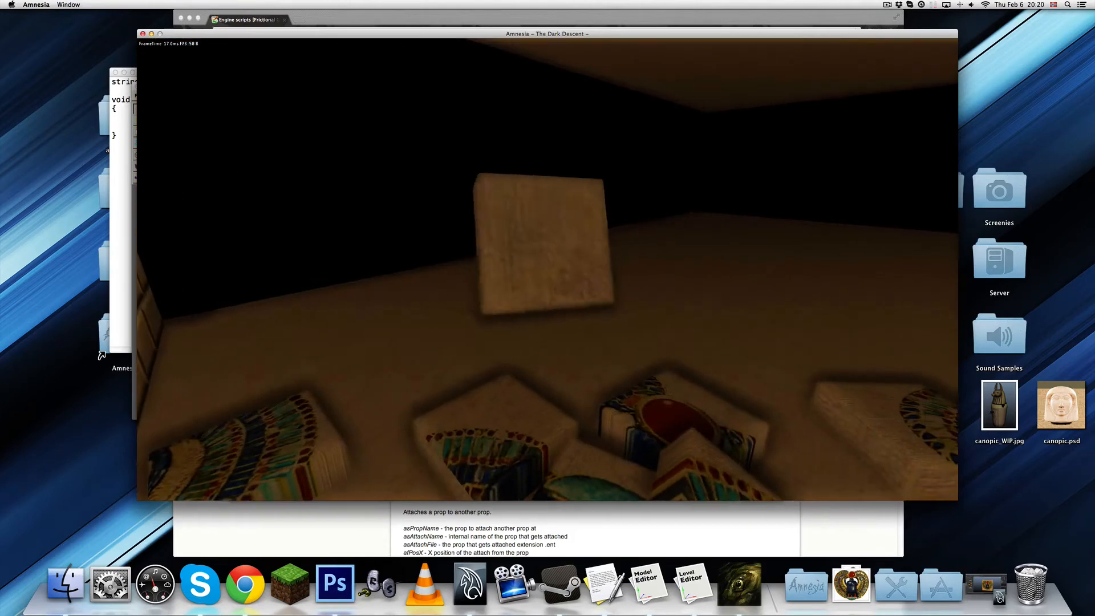
{"action": "left_click_drag", "start_coordinate": [547, 269], "coordinate": [544, 269]}
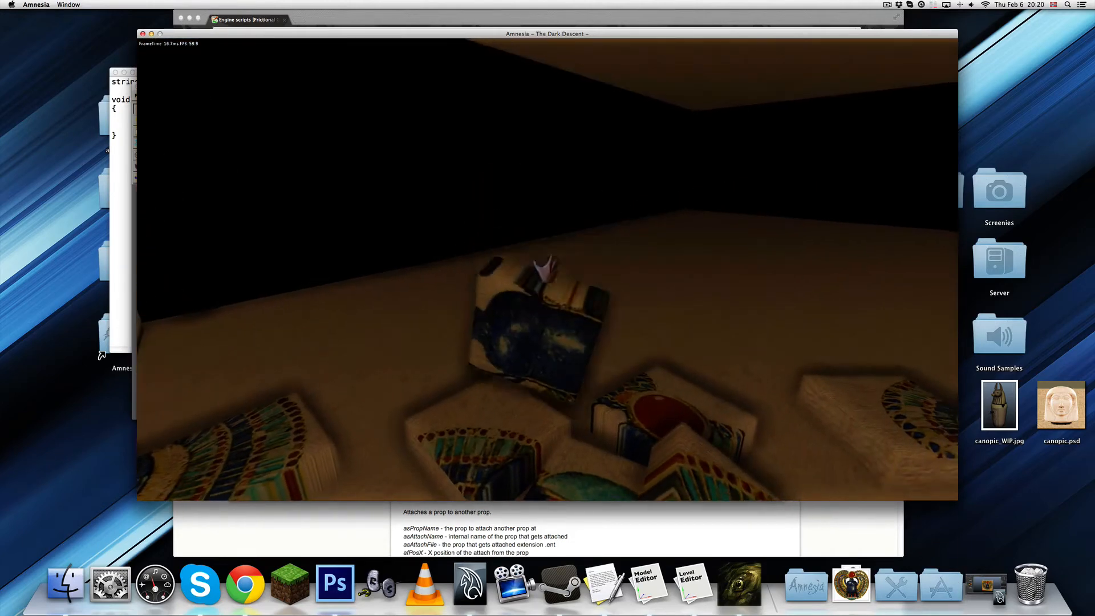
{"action": "key", "text": "s"}
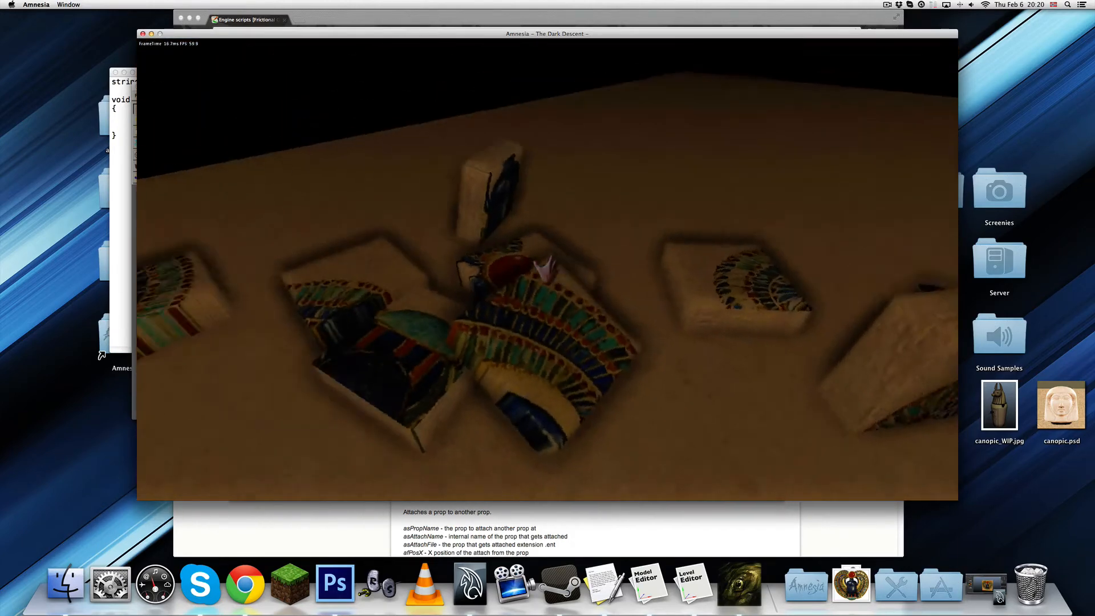
{"action": "key", "text": "d"}
{"action": "key", "text": "w"}
{"action": "left_click_drag", "start_coordinate": [548, 270], "coordinate": [521, 289]}
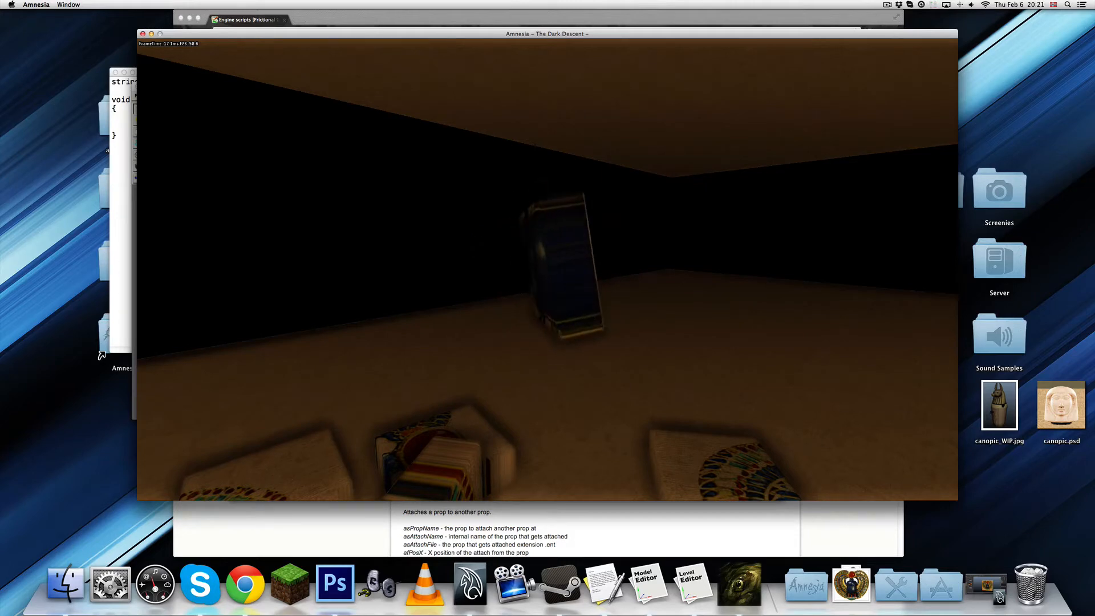
{"action": "left_click_drag", "start_coordinate": [548, 269], "coordinate": [468, 285]}
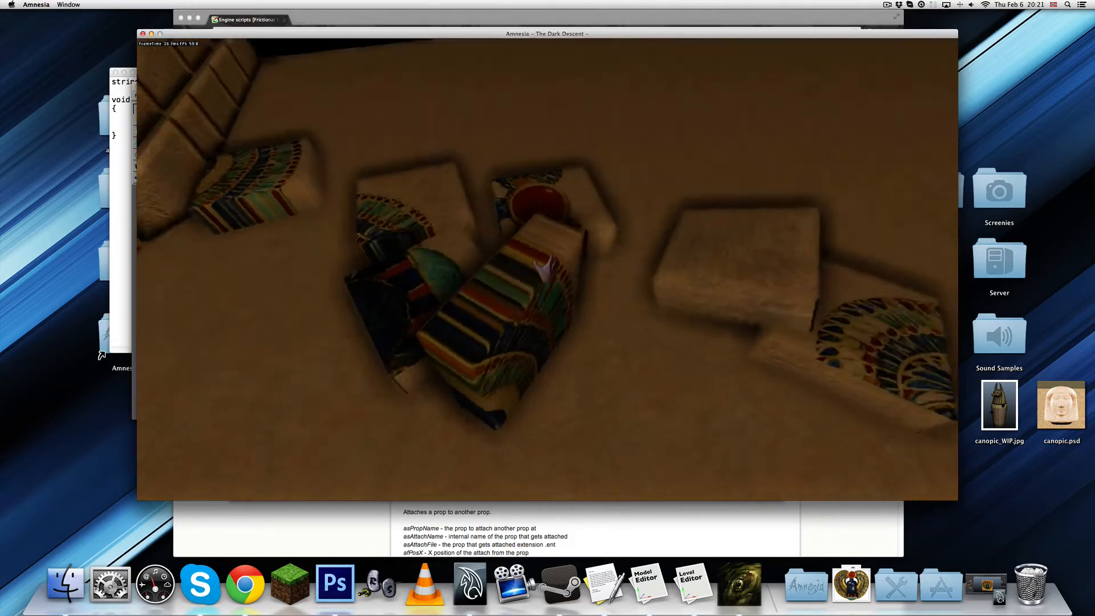
{"action": "left_click_drag", "start_coordinate": [548, 270], "coordinate": [537, 217]}
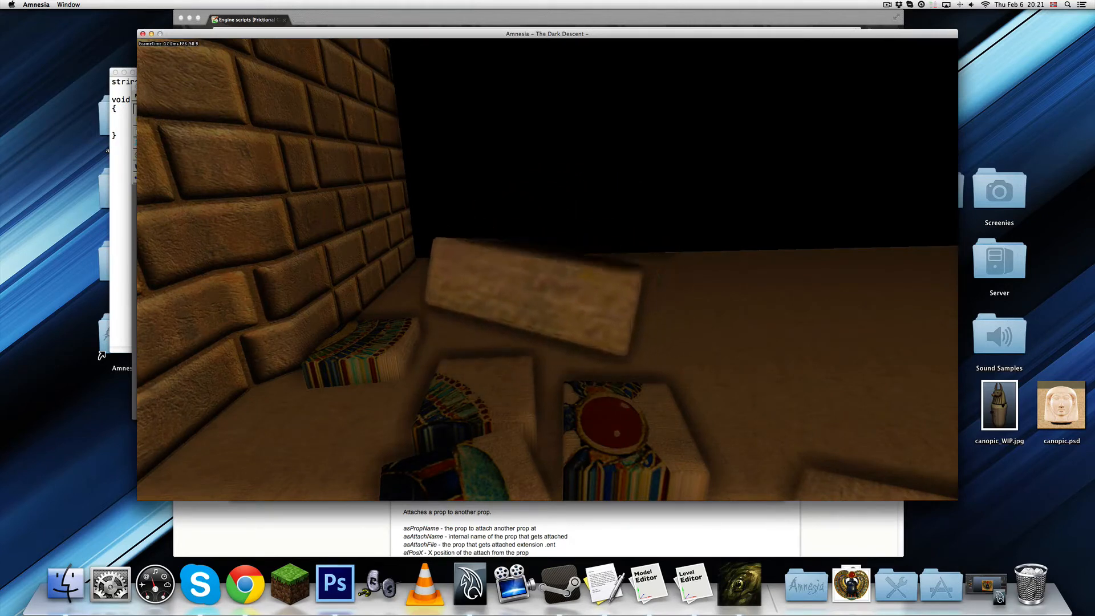
{"action": "left_click_drag", "start_coordinate": [547, 269], "coordinate": [434, 336]}
{"action": "key", "text": "s"}
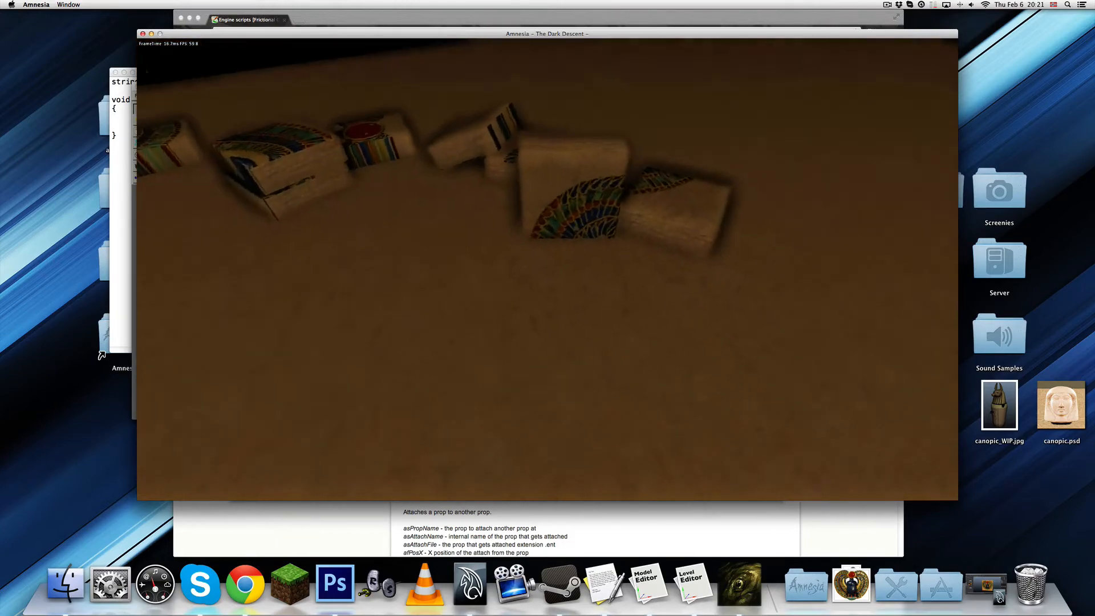
Walk back to the scattered panels, pick up further ones, and test throwing a held panel.
{"action": "key", "text": "w"}
{"action": "left_click_drag", "start_coordinate": [547, 269], "coordinate": [685, 476]}
{"action": "key", "text": "w"}
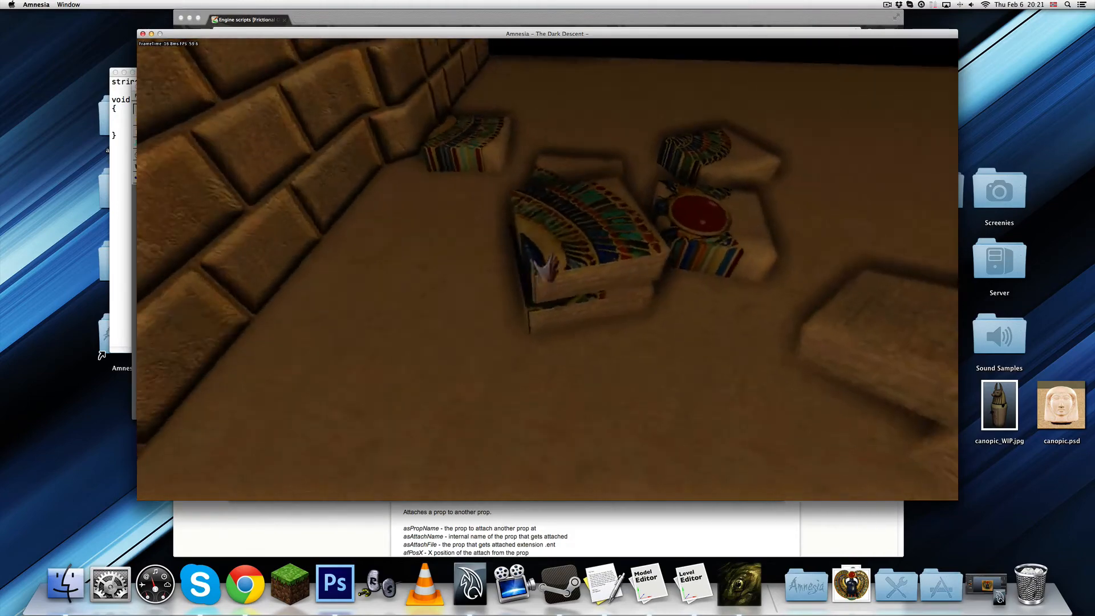
{"action": "left_click_drag", "start_coordinate": [546, 267], "coordinate": [730, 239]}
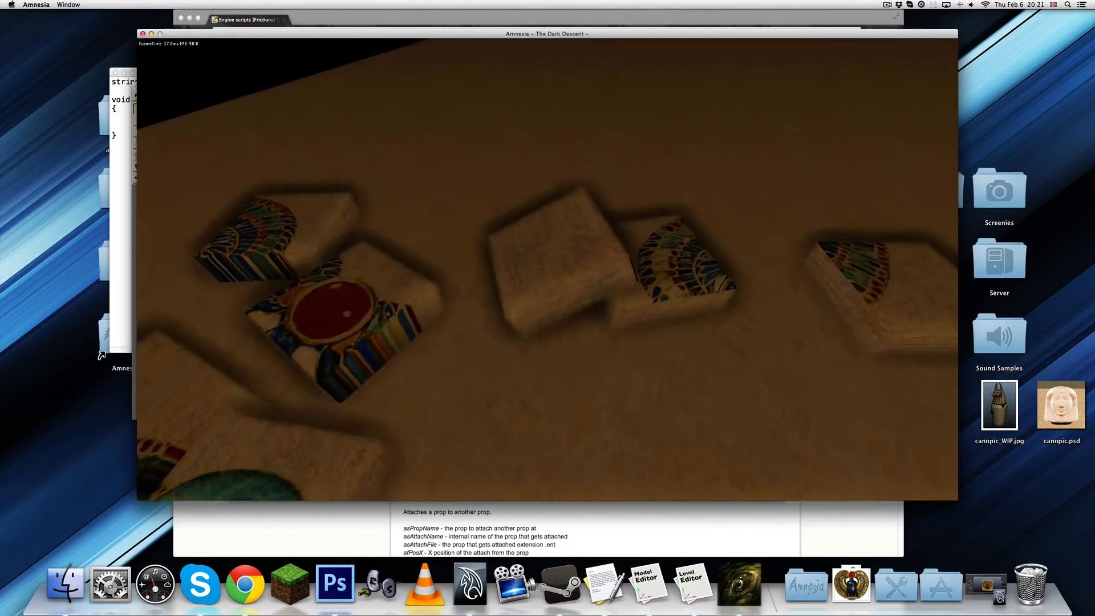
{"action": "left_click_drag", "start_coordinate": [547, 269], "coordinate": [627, 86]}
{"action": "right_click", "coordinate": [548, 269]}
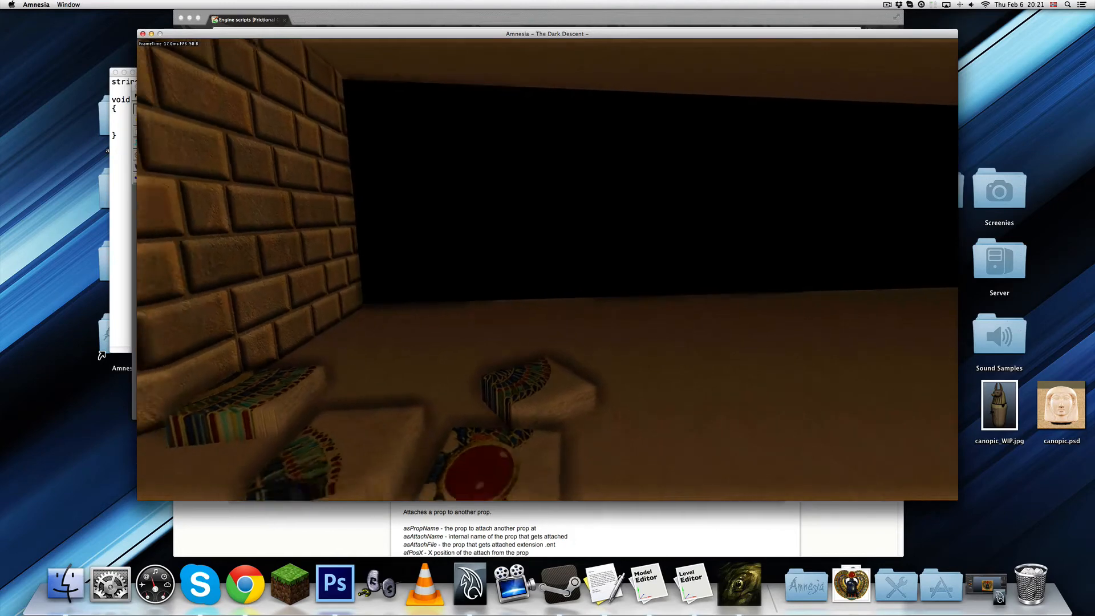
Exit the game test and quit the Model Editor to return to the test3 map.
{"action": "key", "text": "Escape"}
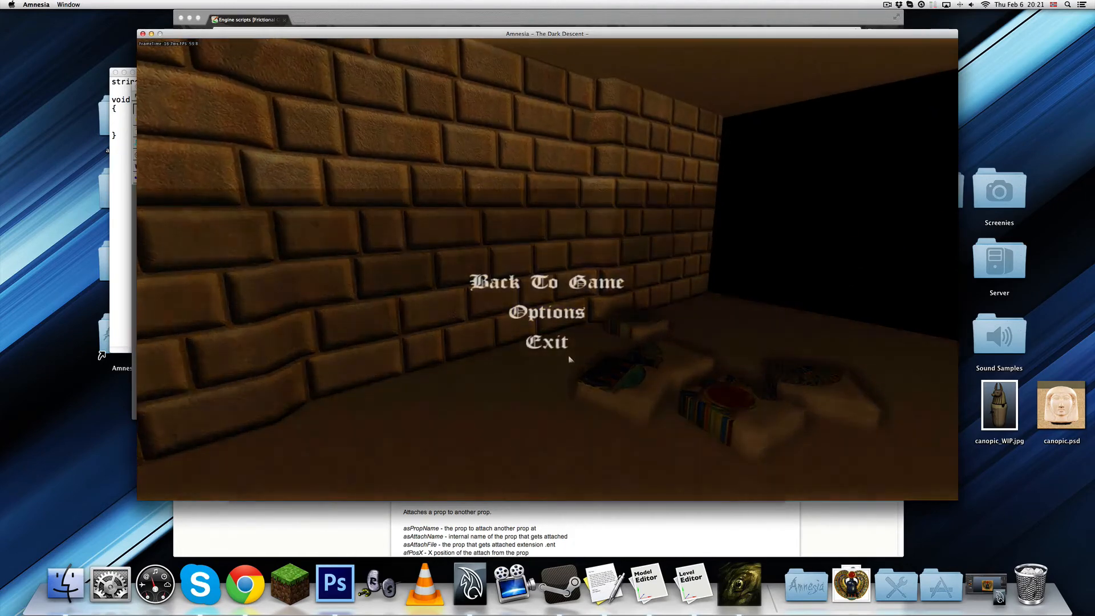
{"action": "left_click", "coordinate": [556, 346]}
{"action": "left_click", "coordinate": [526, 281]}
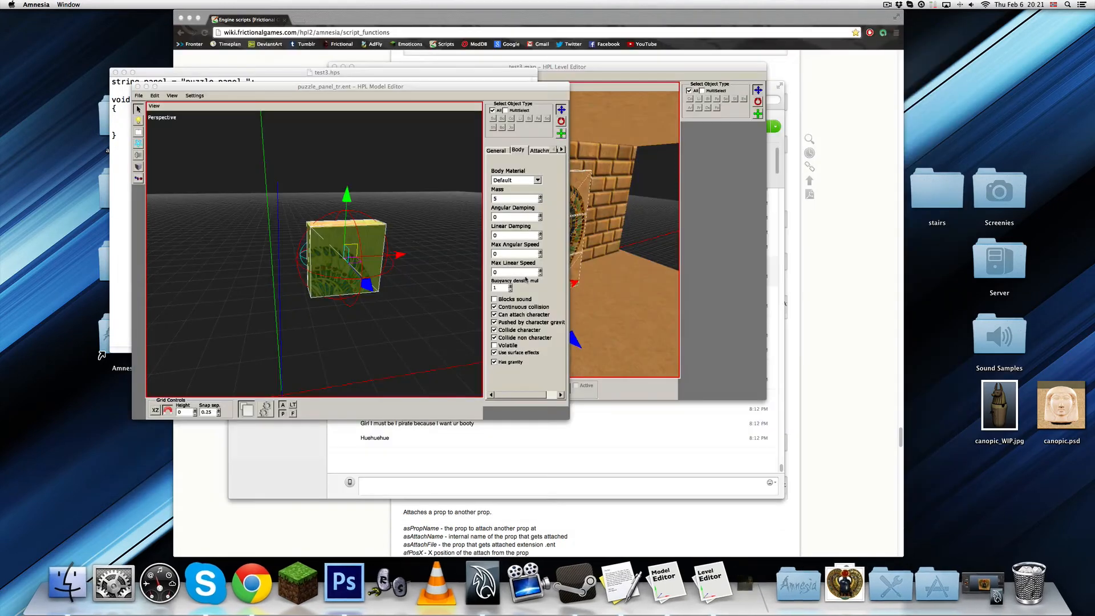
{"action": "left_click", "coordinate": [272, 168]}
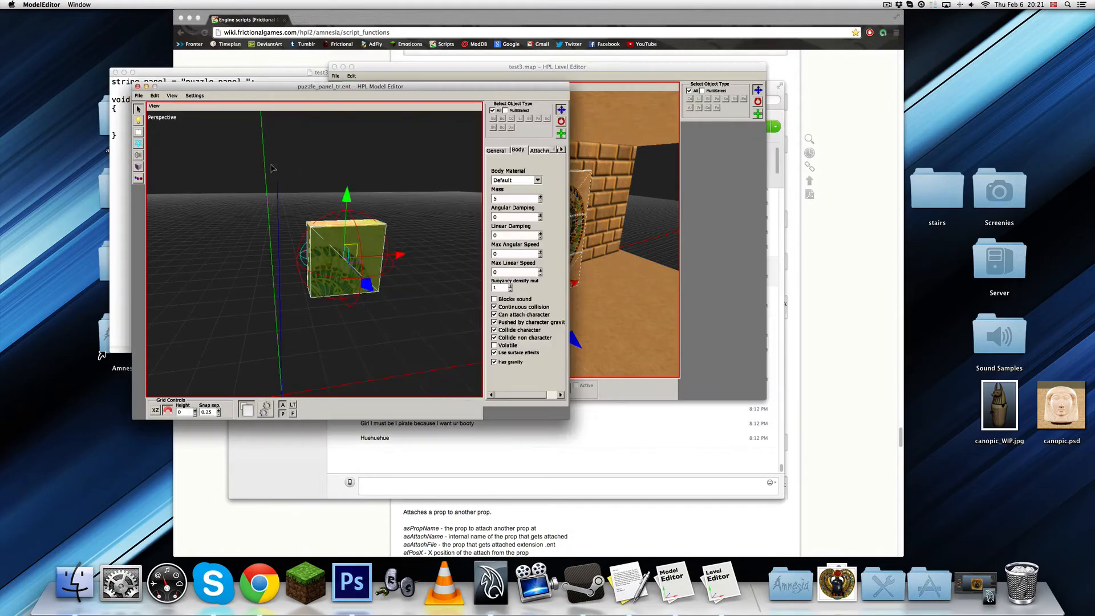
{"action": "left_click", "coordinate": [146, 97]}
{"action": "left_click", "coordinate": [161, 166]}
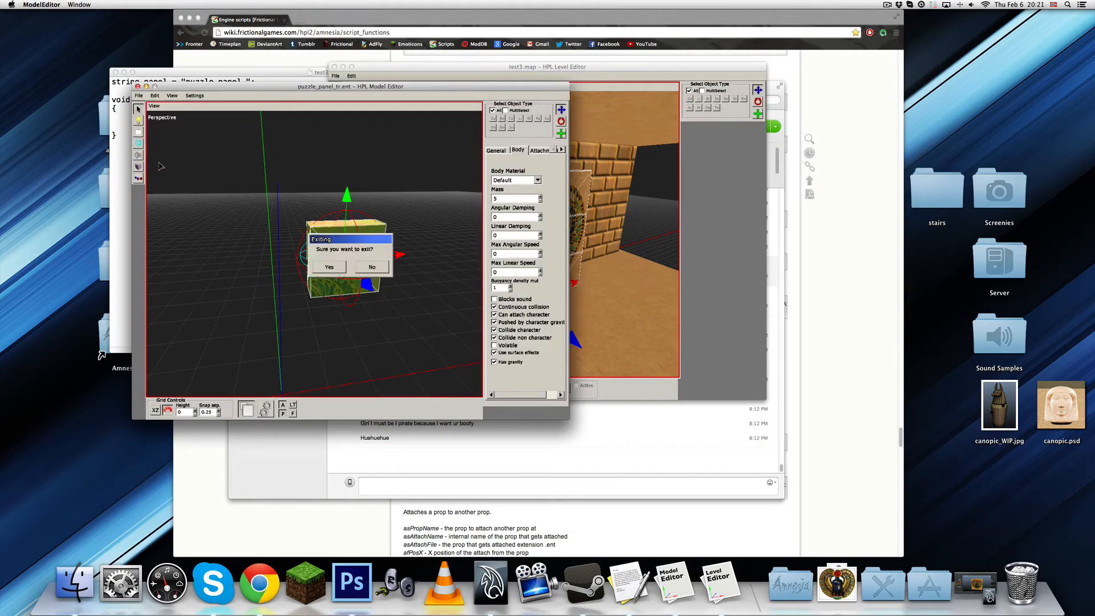
{"action": "left_click", "coordinate": [338, 269]}
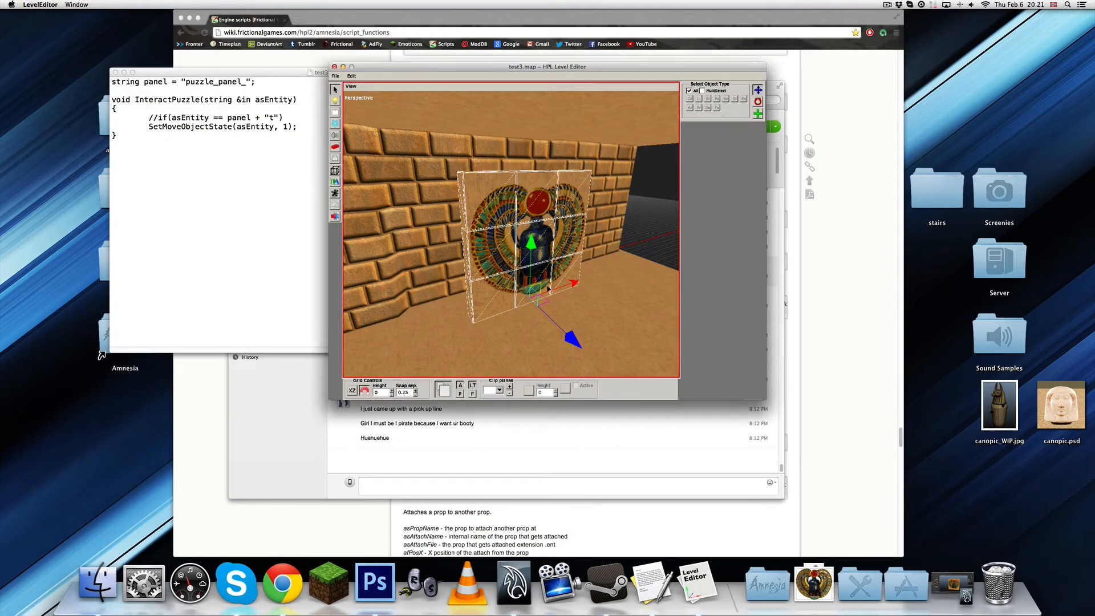
Move the nine selected puzzle panels together along the Z axis, farther from the brick wall, and select the middle panel.
{"action": "left_click_drag", "start_coordinate": [548, 286], "coordinate": [668, 316], "text": "alt"}
{"action": "middle_click_drag", "start_coordinate": [668, 316], "coordinate": [572, 274], "text": "alt"}
{"action": "left_click_drag", "start_coordinate": [572, 274], "coordinate": [626, 291]}
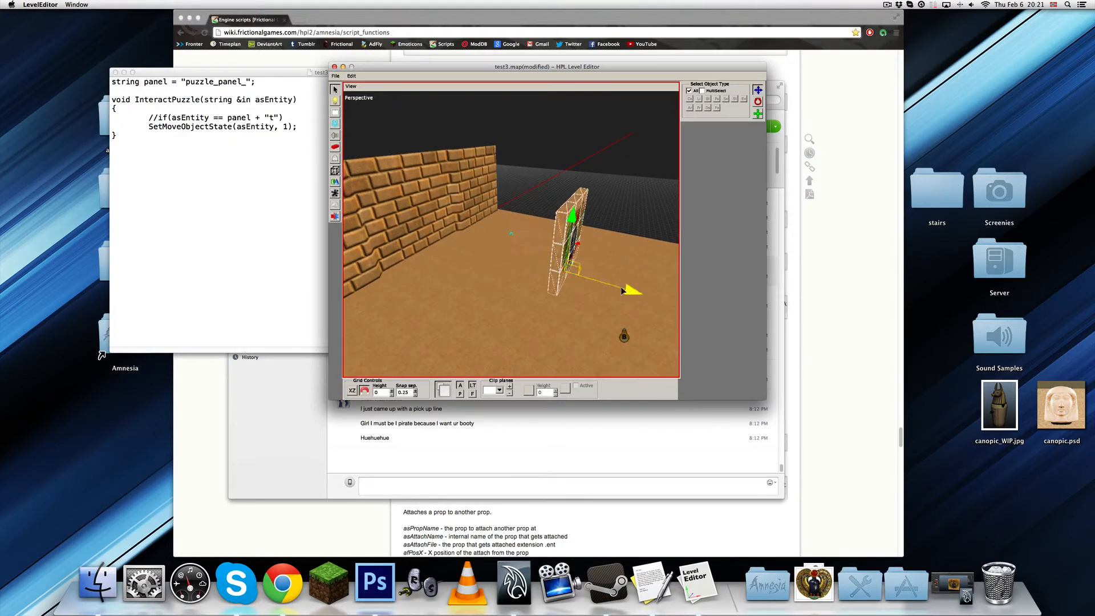
{"action": "left_click_drag", "start_coordinate": [509, 234], "coordinate": [520, 264], "text": "alt"}
{"action": "scroll", "coordinate": [506, 211], "scroll_direction": "down", "scroll_amount": 2}
{"action": "left_click", "coordinate": [507, 231]}
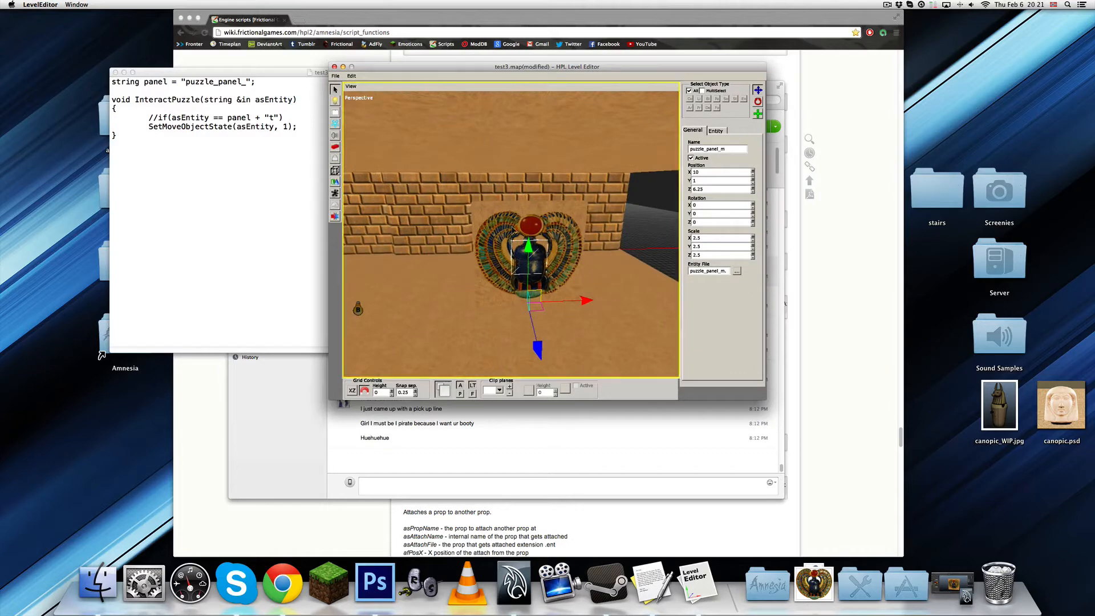
Create a Sticky area on the floor at the base of the brick wall's recess and select it.
{"action": "right_click_drag", "start_coordinate": [521, 256], "coordinate": [506, 162], "text": "alt"}
{"action": "left_click", "coordinate": [506, 153]}
{"action": "left_click_drag", "start_coordinate": [510, 227], "coordinate": [426, 217], "text": "alt"}
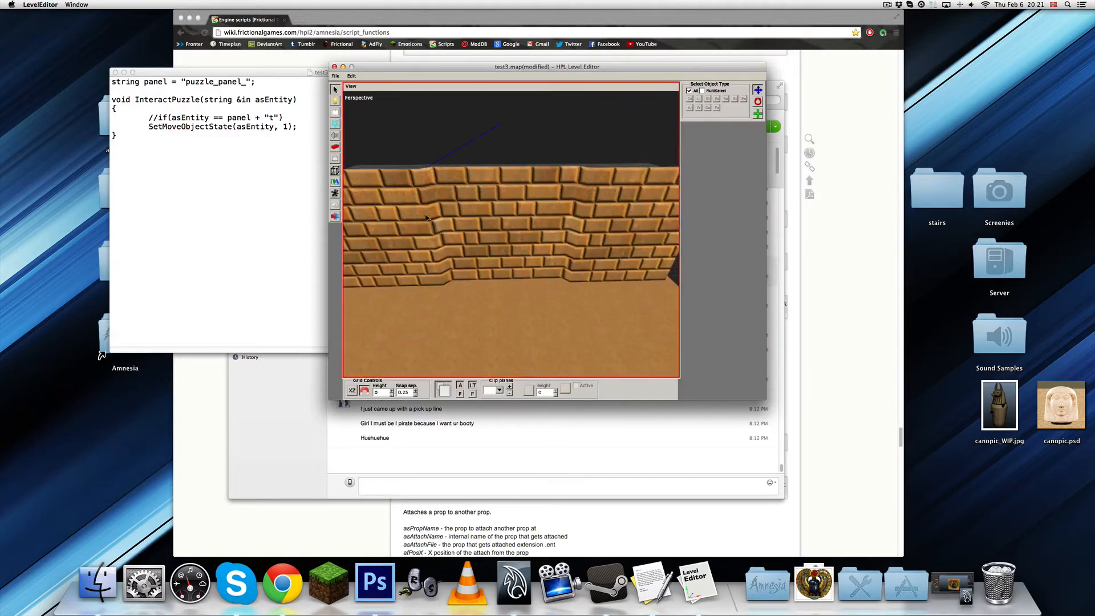
{"action": "left_click", "coordinate": [335, 170]}
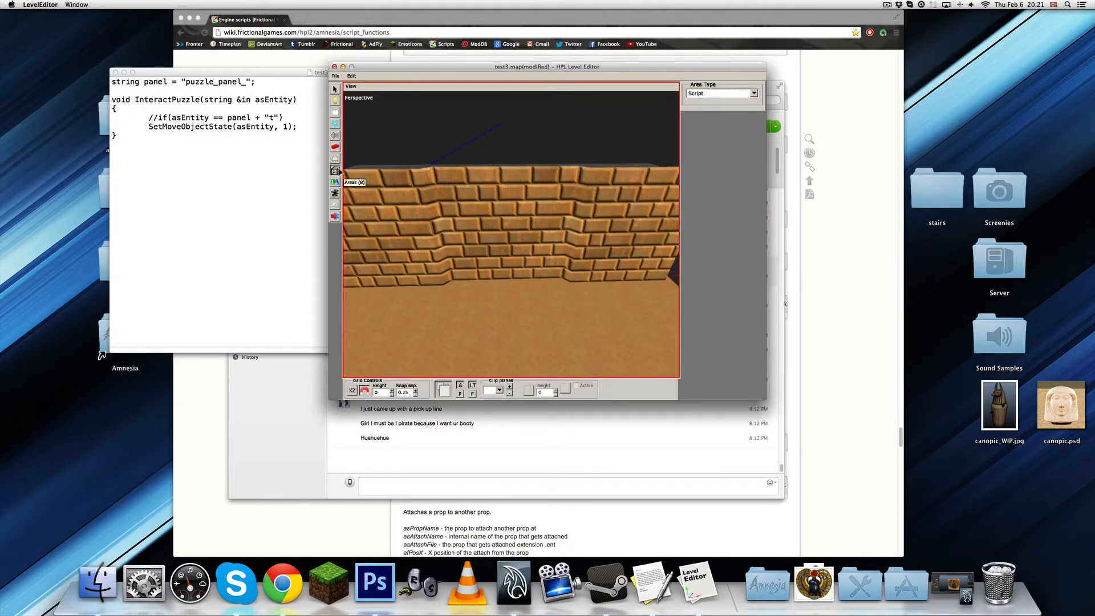
{"action": "left_click", "coordinate": [729, 94]}
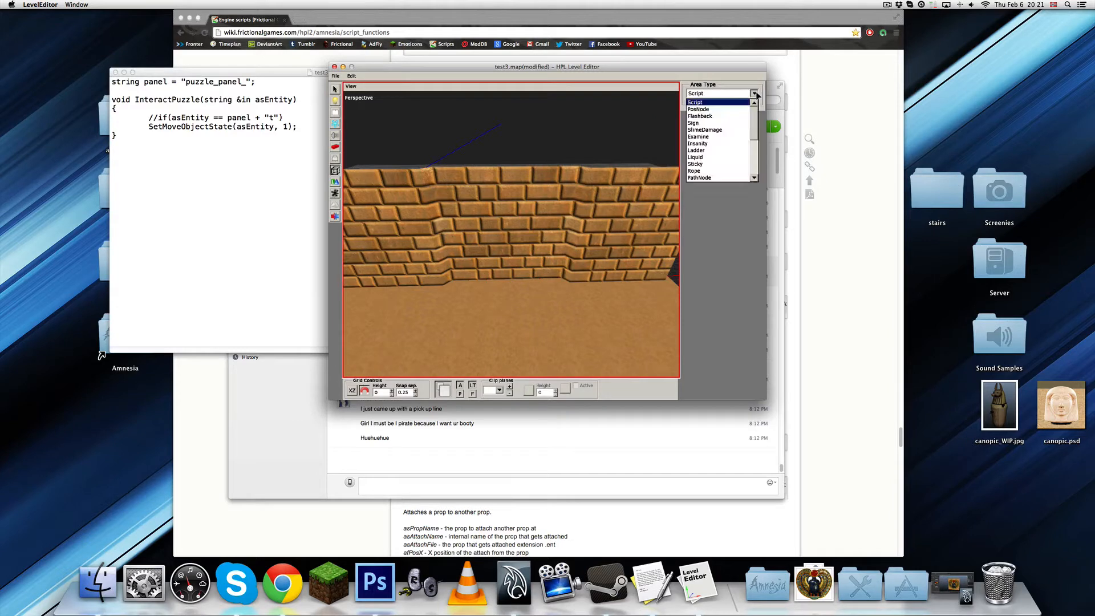
{"action": "left_click", "coordinate": [705, 166]}
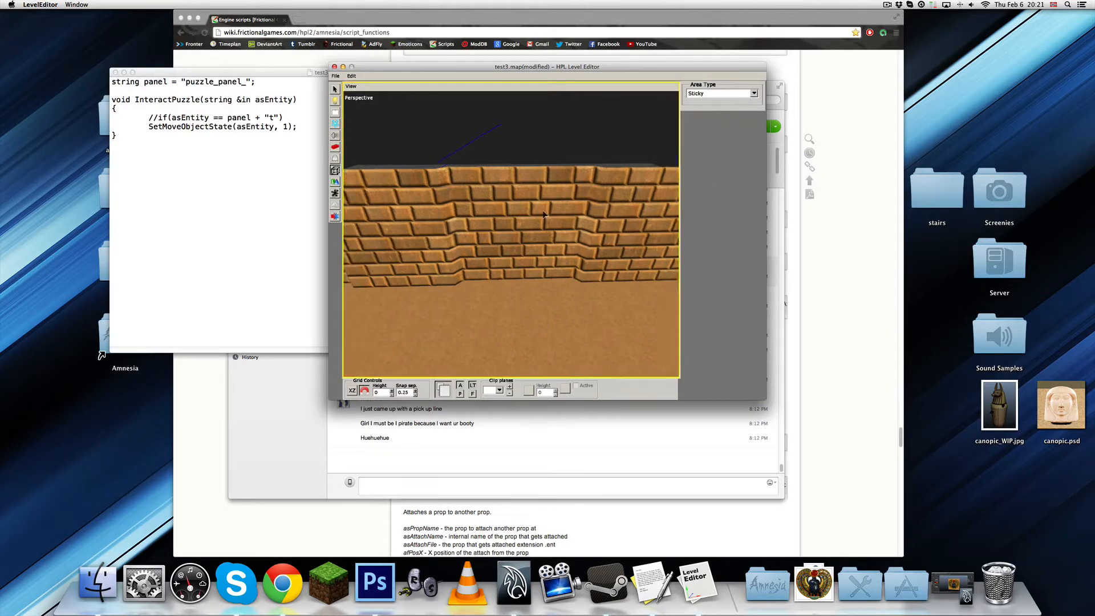
{"action": "scroll", "coordinate": [549, 225], "scroll_direction": "up", "scroll_amount": 2}
{"action": "middle_click_drag", "start_coordinate": [541, 284], "coordinate": [511, 313], "text": "alt"}
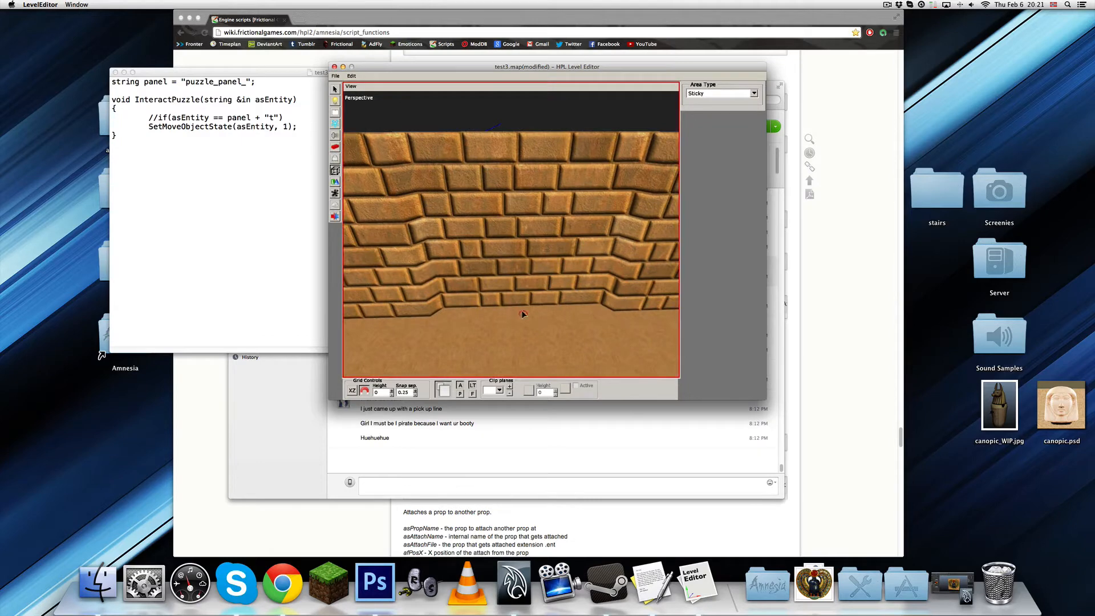
{"action": "left_click", "coordinate": [523, 313]}
{"action": "key", "text": "1"}
{"action": "left_click", "coordinate": [523, 314]}
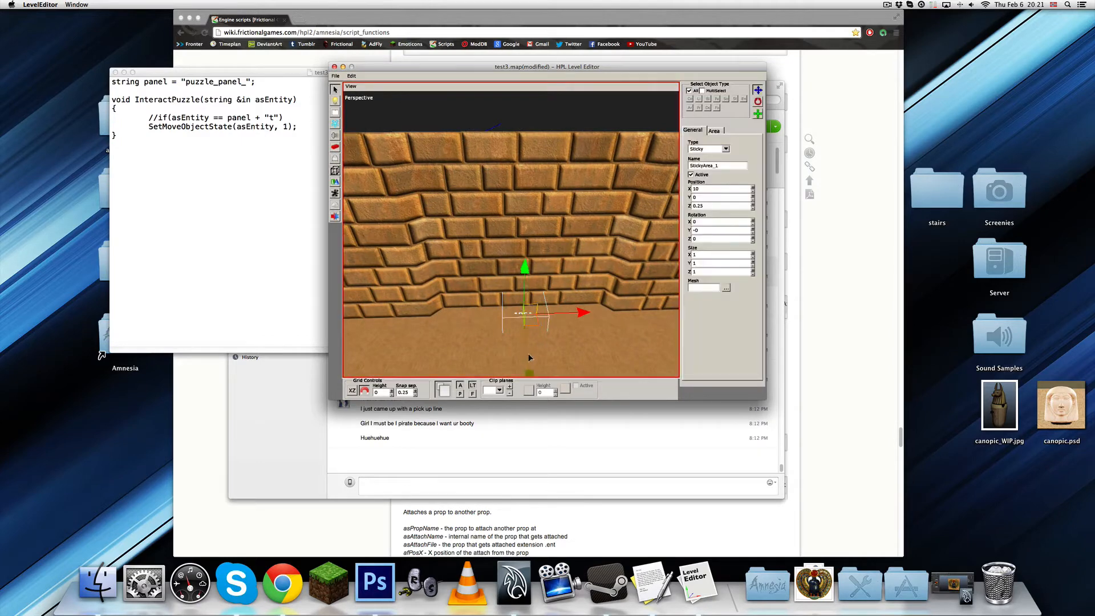
Raise the sticky area to Y 1 with Z at 0, so it sits against the brick wall.
{"action": "left_click_drag", "start_coordinate": [526, 261], "coordinate": [524, 225]}
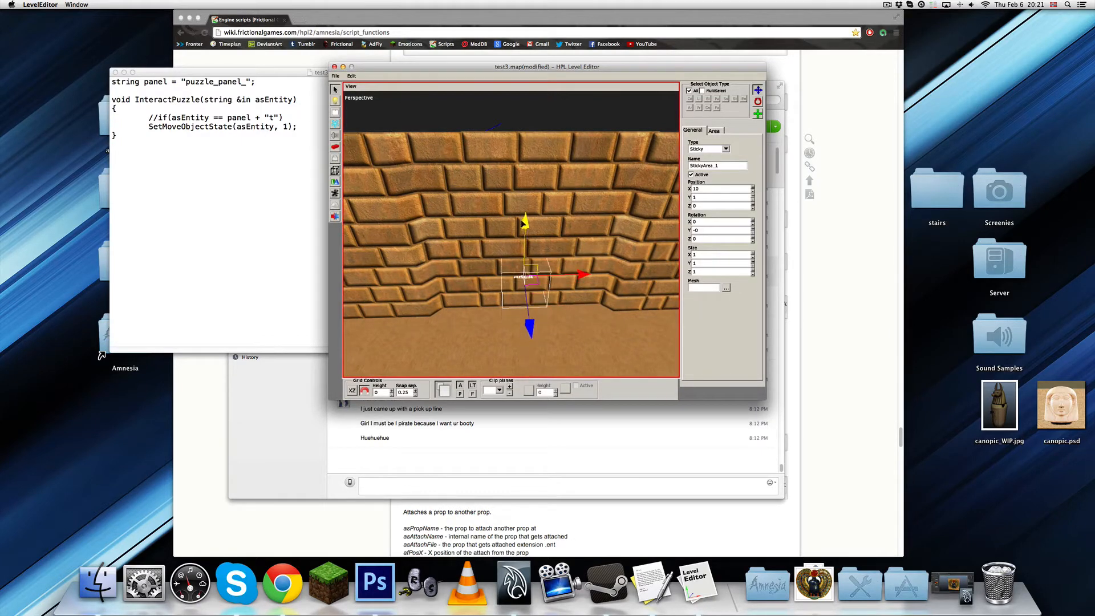
{"action": "scroll", "coordinate": [531, 257], "scroll_direction": "up", "scroll_amount": 3}
{"action": "middle_click_drag", "start_coordinate": [551, 320], "coordinate": [542, 266], "text": "alt"}
{"action": "left_click_drag", "start_coordinate": [543, 266], "coordinate": [518, 265], "text": "alt"}
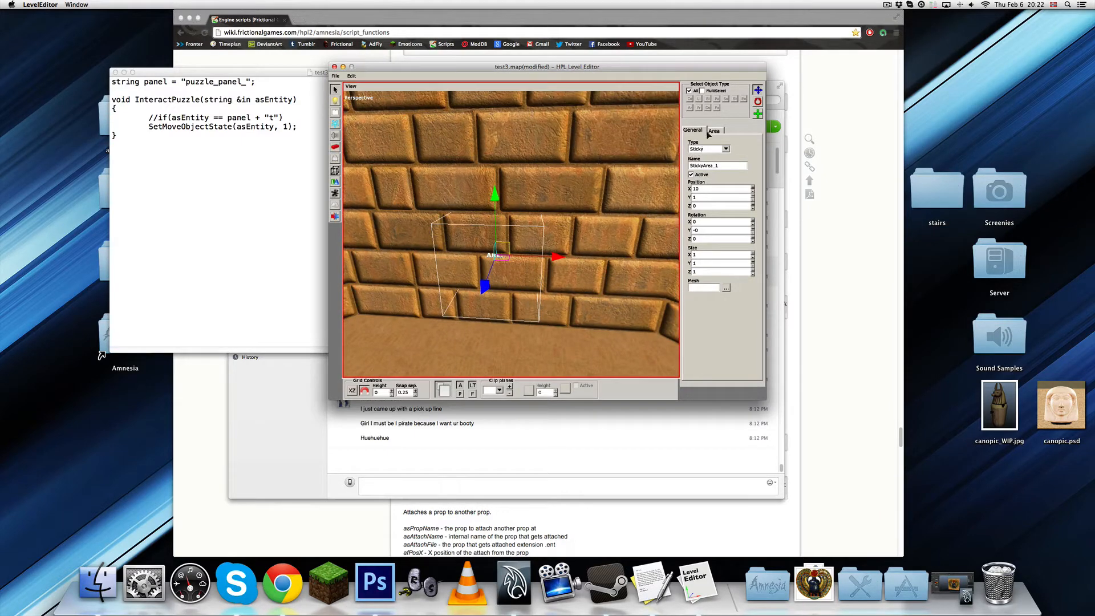
Examine the sticky area's attachment settings, including PoseTime and AttachableBodyName.
{"action": "double_click", "coordinate": [726, 164]}
{"action": "left_click", "coordinate": [727, 165]}
{"action": "left_click", "coordinate": [714, 132]}
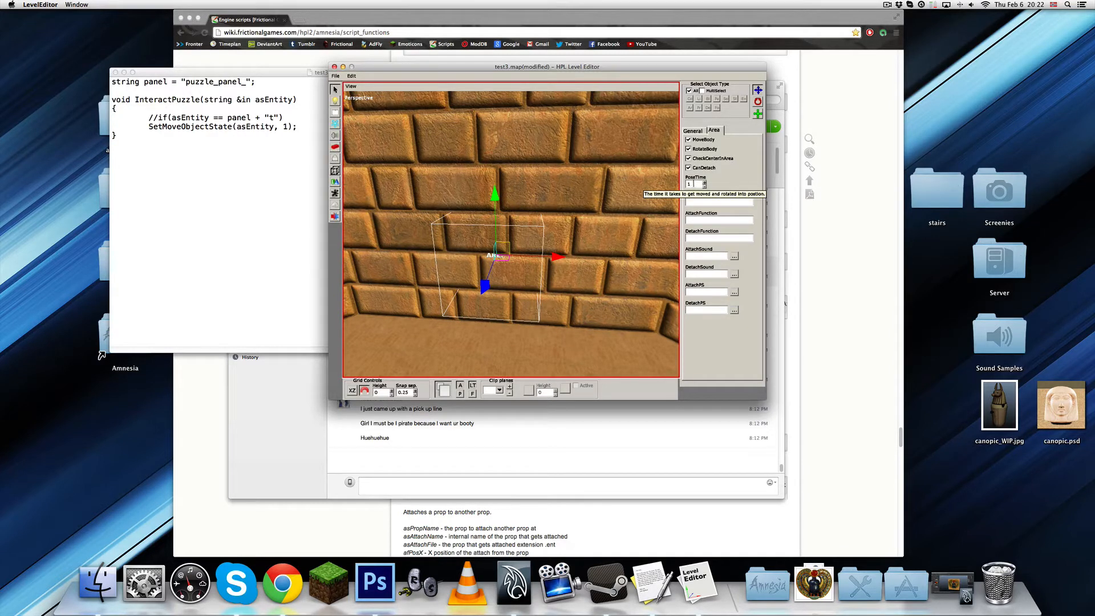
{"action": "left_click", "coordinate": [715, 201]}
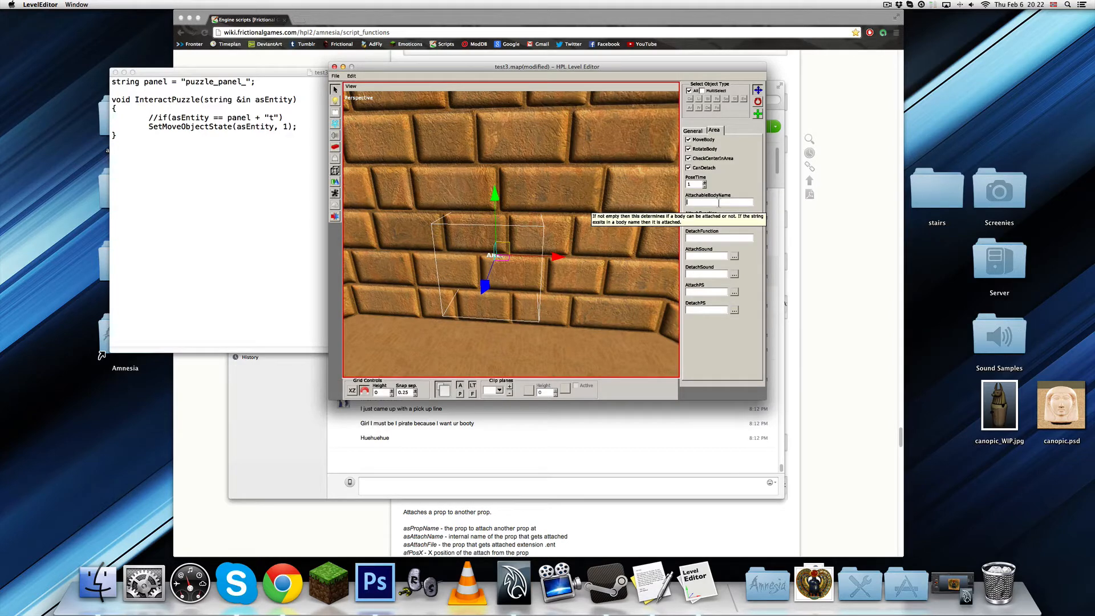
{"action": "left_click", "coordinate": [719, 202]}
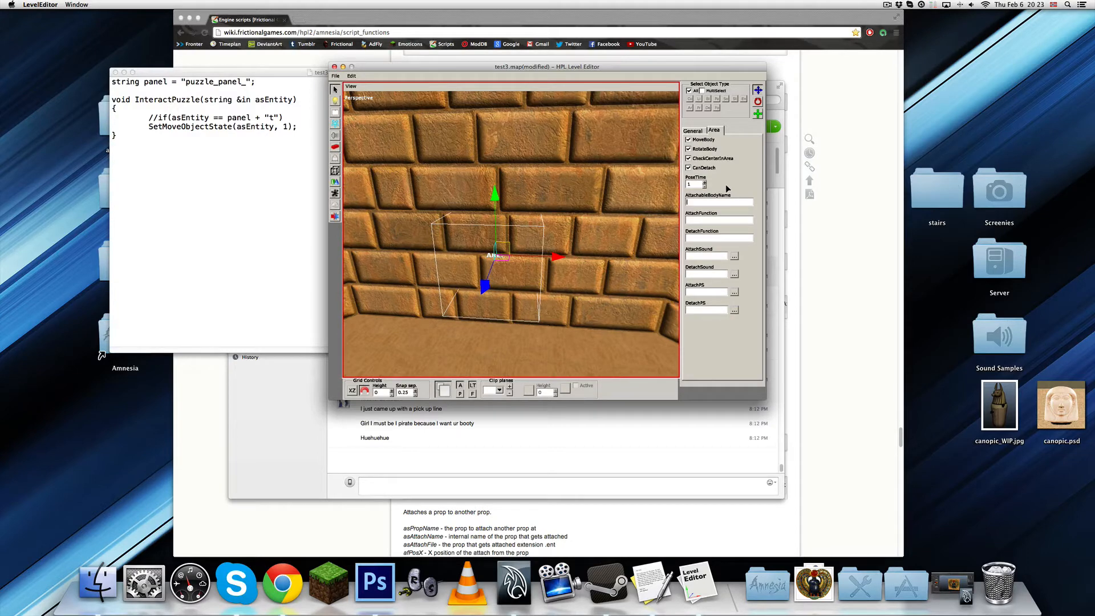
Set the sticky area's AttachableBodyName to puzzle_panel_b, the name of the bottom middle panel, and save the map.
{"action": "scroll", "coordinate": [558, 275], "scroll_direction": "down", "scroll_amount": 4}
{"action": "left_click_drag", "start_coordinate": [560, 277], "coordinate": [588, 289], "text": "alt"}
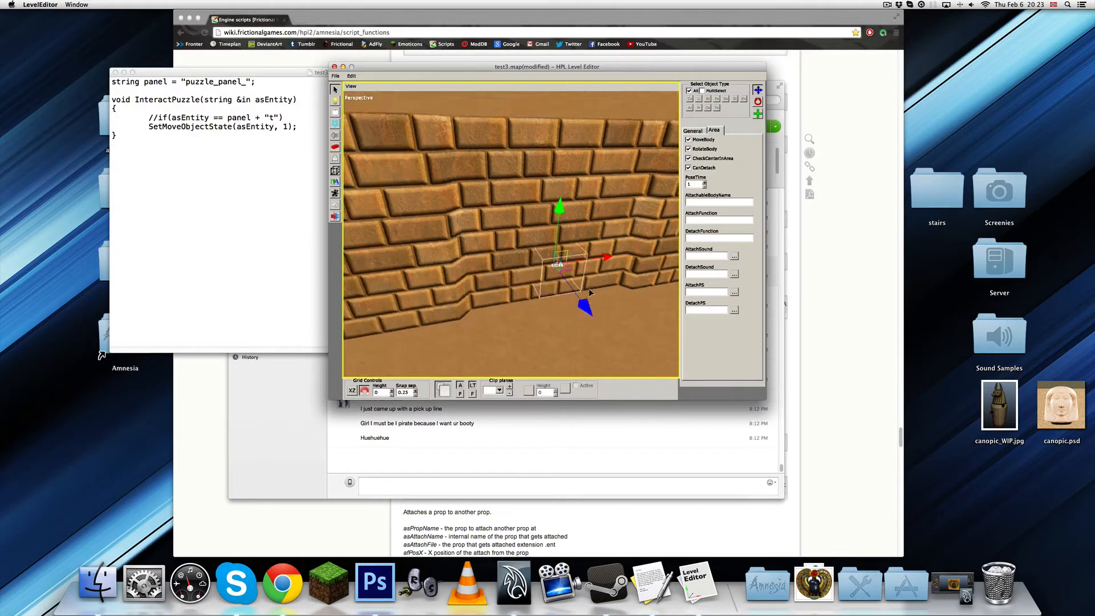
{"action": "scroll", "coordinate": [590, 292], "scroll_direction": "down", "scroll_amount": 4}
{"action": "left_click_drag", "start_coordinate": [531, 265], "coordinate": [457, 286], "text": "alt"}
{"action": "left_click", "coordinate": [587, 295]}
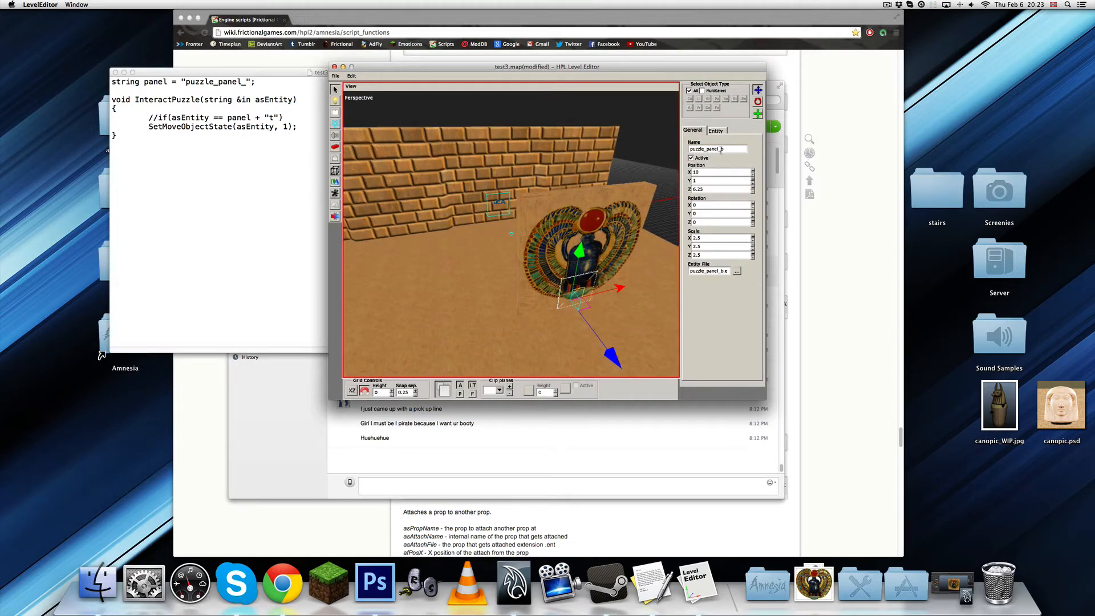
{"action": "middle_click_drag", "start_coordinate": [512, 228], "coordinate": [544, 282], "text": "alt"}
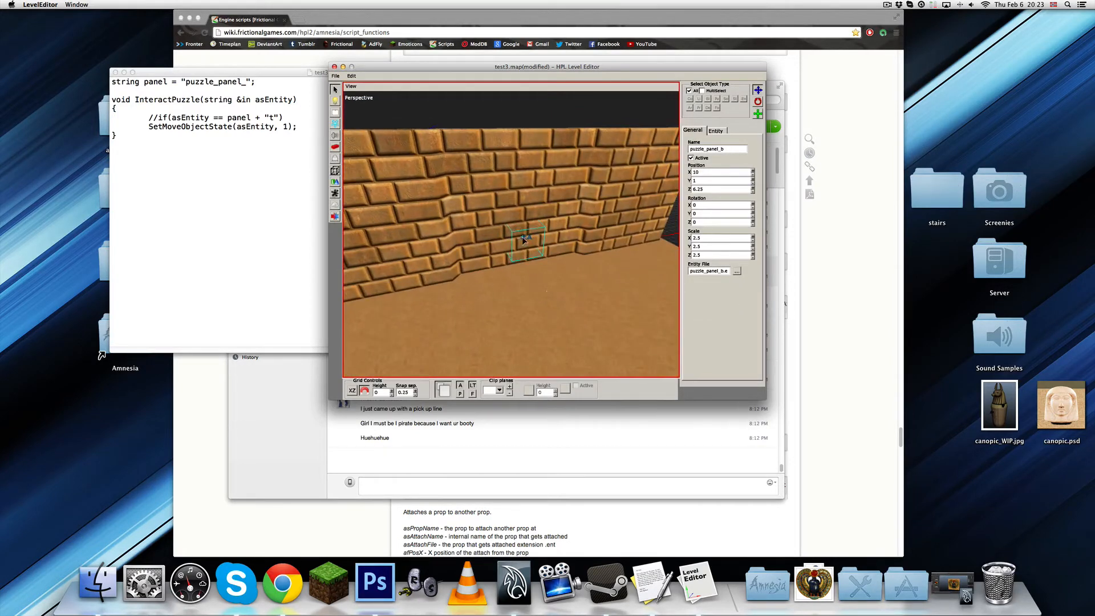
{"action": "left_click", "coordinate": [524, 239]}
{"action": "left_click", "coordinate": [714, 131]}
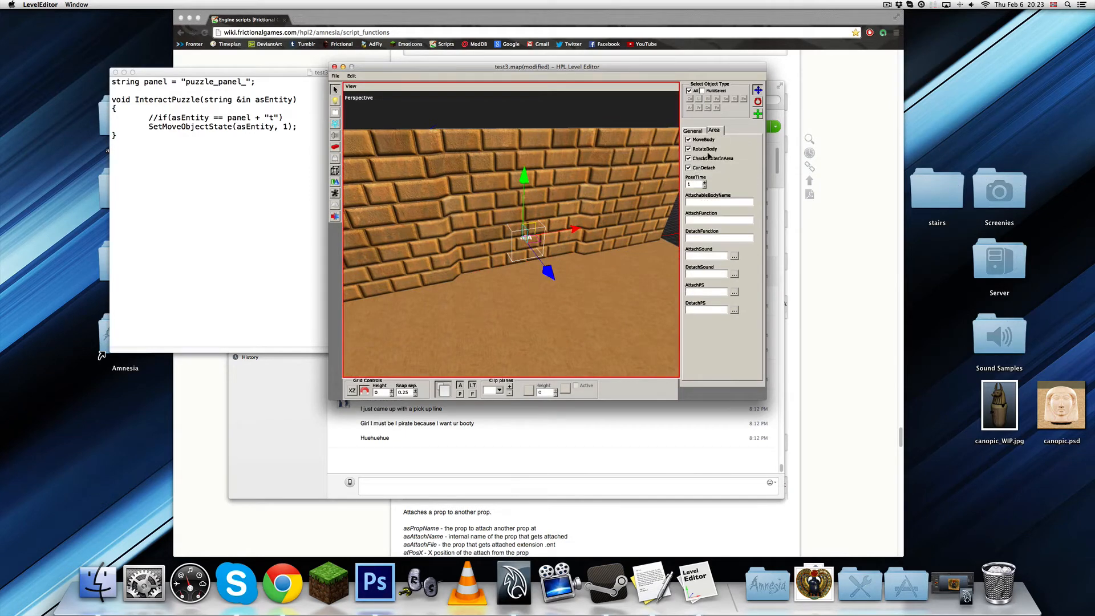
{"action": "mouse_move", "coordinate": [709, 201]}
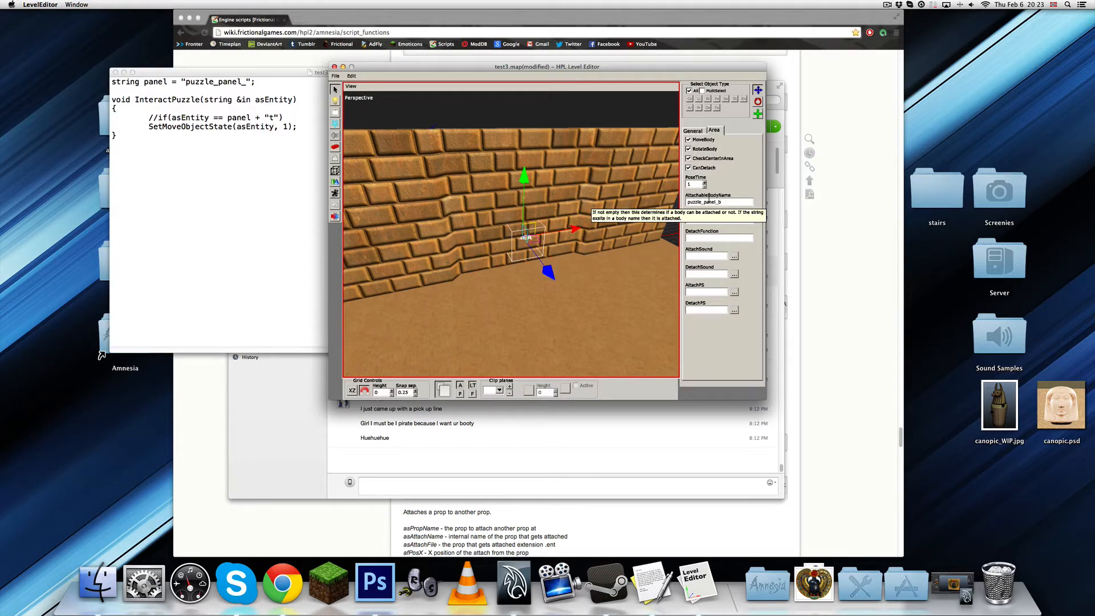
{"action": "key", "text": "super+s"}
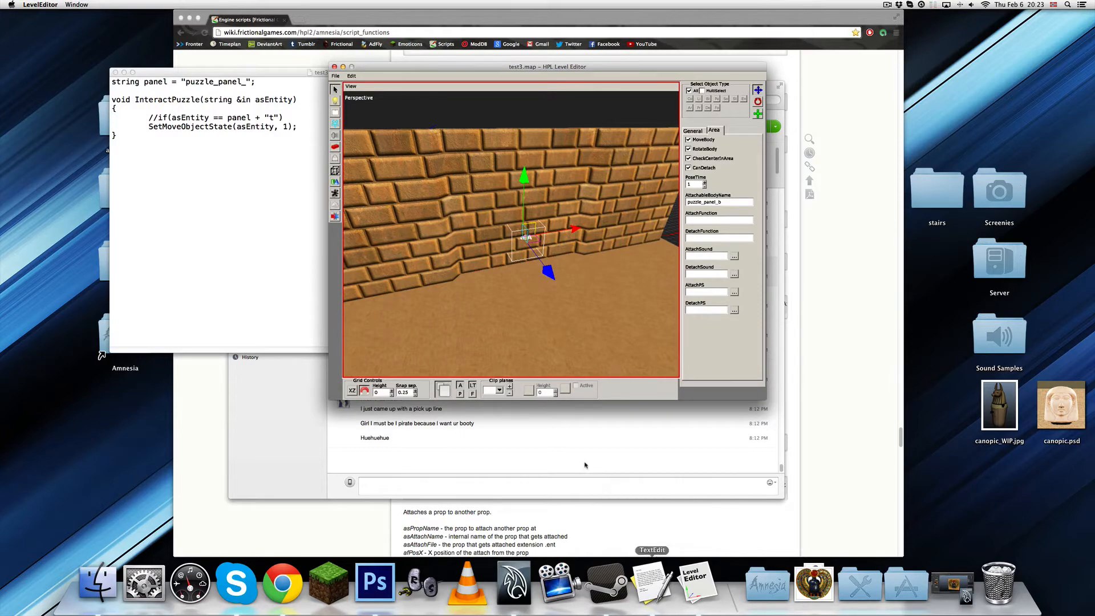
Launch Amnesia and start the custom story containing the test map.
{"action": "key", "text": "F4"}
{"action": "left_click", "coordinate": [641, 481]}
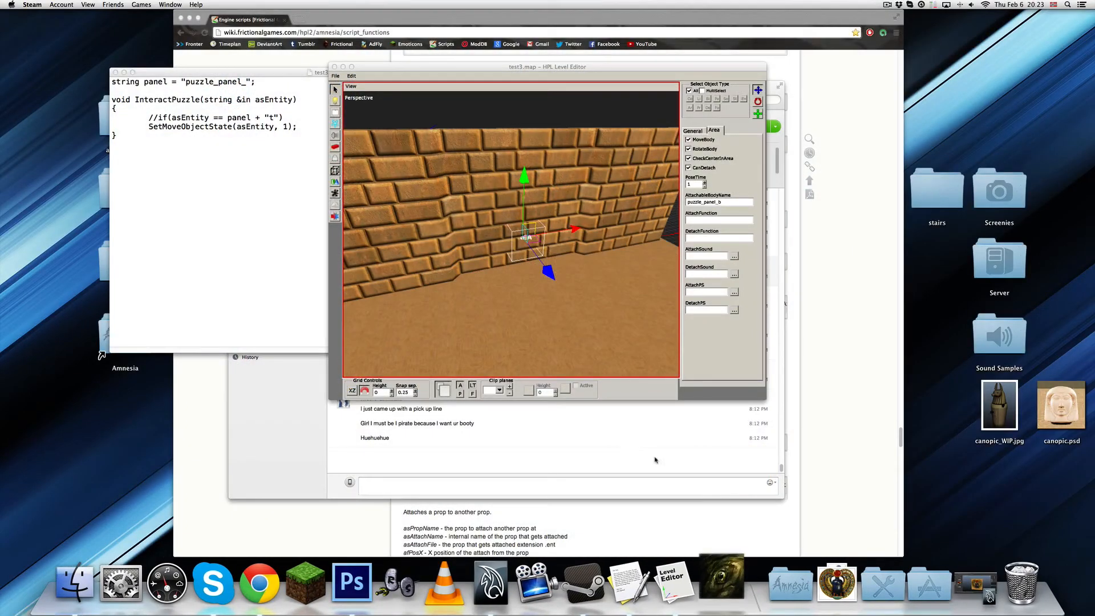
{"action": "left_click", "coordinate": [631, 428]}
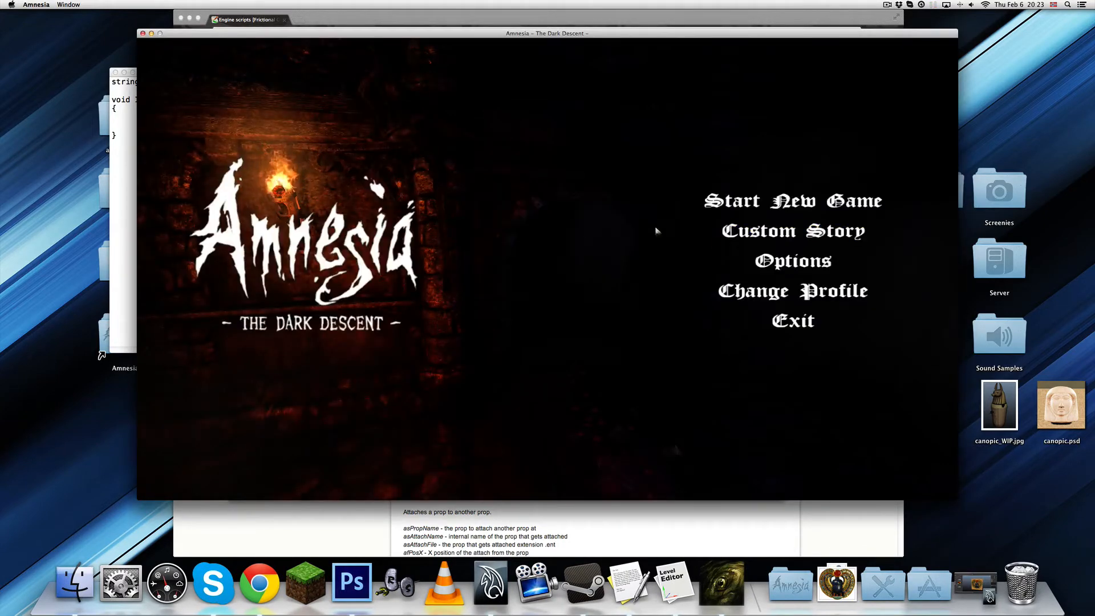
{"action": "left_click", "coordinate": [749, 233]}
{"action": "double_click", "coordinate": [457, 227]}
{"action": "left_click", "coordinate": [654, 261]}
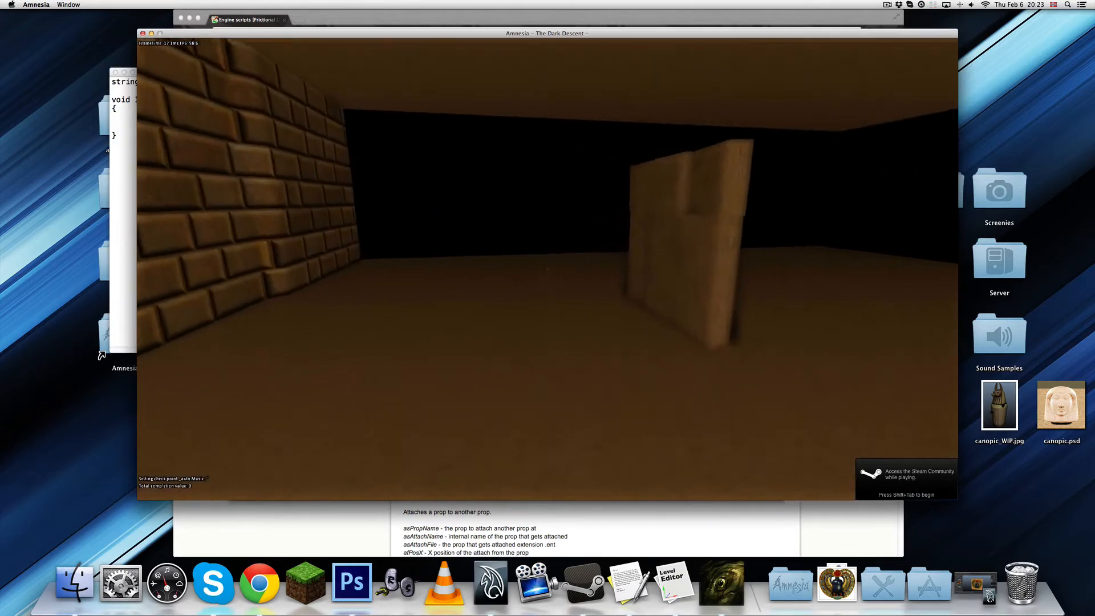
Grab the bottom middle panel from the scarab and carry it to the sticky area on the wall.
{"action": "key", "text": "w"}
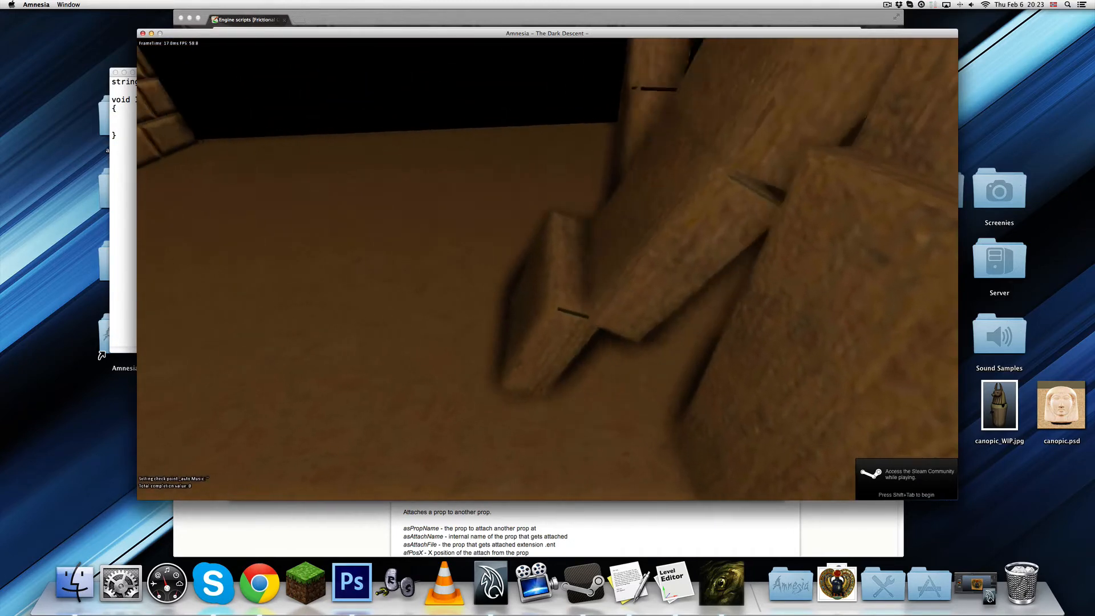
{"action": "left_click_drag", "start_coordinate": [548, 269], "coordinate": [548, 269]}
{"action": "key", "text": "w"}
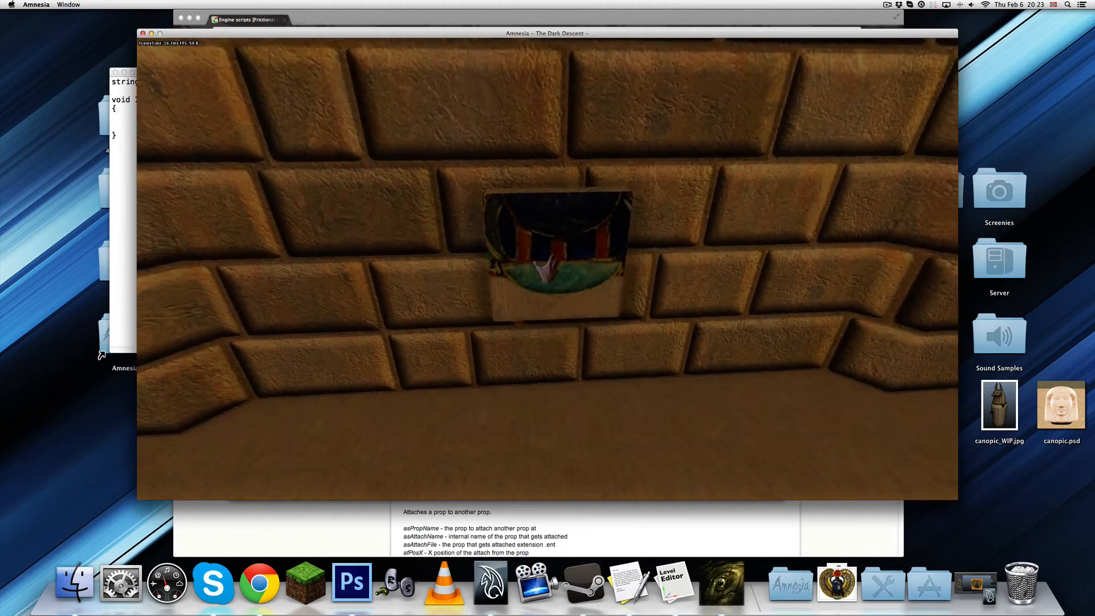
Test handling the attached panel at the sticky area and inspect its fit on the wall from several angles.
{"action": "key", "text": "a"}
{"action": "key", "text": "d"}
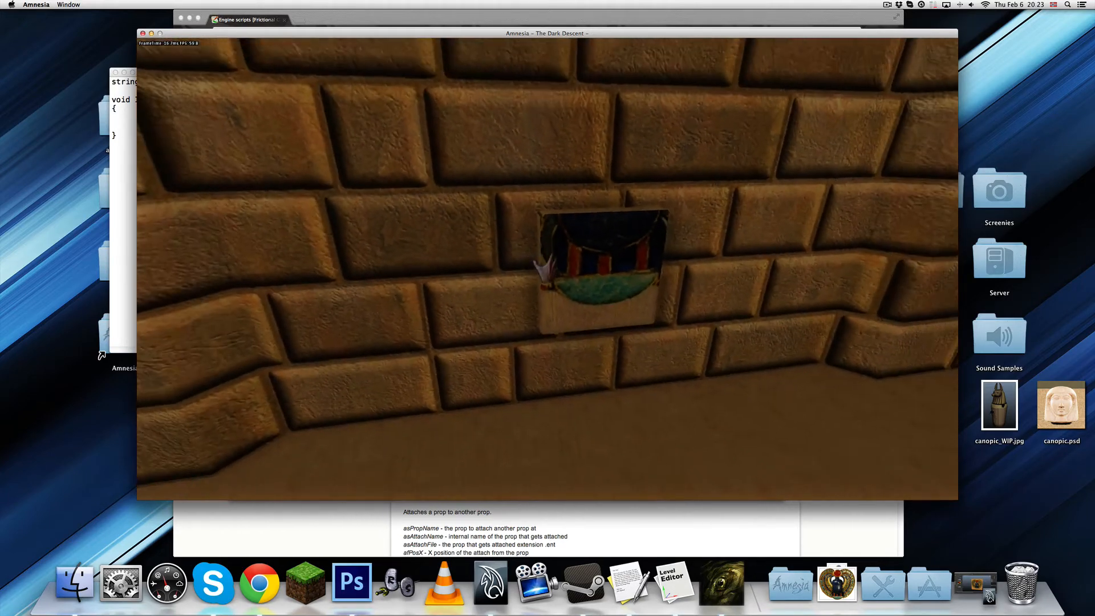
{"action": "left_click_drag", "start_coordinate": [548, 269], "coordinate": [547, 269]}
{"action": "key", "text": "w"}
{"action": "key", "text": "s"}
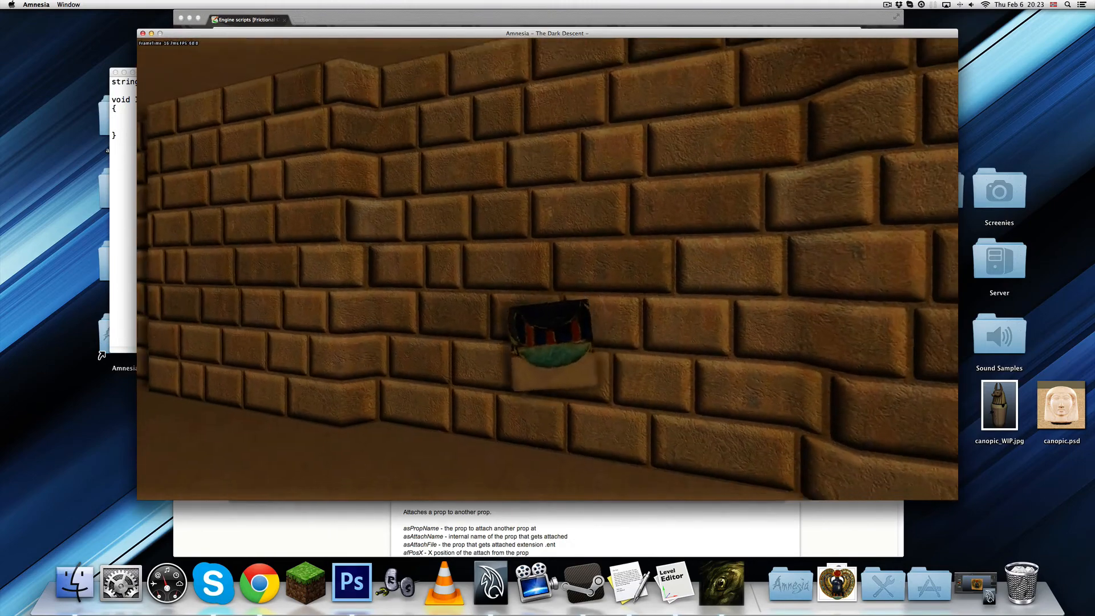
{"action": "key", "text": "a"}
{"action": "key", "text": "s"}
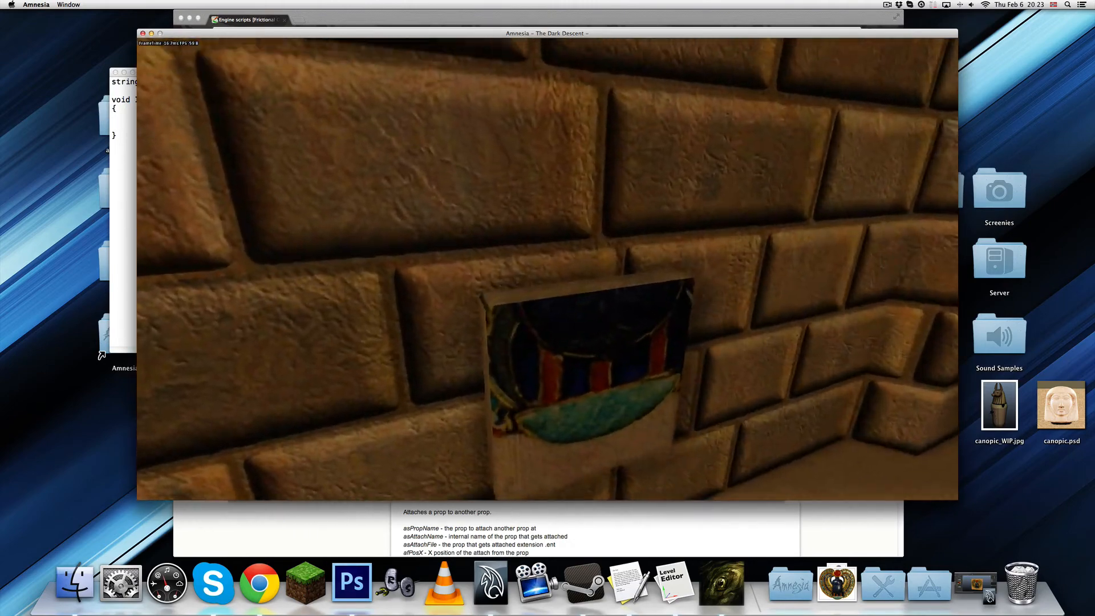
Pause the game, return to the Level Editor, and scale down the sticky area's width and height.
{"action": "key", "text": "Escape"}
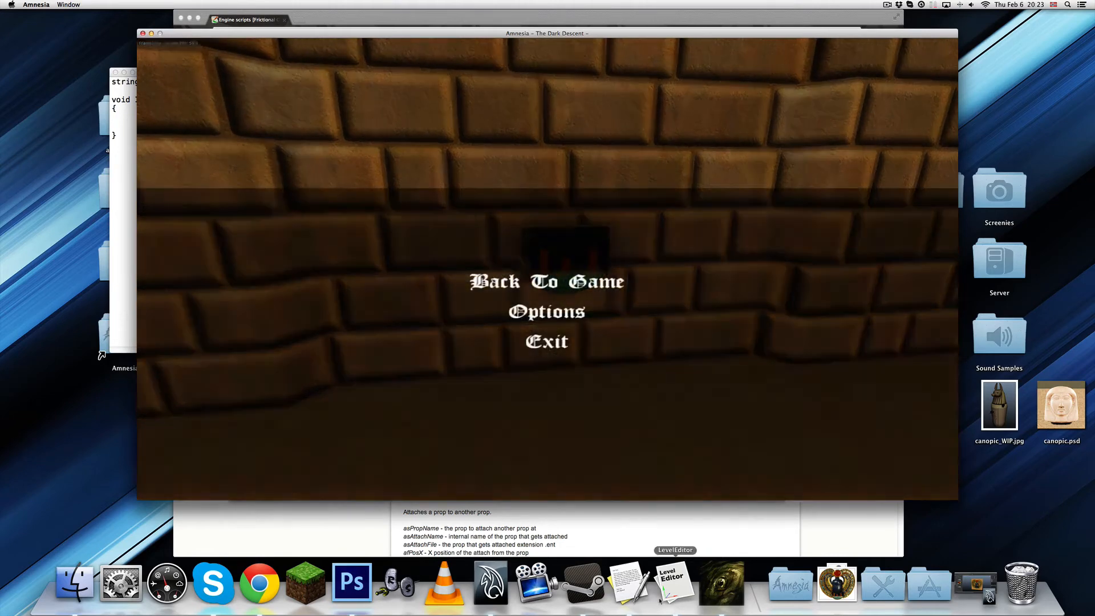
{"action": "left_click", "coordinate": [675, 581]}
{"action": "scroll", "coordinate": [532, 288], "scroll_direction": "up", "scroll_amount": 5}
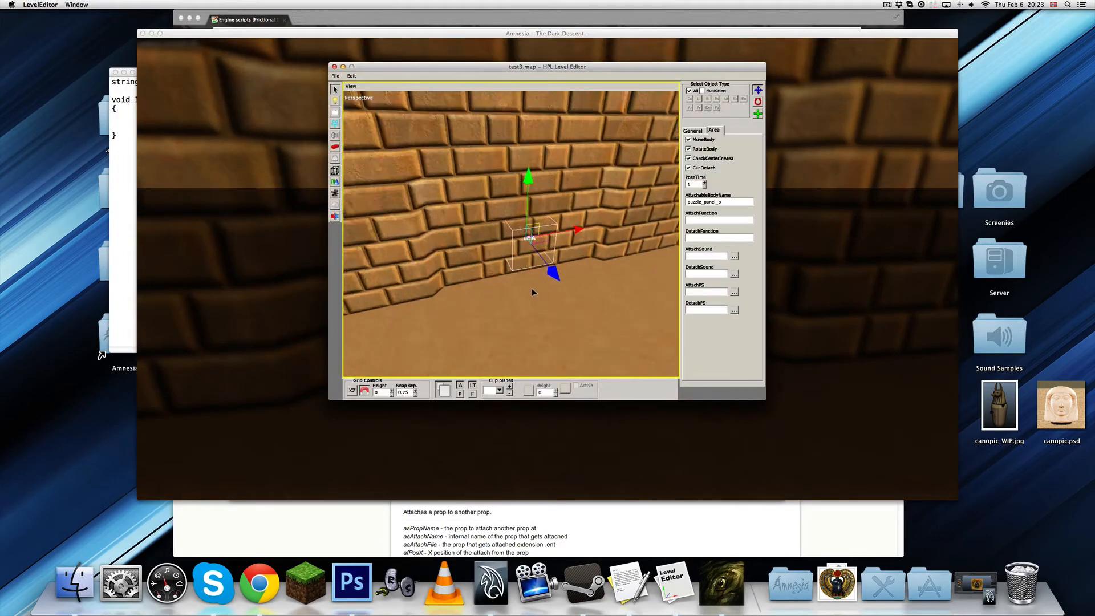
{"action": "left_click_drag", "start_coordinate": [534, 294], "coordinate": [512, 291], "text": "alt"}
{"action": "scroll", "coordinate": [511, 291], "scroll_direction": "up", "scroll_amount": 2}
{"action": "scroll", "coordinate": [511, 291], "scroll_direction": "up", "scroll_amount": 3}
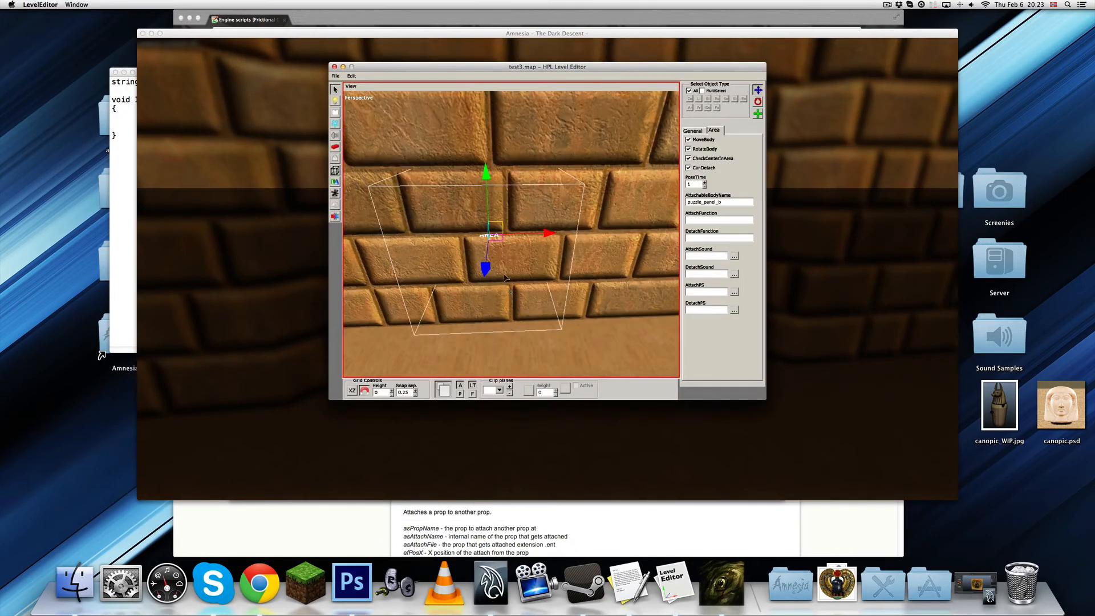
{"action": "key", "text": "e"}
{"action": "left_click_drag", "start_coordinate": [490, 238], "coordinate": [526, 250]}
{"action": "key", "text": "e"}
{"action": "key", "text": "w"}
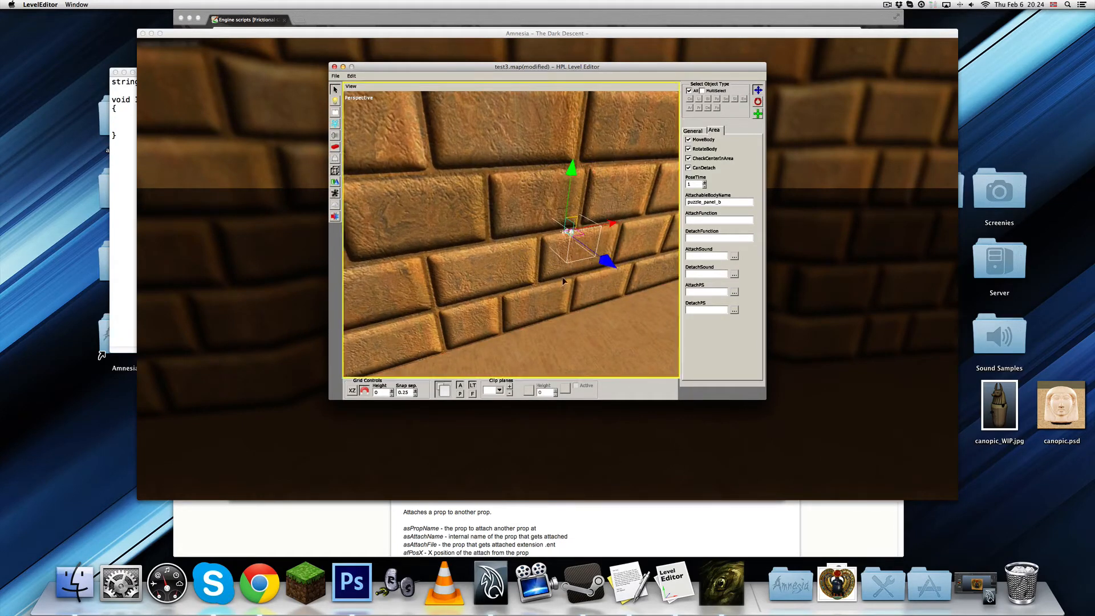
Adjust the sticky area's position along the Z axis relative to the brick wall.
{"action": "left_click_drag", "start_coordinate": [565, 281], "coordinate": [623, 257], "text": "alt"}
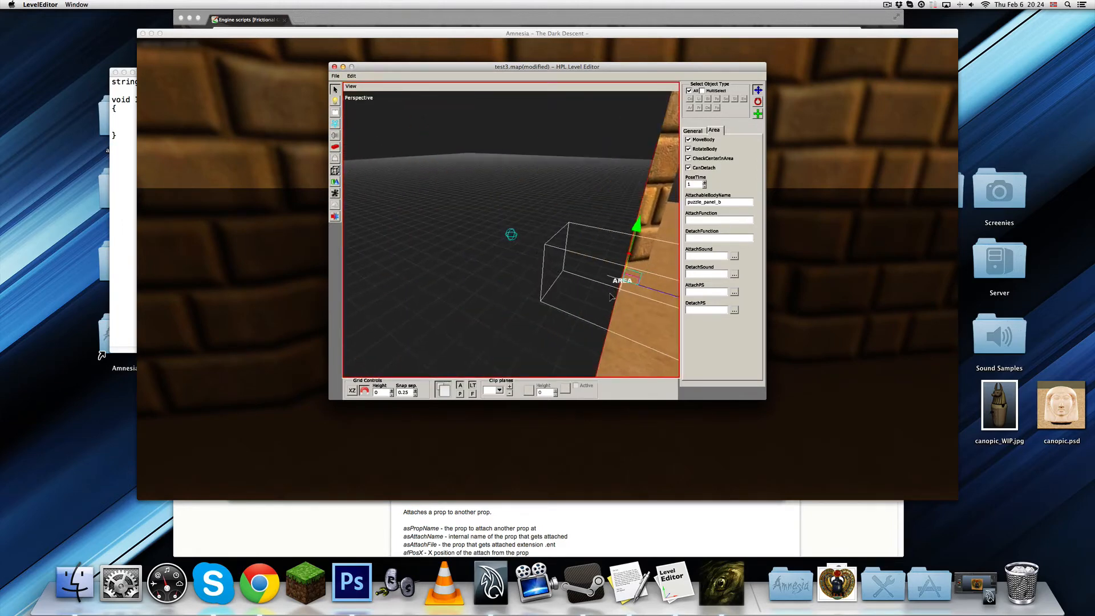
{"action": "mouse_move", "coordinate": [607, 294]}
{"action": "left_mouse_down", "text": "alt"}
{"action": "mouse_move", "coordinate": [599, 286]}
{"action": "mouse_move", "coordinate": [502, 314]}
{"action": "mouse_move", "coordinate": [535, 293]}
{"action": "mouse_move", "coordinate": [565, 316]}
{"action": "mouse_move", "coordinate": [645, 289]}
{"action": "mouse_move", "coordinate": [605, 296]}
{"action": "left_mouse_up", "text": "alt"}
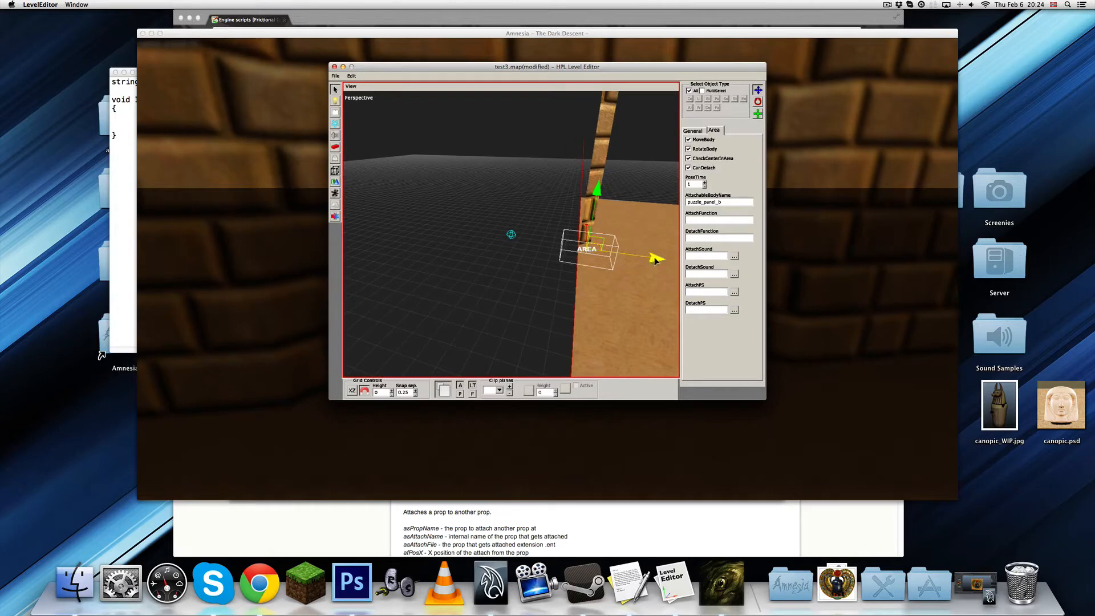
{"action": "left_click_drag", "start_coordinate": [655, 258], "coordinate": [576, 242], "text": "alt"}
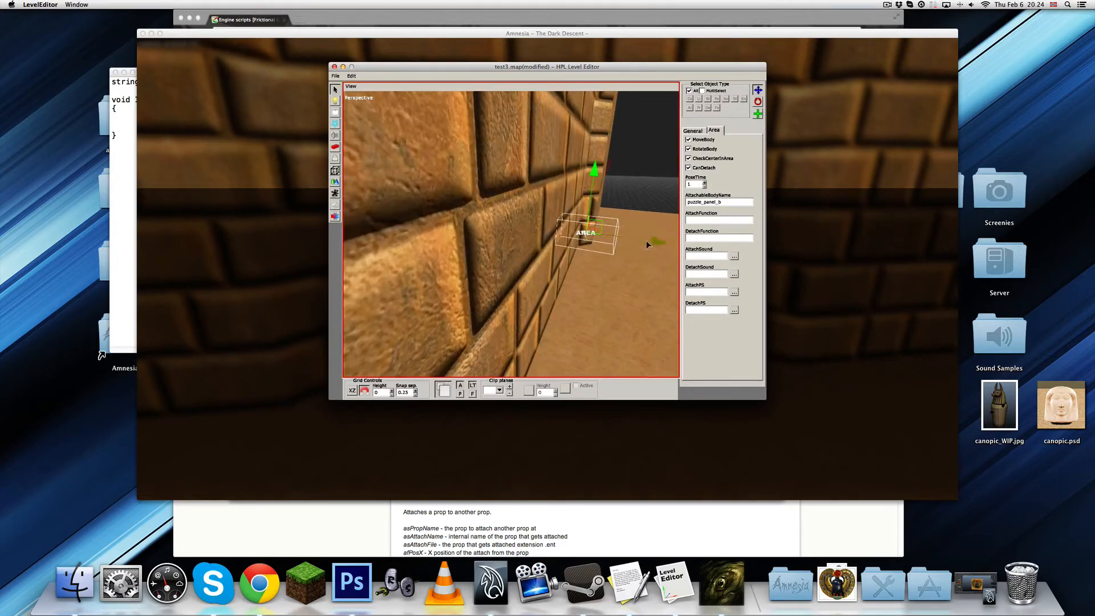
{"action": "left_click_drag", "start_coordinate": [647, 240], "coordinate": [604, 252]}
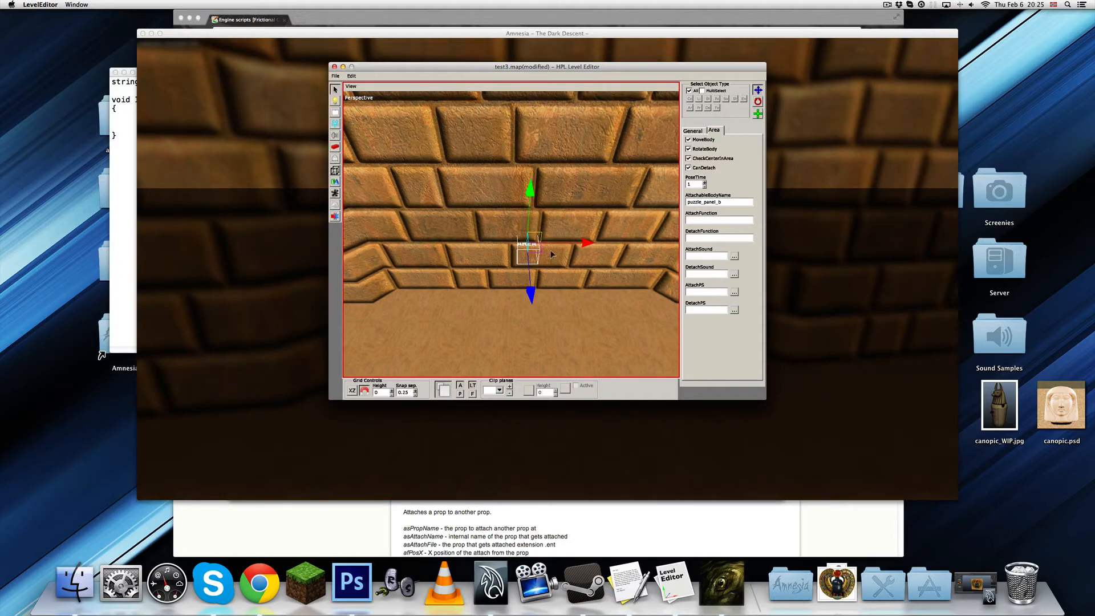
{"action": "left_click_drag", "start_coordinate": [550, 252], "coordinate": [550, 291], "text": "alt"}
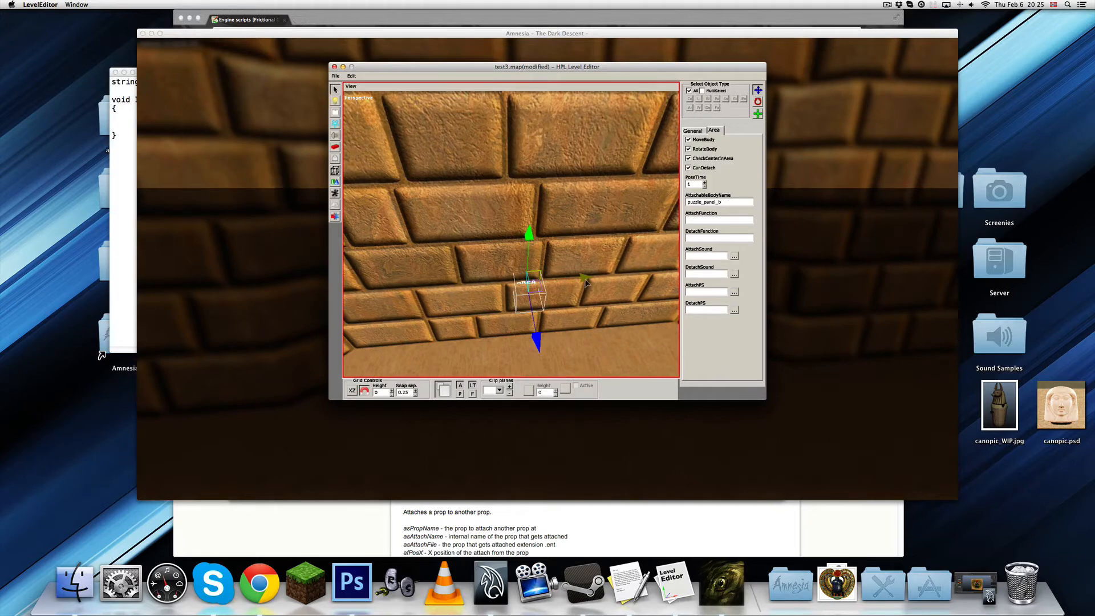
{"action": "mouse_move", "coordinate": [550, 279]}
{"action": "left_mouse_down", "text": "alt"}
{"action": "mouse_move", "coordinate": [533, 264]}
{"action": "mouse_move", "coordinate": [542, 268]}
{"action": "left_mouse_up", "text": "alt"}
{"action": "mouse_move", "coordinate": [542, 264]}
{"action": "middle_mouse_down", "text": "alt"}
{"action": "mouse_move", "coordinate": [546, 282]}
{"action": "mouse_move", "coordinate": [535, 283]}
{"action": "middle_mouse_up", "text": "alt"}
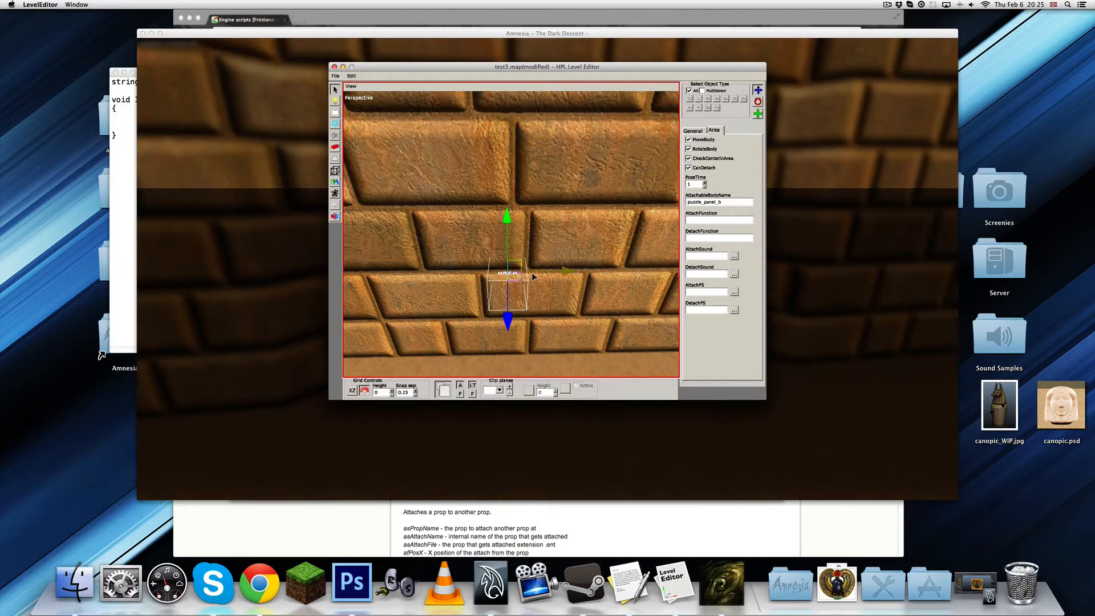
Rename the duplicated sticky area StickyArea_br and set its X position to 10.3.
{"action": "left_click", "coordinate": [693, 131]}
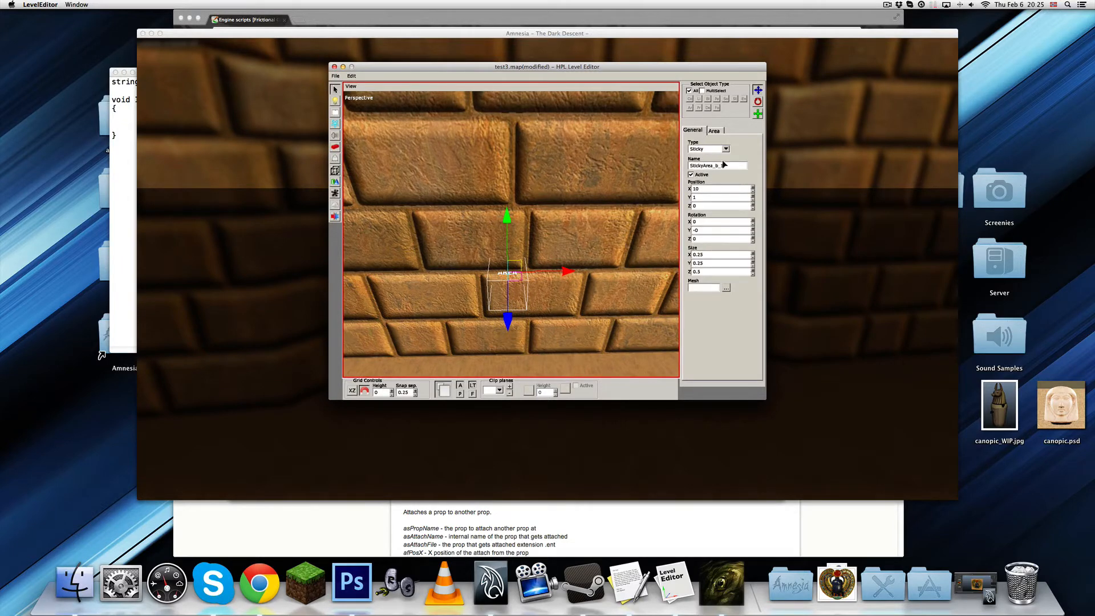
{"action": "left_click_drag", "start_coordinate": [723, 166], "coordinate": [716, 166]}
{"action": "type", "text": "b"}
{"action": "left_click_drag", "start_coordinate": [574, 271], "coordinate": [613, 271]}
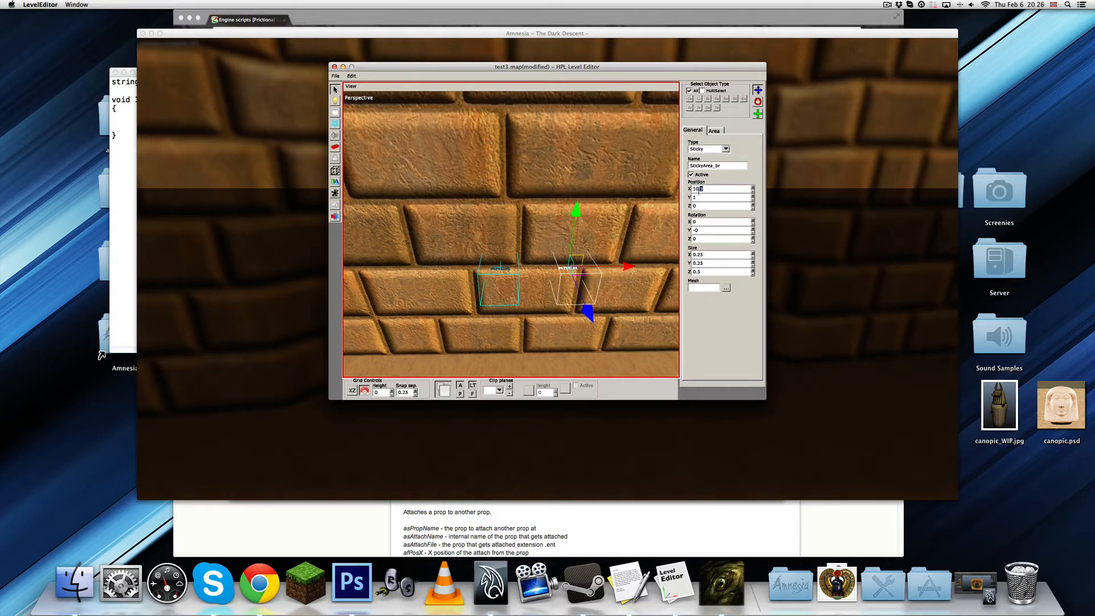
{"action": "type", "text": "3"}
Check the positions of the scarab's bottom panels and place StickyArea_br at X 10.75.
{"action": "left_click_drag", "start_coordinate": [521, 255], "coordinate": [502, 198], "text": "alt"}
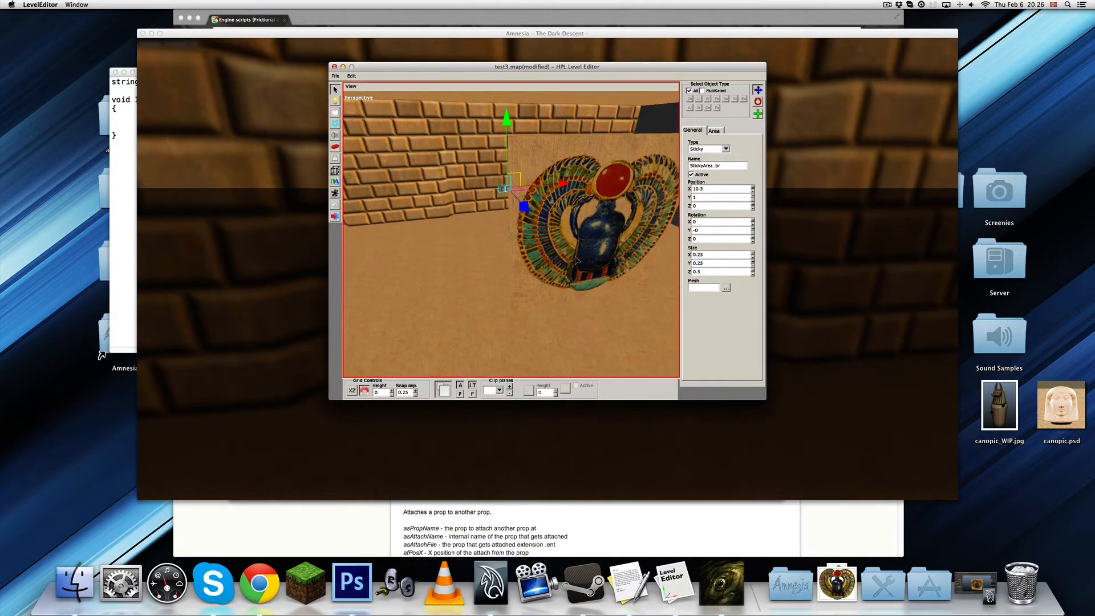
{"action": "mouse_move", "coordinate": [595, 271]}
{"action": "left_mouse_down", "text": "alt"}
{"action": "mouse_move", "coordinate": [556, 289]}
{"action": "mouse_move", "coordinate": [510, 213]}
{"action": "mouse_move", "coordinate": [547, 251]}
{"action": "mouse_move", "coordinate": [583, 235]}
{"action": "mouse_move", "coordinate": [562, 248]}
{"action": "mouse_move", "coordinate": [575, 263]}
{"action": "mouse_move", "coordinate": [599, 264]}
{"action": "mouse_move", "coordinate": [568, 222]}
{"action": "mouse_move", "coordinate": [579, 259]}
{"action": "left_mouse_up", "text": "alt"}
{"action": "left_click", "coordinate": [556, 289]}
{"action": "left_click", "coordinate": [585, 295]}
{"action": "left_click", "coordinate": [526, 260]}
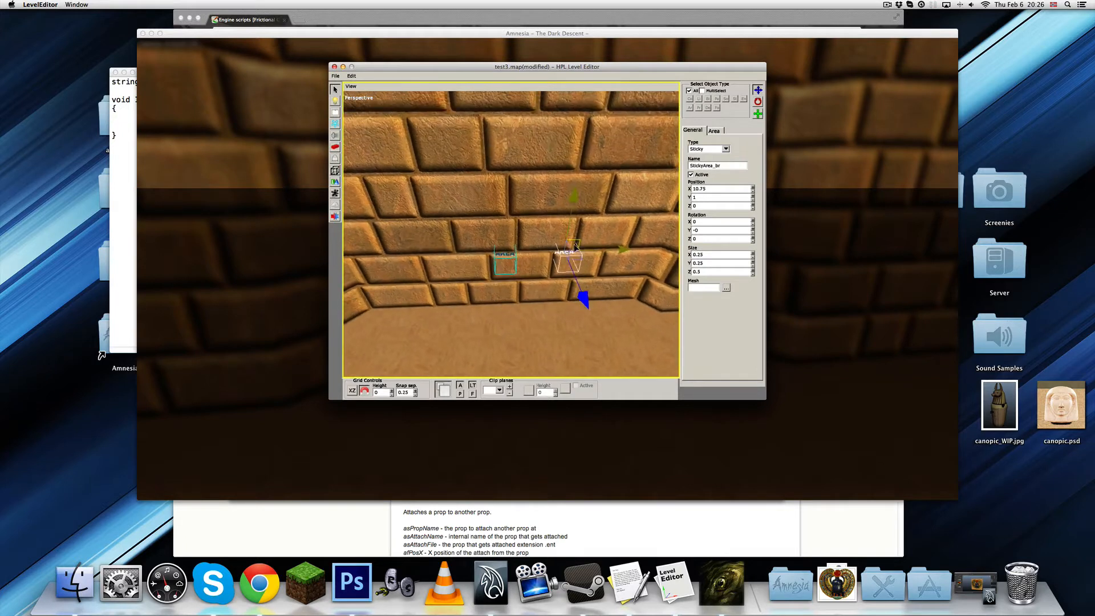
Set the attachable body name of StickyArea_br to puzzle_panel_br and save the map.
{"action": "left_click", "coordinate": [716, 131]}
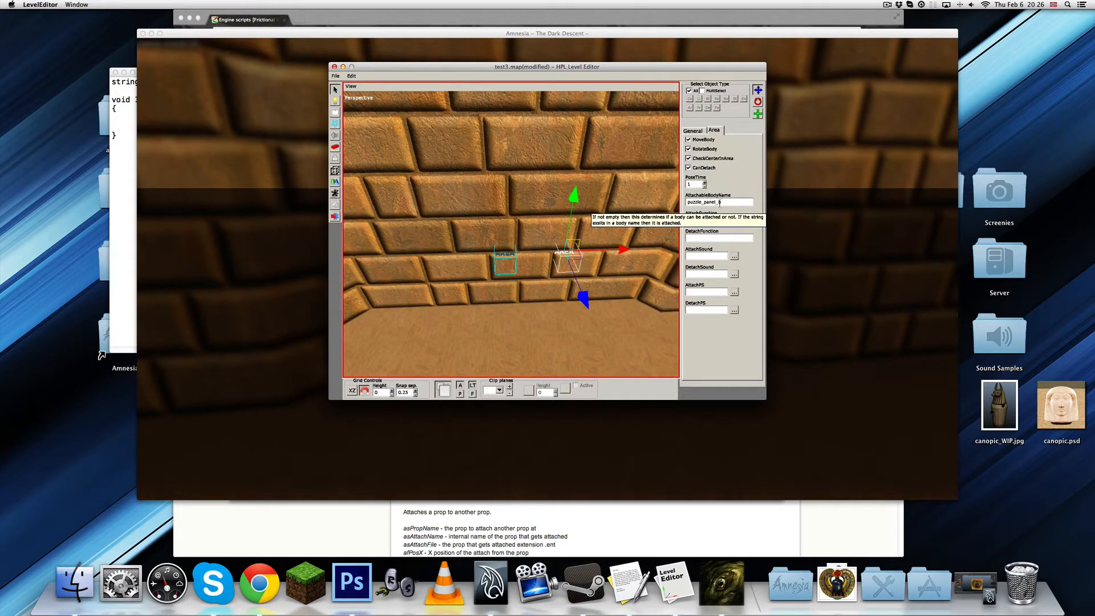
{"action": "double_click", "coordinate": [720, 202]}
{"action": "type", "text": "r"}
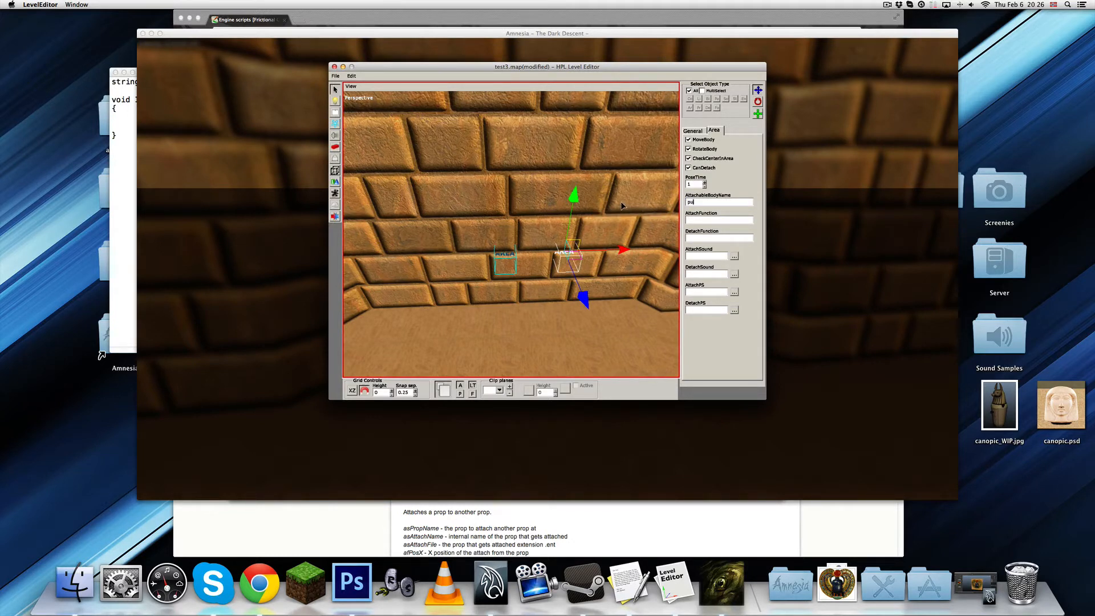
{"action": "type", "text": "uzzle_apenl_br"}
{"action": "left_click", "coordinate": [709, 202]}
{"action": "key", "text": "BackSpace"}
{"action": "type", "text": "panel_br"}
{"action": "key", "text": "super+s"}
Switch to Amnesia, resume the game, and reload the map from the current position.
{"action": "left_click", "coordinate": [366, 431]}
{"action": "left_click", "coordinate": [495, 267]}
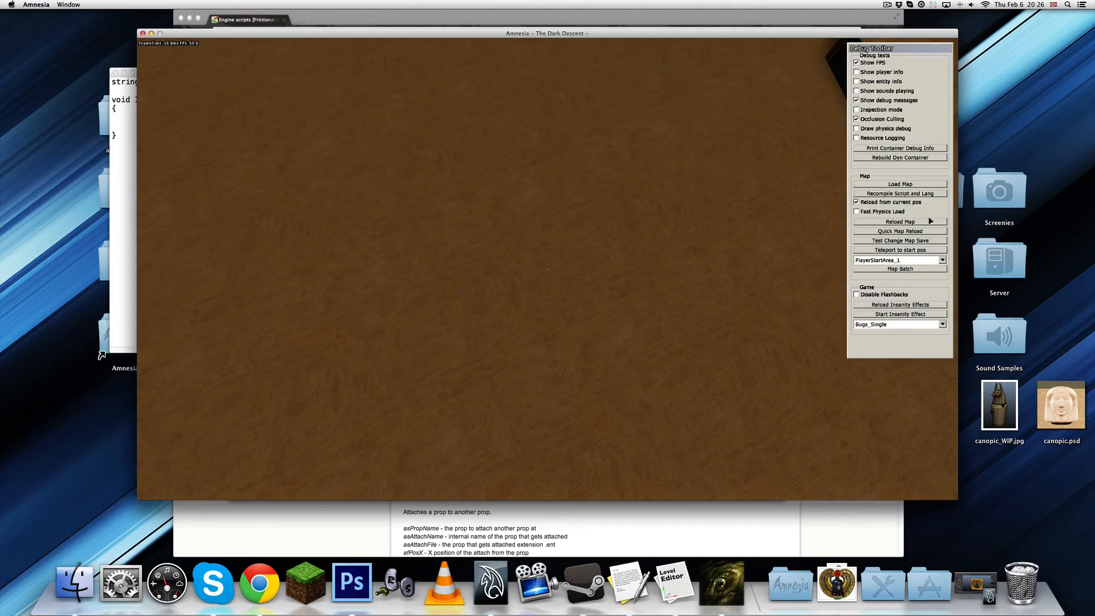
{"action": "left_click", "coordinate": [910, 224]}
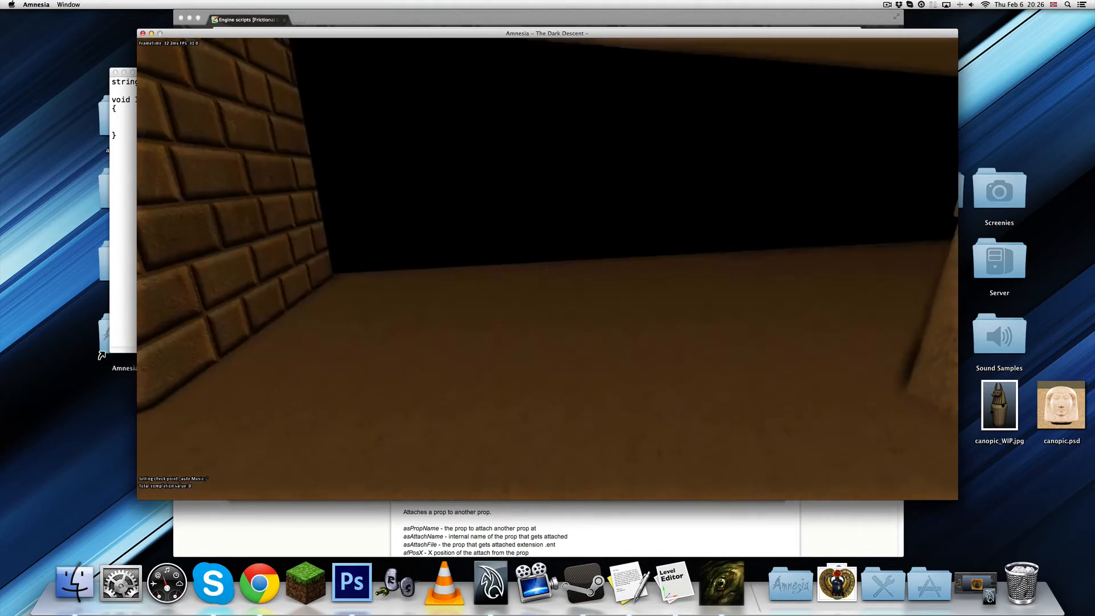
Grab a lower panel from the back of the scarab, try rotating it, and pause the game.
{"action": "key", "text": "w"}
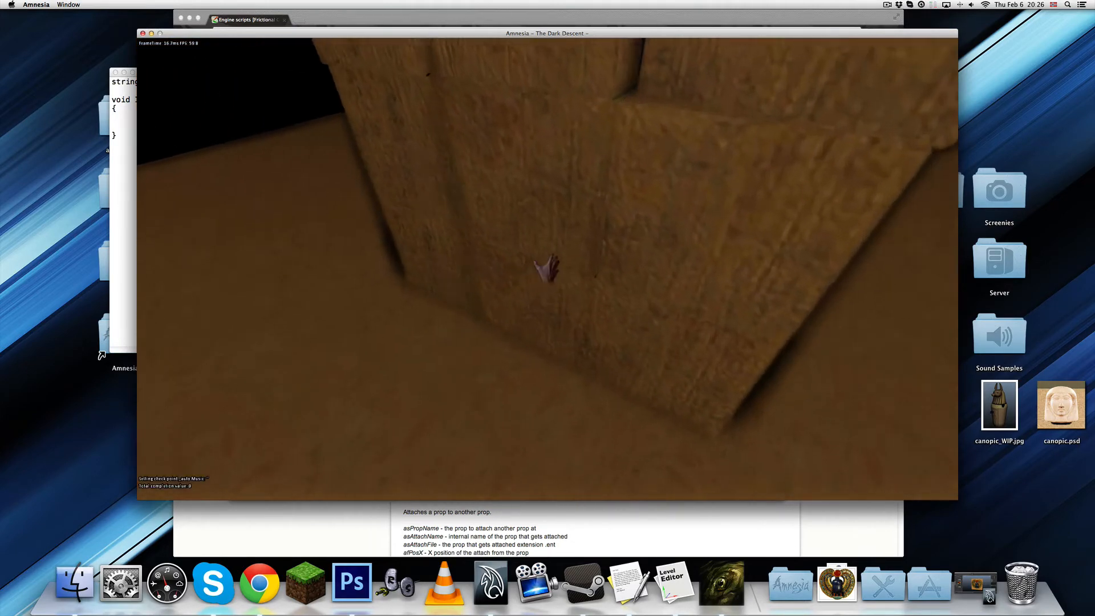
{"action": "mouse_move", "coordinate": [547, 267]}
{"action": "left_mouse_down"}
{"action": "mouse_move", "coordinate": [538, 294]}
{"action": "mouse_move", "coordinate": [547, 294]}
{"action": "mouse_move", "coordinate": [533, 281]}
{"action": "mouse_move", "coordinate": [562, 289]}
{"action": "mouse_move", "coordinate": [570, 335]}
{"action": "mouse_move", "coordinate": [549, 286]}
{"action": "mouse_move", "coordinate": [535, 344]}
{"action": "mouse_move", "coordinate": [524, 308]}
{"action": "mouse_move", "coordinate": [550, 297]}
{"action": "mouse_move", "coordinate": [491, 325]}
{"action": "mouse_move", "coordinate": [420, 301]}
{"action": "mouse_move", "coordinate": [539, 293]}
{"action": "mouse_move", "coordinate": [550, 259]}
{"action": "mouse_move", "coordinate": [575, 263]}
{"action": "mouse_move", "coordinate": [552, 266]}
{"action": "left_mouse_up"}
{"action": "key", "text": "w"}
{"action": "key", "text": "w"}
{"action": "key", "text": "r"}
{"action": "key", "text": "Escape"}
Return to the Level Editor and inspect the settings of the sticky areas and the scarab's bottom middle panel.
{"action": "left_click", "coordinate": [675, 582]}
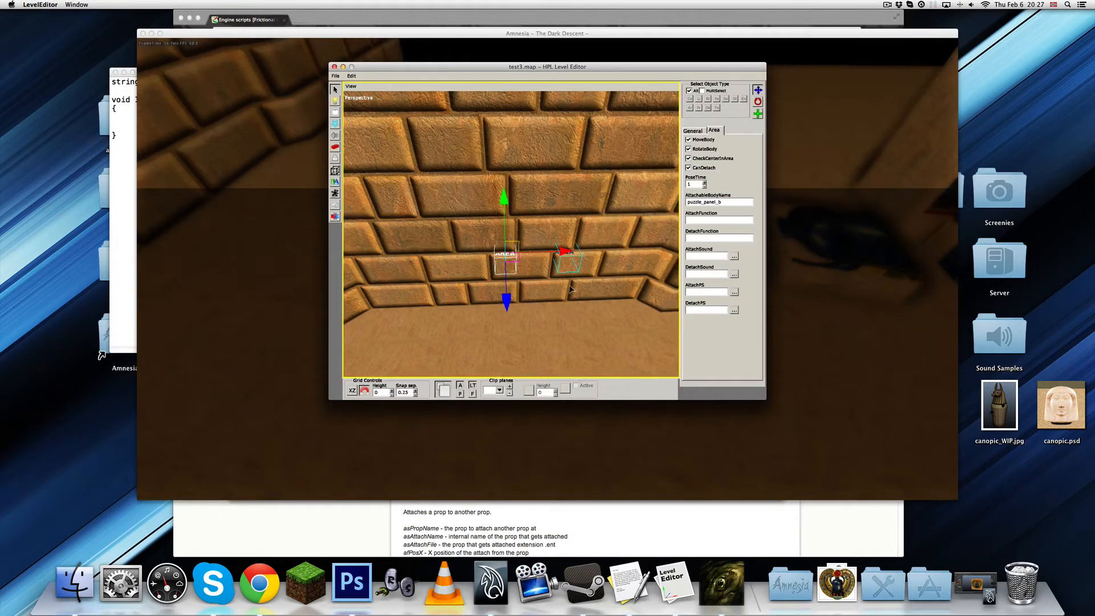
{"action": "left_click_drag", "start_coordinate": [572, 283], "coordinate": [625, 292], "text": "alt"}
{"action": "scroll", "coordinate": [625, 292], "scroll_direction": "down", "scroll_amount": 3}
{"action": "middle_click_drag", "start_coordinate": [596, 282], "coordinate": [460, 227], "text": "alt"}
{"action": "left_click_drag", "start_coordinate": [461, 227], "coordinate": [549, 258], "text": "alt"}
{"action": "left_click", "coordinate": [540, 218]}
{"action": "left_click_drag", "start_coordinate": [539, 232], "coordinate": [516, 240], "text": "alt"}
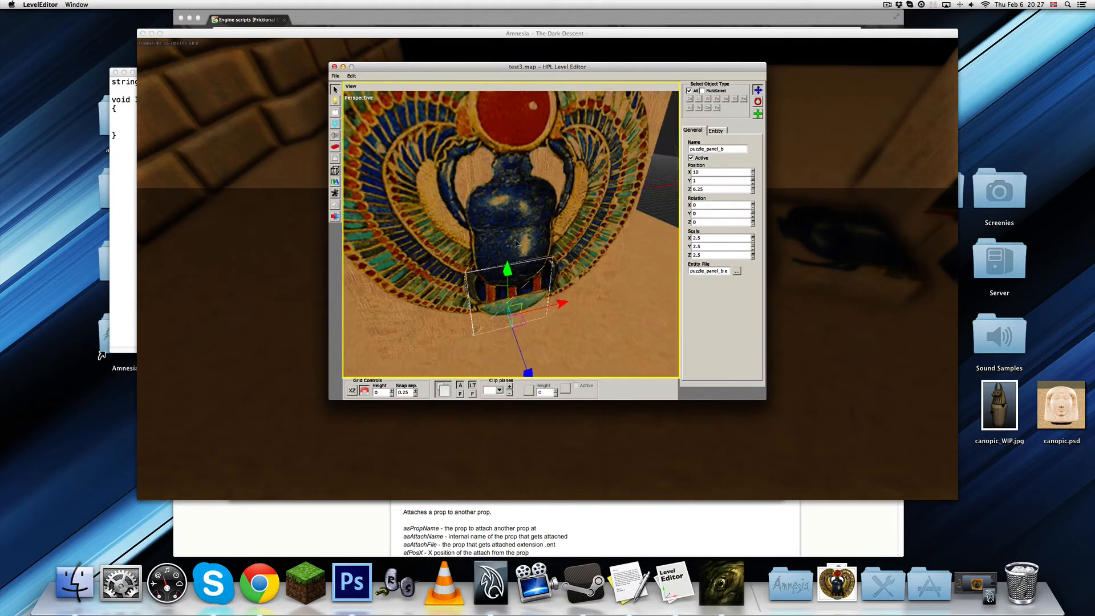
{"action": "left_click_drag", "start_coordinate": [586, 284], "coordinate": [667, 173], "text": "alt"}
{"action": "left_click", "coordinate": [438, 186]}
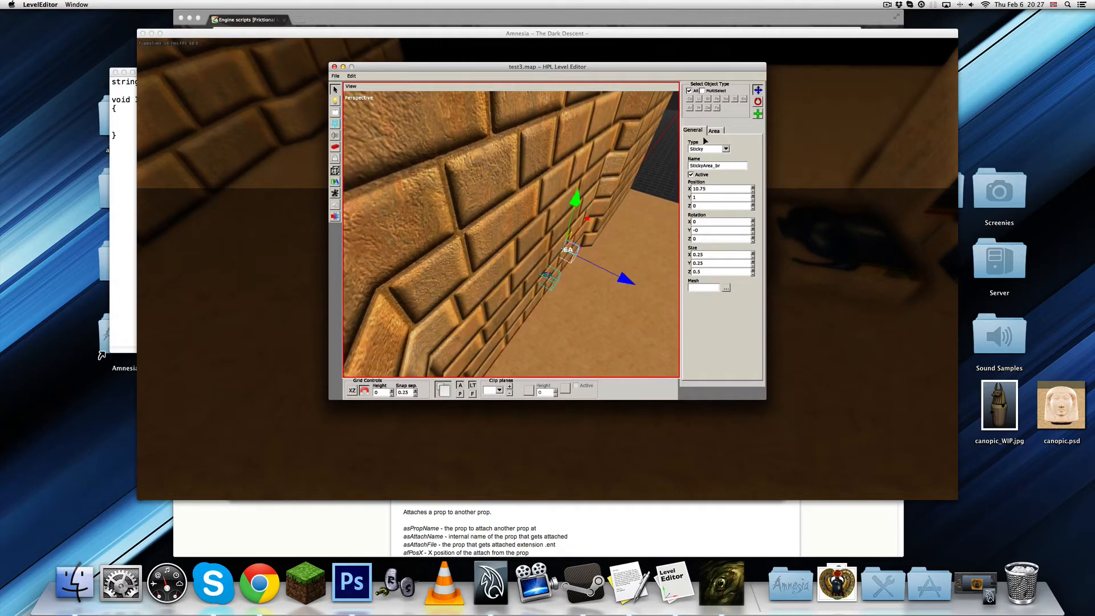
Resume Amnesia, carry the bottom right panel to its sticky area on the wall, and inspect its placement.
{"action": "left_click", "coordinate": [692, 57]}
{"action": "key", "text": "Escape"}
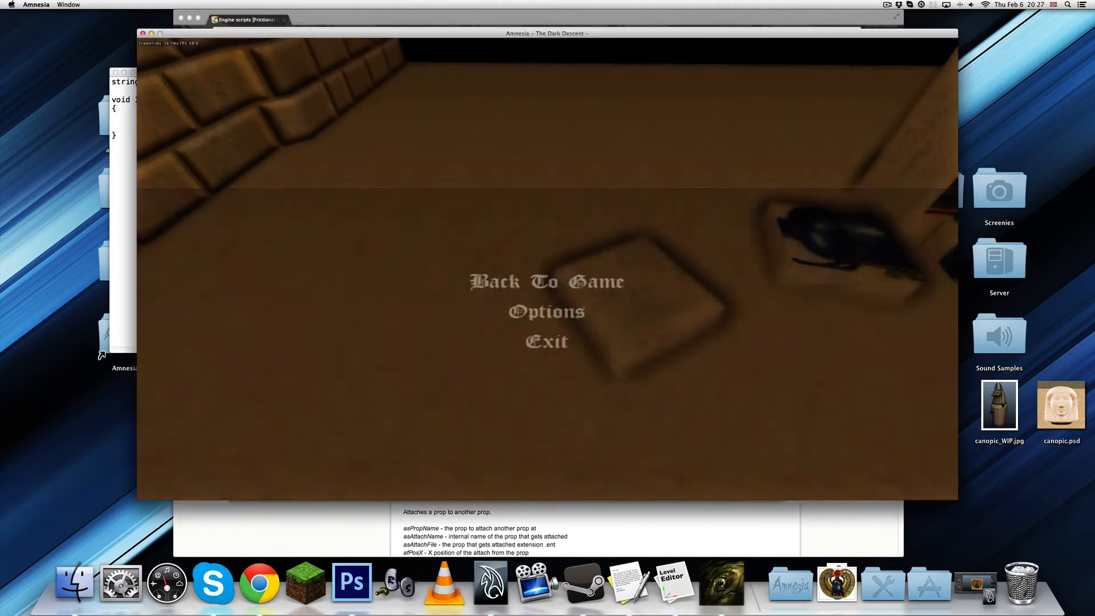
{"action": "key", "text": "w"}
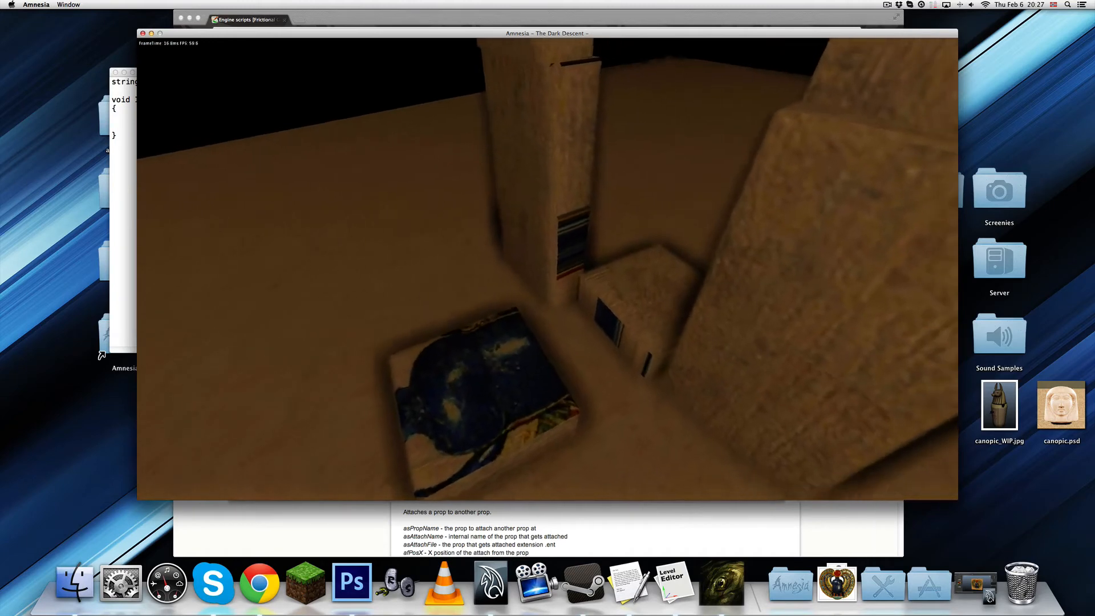
{"action": "key", "text": "w"}
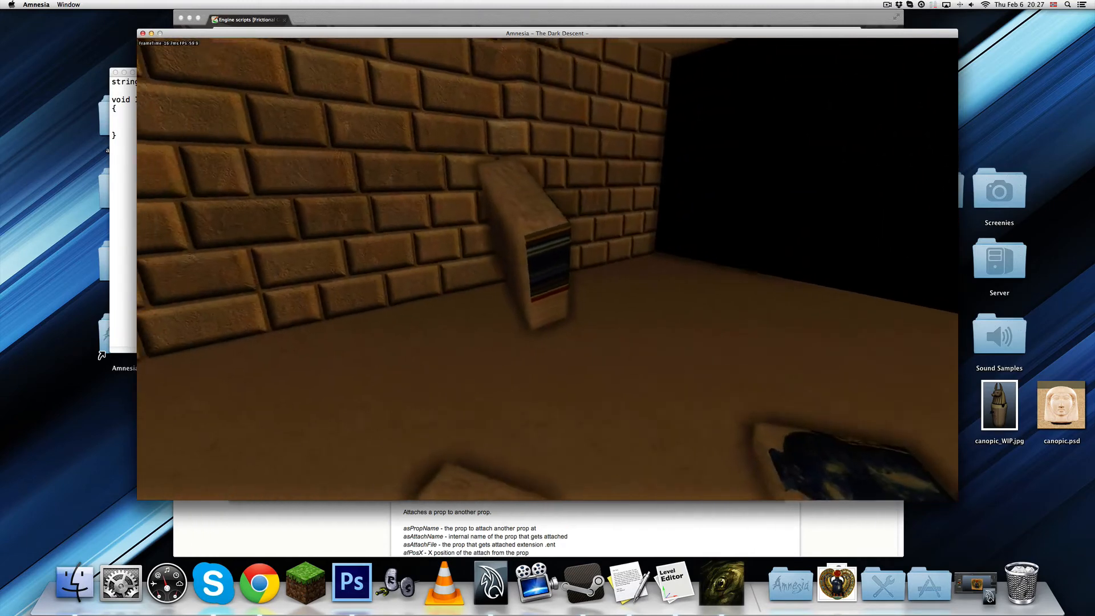
{"action": "key", "text": "w"}
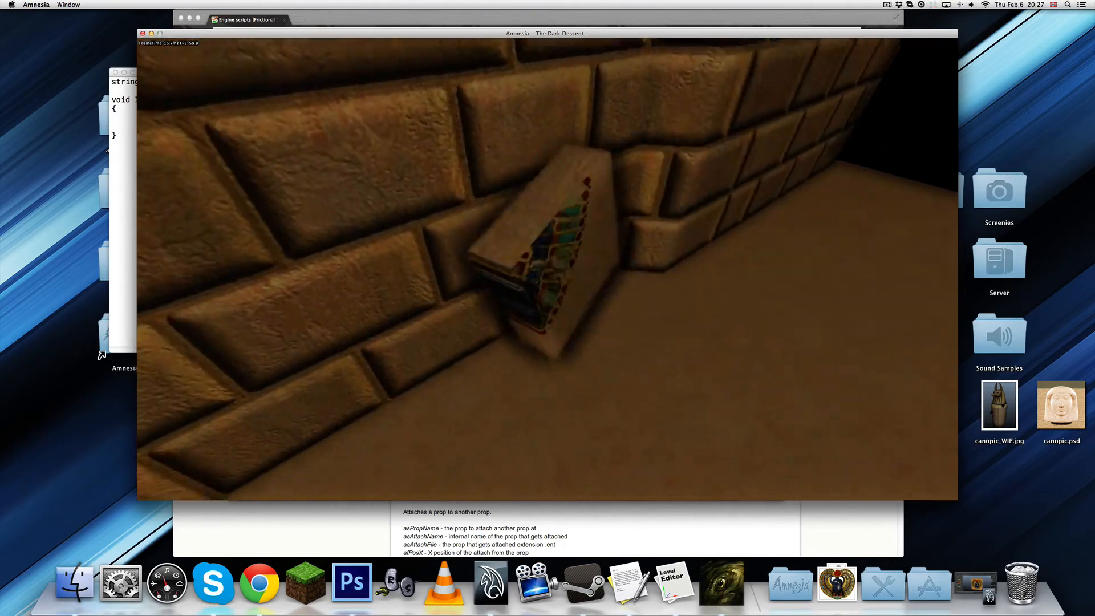
{"action": "key", "text": "s"}
{"action": "key", "text": "w"}
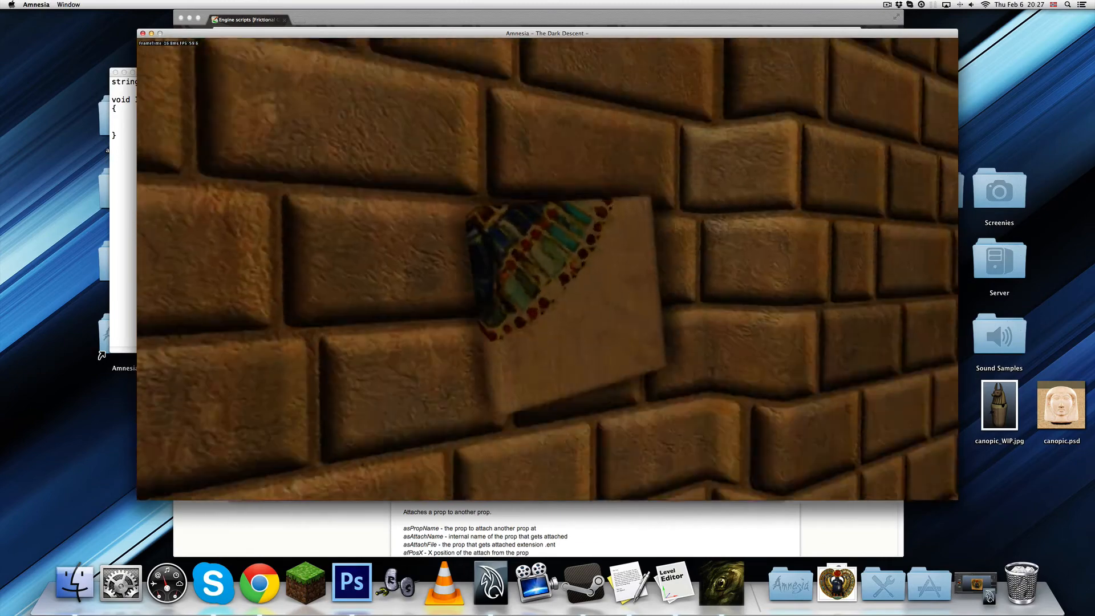
{"action": "key", "text": "s"}
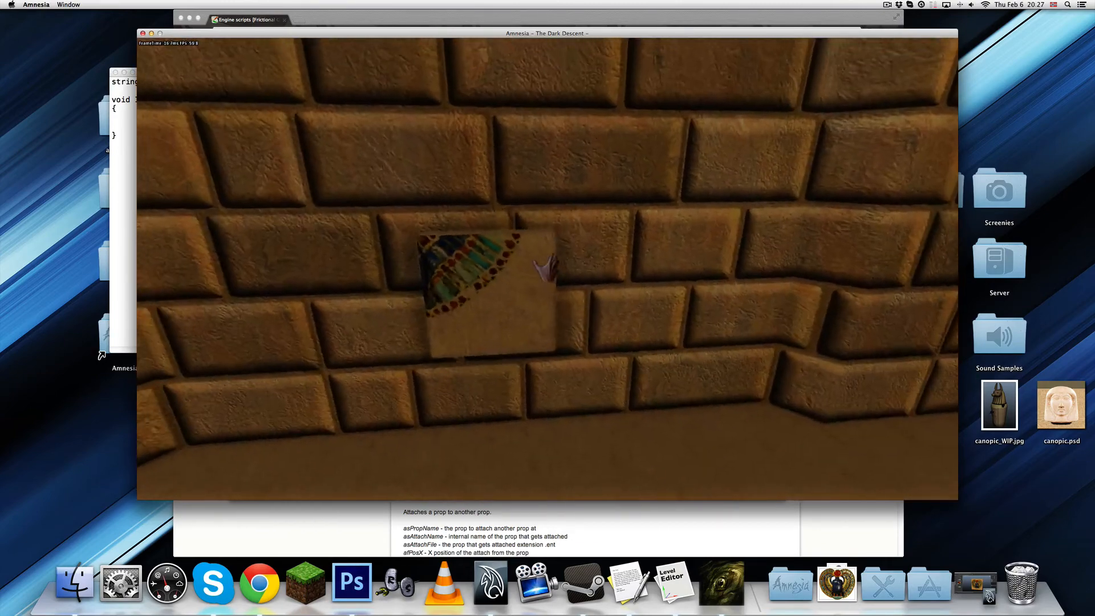
{"action": "key", "text": "a"}
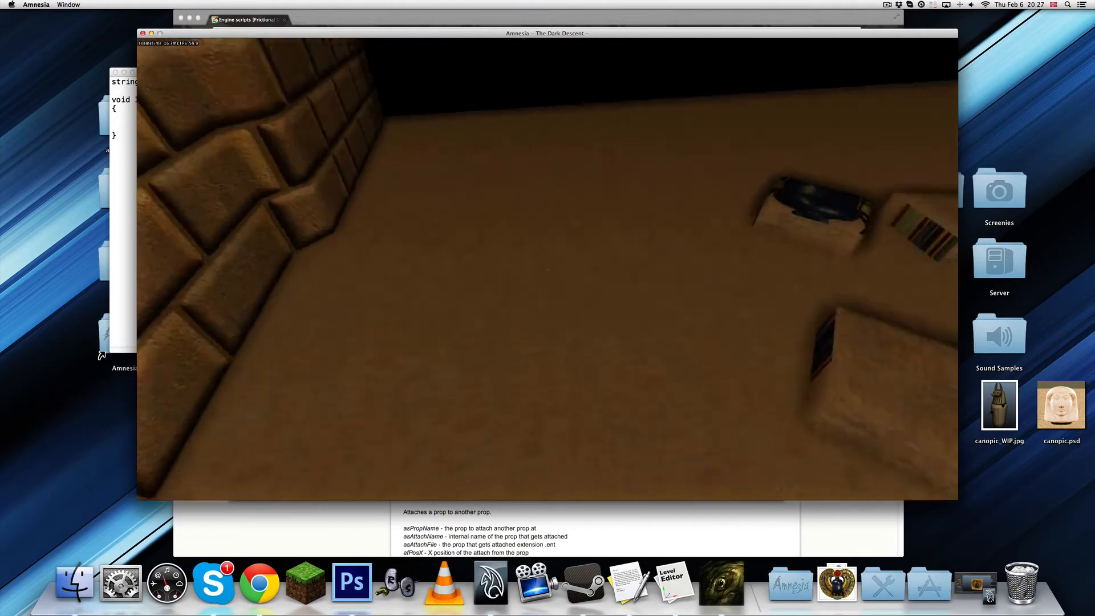
Grab the bottom middle panel, try attaching it to the wall beside the bottom right panel, and pause the game.
{"action": "left_click", "coordinate": [547, 269]}
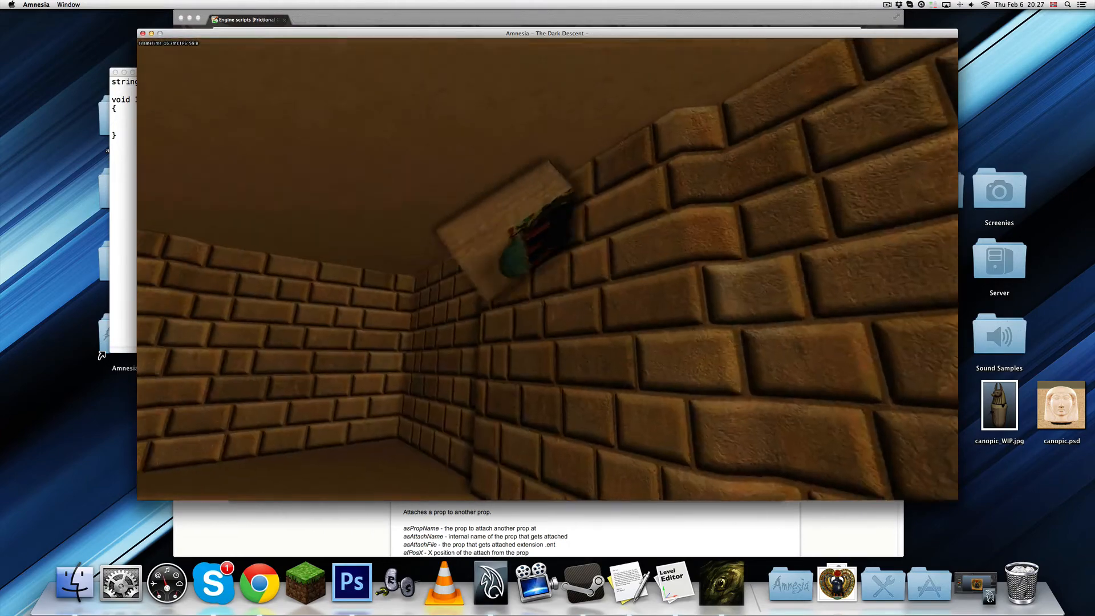
{"action": "key", "text": "w"}
{"action": "key", "text": "s"}
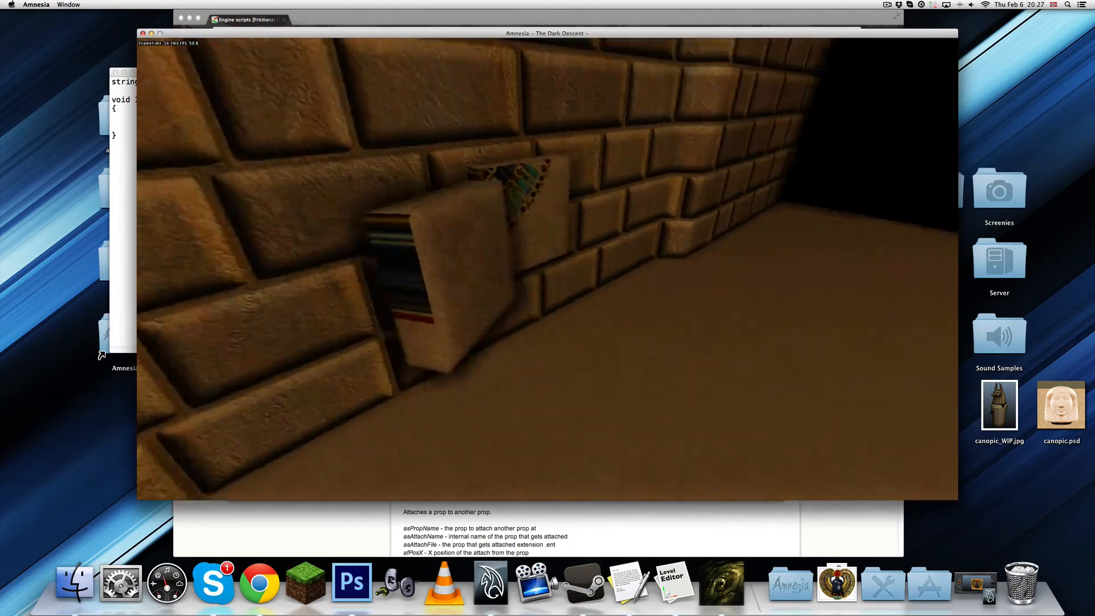
{"action": "left_click_drag", "start_coordinate": [548, 270], "coordinate": [545, 266]}
{"action": "key", "text": "s"}
{"action": "key", "text": "Escape"}
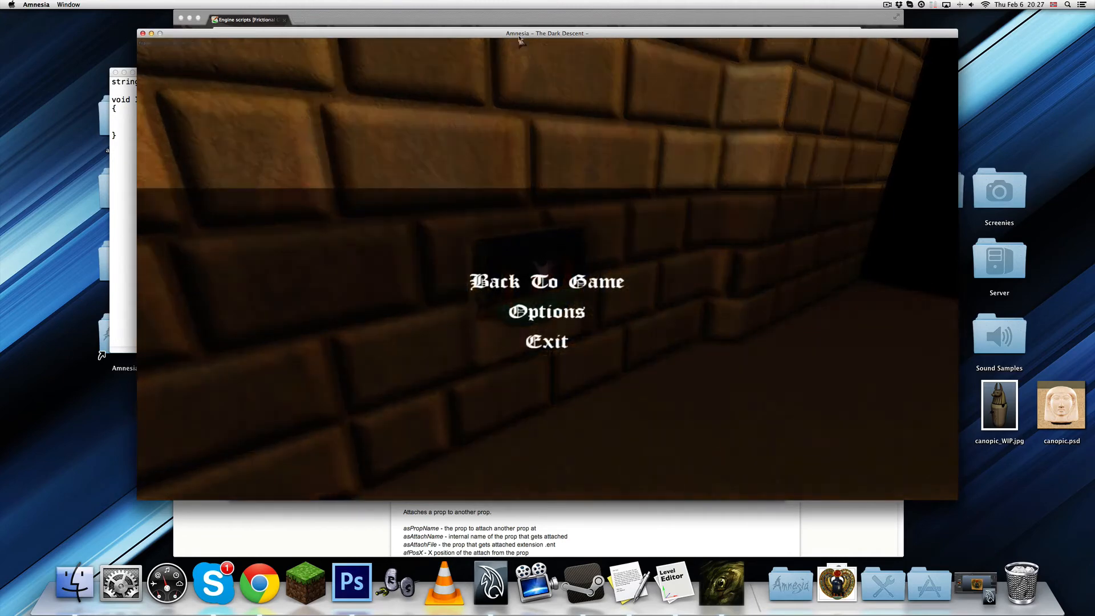
Minimize Amnesia and set the attachable body name of the bottom middle panel's sticky area to bottom.
{"action": "double_click", "coordinate": [520, 36]}
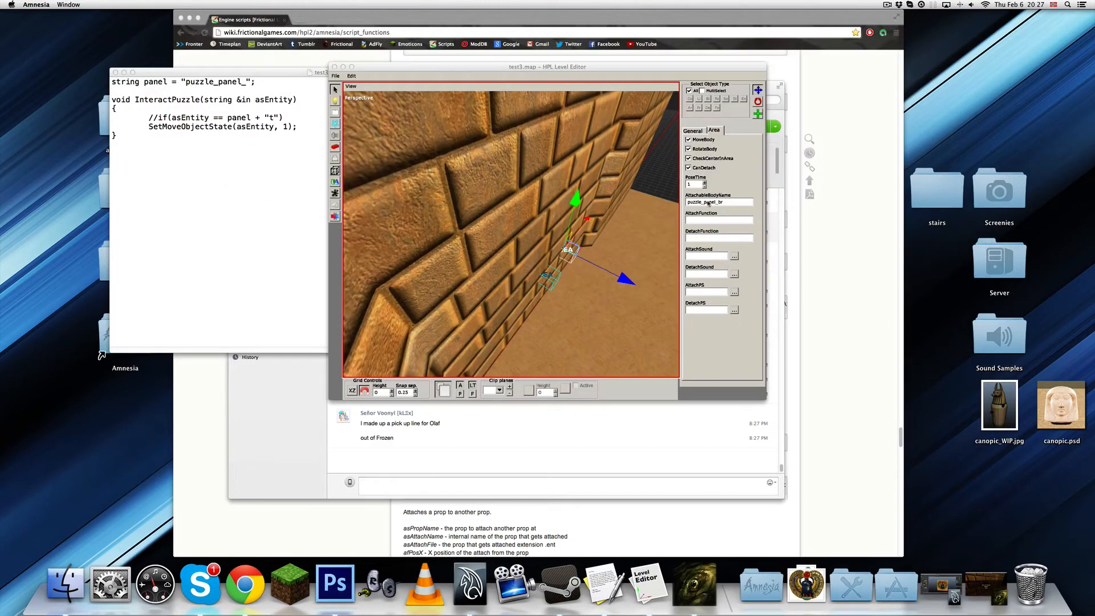
{"action": "left_click", "coordinate": [728, 180]}
{"action": "left_click_drag", "start_coordinate": [565, 278], "coordinate": [575, 238], "text": "alt"}
{"action": "left_click", "coordinate": [498, 259]}
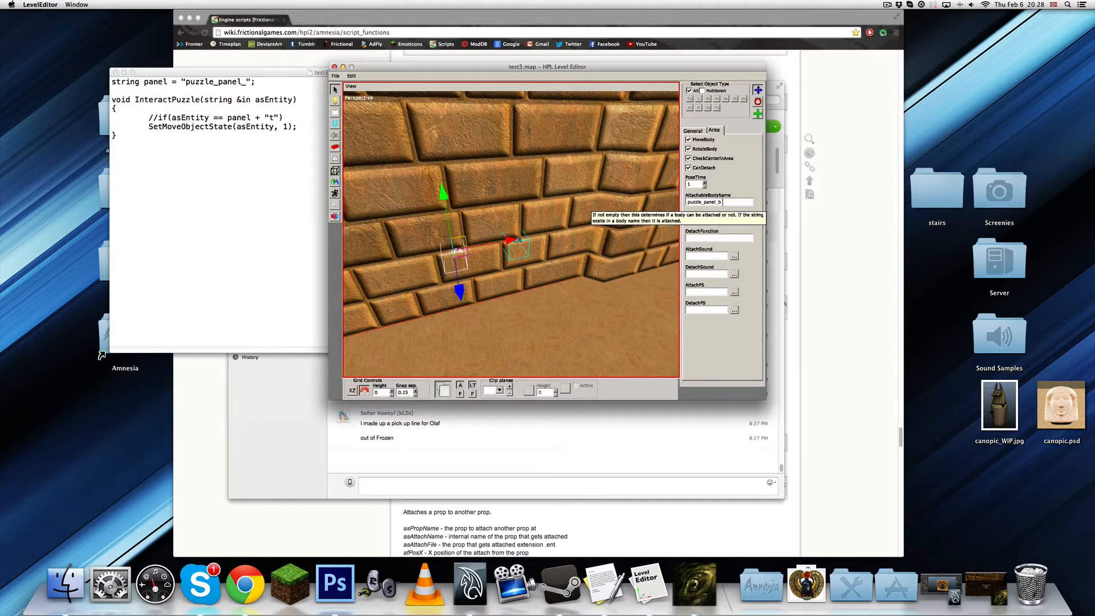
{"action": "double_click", "coordinate": [730, 202]}
{"action": "type", "text": "bottom"}
Rename the string variable panel to bottom in test3.hps, set its value to "puzzle_panel_b", and save the script.
{"action": "left_click", "coordinate": [227, 174]}
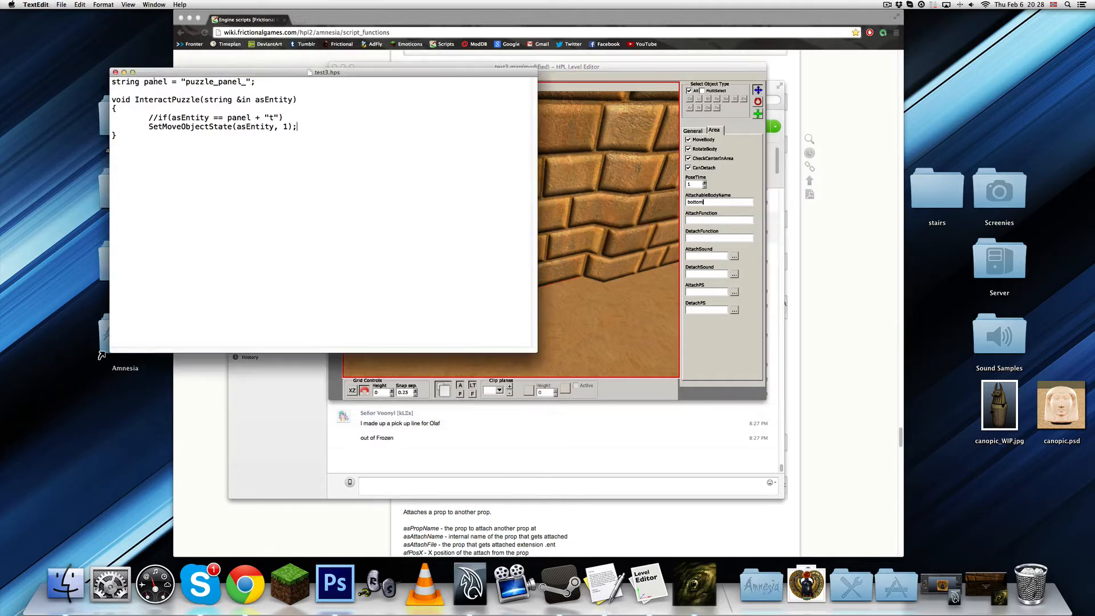
{"action": "double_click", "coordinate": [161, 83]}
{"action": "type", "text": "botto"}
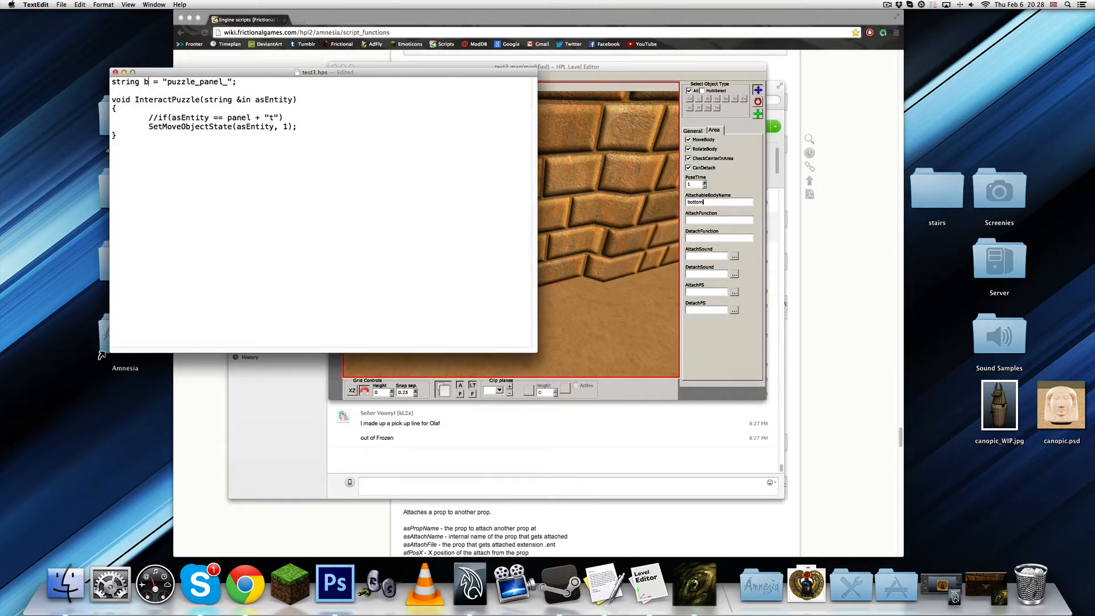
{"action": "type", "text": "m"}
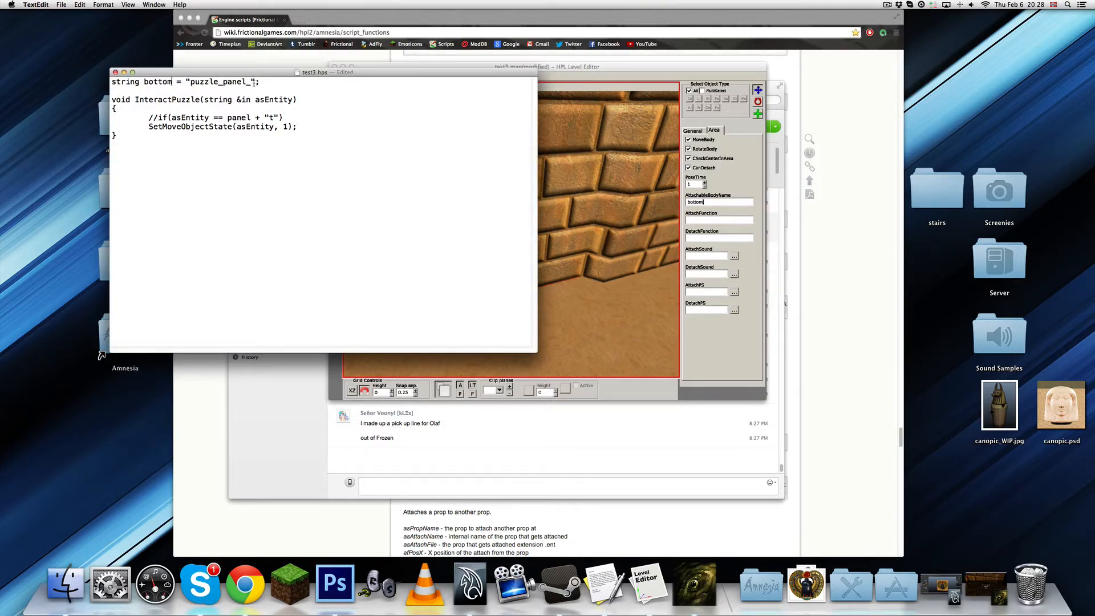
{"action": "type", "text": "b"}
{"action": "key", "text": "super+s"}
Restore Amnesia, resume the game, and reload the map with the edited script.
{"action": "left_click", "coordinate": [694, 578]}
{"action": "left_click", "coordinate": [536, 283]}
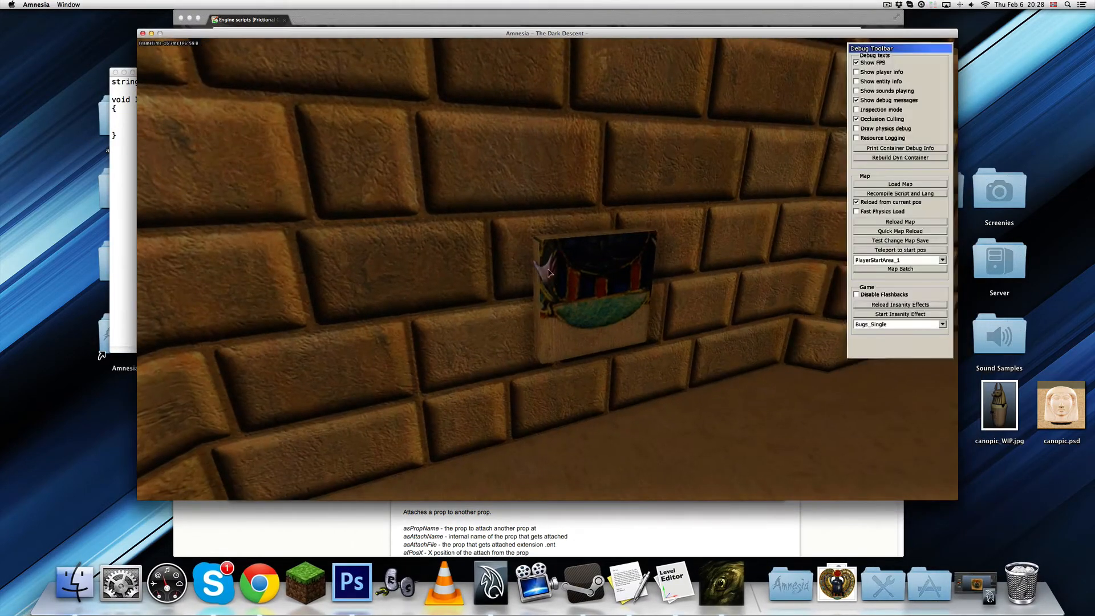
{"action": "left_click", "coordinate": [881, 223]}
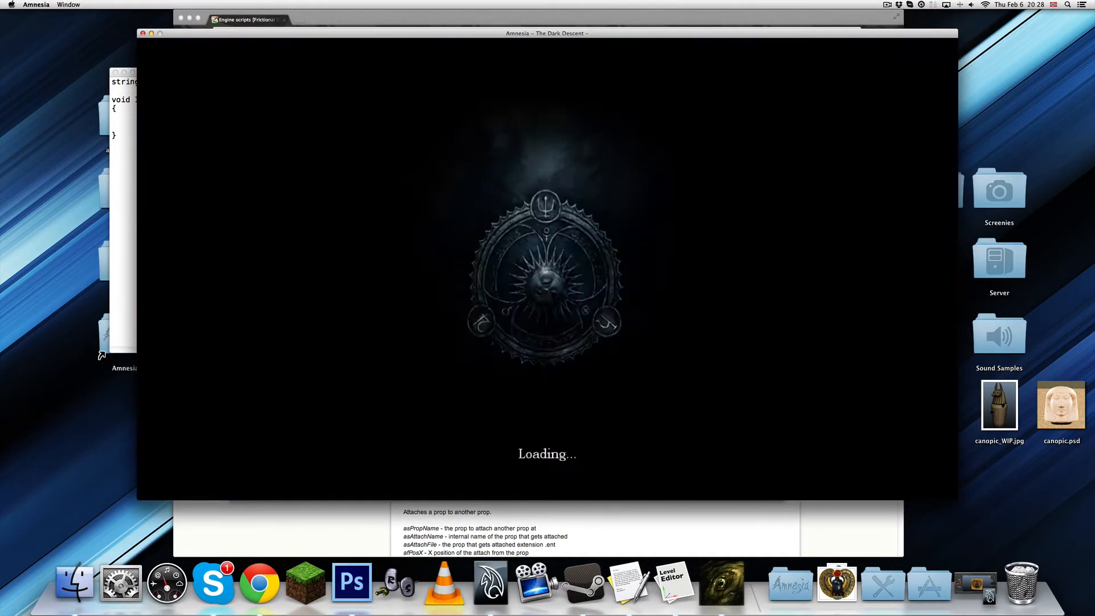
Carry the bottom middle panel to its sticky area, test its attachment to the wall, and pause the game.
{"action": "key", "text": "w"}
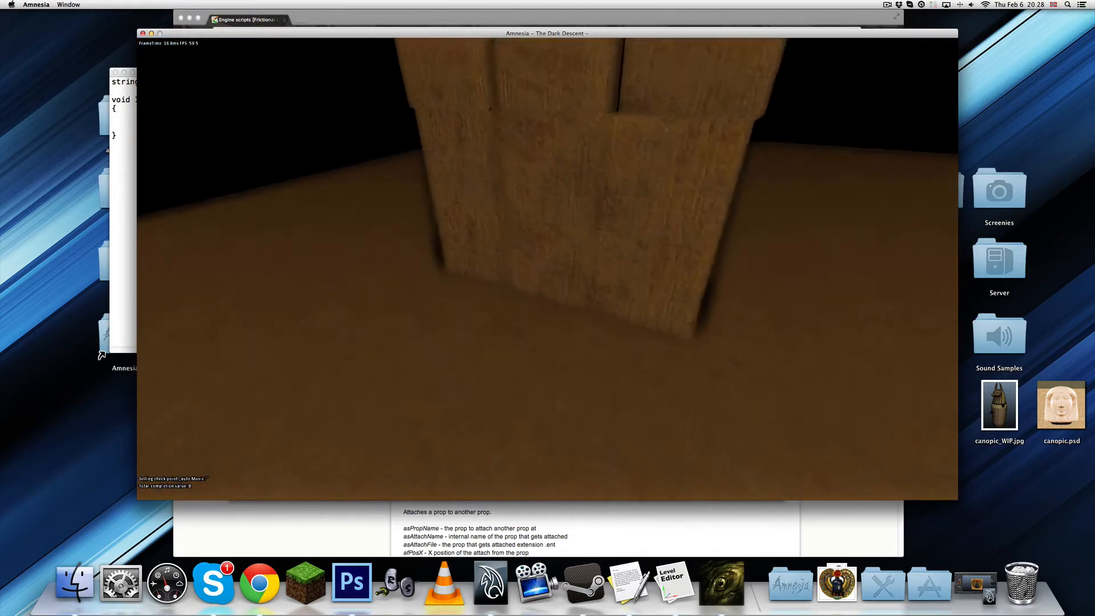
{"action": "key", "text": "w"}
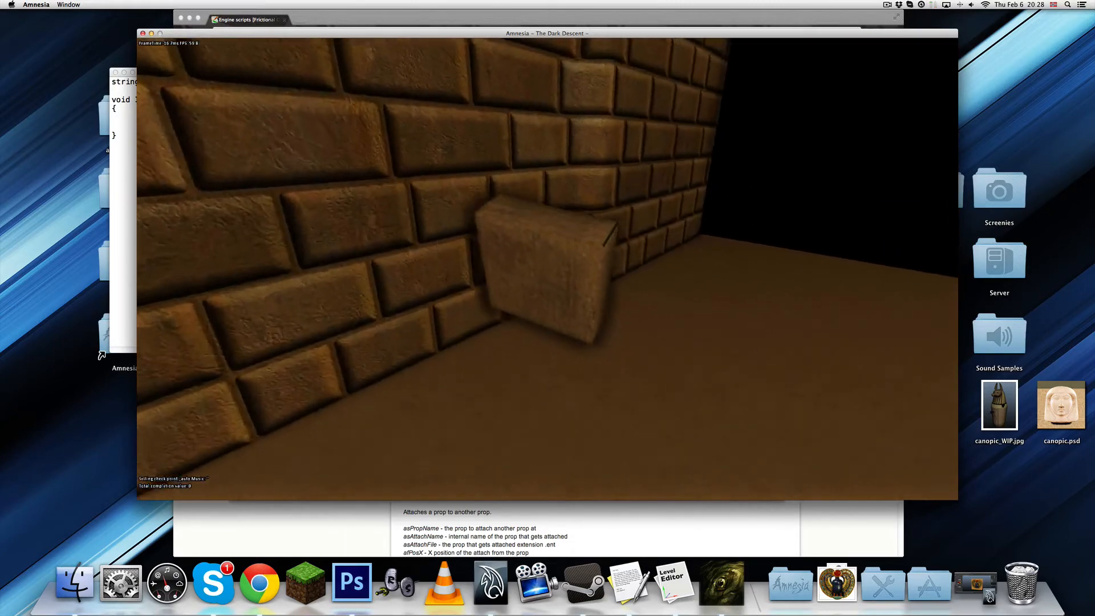
{"action": "key", "text": "s"}
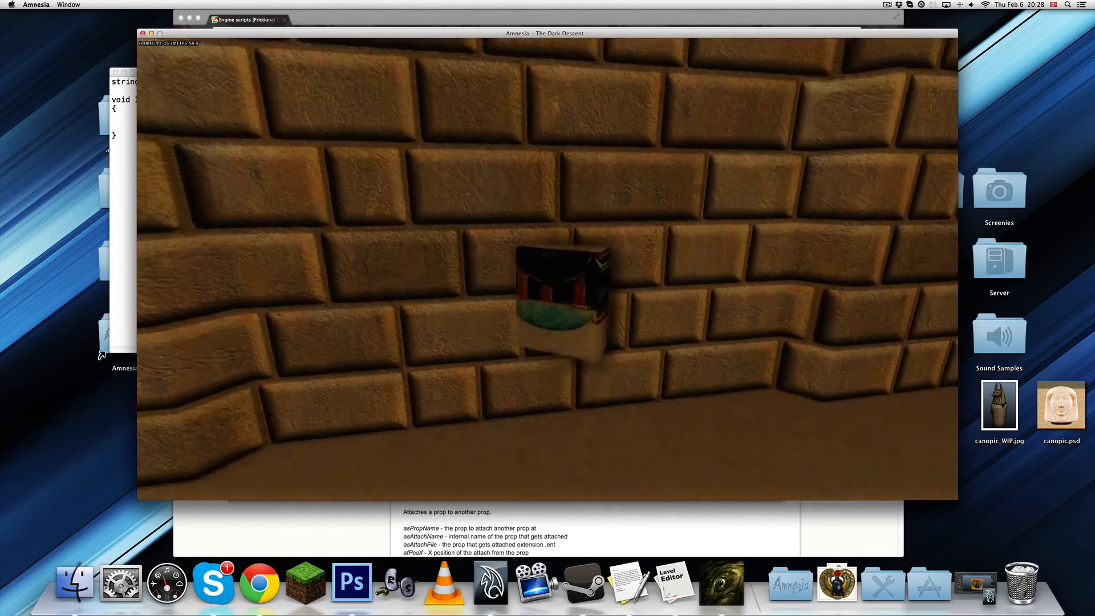
{"action": "key", "text": "w"}
{"action": "key", "text": "s"}
{"action": "key", "text": "Escape"}
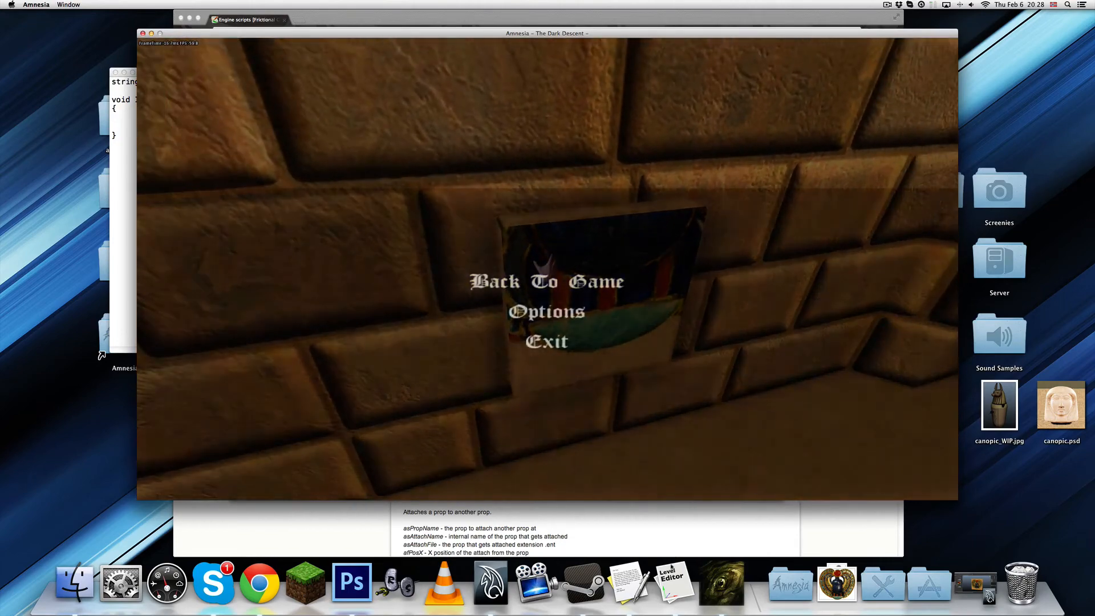
Switch to the Level Editor, clear the attachable body name of the bottom right panel's sticky area, and save the map.
{"action": "left_click", "coordinate": [675, 582]}
{"action": "left_click", "coordinate": [715, 201]}
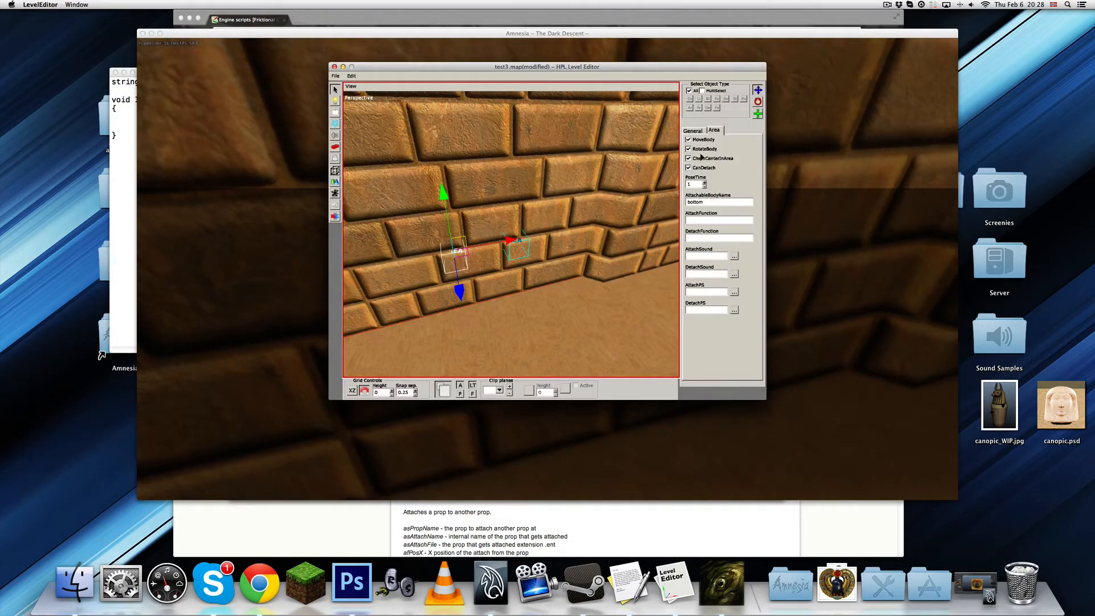
{"action": "left_click_drag", "start_coordinate": [513, 243], "coordinate": [554, 252], "text": "alt"}
{"action": "left_click", "coordinate": [553, 254]}
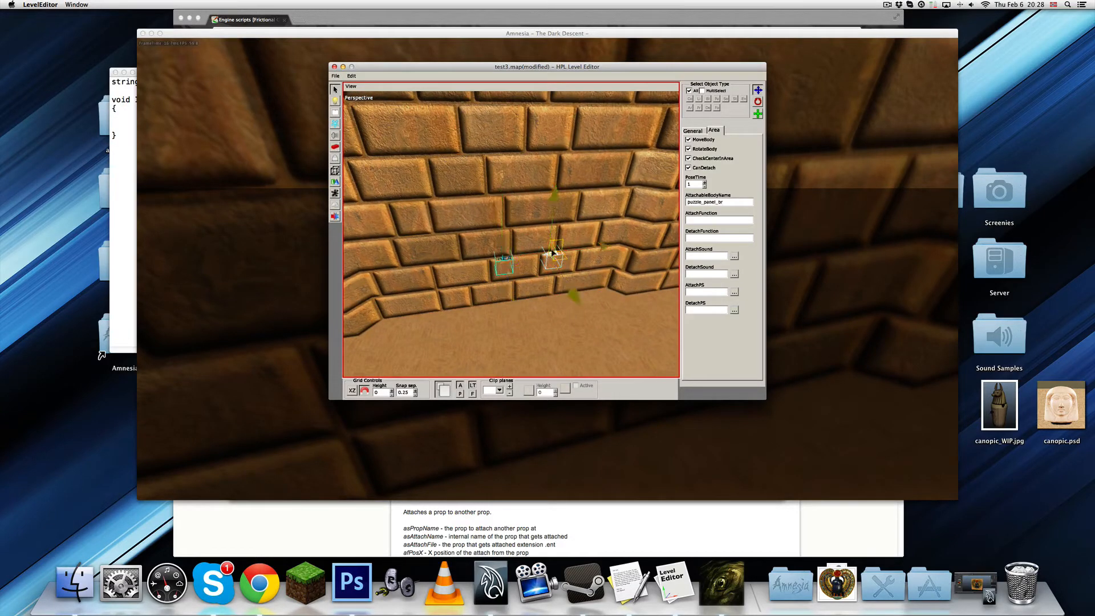
{"action": "double_click", "coordinate": [717, 202]}
{"action": "key", "text": "BackSpace"}
{"action": "key", "text": "ctrl+s"}
Check the bottom middle sticky area's attachable body name against the string variable in test3.hps.
{"action": "left_click_drag", "start_coordinate": [555, 199], "coordinate": [554, 208], "text": "alt"}
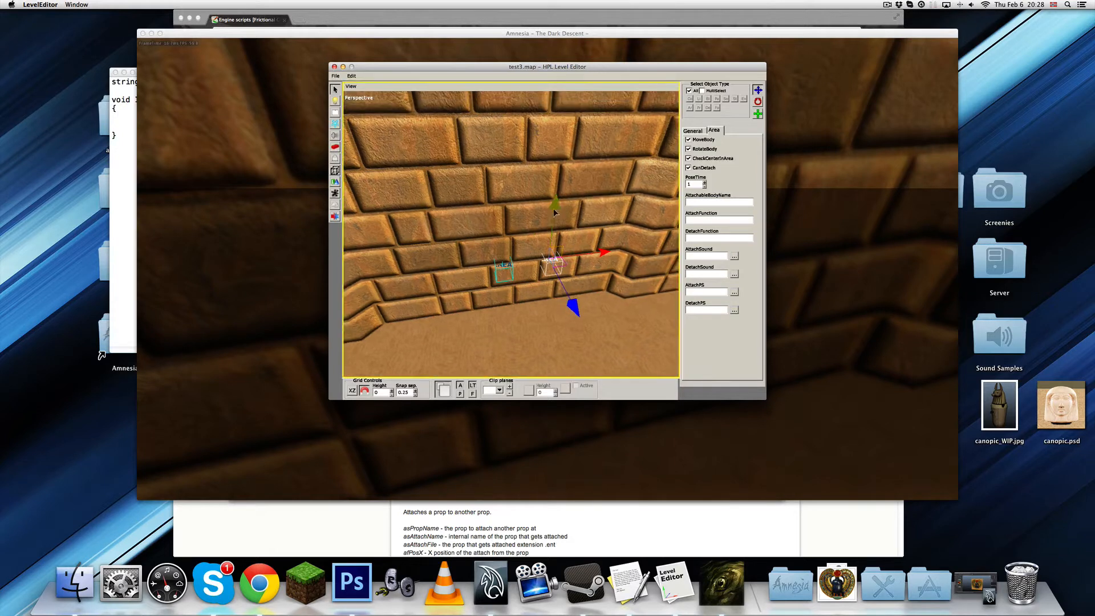
{"action": "left_click", "coordinate": [504, 268]}
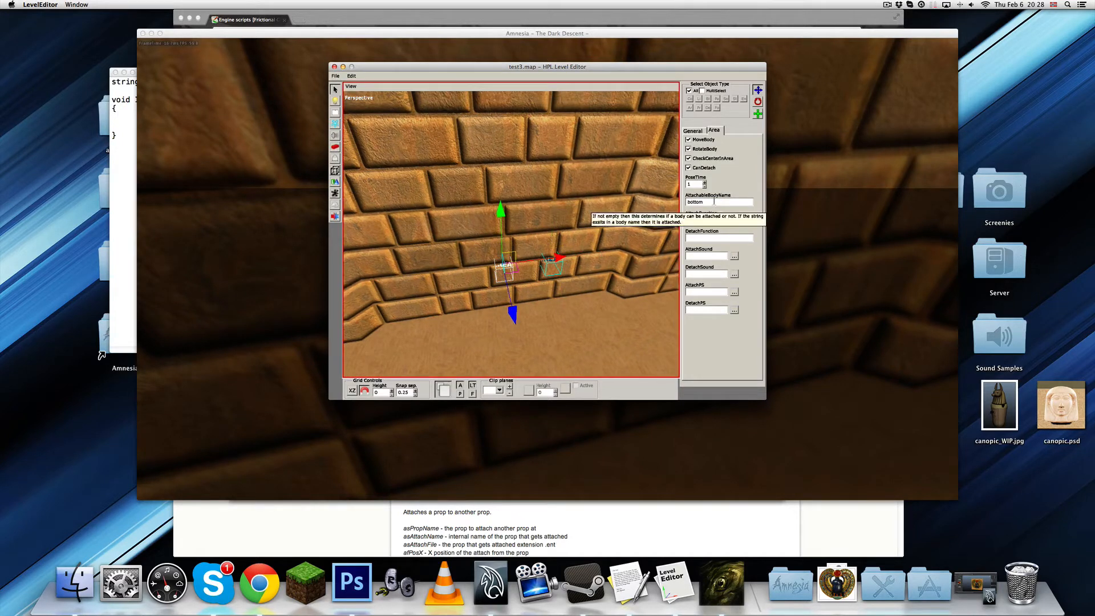
{"action": "left_click", "coordinate": [115, 144]}
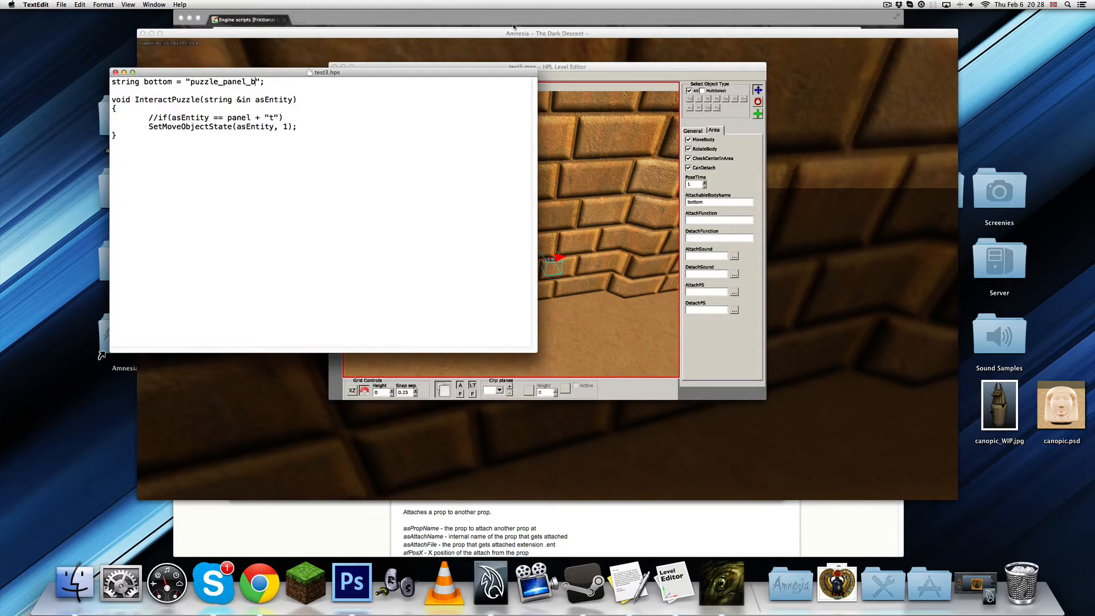
Switch to Amnesia, resume the game, reload the edited map, and walk up to the loose panel near the brick wall.
{"action": "left_click", "coordinate": [517, 46]}
{"action": "left_click", "coordinate": [528, 281]}
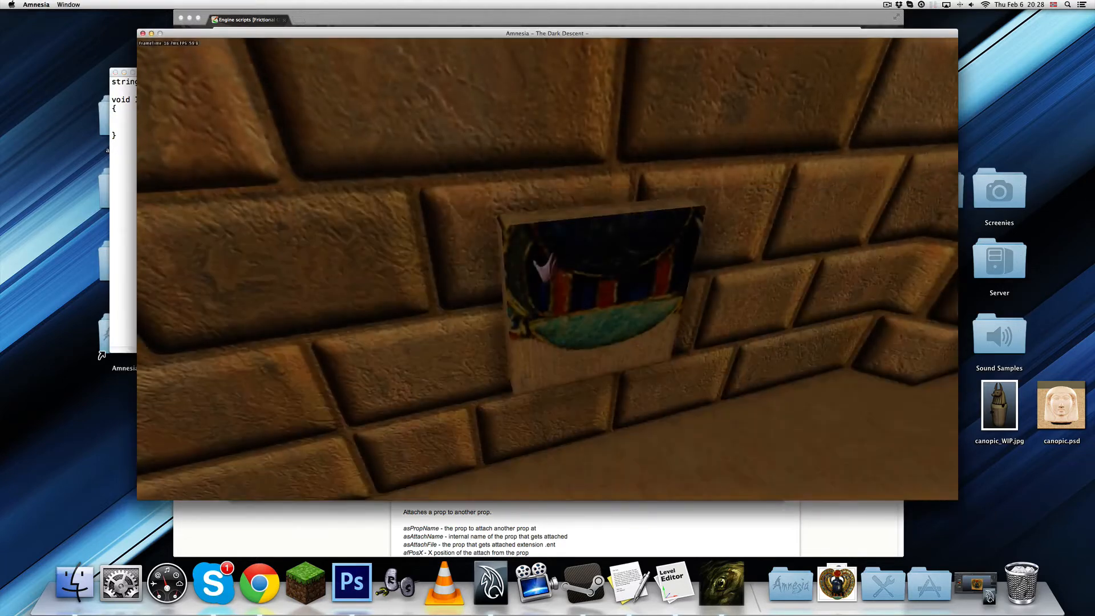
{"action": "key", "text": "F1"}
{"action": "left_click", "coordinate": [879, 221]}
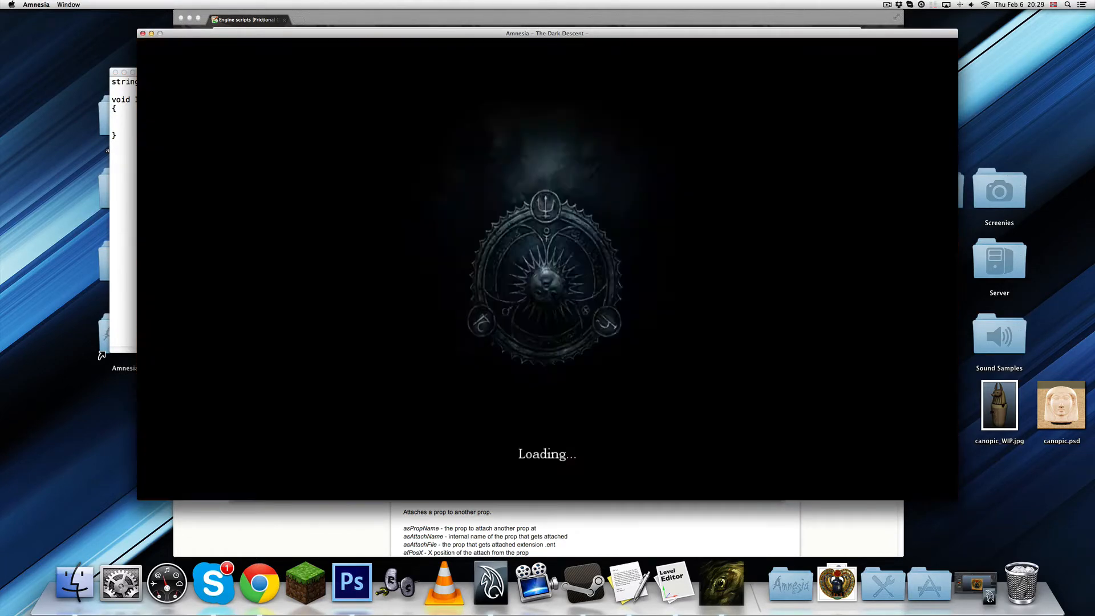
{"action": "key", "text": "w"}
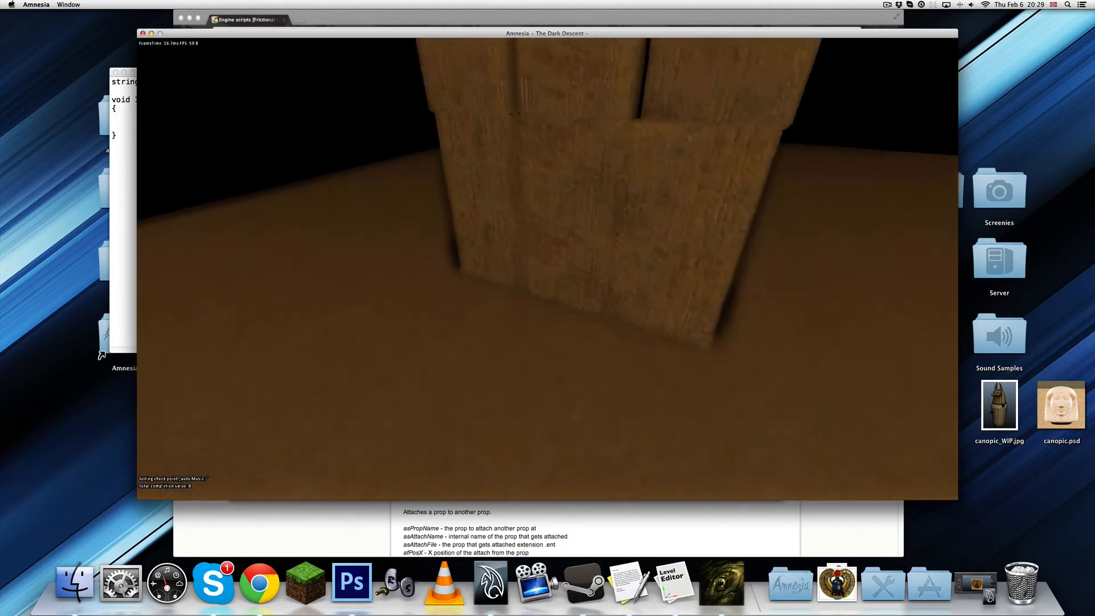
{"action": "key", "text": "w"}
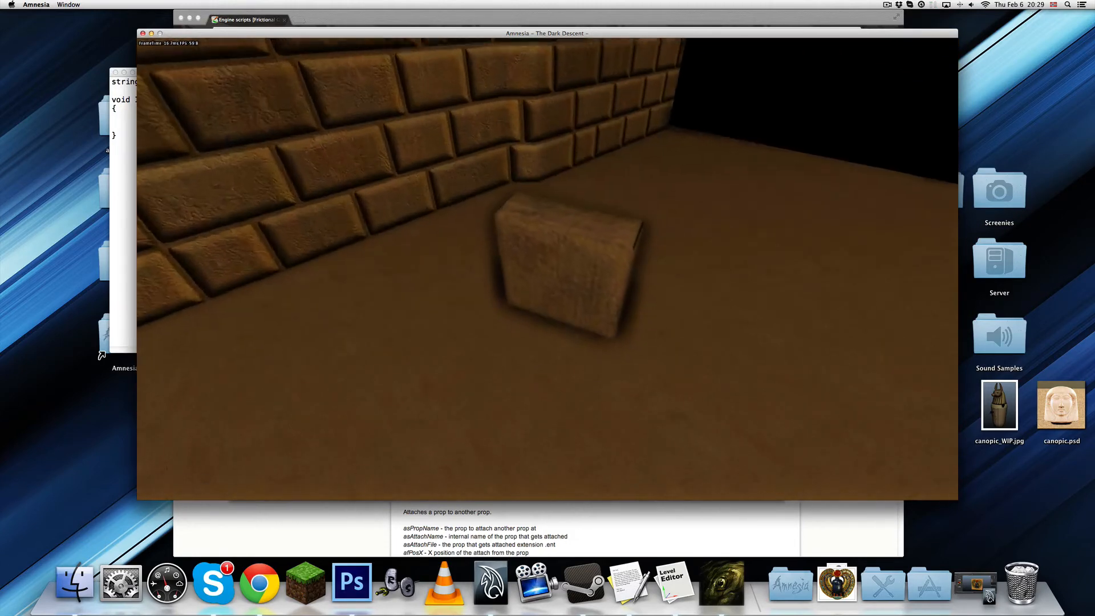
Test the attach areas in the game by carrying a puzzle panel to the brick wall, and pause the game.
{"action": "key", "text": "w"}
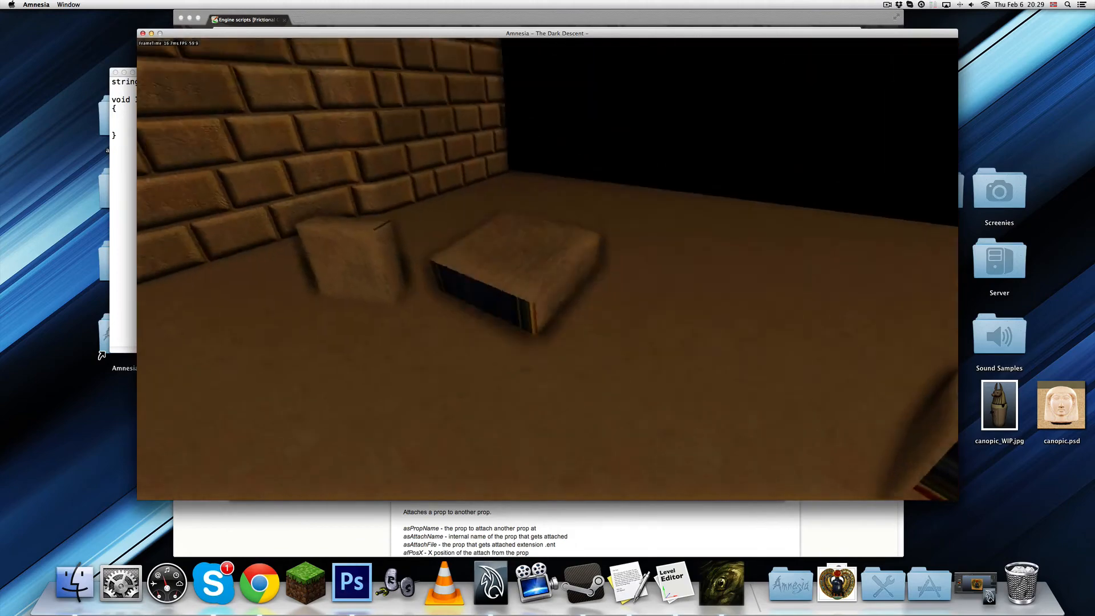
{"action": "key", "text": "w"}
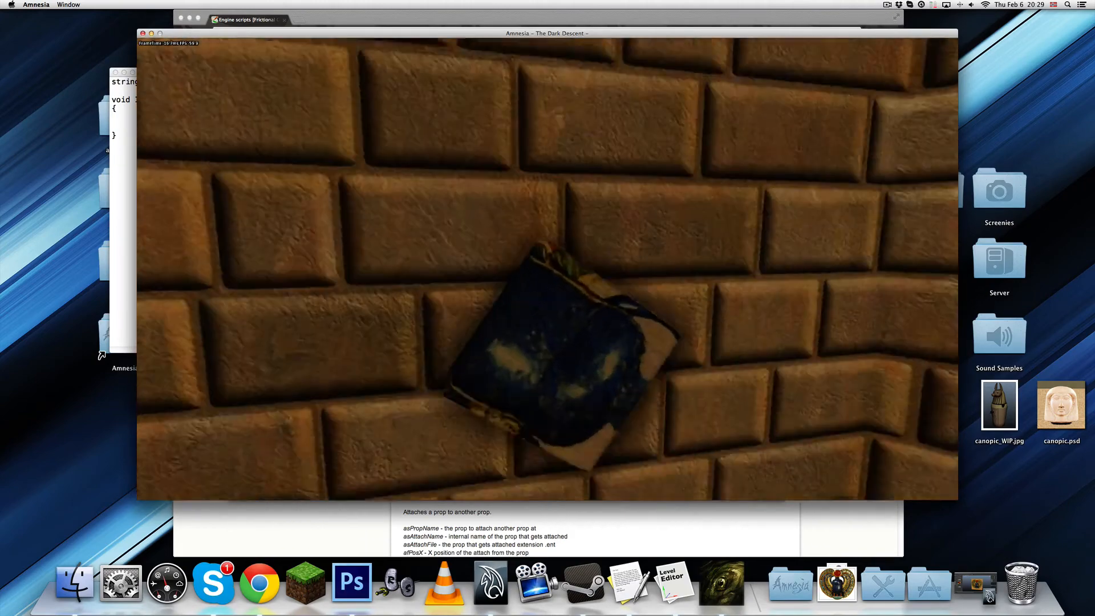
{"action": "key", "text": "s"}
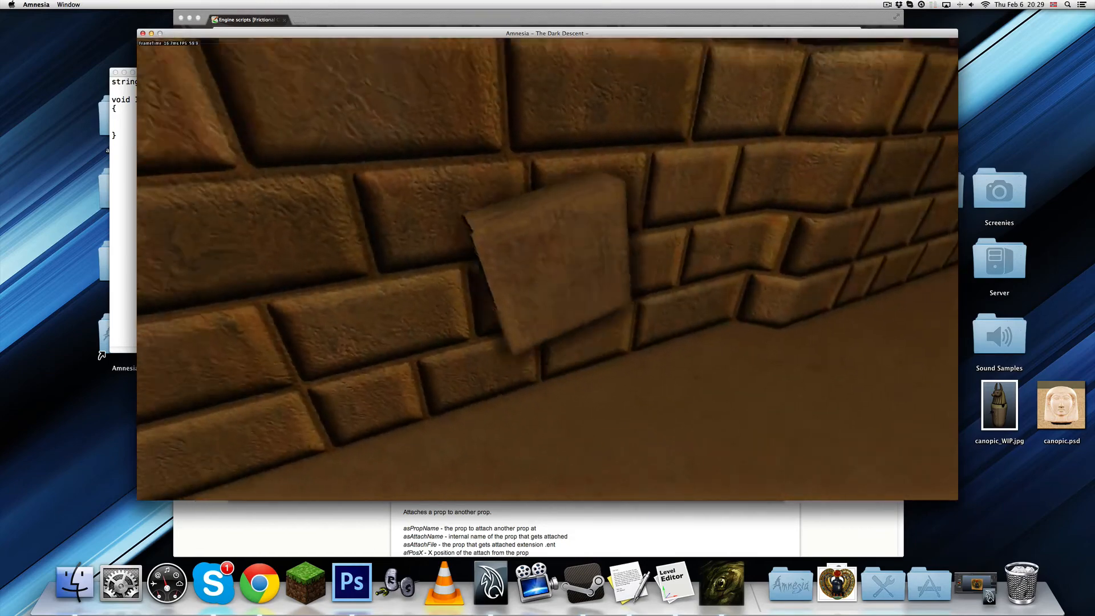
{"action": "key", "text": "w"}
{"action": "key", "text": "w"}
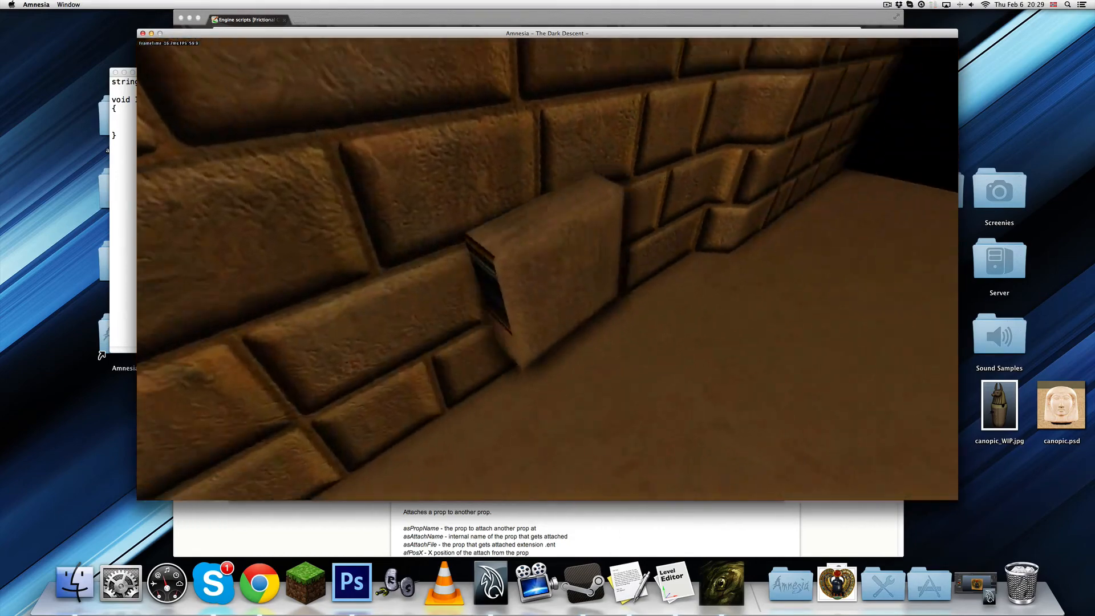
{"action": "key", "text": "w"}
{"action": "left_click", "coordinate": [546, 266]}
{"action": "key", "text": "s"}
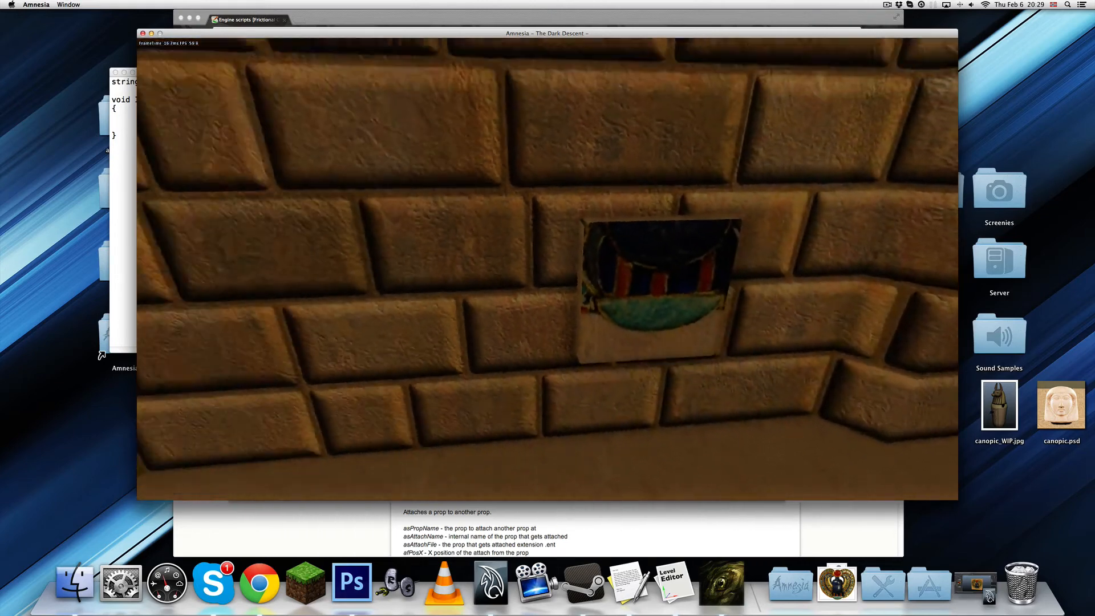
{"action": "key", "text": "Escape"}
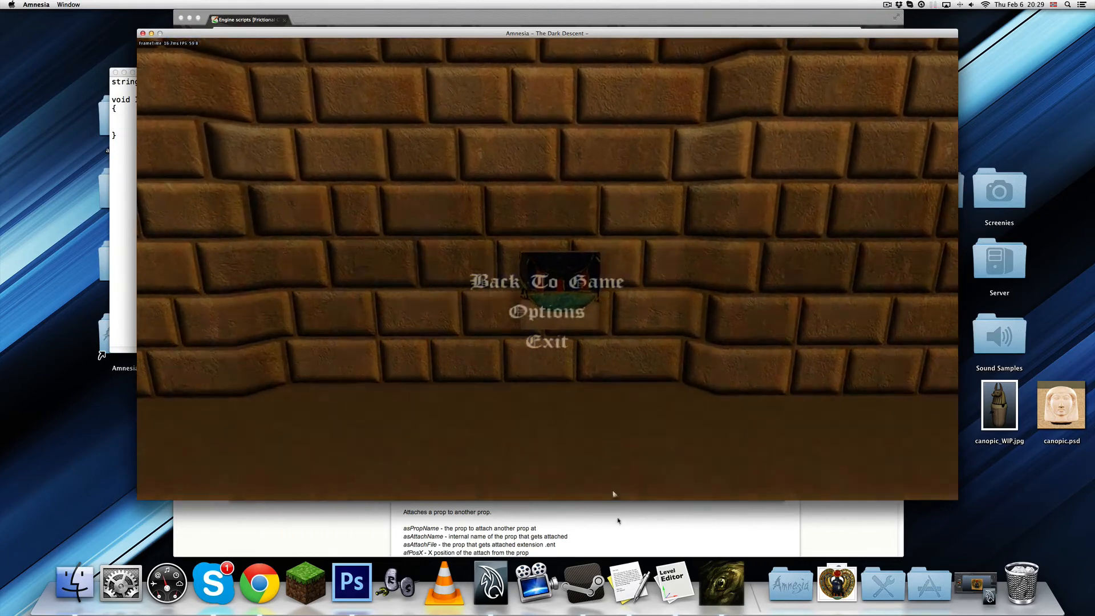
Switch to the HPL Level Editor and check the attach settings of the right-hand area on the brick wall.
{"action": "left_click", "coordinate": [675, 582]}
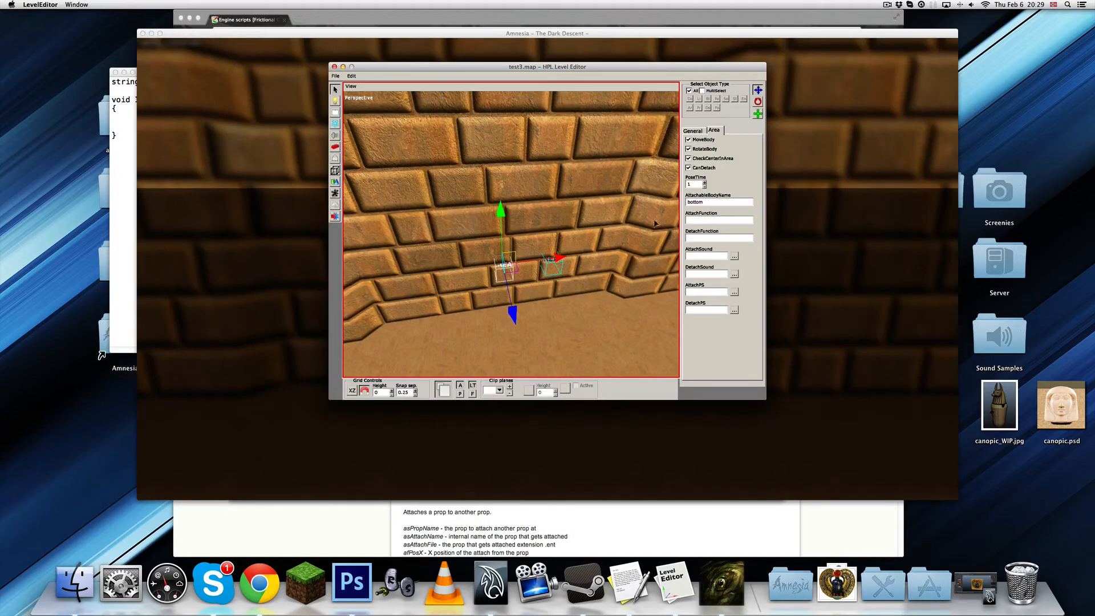
{"action": "left_click", "coordinate": [546, 265]}
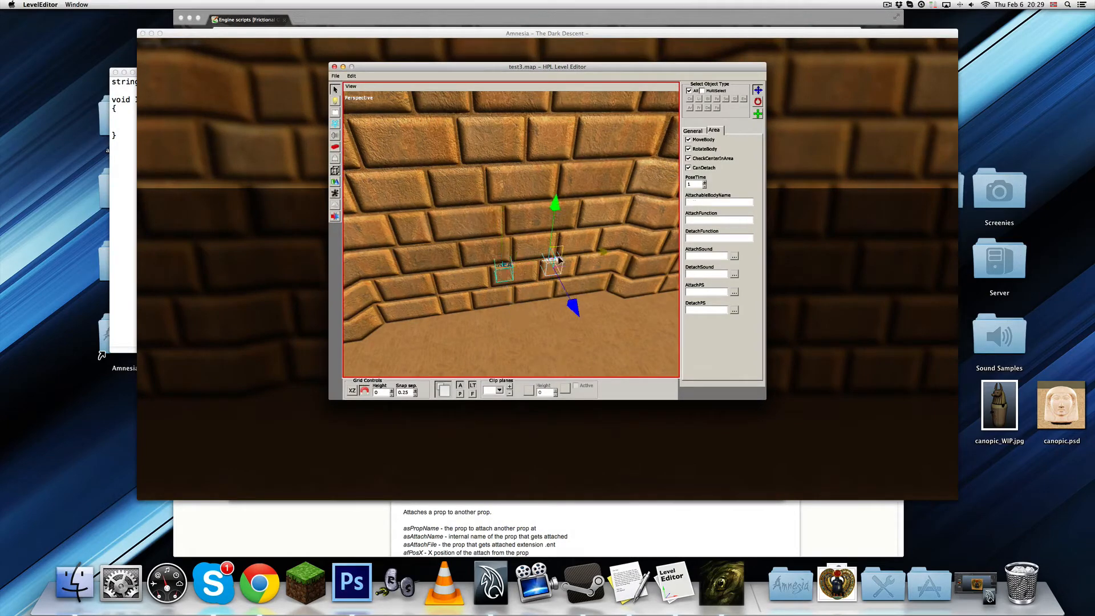
{"action": "mouse_move", "coordinate": [607, 264]}
{"action": "left_mouse_down", "text": "alt"}
{"action": "mouse_move", "coordinate": [590, 245]}
{"action": "mouse_move", "coordinate": [593, 257]}
{"action": "left_mouse_up", "text": "alt"}
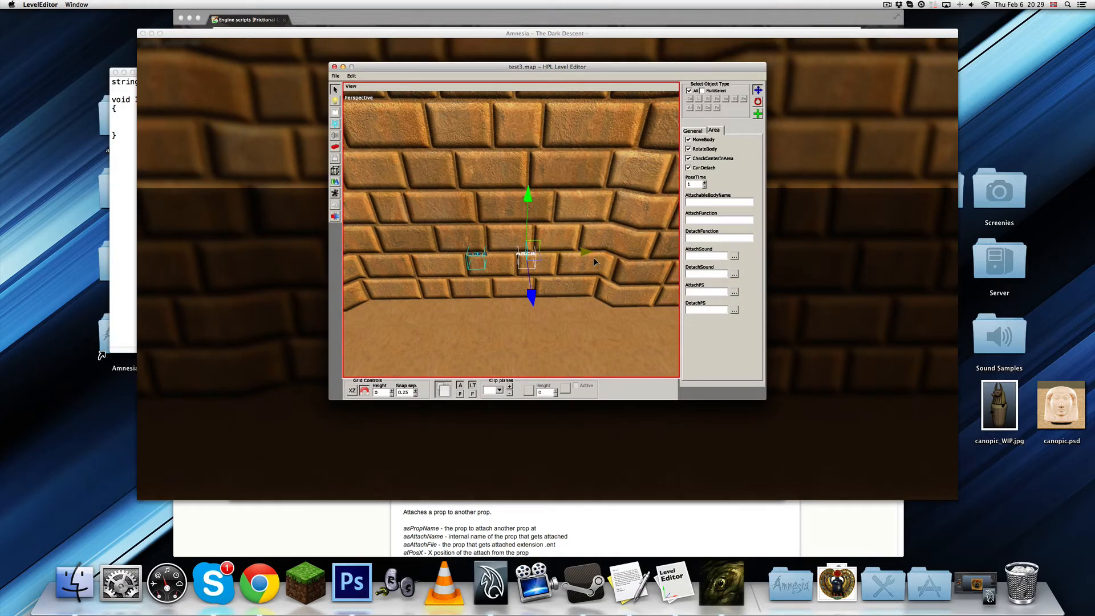
{"action": "left_click_drag", "start_coordinate": [594, 258], "coordinate": [559, 278], "text": "alt"}
Rename the bottom middle panel of the scarab puzzle to puzzle_panel_bm.
{"action": "scroll", "coordinate": [559, 274], "scroll_direction": "down", "scroll_amount": 5}
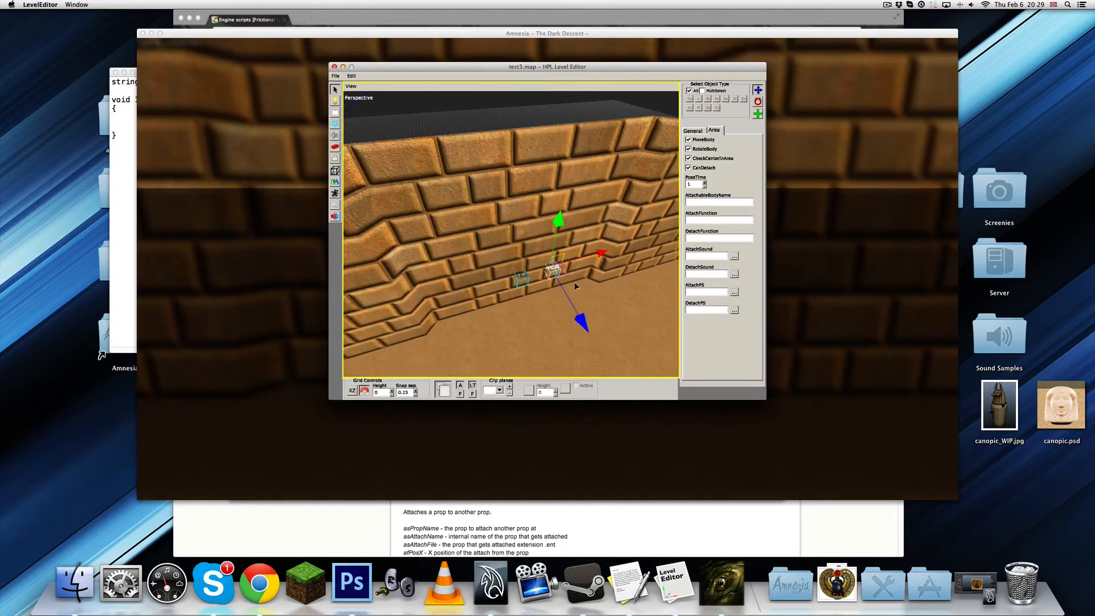
{"action": "middle_click_drag", "start_coordinate": [559, 274], "coordinate": [513, 189], "text": "alt"}
{"action": "left_click_drag", "start_coordinate": [515, 223], "coordinate": [500, 207], "text": "alt"}
{"action": "left_click", "coordinate": [527, 242]}
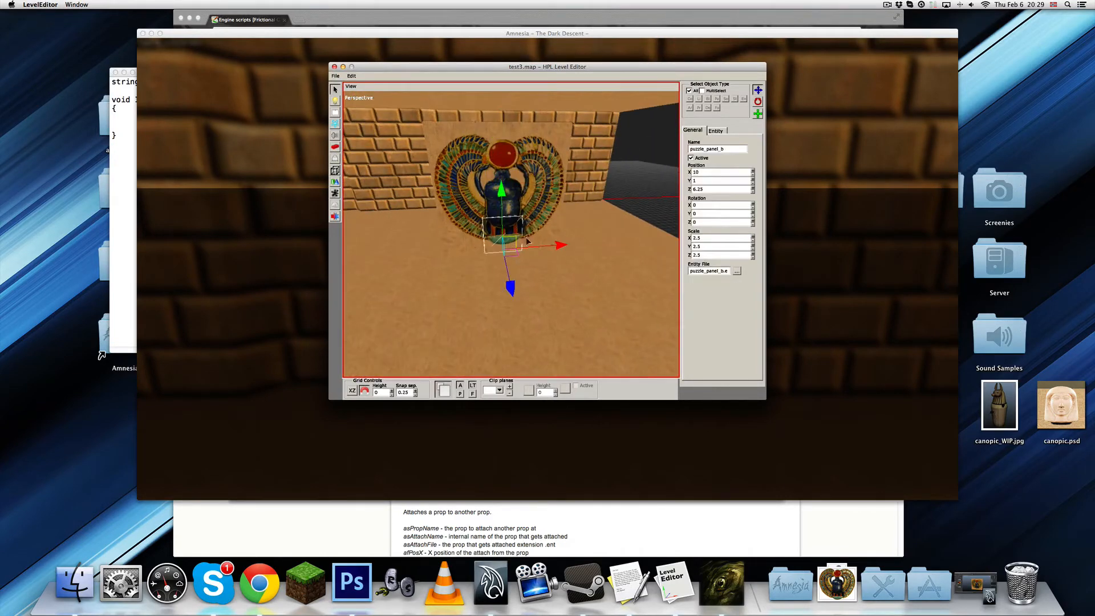
{"action": "double_click", "coordinate": [737, 149]}
{"action": "left_click", "coordinate": [737, 148]}
{"action": "type", "text": "m"}
{"action": "key", "text": "Return"}
Rename the top middle panel, name the centre panel puzzle_panel_mm, and save the map.
{"action": "left_click_drag", "start_coordinate": [593, 216], "coordinate": [533, 195], "text": "alt"}
{"action": "left_click", "coordinate": [531, 148]}
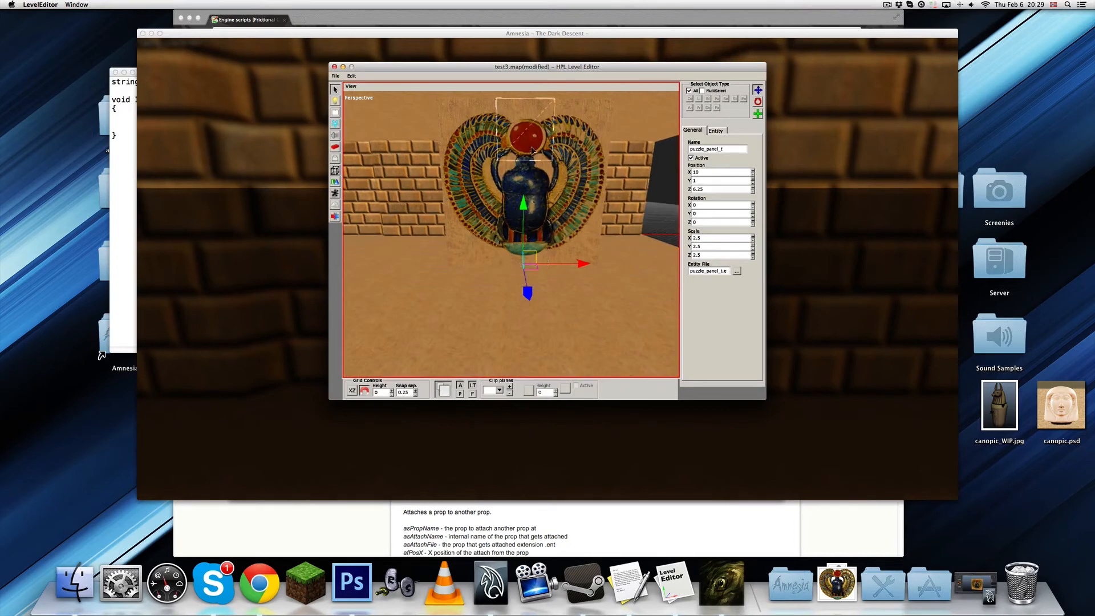
{"action": "left_click", "coordinate": [735, 149]}
{"action": "left_click", "coordinate": [516, 180]}
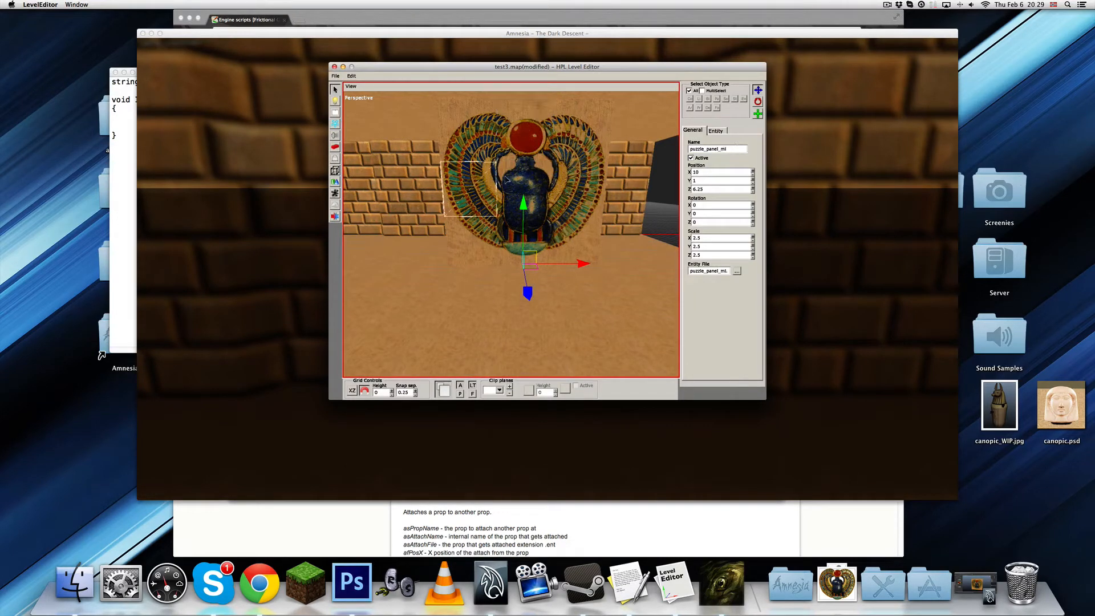
{"action": "left_click", "coordinate": [739, 149]}
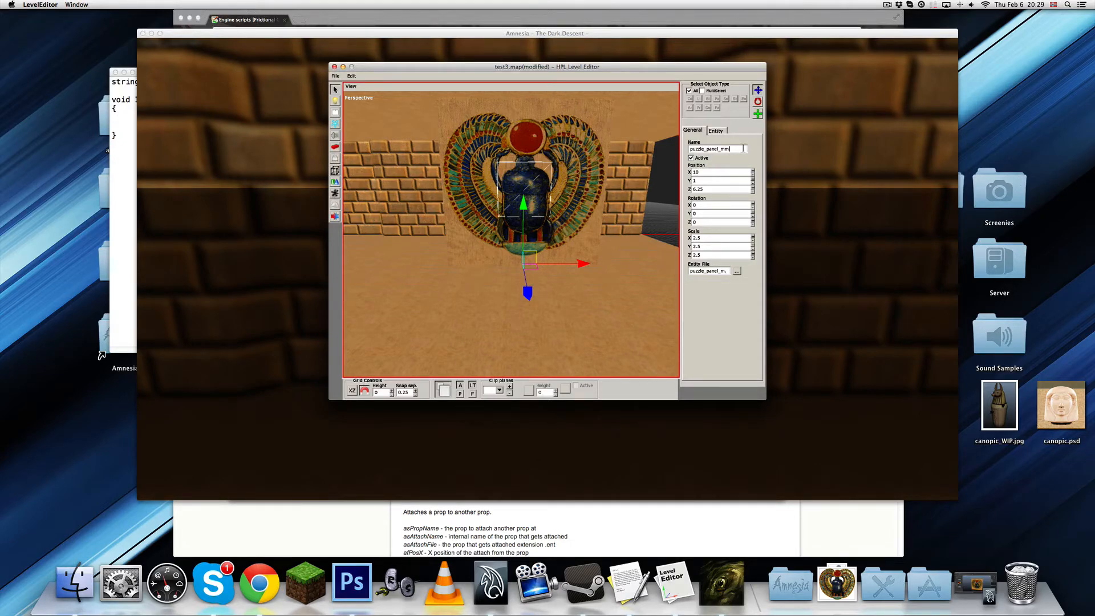
{"action": "key", "text": "super+s"}
Set the AttachableBodyName of the left attach area on the brick wall to puzzle_panel_bm.
{"action": "left_click_drag", "start_coordinate": [576, 228], "coordinate": [529, 282], "text": "alt"}
{"action": "scroll", "coordinate": [530, 281], "scroll_direction": "up", "scroll_amount": 3}
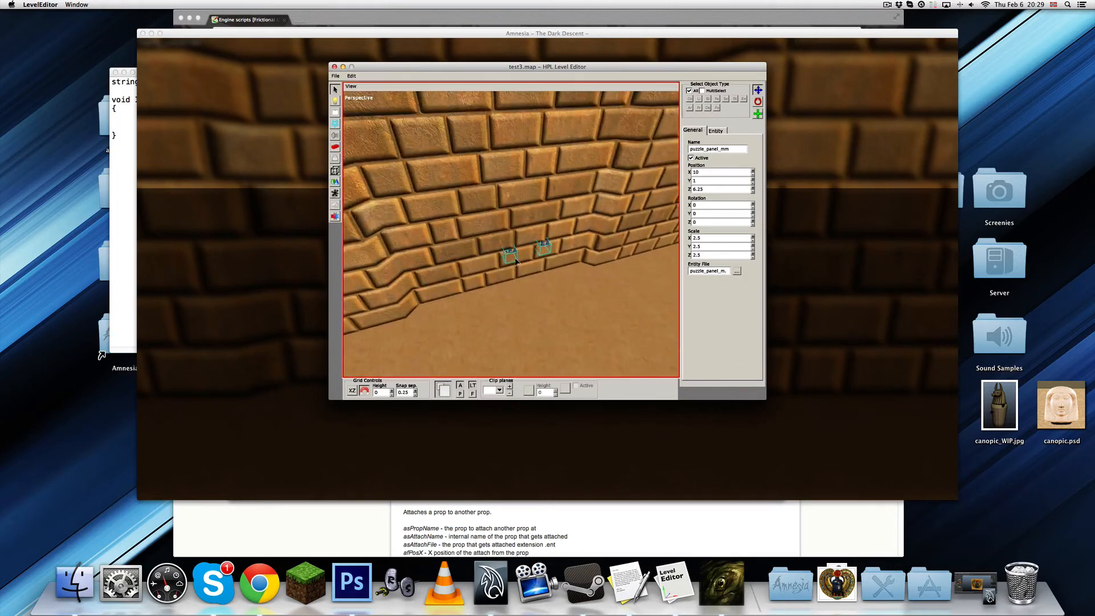
{"action": "left_click", "coordinate": [514, 259]}
{"action": "left_click", "coordinate": [718, 133]}
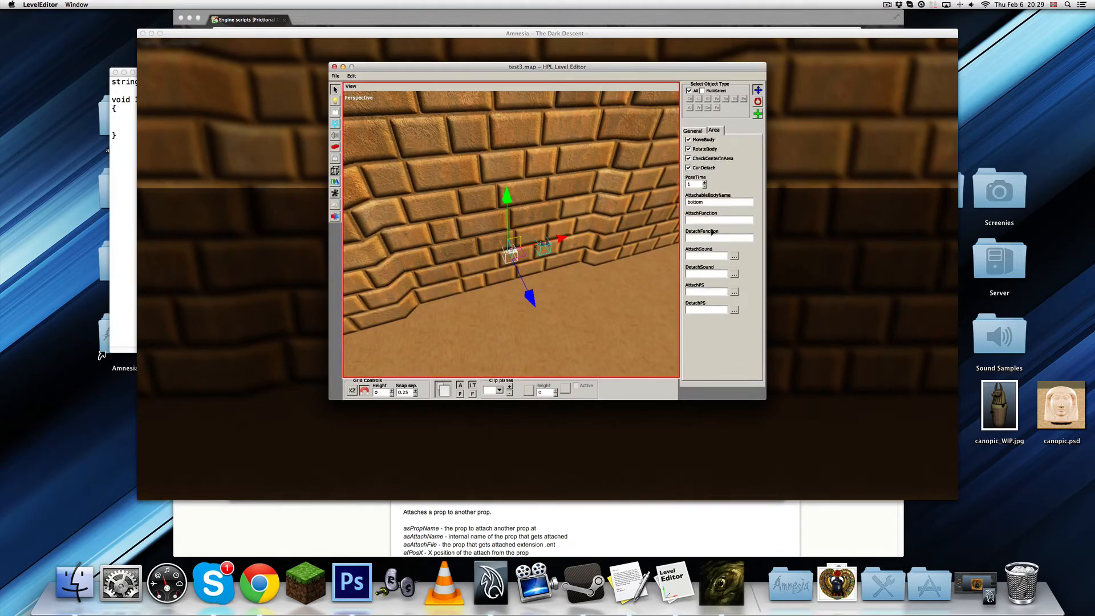
{"action": "double_click", "coordinate": [709, 202]}
{"action": "type", "text": "puzzle_panel_"}
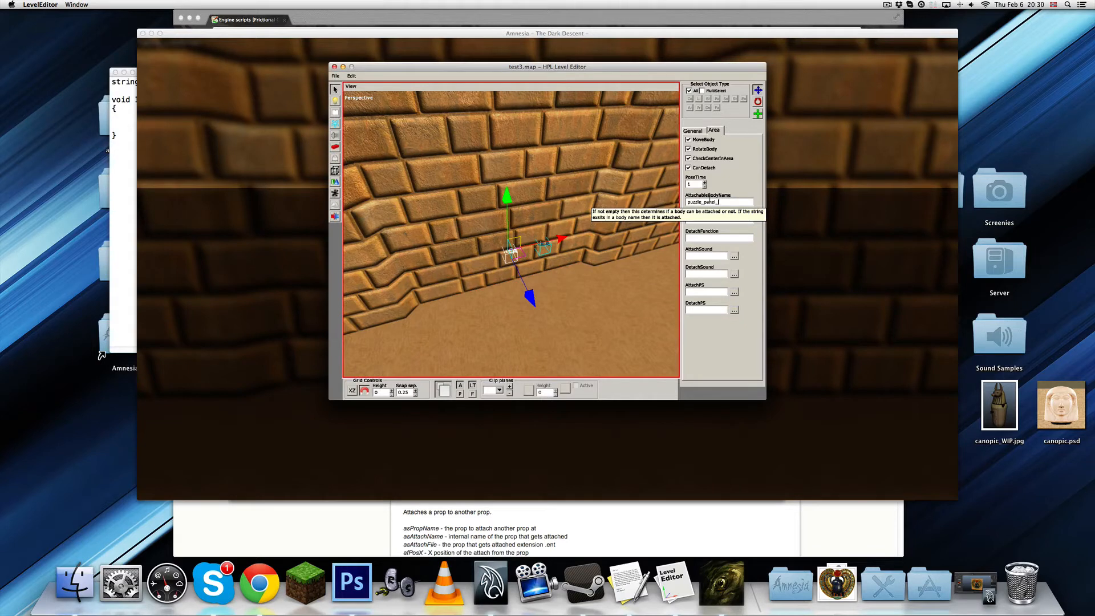
{"action": "type", "text": "bm"}
{"action": "key", "text": "Return"}
Set the AttachableBodyName of the right attach area to puzzle_panel_br and save the map.
{"action": "left_click", "coordinate": [545, 246]}
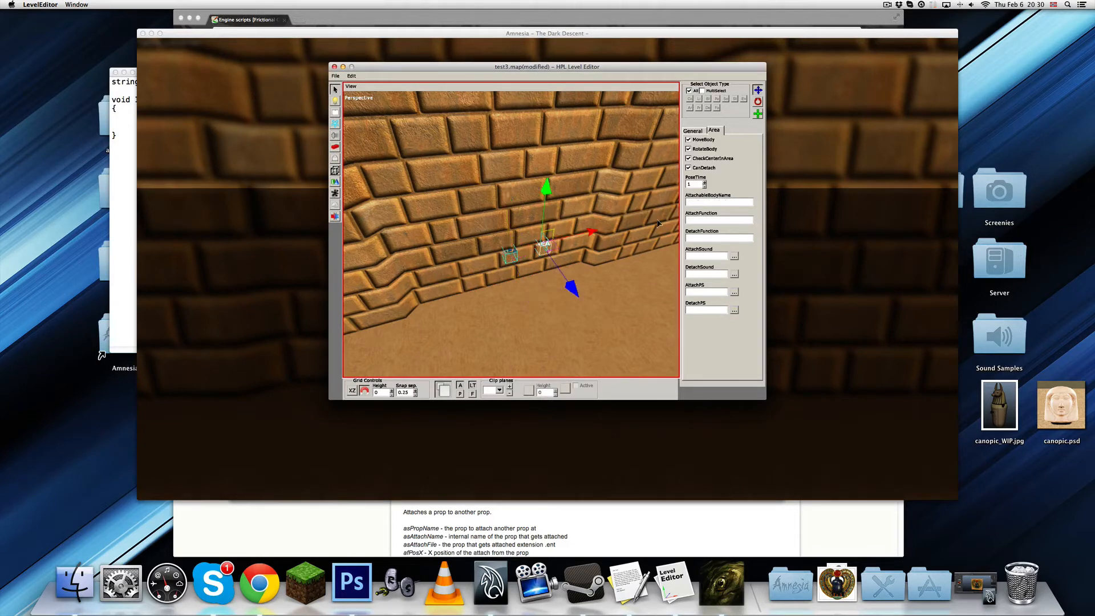
{"action": "left_click", "coordinate": [695, 203]}
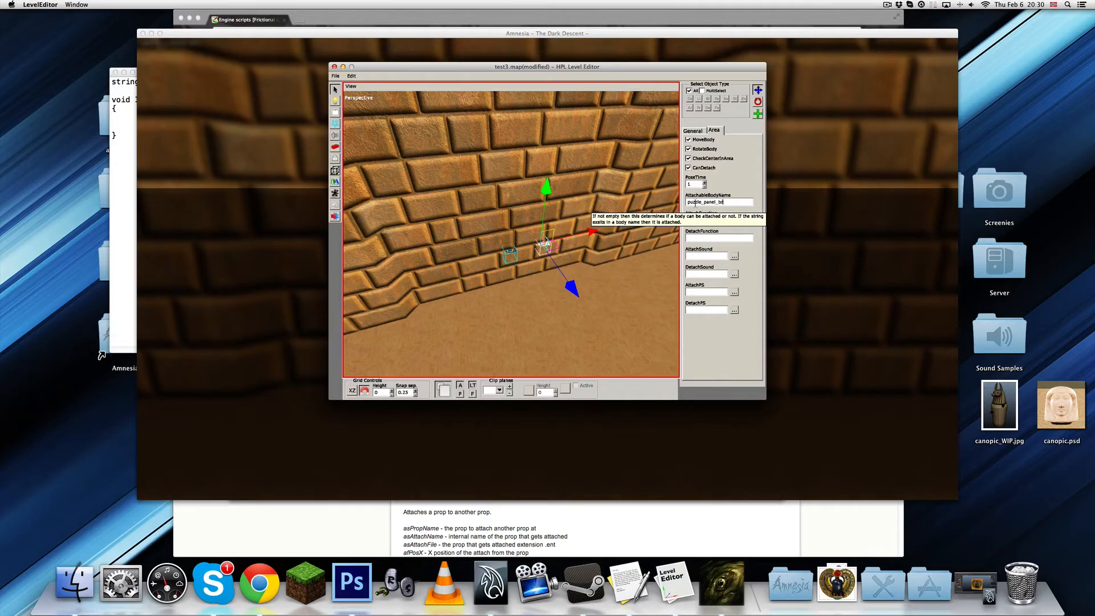
{"action": "type", "text": "puzzle_panel_br"}
{"action": "key", "text": "Return"}
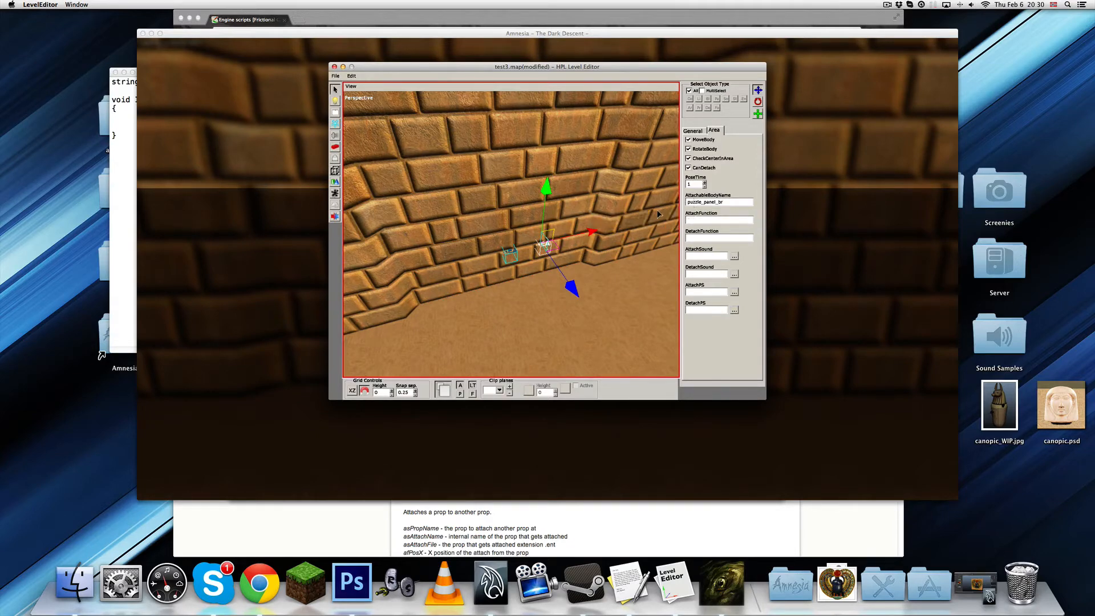
{"action": "key", "text": "super+s"}
Switch back to Amnesia, reload the map, and attach the bottom middle panel to the left attach area on the brick wall.
{"action": "left_click", "coordinate": [524, 445]}
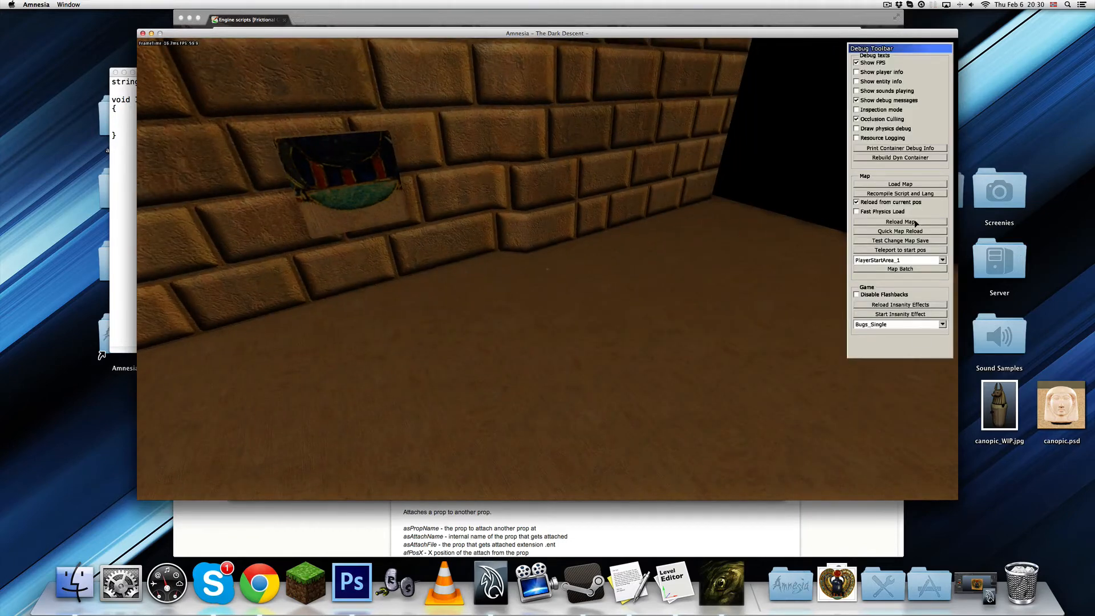
{"action": "left_click", "coordinate": [900, 222]}
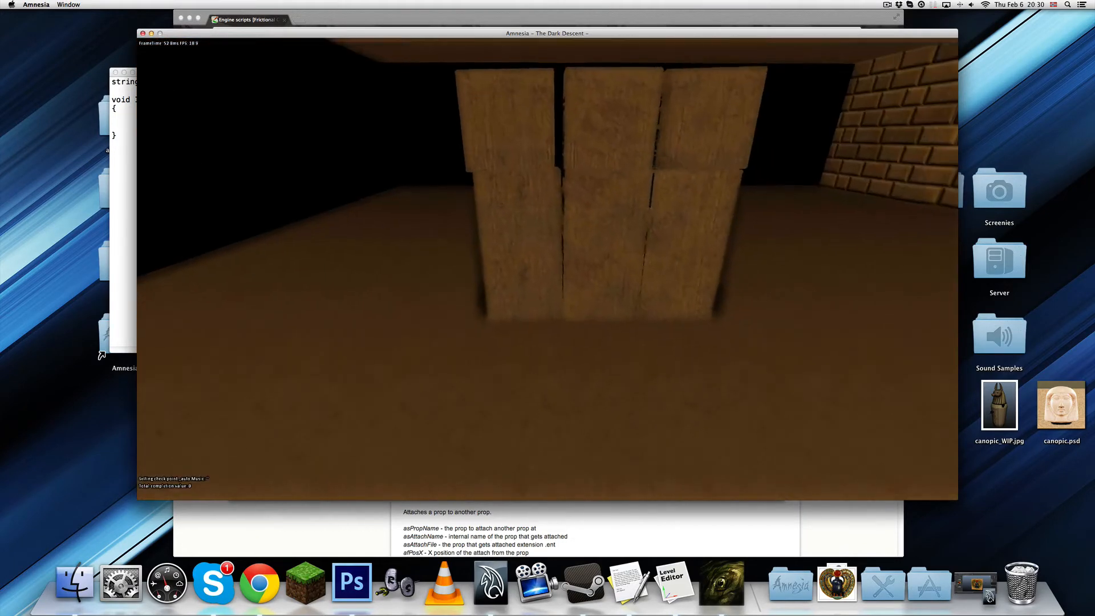
{"action": "key", "text": "w"}
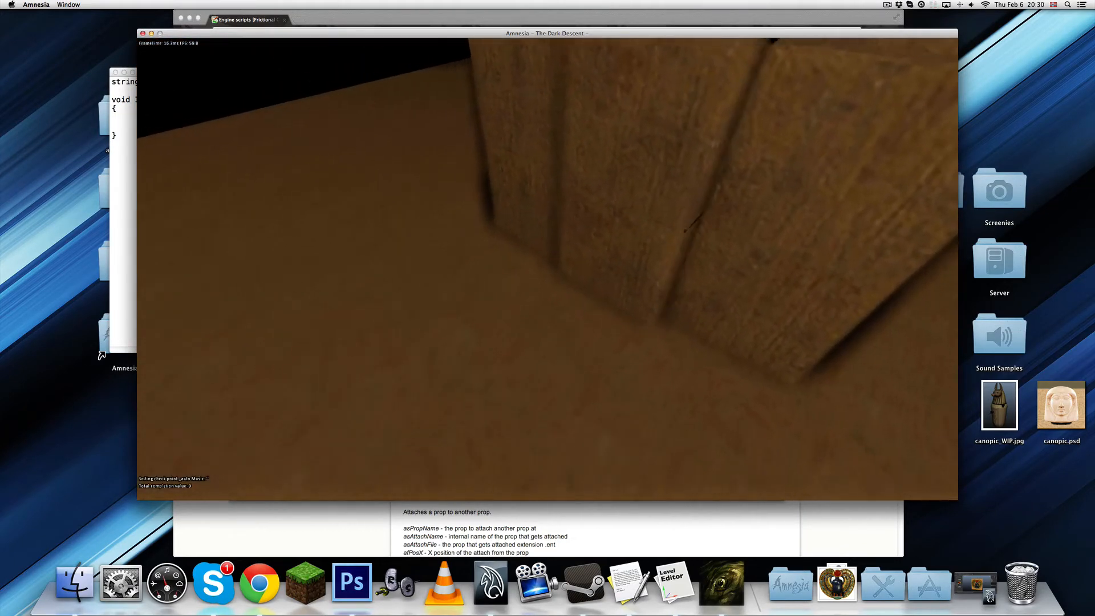
{"action": "key", "text": "w"}
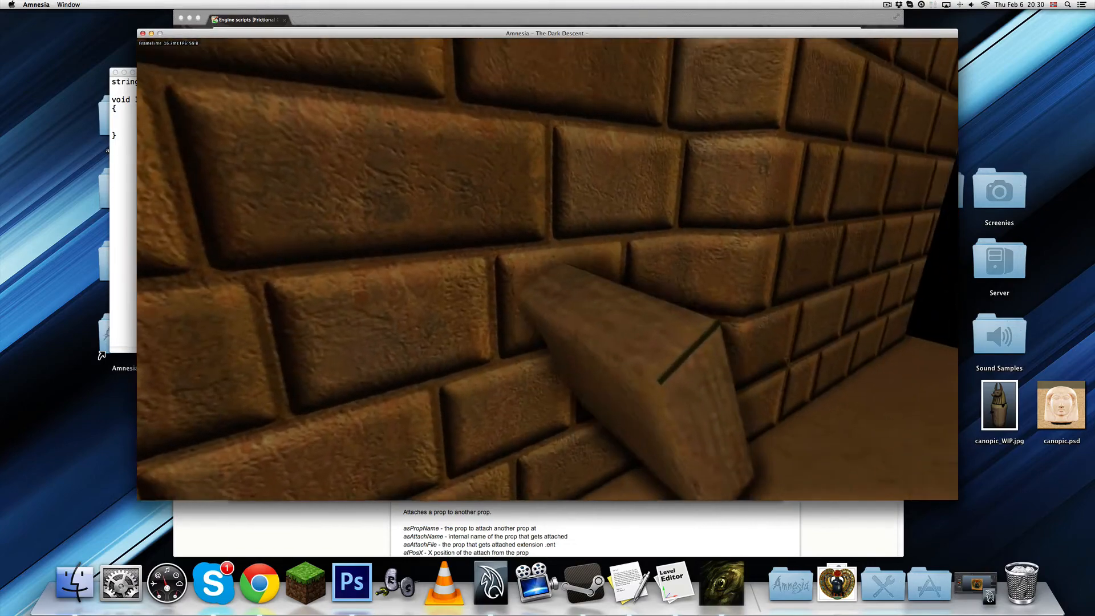
{"action": "key", "text": "s"}
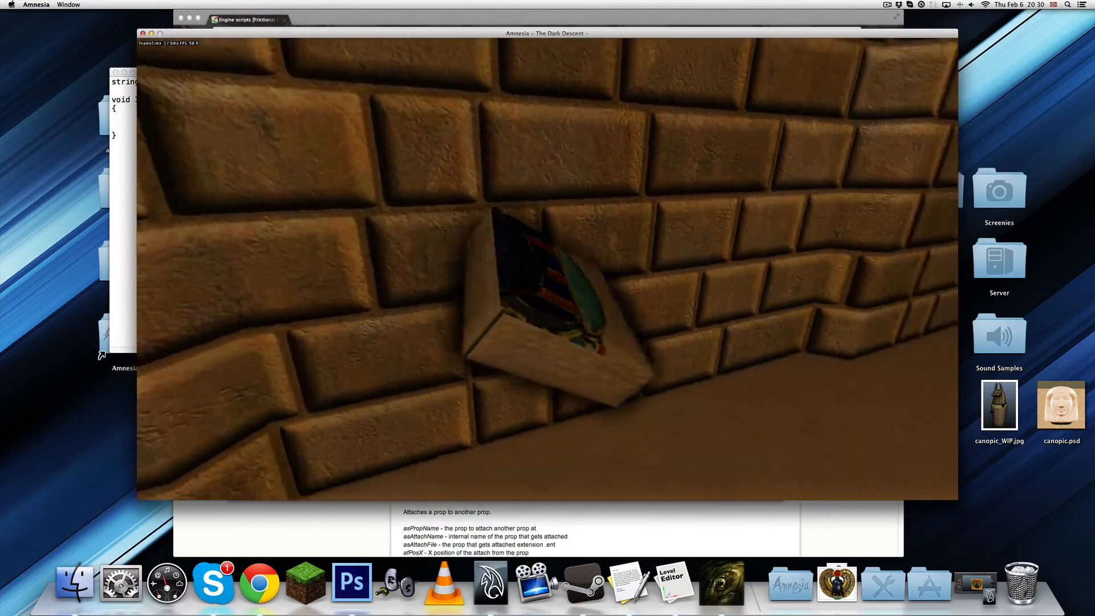
{"action": "key", "text": "w"}
{"action": "key", "text": "s"}
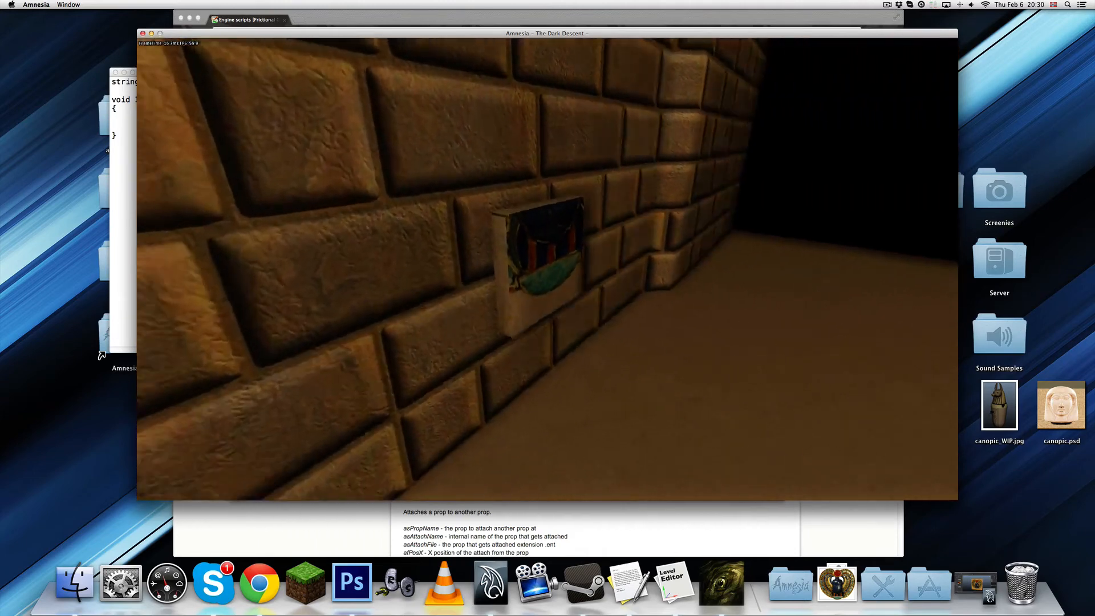
Carry the bottom right panel to the wall and attach it beside the bottom middle panel.
{"action": "key", "text": "a"}
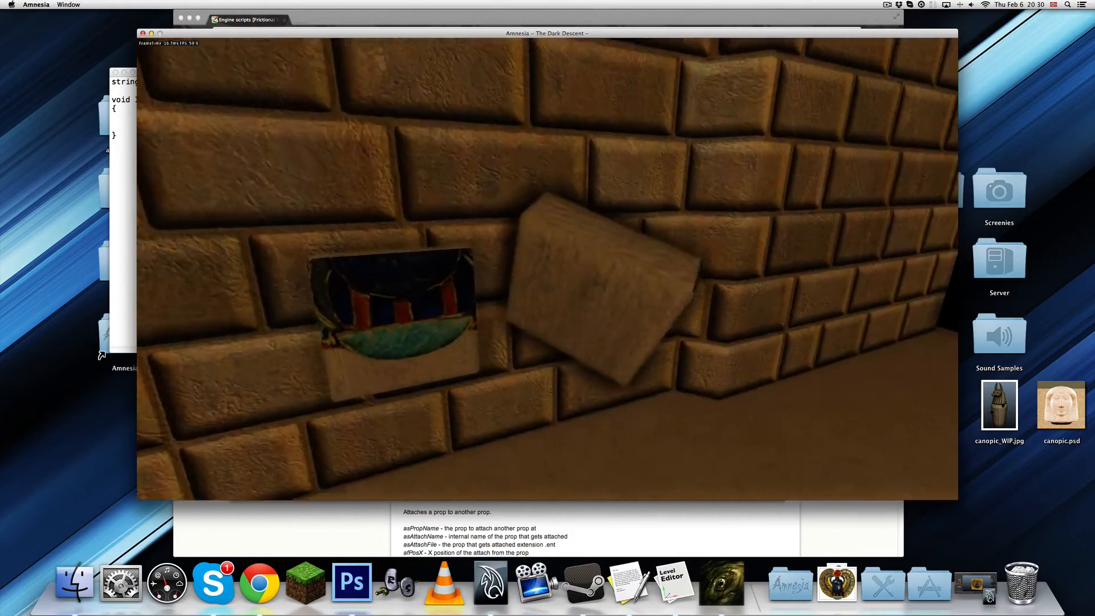
{"action": "mouse_move", "coordinate": [603, 289]}
{"action": "left_mouse_down"}
{"action": "mouse_move", "coordinate": [660, 339]}
{"action": "mouse_move", "coordinate": [678, 333]}
{"action": "mouse_move", "coordinate": [546, 269]}
{"action": "left_mouse_up"}
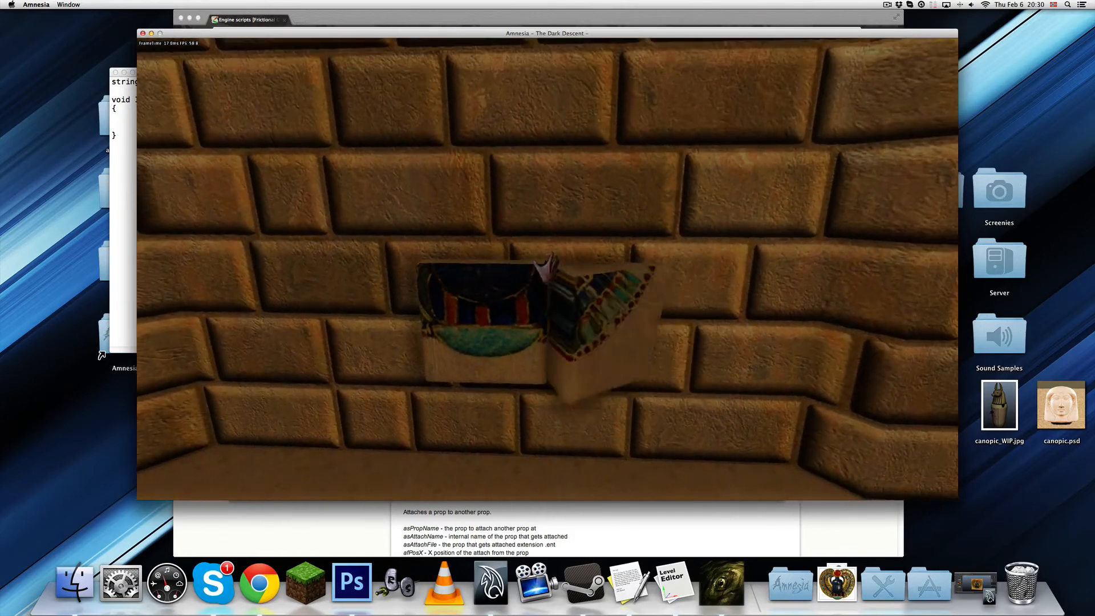
{"action": "key", "text": "w"}
{"action": "key", "text": "s"}
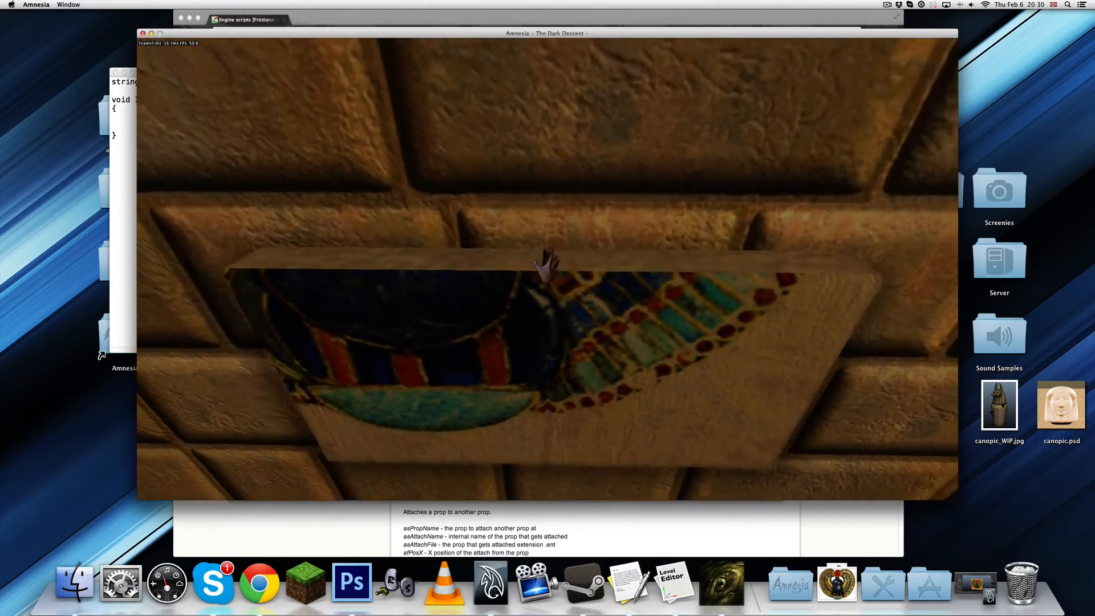
Examine how the two attached bottom panels line up on the wall, from close up, further back and at an angle.
{"action": "key", "text": "w"}
{"action": "key", "text": "s"}
{"action": "key", "text": "w"}
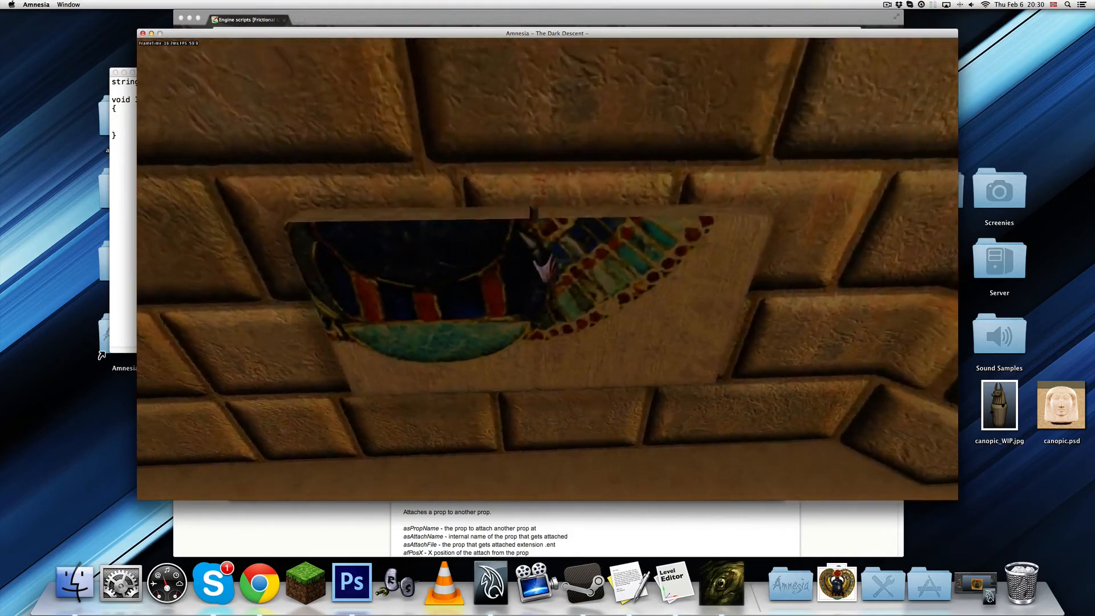
{"action": "key", "text": "s"}
{"action": "key", "text": "w"}
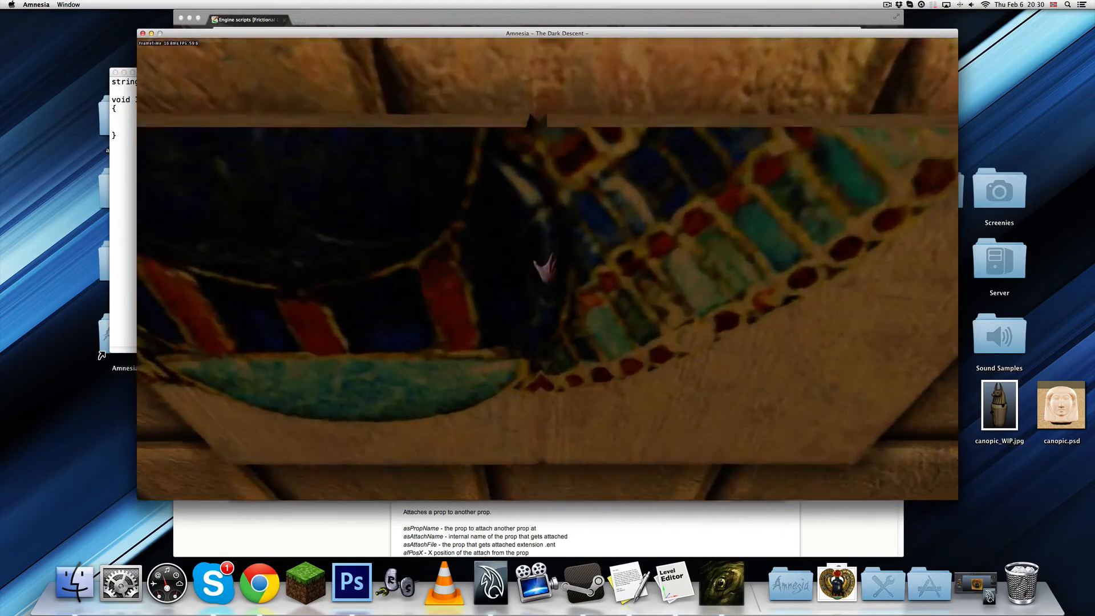
{"action": "key", "text": "s"}
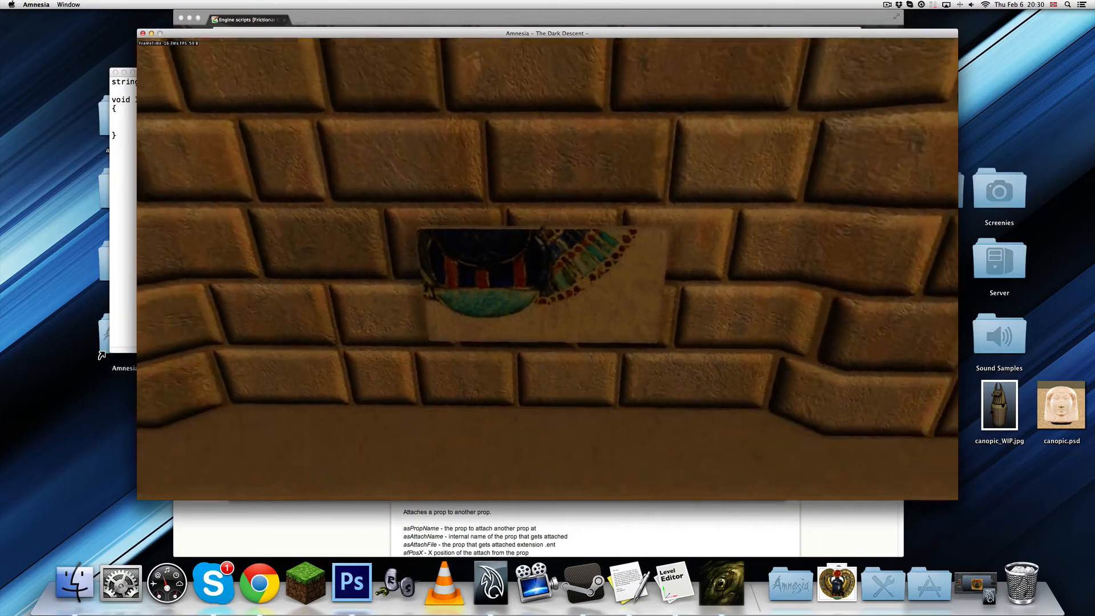
{"action": "key", "text": "w"}
{"action": "mouse_move", "coordinate": [545, 268]}
{"action": "left_mouse_down"}
{"action": "mouse_move", "coordinate": [573, 274]}
{"action": "mouse_move", "coordinate": [542, 265]}
{"action": "left_mouse_up"}
{"action": "key", "text": "s"}
{"action": "key", "text": "w"}
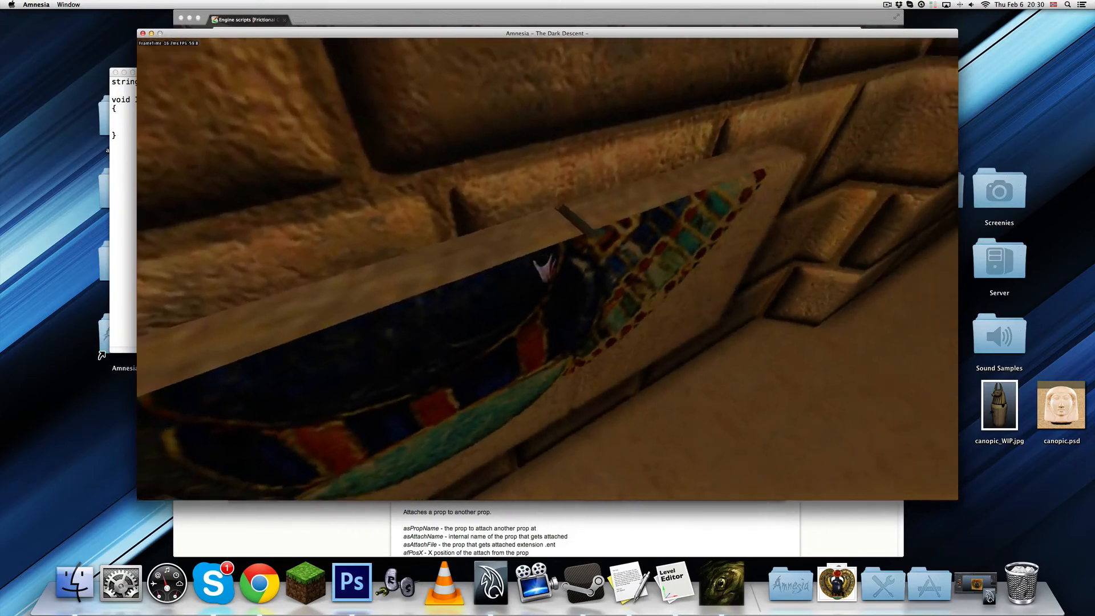
{"action": "key", "text": "s"}
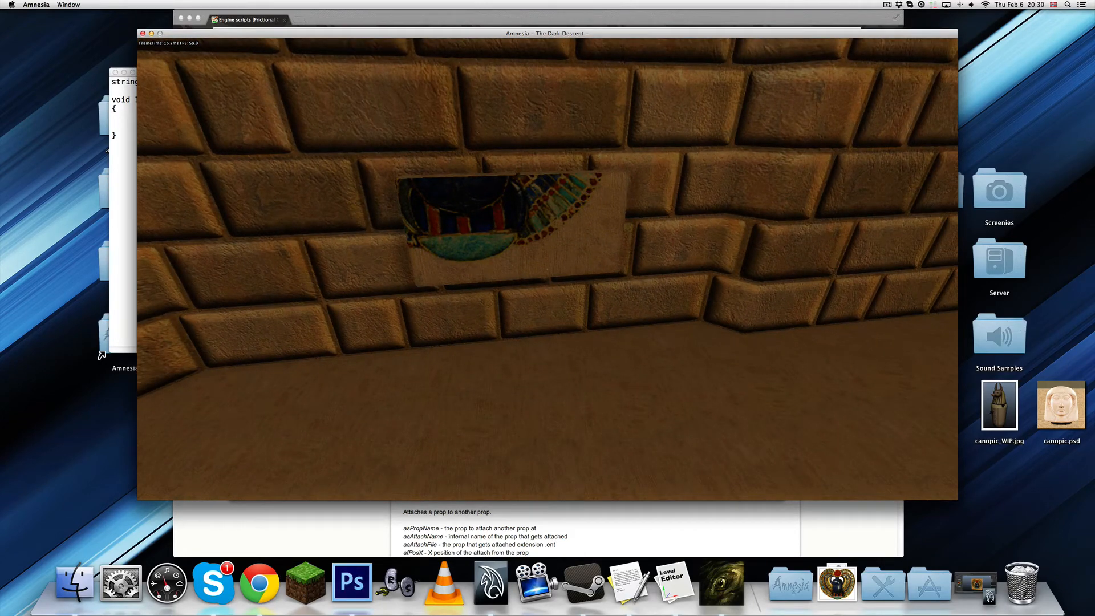
{"action": "key", "text": "w"}
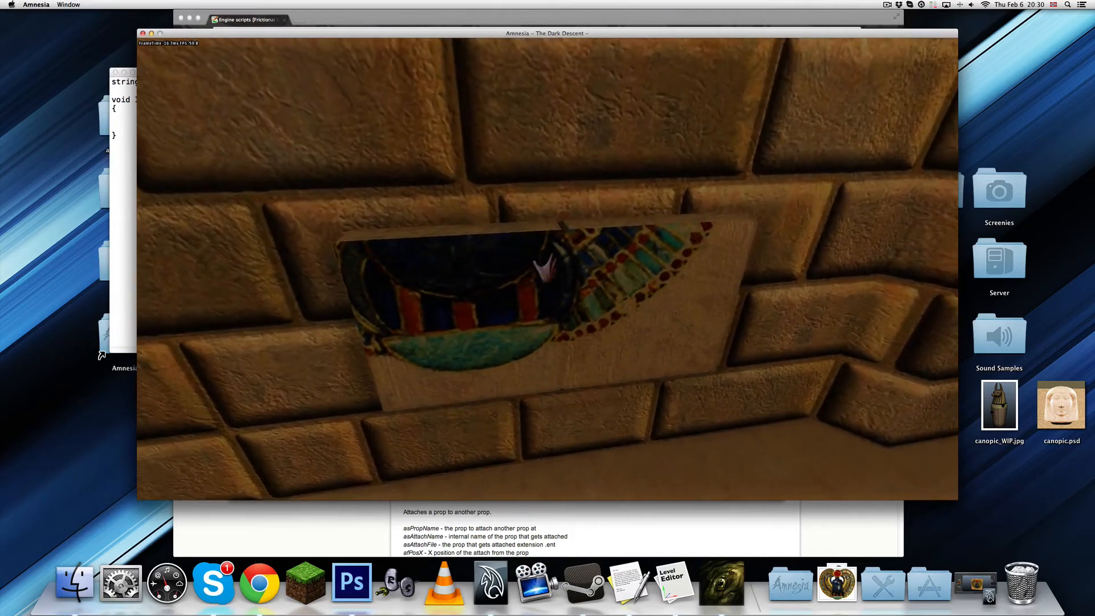
Switch back to the Level Editor, duplicate an attach area to X 9.25, left of the others, and set its AttachableBodyName to puzzle_panel_bl.
{"action": "key", "text": "s"}
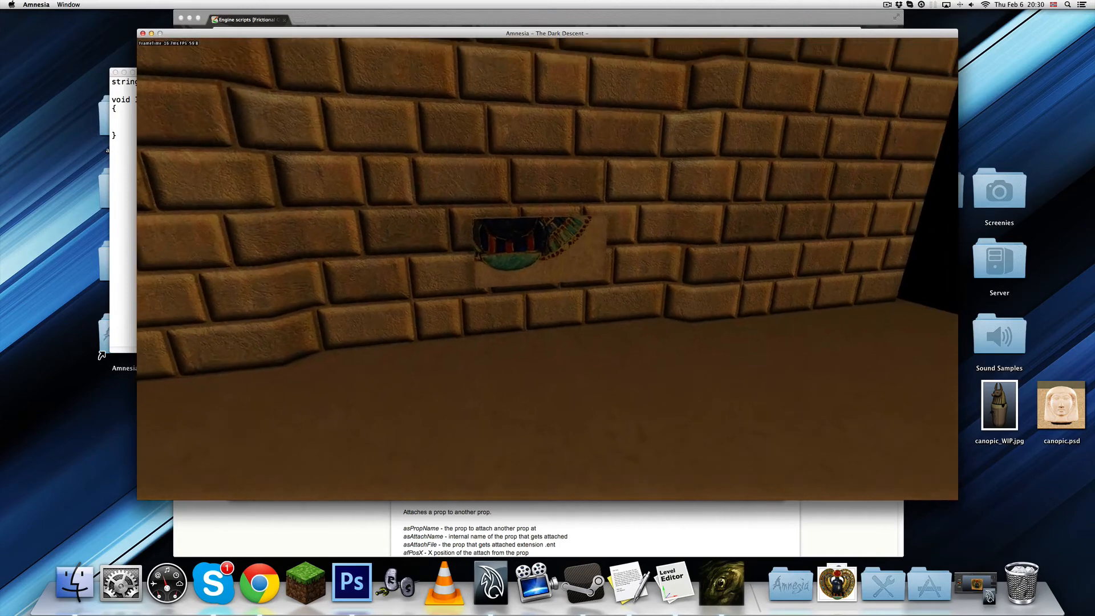
{"action": "key", "text": "Escape"}
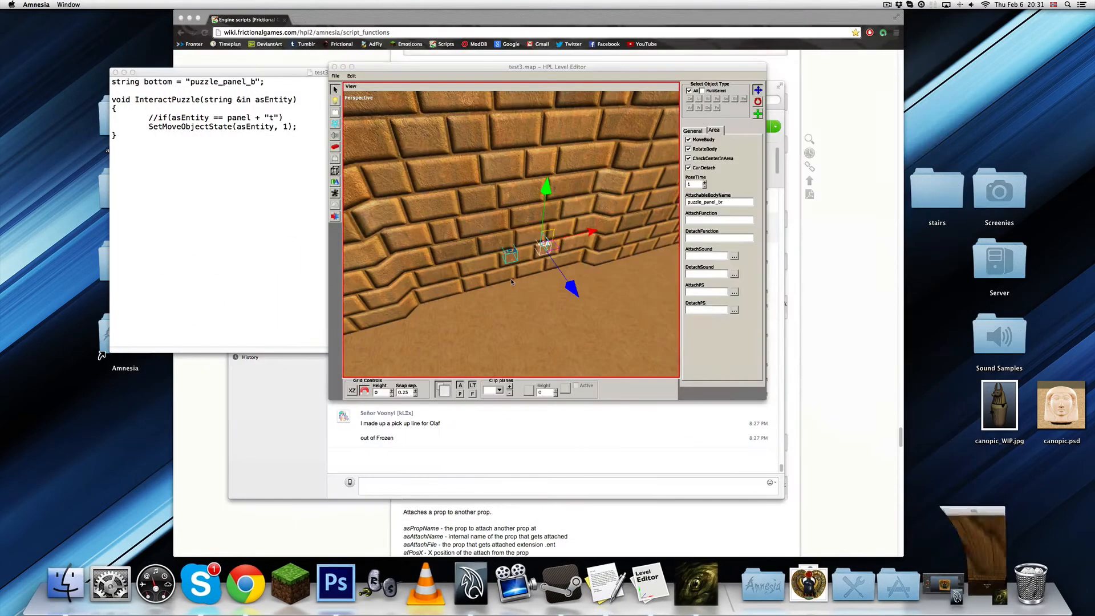
{"action": "left_click_drag", "start_coordinate": [540, 279], "coordinate": [532, 278], "text": "alt"}
{"action": "left_click", "coordinate": [570, 240]}
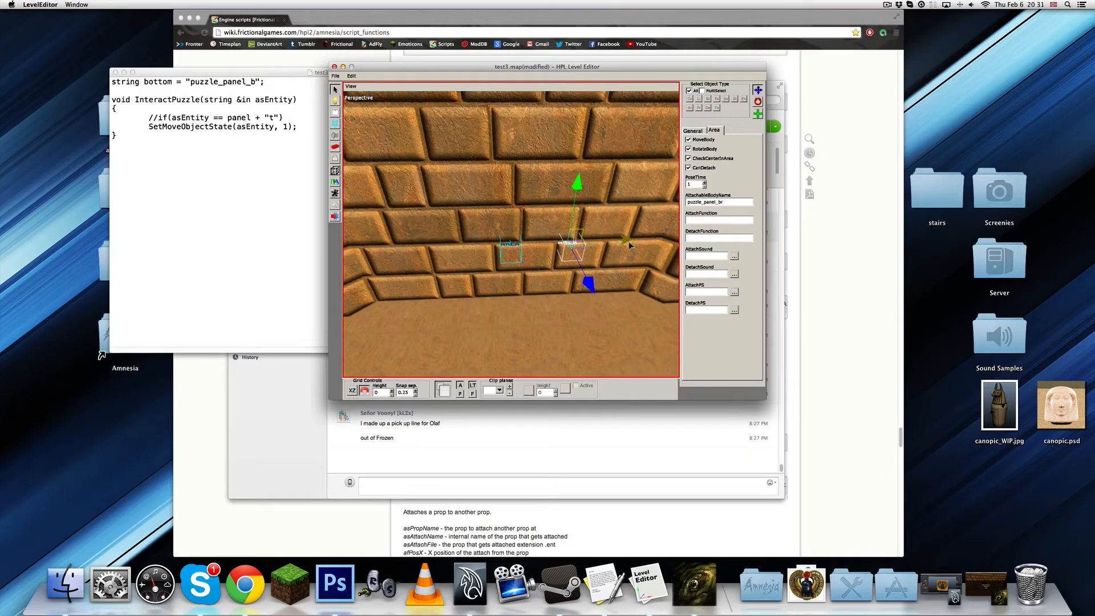
{"action": "left_click_drag", "start_coordinate": [628, 242], "coordinate": [542, 259]}
{"action": "left_click", "coordinate": [721, 201]}
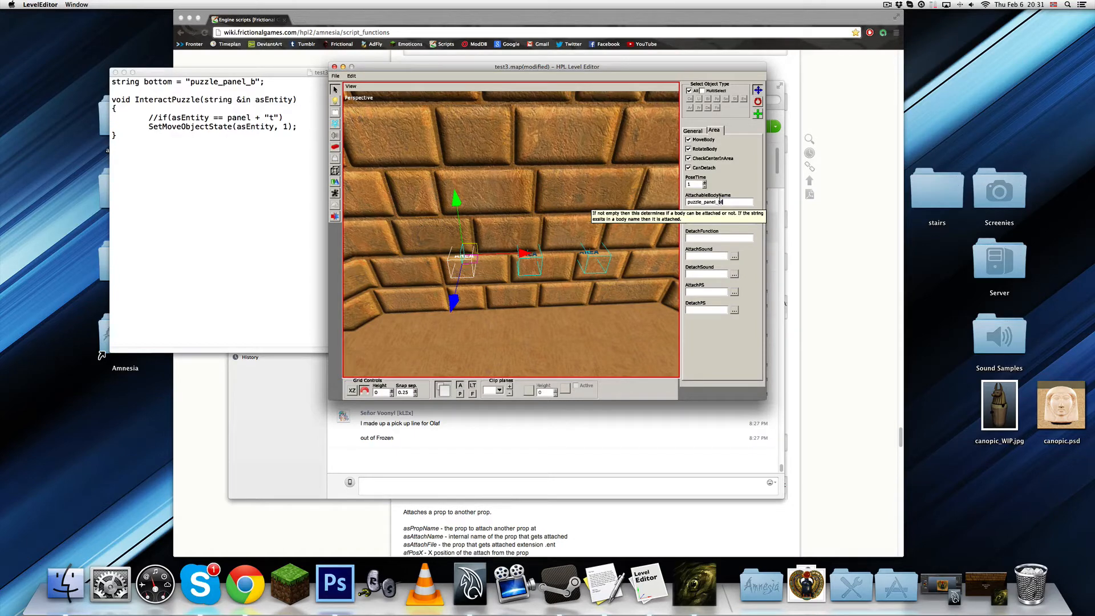
Rename the new left attach area to StickyArea_bl and the middle one to StickyArea_bm, and save the map.
{"action": "left_click", "coordinate": [697, 131]}
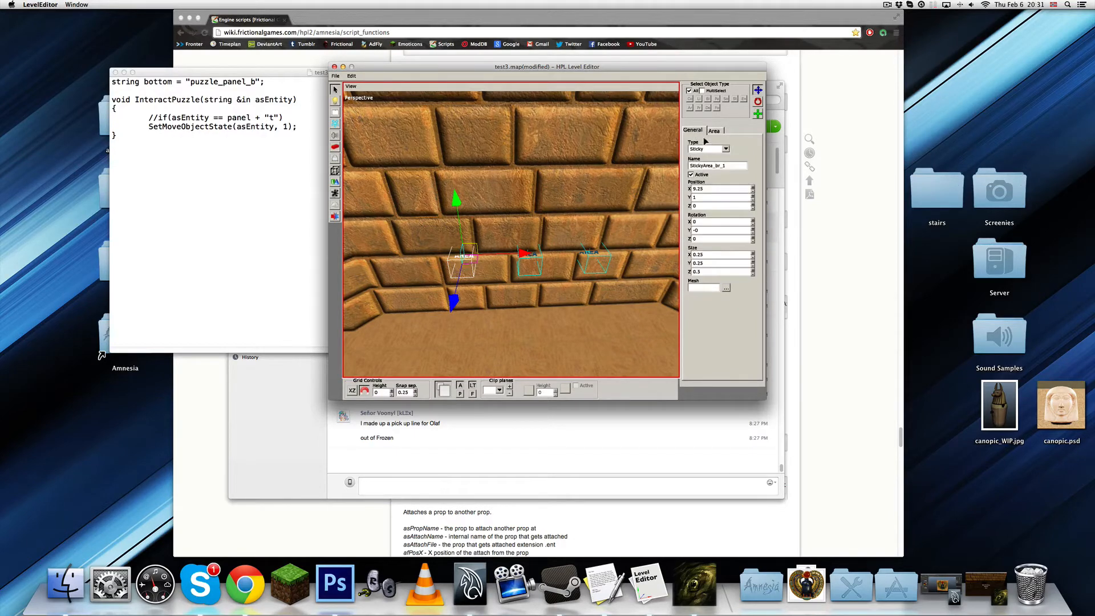
{"action": "left_click_drag", "start_coordinate": [723, 166], "coordinate": [718, 166]}
{"action": "type", "text": "l"}
{"action": "left_click", "coordinate": [533, 263]}
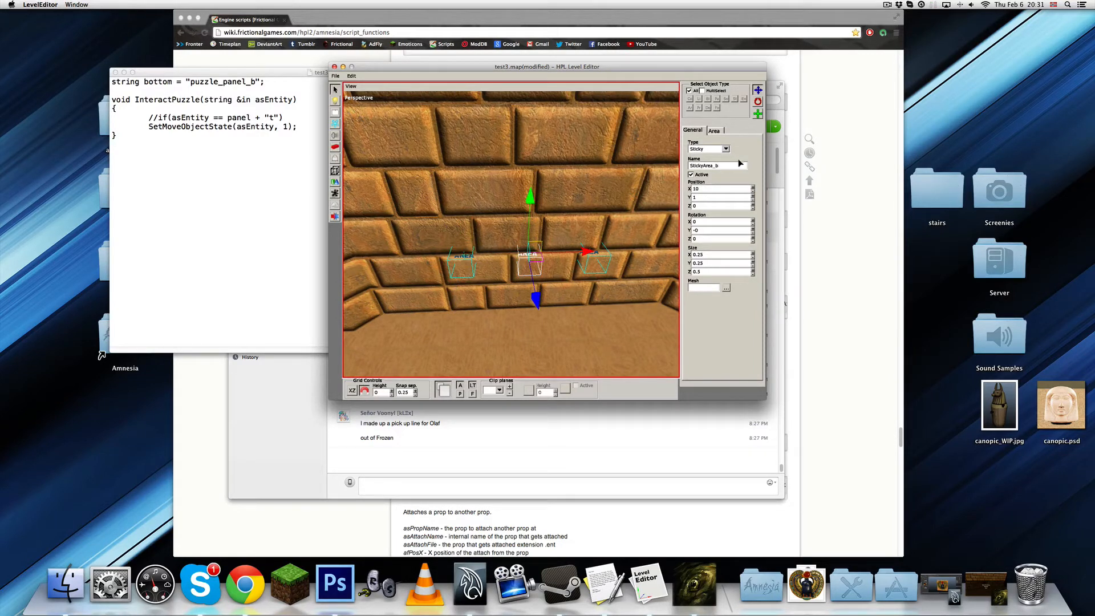
{"action": "left_click", "coordinate": [593, 260]}
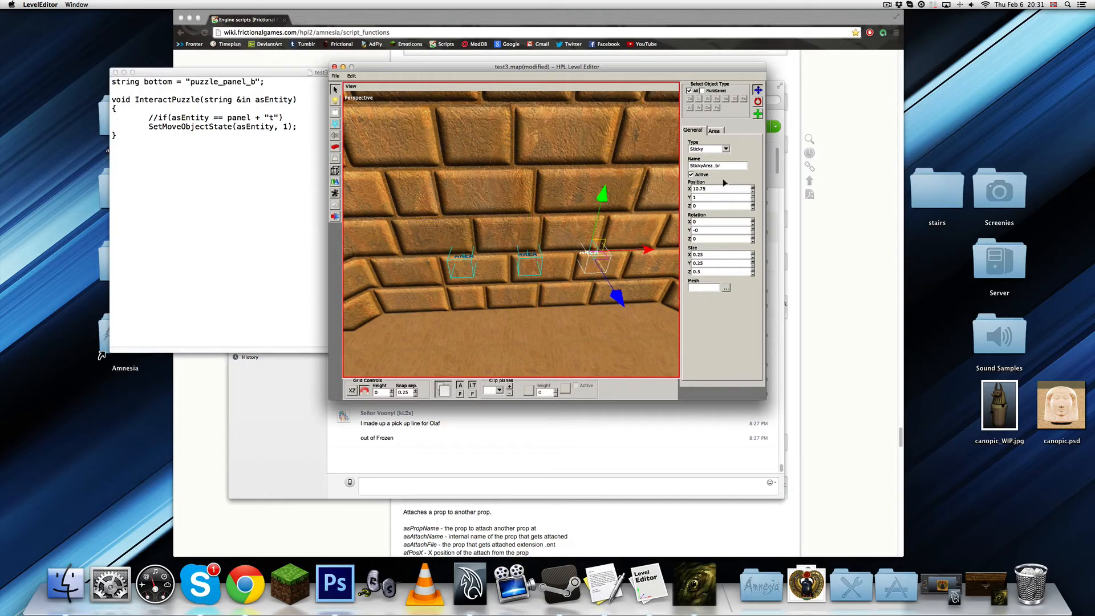
{"action": "left_click", "coordinate": [533, 260]}
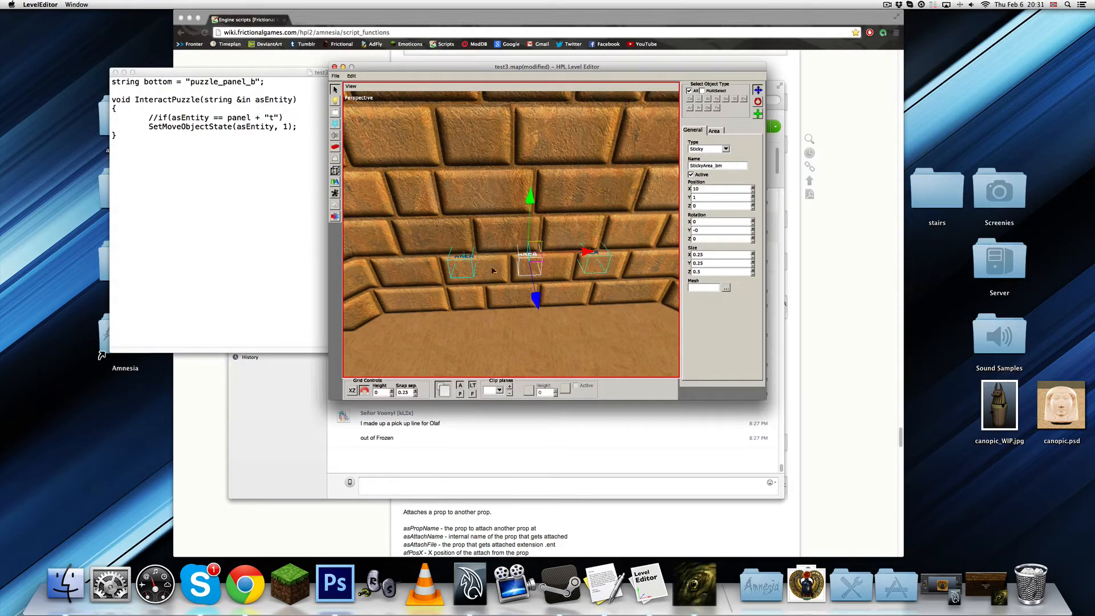
{"action": "key", "text": "ctrl+s"}
Duplicate the row of three attach areas twice up the wall, placing the copies at Y 1.75 and Y 2.5 to form a 3 by 3 grid.
{"action": "left_click_drag", "start_coordinate": [526, 279], "coordinate": [524, 253], "text": "alt"}
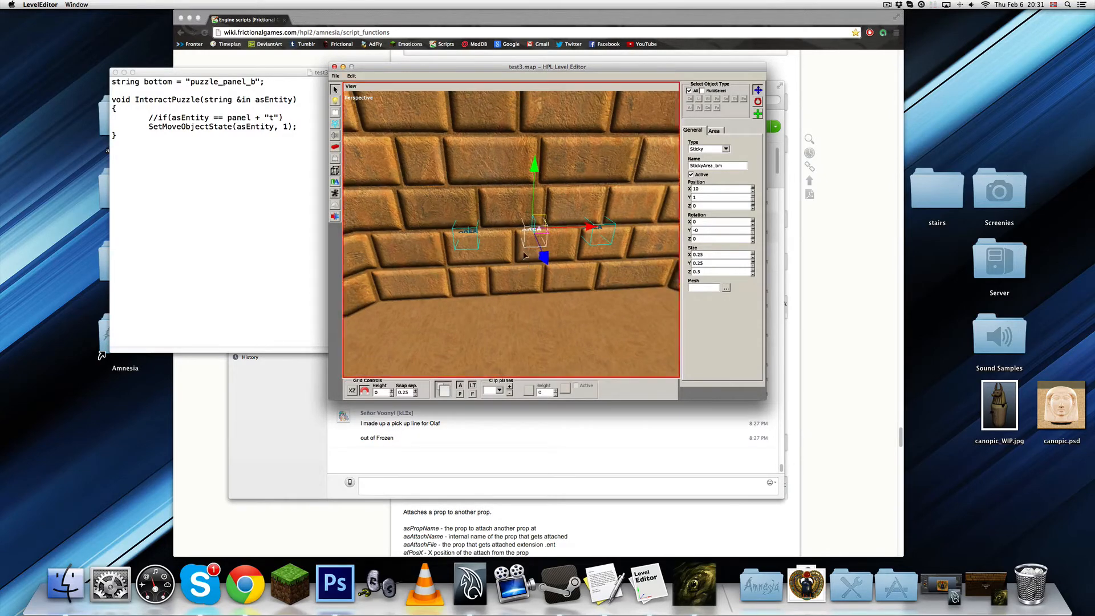
{"action": "scroll", "coordinate": [524, 256], "scroll_direction": "down", "scroll_amount": 3}
{"action": "left_click", "coordinate": [569, 234]}
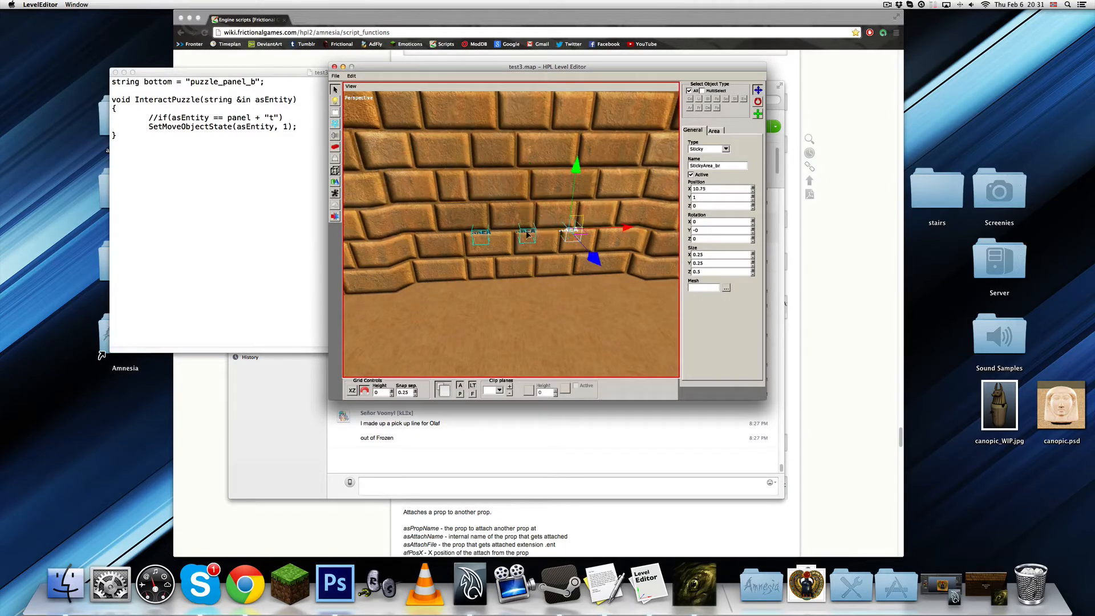
{"action": "left_click", "coordinate": [528, 233], "text": "ctrl"}
{"action": "left_click", "coordinate": [479, 231], "text": "ctrl"}
{"action": "key", "text": "ctrl+d"}
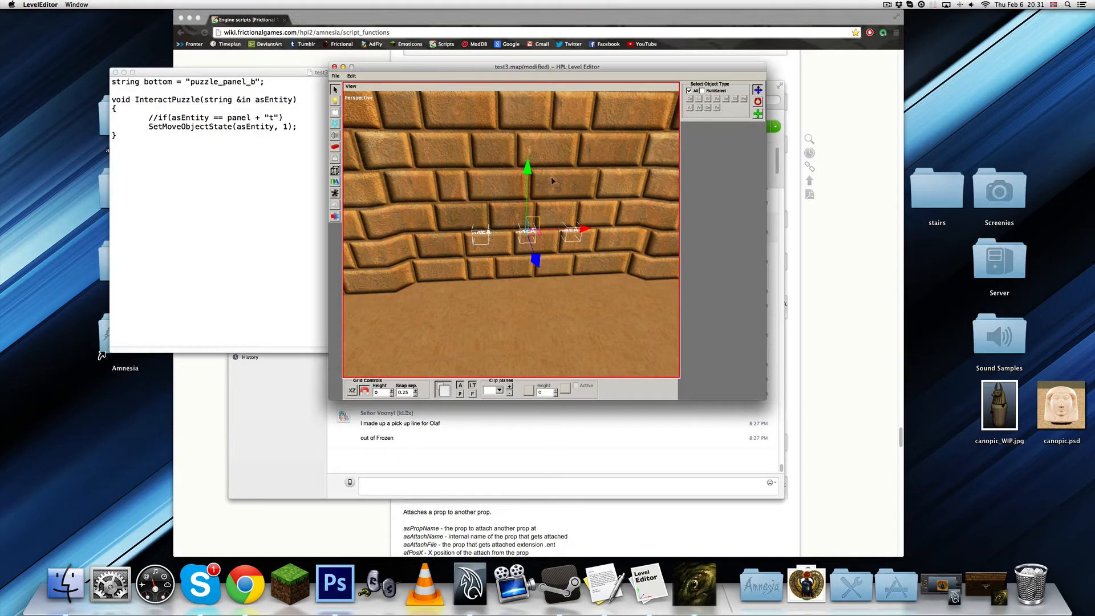
{"action": "left_click_drag", "start_coordinate": [528, 180], "coordinate": [529, 80]}
{"action": "key", "text": "ctrl+d"}
{"action": "middle_click_drag", "start_coordinate": [536, 100], "coordinate": [528, 206]}
{"action": "scroll", "coordinate": [529, 207], "scroll_direction": "up", "scroll_amount": 8}
{"action": "scroll", "coordinate": [518, 245], "scroll_direction": "down", "scroll_amount": 8}
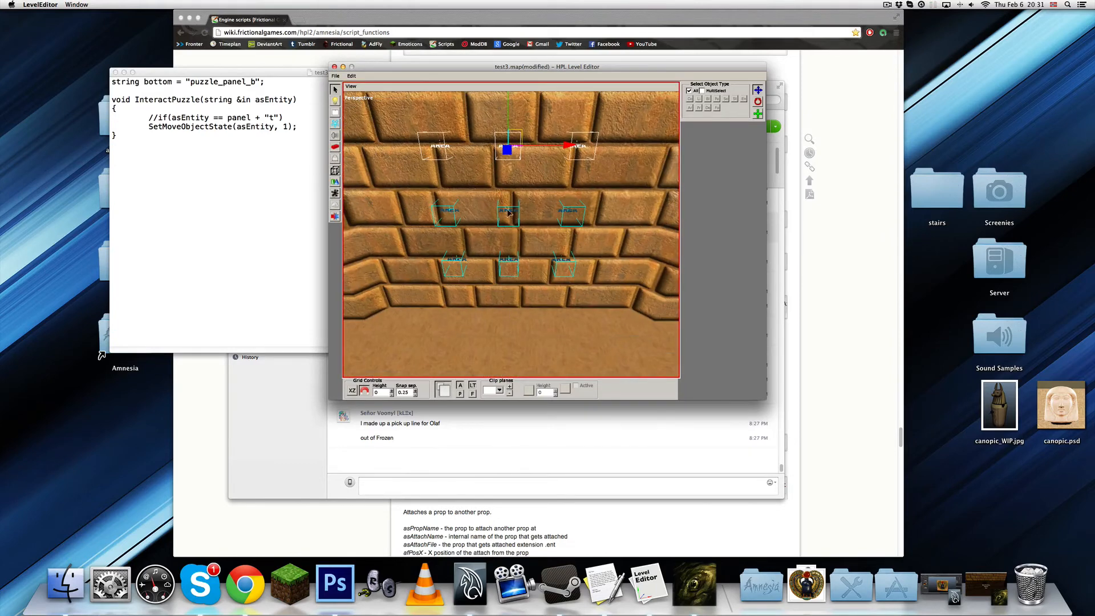
Rename the middle row's attach areas by position, using StickyArea_mr for the right one and StickyArea_ml for the left one.
{"action": "left_click_drag", "start_coordinate": [728, 163], "coordinate": [716, 163]}
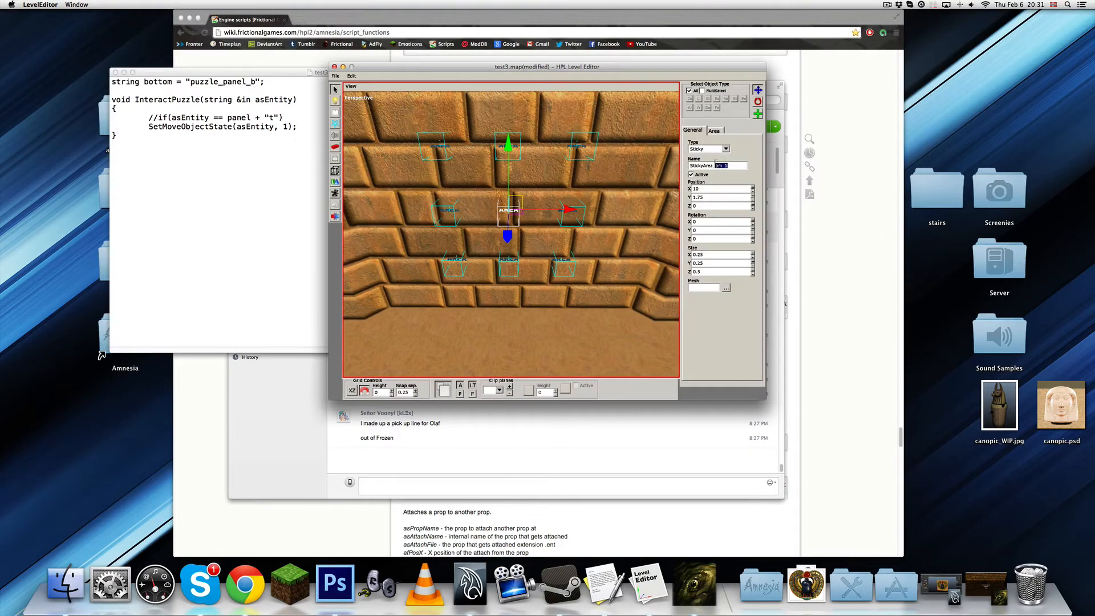
{"action": "type", "text": "br_1"}
{"action": "left_click_drag", "start_coordinate": [568, 210], "coordinate": [628, 210]}
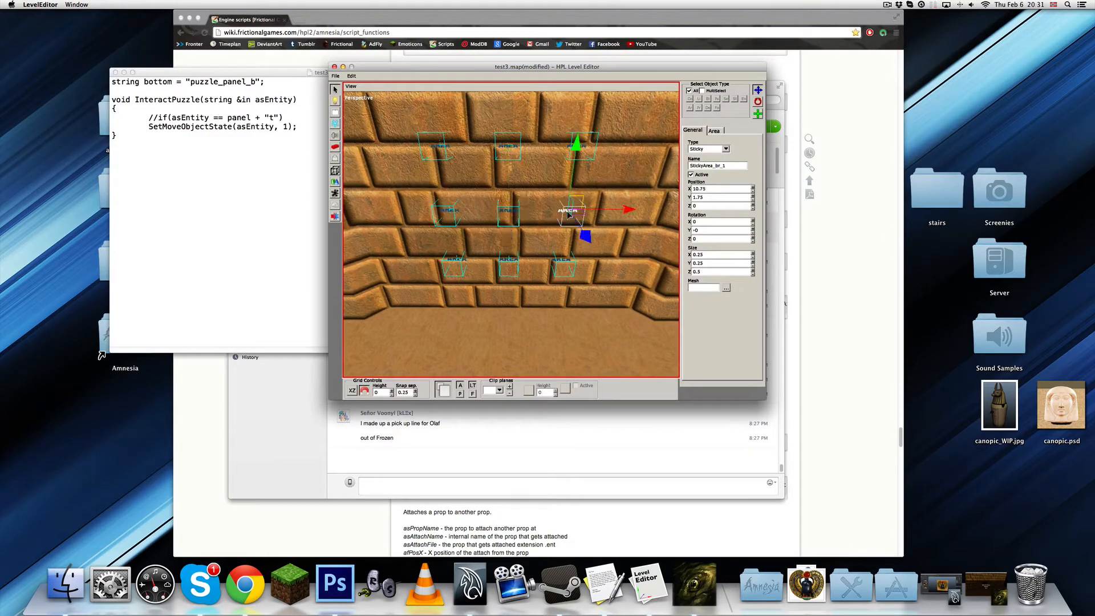
{"action": "left_click_drag", "start_coordinate": [722, 163], "coordinate": [716, 163]}
{"action": "type", "text": "mr"}
{"action": "left_click", "coordinate": [453, 210]}
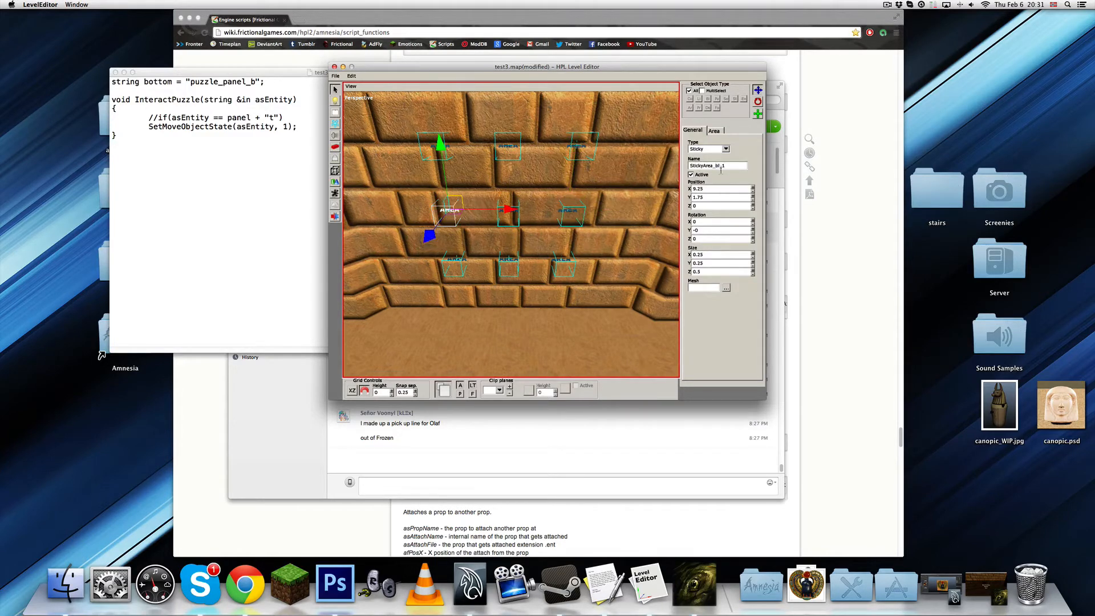
{"action": "left_click_drag", "start_coordinate": [723, 166], "coordinate": [713, 166]}
{"action": "type", "text": "m/hp"}
{"action": "type", "text": "l"}
Rename the top row's attach areas by position, using StickyArea_tm for the centre and StickyArea_tl for the left one, and save the map.
{"action": "left_click", "coordinate": [507, 147]}
{"action": "left_click_drag", "start_coordinate": [728, 165], "coordinate": [715, 166]}
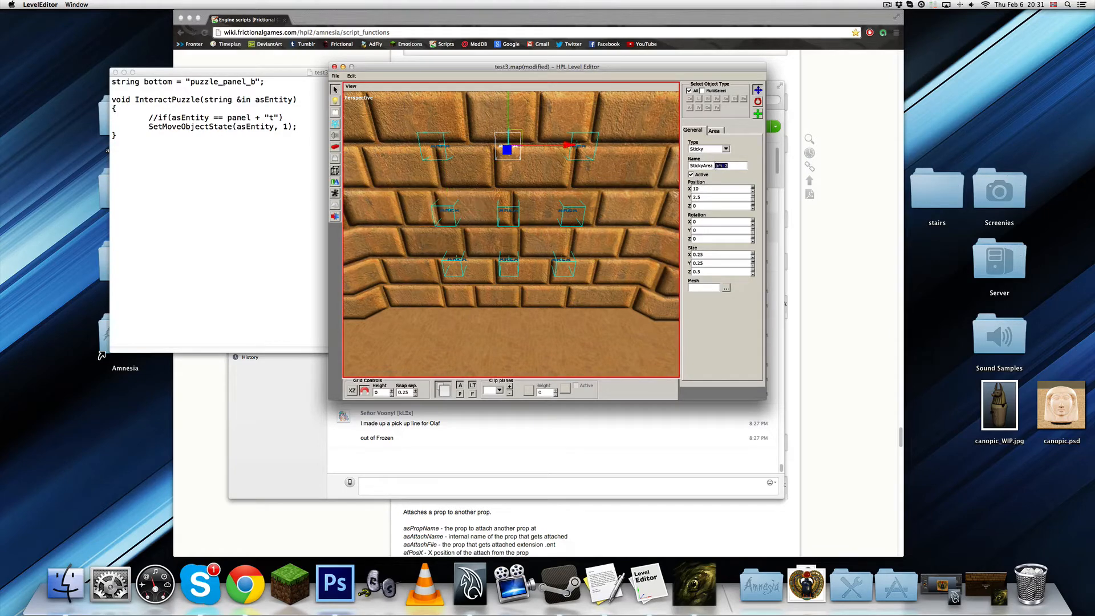
{"action": "type", "text": "tm"}
{"action": "left_click", "coordinate": [581, 151]}
{"action": "left_click_drag", "start_coordinate": [730, 165], "coordinate": [715, 166]}
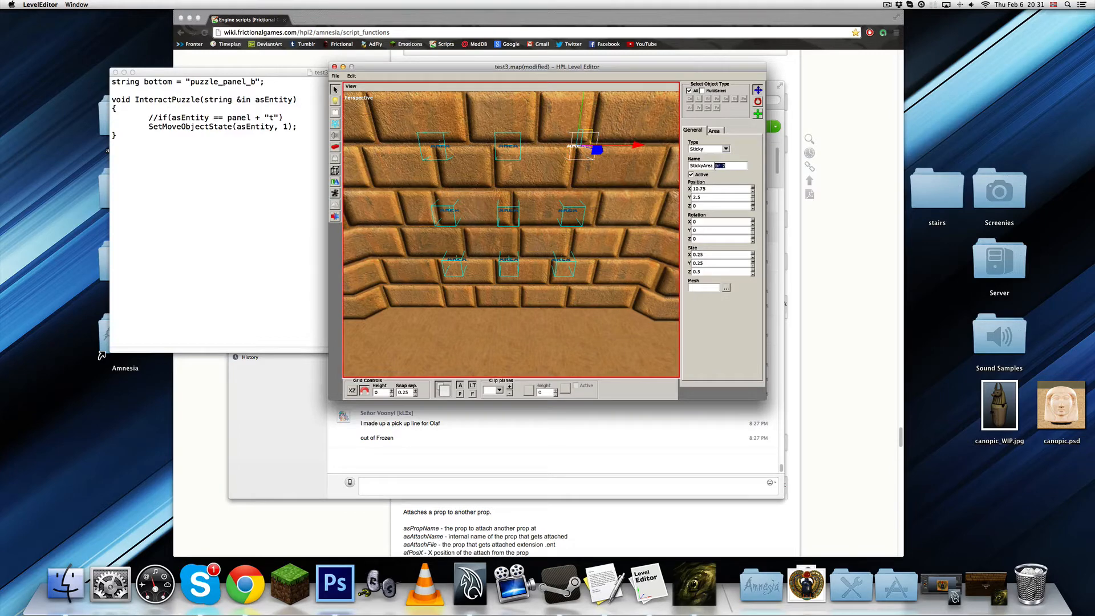
{"action": "type", "text": "t"}
{"action": "left_click", "coordinate": [449, 145]}
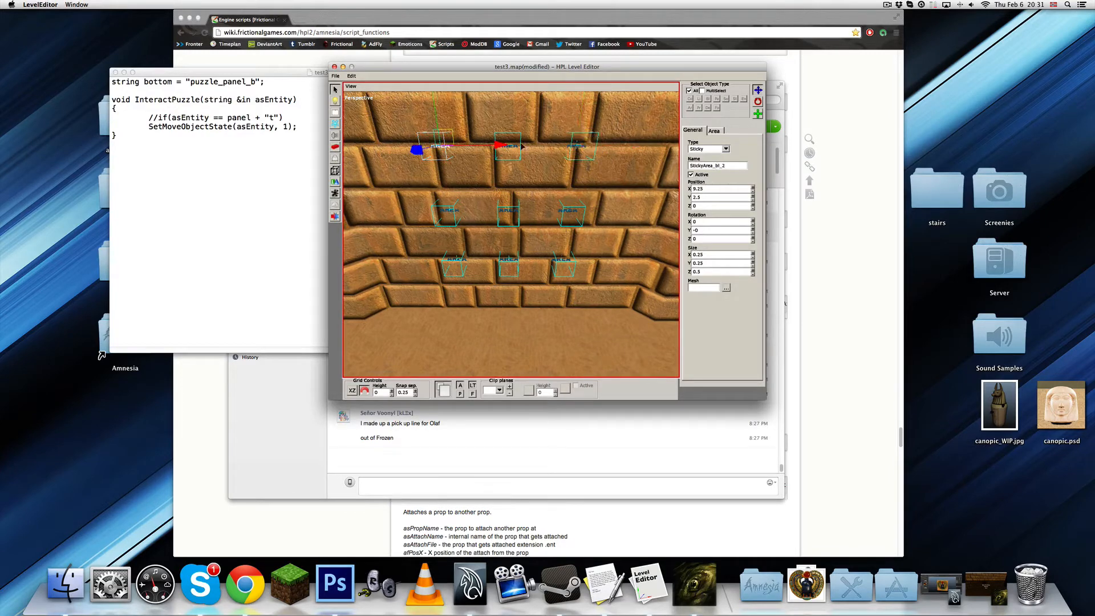
{"action": "left_click_drag", "start_coordinate": [730, 166], "coordinate": [715, 165]}
{"action": "type", "text": "tl"}
{"action": "key", "text": "ctrl+s"}
Set the AttachableBodyName of the middle row's attach areas to their matching panels, with puzzle_panel_mr for the right one.
{"action": "left_click", "coordinate": [509, 210]}
{"action": "left_click", "coordinate": [715, 131]}
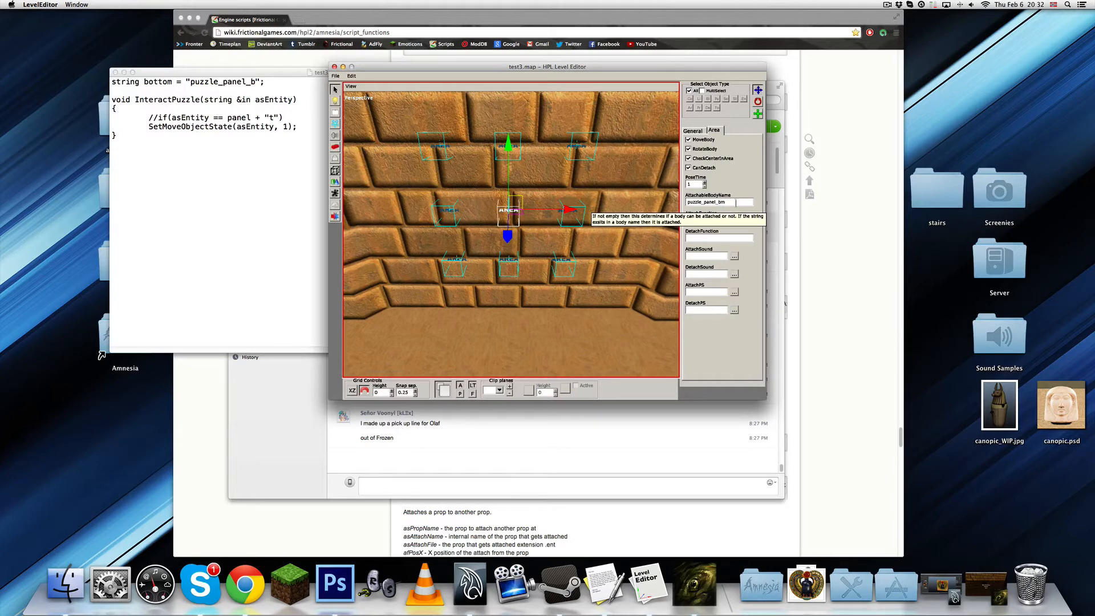
{"action": "left_click_drag", "start_coordinate": [726, 202], "coordinate": [721, 202]}
{"action": "type", "text": "r"}
{"action": "left_click", "coordinate": [570, 211]}
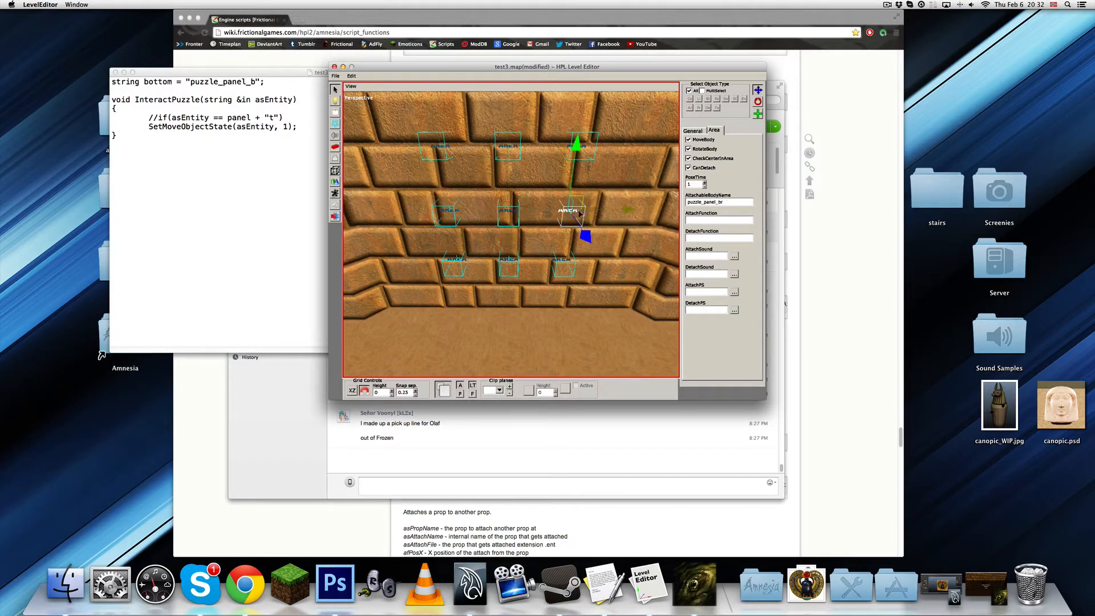
{"action": "left_click_drag", "start_coordinate": [724, 202], "coordinate": [718, 202]}
{"action": "type", "text": "mr"}
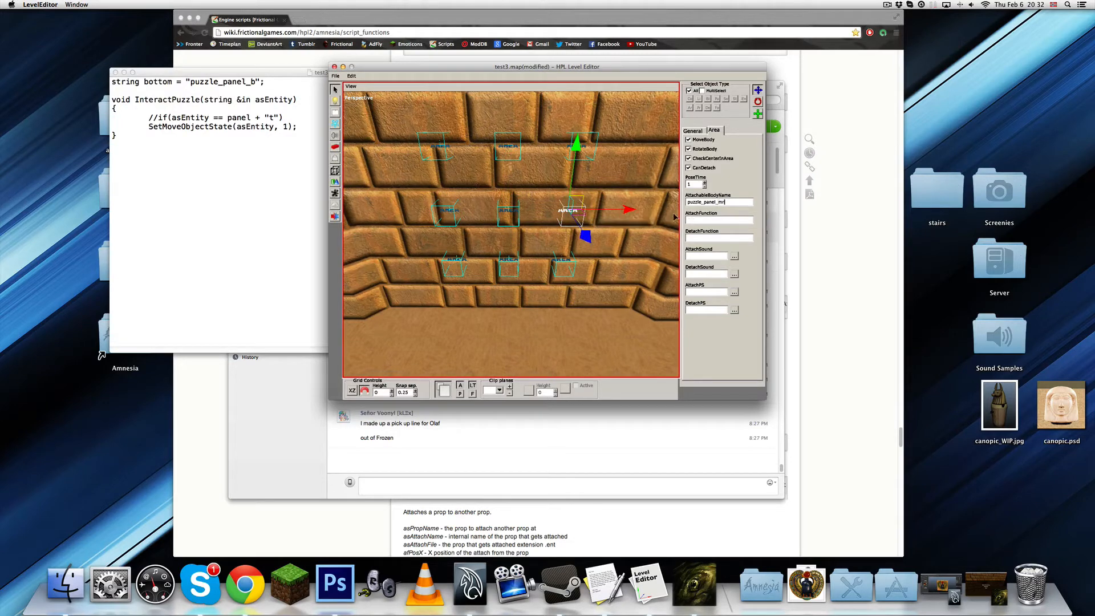
{"action": "left_click", "coordinate": [450, 210]}
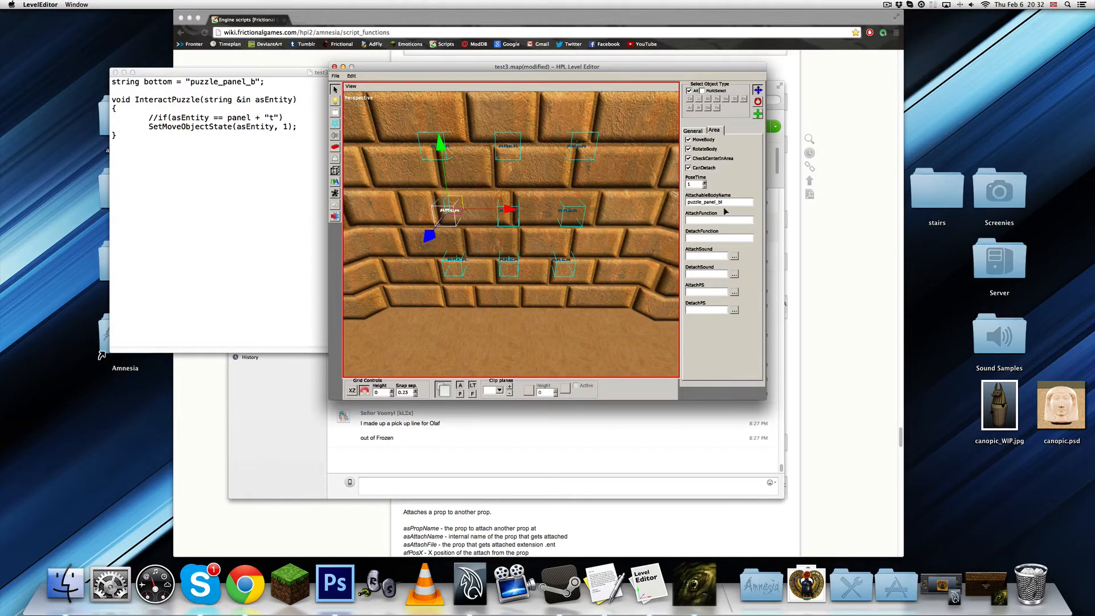
{"action": "left_click_drag", "start_coordinate": [723, 202], "coordinate": [718, 202]}
Set the AttachableBodyName of the top row's areas to their matching panels, with puzzle_panel_tl for the left one, and save the map.
{"action": "left_click", "coordinate": [578, 146]}
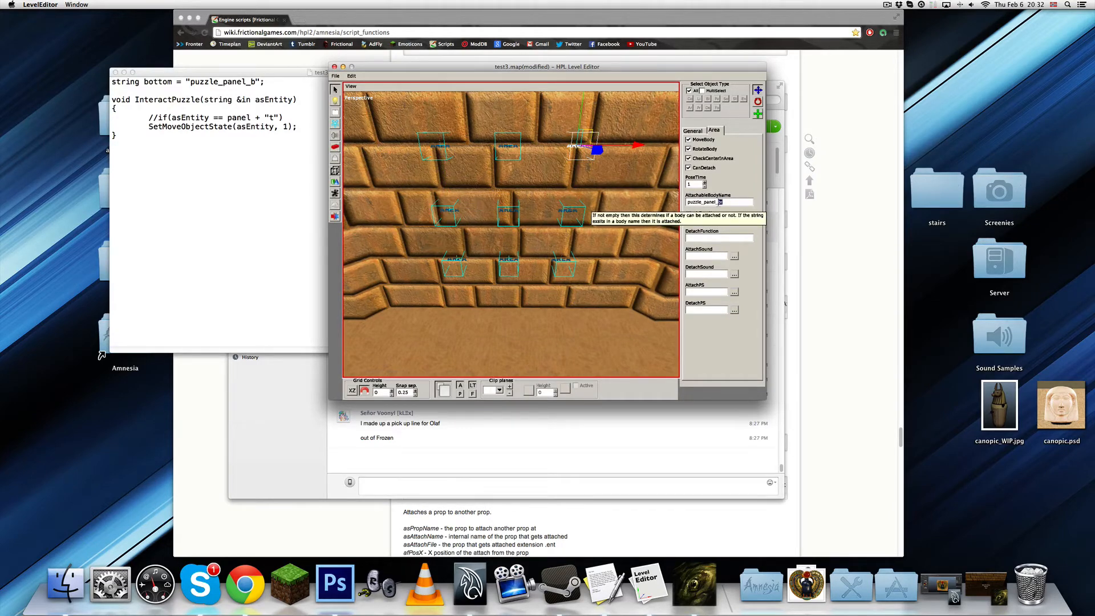
{"action": "left_click", "coordinate": [517, 149]}
{"action": "left_click_drag", "start_coordinate": [723, 166], "coordinate": [717, 163]}
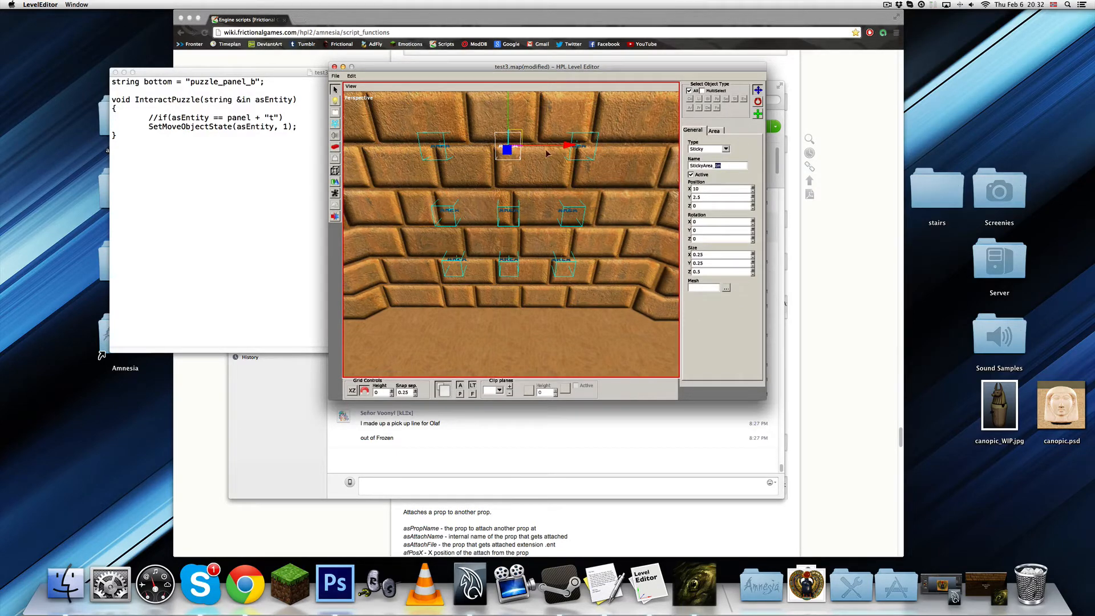
{"action": "left_click", "coordinate": [714, 131]}
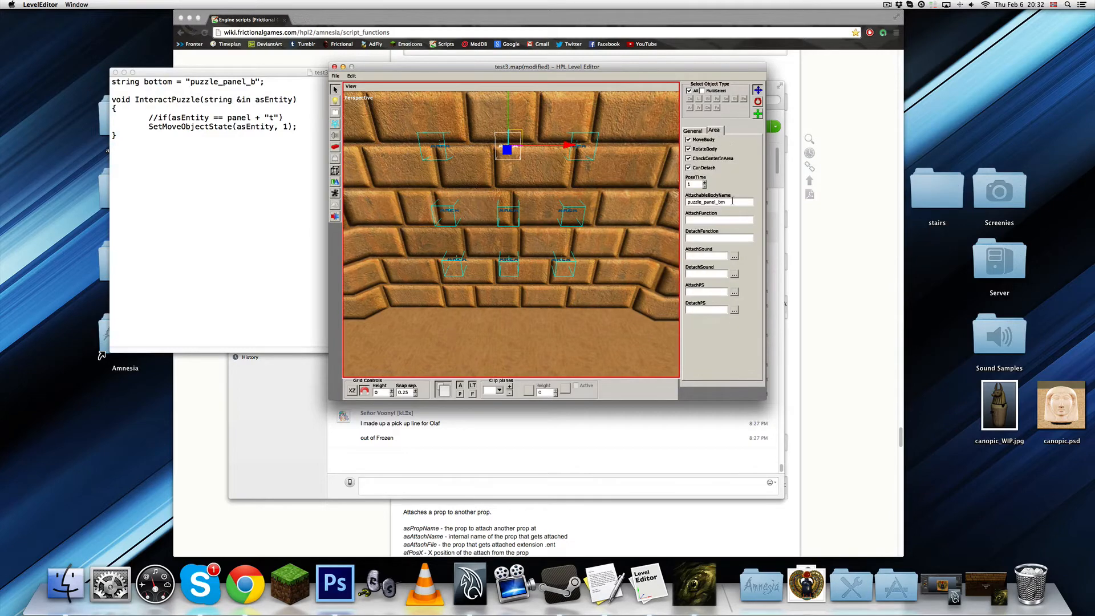
{"action": "type", "text": "m"}
{"action": "left_click", "coordinate": [441, 151]}
{"action": "left_click_drag", "start_coordinate": [721, 201], "coordinate": [718, 199]}
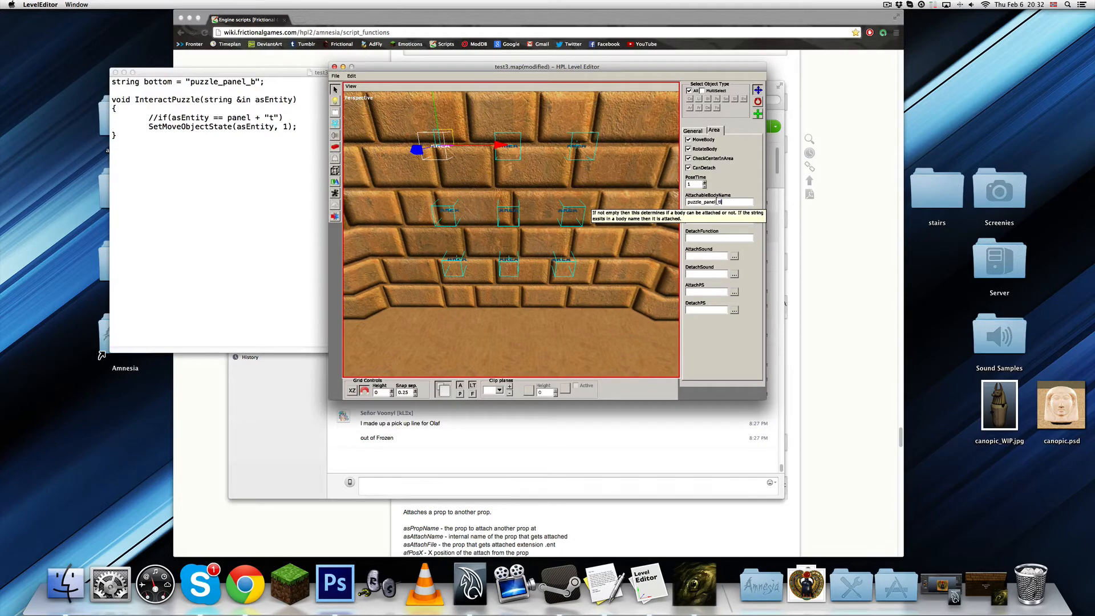
{"action": "key", "text": "ctrl+s"}
Switch to Amnesia and reload the map from the current position.
{"action": "right_click_drag", "start_coordinate": [538, 212], "coordinate": [654, 496], "text": "alt"}
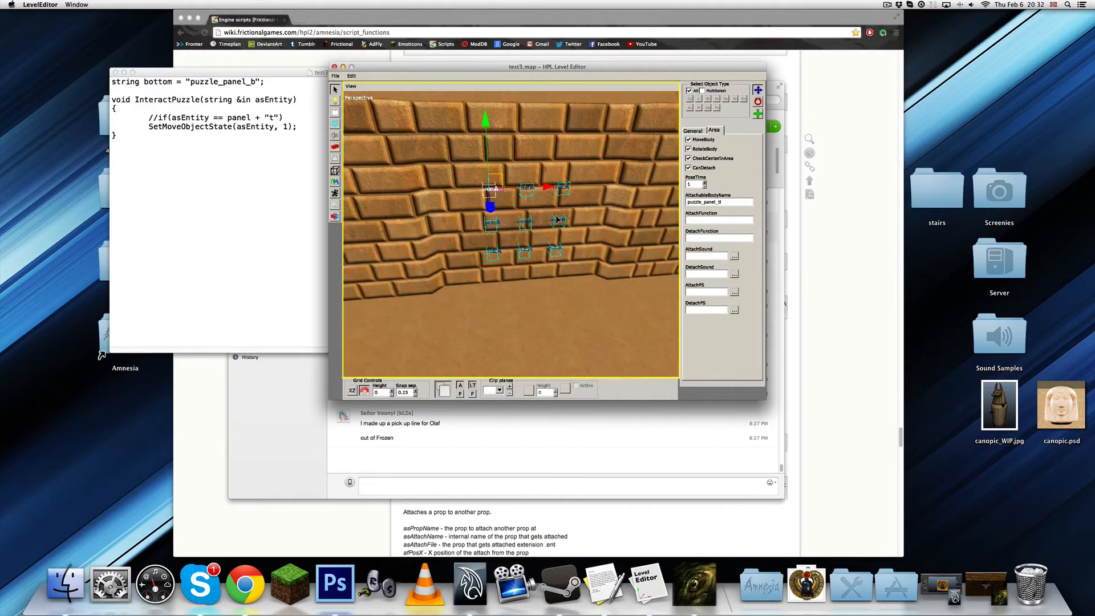
{"action": "left_click", "coordinate": [689, 565]}
{"action": "left_click", "coordinate": [530, 290]}
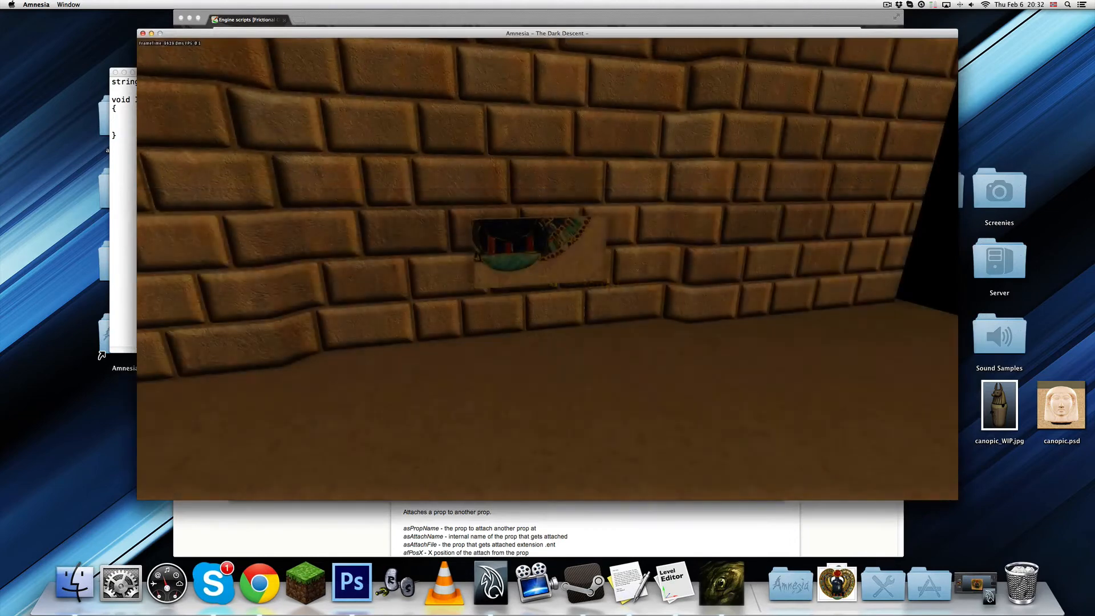
{"action": "key", "text": "F1"}
{"action": "left_click", "coordinate": [899, 222]}
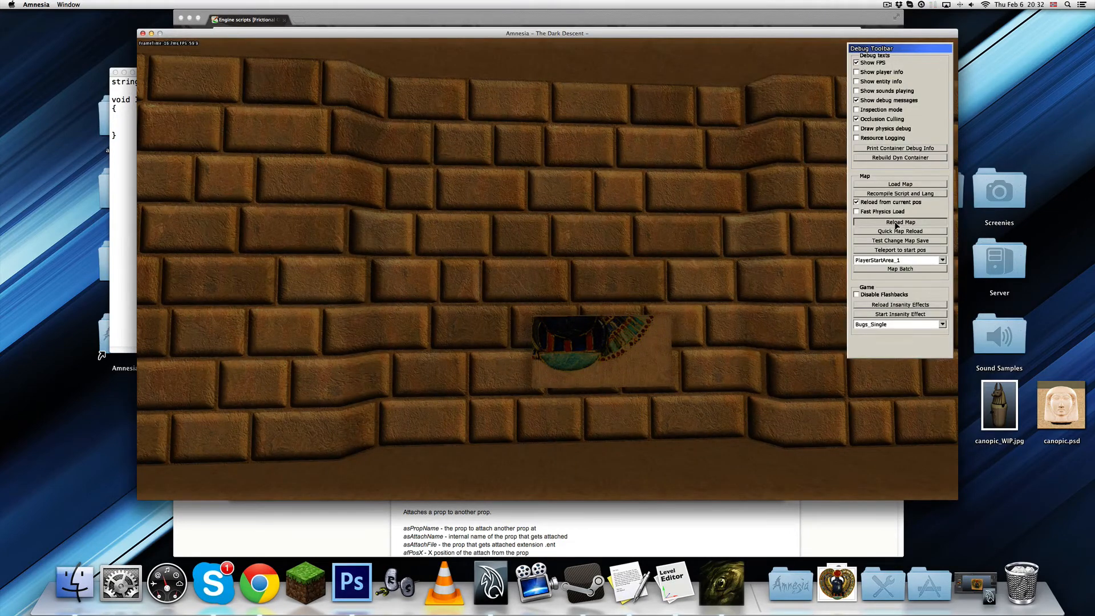
Take panels from the stack to the brick wall and attach the top left and top right wing panels in their areas.
{"action": "key", "text": "d"}
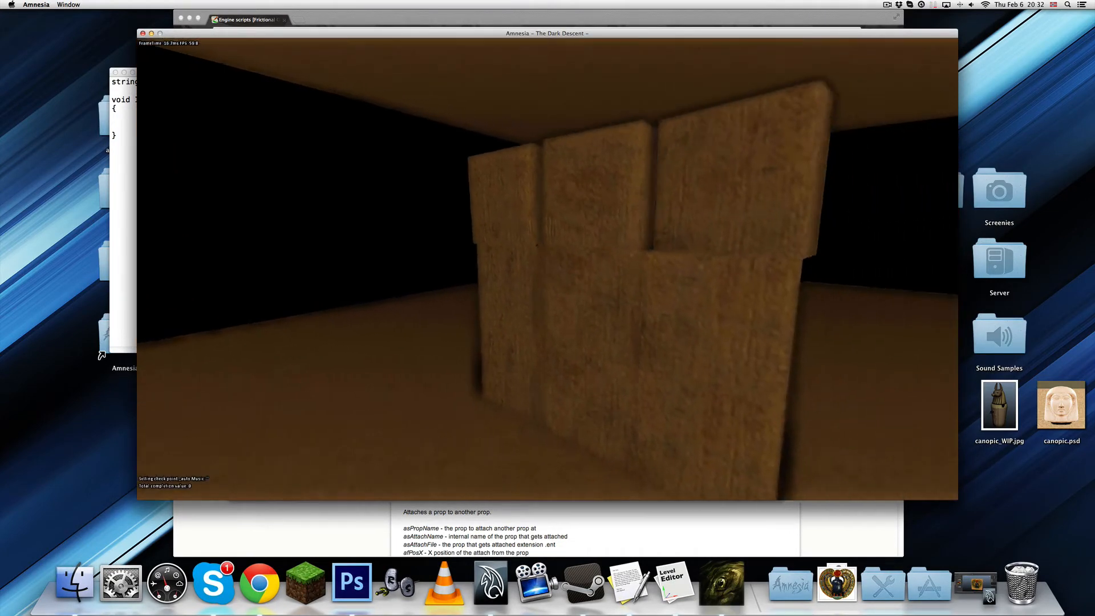
{"action": "mouse_move", "coordinate": [547, 269]}
{"action": "left_mouse_down"}
{"action": "mouse_move", "coordinate": [523, 201]}
{"action": "mouse_move", "coordinate": [518, 225]}
{"action": "mouse_move", "coordinate": [526, 203]}
{"action": "mouse_move", "coordinate": [532, 225]}
{"action": "mouse_move", "coordinate": [521, 210]}
{"action": "mouse_move", "coordinate": [650, 233]}
{"action": "mouse_move", "coordinate": [526, 196]}
{"action": "mouse_move", "coordinate": [713, 188]}
{"action": "mouse_move", "coordinate": [489, 111]}
{"action": "mouse_move", "coordinate": [550, 264]}
{"action": "mouse_move", "coordinate": [504, 215]}
{"action": "mouse_move", "coordinate": [489, 237]}
{"action": "mouse_move", "coordinate": [476, 232]}
{"action": "mouse_move", "coordinate": [747, 188]}
{"action": "left_mouse_up"}
{"action": "key", "text": "w"}
{"action": "key", "text": "a"}
{"action": "key", "text": "s"}
{"action": "key", "text": "w"}
{"action": "key", "text": "w"}
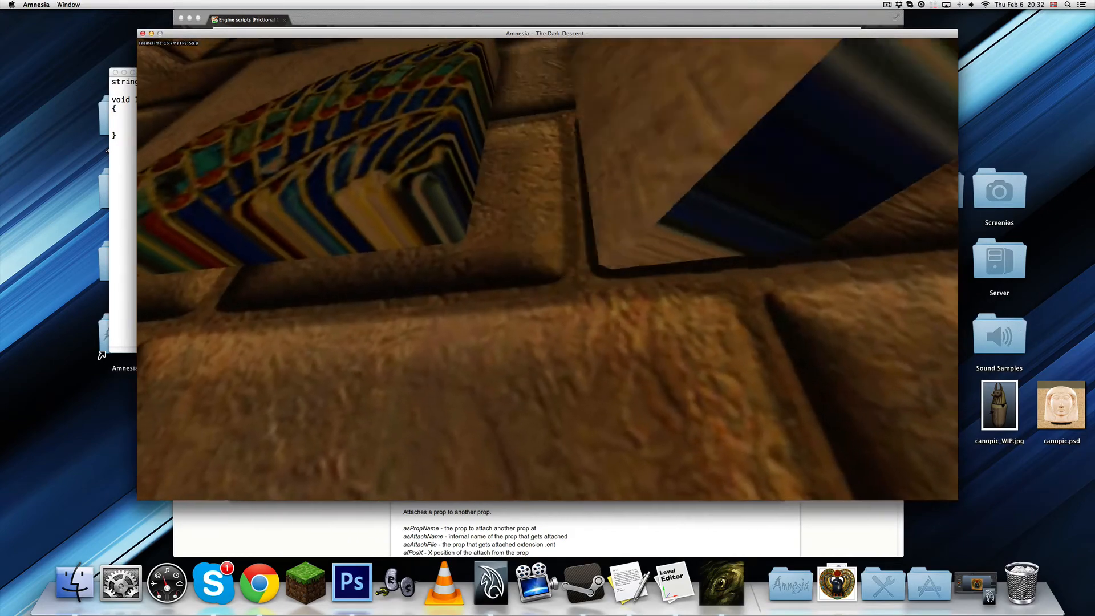
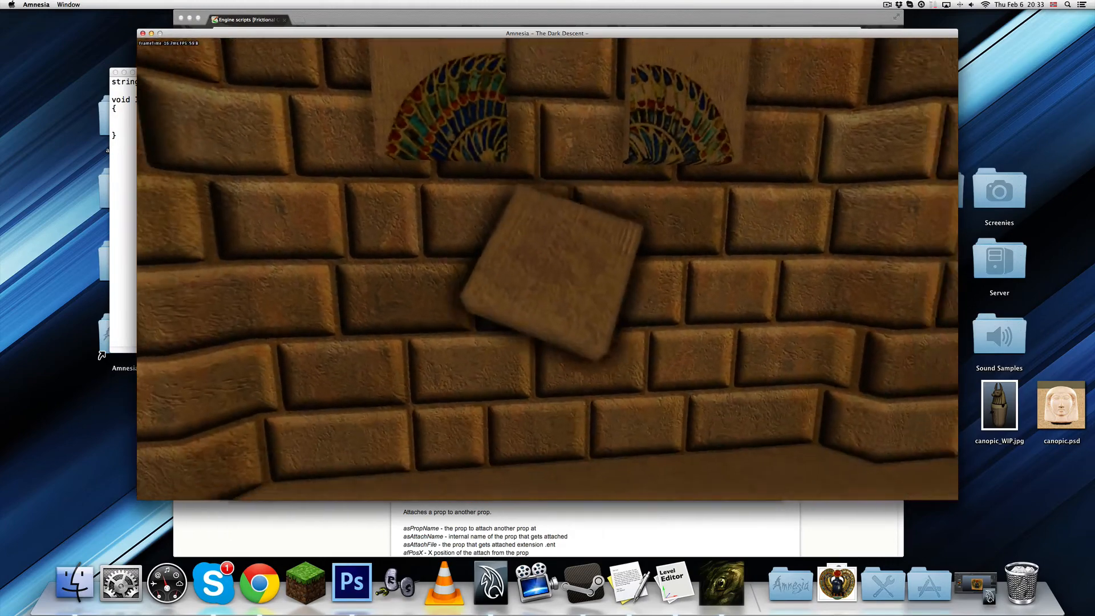
Attach the top middle panel with the red disc, the middle left wing panel and the central scarab body panel to the wall.
{"action": "key", "text": "w"}
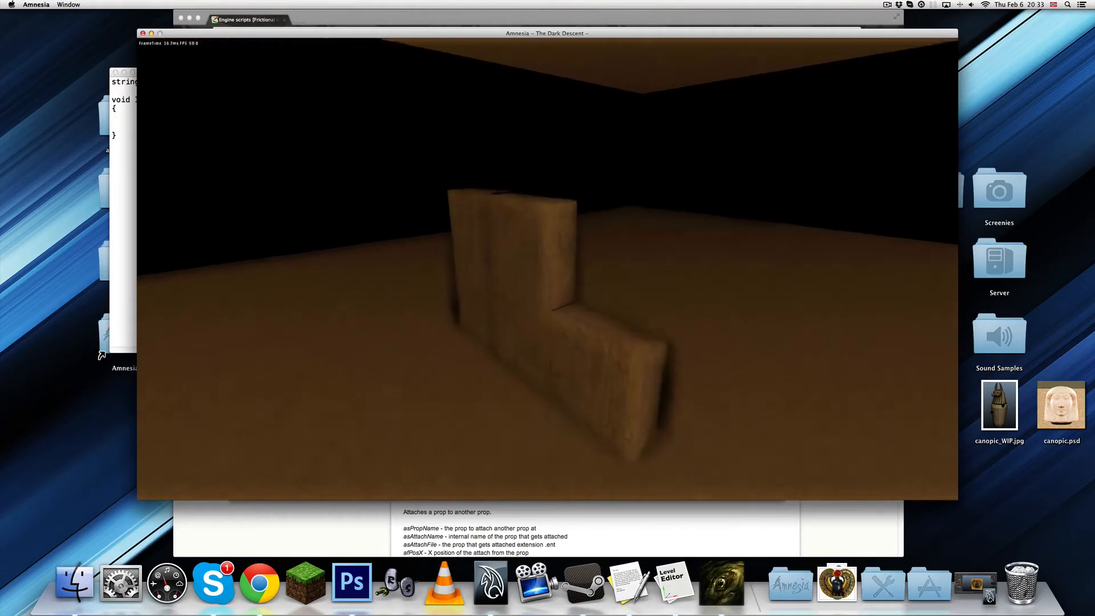
{"action": "left_click_drag", "start_coordinate": [547, 267], "coordinate": [546, 273]}
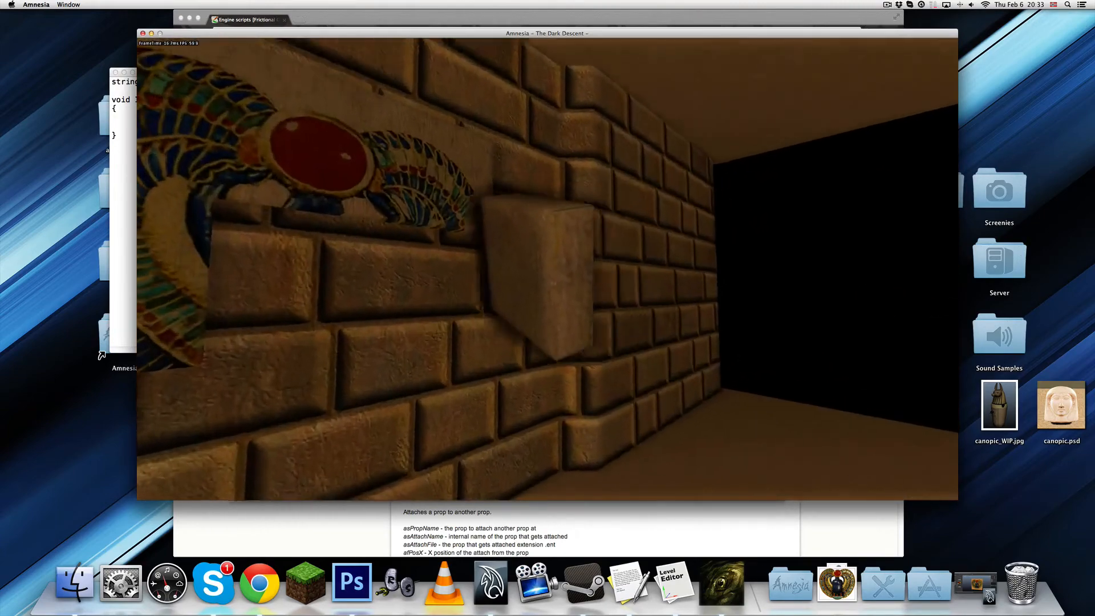
{"action": "key", "text": "s"}
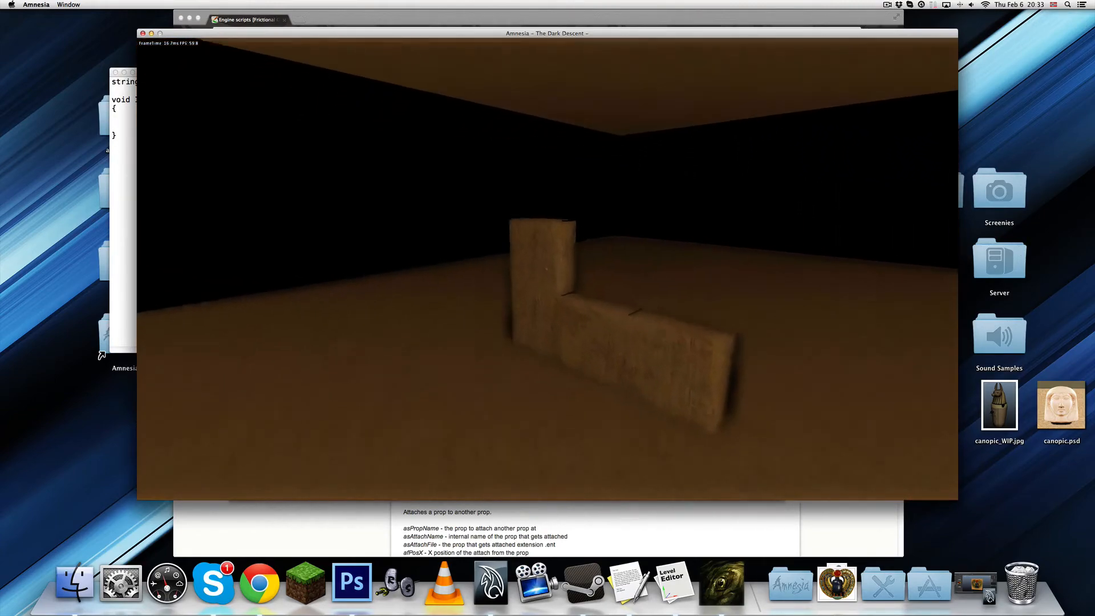
Carry the middle right wing panel from the stack to the wall and attach it beside the scarab body.
{"action": "key", "text": "w"}
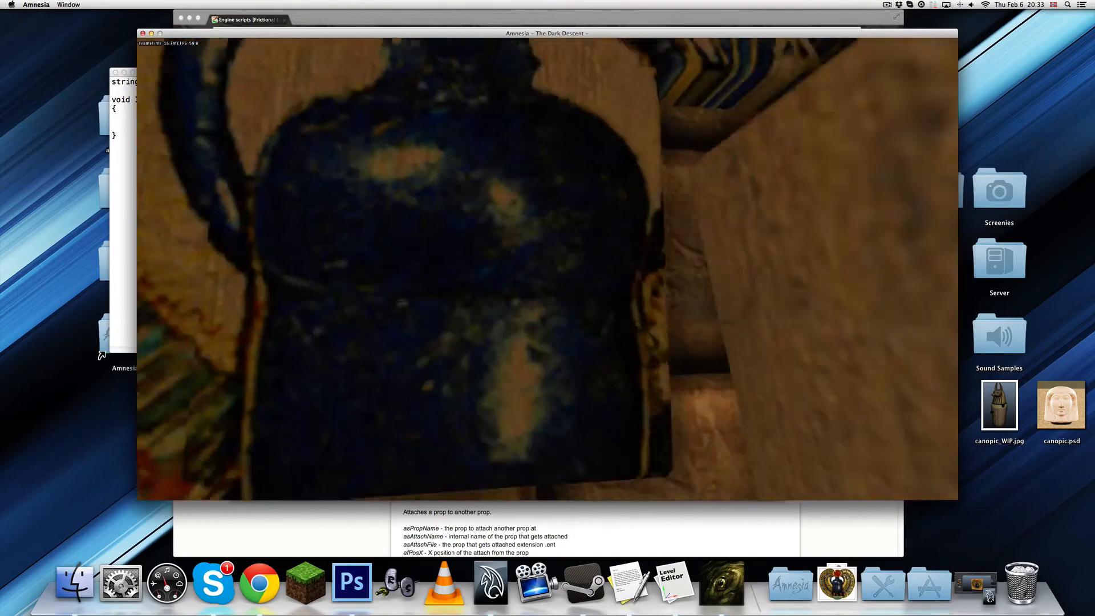
{"action": "key", "text": "s"}
{"action": "key", "text": "w"}
{"action": "key", "text": "s"}
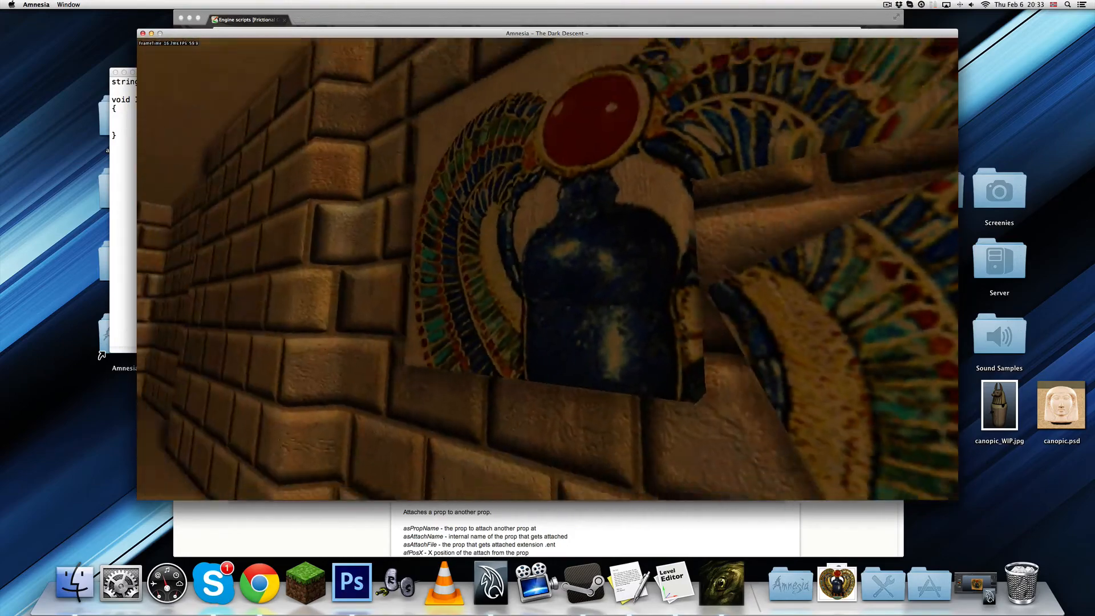
{"action": "key", "text": "w"}
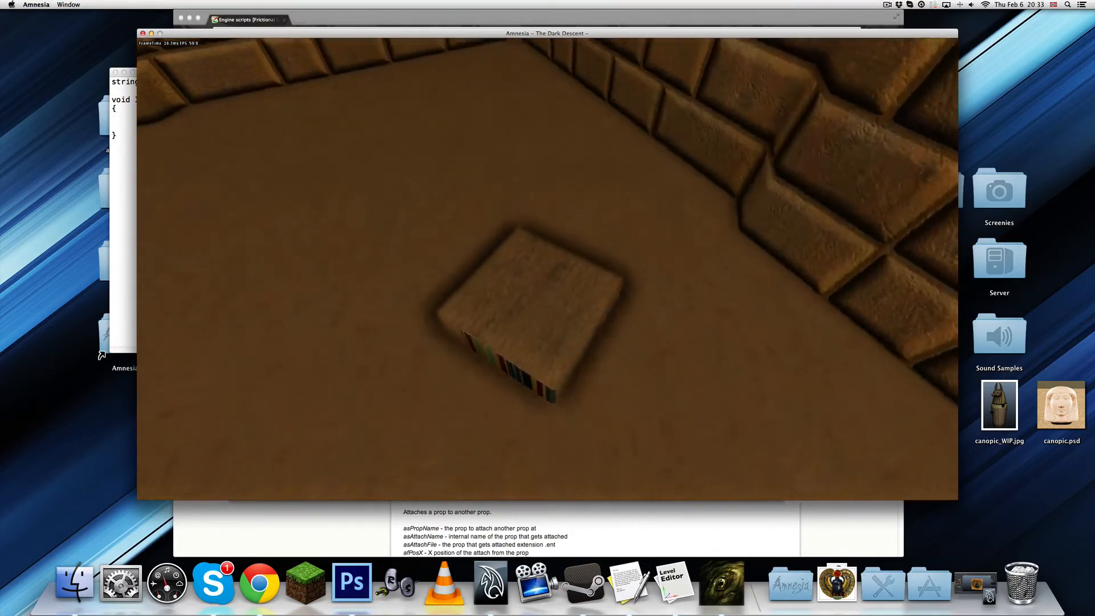
{"action": "mouse_move", "coordinate": [548, 268]}
{"action": "left_mouse_down"}
{"action": "mouse_move", "coordinate": [526, 306]}
{"action": "mouse_move", "coordinate": [611, 367]}
{"action": "mouse_move", "coordinate": [690, 286]}
{"action": "mouse_move", "coordinate": [548, 269]}
{"action": "left_mouse_up"}
{"action": "key", "text": "w"}
{"action": "key", "text": "s"}
{"action": "key", "text": "s"}
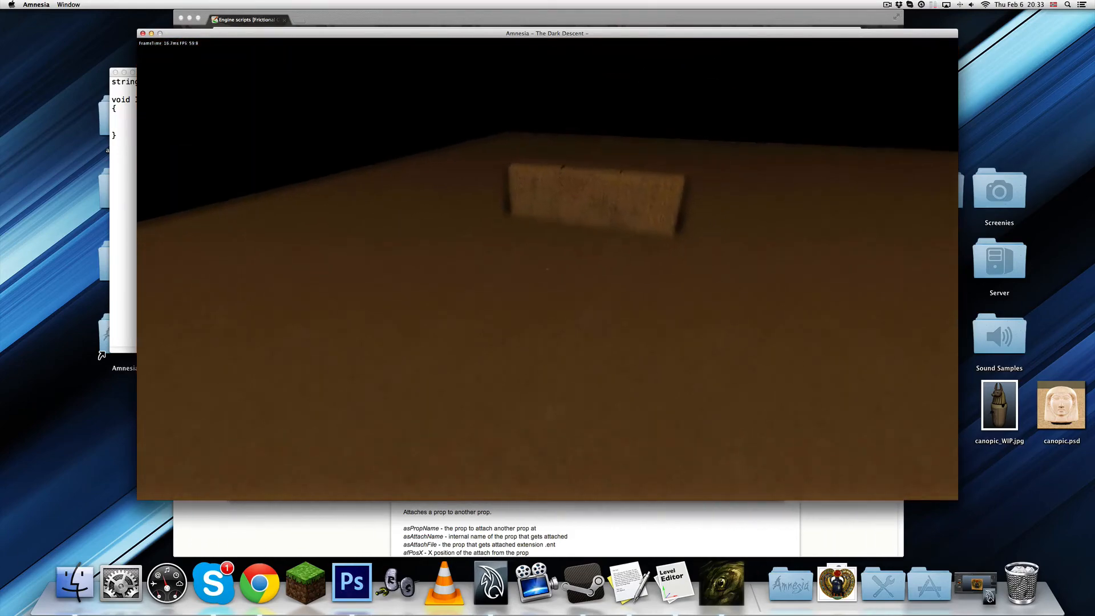
Carry the three remaining panels to the wall and attach them as the scarab's bottom row.
{"action": "key", "text": "w"}
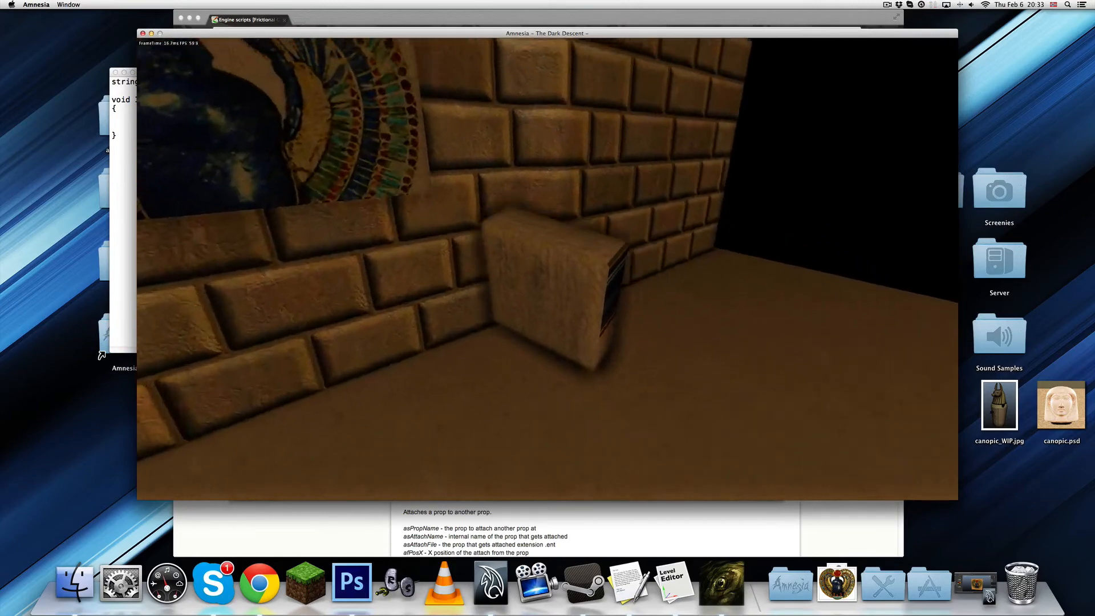
{"action": "key", "text": "w"}
{"action": "left_click_drag", "start_coordinate": [548, 274], "coordinate": [399, 433]}
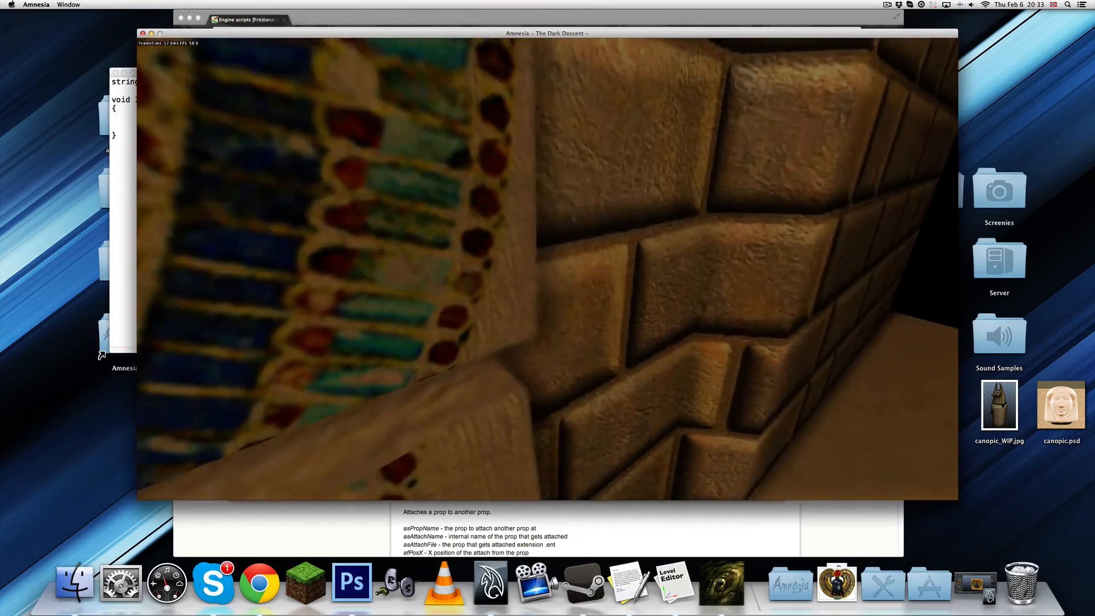
{"action": "key", "text": "s"}
{"action": "key", "text": "Escape"}
{"action": "key", "text": "Escape"}
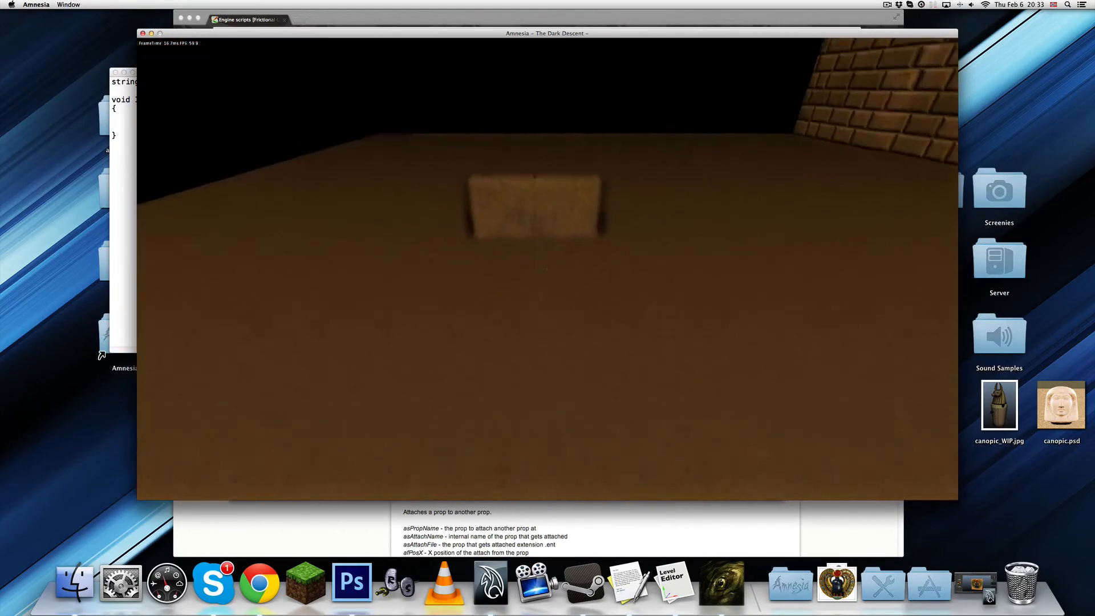
{"action": "key", "text": "d"}
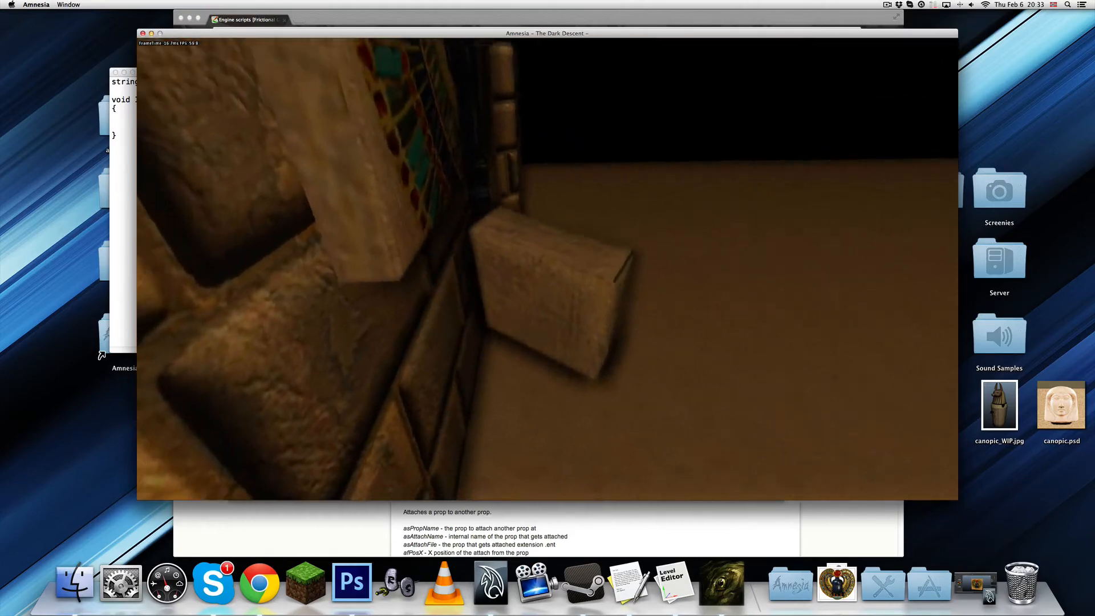
{"action": "key", "text": "w"}
{"action": "key", "text": "s"}
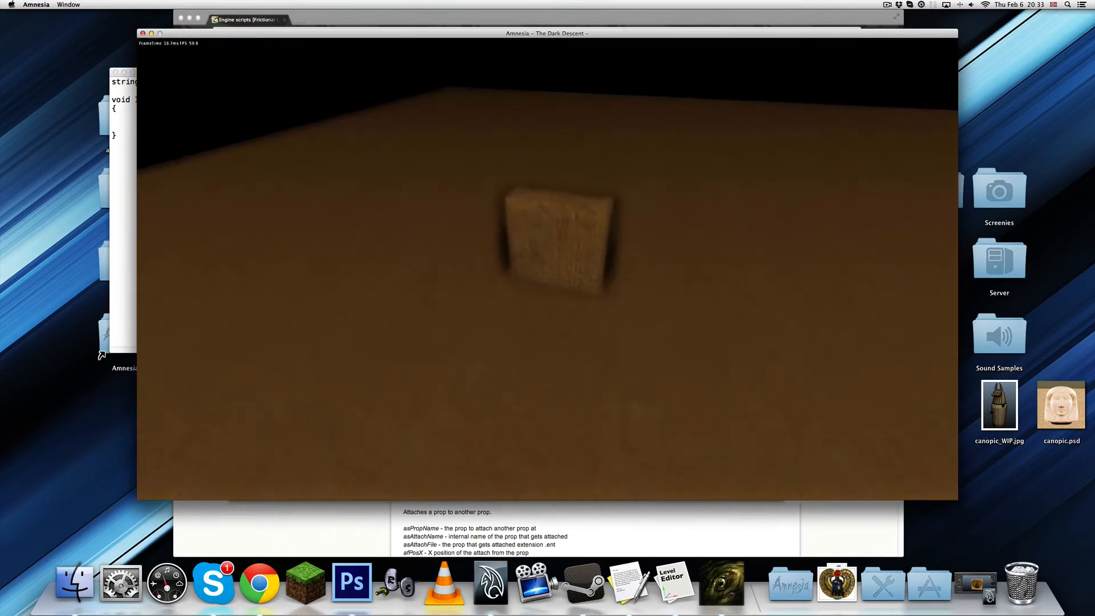
{"action": "left_click_drag", "start_coordinate": [546, 268], "coordinate": [572, 286]}
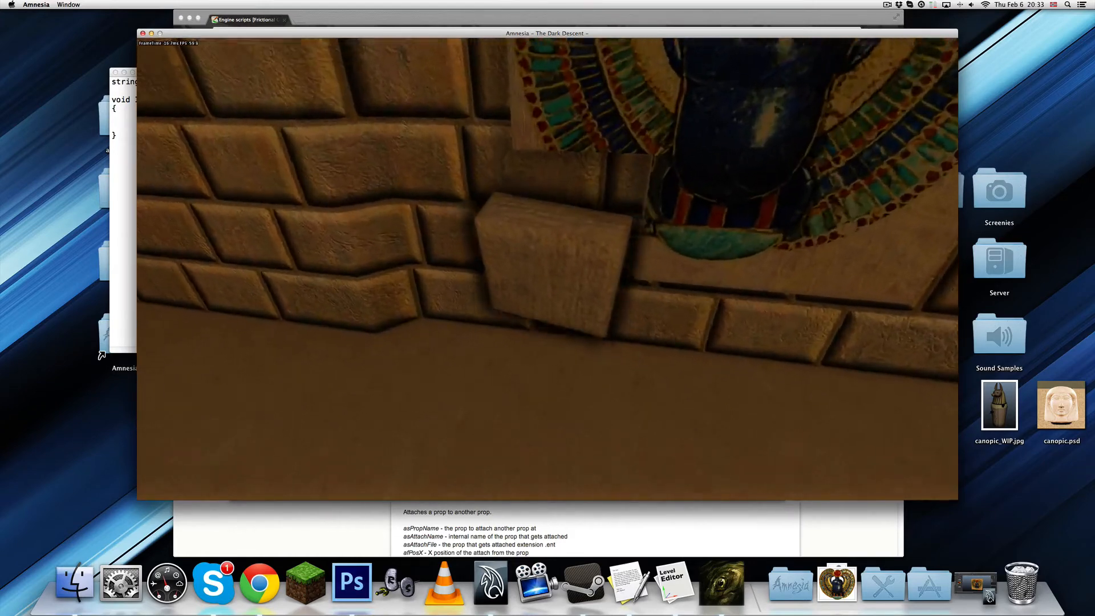
{"action": "key", "text": "s"}
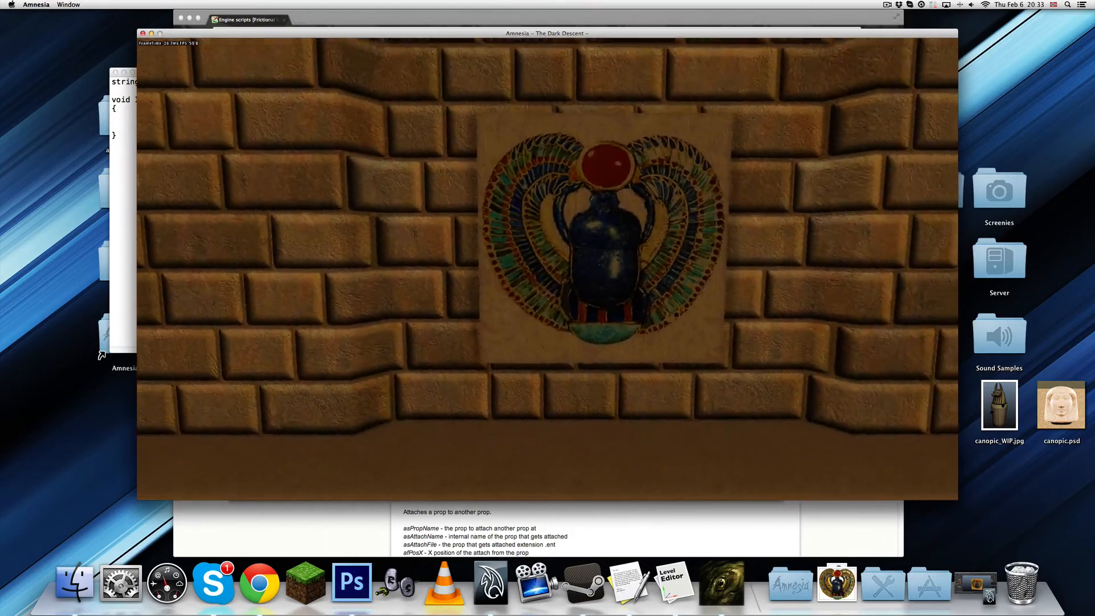
Examine the assembled scarab picture on the wall from several distances and angles.
{"action": "key", "text": "w"}
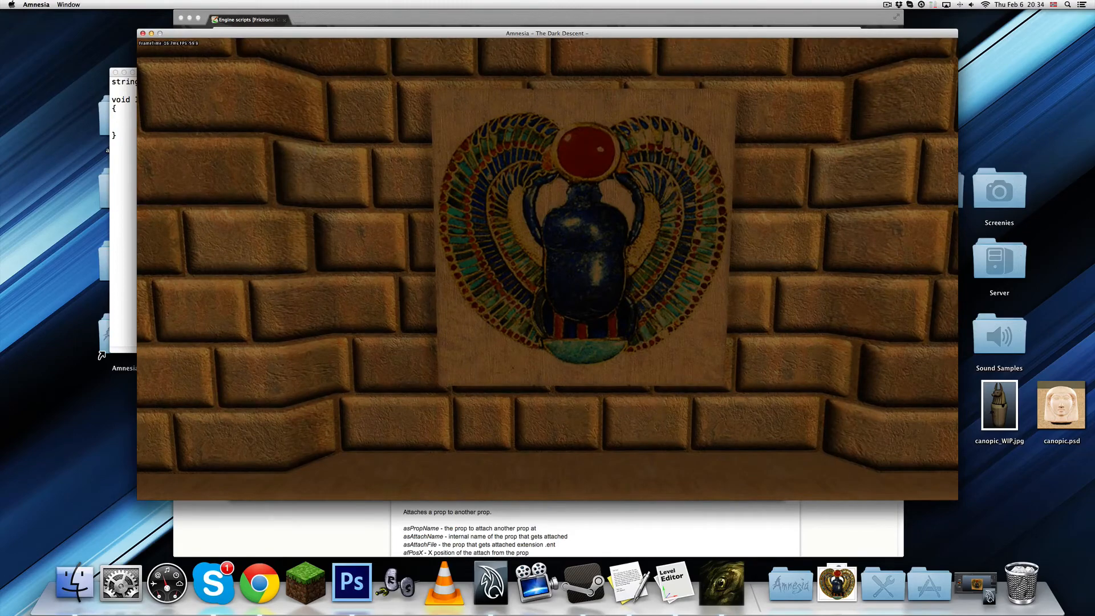
{"action": "key", "text": "w"}
{"action": "key", "text": "s"}
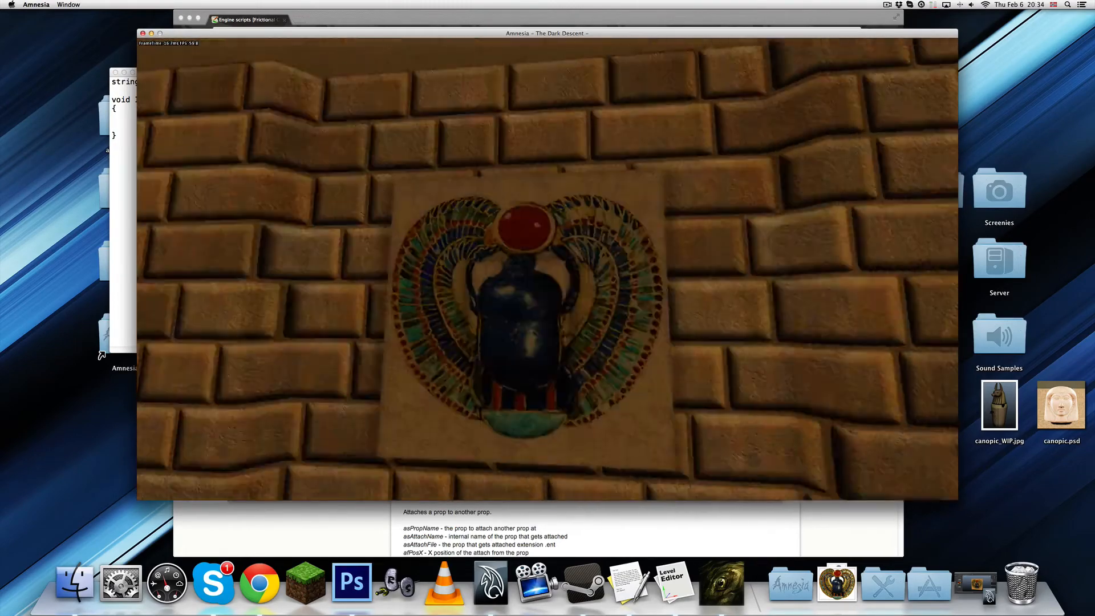
{"action": "key", "text": "w"}
{"action": "key", "text": "s"}
{"action": "key", "text": "w"}
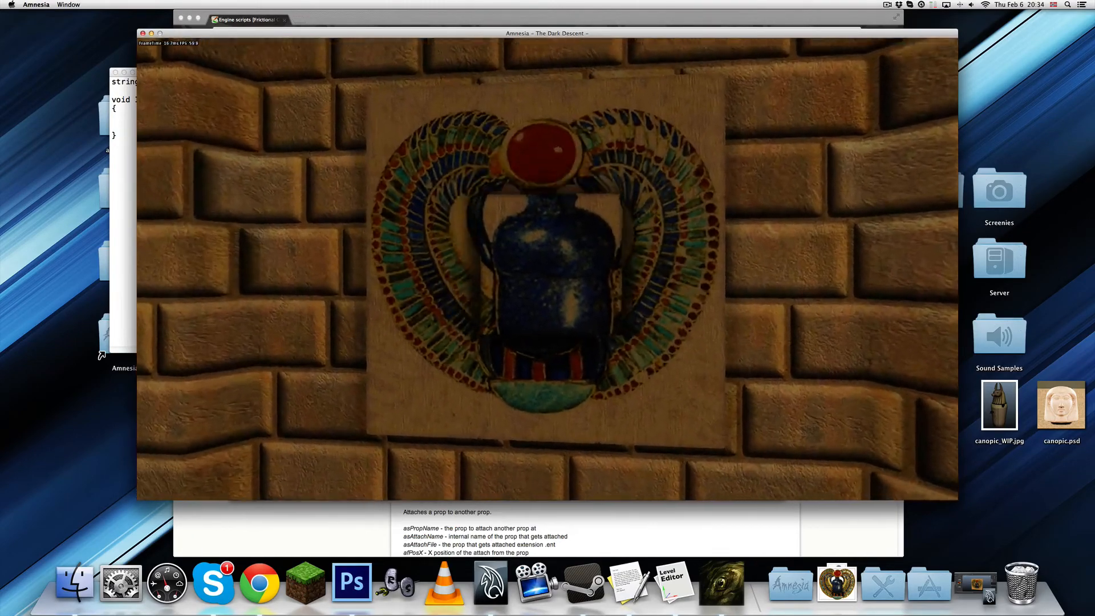
{"action": "key", "text": "w"}
{"action": "key", "text": "a"}
{"action": "key", "text": "s"}
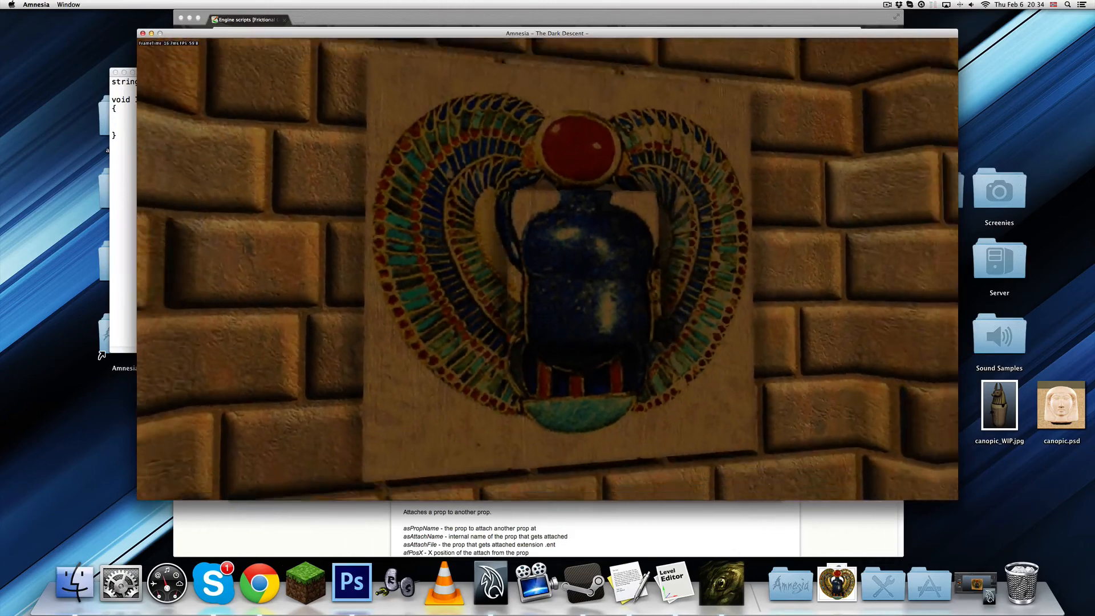
Pull the scarab panels off the wall and drop them on the floor to test detaching.
{"action": "key", "text": "w"}
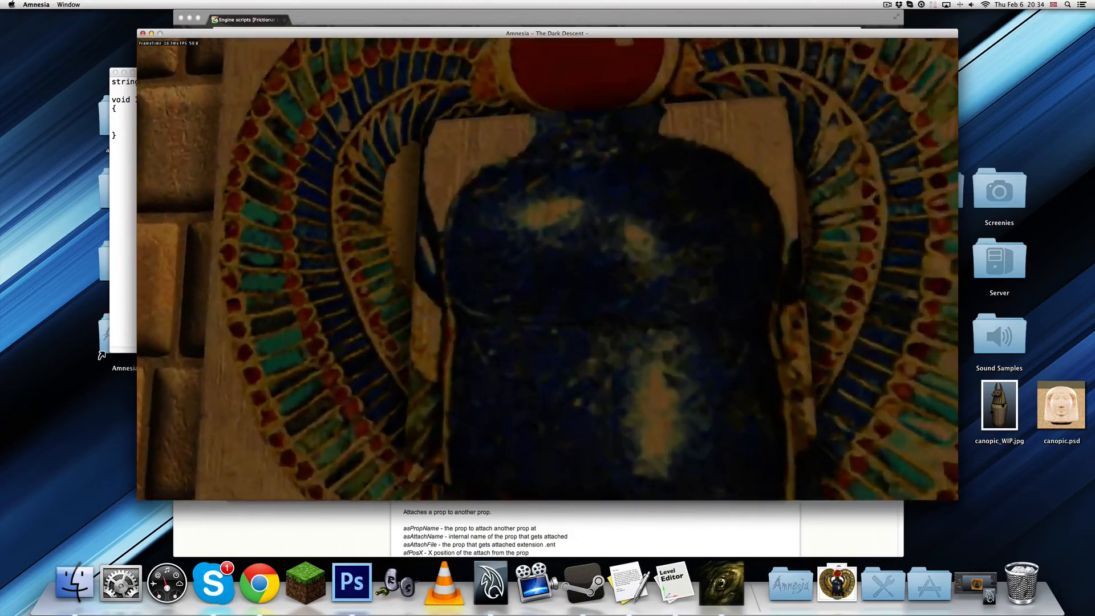
{"action": "key", "text": "s"}
{"action": "key", "text": "w"}
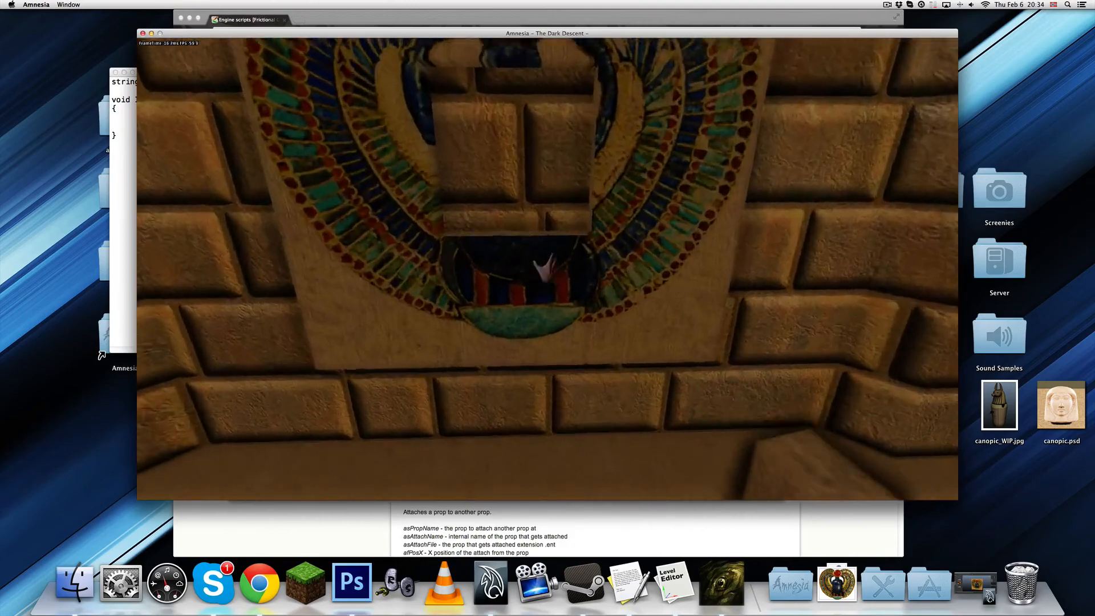
{"action": "key", "text": "w"}
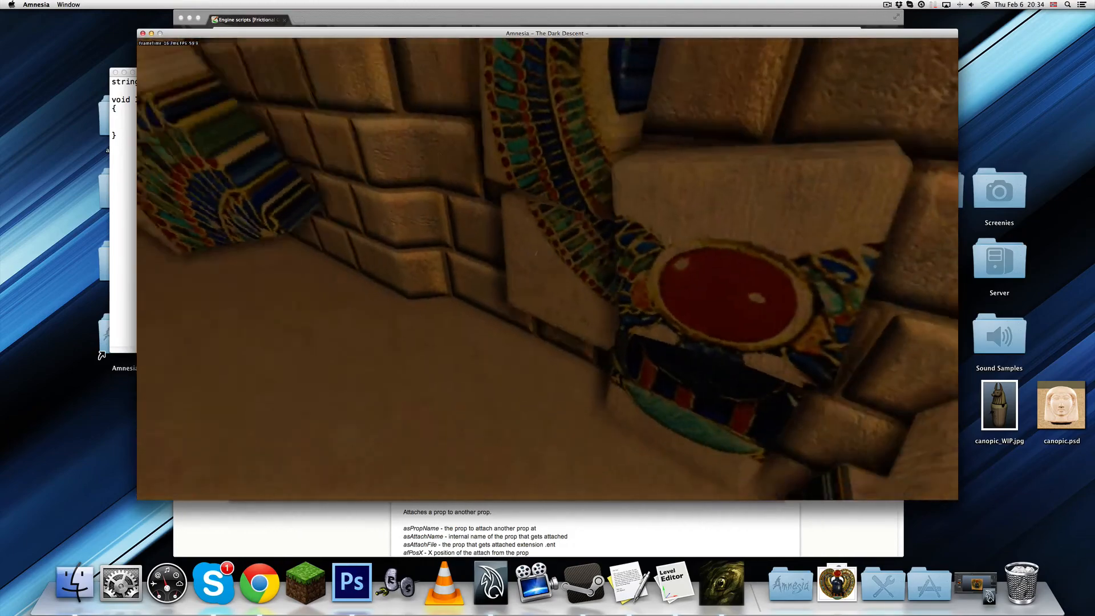
{"action": "key", "text": "s"}
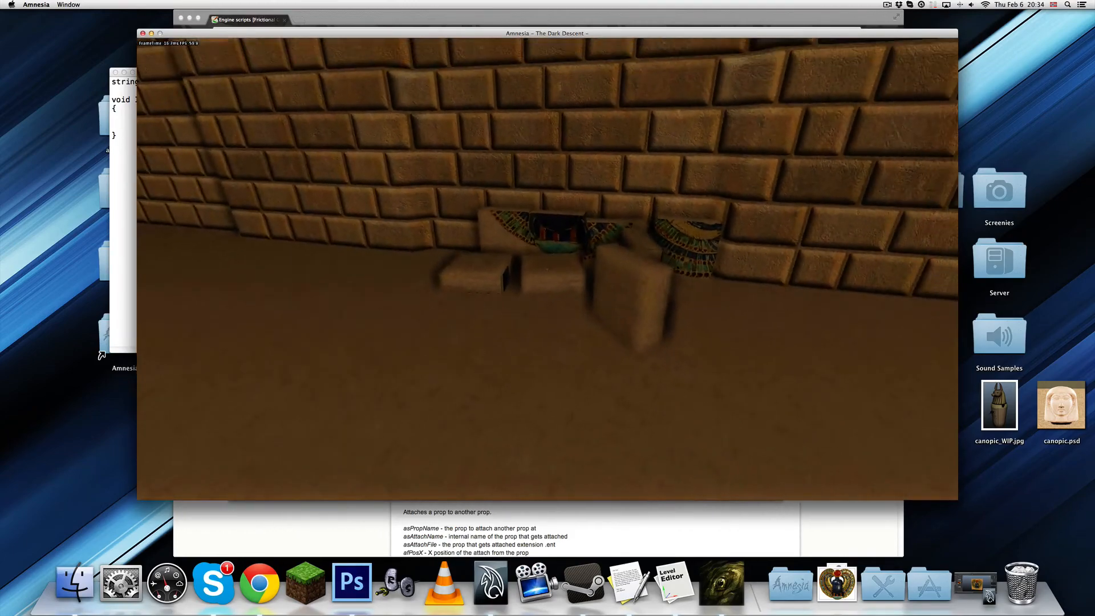
Leave the game for the HPL Level Editor and bring the nine attach areas on the wall into view.
{"action": "key", "text": "Escape"}
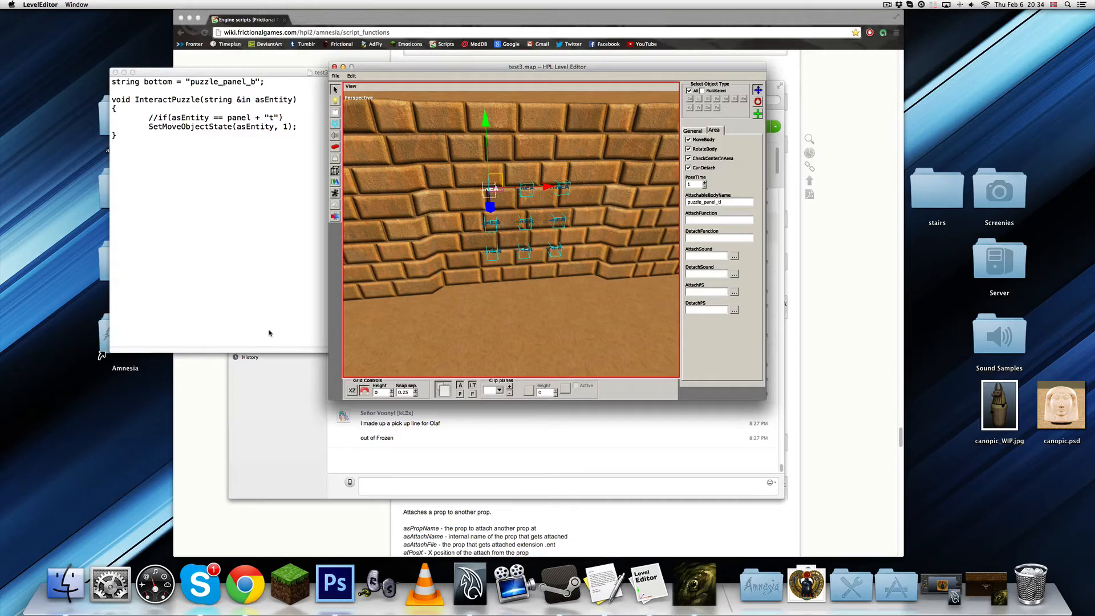
{"action": "scroll", "coordinate": [510, 264], "scroll_direction": "up", "scroll_amount": 3}
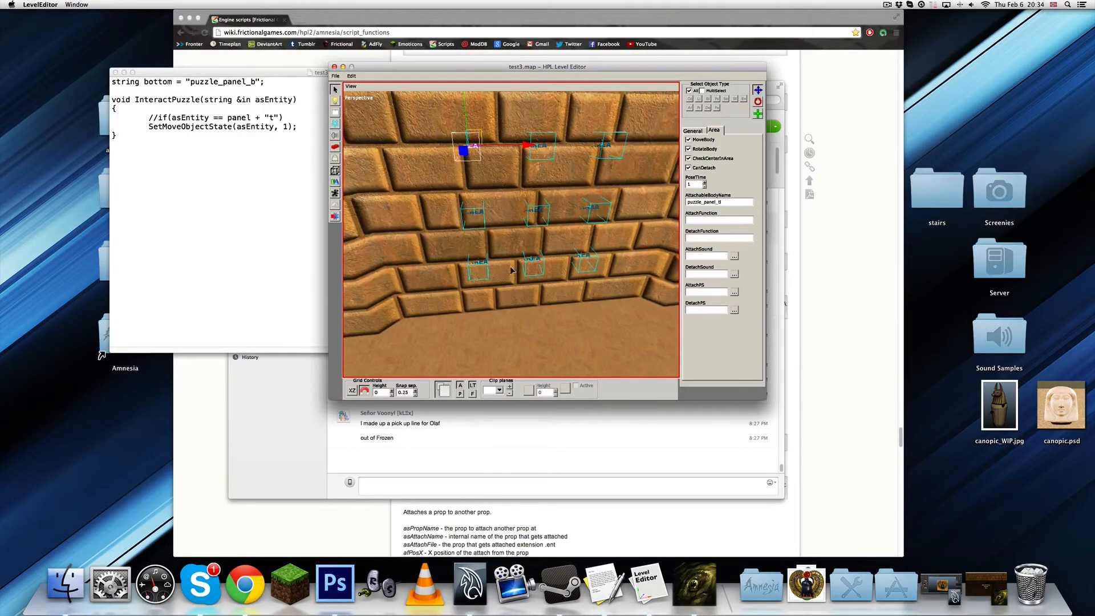
{"action": "left_click_drag", "start_coordinate": [508, 266], "coordinate": [512, 337], "text": "alt"}
{"action": "left_click", "coordinate": [512, 285]}
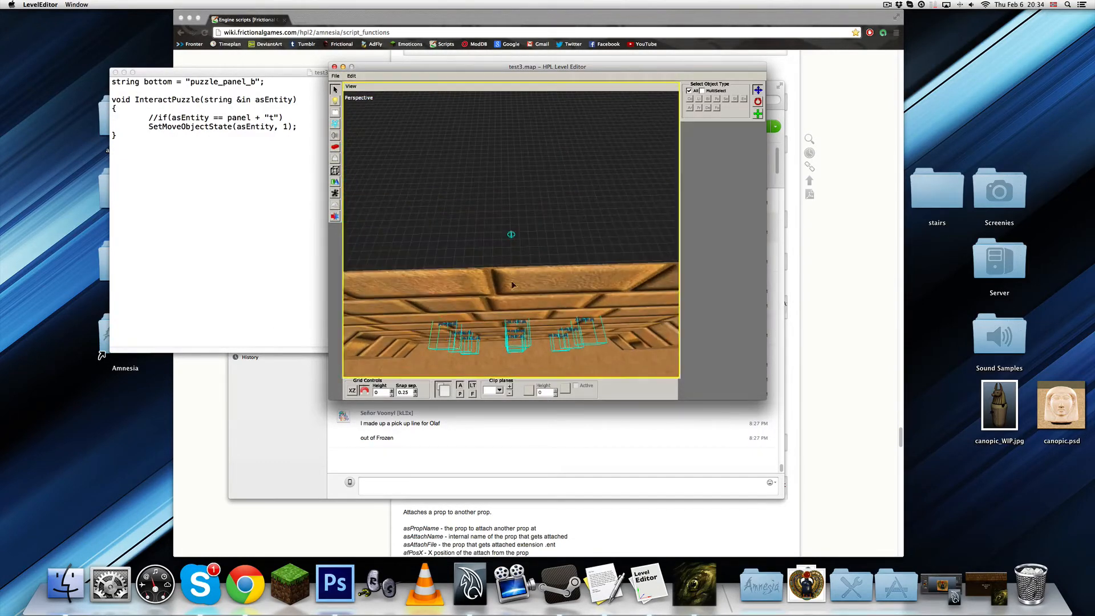
{"action": "left_click_drag", "start_coordinate": [513, 285], "coordinate": [513, 234], "text": "alt"}
{"action": "scroll", "coordinate": [513, 234], "scroll_direction": "down", "scroll_amount": 3}
{"action": "scroll", "coordinate": [515, 240], "scroll_direction": "up", "scroll_amount": 3}
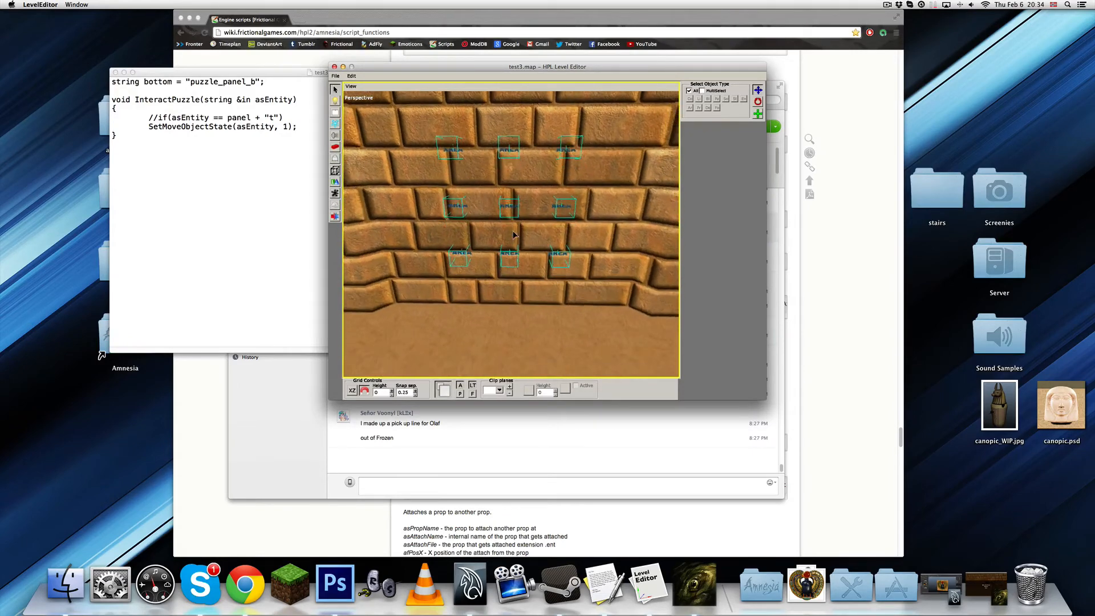
Select all nine attach areas on the wall and stretch them in depth, outward from the bricks.
{"action": "left_click", "coordinate": [457, 207]}
{"action": "left_click_drag", "start_coordinate": [596, 246], "coordinate": [559, 235], "text": "alt"}
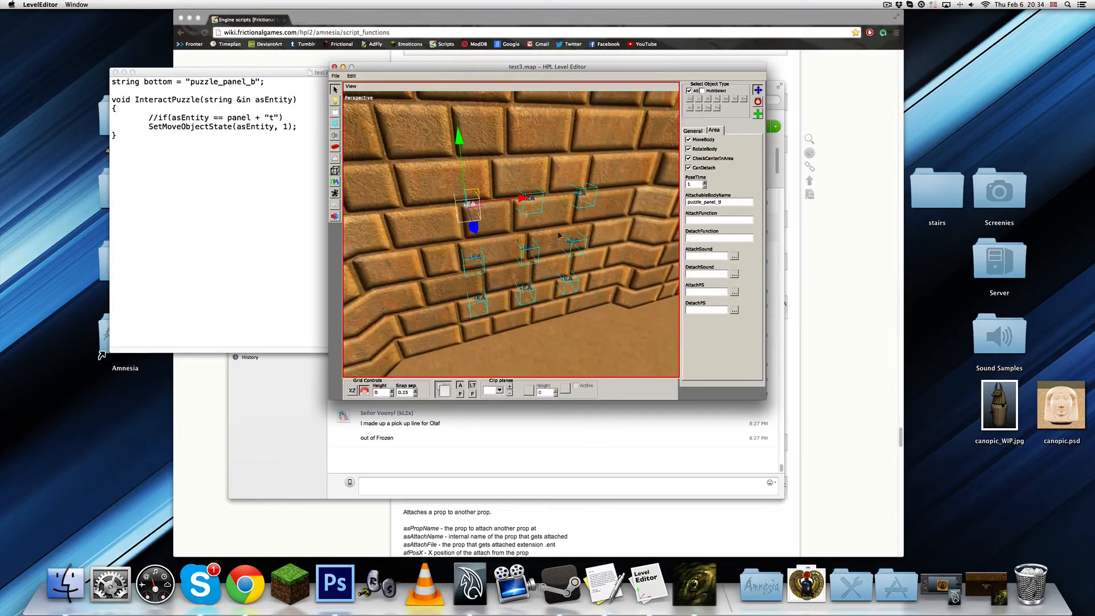
{"action": "left_click", "coordinate": [532, 201], "text": "shift"}
{"action": "left_click", "coordinate": [578, 200], "text": "shift"}
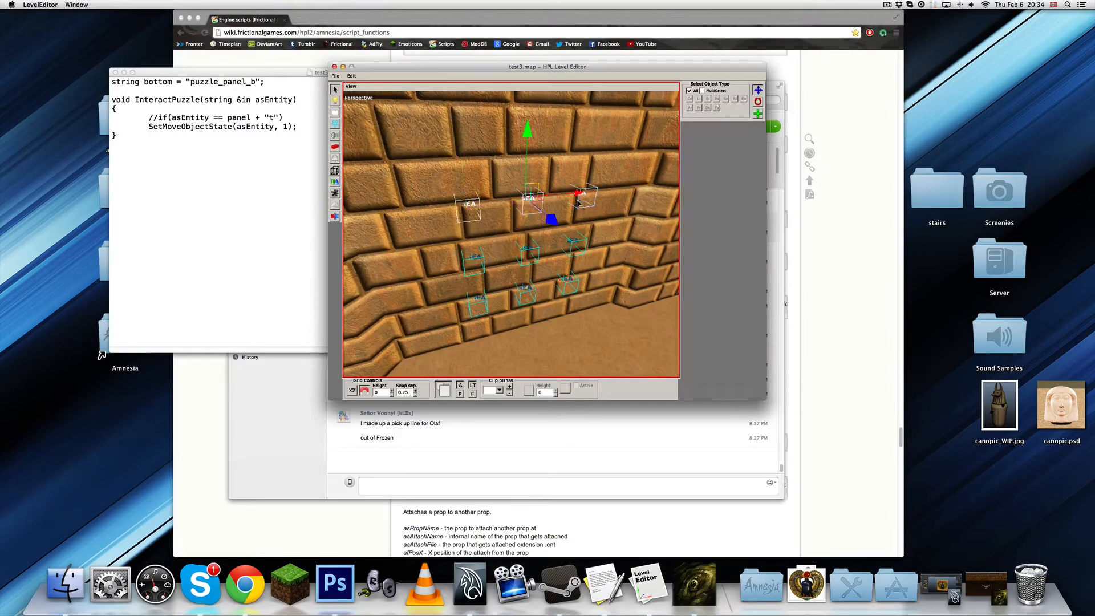
{"action": "left_click", "coordinate": [578, 244], "text": "shift"}
{"action": "left_click", "coordinate": [528, 252], "text": "shift"}
{"action": "left_click", "coordinate": [475, 258], "text": "shift"}
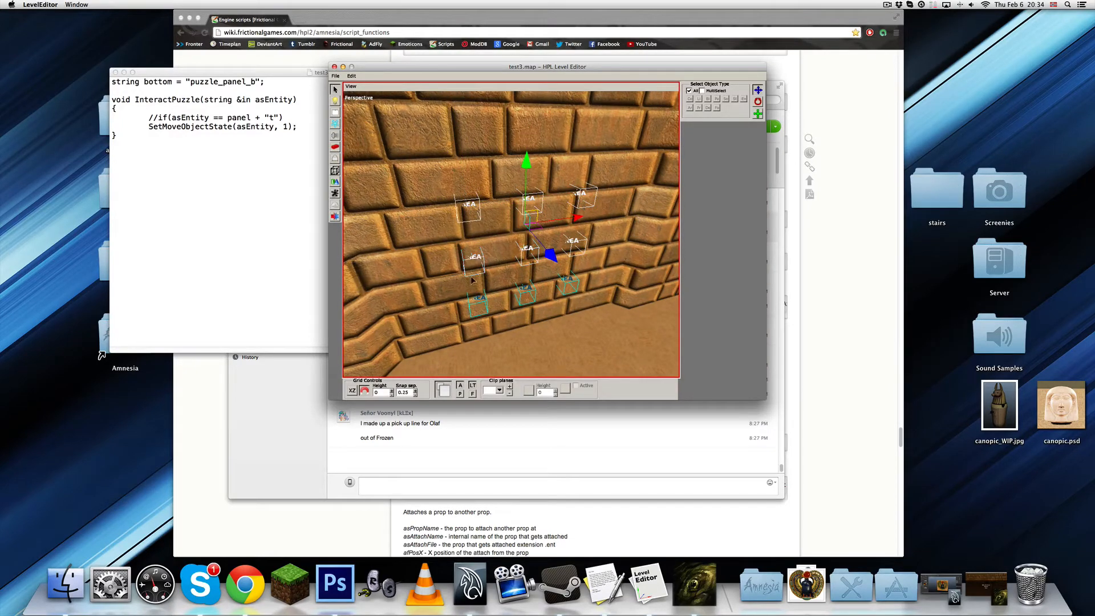
{"action": "left_click", "coordinate": [481, 307], "text": "shift"}
{"action": "left_click", "coordinate": [523, 293], "text": "shift"}
{"action": "left_click", "coordinate": [565, 282], "text": "shift"}
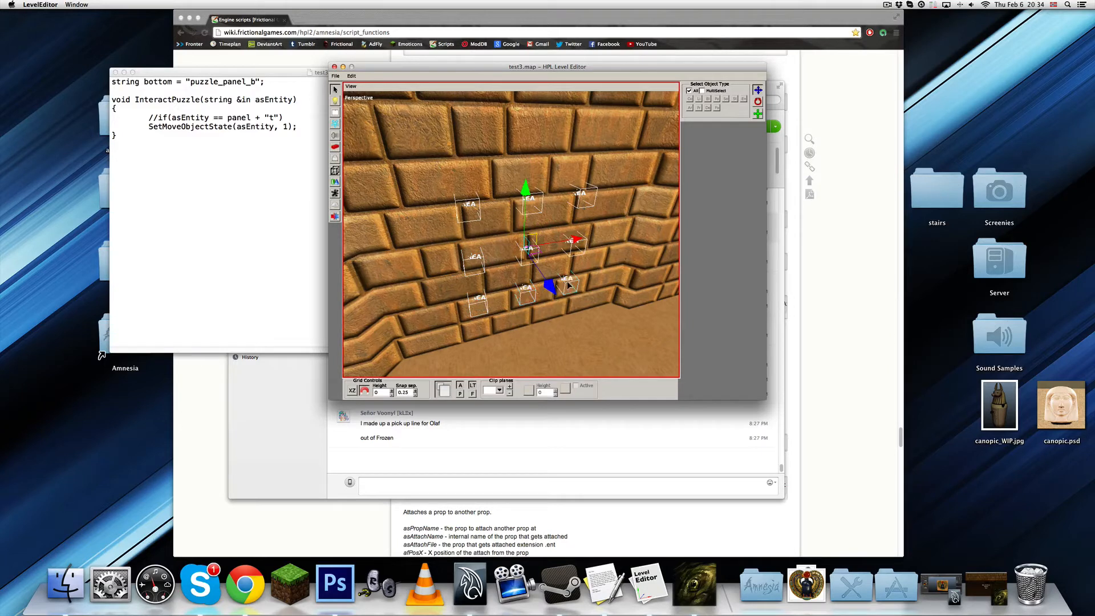
{"action": "left_click_drag", "start_coordinate": [556, 288], "coordinate": [540, 258]}
{"action": "key", "text": "w"}
{"action": "left_click", "coordinate": [512, 208]}
Check the stretched attach areas from several angles and save the map.
{"action": "scroll", "coordinate": [541, 260], "scroll_direction": "up", "scroll_amount": 3}
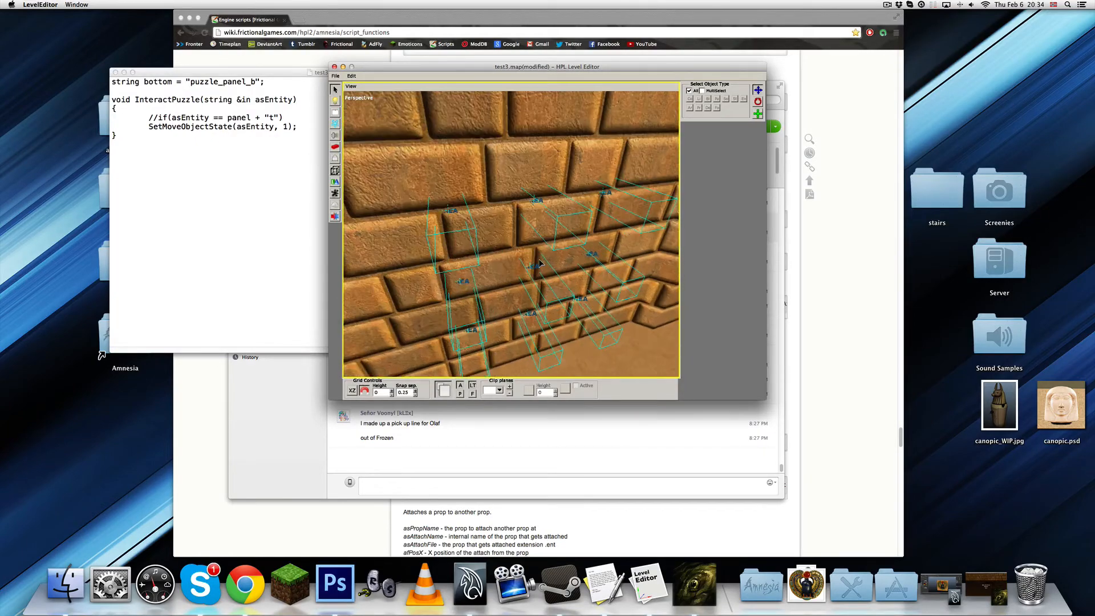
{"action": "scroll", "coordinate": [541, 261], "scroll_direction": "down", "scroll_amount": 4}
{"action": "middle_click_drag", "start_coordinate": [541, 260], "coordinate": [518, 241], "text": "alt"}
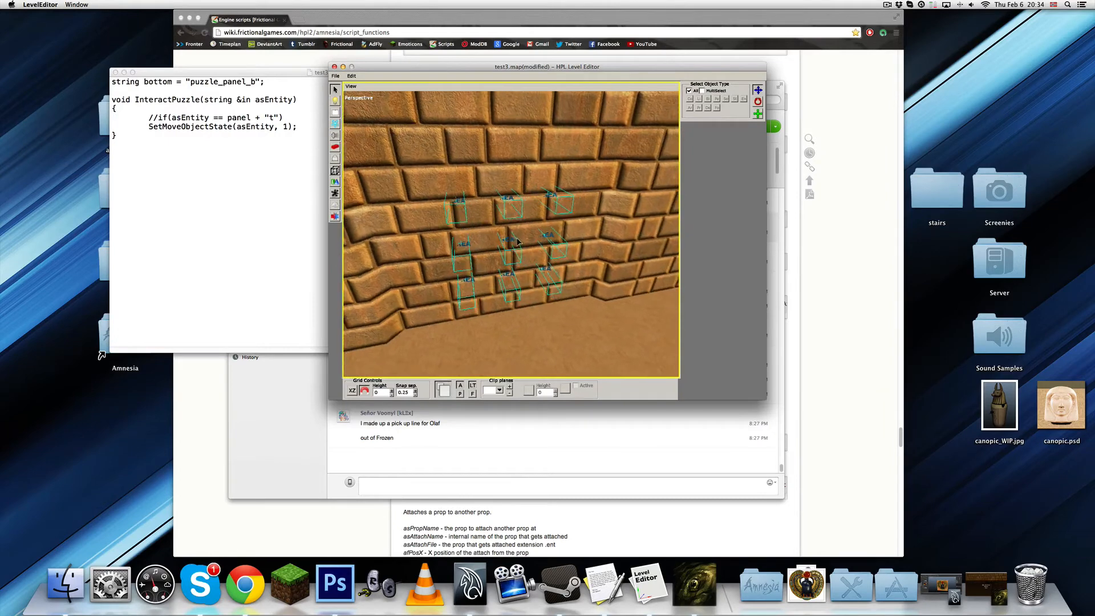
{"action": "scroll", "coordinate": [522, 253], "scroll_direction": "up", "scroll_amount": 2}
{"action": "left_click_drag", "start_coordinate": [523, 255], "coordinate": [520, 239], "text": "alt"}
{"action": "middle_click_drag", "start_coordinate": [521, 255], "coordinate": [519, 231], "text": "alt"}
{"action": "scroll", "coordinate": [518, 251], "scroll_direction": "down", "scroll_amount": 3}
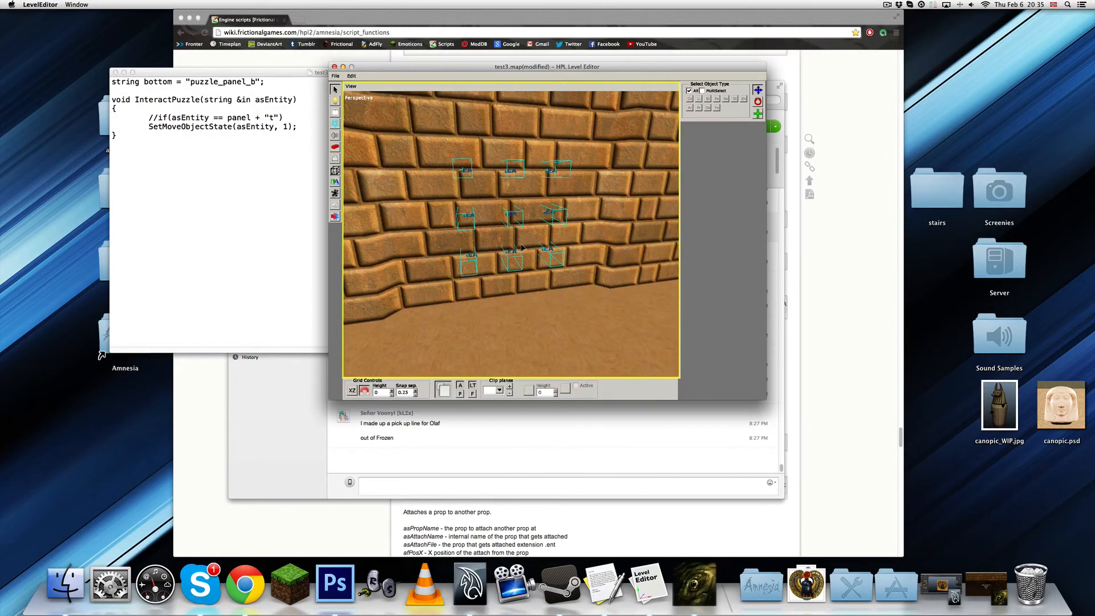
{"action": "key", "text": "super+s"}
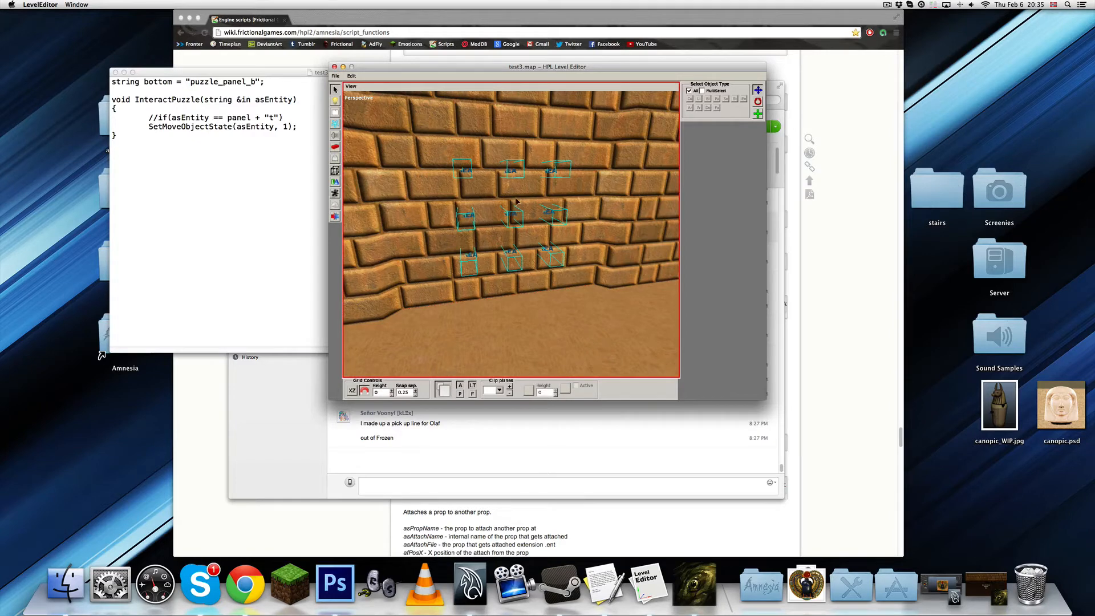
Examine the top-row attach areas and the attachable body name assigned to each, viewing them from several angles.
{"action": "left_click", "coordinate": [511, 171]}
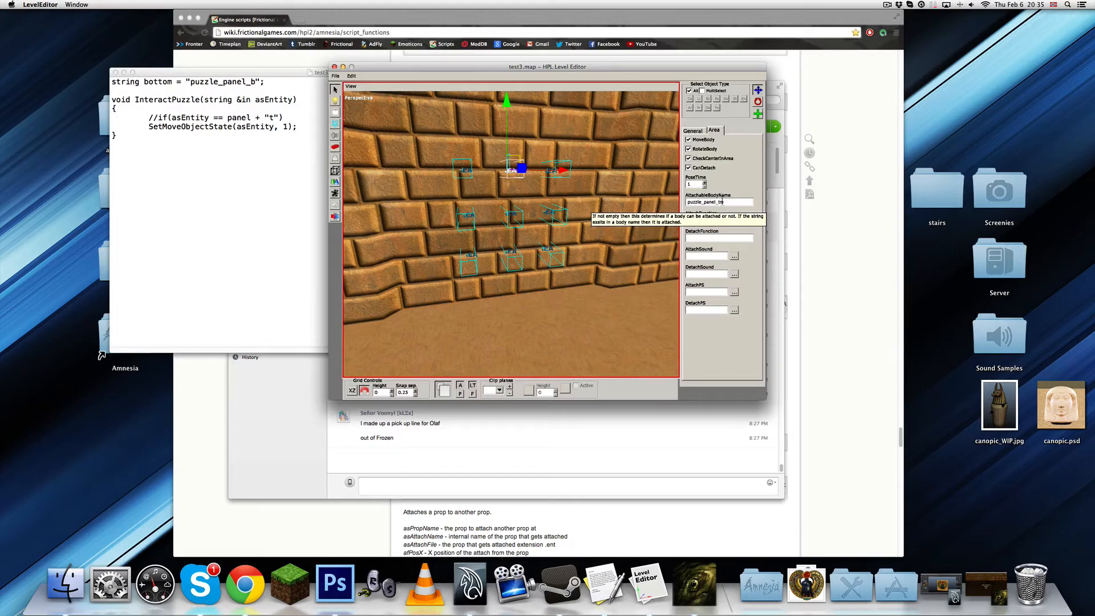
{"action": "left_click_drag", "start_coordinate": [543, 269], "coordinate": [525, 248], "text": "alt"}
{"action": "left_click", "coordinate": [543, 228]}
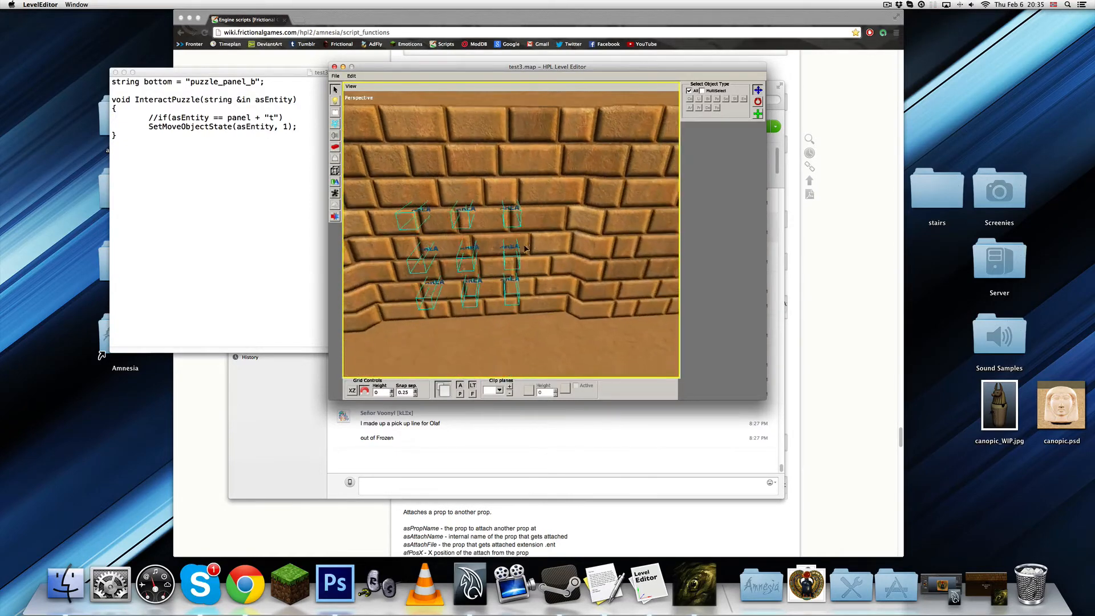
{"action": "middle_click_drag", "start_coordinate": [525, 248], "coordinate": [567, 205], "text": "alt"}
{"action": "scroll", "coordinate": [567, 253], "scroll_direction": "up", "scroll_amount": 3}
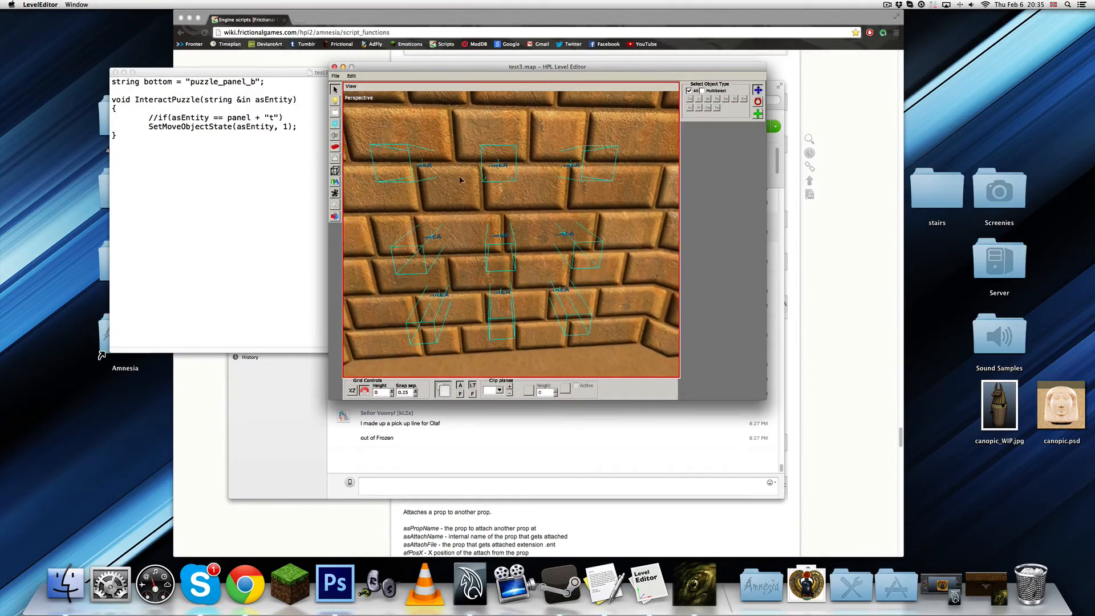
{"action": "left_click", "coordinate": [417, 166]}
{"action": "scroll", "coordinate": [440, 177], "scroll_direction": "down", "scroll_amount": 10}
{"action": "scroll", "coordinate": [440, 176], "scroll_direction": "up", "scroll_amount": 8}
{"action": "middle_click_drag", "start_coordinate": [440, 176], "coordinate": [471, 182], "text": "alt"}
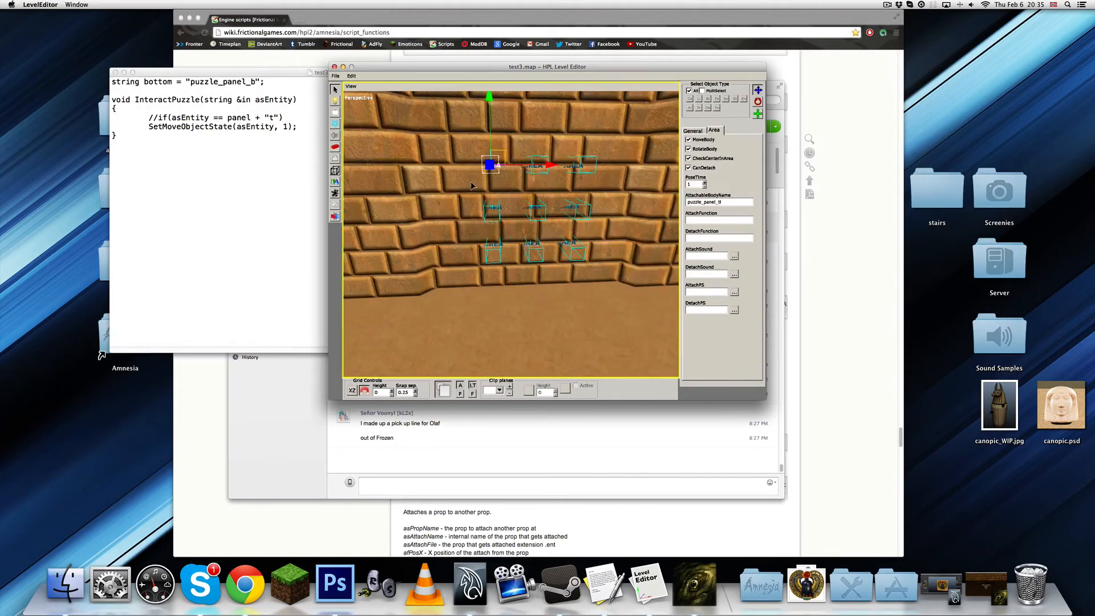
{"action": "left_click_drag", "start_coordinate": [472, 185], "coordinate": [544, 221], "text": "alt"}
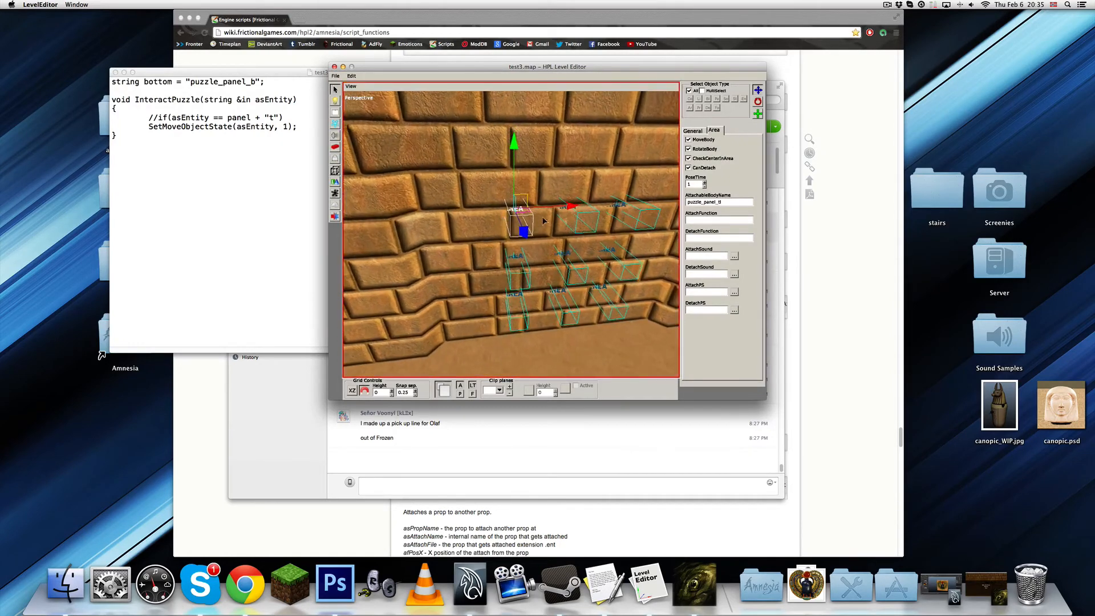
{"action": "left_click", "coordinate": [579, 220]}
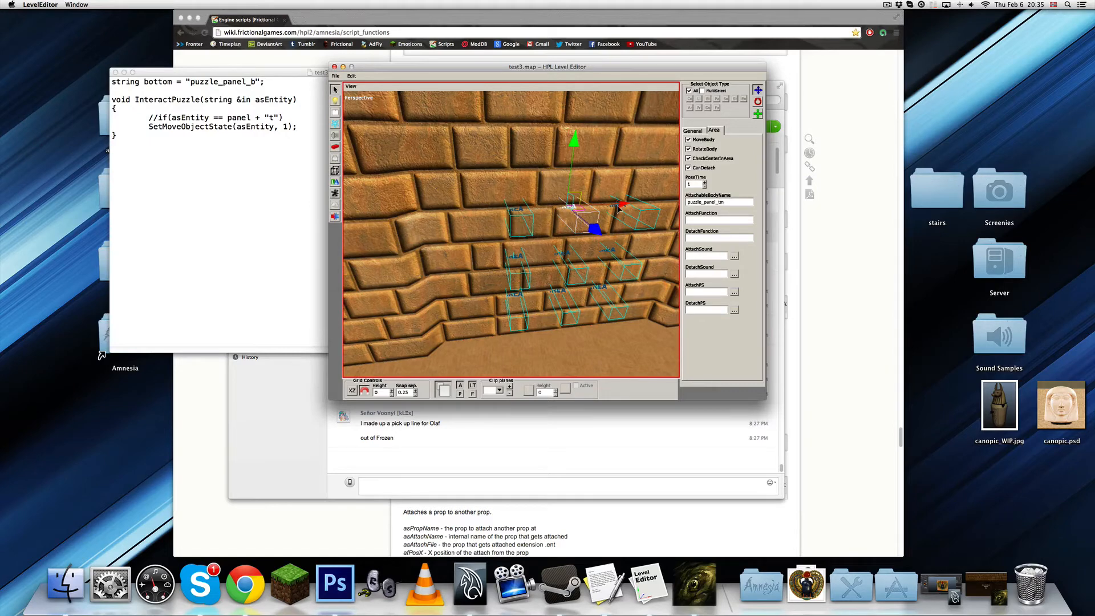
{"action": "left_click", "coordinate": [636, 216]}
{"action": "left_click", "coordinate": [520, 213]}
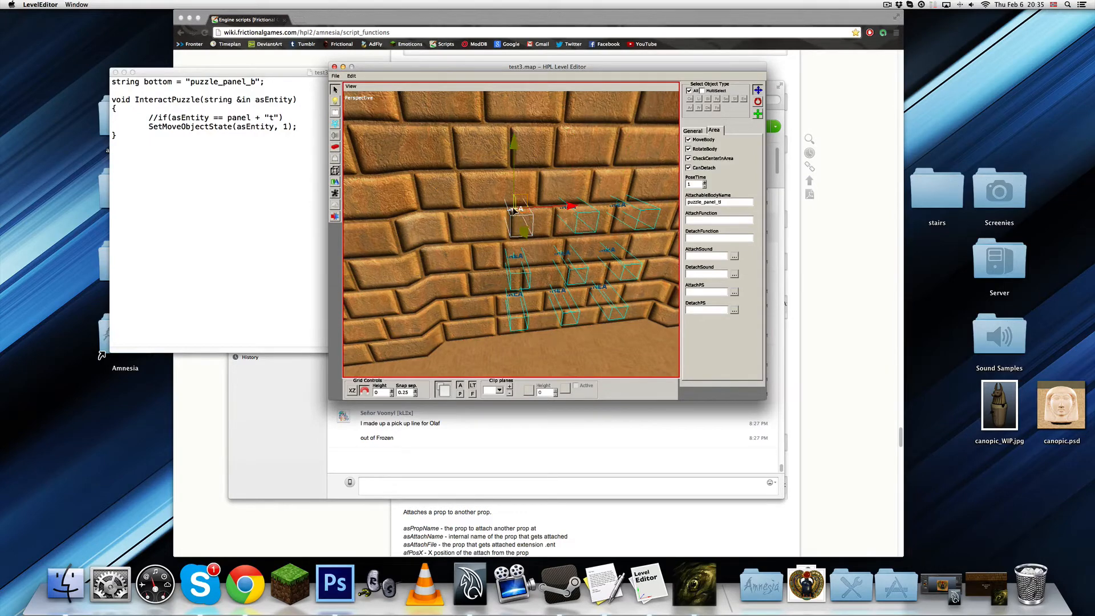
{"action": "scroll", "coordinate": [521, 216], "scroll_direction": "up", "scroll_amount": 4}
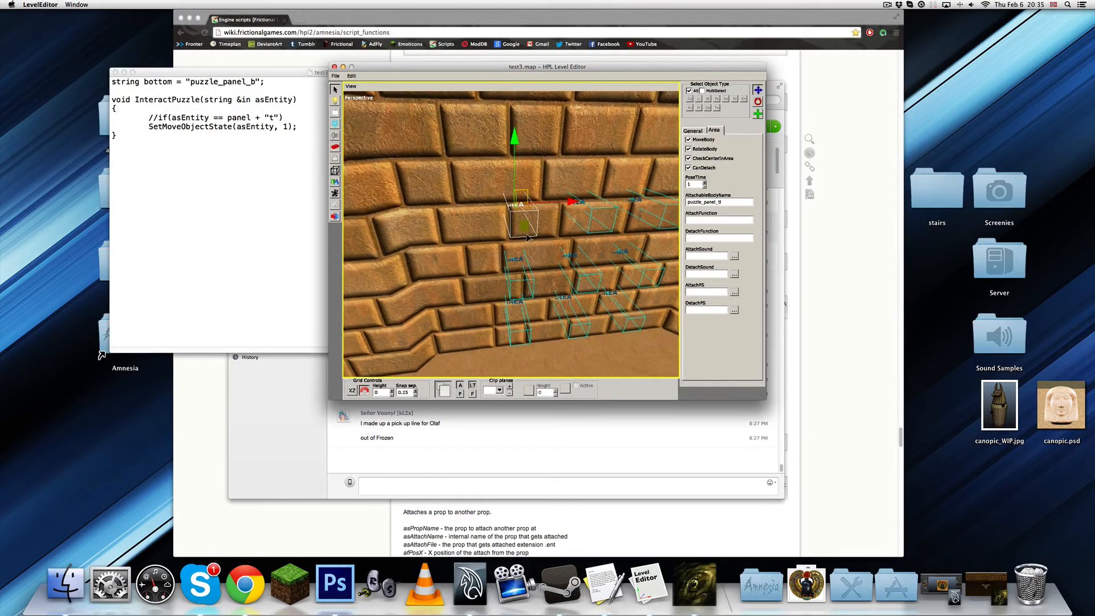
{"action": "scroll", "coordinate": [521, 215], "scroll_direction": "up", "scroll_amount": 3}
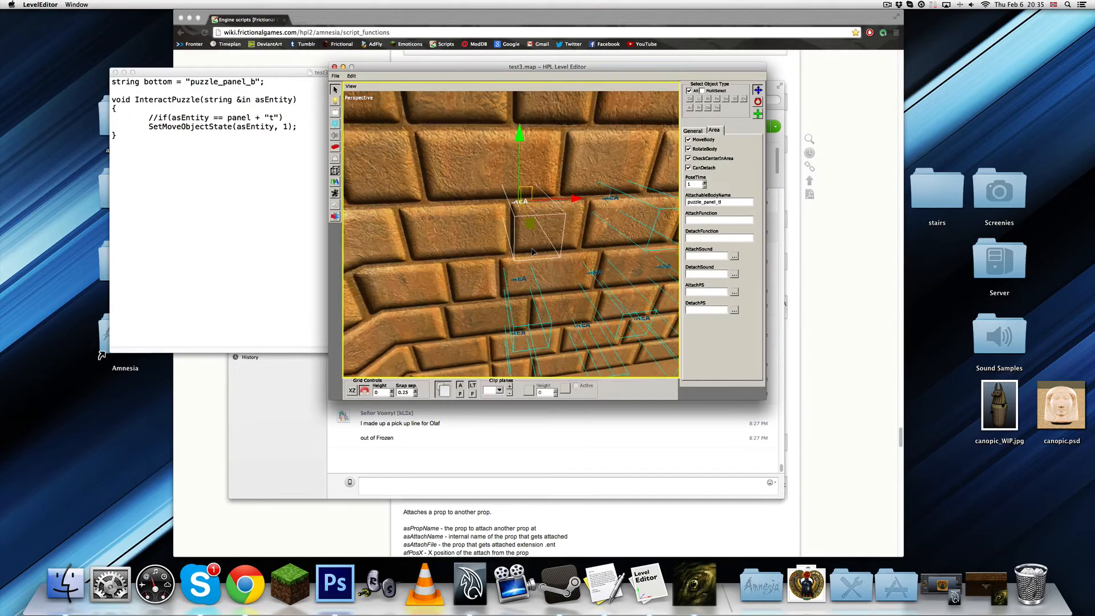
Shorten the attachable body name of the three top-row attach areas to puzzle_panel_.
{"action": "scroll", "coordinate": [532, 251], "scroll_direction": "down", "scroll_amount": 3}
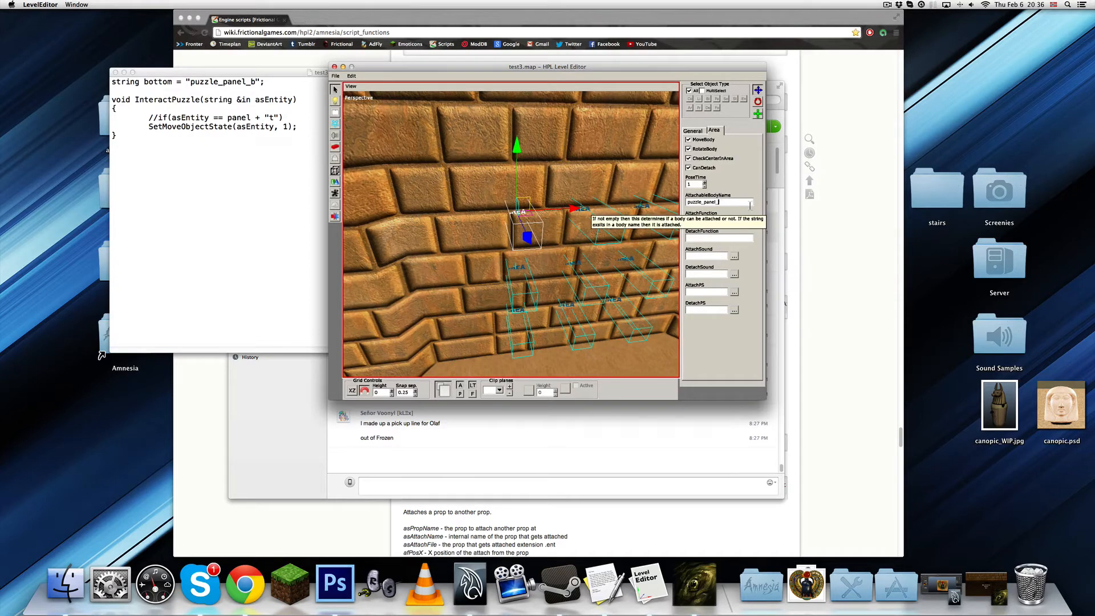
{"action": "left_click", "coordinate": [585, 215]}
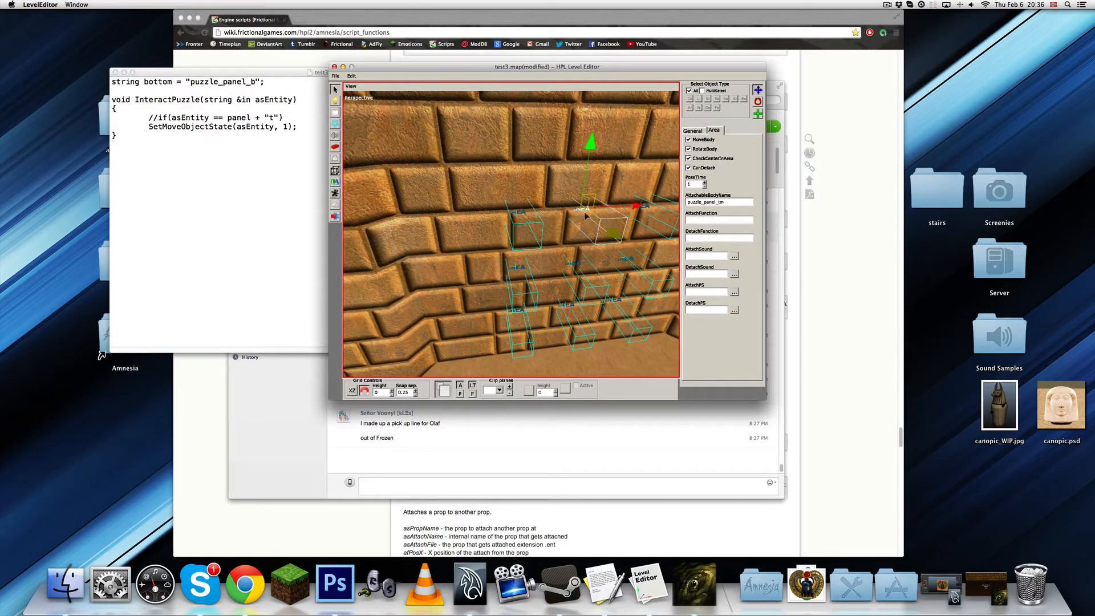
{"action": "left_click_drag", "start_coordinate": [725, 202], "coordinate": [718, 201]}
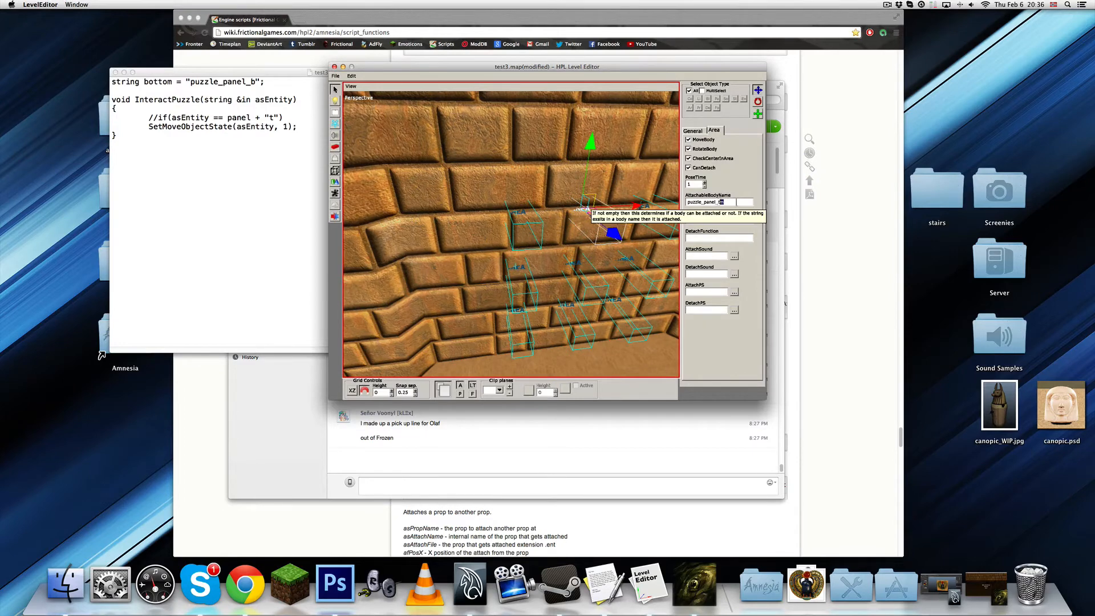
{"action": "type", "text": "tr"}
{"action": "left_click", "coordinate": [645, 212]}
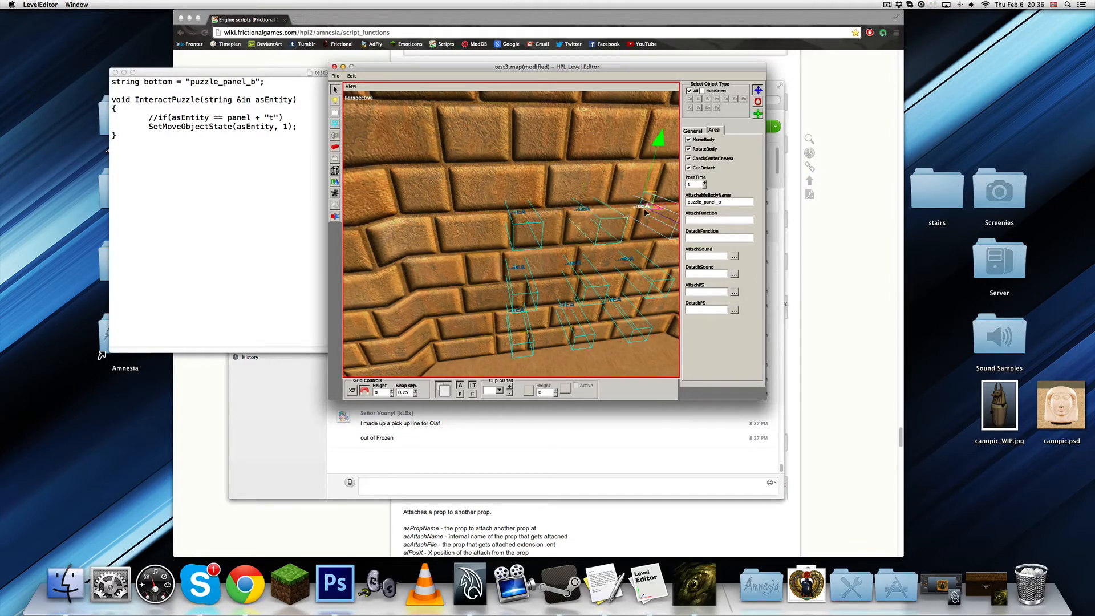
{"action": "left_click", "coordinate": [722, 203]}
{"action": "key", "text": "BackSpace"}
{"action": "key", "text": "BackSpace"}
Shorten the attachable body name of the three middle-row attach areas to puzzle_panel_.
{"action": "left_click", "coordinate": [631, 261]}
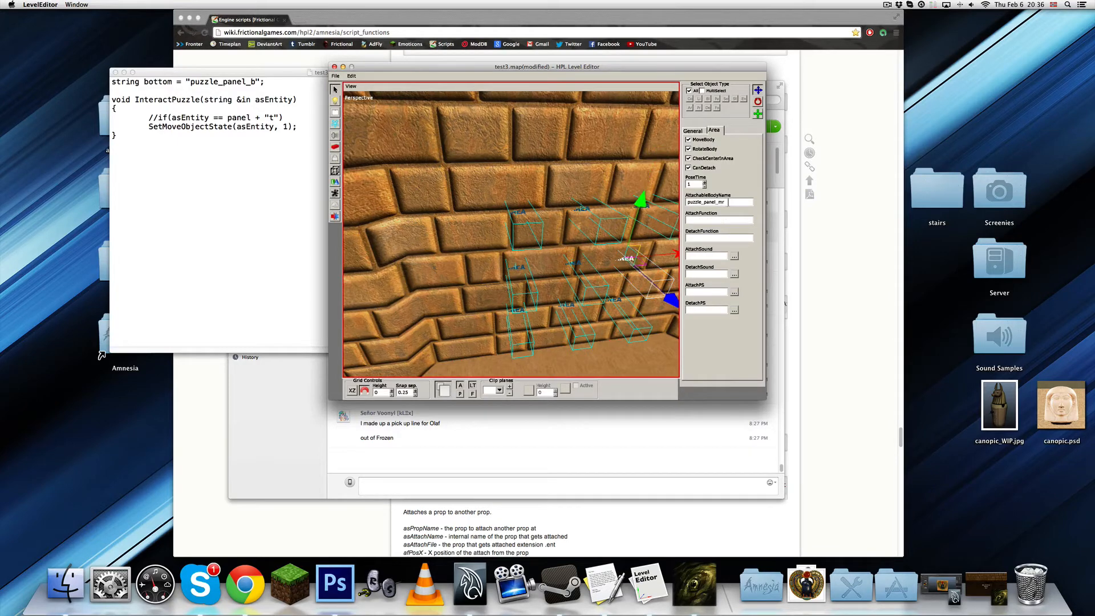
{"action": "left_click", "coordinate": [581, 270]}
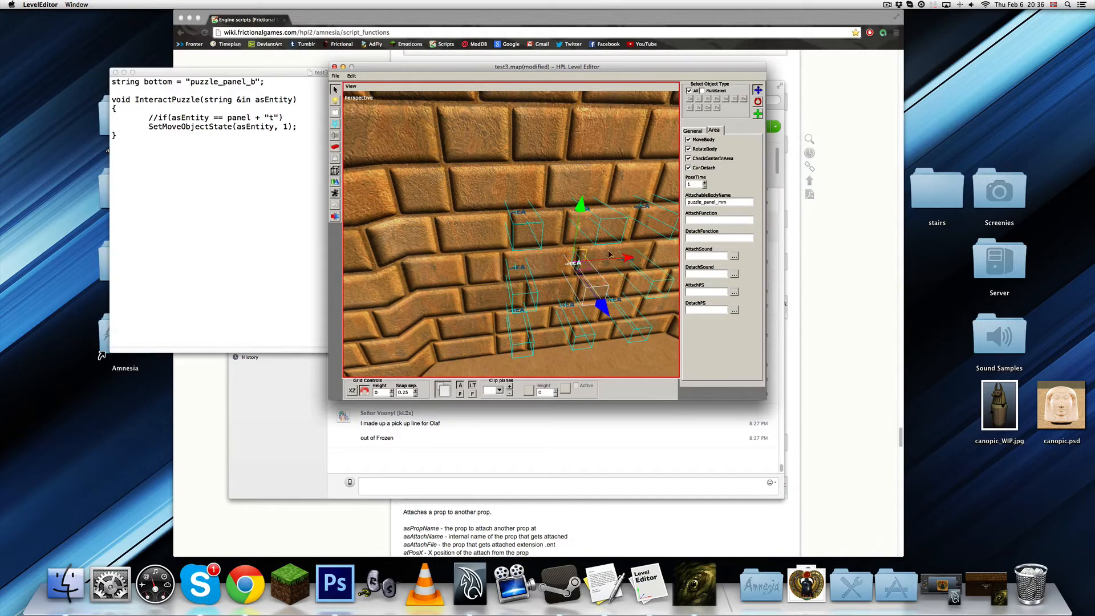
{"action": "left_click", "coordinate": [722, 203]}
{"action": "key", "text": "BackSpace"}
{"action": "key", "text": "BackSpace"}
{"action": "left_click", "coordinate": [519, 267]}
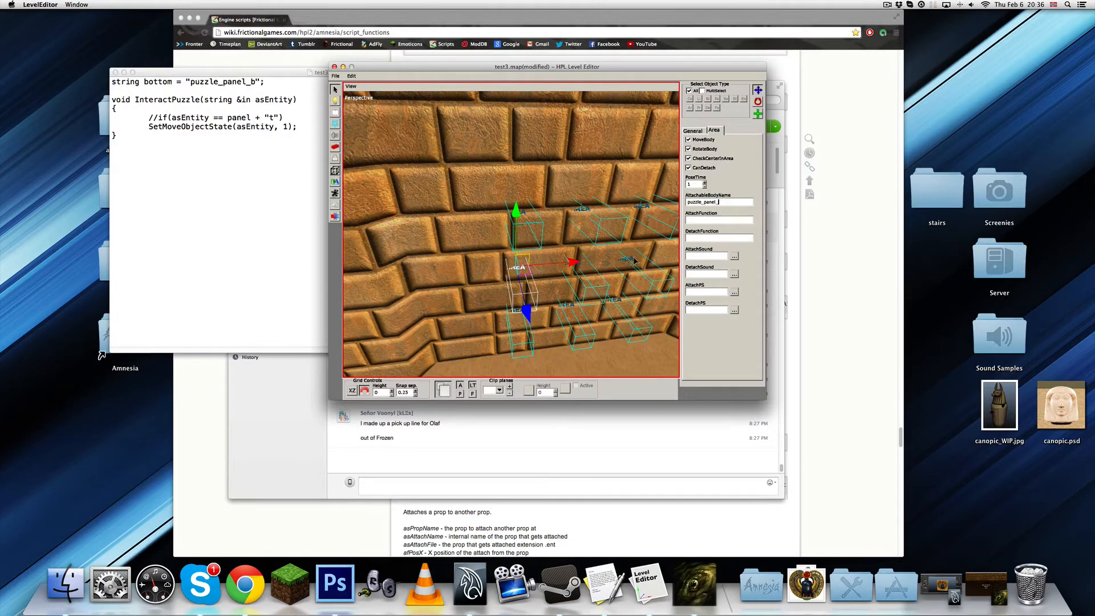
Shorten the attachable body name of the three bottom-row attach areas to puzzle_panel_ and save the map.
{"action": "left_click", "coordinate": [519, 311]}
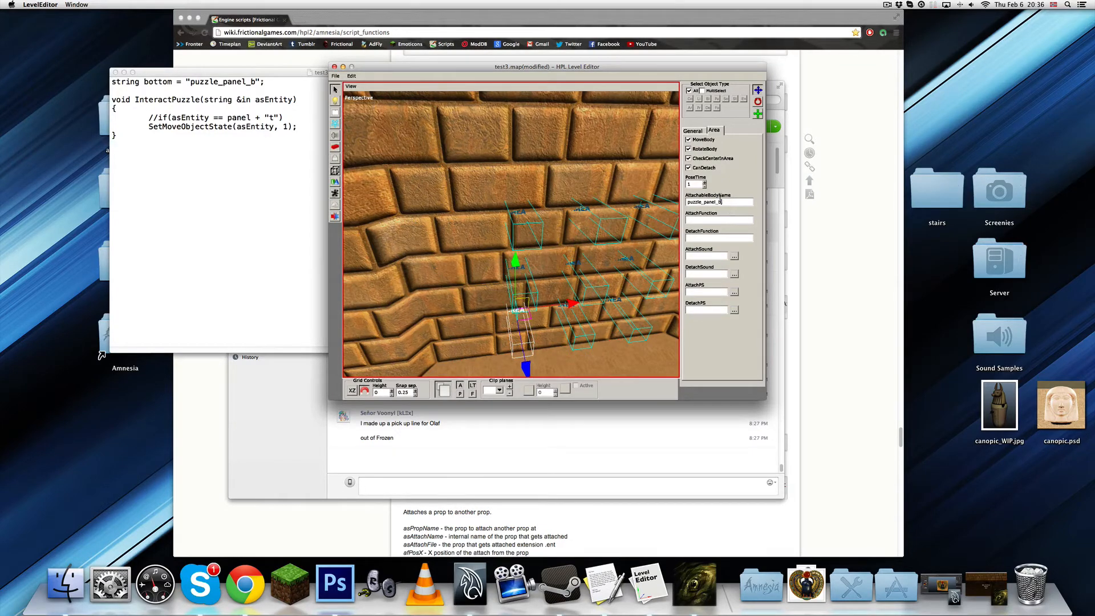
{"action": "left_click", "coordinate": [720, 200]}
{"action": "key", "text": "BackSpace"}
{"action": "key", "text": "BackSpace"}
{"action": "left_click", "coordinate": [583, 301]}
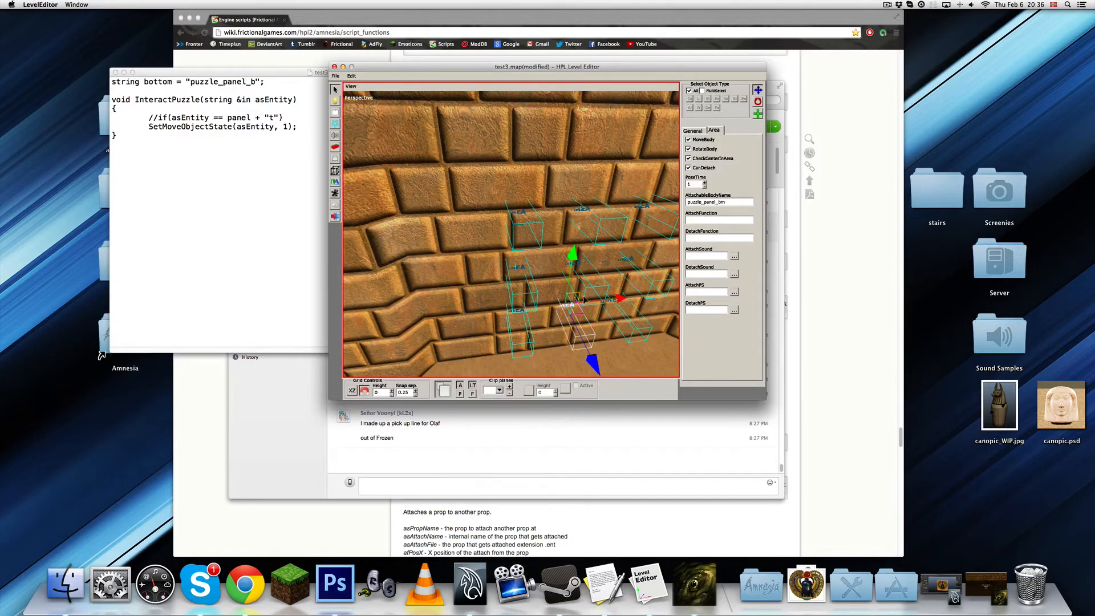
{"action": "left_click", "coordinate": [735, 201]}
{"action": "key", "text": "BackSpace"}
{"action": "key", "text": "BackSpace"}
{"action": "left_click", "coordinate": [619, 300]}
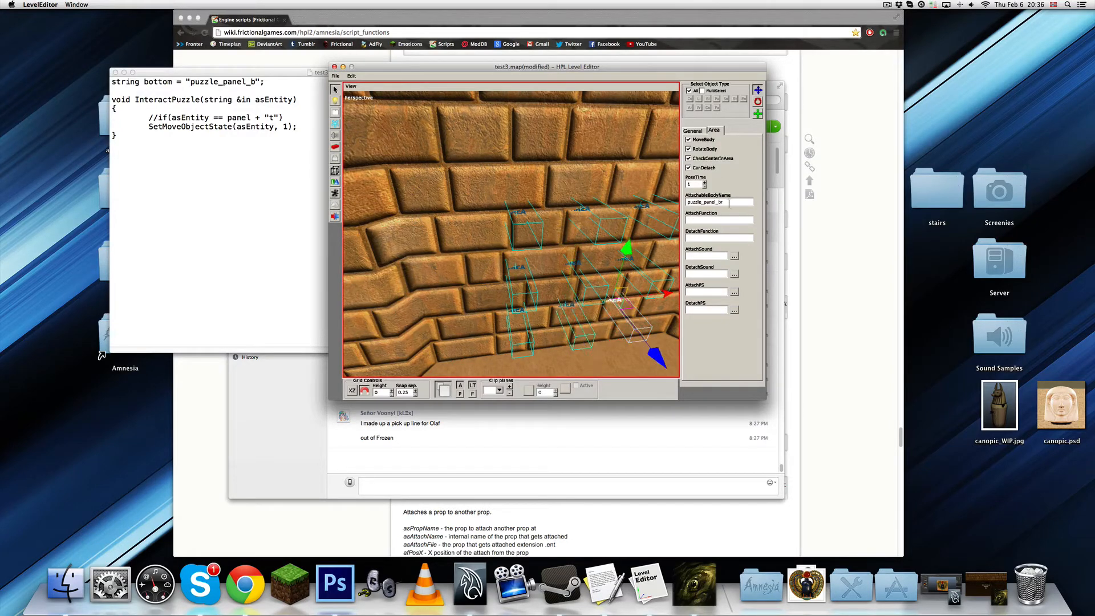
{"action": "key", "text": "BackSpace"}
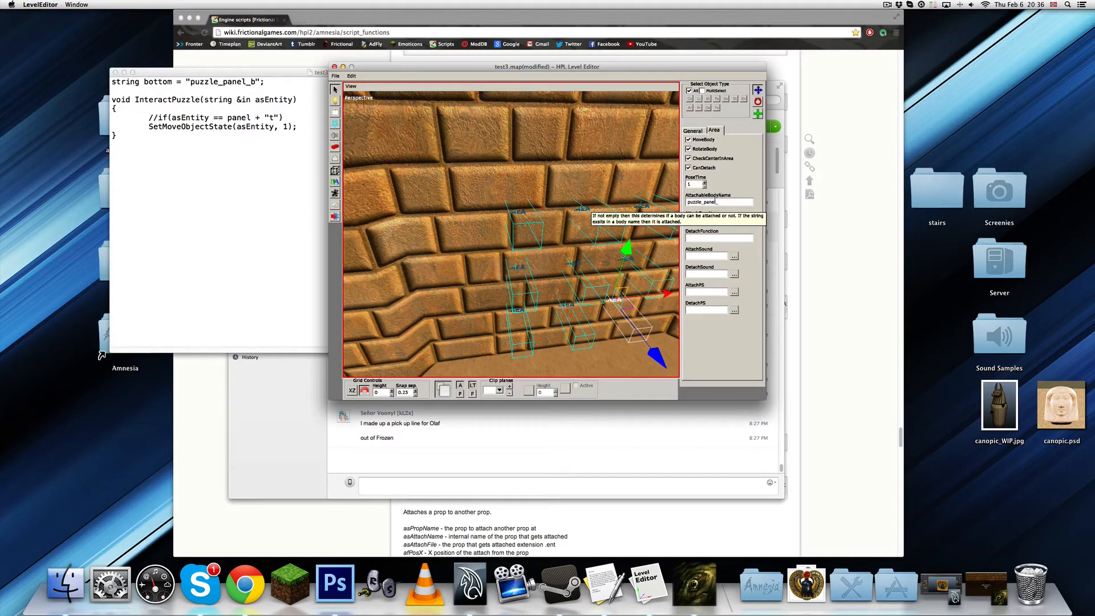
{"action": "key", "text": "super+s"}
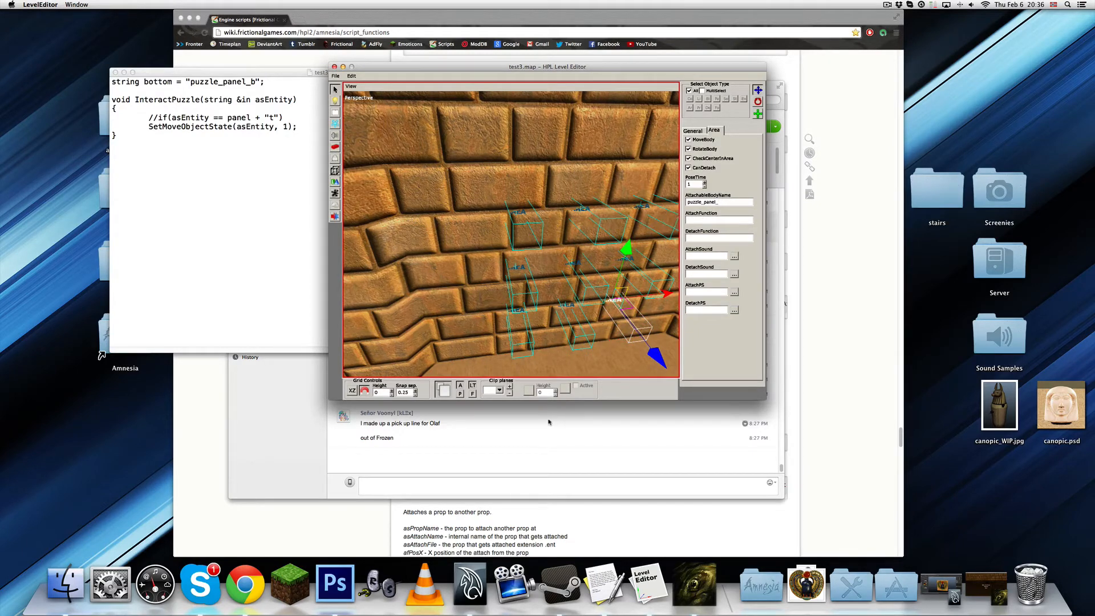
Switch to Amnesia and perform a Quick Map Reload to load the edited attach areas.
{"action": "left_click", "coordinate": [695, 590]}
{"action": "left_click", "coordinate": [548, 282]}
{"action": "key", "text": "F1"}
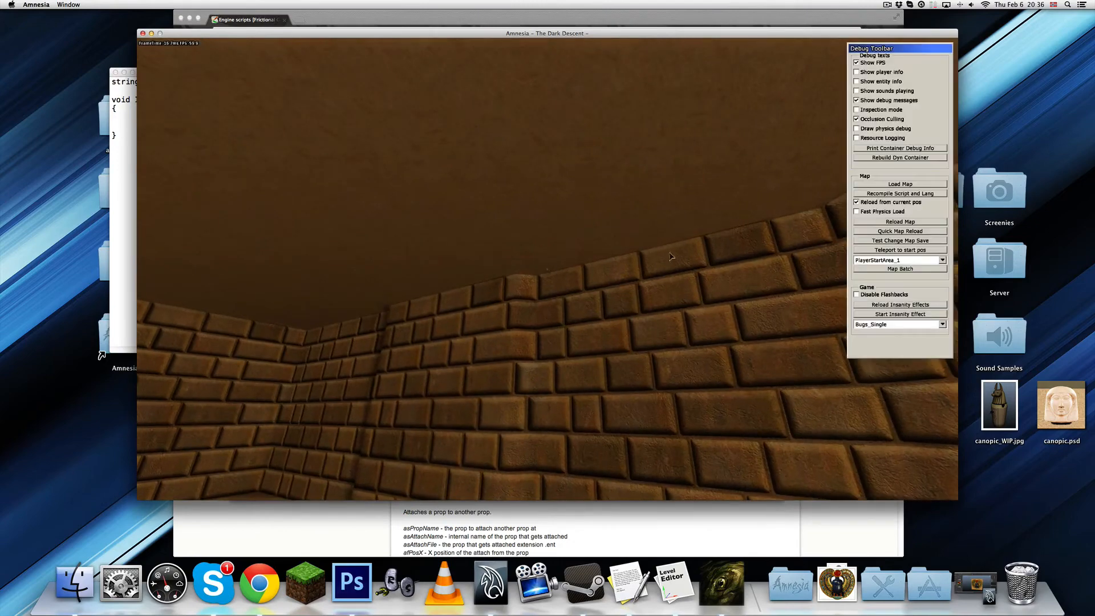
{"action": "left_click", "coordinate": [867, 232]}
{"action": "key", "text": "F1"}
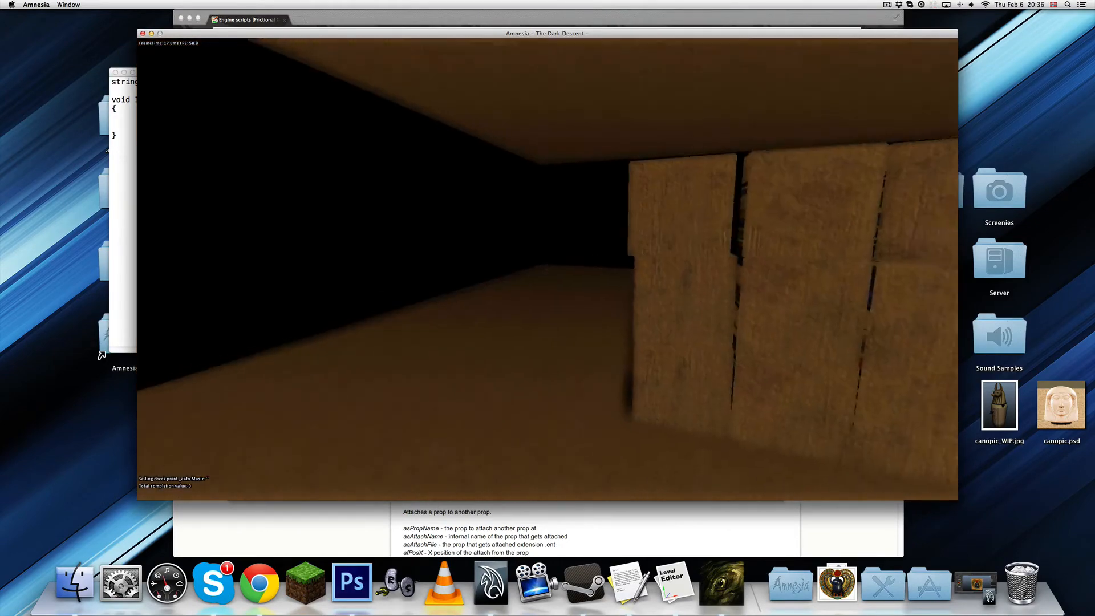
Walk to the puzzle wall and test attaching a scarab panel to the bricks, rotating it as needed.
{"action": "key", "text": "w"}
{"action": "left_click_drag", "start_coordinate": [547, 269], "coordinate": [548, 269]}
{"action": "key", "text": "w"}
{"action": "key", "text": "w"}
{"action": "key", "text": "r"}
{"action": "key", "text": "s"}
{"action": "key", "text": "w"}
{"action": "key", "text": "w"}
{"action": "key", "text": "s"}
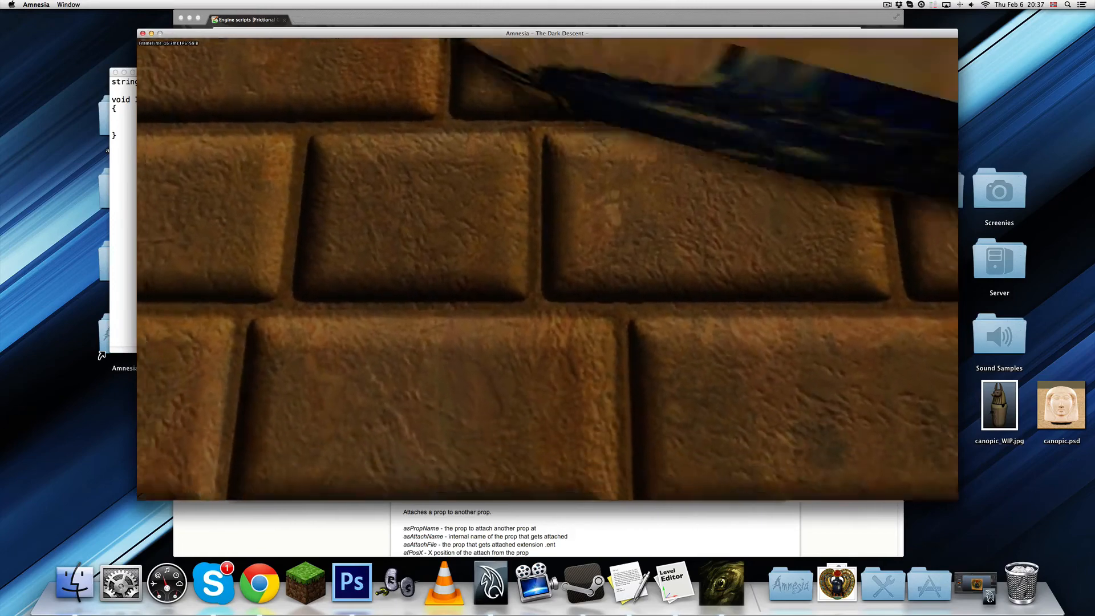
Test placing the scarab body panel in the wall's attach areas and check its fit from different distances and while crouching.
{"action": "key", "text": "s"}
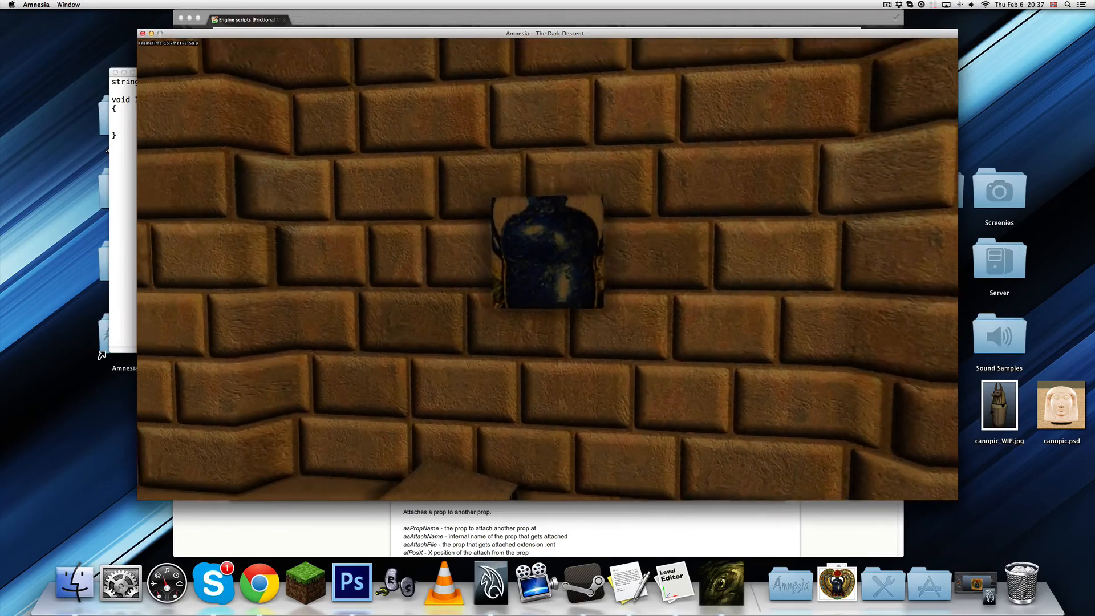
{"action": "key", "text": "w"}
{"action": "left_click", "coordinate": [550, 269]}
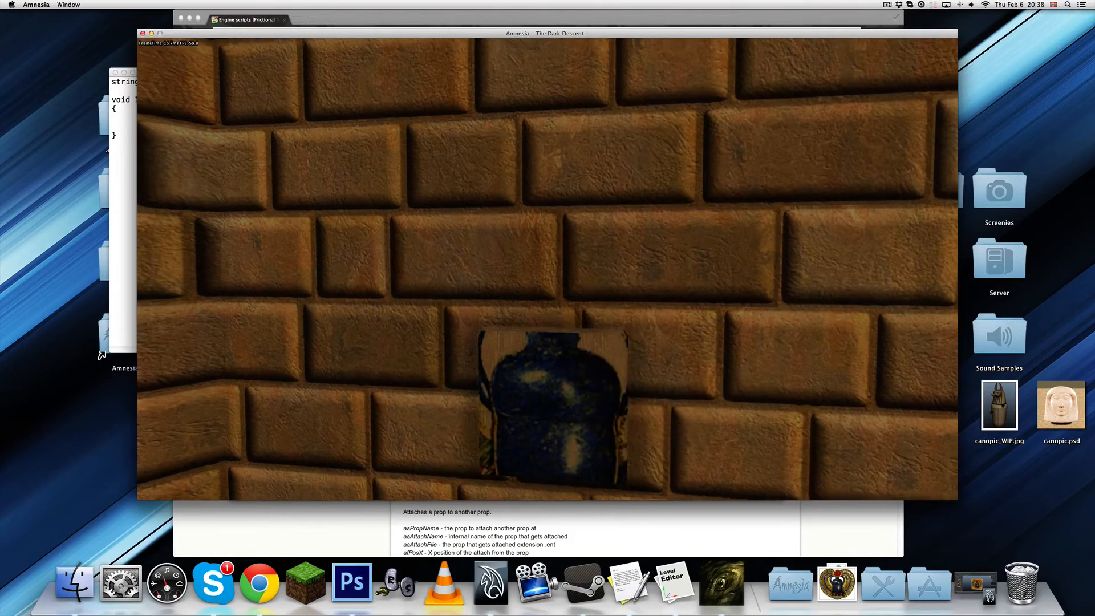
{"action": "key", "text": "w"}
{"action": "key", "text": "ctrl"}
{"action": "key", "text": "s"}
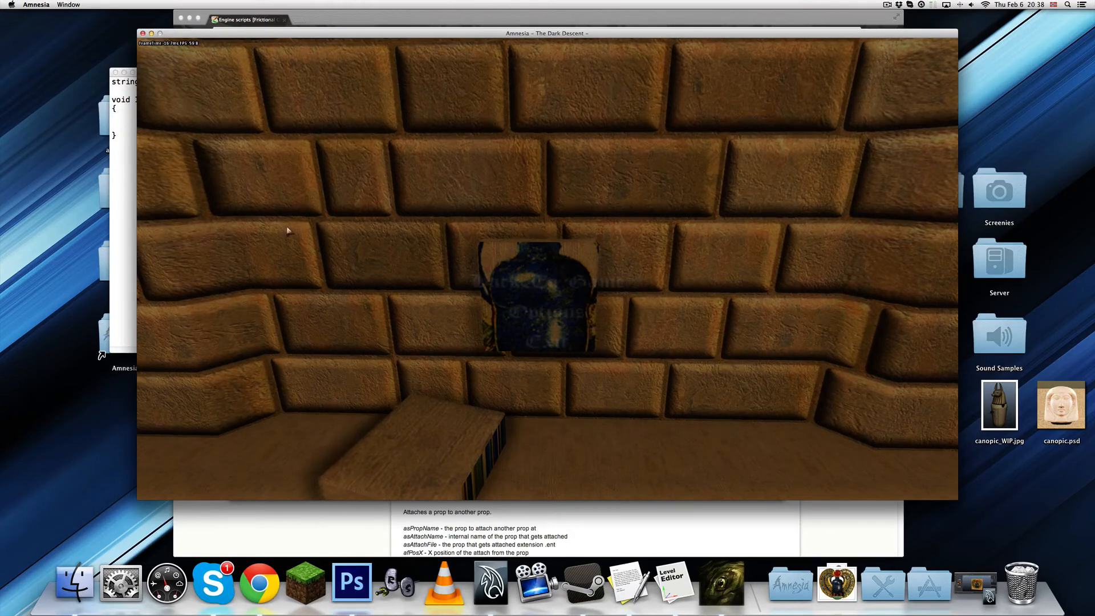
Quit Amnesia and return to the HPL Level Editor.
{"action": "key", "text": "Escape"}
{"action": "double_click", "coordinate": [496, 34]}
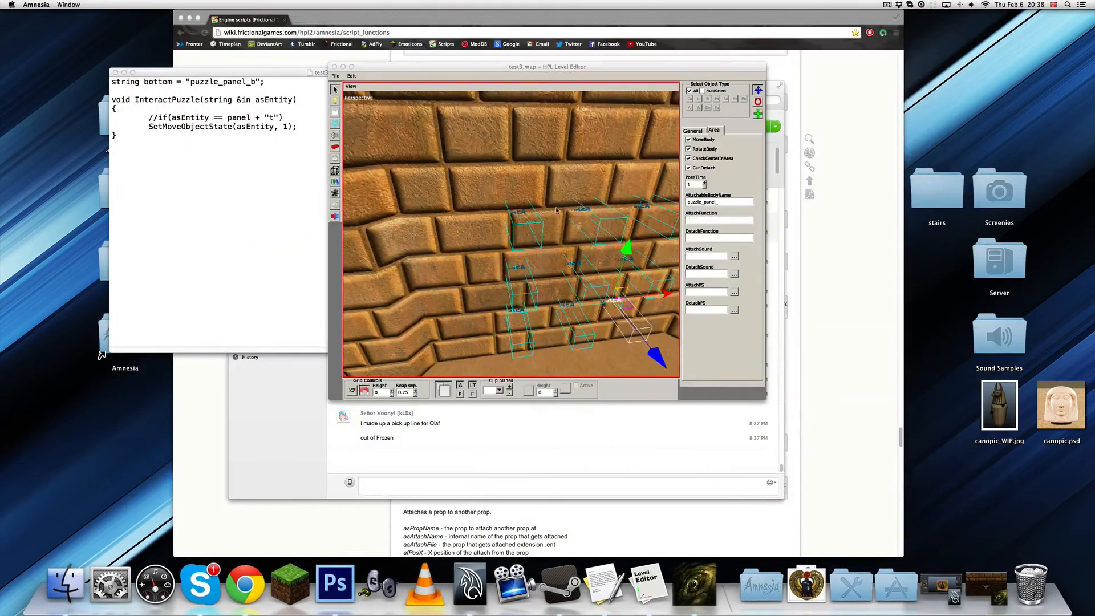
{"action": "key", "text": "super+q"}
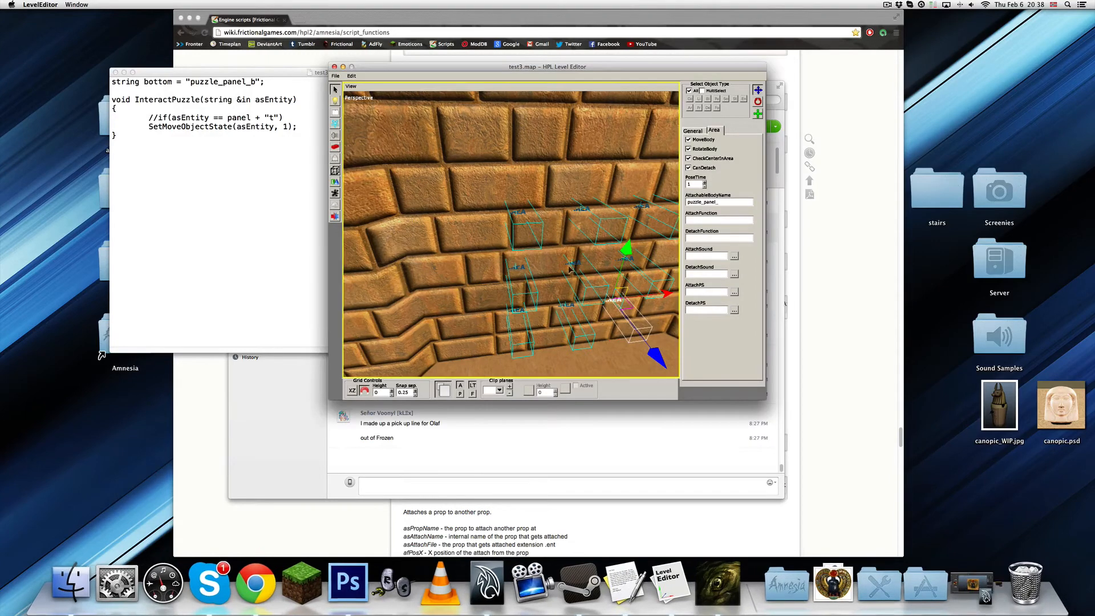
Select the top-middle attach area, check the required callback syntax and open its attach function for editing.
{"action": "left_click_drag", "start_coordinate": [591, 286], "coordinate": [529, 241], "text": "alt"}
{"action": "scroll", "coordinate": [539, 234], "scroll_direction": "up", "scroll_amount": 3}
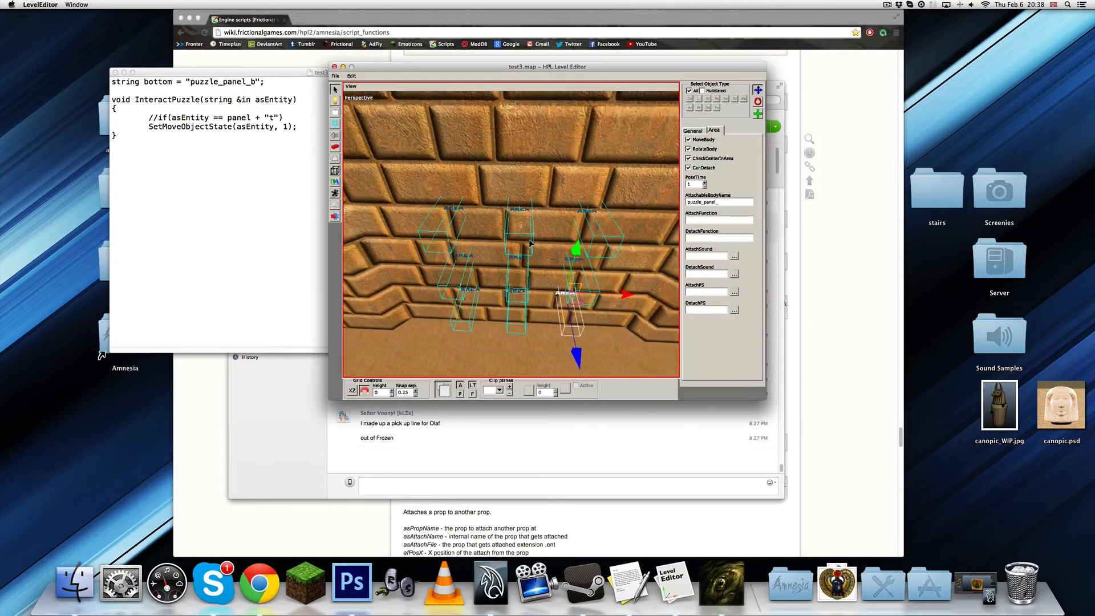
{"action": "left_click", "coordinate": [519, 217]}
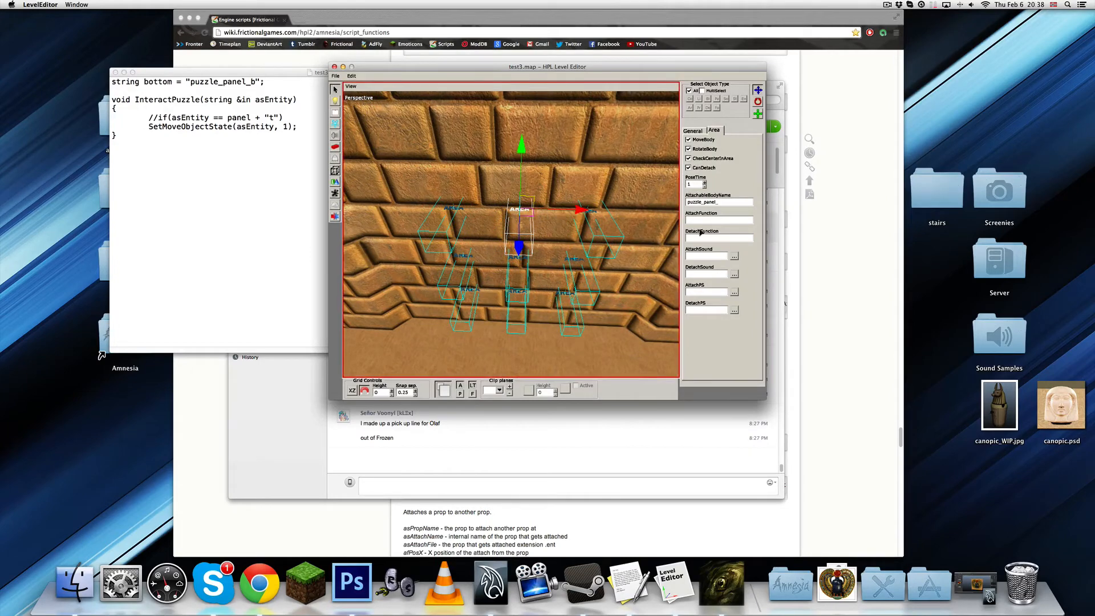
{"action": "mouse_move", "coordinate": [702, 220]}
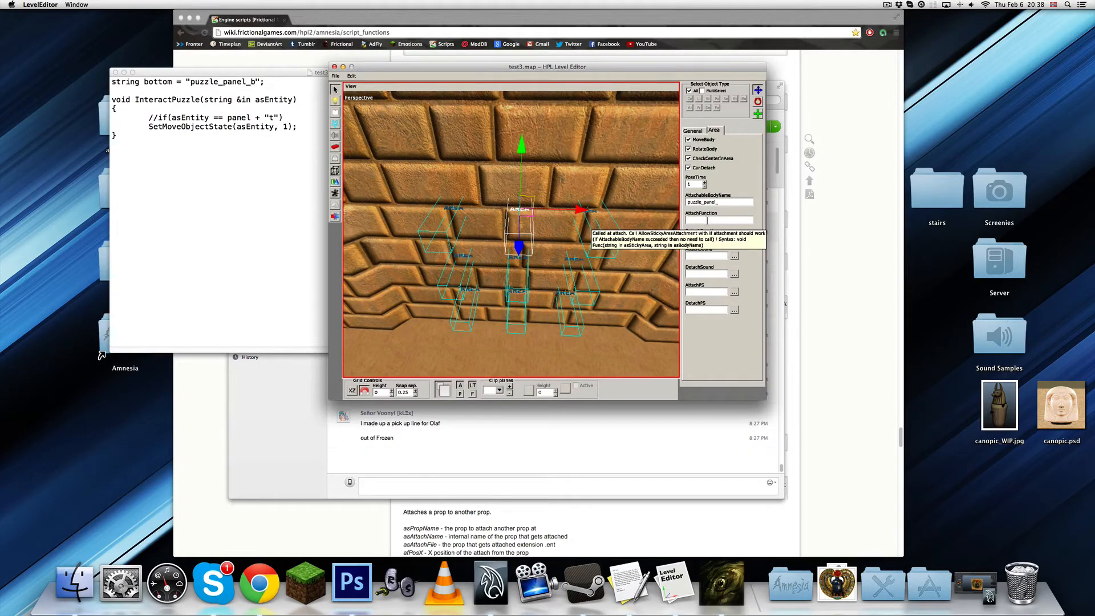
{"action": "left_click", "coordinate": [707, 220]}
Delete the InteractPuzzle function and the bottom string declaration from test3.hps in TextEdit, leaving the script empty.
{"action": "left_click", "coordinate": [225, 196]}
{"action": "left_click_drag", "start_coordinate": [225, 196], "coordinate": [104, 93]}
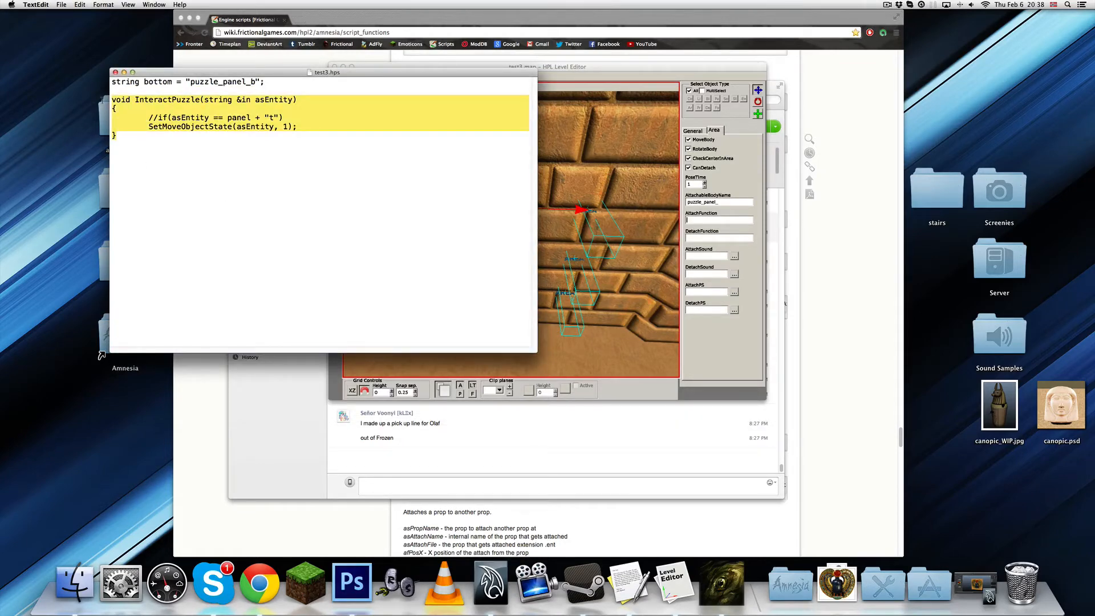
{"action": "key", "text": "BackSpace"}
{"action": "left_click_drag", "start_coordinate": [148, 151], "coordinate": [111, 80]}
{"action": "key", "text": "BackSpace"}
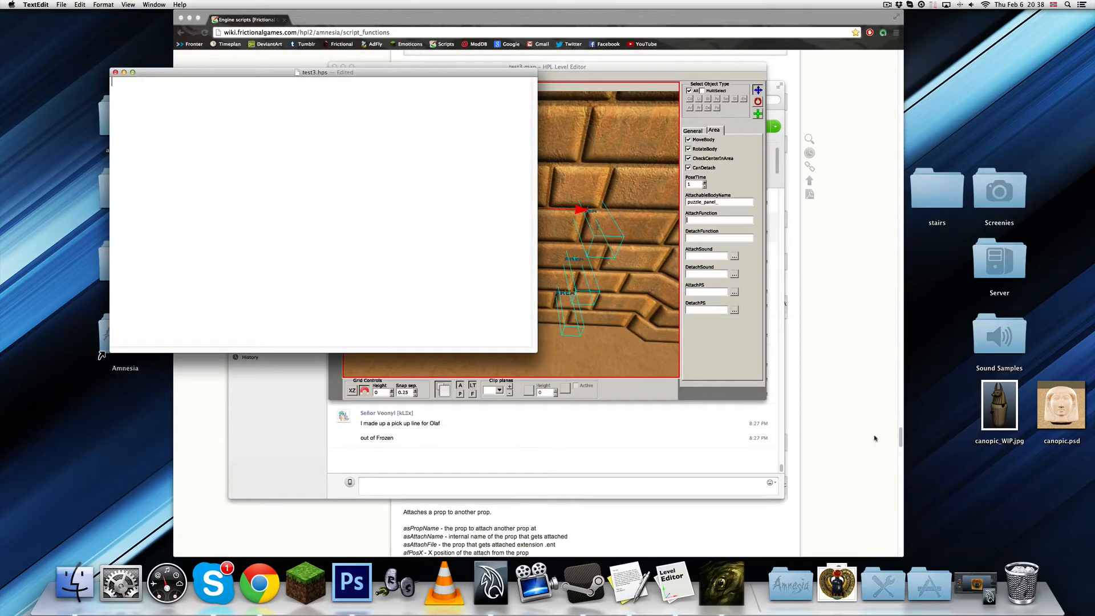
In the HPL Level Editor, set the attach function of the three top-row attach areas to AttachPuzzle.
{"action": "left_click", "coordinate": [738, 345]}
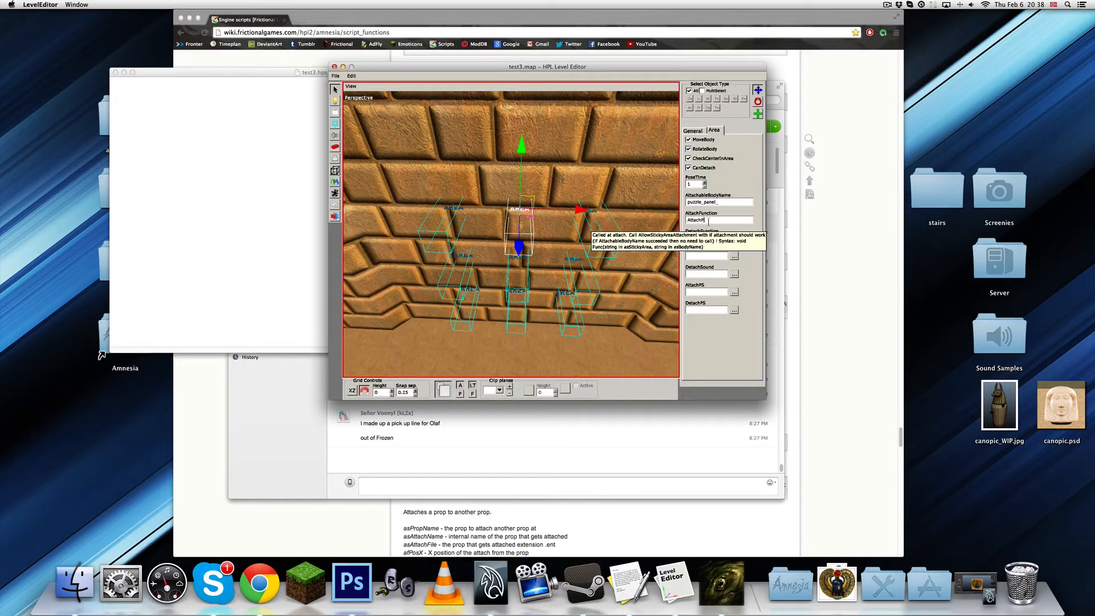
{"action": "left_click", "coordinate": [708, 222]}
{"action": "type", "text": "AttachPuzzle"}
{"action": "key", "text": "Return"}
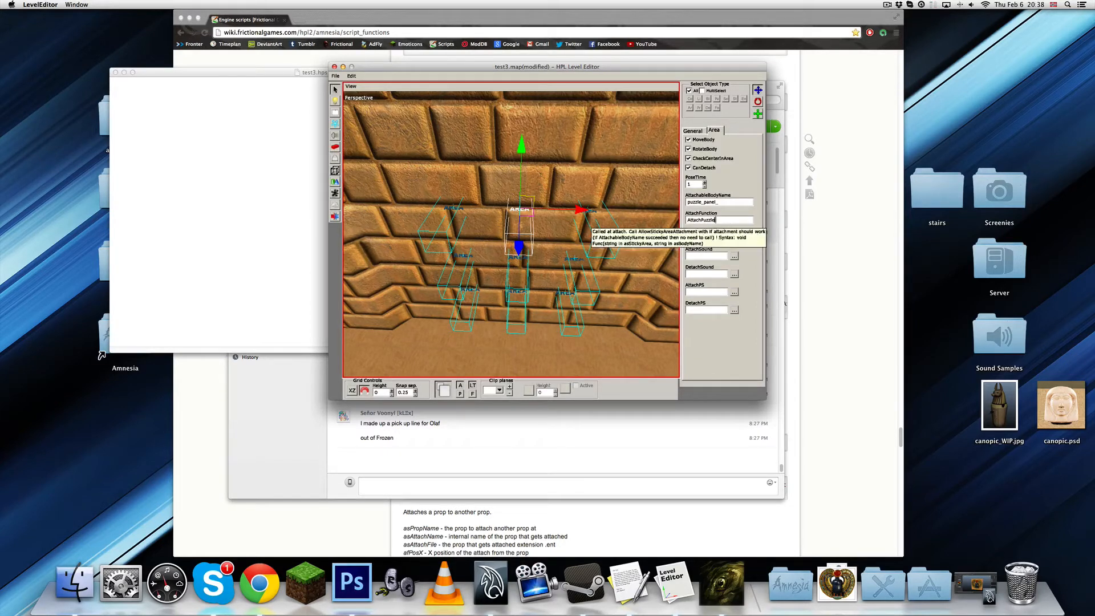
{"action": "left_click", "coordinate": [593, 212]}
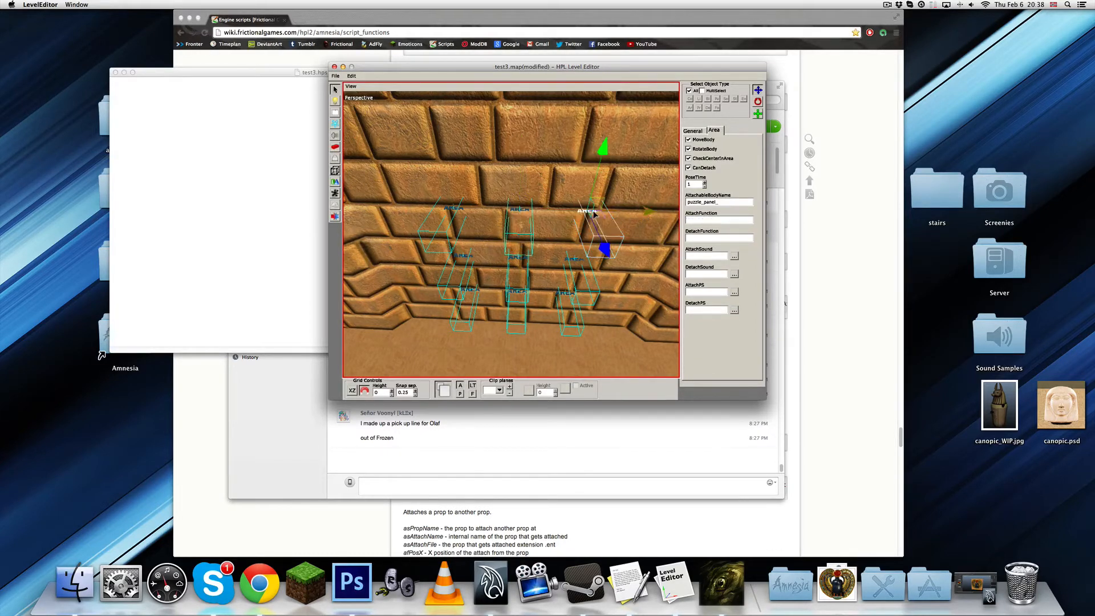
{"action": "left_click", "coordinate": [695, 221]}
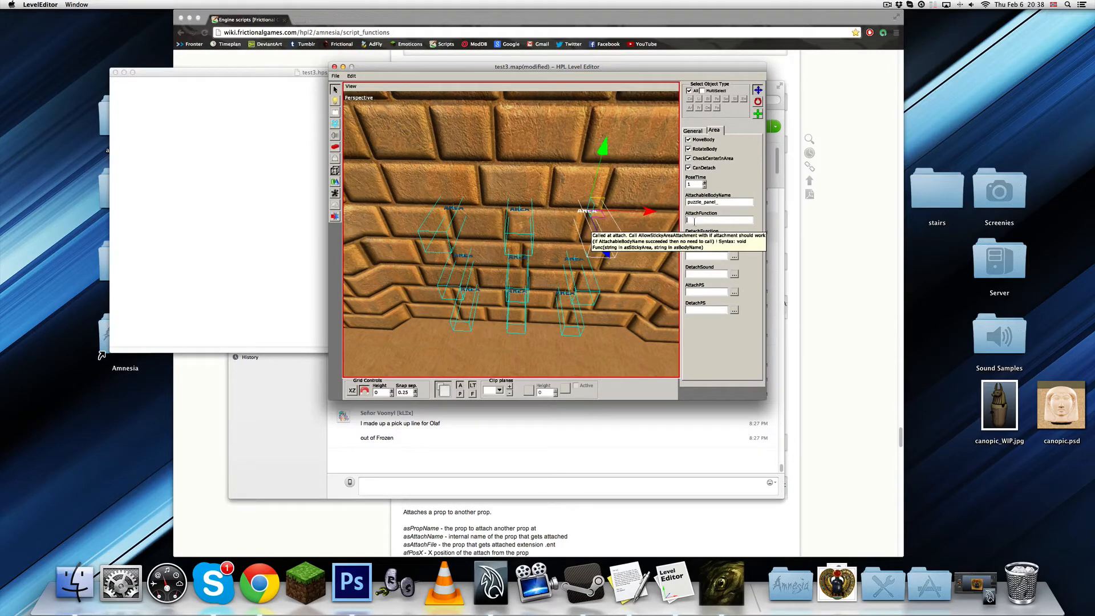
{"action": "type", "text": "AttachPuzzle"}
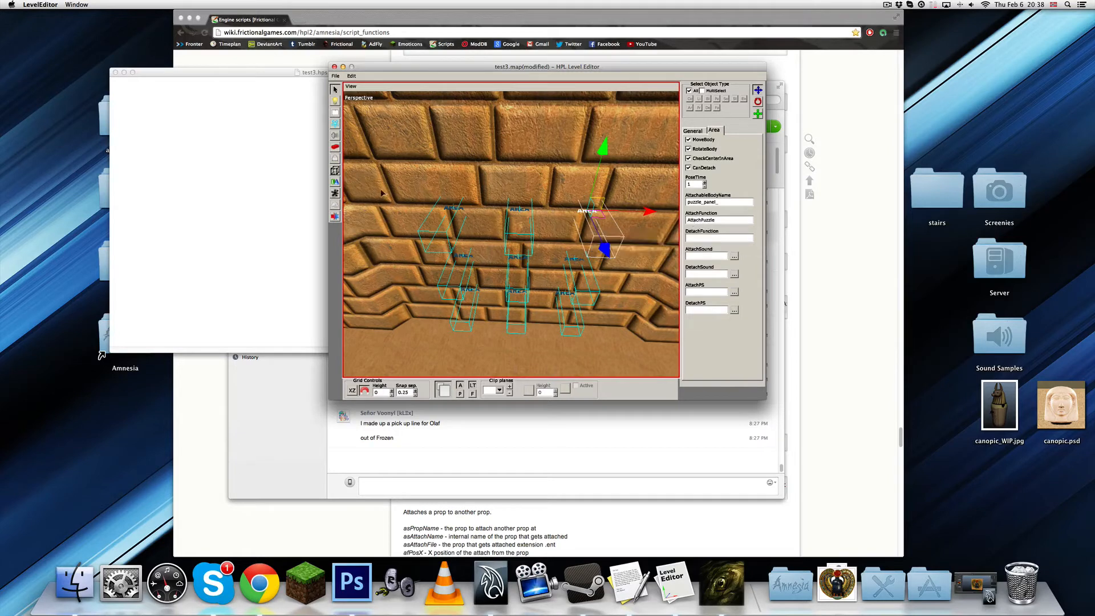
{"action": "left_click", "coordinate": [449, 208]}
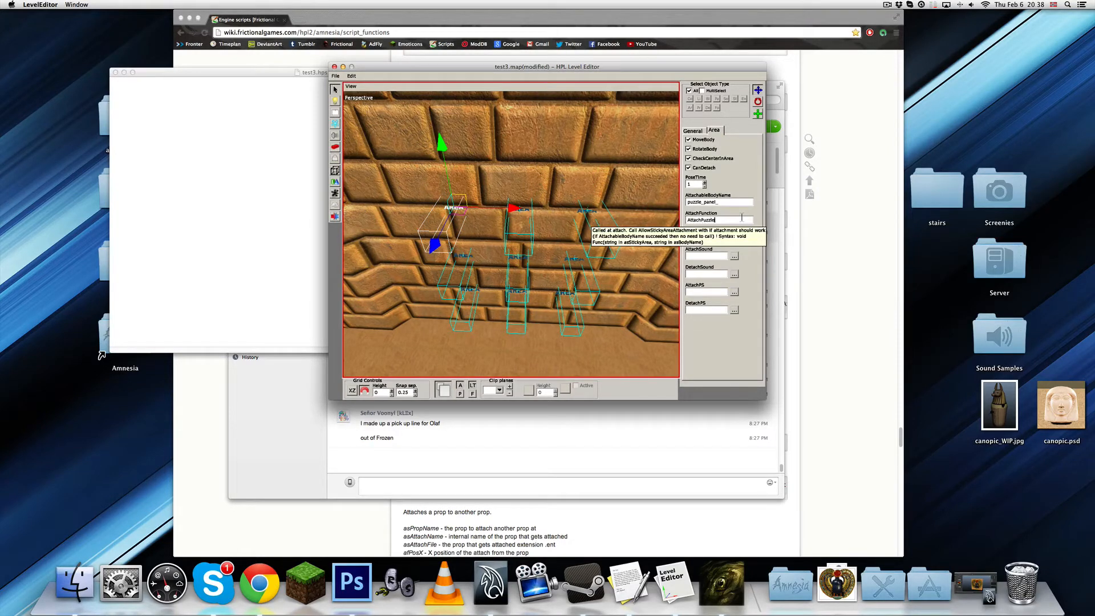
Set the attach function of the six middle- and bottom-row attach areas to AttachPuzzle and save the map.
{"action": "left_click", "coordinate": [464, 260]}
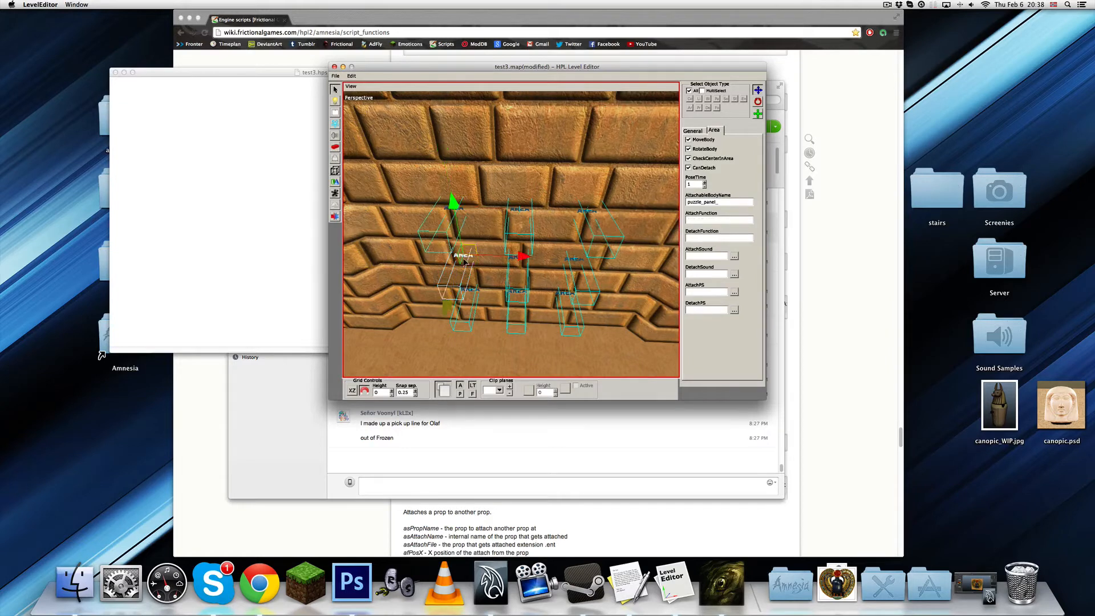
{"action": "left_click", "coordinate": [707, 220]}
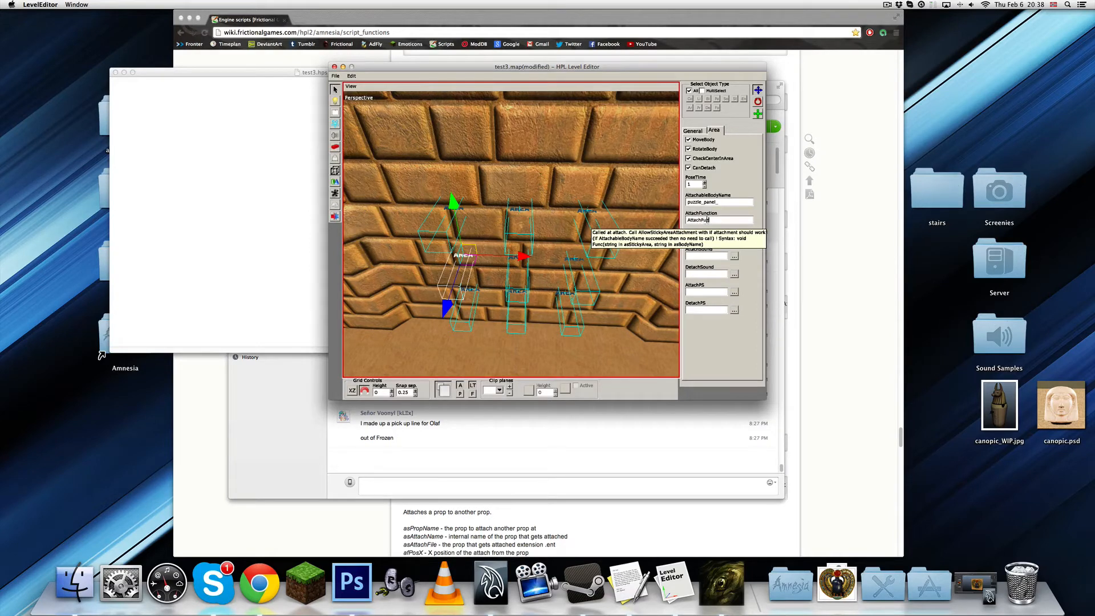
{"action": "left_click", "coordinate": [519, 262]}
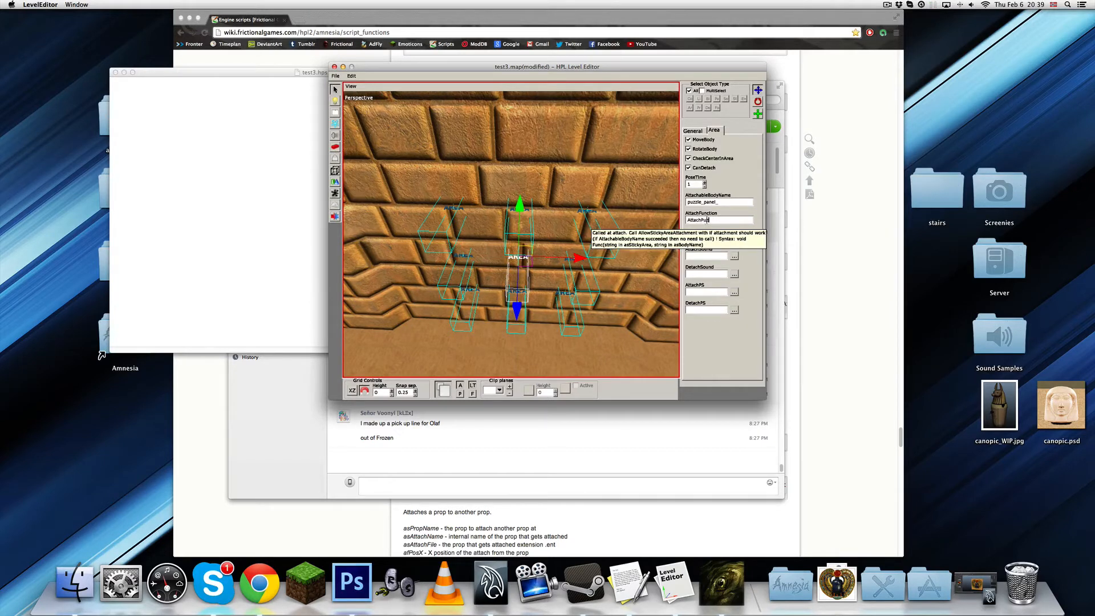
{"action": "left_click", "coordinate": [573, 263]}
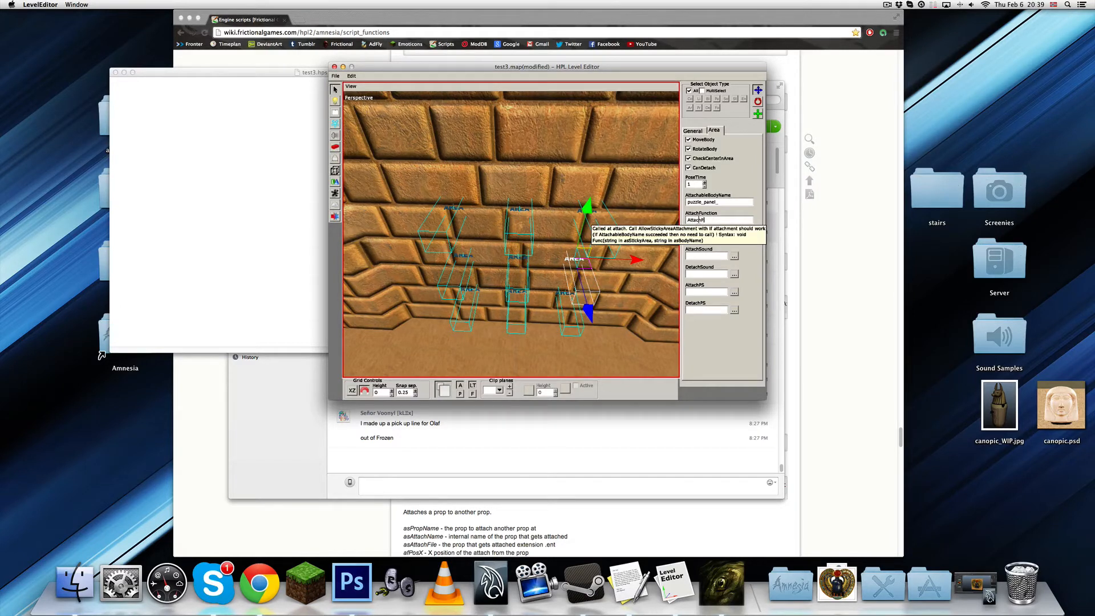
{"action": "left_click", "coordinate": [566, 293]}
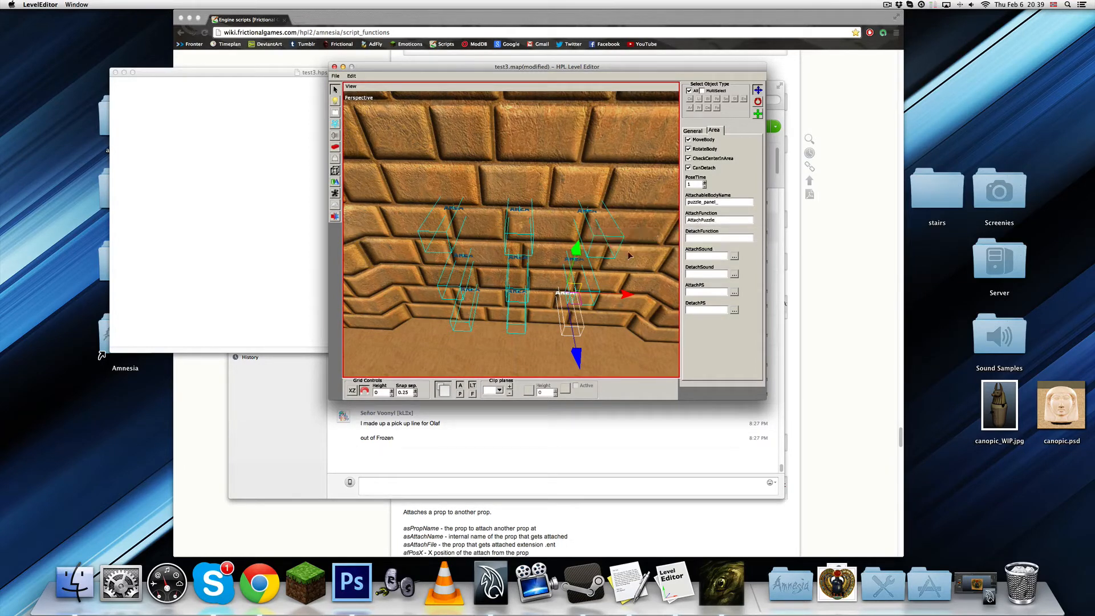
{"action": "left_click", "coordinate": [520, 293]}
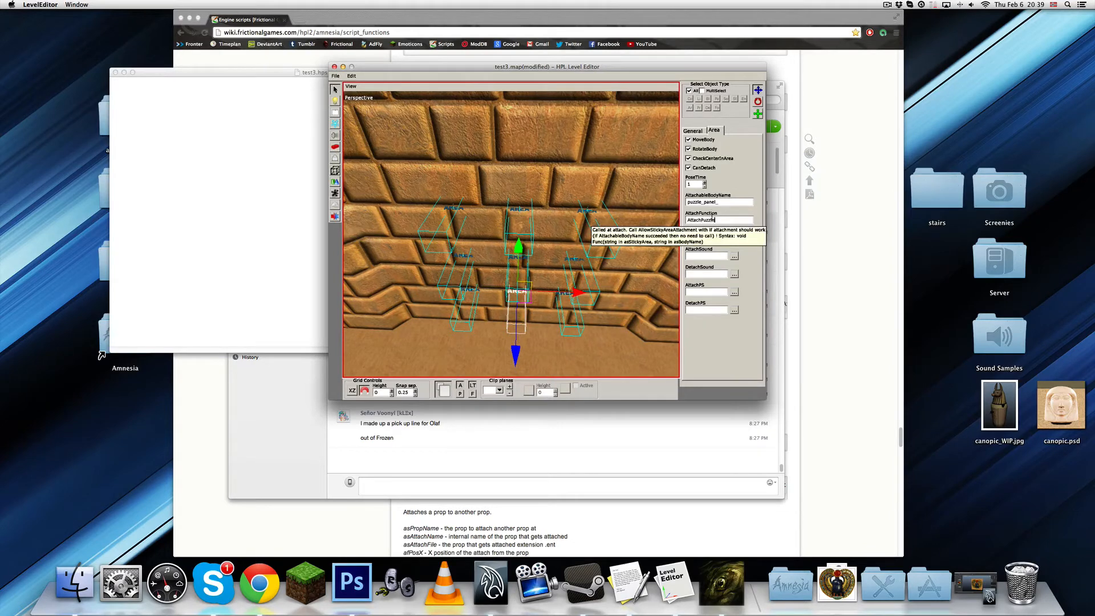
{"action": "left_click", "coordinate": [468, 294]}
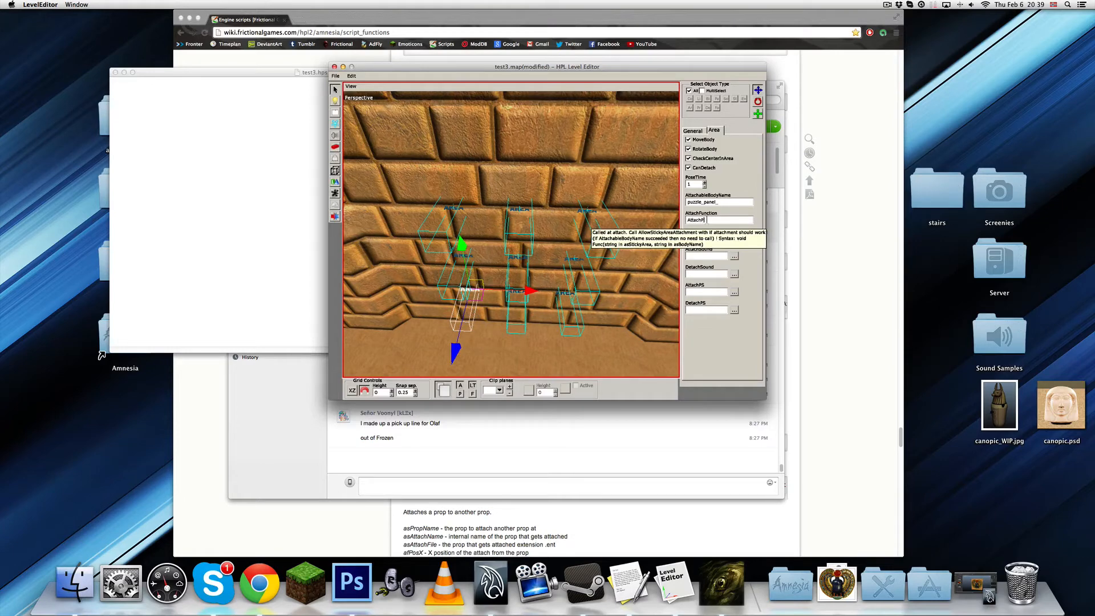
{"action": "key", "text": "super+s"}
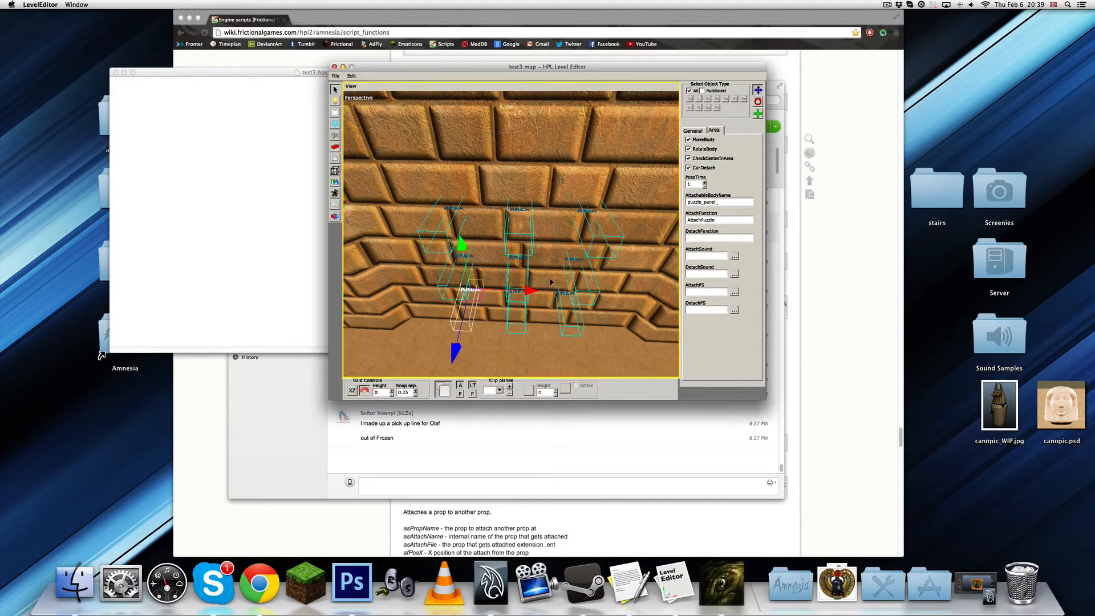
In TextEdit, write the header void AttachPuzzle(string &in asArea, string &in asEntity), following the attach function's required syntax.
{"action": "left_click", "coordinate": [301, 184]}
{"action": "type", "text": "vo"}
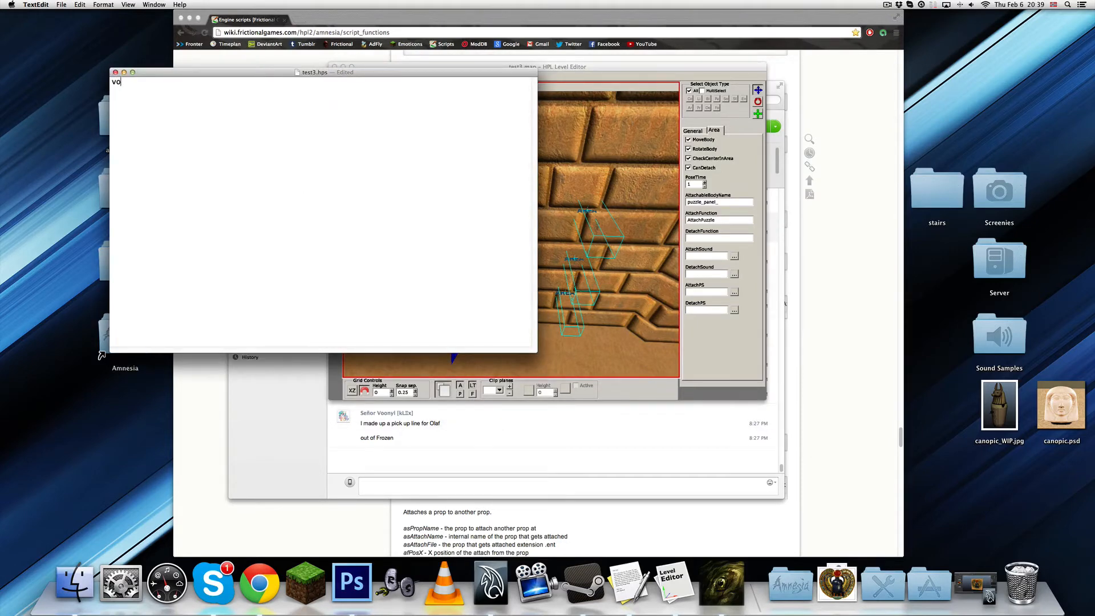
{"action": "type", "text": "id AttachPuzzle();"}
{"action": "key", "text": "Right"}
{"action": "key", "text": "Delete"}
{"action": "left_click", "coordinate": [729, 322]}
{"action": "mouse_move", "coordinate": [719, 219]}
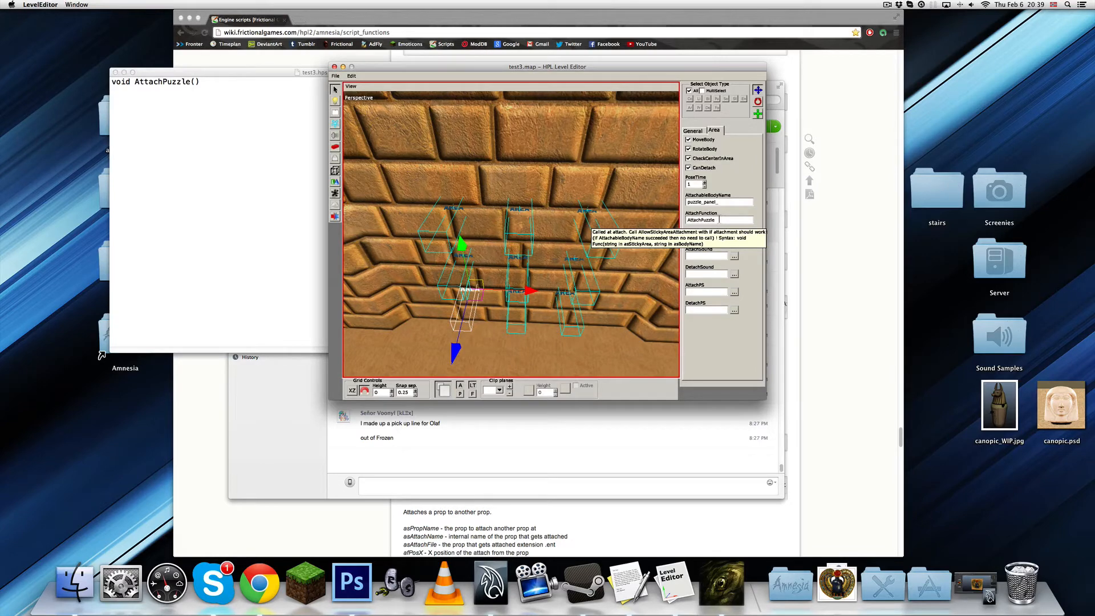
{"action": "left_click", "coordinate": [220, 112]}
{"action": "type", "text": "string &"}
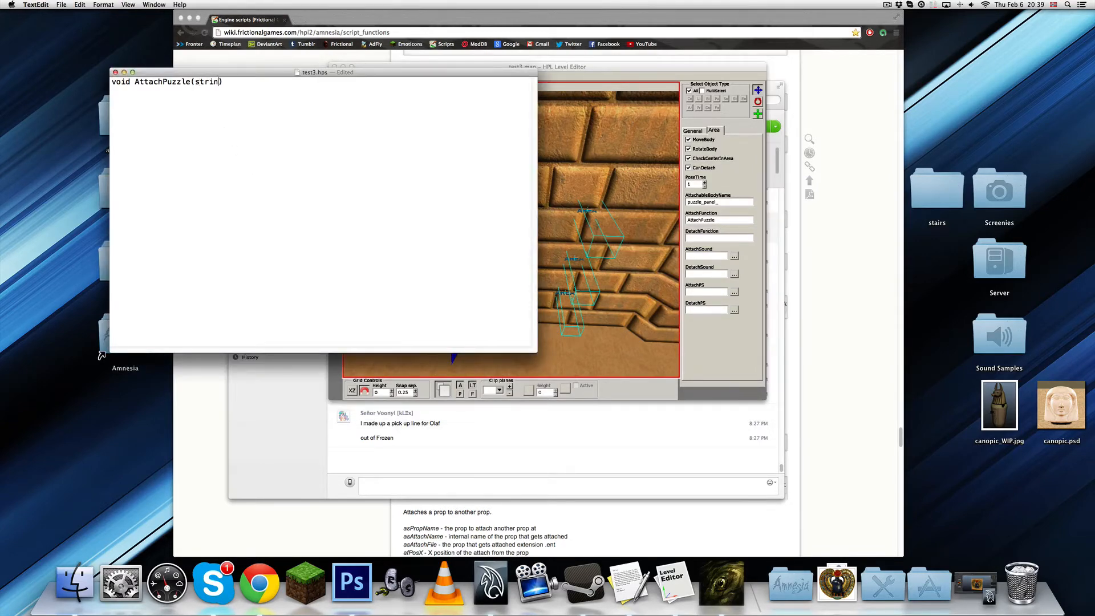
{"action": "type", "text": "in asArea, string &in asEntity)"}
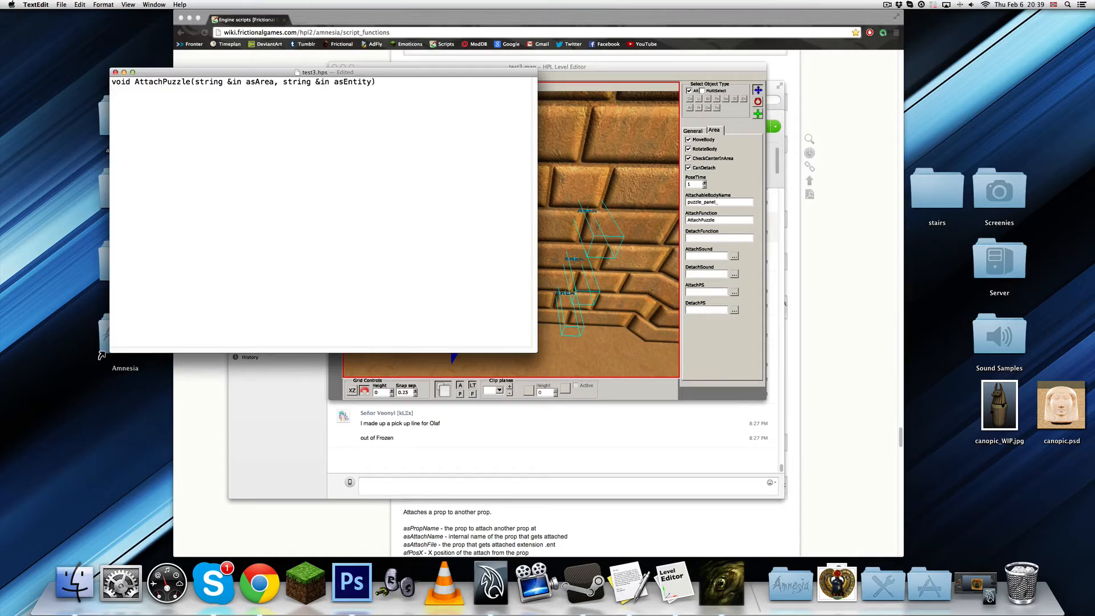
Add an empty body in braces below the AttachPuzzle header and save the script.
{"action": "type", "text": "("}
{"action": "key", "text": "Return"}
{"action": "type", "text": "{"}
{"action": "key", "text": "Return"}
{"action": "key", "text": "Return"}
{"action": "type", "text": "}"}
{"action": "key", "text": "Up"}
{"action": "type", "text": "q"}
{"action": "key", "text": "BackSpace"}
{"action": "key", "text": "Tab"}
{"action": "key", "text": "super+s"}
{"action": "left_click_drag", "start_coordinate": [509, 72], "coordinate": [513, 98]}
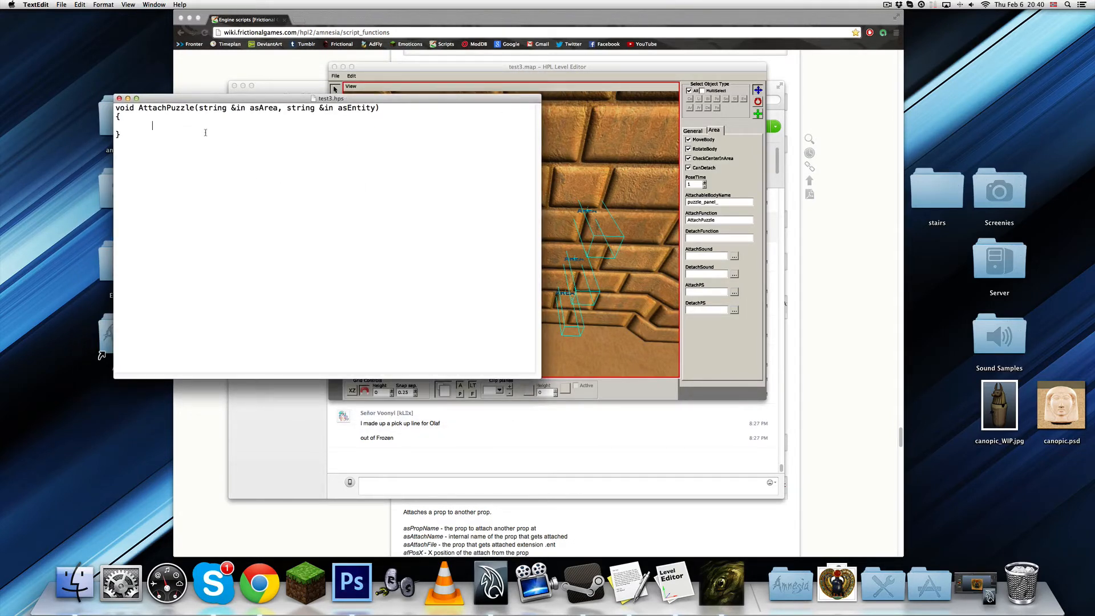
Start an if statement inside AttachPuzzle that compares asArea with "StickyArea".
{"action": "key", "text": "Tab"}
{"action": "type", "text": "if()"}
{"action": "type", "text": "asArea "}
{"action": "type", "text": "== "}
{"action": "type", "text": "\""}
{"action": "type", "text": "\""}
{"action": "type", "text": "StickyArea"}
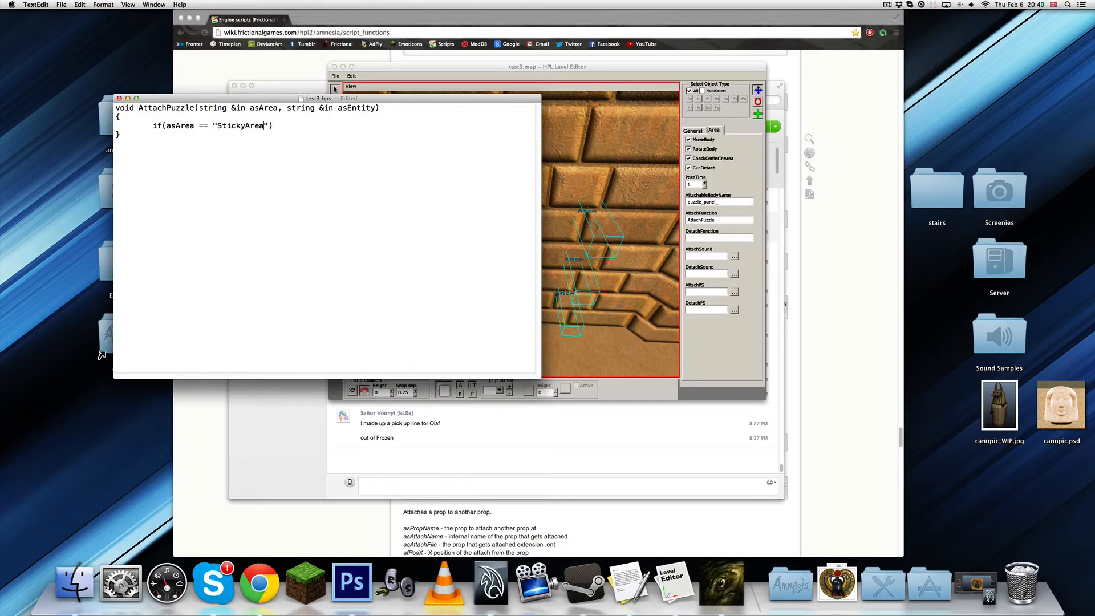
Check the top-middle attach area's name in the HPL Level Editor and return to the script in TextEdit.
{"action": "left_click", "coordinate": [541, 223]}
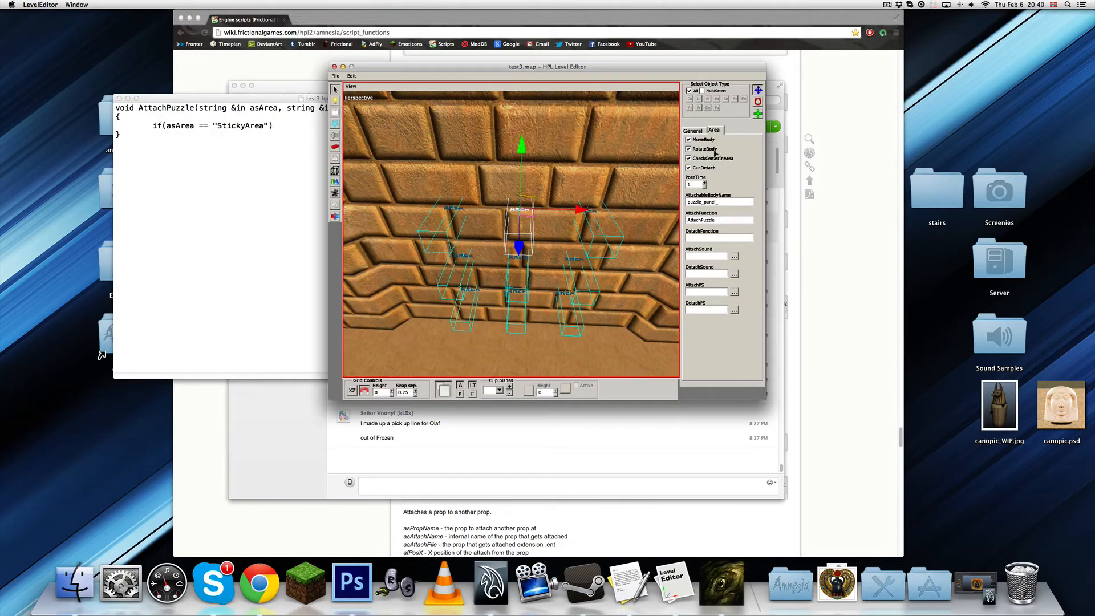
{"action": "left_click", "coordinate": [698, 131]}
{"action": "left_click", "coordinate": [714, 133]}
{"action": "left_click", "coordinate": [271, 214]}
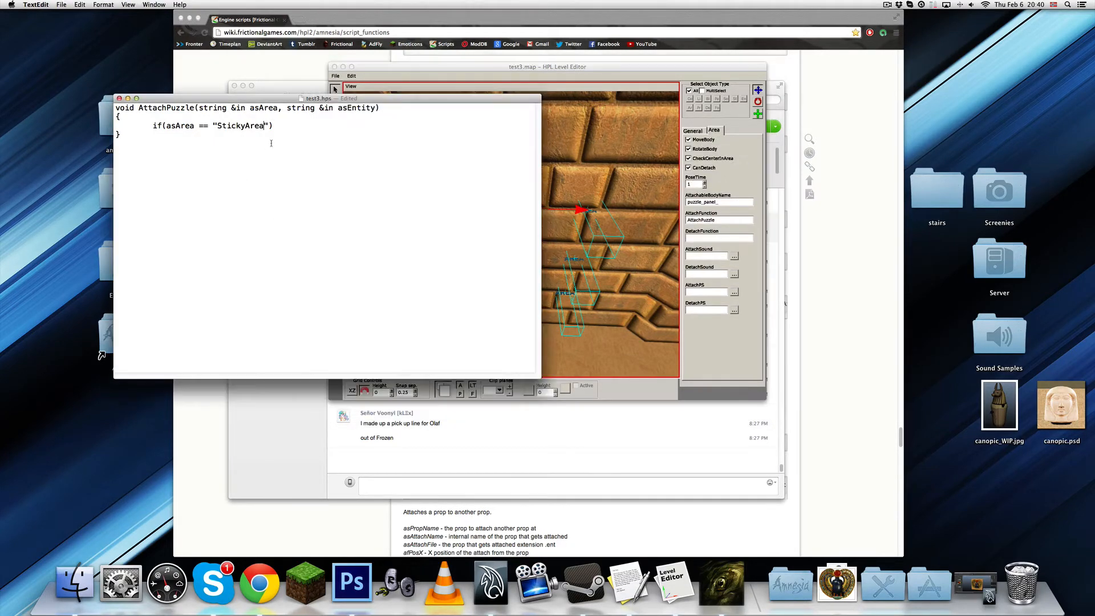
Append the suffix _tm to the area name in the condition and add && asEntity after it.
{"action": "left_click", "coordinate": [267, 126]}
{"action": "type", "text": "_tm"}
{"action": "key", "text": "Right"}
{"action": "type", "text": "&&"}
{"action": "double_click", "coordinate": [271, 125]}
{"action": "key", "text": "BackSpace"}
{"action": "type", "text": "™"}
{"action": "key", "text": "BackSpace"}
{"action": "type", "text": "™"}
{"action": "key", "text": "shift+Left"}
{"action": "type", "text": "tm"}
{"action": "type", "text": "asE"}
{"action": "type", "text": "ntity"}
Inspect TextEdit's new document preferences for the text replacement option.
{"action": "left_click", "coordinate": [270, 126]}
{"action": "double_click", "coordinate": [270, 125]}
{"action": "left_click", "coordinate": [35, 5]}
{"action": "key", "text": "super+comma"}
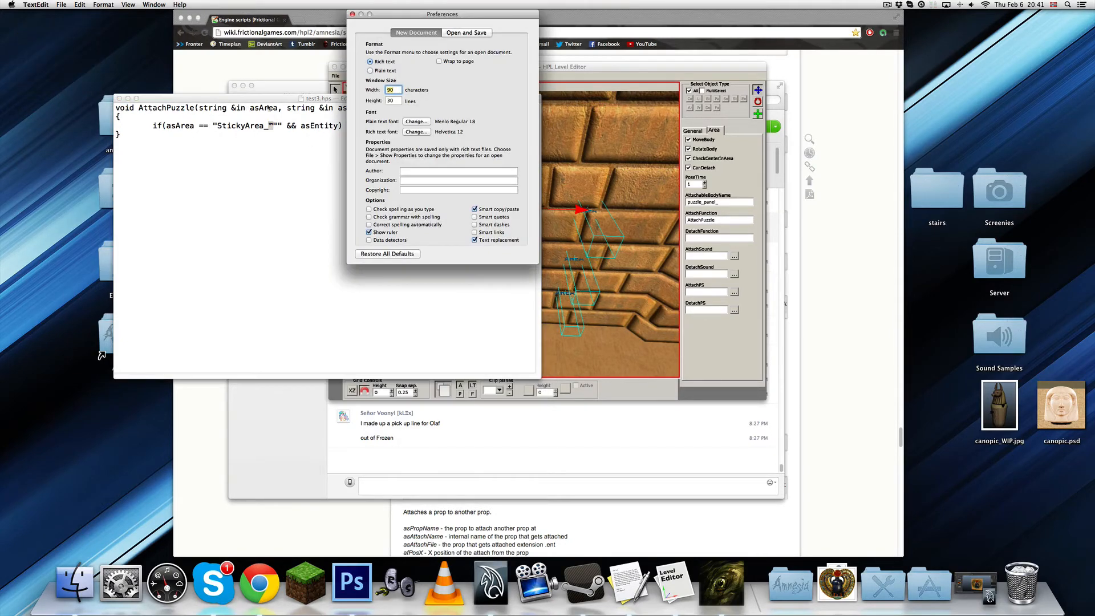
{"action": "left_click_drag", "start_coordinate": [428, 18], "coordinate": [382, 123]}
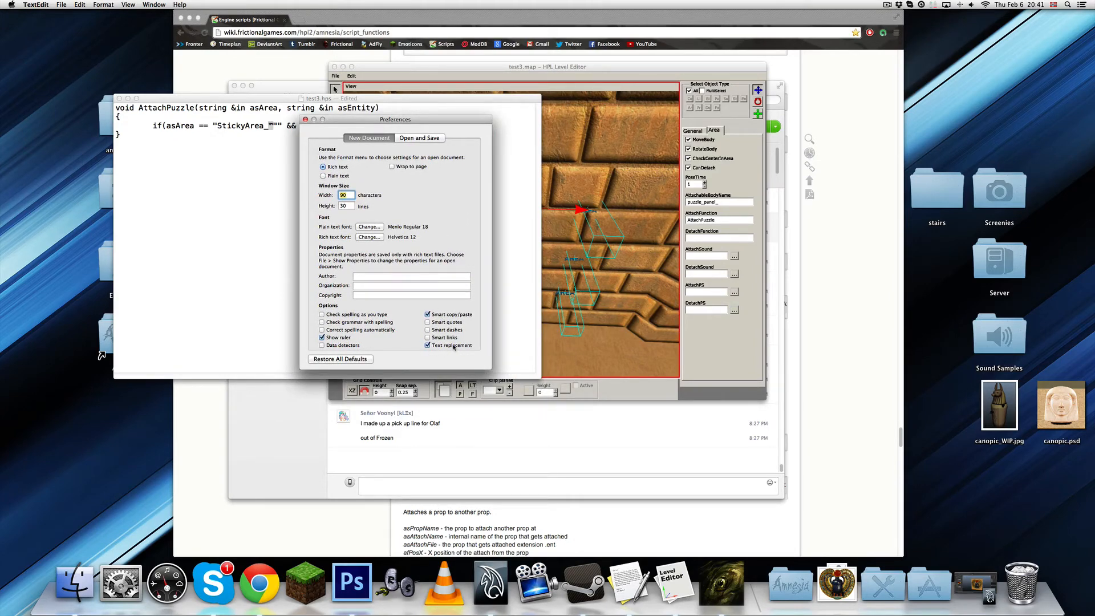
{"action": "left_click", "coordinate": [305, 120]}
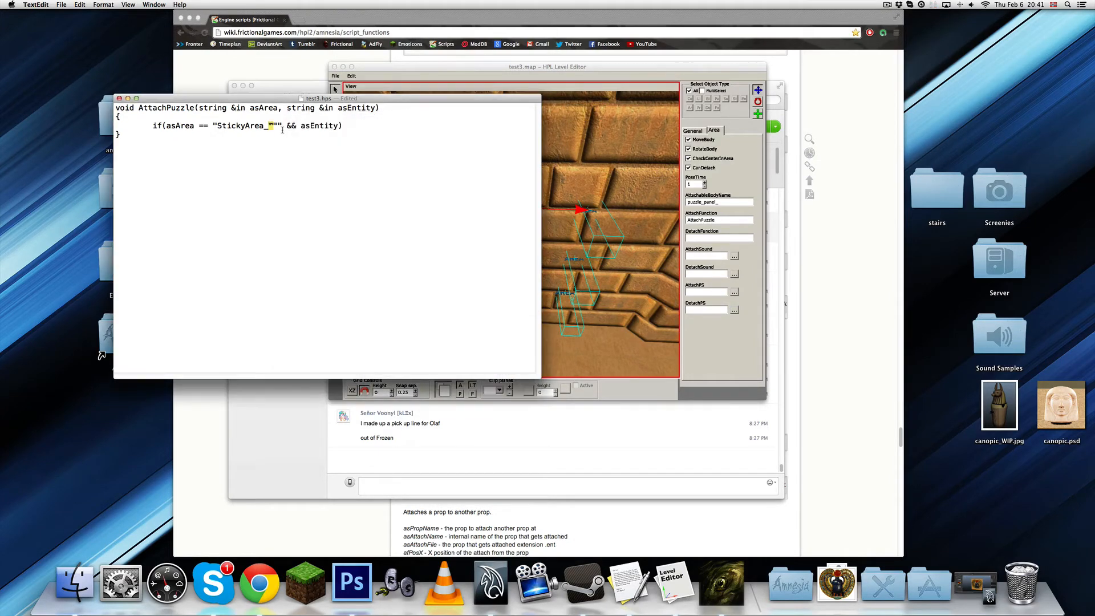
Try to replace the trademark symbol in the area name with plain tm.
{"action": "type", "text": "tm"}
{"action": "left_click", "coordinate": [279, 126]}
{"action": "key", "text": "BackSpace"}
{"action": "double_click", "coordinate": [271, 120]}
{"action": "left_click", "coordinate": [274, 126]}
{"action": "key", "text": "super+z"}
{"action": "left_click", "coordinate": [386, 166]}
{"action": "type", "text": "dsf"}
{"action": "key", "text": "BackSpace"}
{"action": "key", "text": "BackSpace"}
{"action": "key", "text": "BackSpace"}
Complete the condition with the area suffix _tl and asEntity == "puzzle_panel_tl", leaving an empty line below it.
{"action": "left_click", "coordinate": [344, 125]}
{"action": "type", "text": "== "}
{"action": "type", "text": "\"\""}
{"action": "double_click", "coordinate": [271, 126]}
{"action": "type", "text": "tl"}
{"action": "left_click", "coordinate": [366, 126]}
{"action": "type", "text": "puzzle_bod"}
{"action": "key", "text": "BackSpace"}
{"action": "key", "text": "BackSpace"}
{"action": "key", "text": "BackSpace"}
{"action": "type", "text": "pa"}
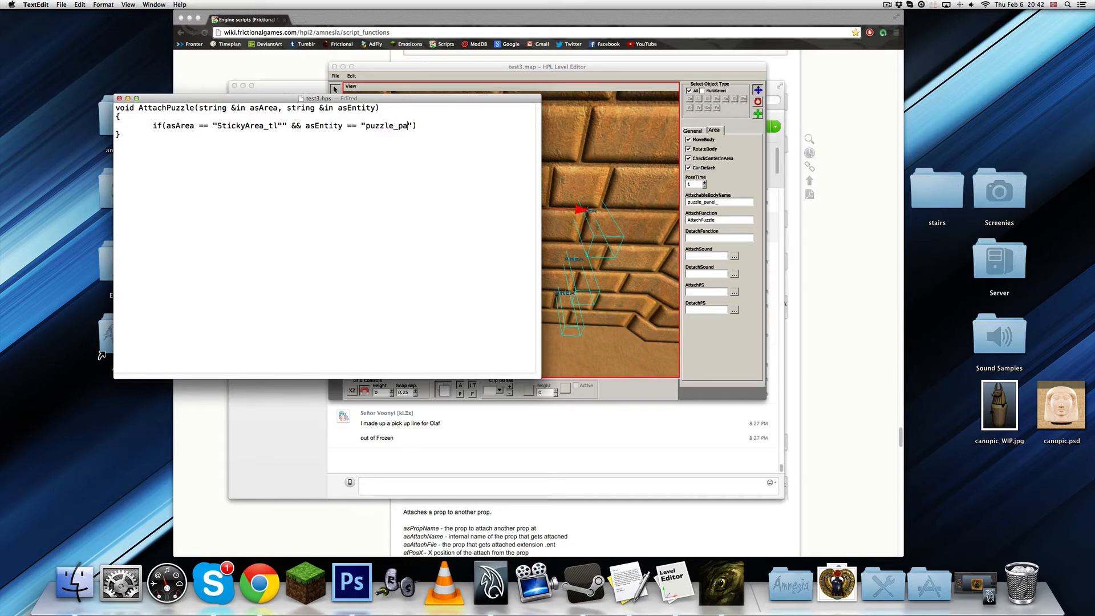
{"action": "type", "text": "nel_tl"}
{"action": "key", "text": "Return"}
Declare bool topleft = false; at the beginning of the script, above AttachPuzzle.
{"action": "left_click", "coordinate": [117, 110]}
{"action": "key", "text": "Return"}
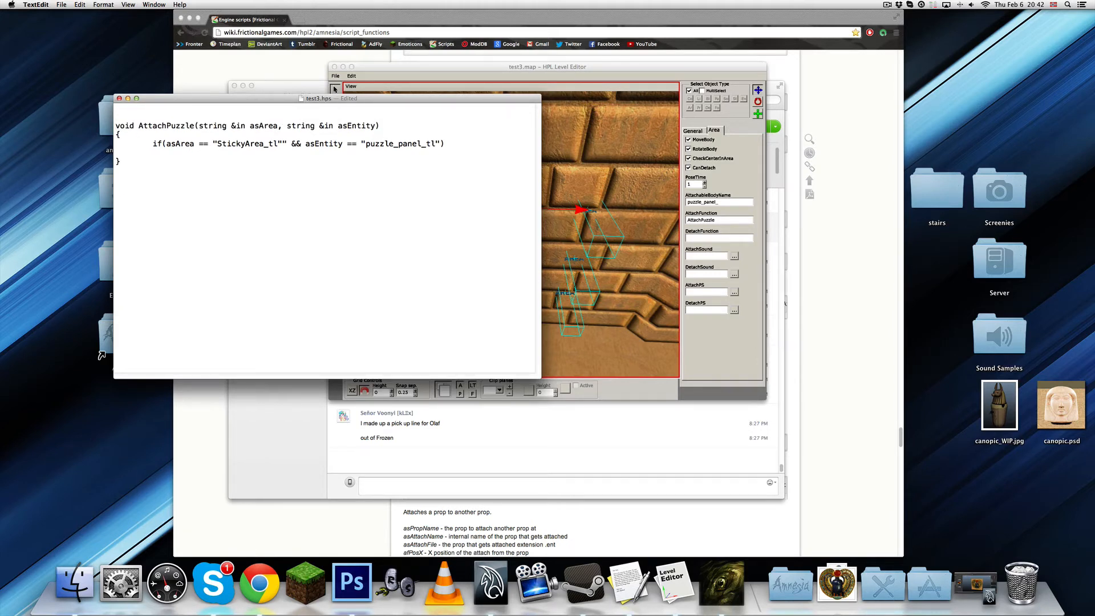
{"action": "type", "text": "bool"}
{"action": "type", "text": "topleft = false;"}
Duplicate the topleft declaration until there are nine identical lines above AttachPuzzle.
{"action": "key", "text": "shift+Left"}
{"action": "key", "text": "shift+Left"}
{"action": "key", "text": "shift+Left"}
{"action": "key", "text": "shift+Left"}
{"action": "key", "text": "shift+Left"}
{"action": "key", "text": "shift+Left"}
{"action": "key", "text": "shift+Left"}
{"action": "key", "text": "shift+Left"}
{"action": "key", "text": "shift+Left"}
{"action": "key", "text": "shift+Left"}
{"action": "key", "text": "shift+Left"}
{"action": "key", "text": "shift+Left"}
{"action": "key", "text": "shift+Left"}
{"action": "key", "text": "shift+Left"}
{"action": "key", "text": "shift+Left"}
{"action": "key", "text": "shift+Left"}
{"action": "key", "text": "shift+Left"}
{"action": "key", "text": "shift+Left"}
{"action": "key", "text": "shift+Left"}
{"action": "key", "text": "shift+Left"}
{"action": "key", "text": "super+c"}
{"action": "key", "text": "Right"}
{"action": "key", "text": "Return"}
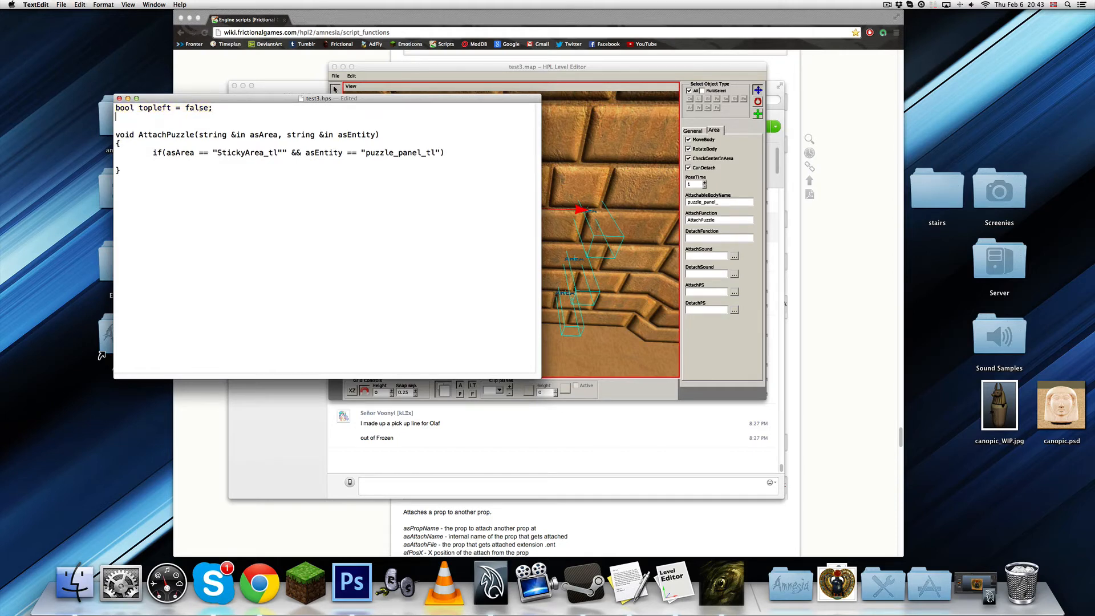
{"action": "key", "text": "super+v"}
{"action": "key", "text": "Return"}
{"action": "key", "text": "super+v"}
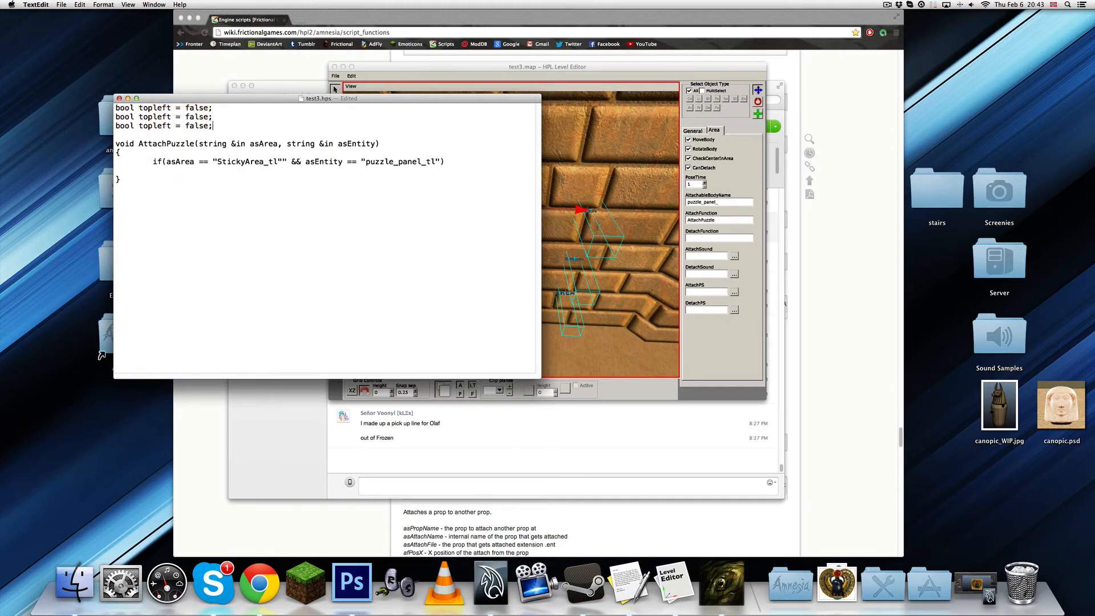
{"action": "key", "text": "Return"}
{"action": "key", "text": "super+v"}
{"action": "key", "text": "Return"}
{"action": "key", "text": "super+v"}
{"action": "key", "text": "Return"}
{"action": "key", "text": "super+v"}
{"action": "key", "text": "Return"}
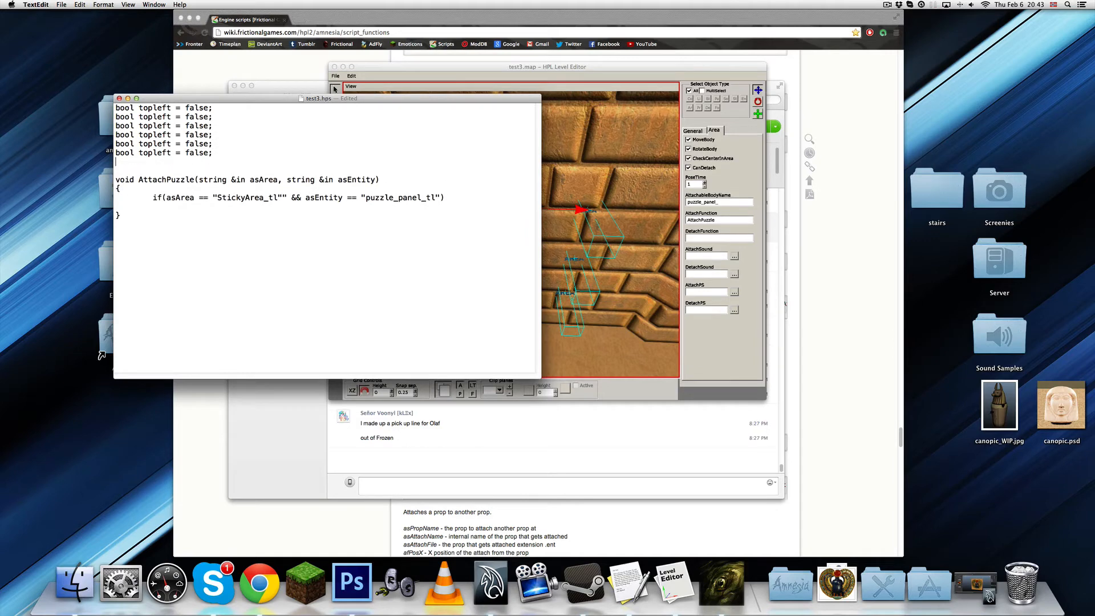
{"action": "key", "text": "super+v"}
{"action": "key", "text": "Return"}
{"action": "key", "text": "super+v"}
{"action": "key", "text": "Return"}
{"action": "key", "text": "super+v"}
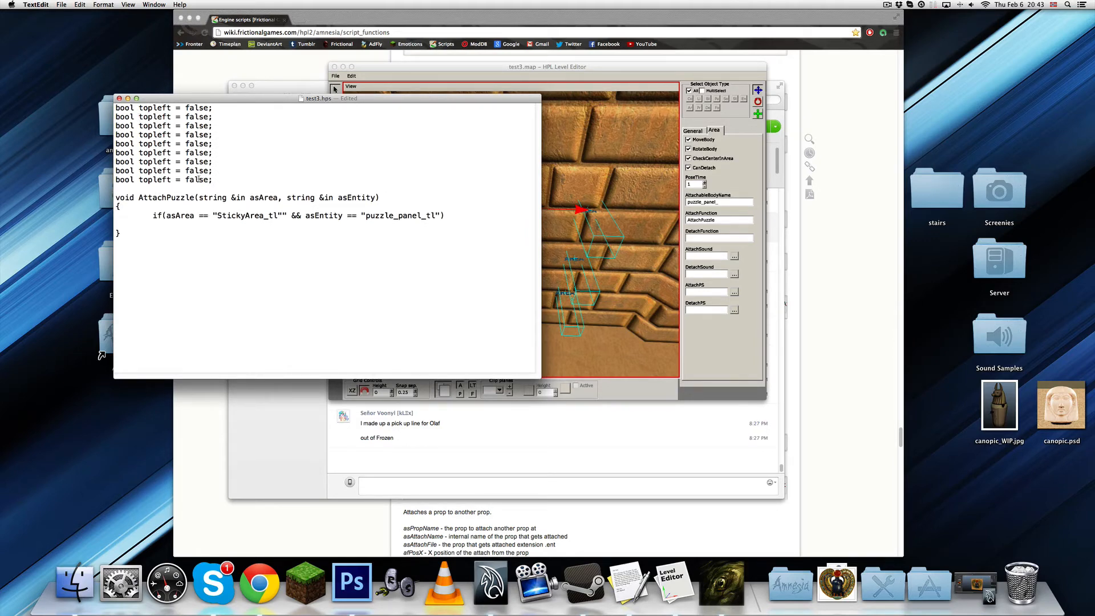
Rename the second and third declared variables to topmiddle and topright.
{"action": "left_click_drag", "start_coordinate": [213, 179], "coordinate": [41, 83]}
{"action": "left_click", "coordinate": [141, 117]}
{"action": "double_click", "coordinate": [141, 116]}
{"action": "type", "text": "topmiddle"}
{"action": "left_click_drag", "start_coordinate": [171, 125], "coordinate": [139, 135]}
{"action": "type", "text": "right = false; bool "}
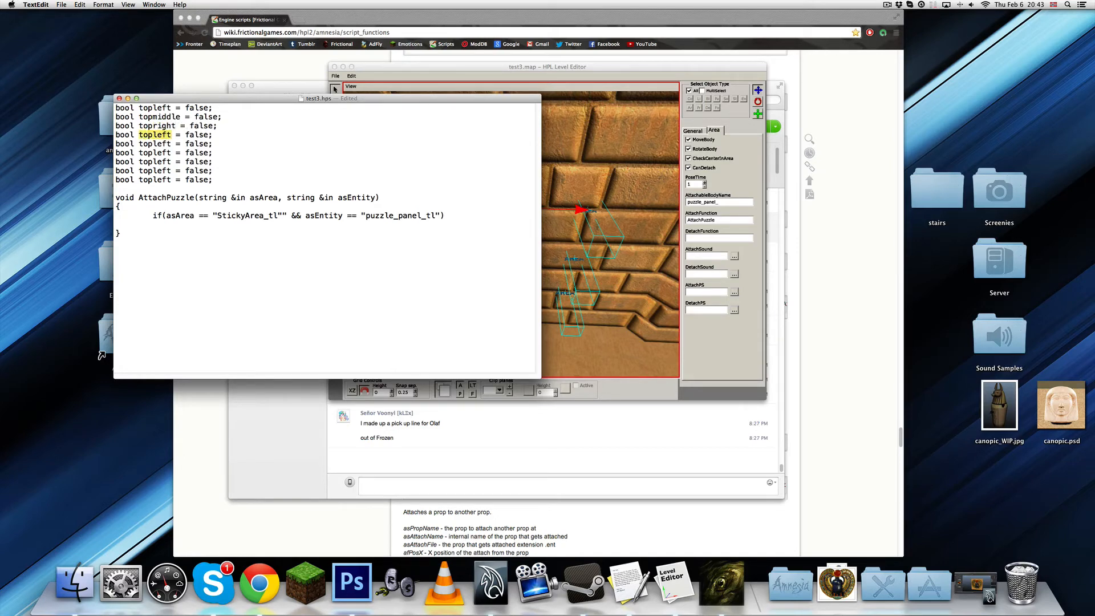
Rename the fourth, fifth and sixth declared variables to middleleft, middlemiddle and middleright.
{"action": "type", "text": "middleleft"}
{"action": "left_click_drag", "start_coordinate": [171, 144], "coordinate": [139, 144]}
{"action": "type", "text": "middlemiddle"}
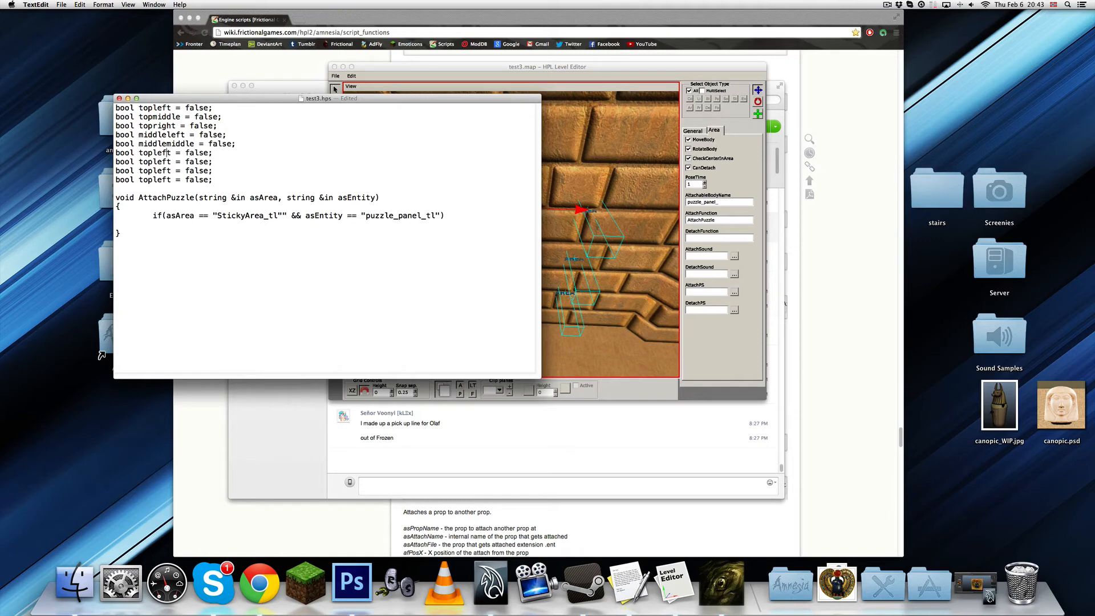
{"action": "left_click_drag", "start_coordinate": [170, 152], "coordinate": [138, 152]}
{"action": "type", "text": "middleright"}
Rename the seventh, eighth and ninth declared variables to bottomleft, bottommiddle and bottomright, and save the script.
{"action": "left_click_drag", "start_coordinate": [172, 161], "coordinate": [139, 162]}
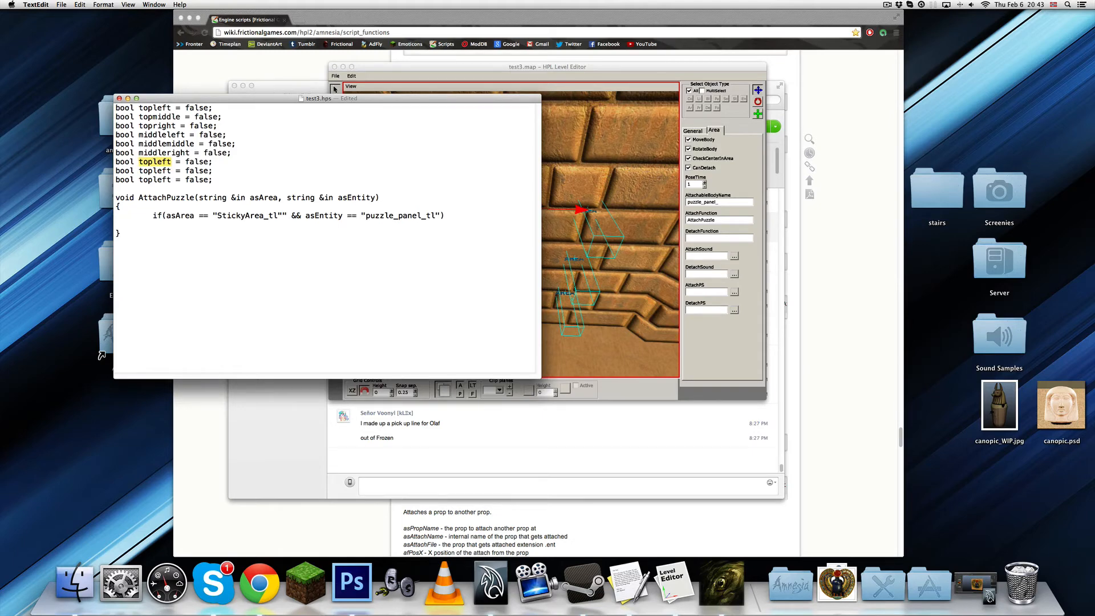
{"action": "type", "text": "bottomleft"}
{"action": "left_click_drag", "start_coordinate": [172, 171], "coordinate": [139, 170]}
{"action": "type", "text": "boittom"}
{"action": "key", "text": "BackSpace"}
{"action": "key", "text": "BackSpace"}
{"action": "key", "text": "BackSpace"}
{"action": "key", "text": "BackSpace"}
{"action": "key", "text": "BackSpace"}
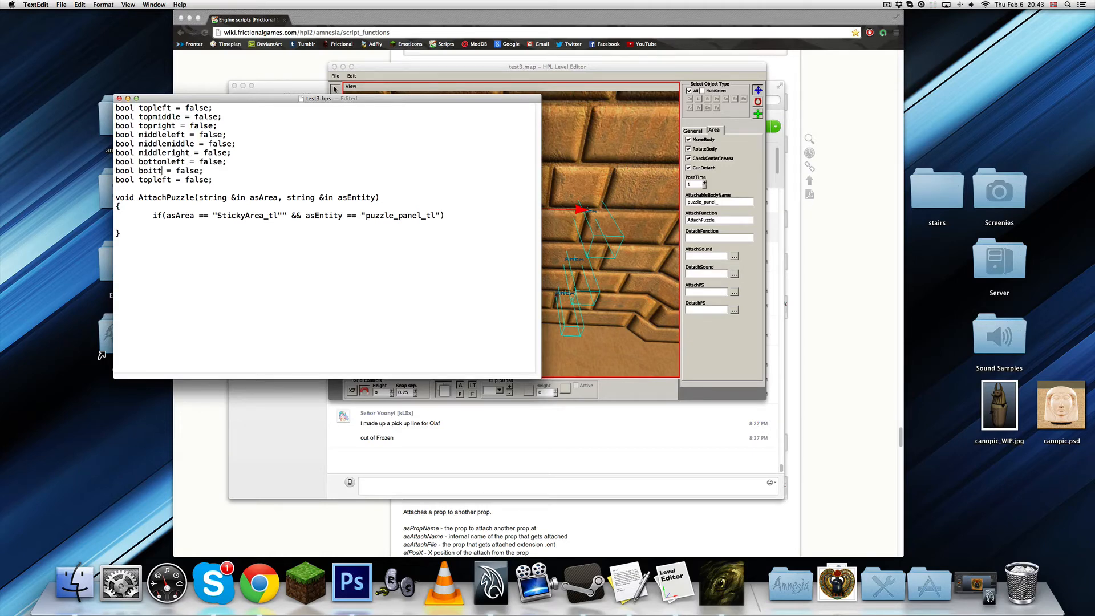
{"action": "type", "text": "ttommiddle"}
{"action": "left_click_drag", "start_coordinate": [172, 180], "coordinate": [139, 180]}
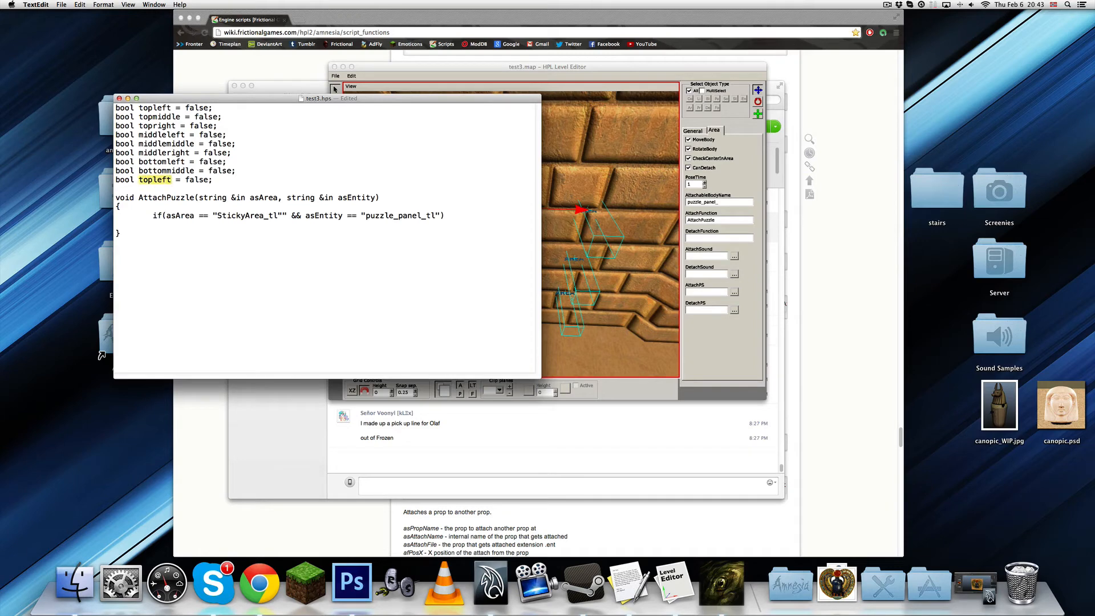
{"action": "type", "text": "bottomright"}
{"action": "key", "text": "super+s"}
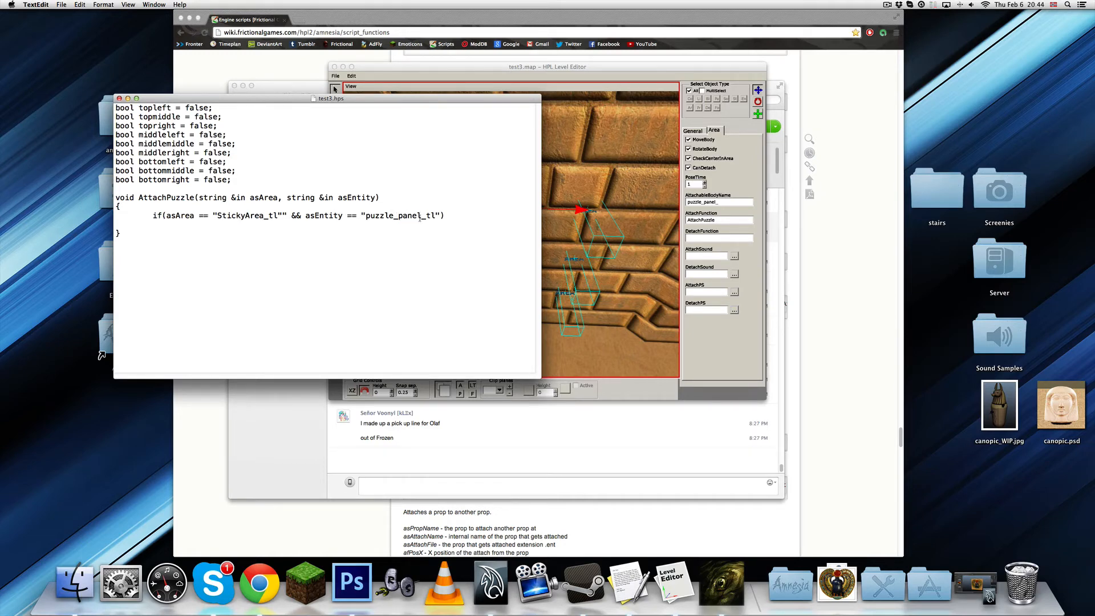
Add topleft = true; after the if condition in AttachPuzzle and remove the blank line before the closing brace.
{"action": "left_click", "coordinate": [264, 226]}
{"action": "type", "text": "topleft = true;"}
{"action": "double_click", "coordinate": [246, 216]}
{"action": "left_click", "coordinate": [272, 224]}
{"action": "mouse_move", "coordinate": [278, 216]}
{"action": "left_mouse_down"}
{"action": "mouse_move", "coordinate": [269, 216]}
{"action": "mouse_move", "coordinate": [279, 216]}
{"action": "left_mouse_up"}
{"action": "left_click", "coordinate": [270, 216]}
{"action": "left_click", "coordinate": [277, 216]}
{"action": "left_click", "coordinate": [264, 224]}
{"action": "left_click_drag", "start_coordinate": [277, 215], "coordinate": [269, 215]}
{"action": "left_click", "coordinate": [269, 215]}
{"action": "left_click", "coordinate": [261, 225]}
{"action": "key", "text": "BackSpace"}
{"action": "key", "text": "BackSpace"}
{"action": "key", "text": "BackSpace"}
Examine the if condition in AttachPuzzle together with its topleft = true; statement.
{"action": "left_click_drag", "start_coordinate": [450, 215], "coordinate": [521, 220]}
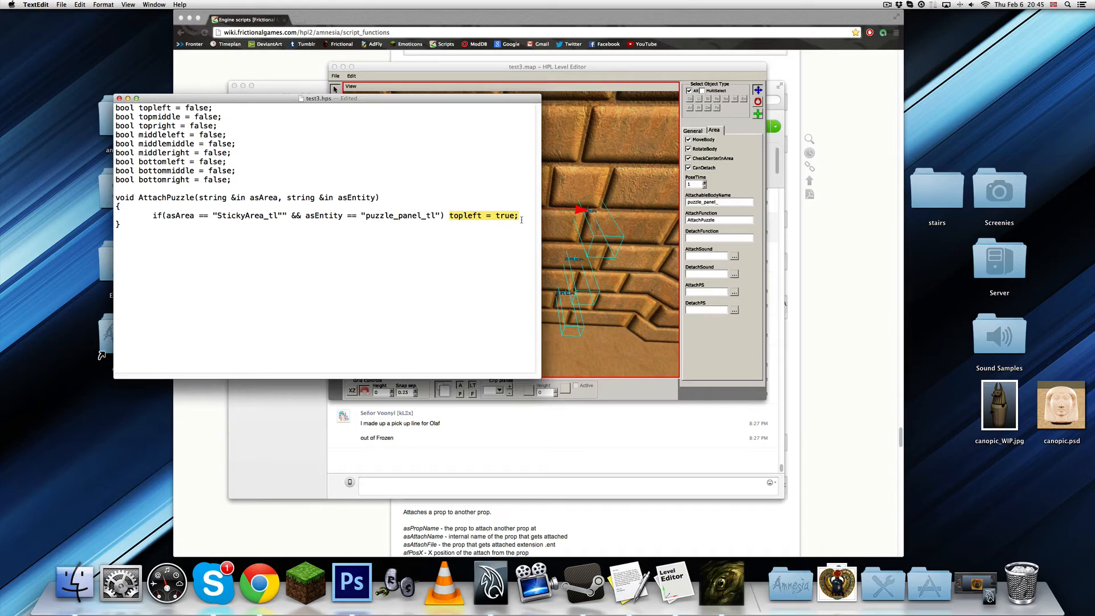
{"action": "left_click", "coordinate": [445, 215]}
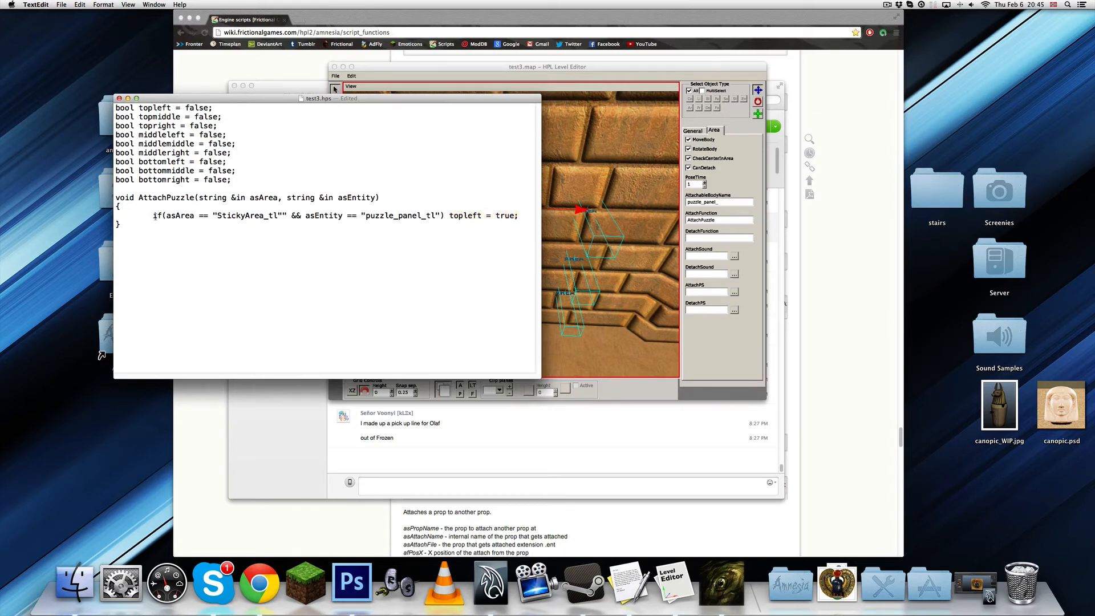
{"action": "left_click_drag", "start_coordinate": [155, 216], "coordinate": [520, 215]}
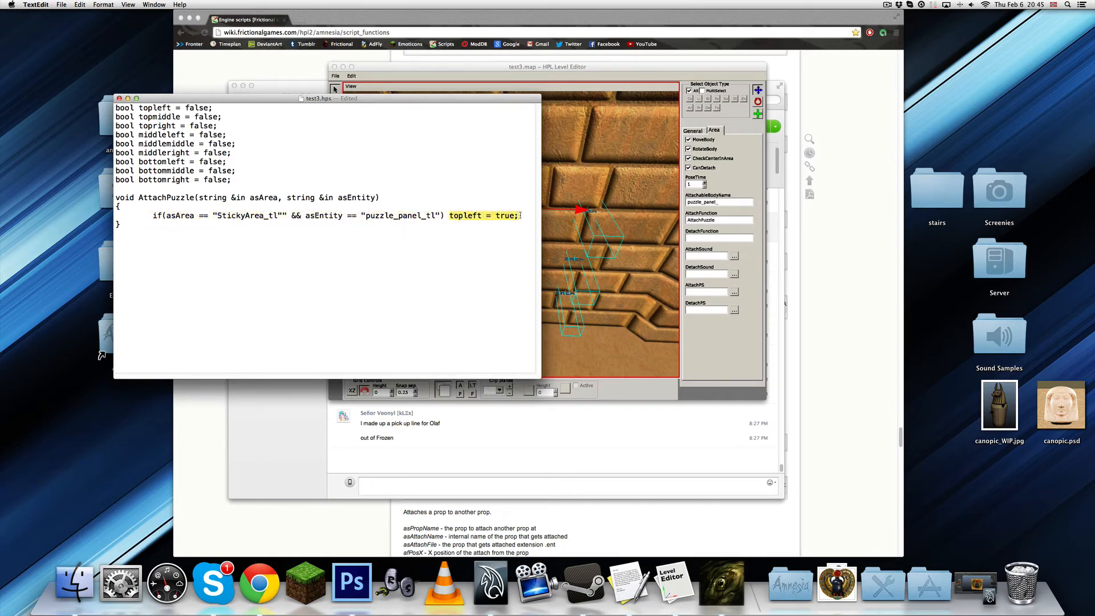
{"action": "left_click", "coordinate": [445, 214]}
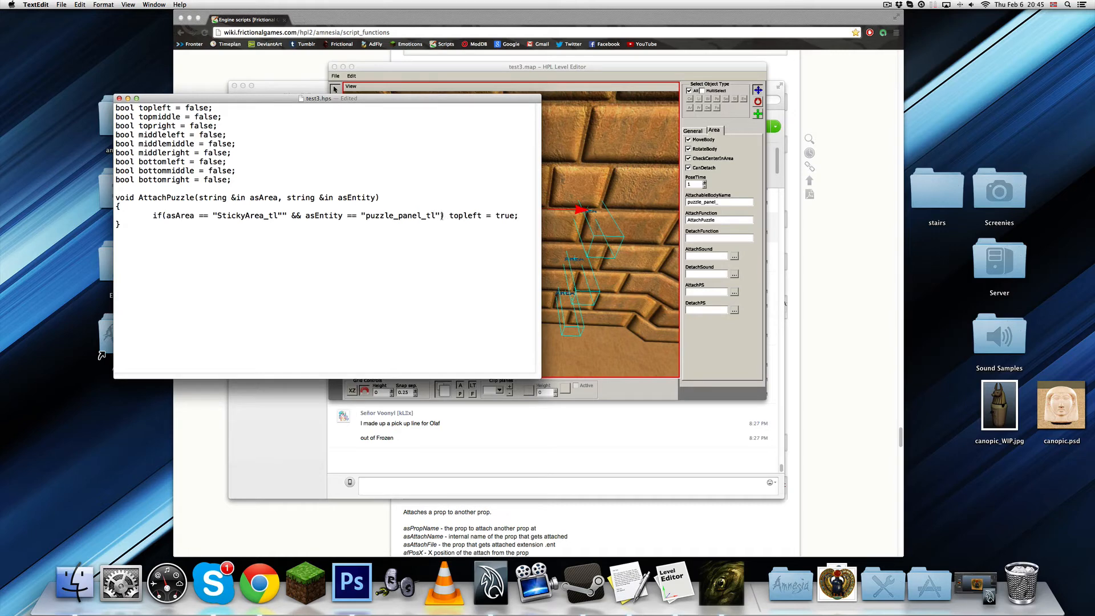
{"action": "mouse_move", "coordinate": [443, 216]}
{"action": "left_mouse_down"}
{"action": "mouse_move", "coordinate": [519, 215]}
{"action": "mouse_move", "coordinate": [452, 220]}
{"action": "left_mouse_up"}
{"action": "left_click", "coordinate": [512, 215]}
{"action": "double_click", "coordinate": [455, 215]}
{"action": "mouse_move", "coordinate": [519, 215]}
{"action": "left_mouse_down"}
{"action": "mouse_move", "coordinate": [442, 218]}
{"action": "mouse_move", "coordinate": [520, 217]}
{"action": "left_mouse_up"}
{"action": "left_click", "coordinate": [519, 216]}
Duplicate the complete if line until AttachPuzzle contains nine identical lines.
{"action": "left_click_drag", "start_coordinate": [525, 215], "coordinate": [114, 216]}
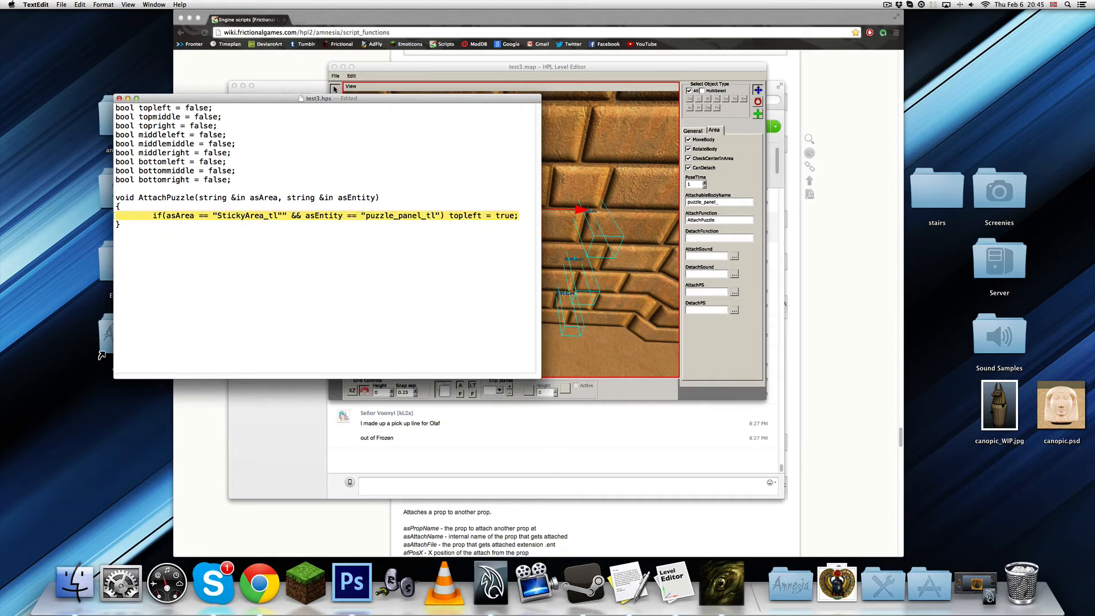
{"action": "key", "text": "super+c"}
{"action": "key", "text": "Right"}
{"action": "key", "text": "super+v"}
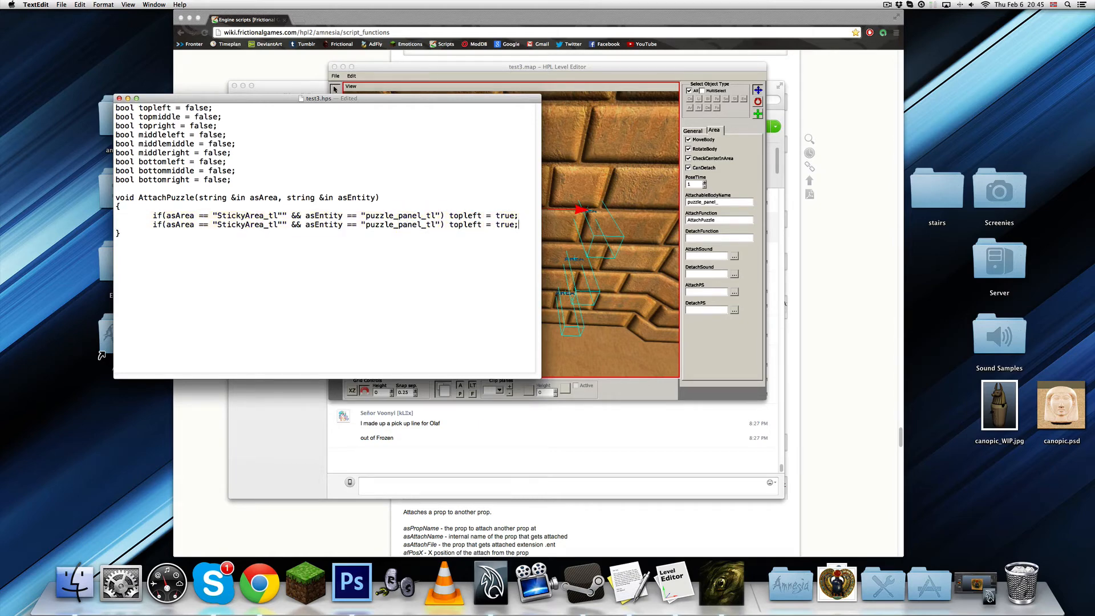
{"action": "key", "text": "super+v"}
{"action": "key", "text": "super+v"}
{"action": "key", "text": "super+v"}
{"action": "key", "text": "super+v"}
{"action": "key", "text": "super+v"}
{"action": "key", "text": "super+v"}
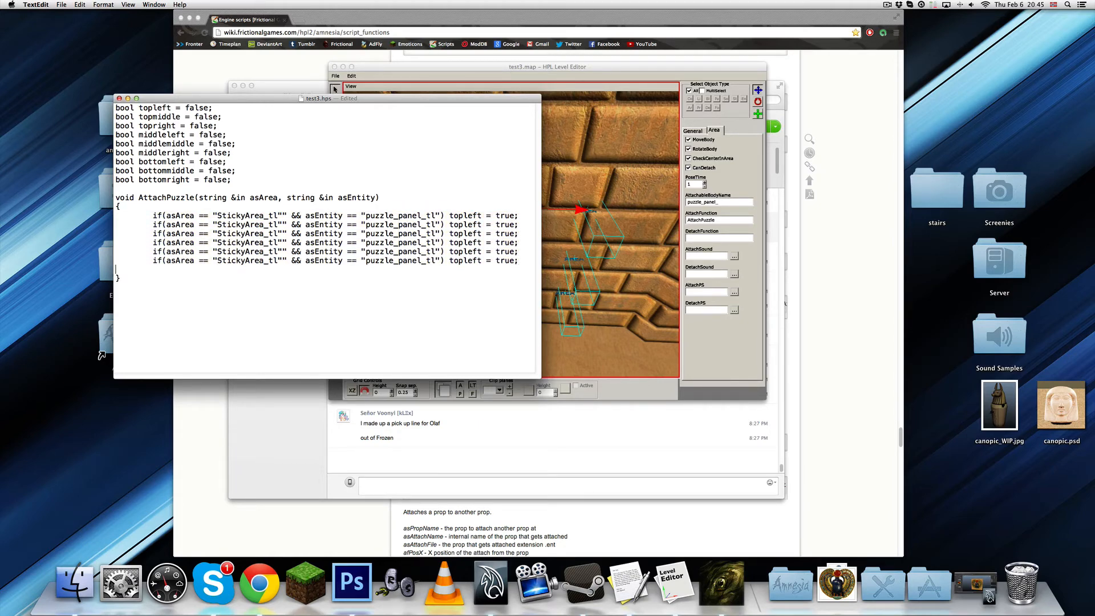
{"action": "key", "text": "Return"}
{"action": "key", "text": "super+v"}
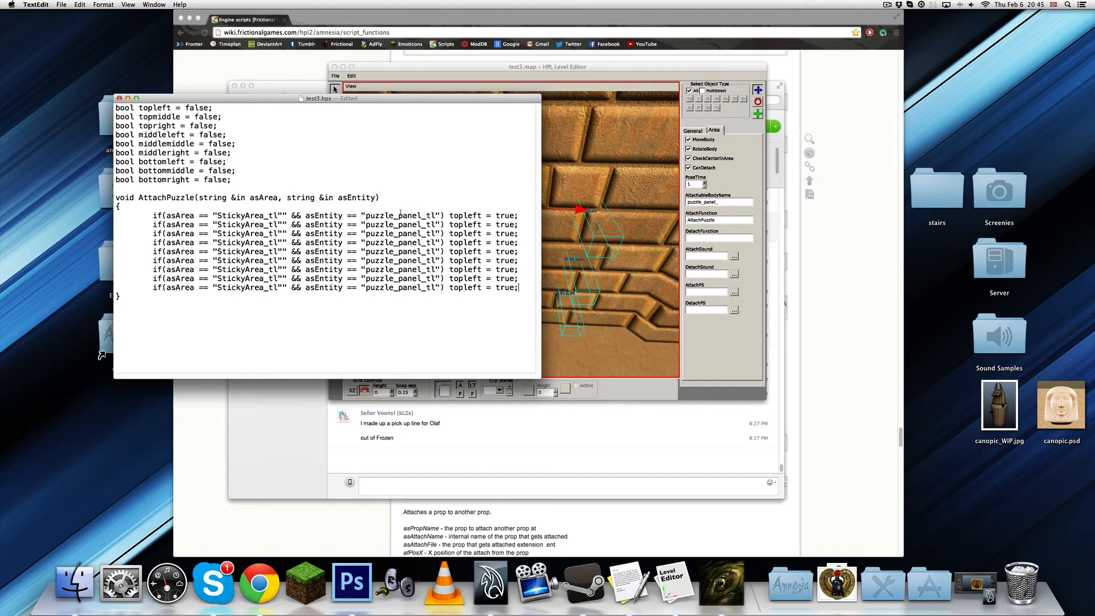
Change the third if line to StickyArea_tr, puzzle_panel_tr and topright.
{"action": "left_click", "coordinate": [277, 233]}
{"action": "key", "text": "BackSpace"}
{"action": "type", "text": "r"}
{"action": "left_click", "coordinate": [436, 234]}
{"action": "key", "text": "BackSpace"}
{"action": "type", "text": "r"}
{"action": "left_click", "coordinate": [481, 234]}
{"action": "key", "text": "BackSpace"}
{"action": "key", "text": "BackSpace"}
{"action": "key", "text": "BackSpace"}
{"action": "key", "text": "BackSpace"}
{"action": "type", "text": "right"}
Set the StickyArea suffixes in the fourth to ninth if lines to ml, mm, mr, bl, bm and br.
{"action": "left_click", "coordinate": [274, 243]}
{"action": "key", "text": "BackSpace"}
{"action": "type", "text": "m"}
{"action": "left_click", "coordinate": [274, 252]}
{"action": "key", "text": "BackSpace"}
{"action": "type", "text": "m"}
{"action": "type", "text": "m"}
{"action": "left_click_drag", "start_coordinate": [273, 251], "coordinate": [277, 260]}
{"action": "type", "text": "mr"}
{"action": "left_click_drag", "start_coordinate": [268, 269], "coordinate": [278, 289]}
{"action": "type", "text": "b"}
{"action": "type", "text": "bm"}
{"action": "type", "text": "br"}
Set the puzzle_panel suffixes in the fourth to ninth if lines to ml, mm, mr, bl, bm and br.
{"action": "left_click_drag", "start_coordinate": [428, 270], "coordinate": [436, 270]}
{"action": "type", "text": "b"}
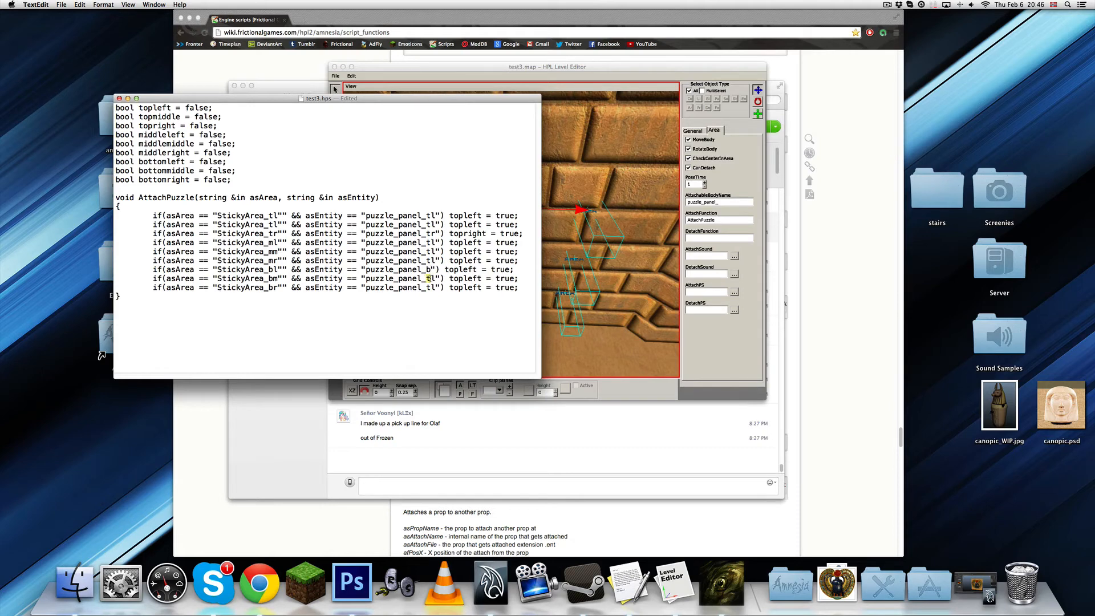
{"action": "type", "text": "l"}
{"action": "left_click_drag", "start_coordinate": [427, 279], "coordinate": [436, 288]}
{"action": "type", "text": "bm"}
{"action": "type", "text": "br"}
{"action": "left_click_drag", "start_coordinate": [427, 261], "coordinate": [435, 261]}
{"action": "type", "text": "mr"}
{"action": "left_click_drag", "start_coordinate": [427, 252], "coordinate": [431, 242]}
{"action": "type", "text": "mm"}
{"action": "type", "text": "m"}
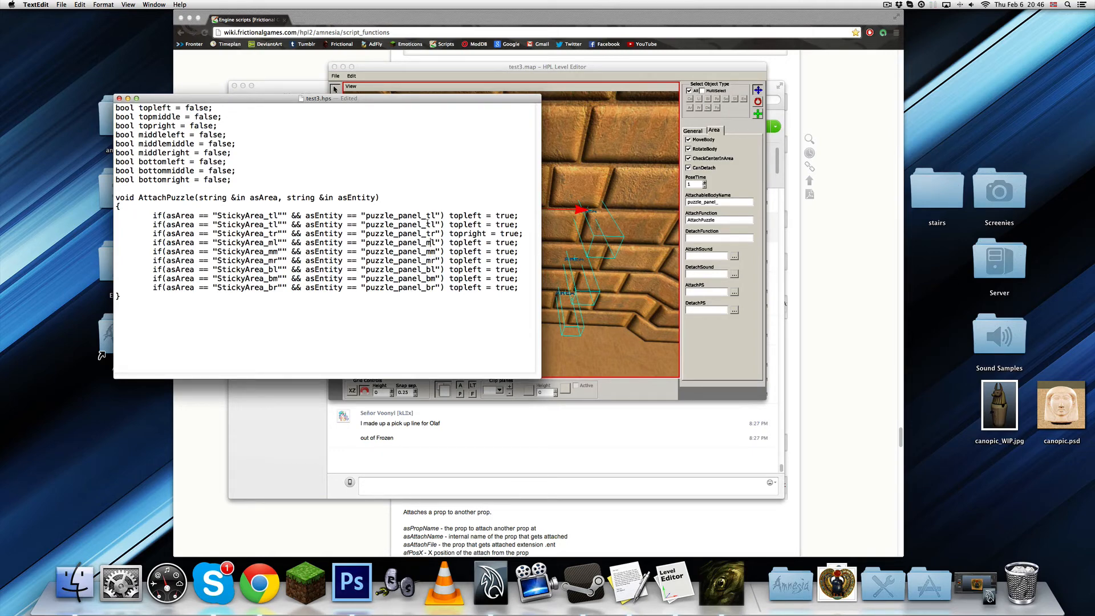
Change the second if line to puzzle_panel_tm, StickyArea_tm and topmiddle, and save the script.
{"action": "type", "text": "m"}
{"action": "left_click_drag", "start_coordinate": [273, 224], "coordinate": [278, 224]}
{"action": "type", "text": "m"}
{"action": "left_click_drag", "start_coordinate": [464, 225], "coordinate": [482, 224]}
{"action": "type", "text": "middle"}
{"action": "key", "text": "super+s"}
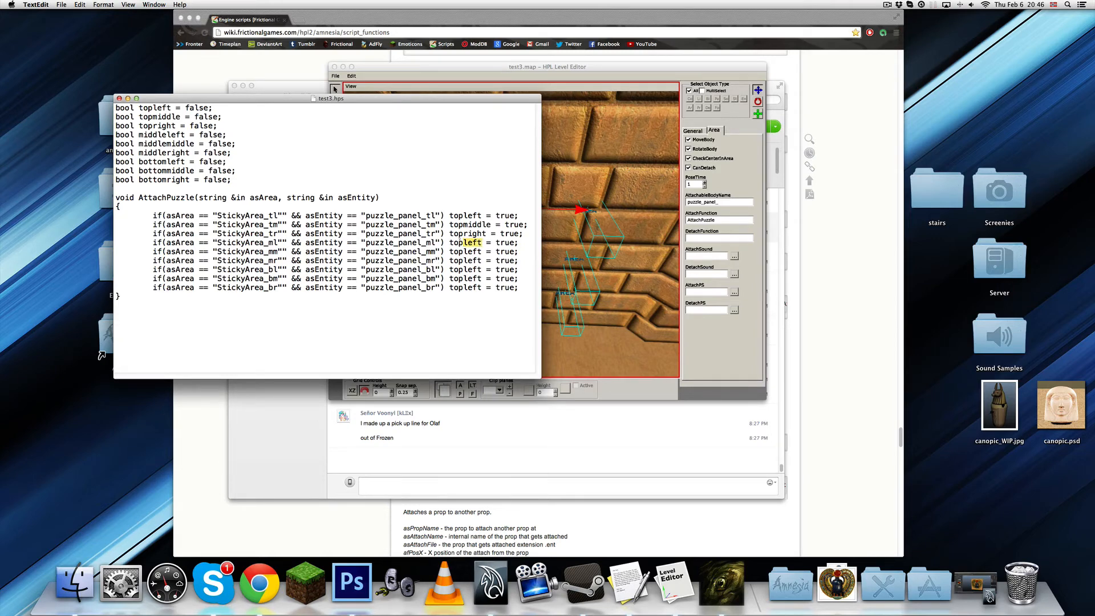
Change the variables set in the ml and mm lines to middleleft and middlemiddle.
{"action": "double_click", "coordinate": [462, 243]}
{"action": "type", "text": "middleleft"}
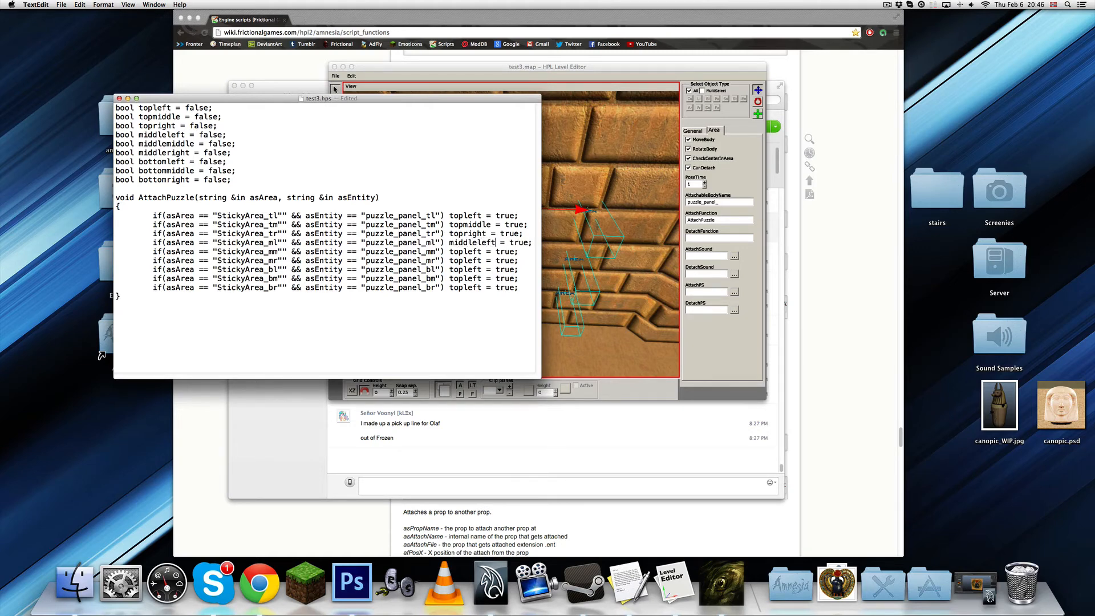
{"action": "key", "text": "BackSpace"}
{"action": "key", "text": "BackSpace"}
{"action": "key", "text": "BackSpace"}
{"action": "key", "text": "BackSpace"}
{"action": "key", "text": "BackSpace"}
{"action": "key", "text": "BackSpace"}
{"action": "key", "text": "BackSpace"}
{"action": "type", "text": "middlemiddle"}
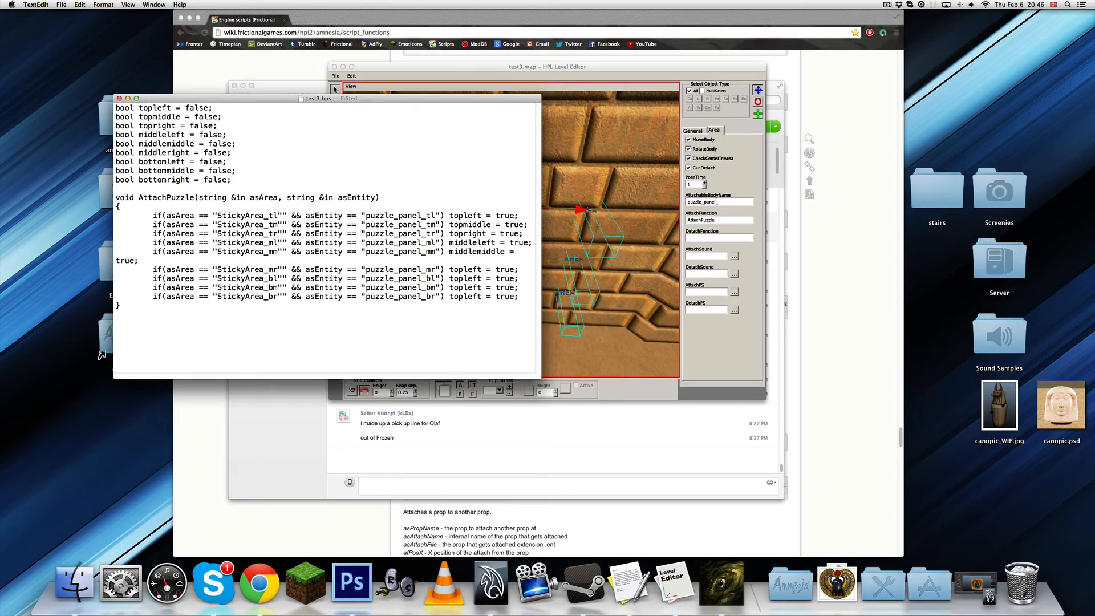
Change the variable set in the mr line of AttachPuzzle to middleright.
{"action": "left_click_drag", "start_coordinate": [450, 269], "coordinate": [483, 269]}
{"action": "type", "text": "middleleft"}
{"action": "key", "text": "BackSpace"}
{"action": "key", "text": "BackSpace"}
{"action": "key", "text": "BackSpace"}
{"action": "key", "text": "BackSpace"}
{"action": "key", "text": "BackSpace"}
{"action": "key", "text": "BackSpace"}
{"action": "type", "text": "leright"}
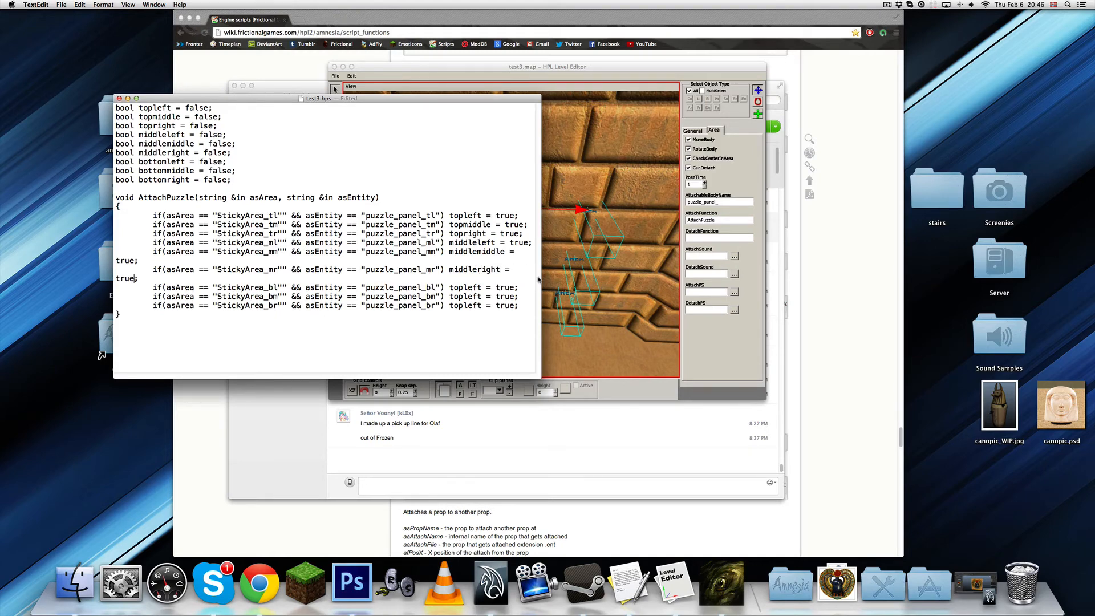
Widen the script window so the long lines fit, and change the bl line's variable to bottomleft.
{"action": "left_click_drag", "start_coordinate": [540, 279], "coordinate": [669, 277]}
{"action": "double_click", "coordinate": [459, 271]}
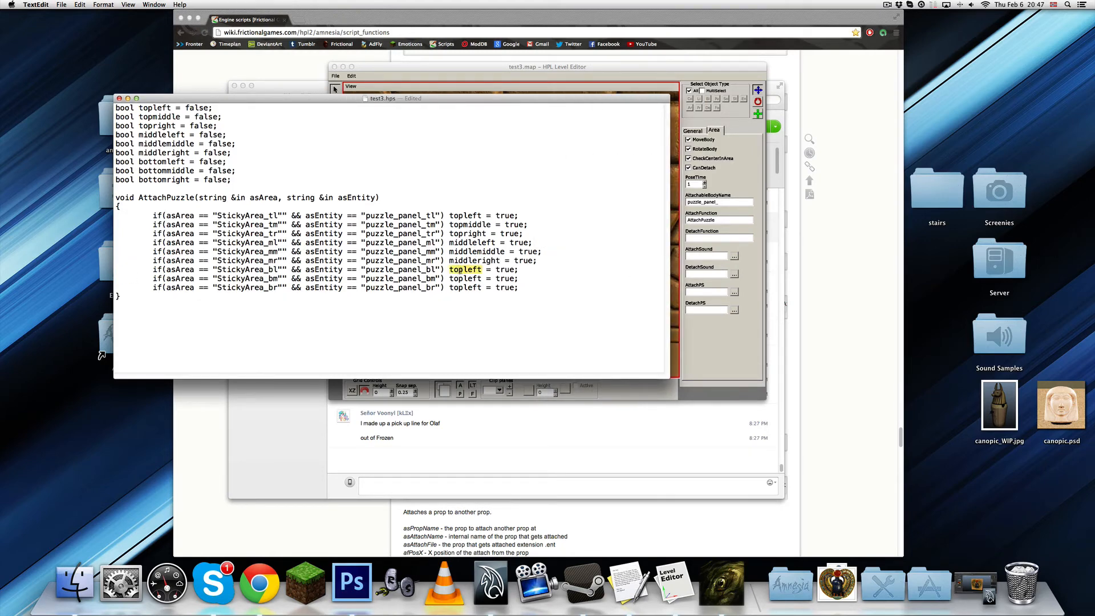
{"action": "type", "text": "bottomleft"}
Change the variable set in the bm line of AttachPuzzle to bottommiddle.
{"action": "key", "text": "Down"}
{"action": "key", "text": "Left"}
{"action": "key", "text": "Left"}
{"action": "key", "text": "Left"}
{"action": "key", "text": "shift+Left"}
{"action": "key", "text": "shift+Left"}
{"action": "key", "text": "shift+Left"}
{"action": "key", "text": "shift+Left"}
{"action": "key", "text": "shift+Left"}
{"action": "key", "text": "shift+Left"}
{"action": "key", "text": "shift+Left"}
{"action": "type", "text": "bottommiddle"}
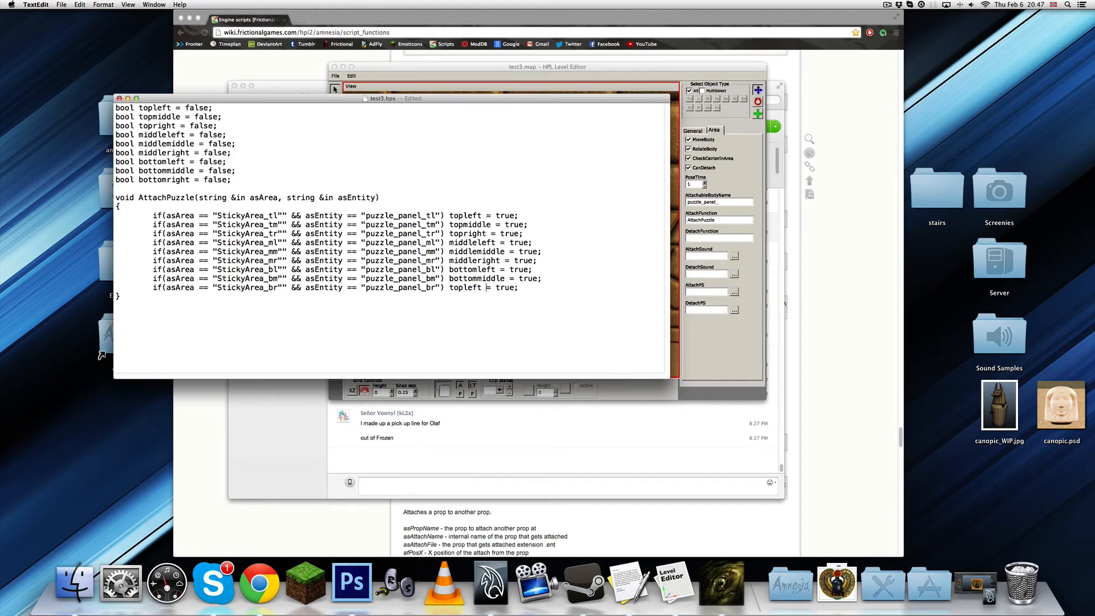
Change the variable set in the br line to bottomright and save the script.
{"action": "key", "text": "shift+Left"}
{"action": "key", "text": "shift+Left"}
{"action": "key", "text": "shift+Left"}
{"action": "key", "text": "shift+Left"}
{"action": "key", "text": "shift+Left"}
{"action": "key", "text": "shift+Left"}
{"action": "type", "text": "bottomright"}
{"action": "key", "text": "super+s"}
Close the Skype chat window and return to the test3.hps script.
{"action": "left_click_drag", "start_coordinate": [212, 327], "coordinate": [100, 200]}
{"action": "left_click_drag", "start_coordinate": [183, 299], "coordinate": [112, 198]}
{"action": "left_click", "coordinate": [191, 299]}
{"action": "left_click", "coordinate": [545, 289]}
{"action": "left_click", "coordinate": [418, 441]}
{"action": "left_click", "coordinate": [235, 85]}
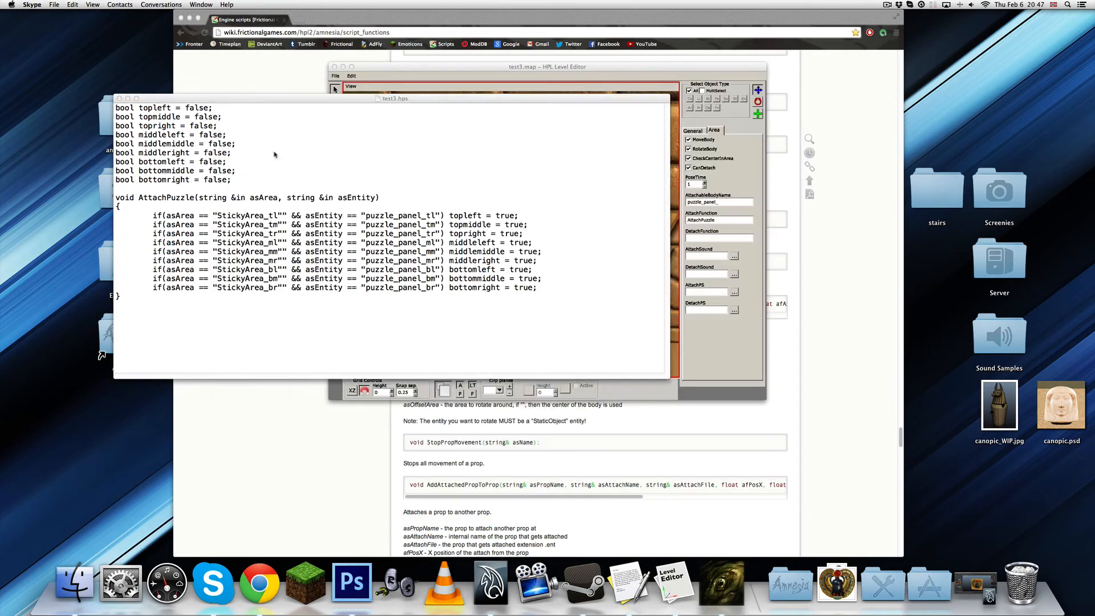
{"action": "left_click", "coordinate": [275, 153]}
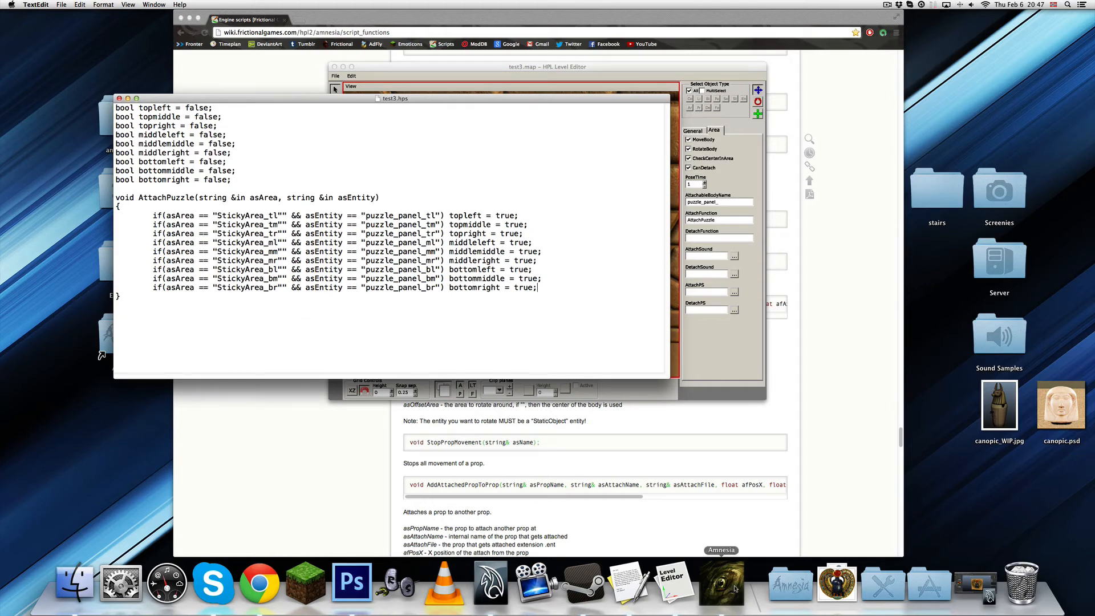
Switch to the HPL Level Editor, set the sticky areas' DetachFunction to DetachPuzzle, and save the map.
{"action": "mouse_move", "coordinate": [627, 592]}
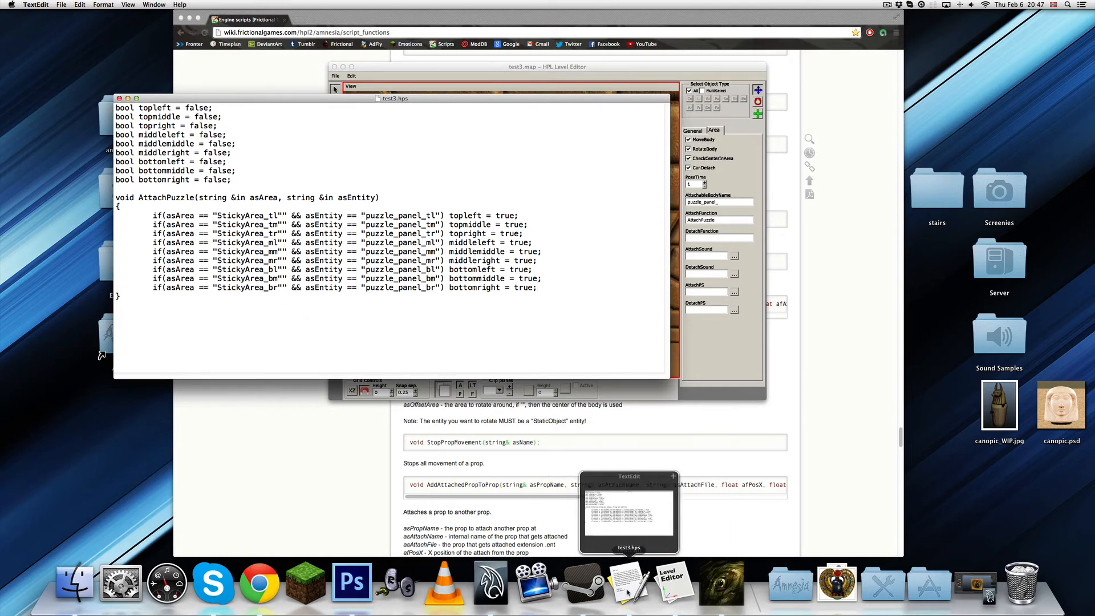
{"action": "left_click", "coordinate": [674, 583]}
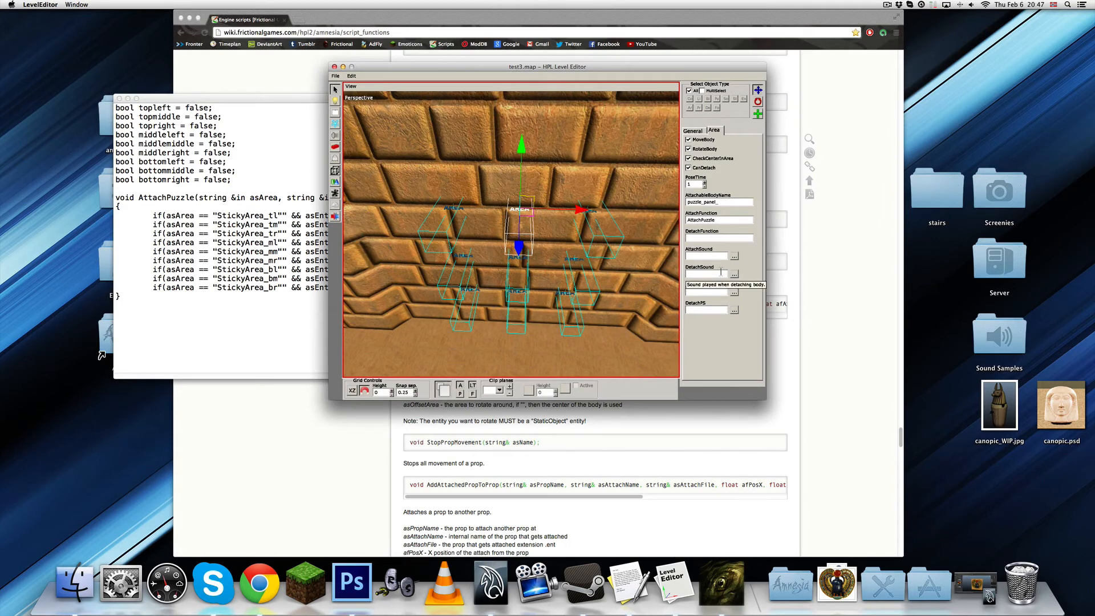
{"action": "type", "text": "DetachPuzzle"}
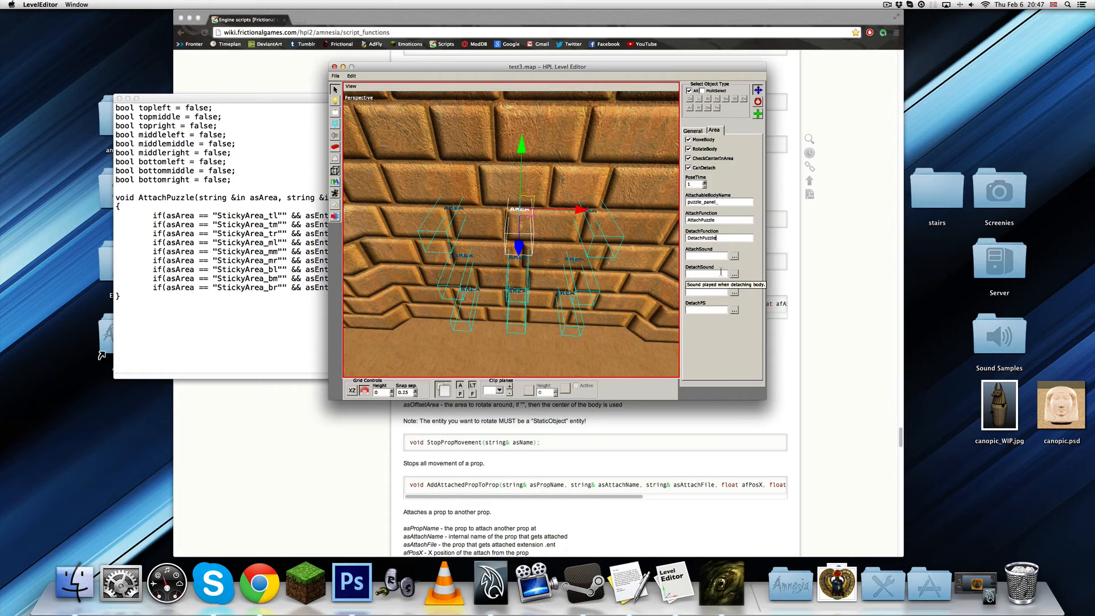
{"action": "left_click", "coordinate": [588, 215]}
{"action": "left_click", "coordinate": [592, 213]}
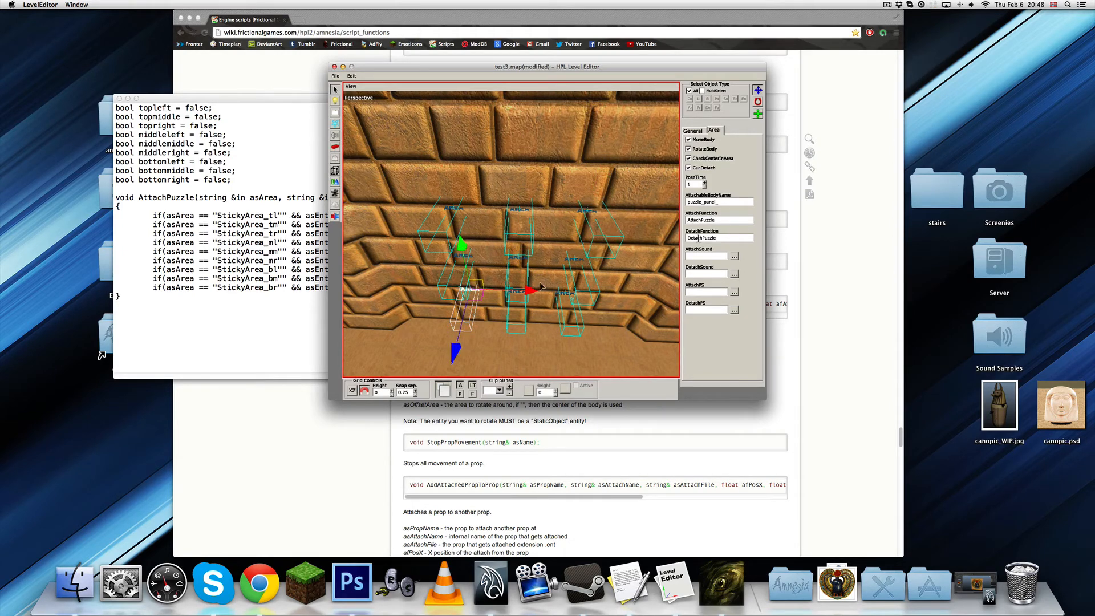
{"action": "key", "text": "super+s"}
Back in the TextEdit script, duplicate the whole AttachPuzzle function below itself and rename the copy DetachPuzzle.
{"action": "left_click", "coordinate": [239, 236]}
{"action": "left_click_drag", "start_coordinate": [142, 305], "coordinate": [87, 198]}
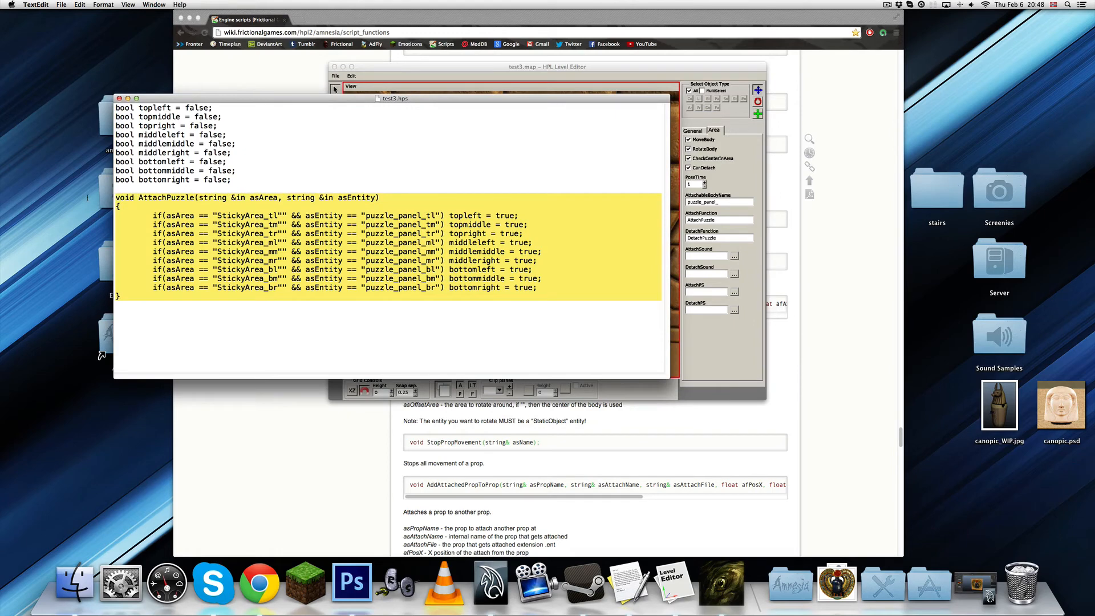
{"action": "key", "text": "super+c"}
{"action": "key", "text": "Right"}
{"action": "key", "text": "super+v"}
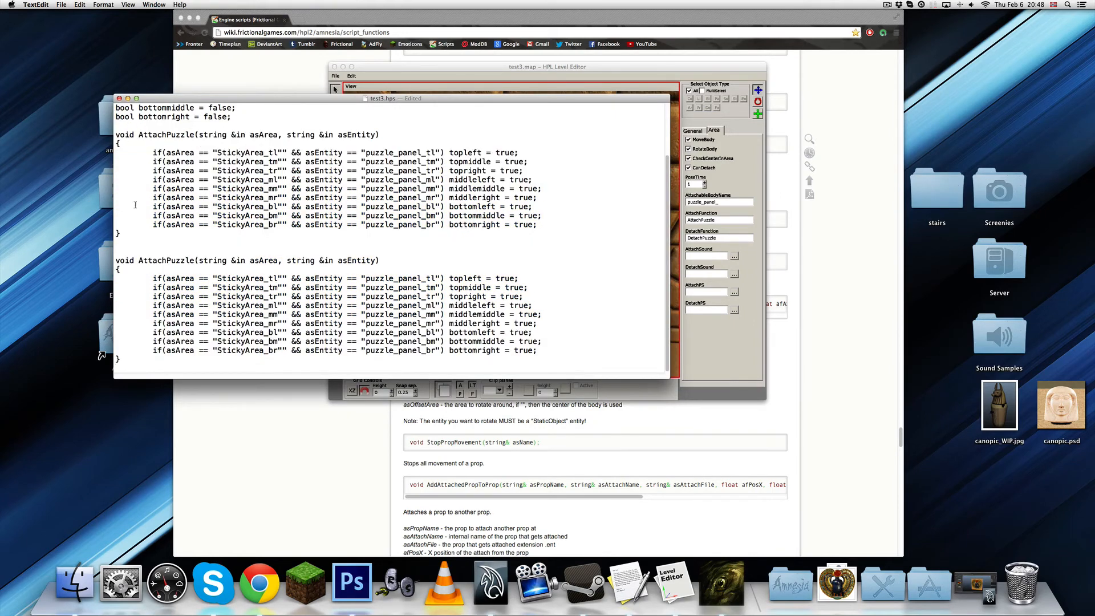
{"action": "key", "text": "BackSpace"}
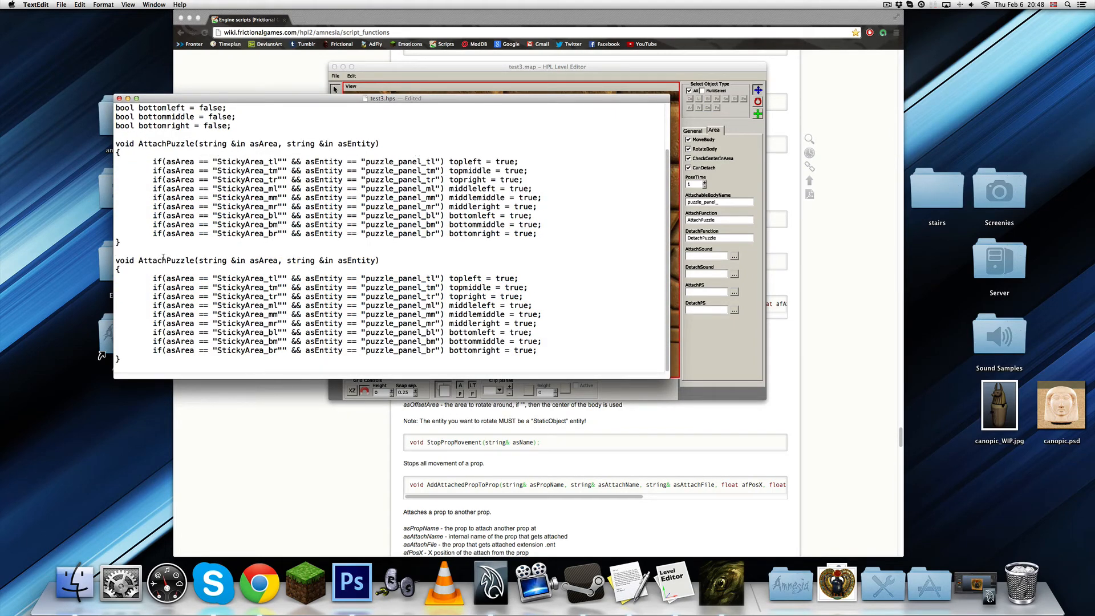
{"action": "left_click_drag", "start_coordinate": [166, 260], "coordinate": [139, 260]}
{"action": "type", "text": "Detach"}
Make the StickyArea_tl line in DetachPuzzle set topleft to false.
{"action": "left_click_drag", "start_coordinate": [365, 279], "coordinate": [433, 279]}
{"action": "left_click", "coordinate": [435, 278]}
{"action": "left_click_drag", "start_coordinate": [278, 278], "coordinate": [216, 279]}
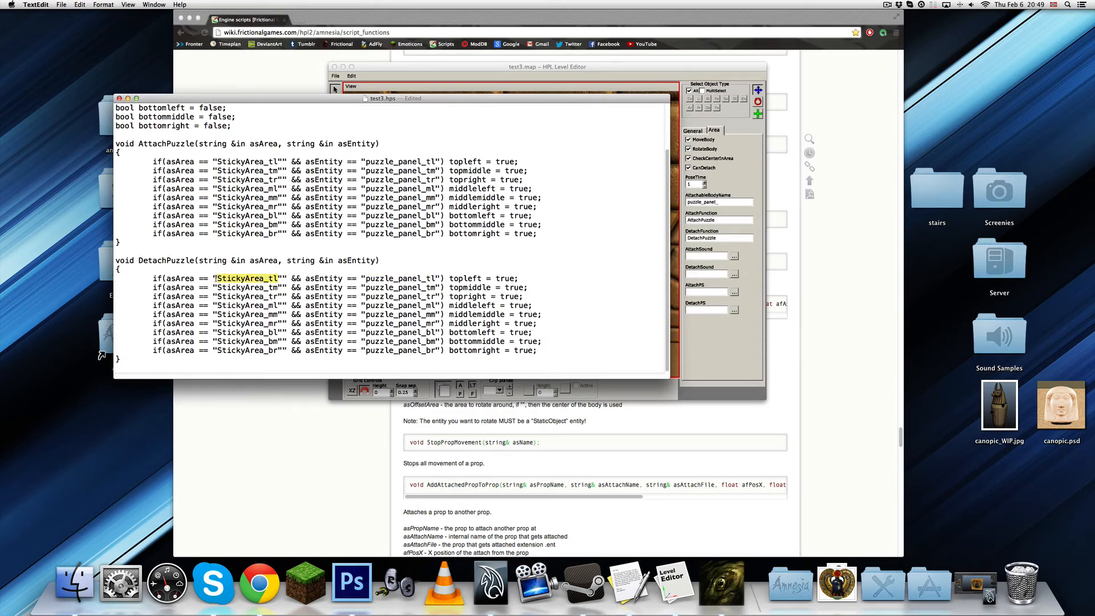
{"action": "double_click", "coordinate": [505, 278]}
{"action": "type", "text": "false"}
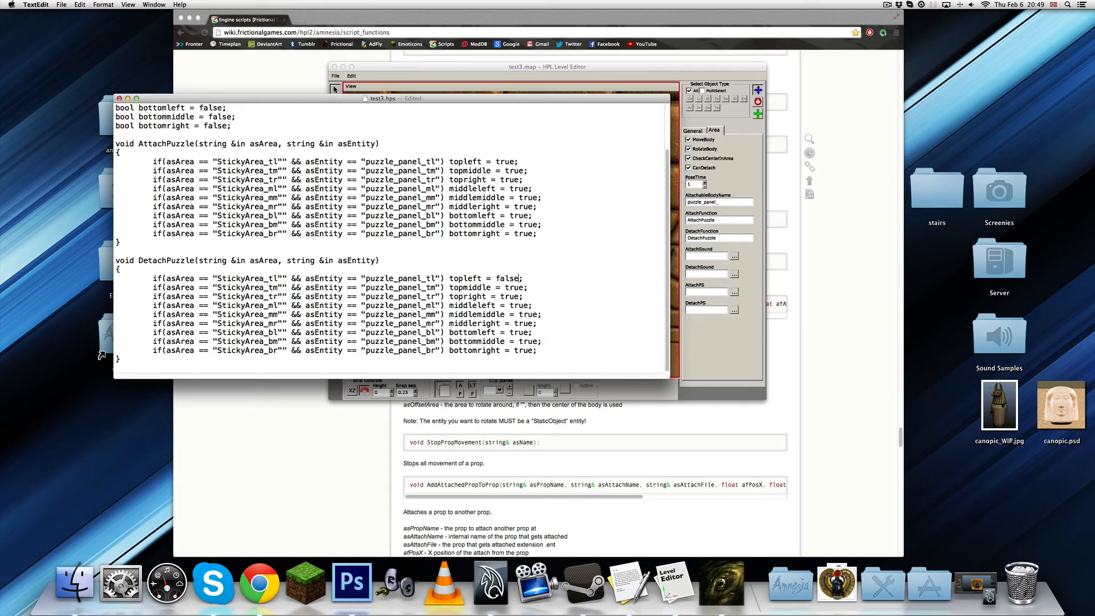
In DetachPuzzle, set topmiddle, topright, middleleft, middlemiddle and middleright to false by reusing the value from the topleft line.
{"action": "key", "text": "shift+Left"}
{"action": "key", "text": "shift+Left"}
{"action": "key", "text": "shift+Left"}
{"action": "key", "text": "shift+Left"}
{"action": "key", "text": "shift+Left"}
{"action": "key", "text": "super+c"}
{"action": "double_click", "coordinate": [516, 288]}
{"action": "key", "text": "super+v"}
{"action": "double_click", "coordinate": [512, 296]}
{"action": "key", "text": "super+v"}
{"action": "double_click", "coordinate": [520, 305]}
{"action": "key", "text": "super+v"}
{"action": "double_click", "coordinate": [525, 314]}
{"action": "key", "text": "super+v"}
{"action": "double_click", "coordinate": [522, 324]}
{"action": "key", "text": "super+v"}
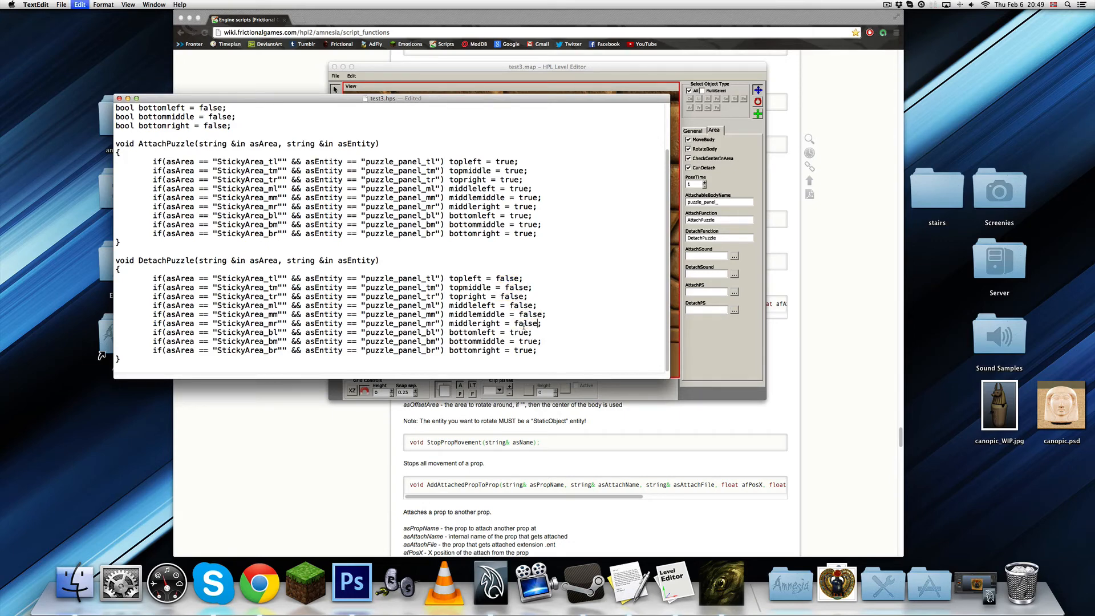
Set bottomleft, bottommiddle and bottomright to false in DetachPuzzle and save the script.
{"action": "double_click", "coordinate": [520, 333]}
{"action": "key", "text": "super+v"}
{"action": "double_click", "coordinate": [528, 341]}
{"action": "key", "text": "super+v"}
{"action": "double_click", "coordinate": [525, 350]}
{"action": "key", "text": "super+v"}
{"action": "key", "text": "super+s"}
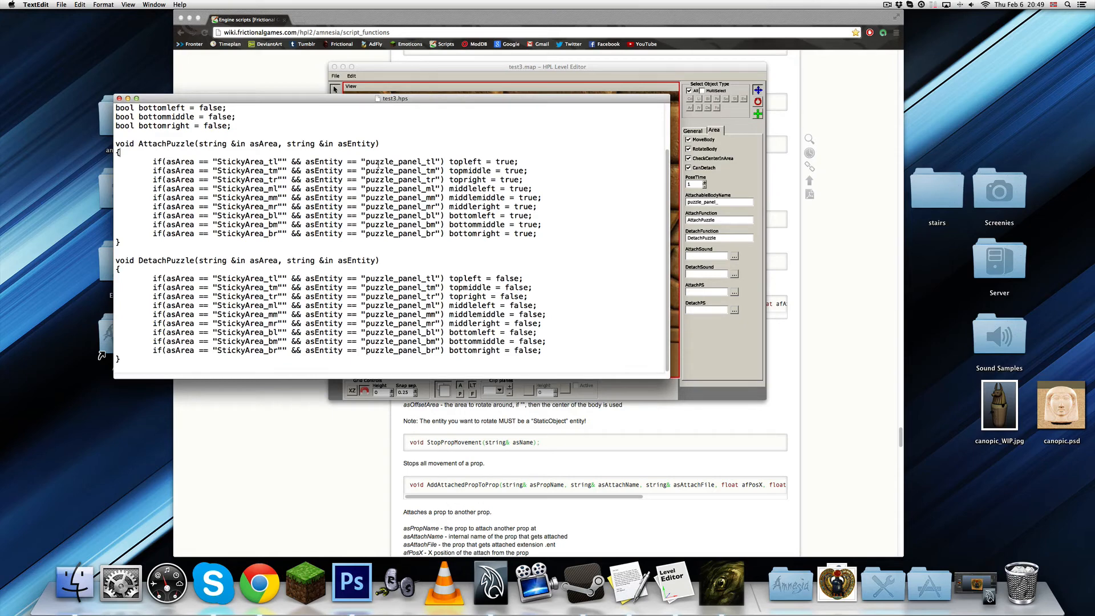
Start an if condition at the beginning of AttachPuzzle reading topleft == true, with && topmiddle == true on a second line.
{"action": "scroll", "coordinate": [378, 165], "scroll_direction": "up", "scroll_amount": 3}
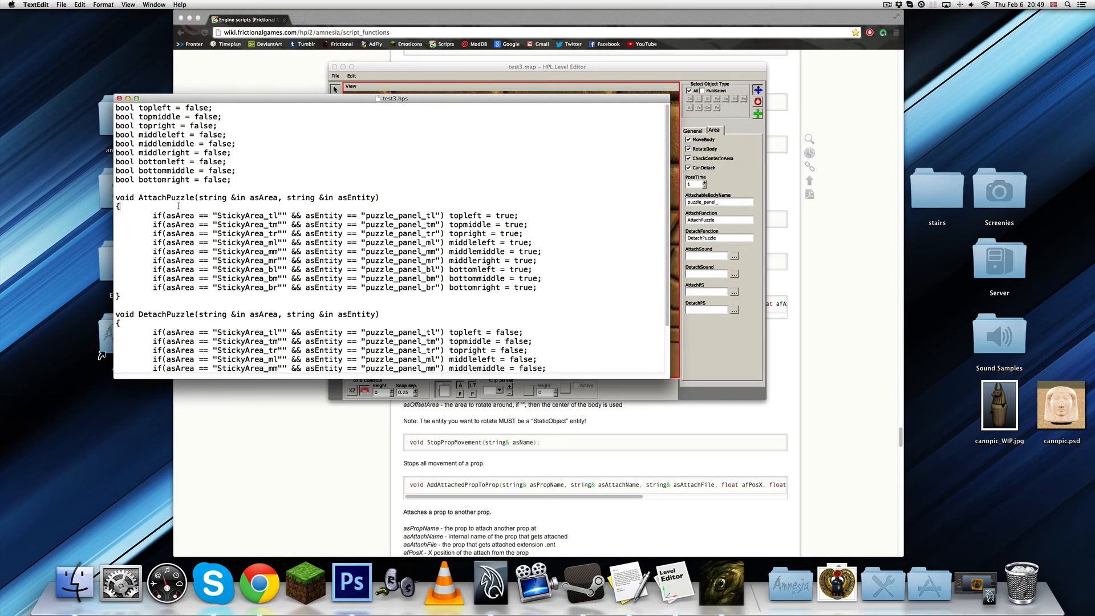
{"action": "key", "text": "Return"}
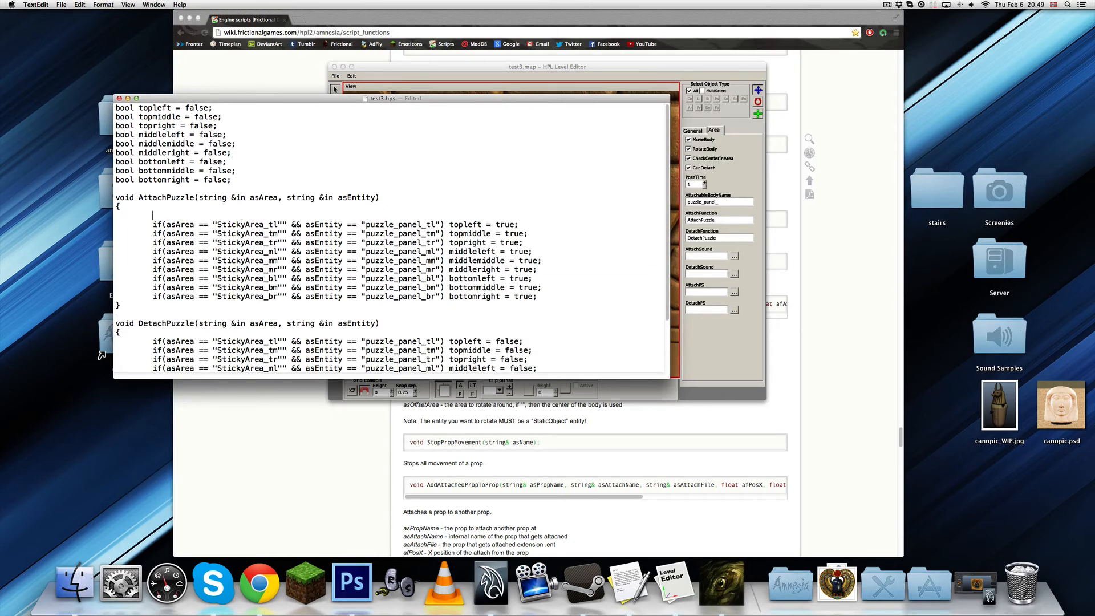
{"action": "key", "text": "Return"}
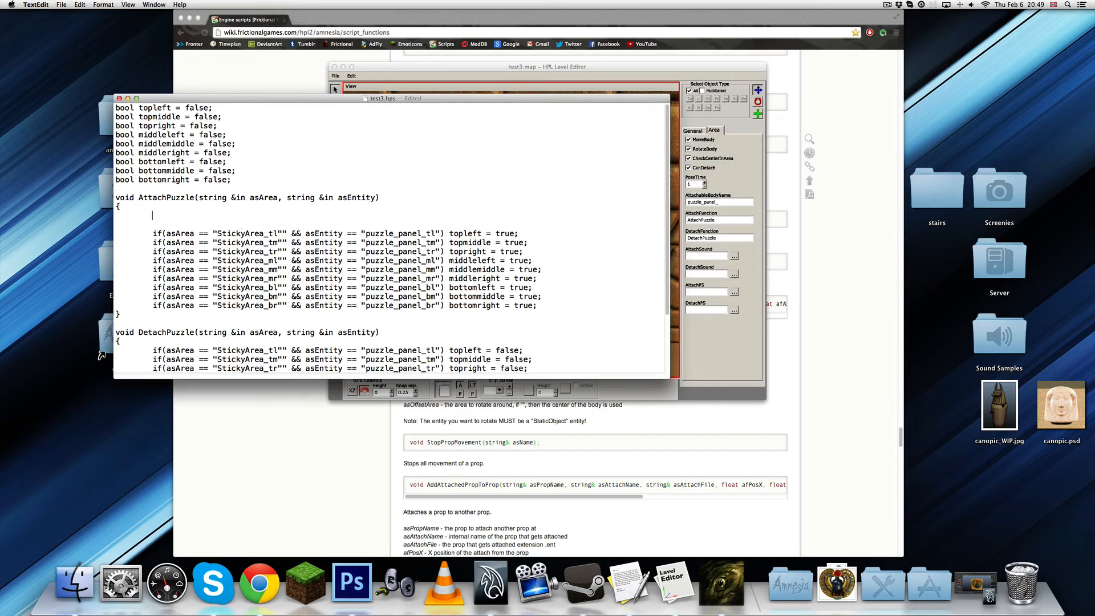
{"action": "type", "text": "if()"}
{"action": "type", "text": "topleft"}
{"action": "type", "text": " == true"}
{"action": "key", "text": "Return"}
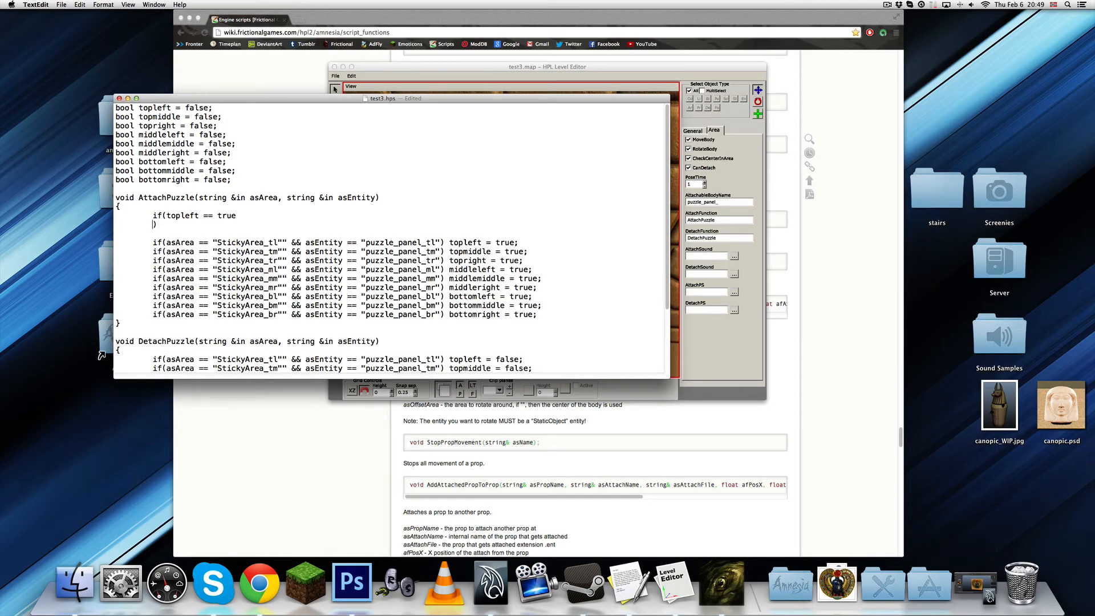
{"action": "type", "text": "&& topmiddle == true"}
{"action": "key", "text": "Return"}
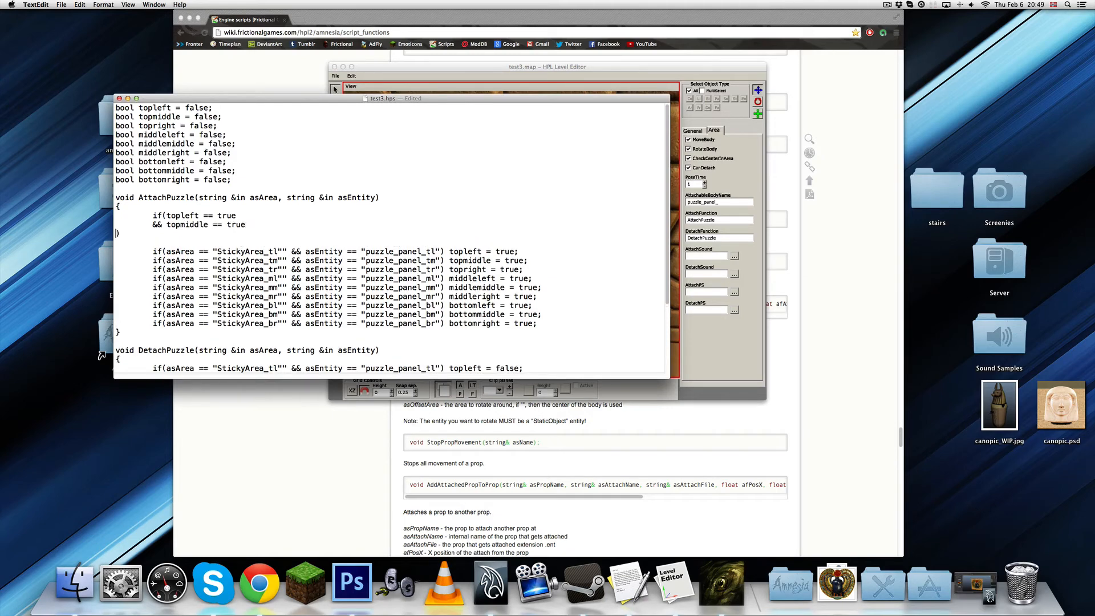
Add && topright == true as the third indented line of the if condition in AttachPuzzle.
{"action": "key", "text": "Tab"}
{"action": "type", "text": "&& Toprig"}
{"action": "key", "text": "BackSpace"}
{"action": "key", "text": "BackSpace"}
{"action": "key", "text": "BackSpace"}
{"action": "key", "text": "BackSpace"}
{"action": "key", "text": "BackSpace"}
{"action": "key", "text": "BackSpace"}
{"action": "type", "text": "topright == true"}
{"action": "key", "text": "Right"}
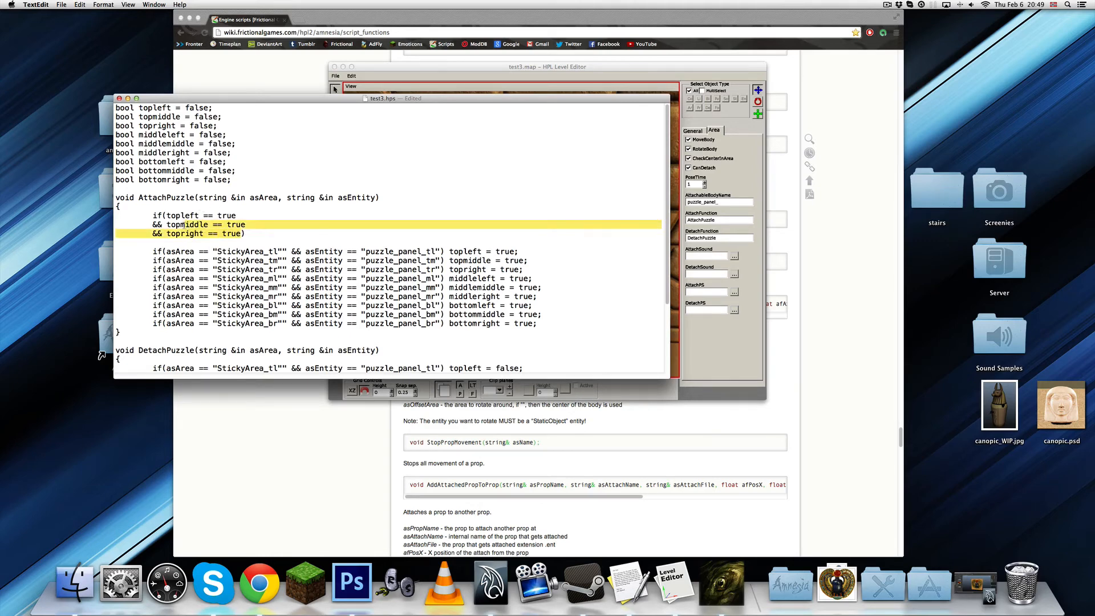
{"action": "key", "text": "Right"}
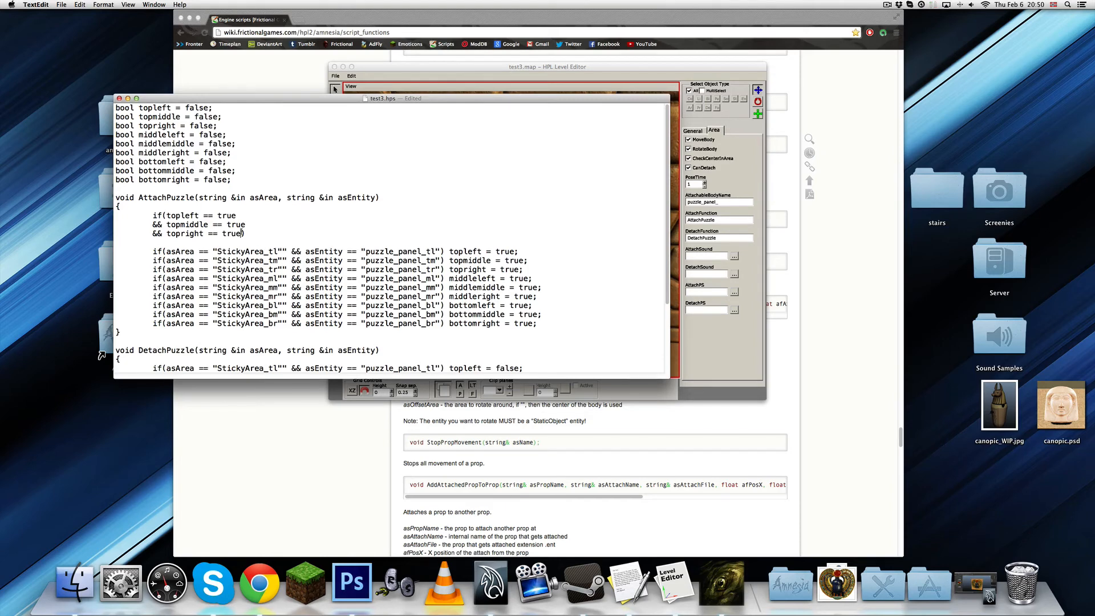
End the condition with && and fill the if parentheses with three copies of the topleft, topmiddle and topright checks.
{"action": "key", "text": "Return"}
{"action": "key", "text": "Tab"}
{"action": "type", "text": "&&"}
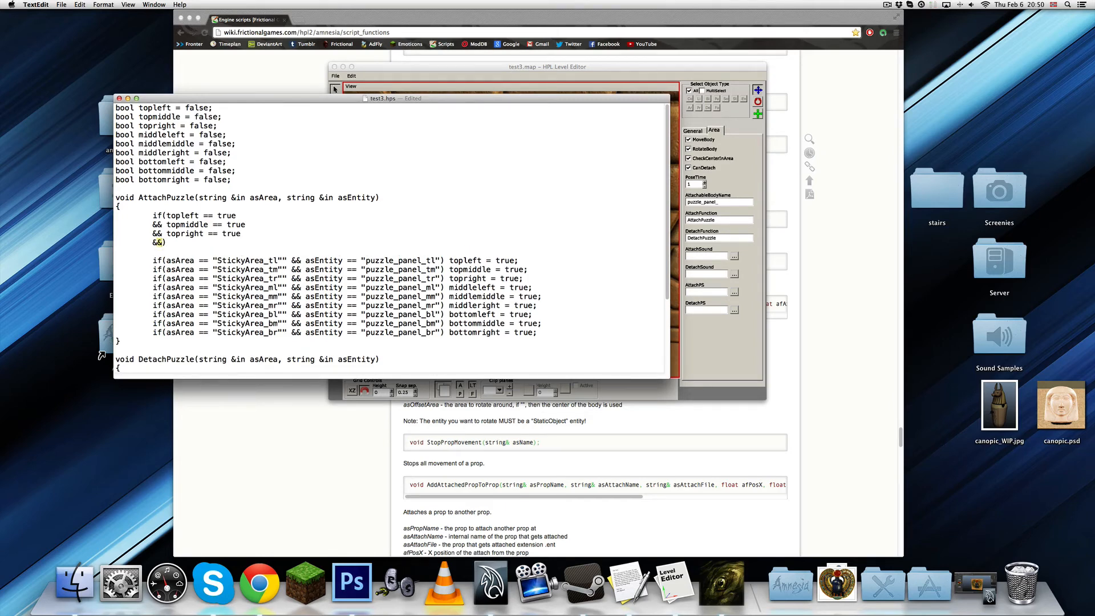
{"action": "key", "text": "Right"}
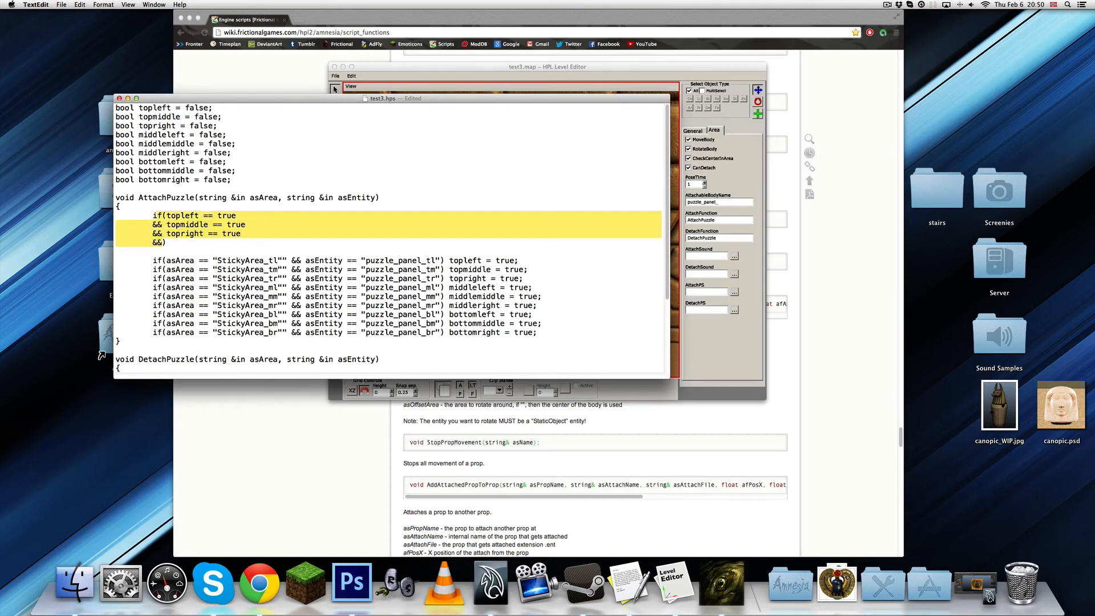
{"action": "key", "text": "Return"}
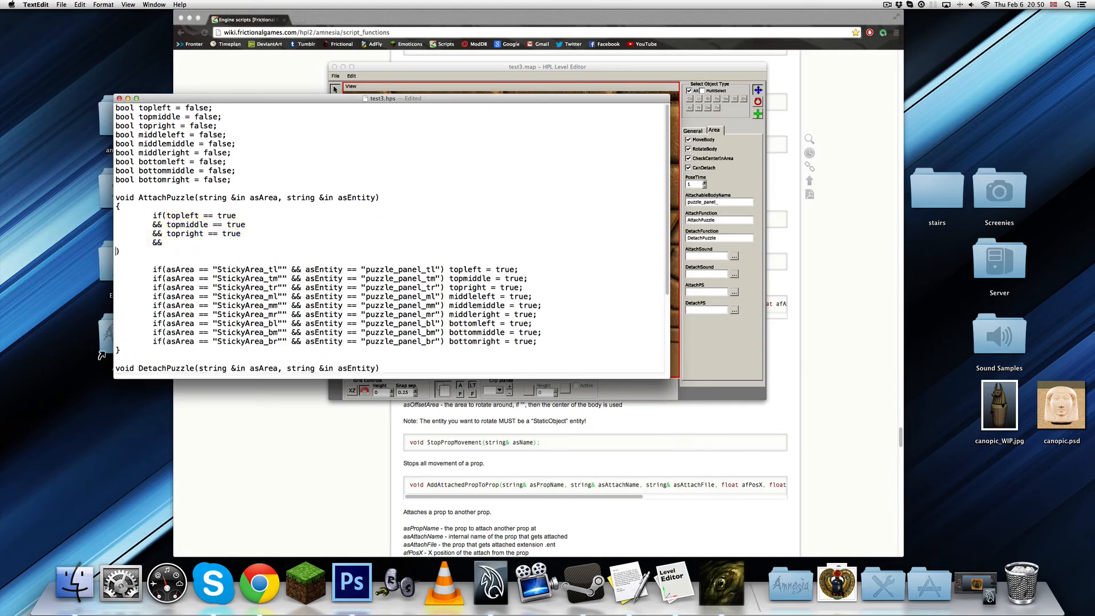
{"action": "key", "text": "super+v"}
{"action": "key", "text": "super+z"}
{"action": "key", "text": "super+z"}
{"action": "key", "text": "super+z"}
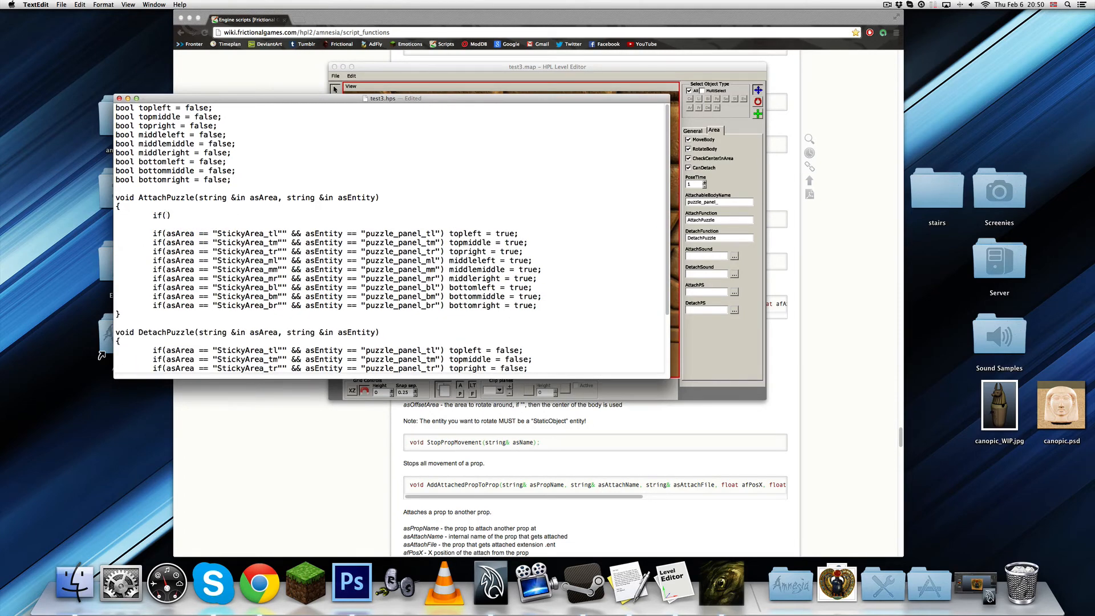
{"action": "key", "text": "super+v"}
{"action": "key", "text": "super+v"}
{"action": "key", "text": "super+v"}
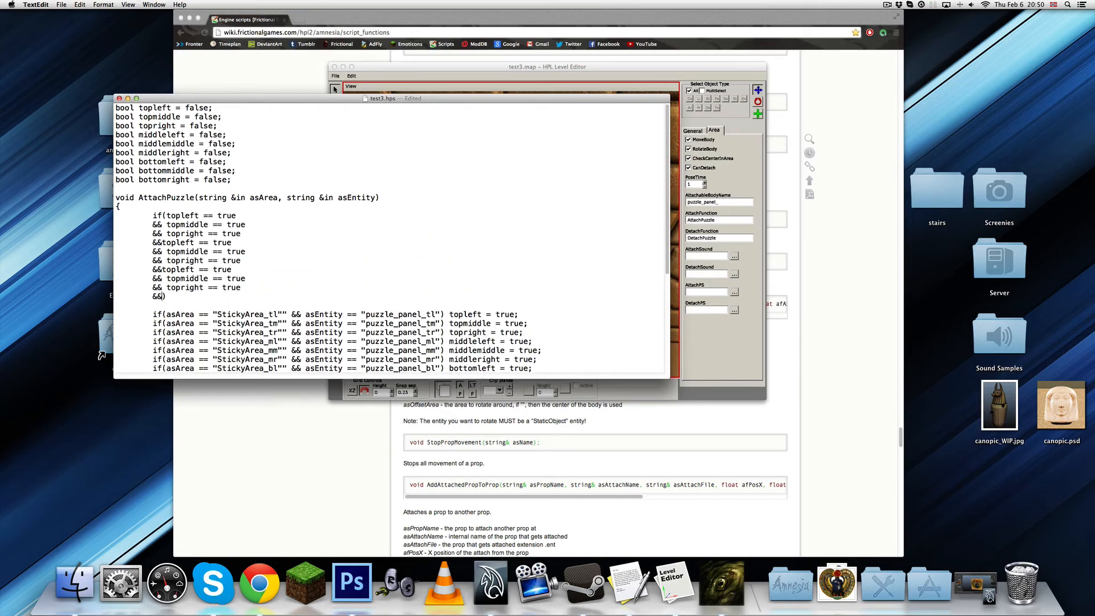
Add the missing spaces after && and rename the second group of checks to middleleft, middlemiddle and middleright.
{"action": "left_click", "coordinate": [164, 243]}
{"action": "left_click", "coordinate": [165, 269]}
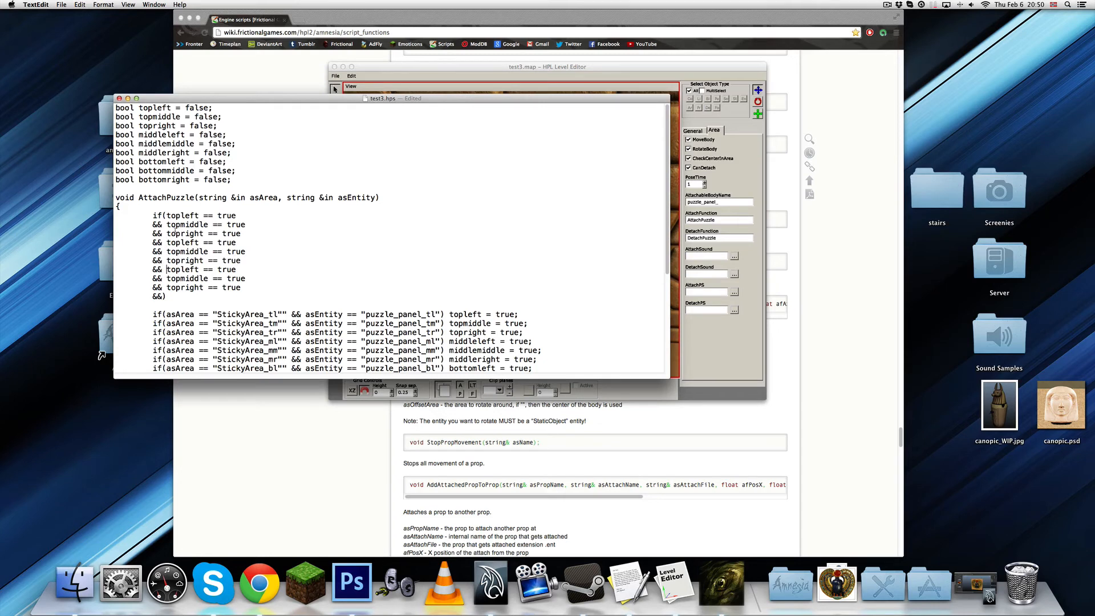
{"action": "double_click", "coordinate": [182, 243]}
{"action": "type", "text": "middleleft"}
{"action": "double_click", "coordinate": [175, 252]}
{"action": "type", "text": "middlemidd"}
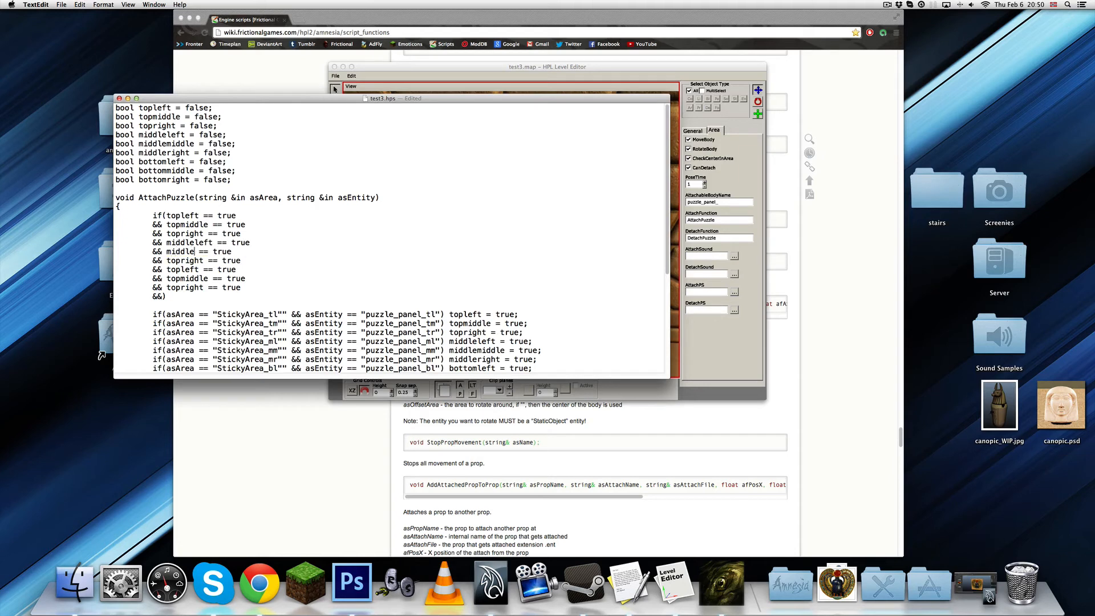
{"action": "type", "text": "le"}
{"action": "double_click", "coordinate": [187, 262]}
{"action": "type", "text": "middlerigh"}
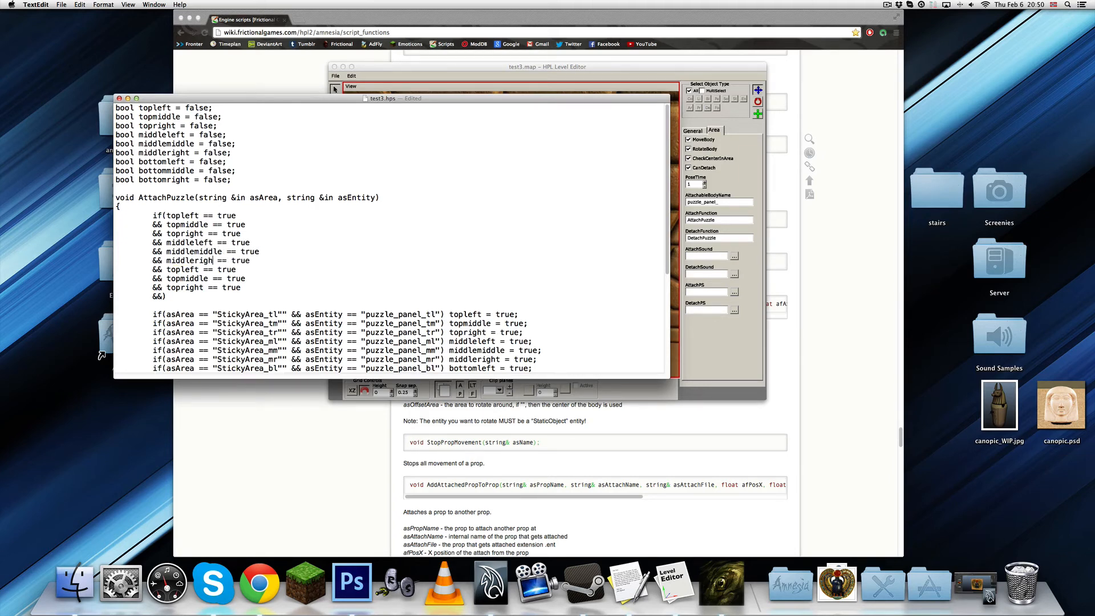
{"action": "type", "text": "t"}
Rename the third group of checks to bottomleft, bottommiddle and bottomright, and save the script.
{"action": "double_click", "coordinate": [190, 270]}
{"action": "type", "text": "bottomleft"}
{"action": "double_click", "coordinate": [194, 279]}
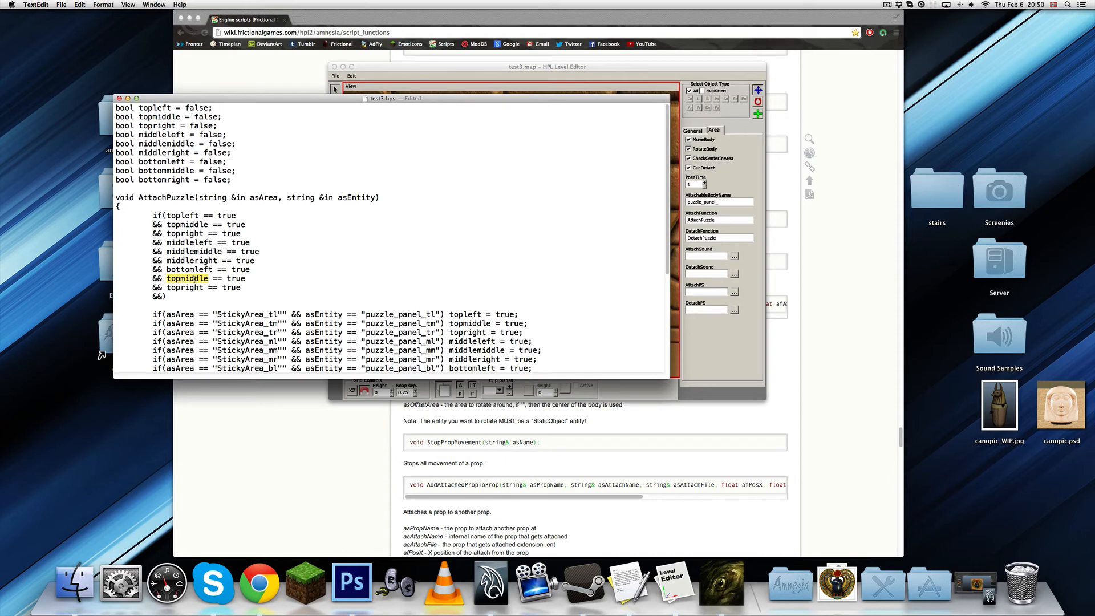
{"action": "type", "text": "bottommiddle"}
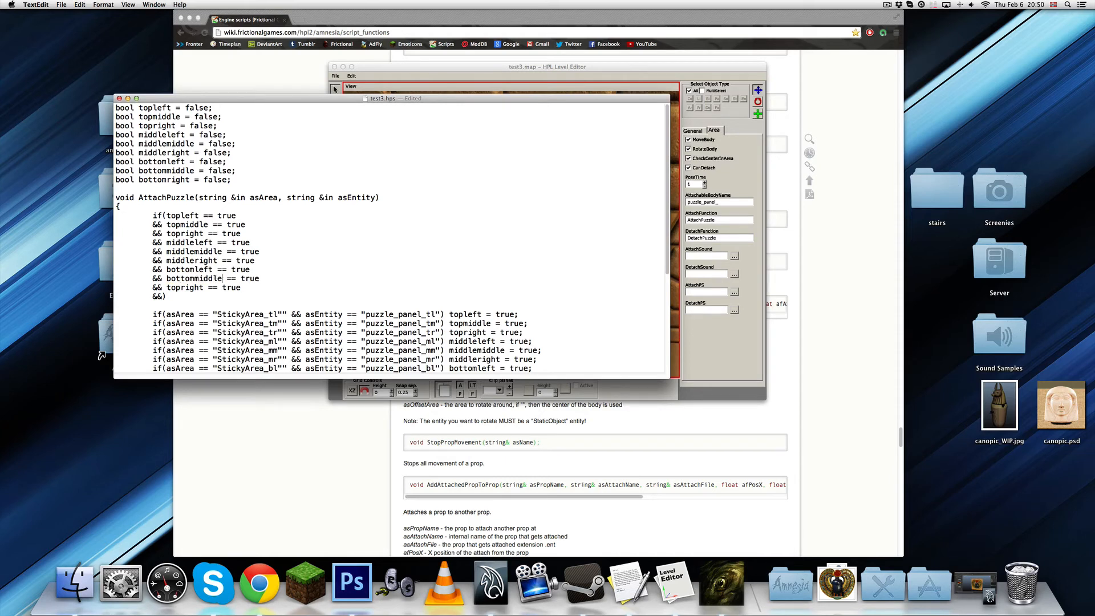
{"action": "double_click", "coordinate": [194, 288]}
{"action": "type", "text": "bottomright"}
{"action": "key", "text": "super+s"}
Move the nine-boolean if condition below the StickyArea lines in AttachPuzzle, keeping one blank line between the two blocks.
{"action": "left_click", "coordinate": [172, 296]}
{"action": "left_click_drag", "start_coordinate": [172, 296], "coordinate": [152, 215]}
{"action": "left_click", "coordinate": [152, 215]}
{"action": "left_click_drag", "start_coordinate": [167, 296], "coordinate": [124, 216]}
{"action": "left_click_drag", "start_coordinate": [167, 296], "coordinate": [135, 217]}
{"action": "scroll", "coordinate": [135, 218], "scroll_direction": "down", "scroll_amount": 5}
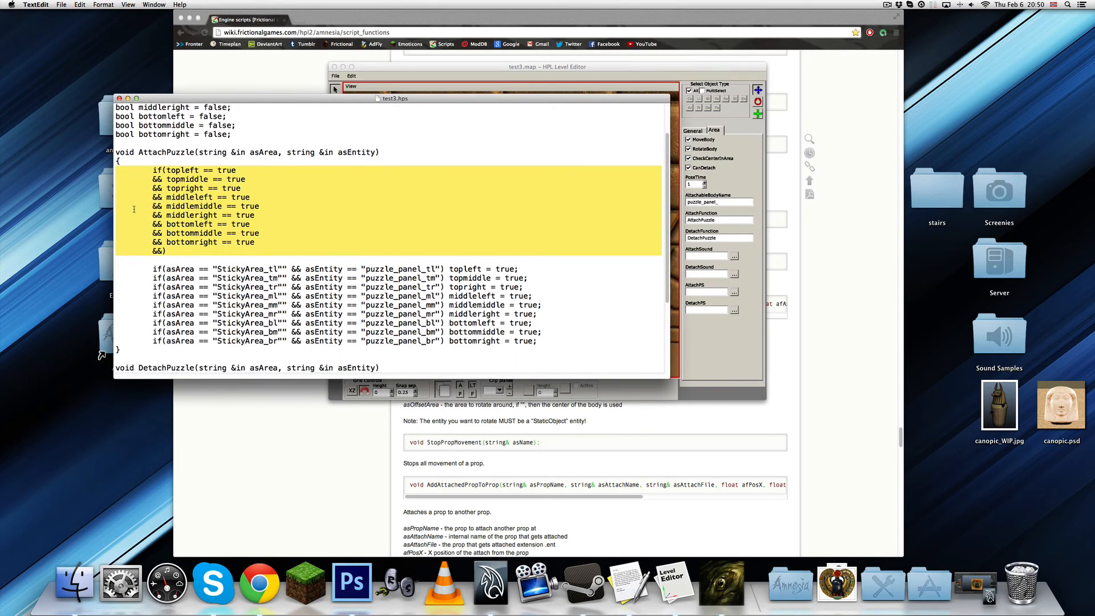
{"action": "left_click_drag", "start_coordinate": [125, 126], "coordinate": [116, 303]}
{"action": "scroll", "coordinate": [171, 222], "scroll_direction": "up", "scroll_amount": 5}
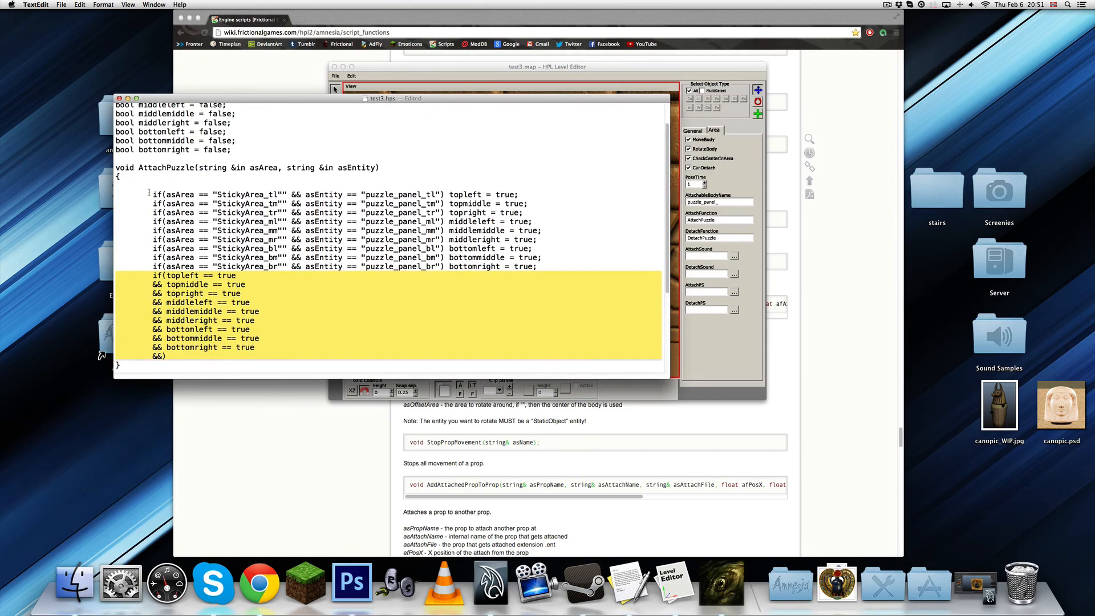
{"action": "left_click", "coordinate": [151, 186]}
{"action": "key", "text": "BackSpace"}
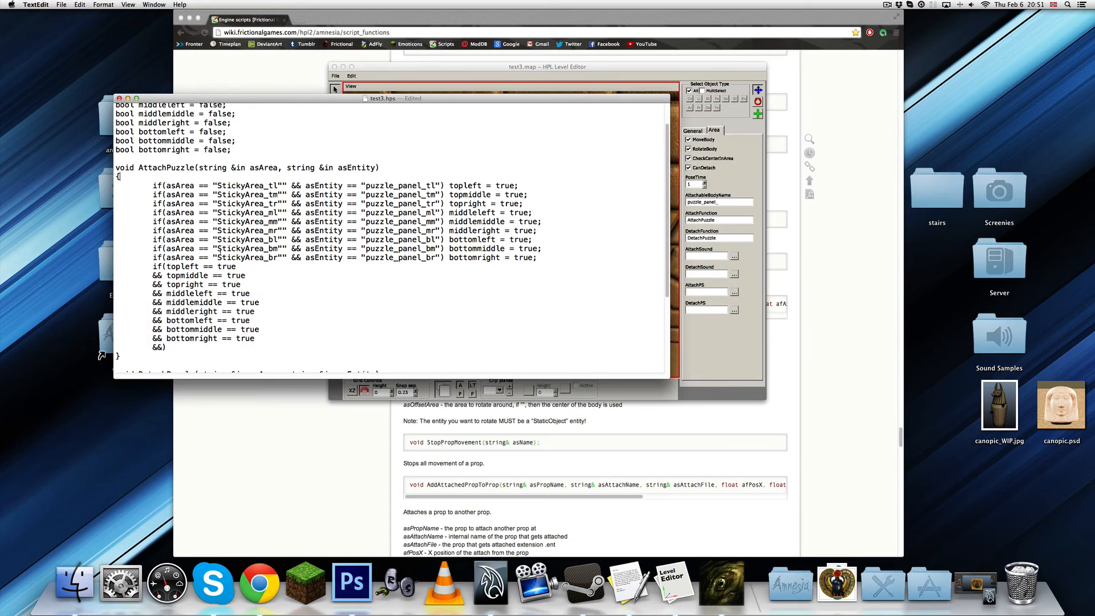
{"action": "key", "text": "Return"}
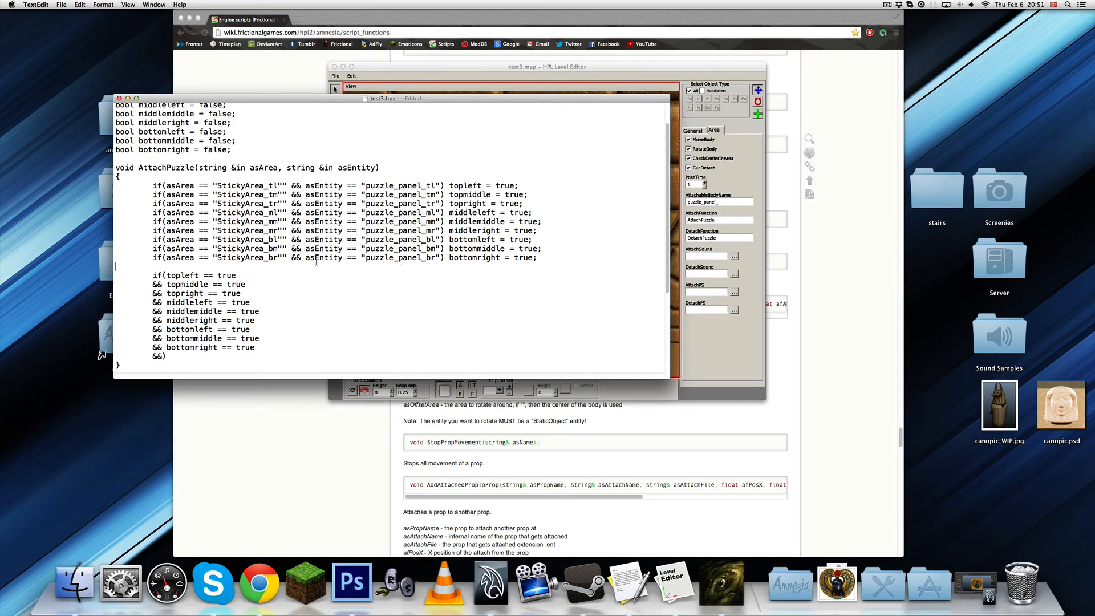
{"action": "left_click_drag", "start_coordinate": [305, 183], "coordinate": [244, 345]}
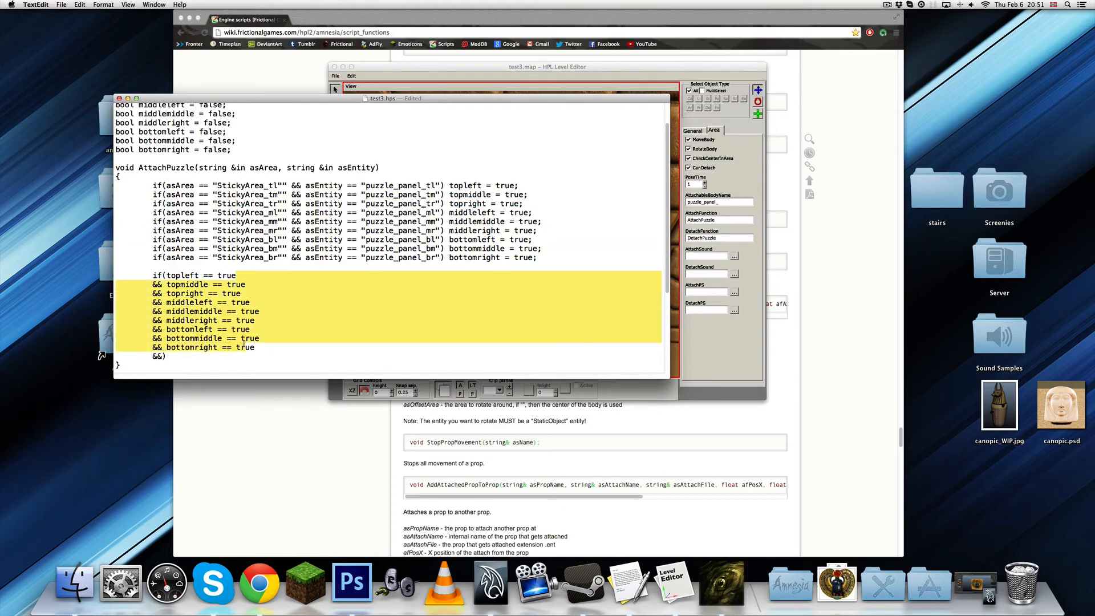
{"action": "left_click", "coordinate": [228, 274]}
{"action": "left_click_drag", "start_coordinate": [116, 176], "coordinate": [255, 347]}
{"action": "left_click", "coordinate": [253, 278]}
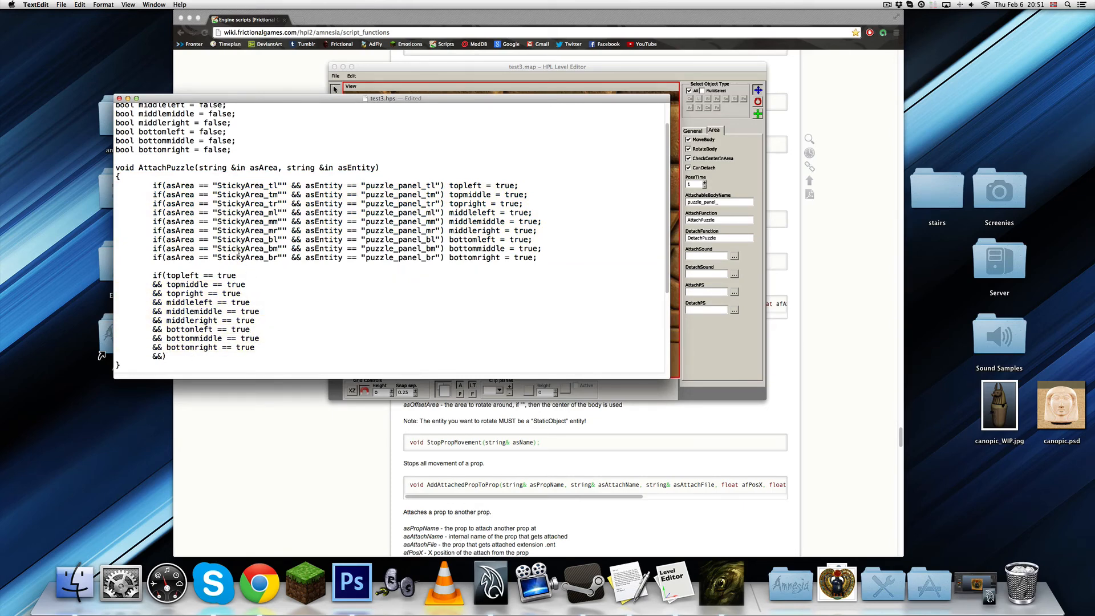
Give the nine-boolean if condition an empty body, with its opening and closing braces on their own indented lines.
{"action": "scroll", "coordinate": [266, 248], "scroll_direction": "down", "scroll_amount": 5}
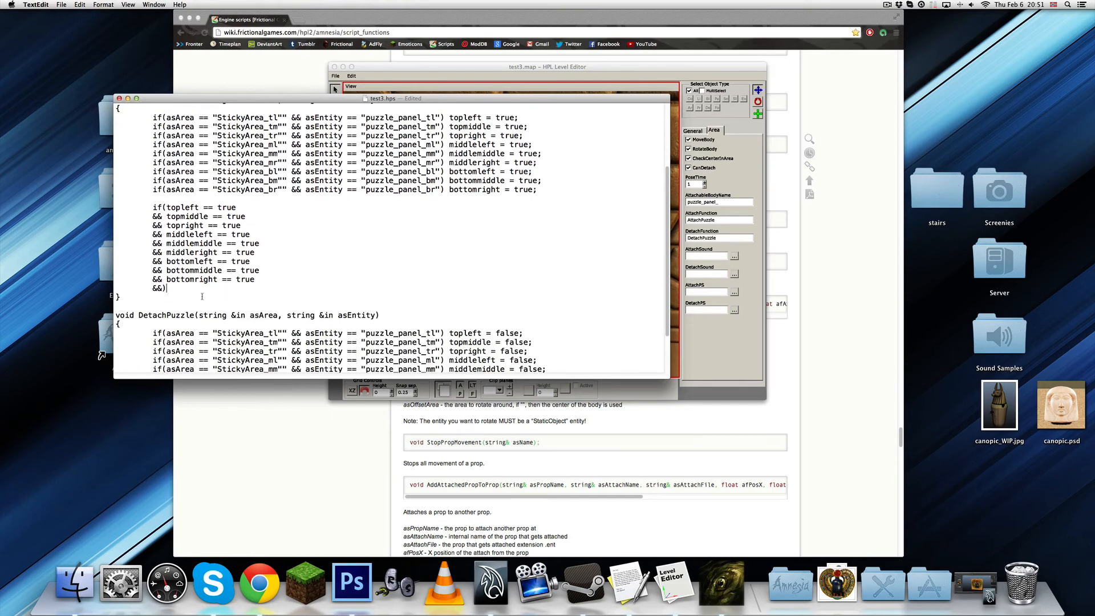
{"action": "type", "text": "{"}
{"action": "key", "text": "Return"}
{"action": "key", "text": "Return"}
{"action": "type", "text": "}"}
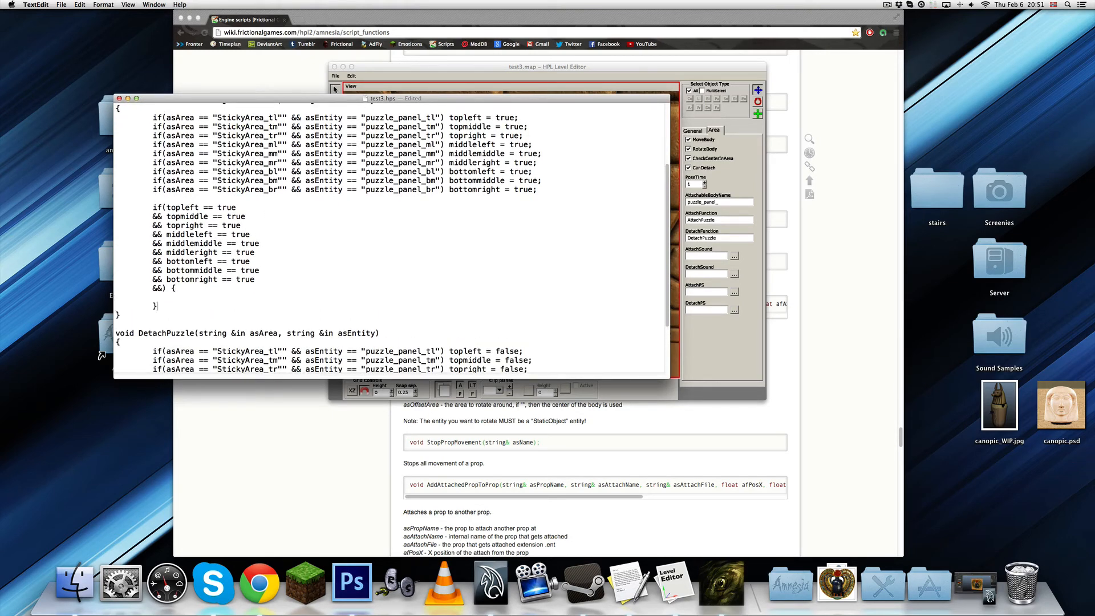
{"action": "left_click", "coordinate": [170, 288]}
{"action": "key", "text": "BackSpace"}
{"action": "key", "text": "Return"}
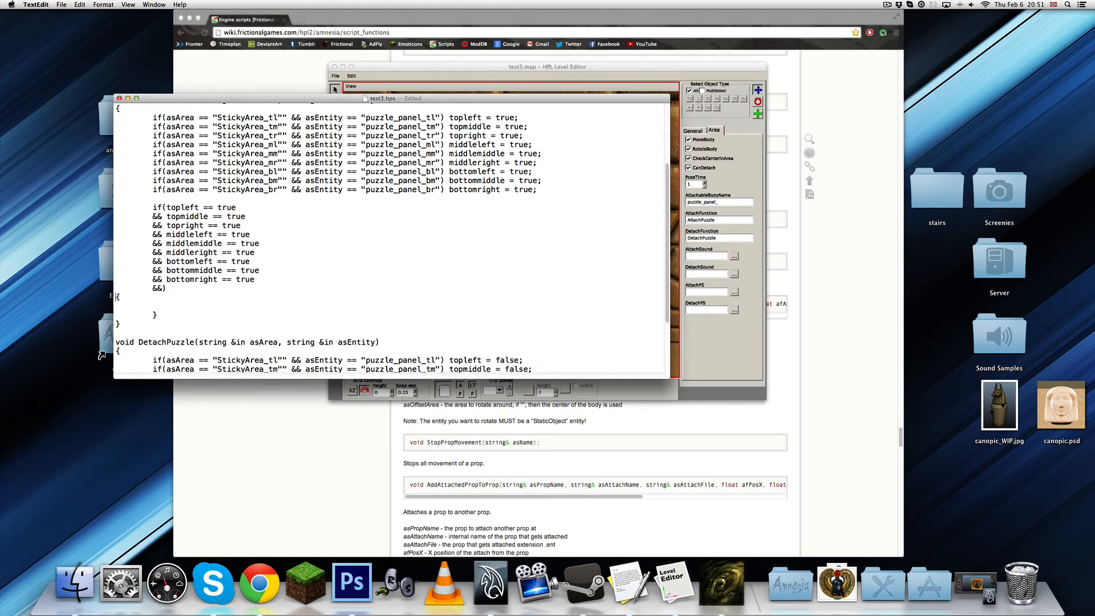
{"action": "key", "text": "Tab"}
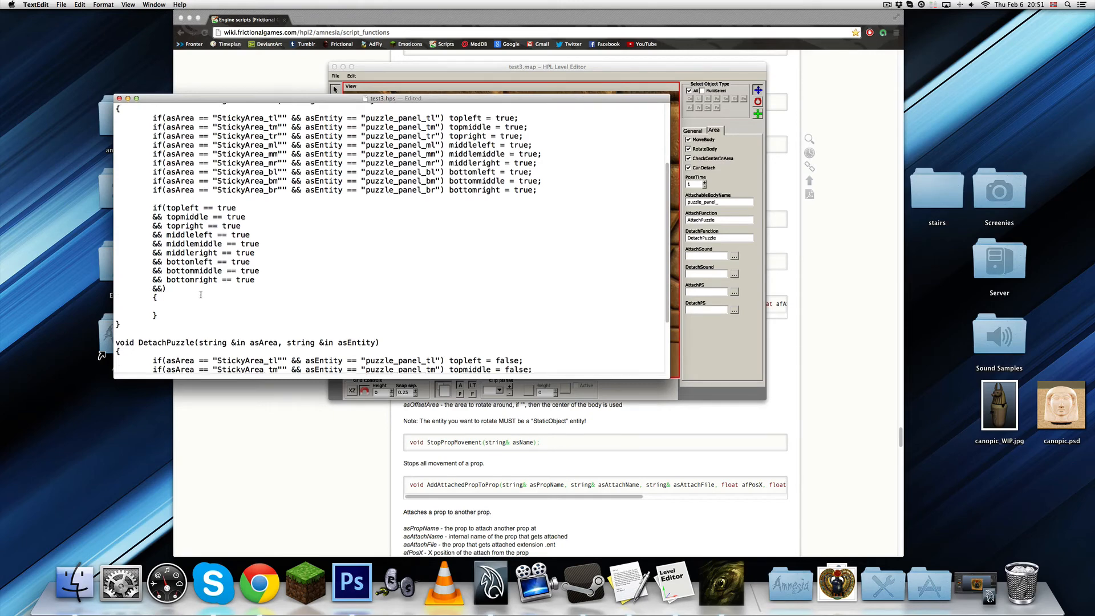
Put SetPlayerRunMul(5); inside the body of the nine-boolean if condition and save the script.
{"action": "scroll", "coordinate": [203, 297], "scroll_direction": "up", "scroll_amount": 2}
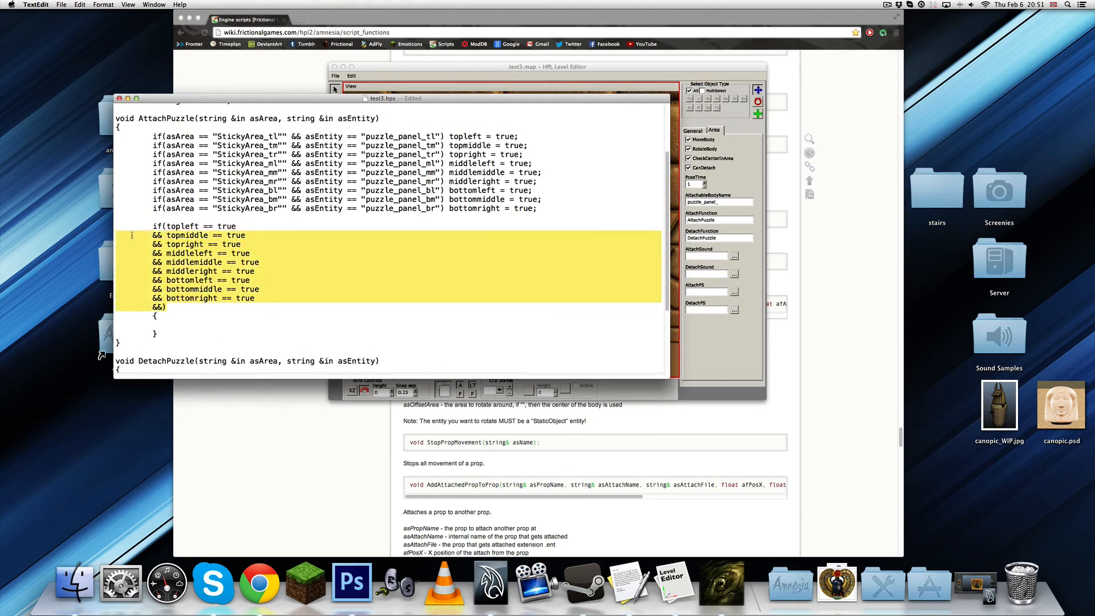
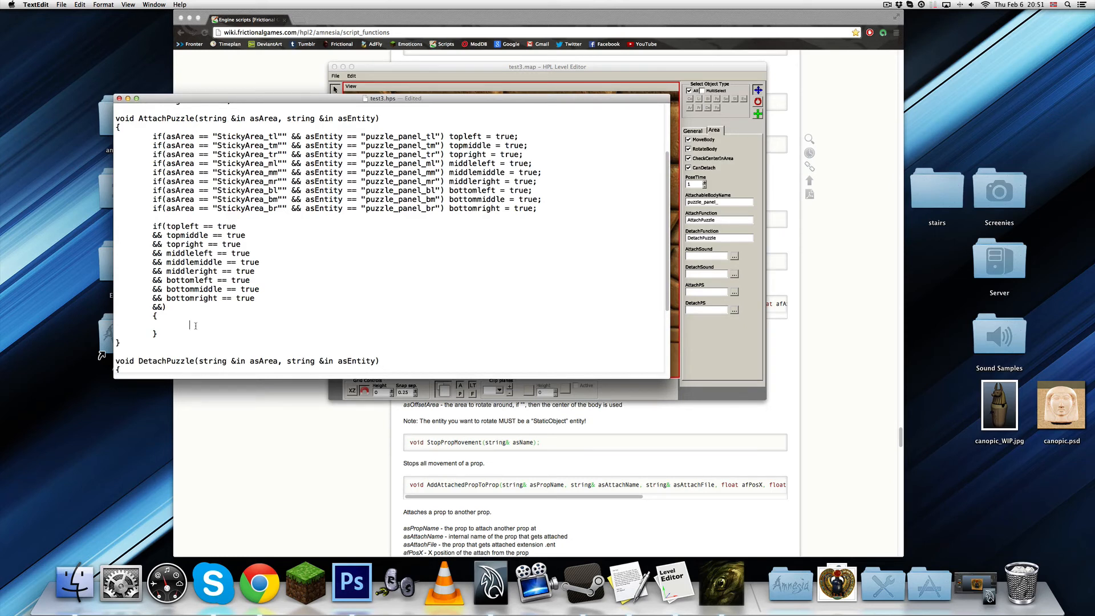
{"action": "type", "text": "SetPlayerRunMul(5);5"}
{"action": "key", "text": "cmd+s"}
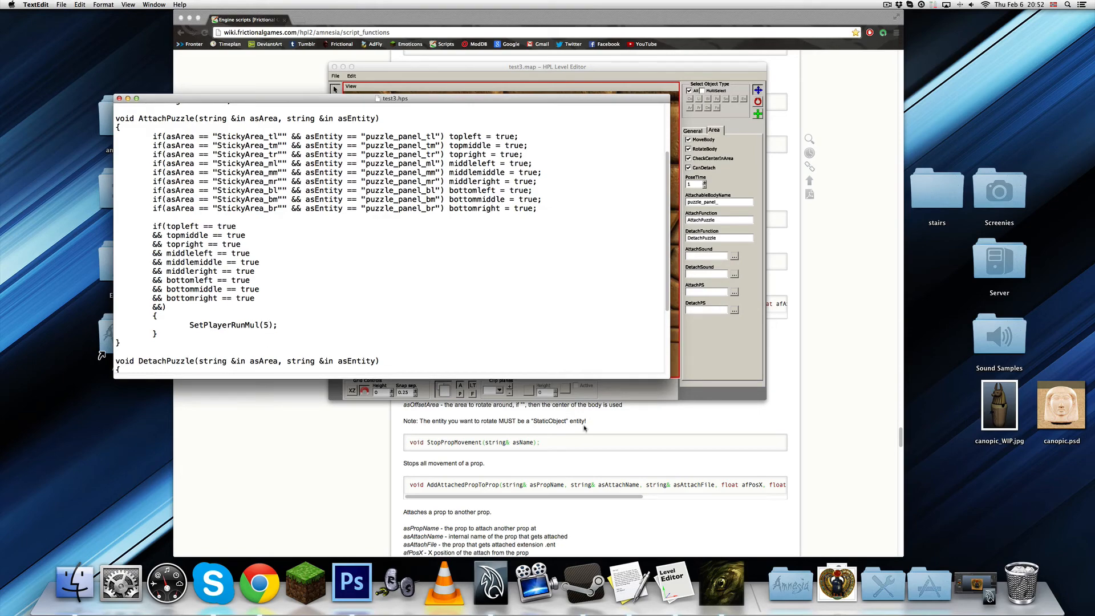
Switch to Amnesia, resume the game and reload the current map with the edited script.
{"action": "left_click", "coordinate": [721, 583]}
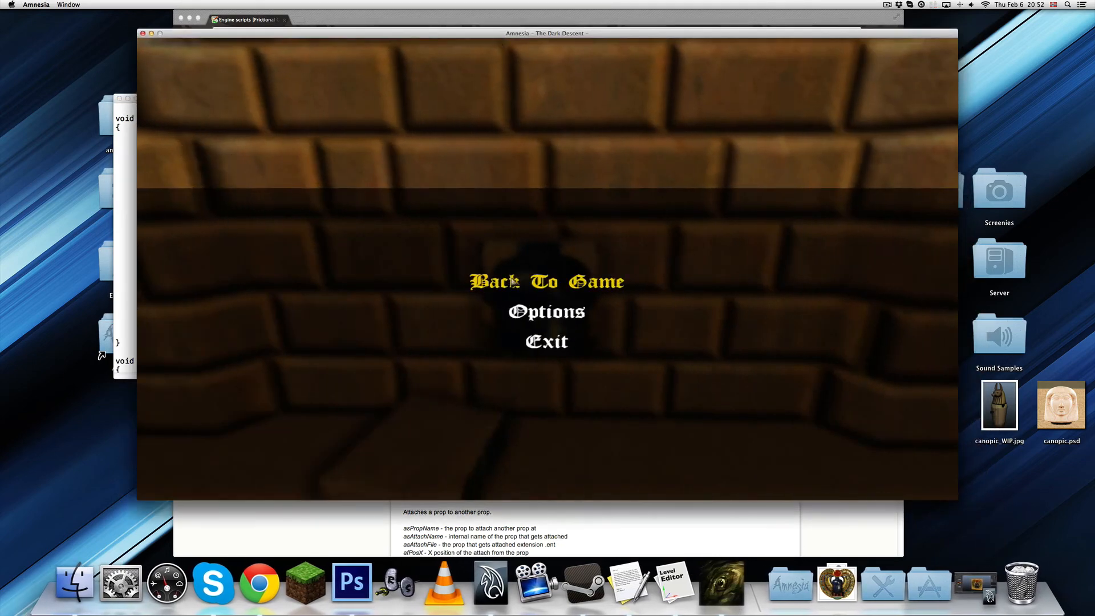
{"action": "left_click", "coordinate": [511, 283]}
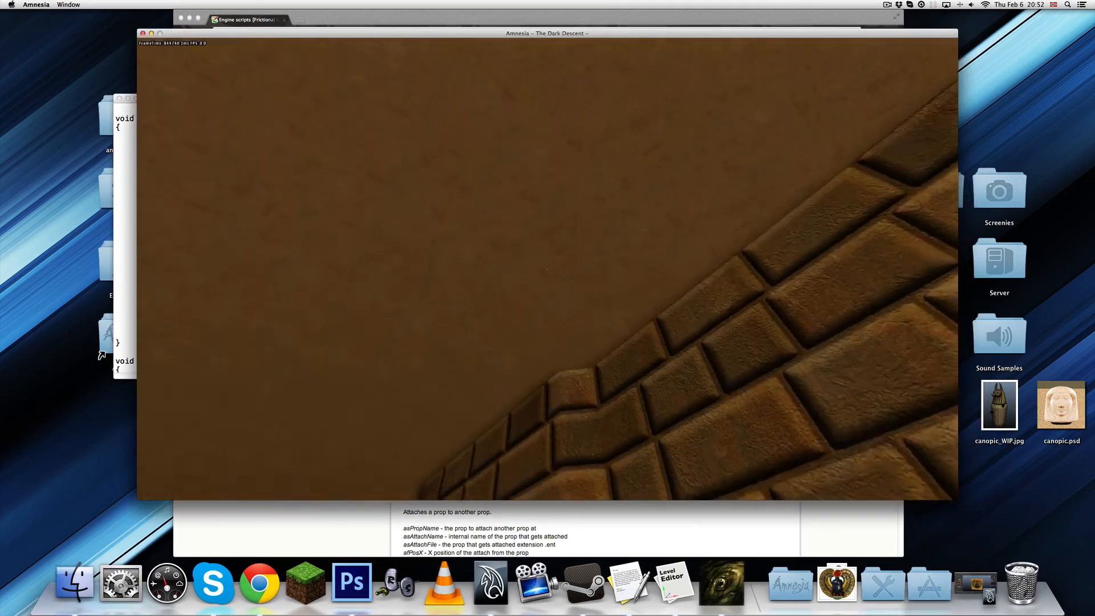
{"action": "key", "text": "F1"}
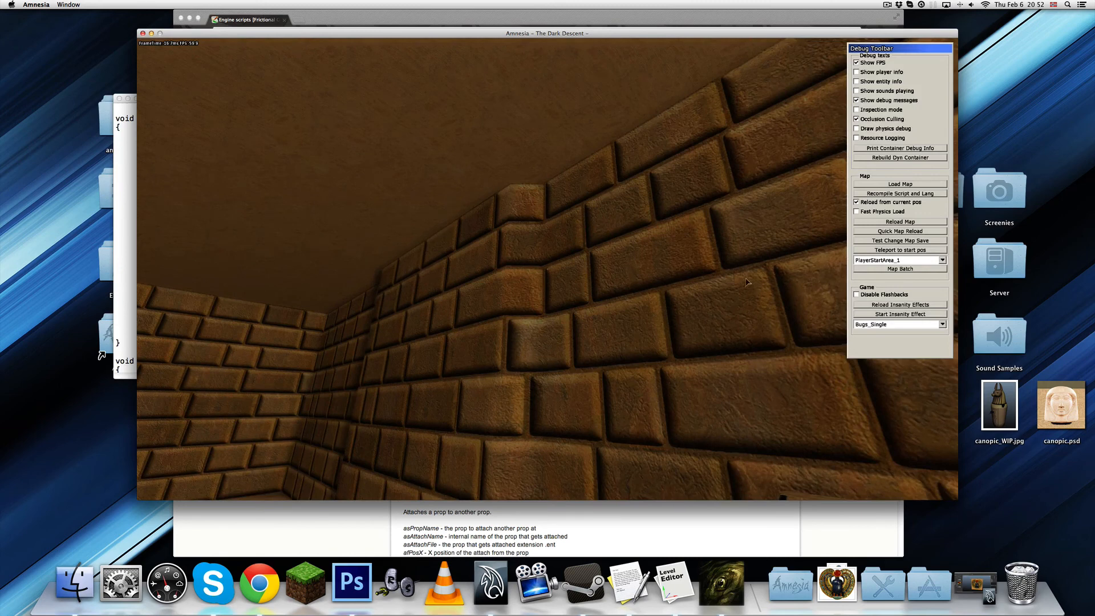
{"action": "left_click", "coordinate": [900, 222]}
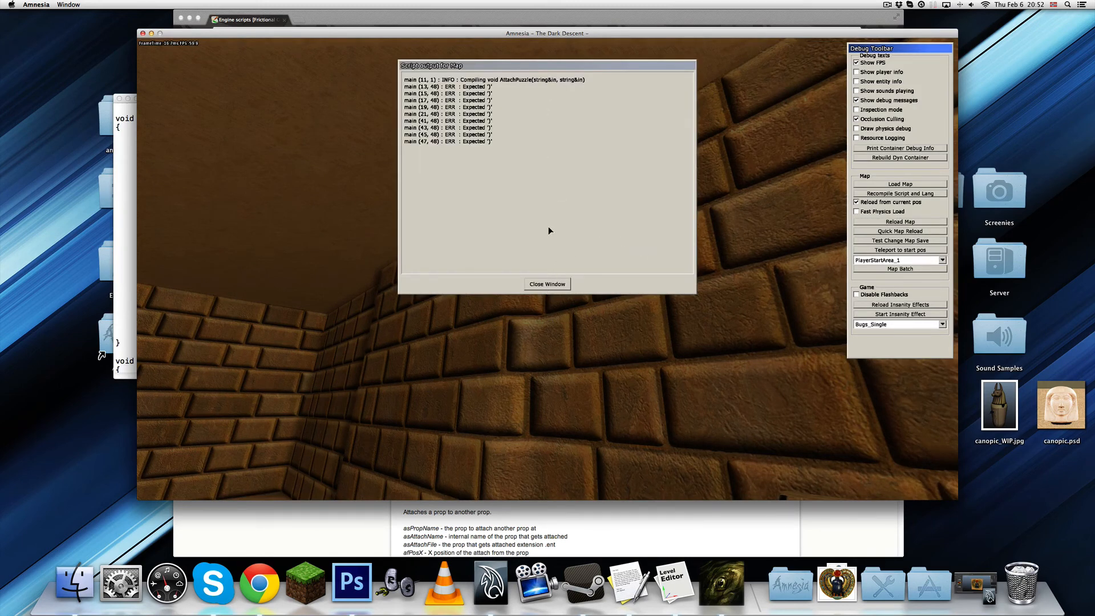
Bring test3.hps to the front and place it below the script output so the reported errors can be compared with AttachPuzzle.
{"action": "left_click", "coordinate": [118, 146]}
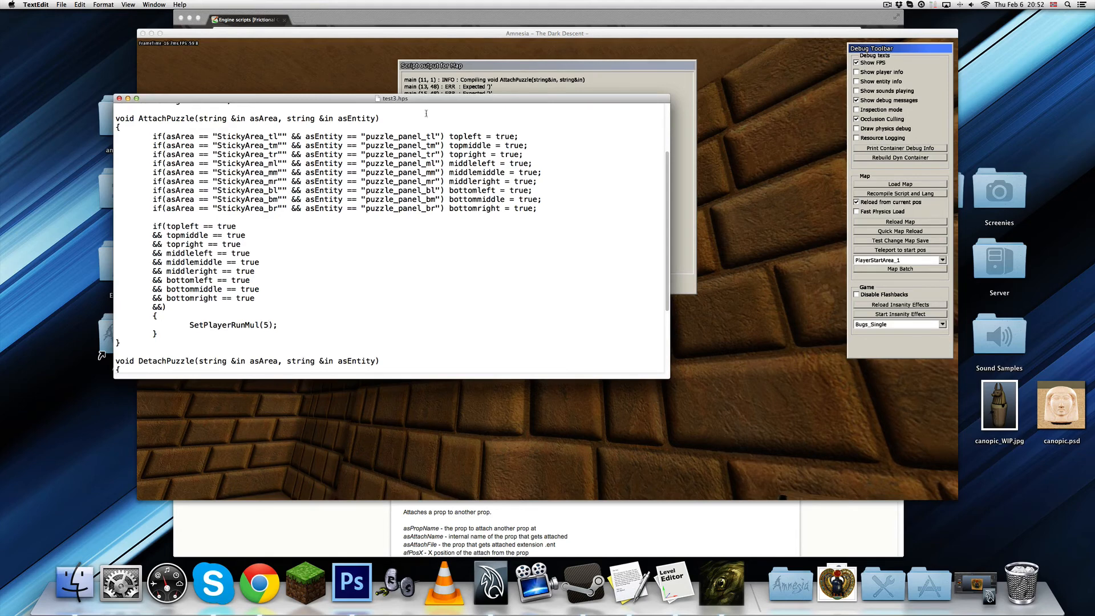
{"action": "left_click_drag", "start_coordinate": [426, 100], "coordinate": [453, 187]}
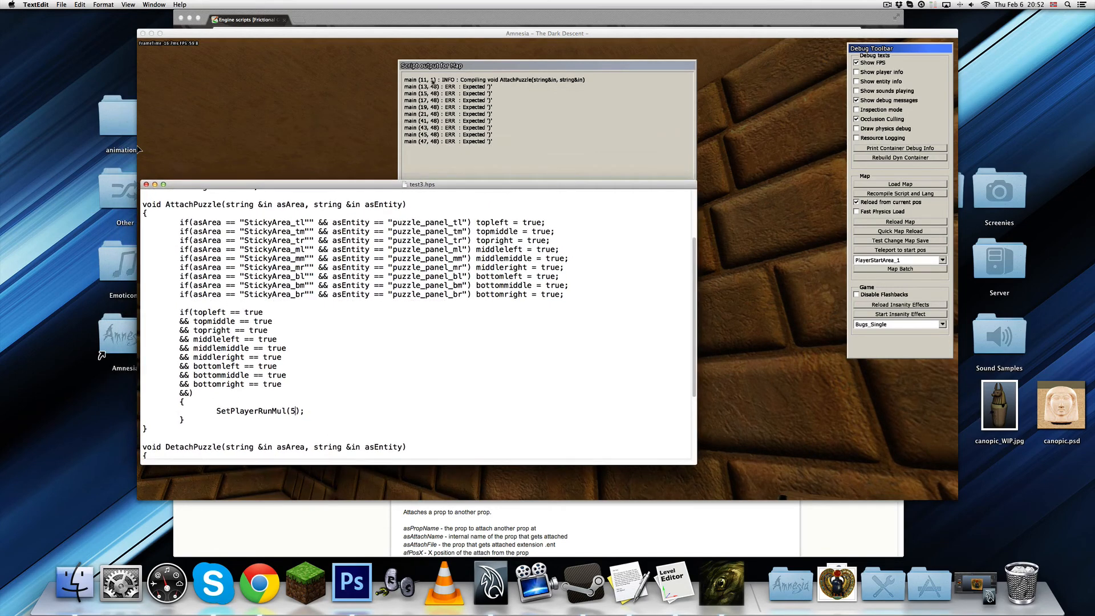
{"action": "scroll", "coordinate": [204, 235], "scroll_direction": "up", "scroll_amount": 4}
{"action": "left_click_drag", "start_coordinate": [156, 194], "coordinate": [161, 284]}
{"action": "left_click", "coordinate": [197, 301]}
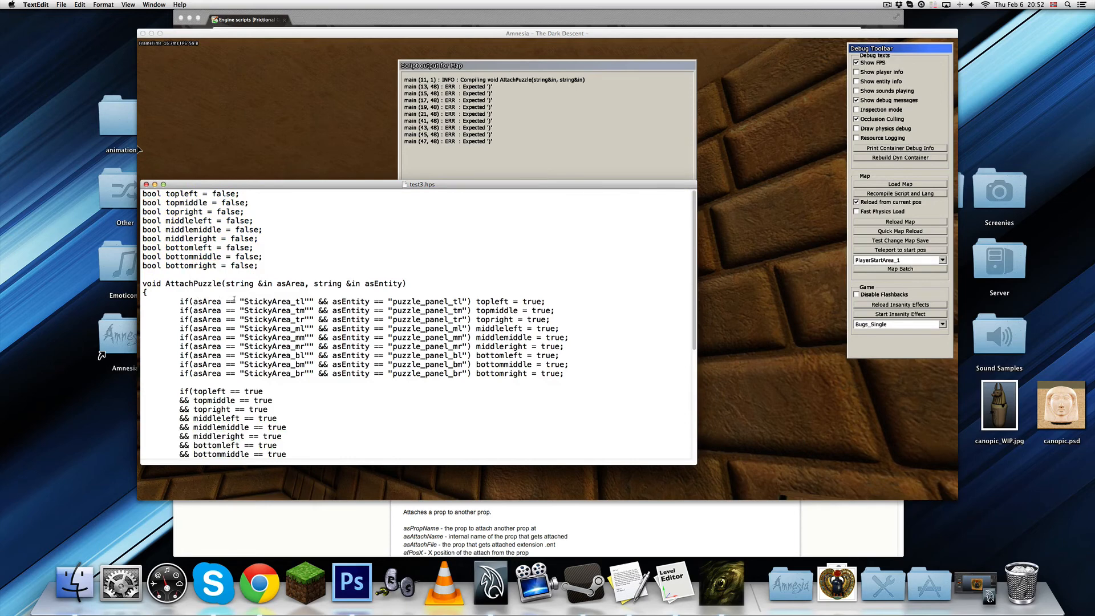
{"action": "left_click", "coordinate": [310, 301]}
{"action": "key", "text": "Right"}
{"action": "type", "text": ") && "}
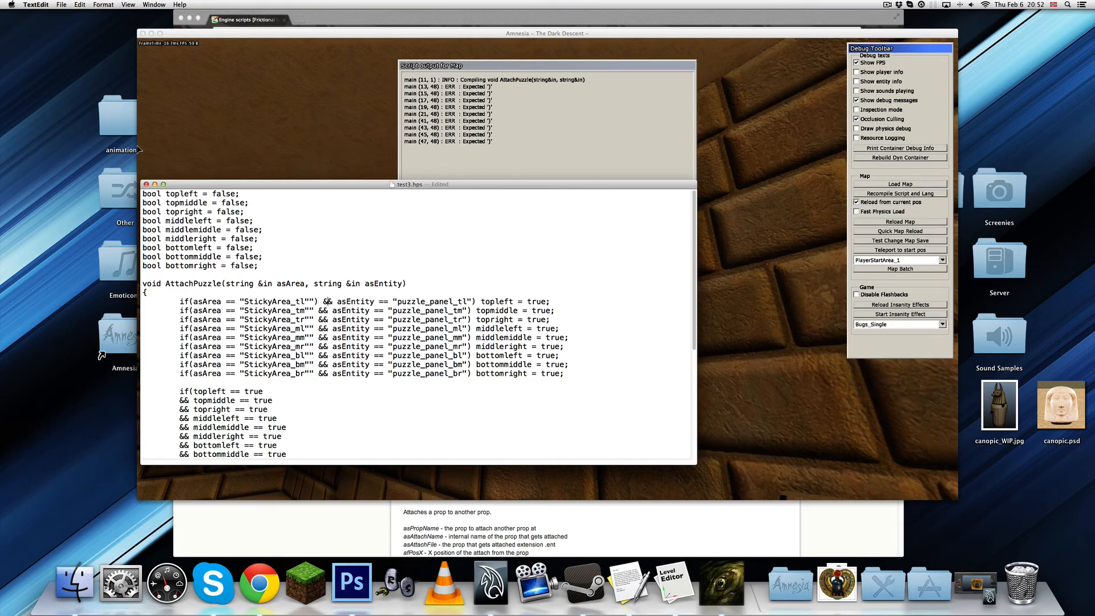
{"action": "type", "text": "("}
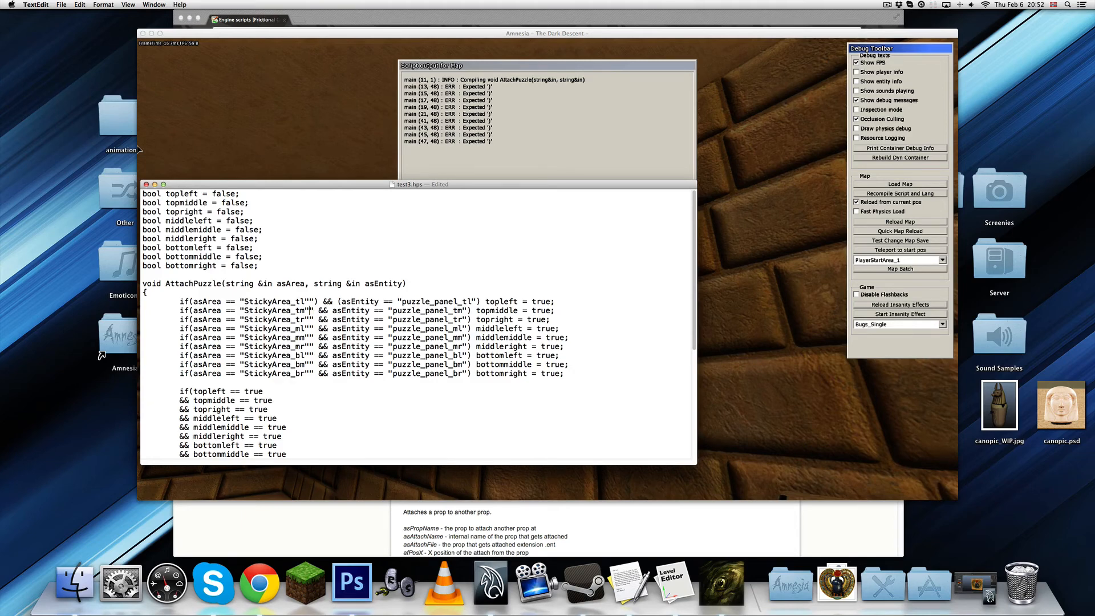
{"action": "key", "text": "Up"}
{"action": "key", "text": "BackSpace"}
{"action": "key", "text": "Delete"}
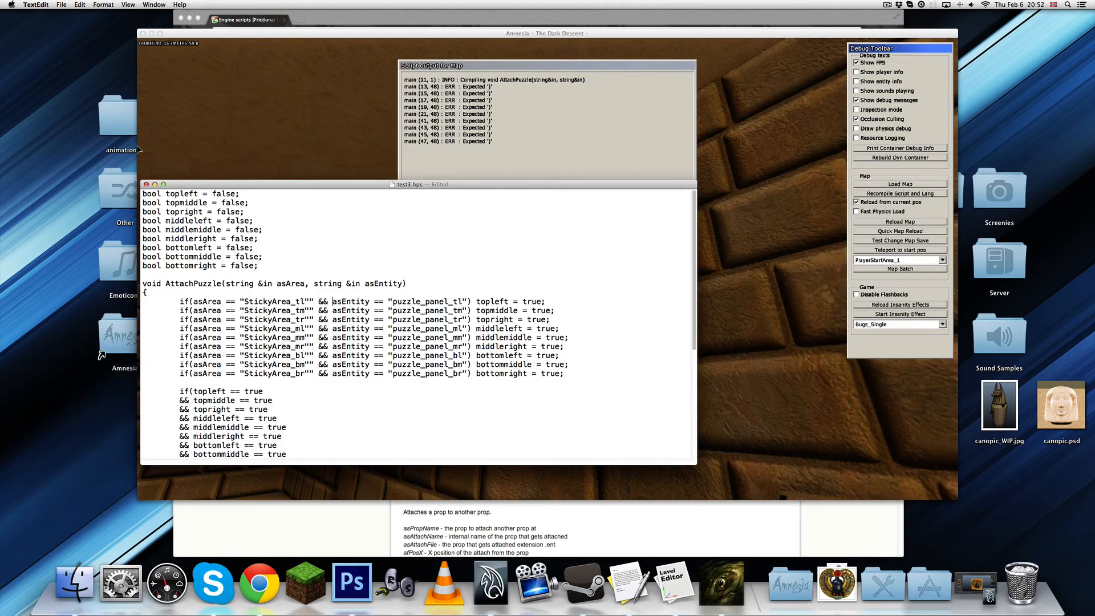
Remove the extra quotation mark after the StickyArea name in all nine if lines of AttachPuzzle.
{"action": "key", "text": "Delete"}
{"action": "key", "text": "Down"}
{"action": "key", "text": "BackSpace"}
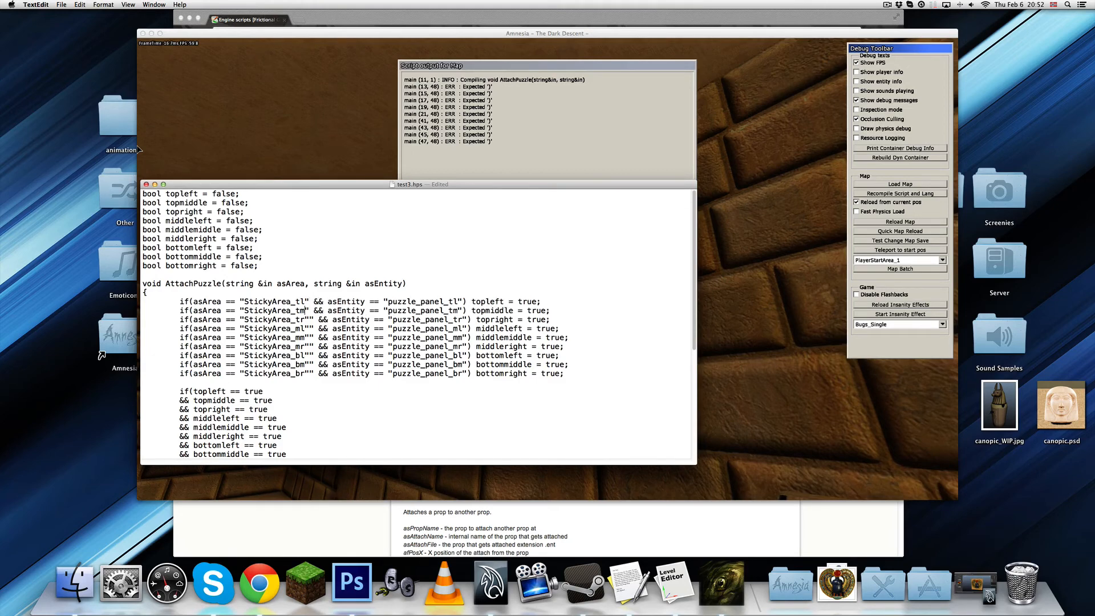
{"action": "key", "text": "Down"}
{"action": "key", "text": "BackSpace"}
{"action": "type", "text": "r"}
{"action": "key", "text": "Delete"}
{"action": "key", "text": "Down"}
{"action": "key", "text": "Delete"}
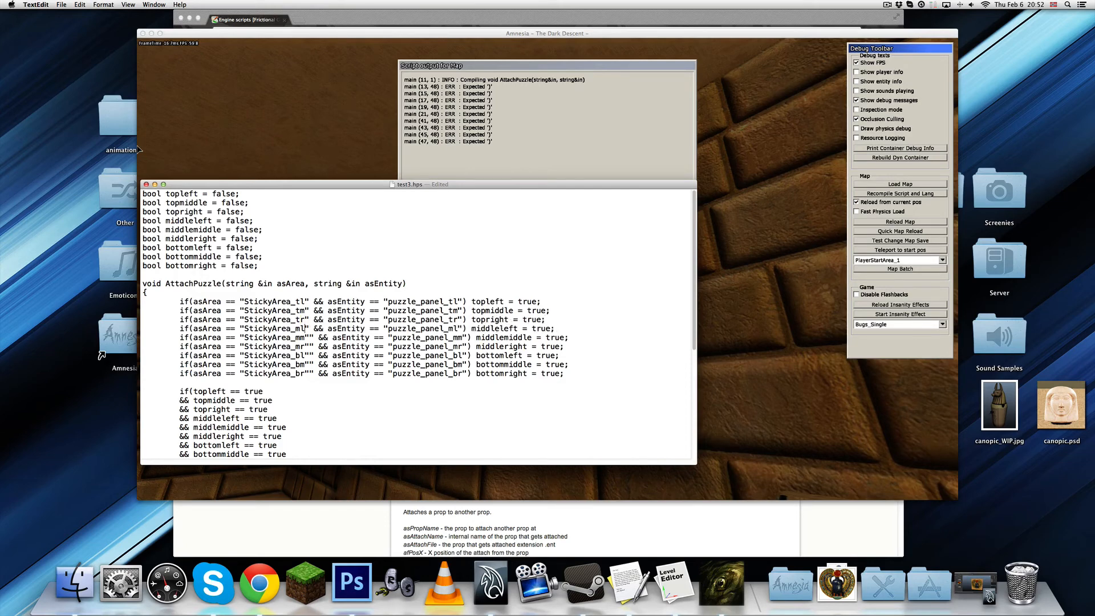
{"action": "key", "text": "Down"}
{"action": "key", "text": "Delete"}
{"action": "key", "text": "Down"}
{"action": "key", "text": "Delete"}
{"action": "key", "text": "Down"}
{"action": "key", "text": "Delete"}
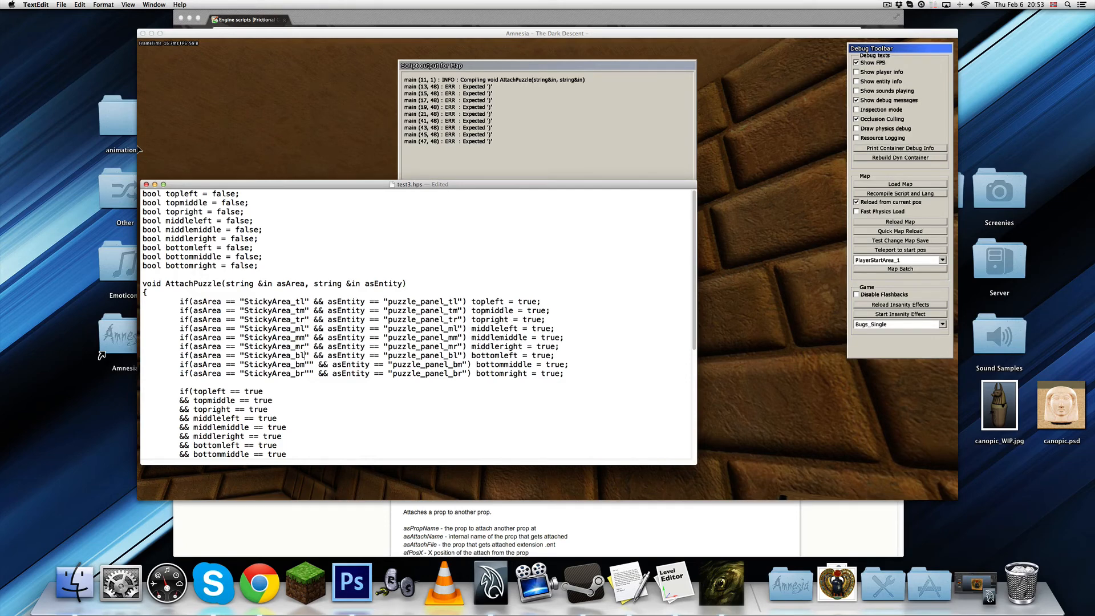
{"action": "key", "text": "Down"}
{"action": "key", "text": "Delete"}
{"action": "key", "text": "Down"}
{"action": "key", "text": "Delete"}
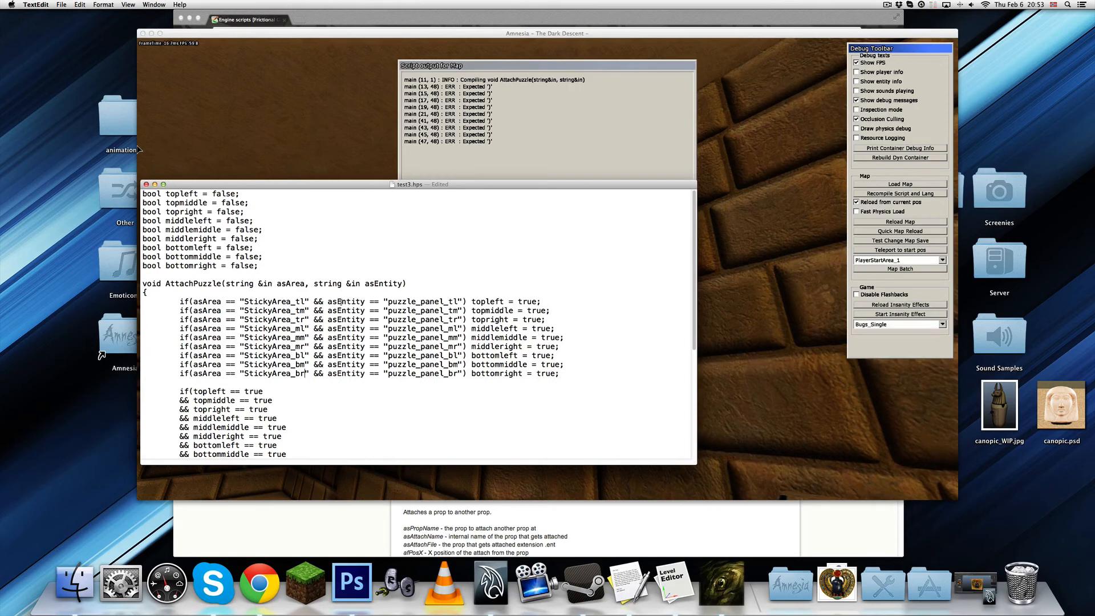
Remove the extra quotation mark after the StickyArea name in all nine DetachPuzzle if lines, and save the script.
{"action": "scroll", "coordinate": [341, 317], "scroll_direction": "down", "scroll_amount": 5}
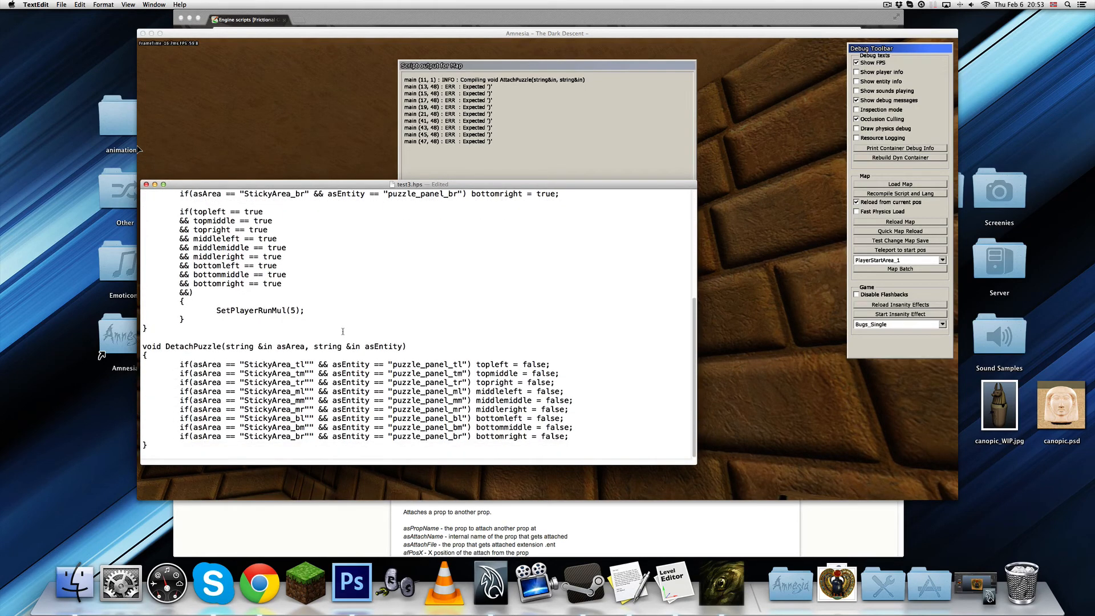
{"action": "left_click", "coordinate": [306, 364]}
{"action": "key", "text": "Delete"}
{"action": "key", "text": "Down"}
{"action": "key", "text": "Delete"}
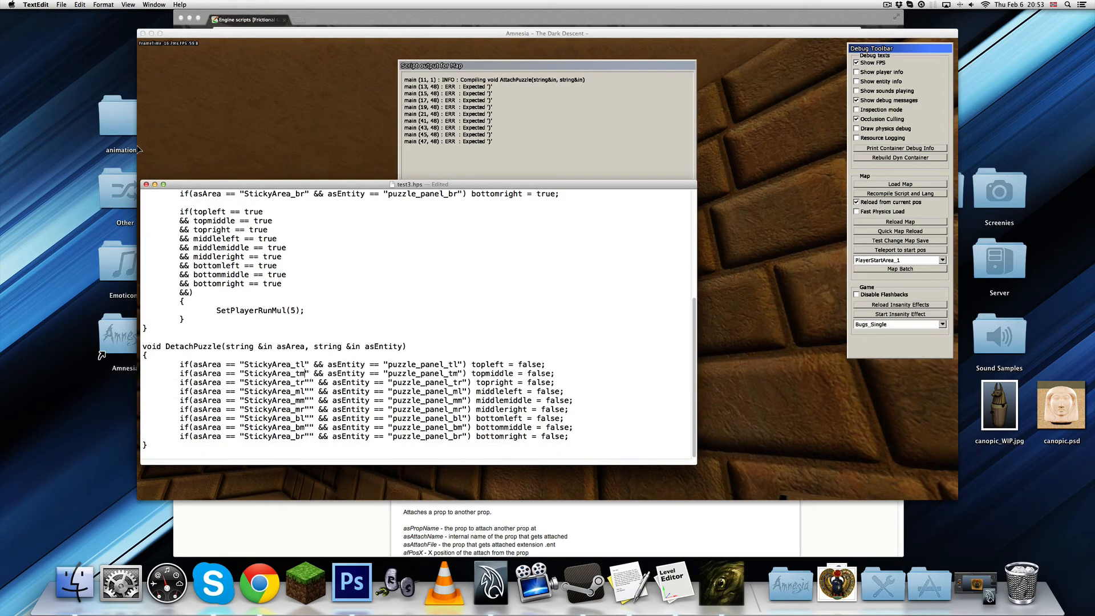
{"action": "key", "text": "Down"}
{"action": "key", "text": "Delete"}
{"action": "key", "text": "Down"}
{"action": "key", "text": "Delete"}
{"action": "key", "text": "Down"}
{"action": "key", "text": "Delete"}
{"action": "key", "text": "Down"}
{"action": "key", "text": "Delete"}
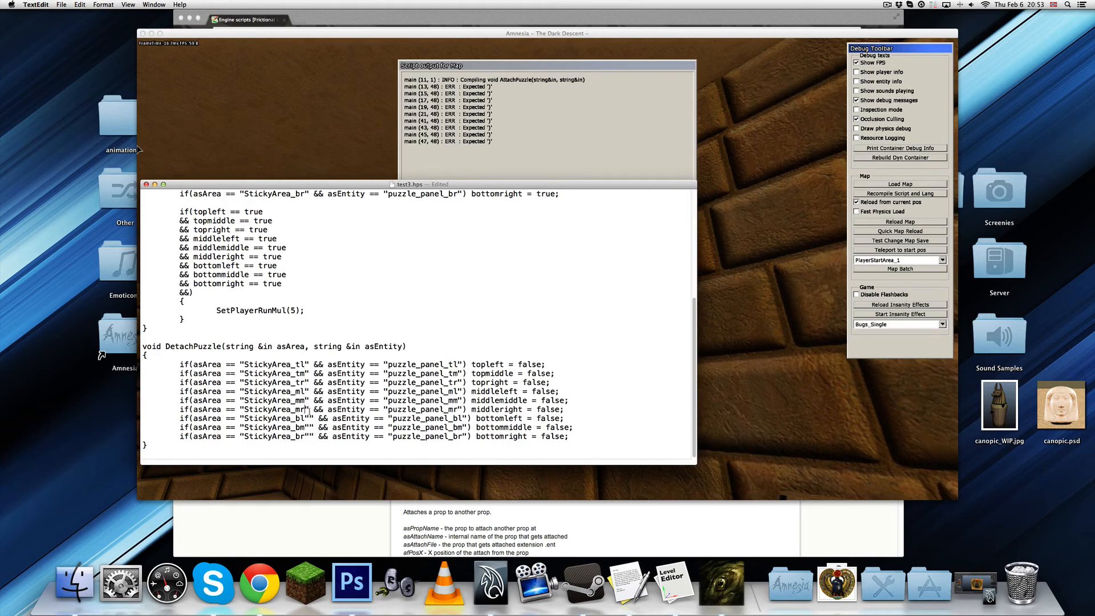
{"action": "key", "text": "Down"}
{"action": "key", "text": "Delete"}
{"action": "key", "text": "Down"}
{"action": "key", "text": "Delete"}
{"action": "key", "text": "Down"}
{"action": "key", "text": "Delete"}
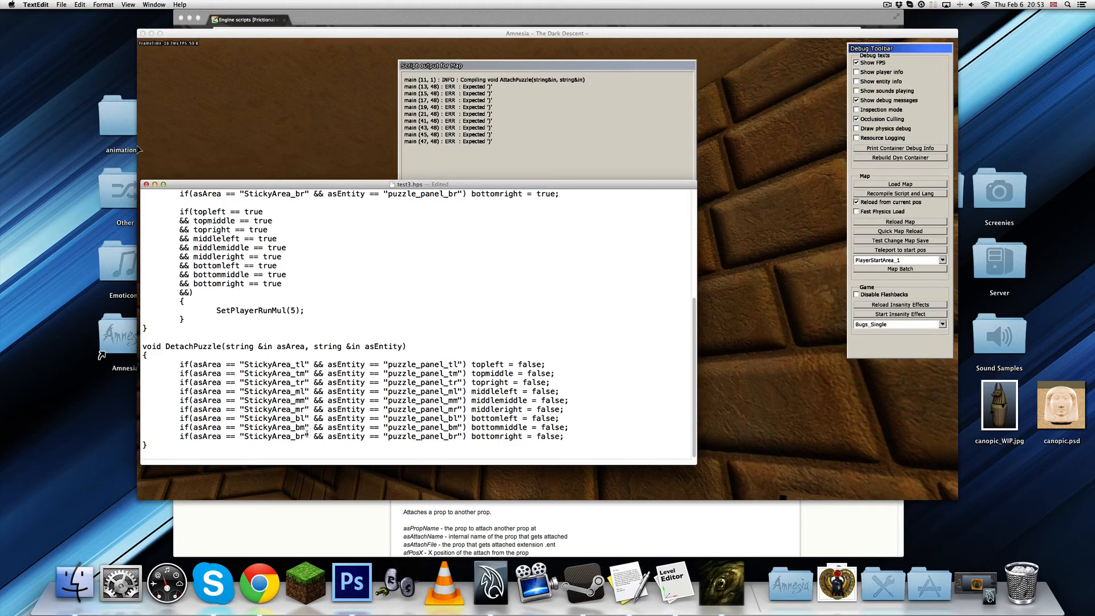
{"action": "key", "text": "cmd+s"}
Return to Amnesia, dismiss the script output and reload the map with the corrected quotation marks.
{"action": "left_click", "coordinate": [493, 129]}
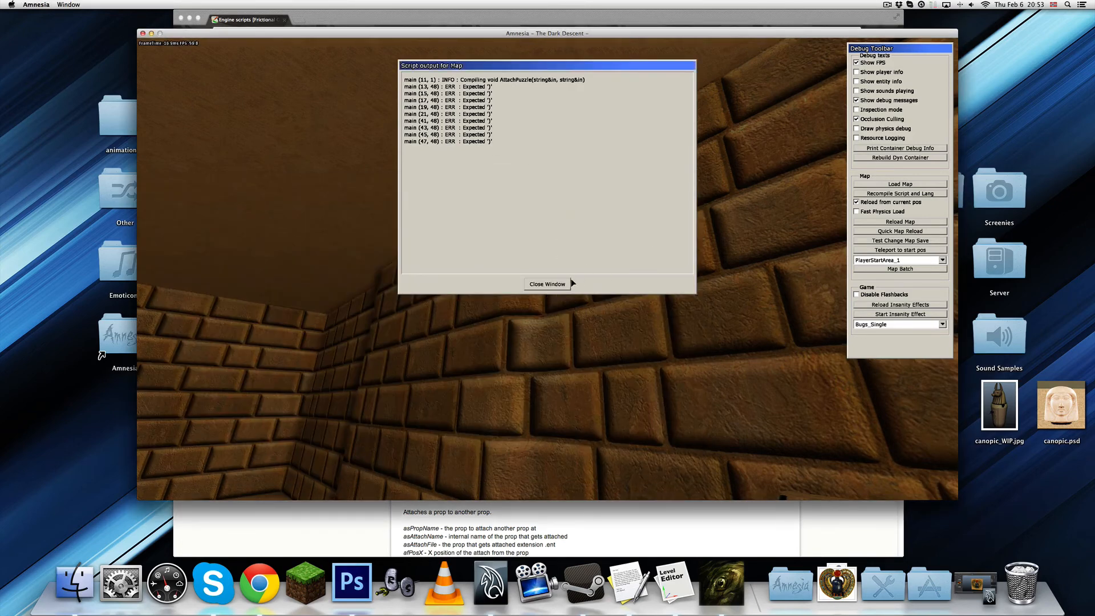
{"action": "left_click", "coordinate": [548, 295]}
{"action": "left_click", "coordinate": [894, 223]}
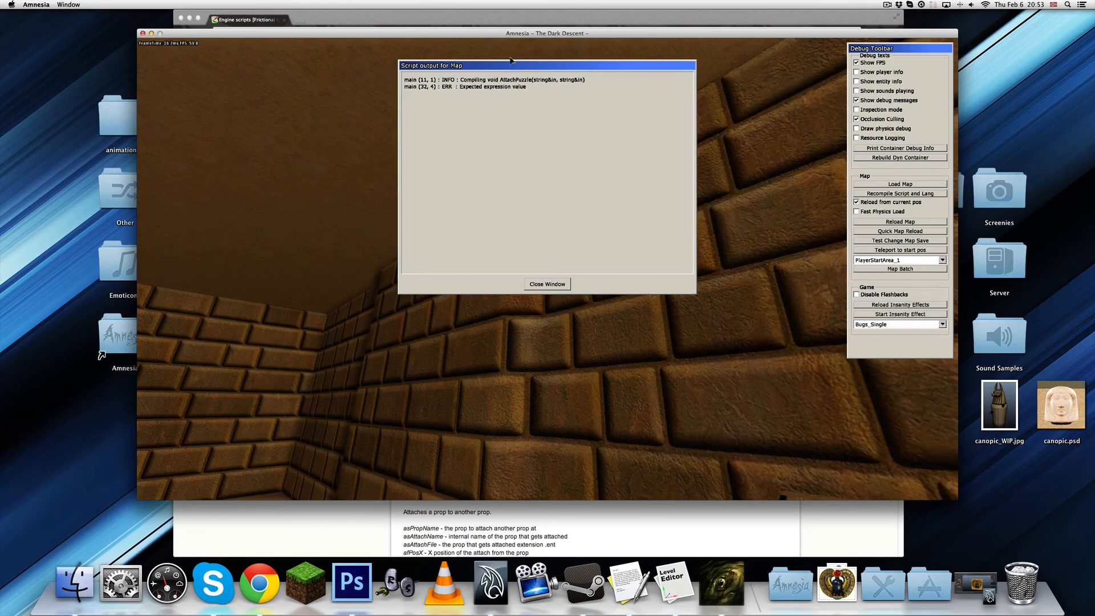
Delete the leftover && from the nine-boolean condition in test3.hps, closing its parenthesis directly after bottomright == true, and save the script.
{"action": "double_click", "coordinate": [467, 35]}
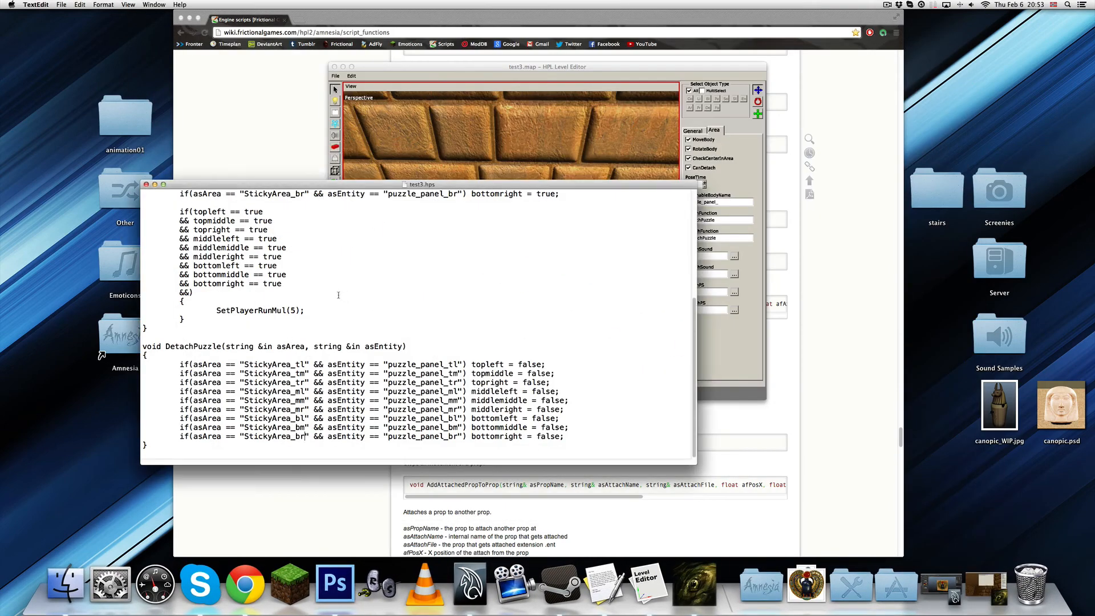
{"action": "scroll", "coordinate": [261, 337], "scroll_direction": "up", "scroll_amount": 5}
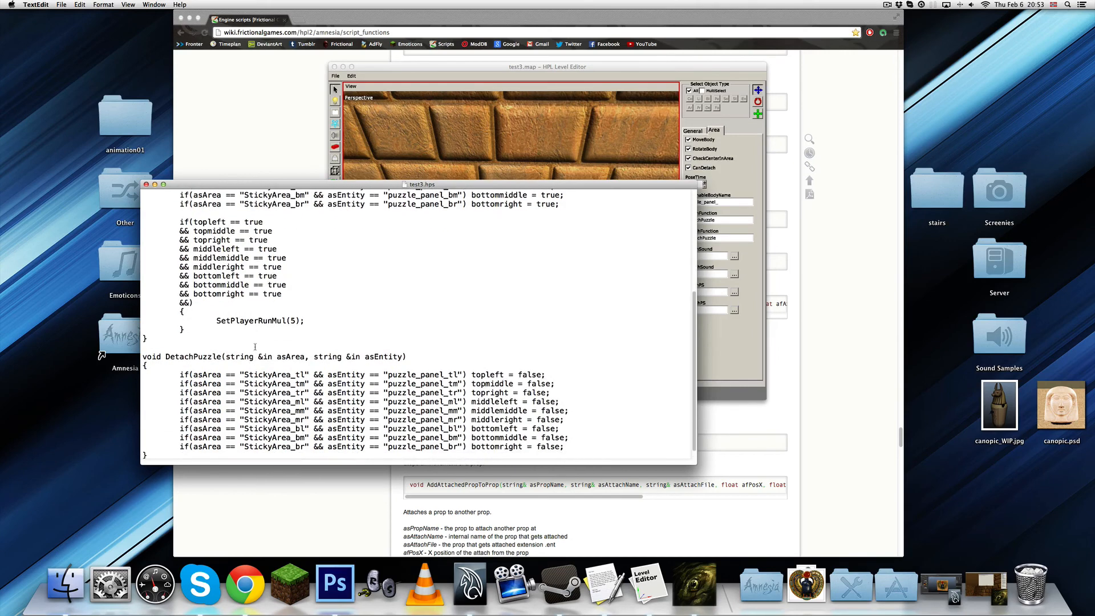
{"action": "scroll", "coordinate": [253, 349], "scroll_direction": "up", "scroll_amount": 4}
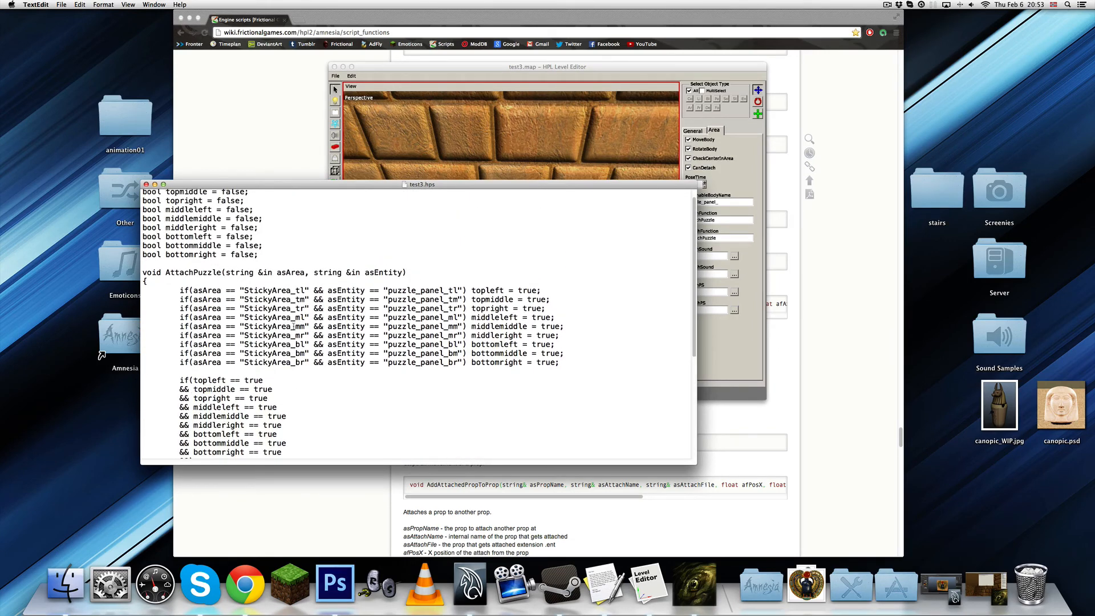
{"action": "scroll", "coordinate": [295, 327], "scroll_direction": "down", "scroll_amount": 9}
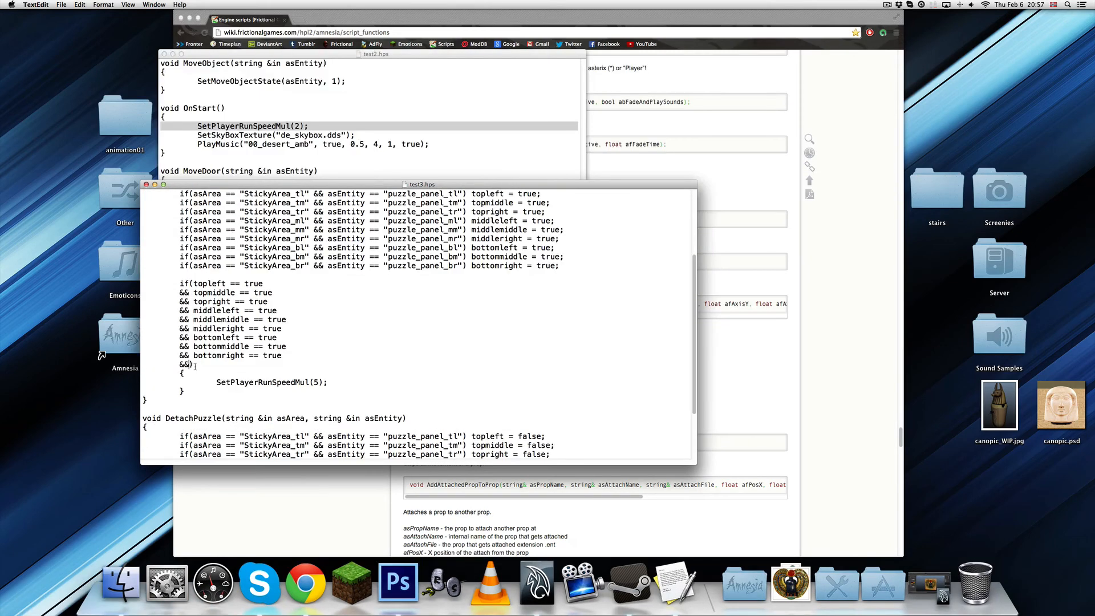
{"action": "key", "text": "BackSpace"}
{"action": "key", "text": "BackSpace"}
{"action": "key", "text": "BackSpace"}
{"action": "key", "text": "BackSpace"}
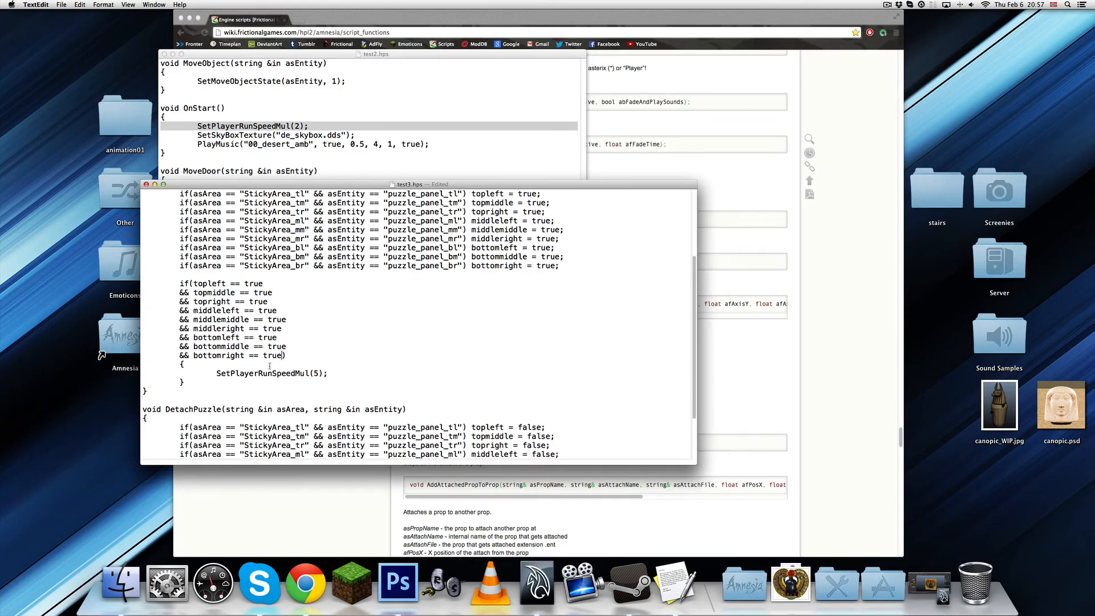
{"action": "left_click", "coordinate": [189, 355]}
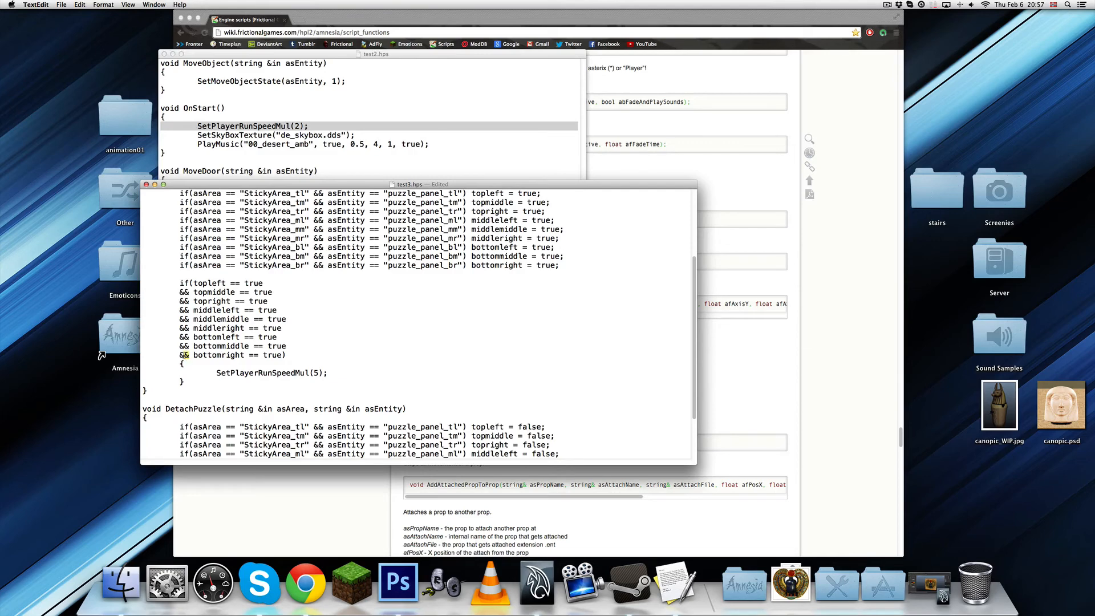
{"action": "left_click", "coordinate": [181, 355]}
{"action": "scroll", "coordinate": [211, 346], "scroll_direction": "down", "scroll_amount": 2}
{"action": "scroll", "coordinate": [220, 353], "scroll_direction": "up", "scroll_amount": 5}
{"action": "scroll", "coordinate": [229, 363], "scroll_direction": "down", "scroll_amount": 3}
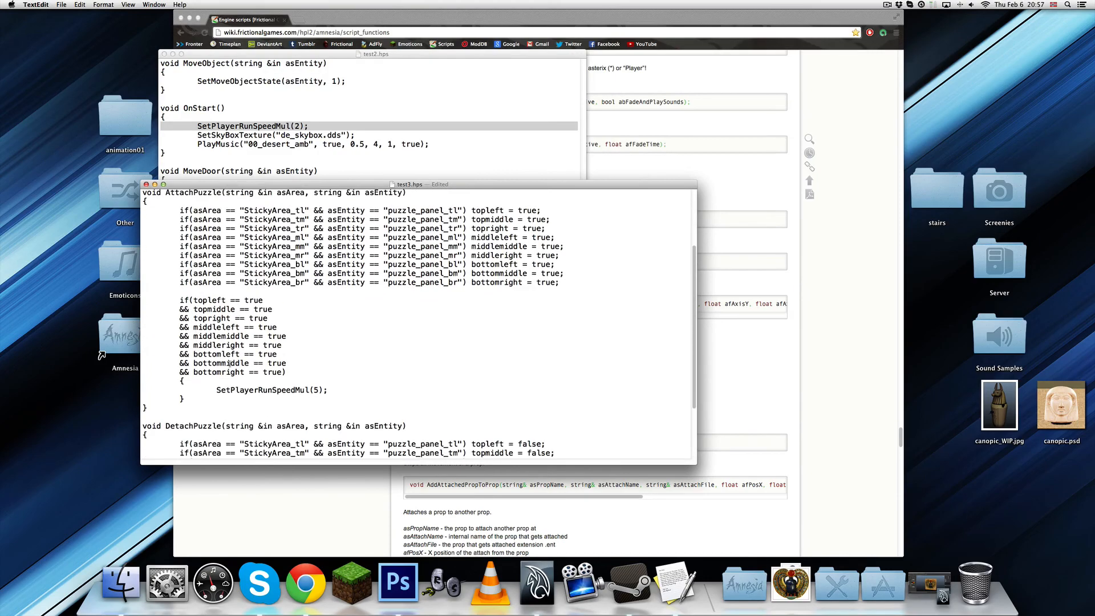
{"action": "key", "text": "super+s"}
Relaunch Amnesia and start the game from its launcher.
{"action": "key", "text": "F4"}
{"action": "left_click", "coordinate": [672, 484]}
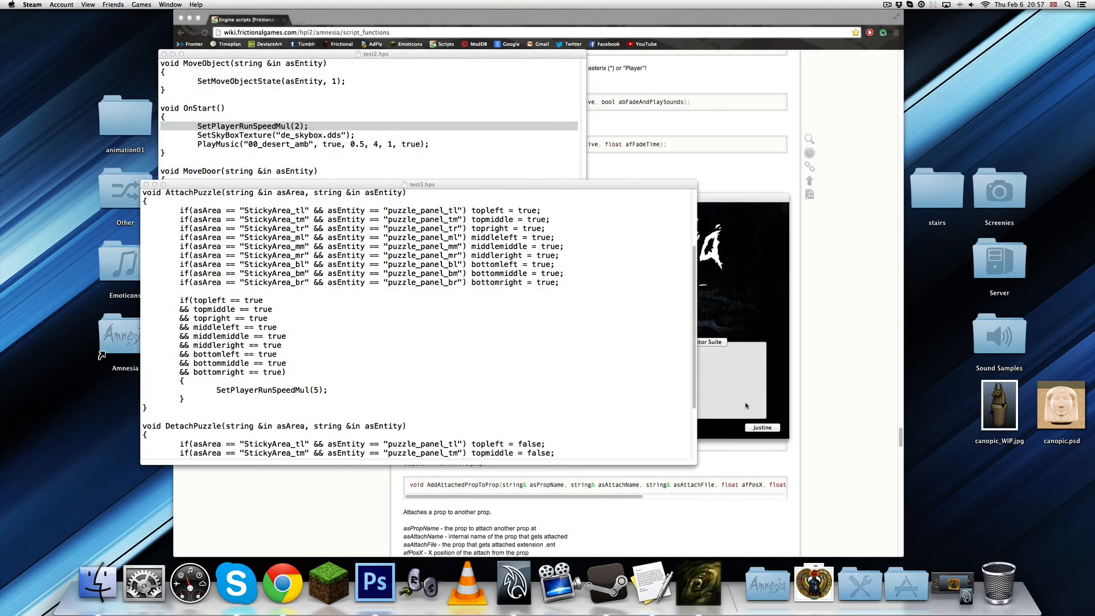
{"action": "left_click", "coordinate": [745, 404]}
{"action": "left_click", "coordinate": [602, 426]}
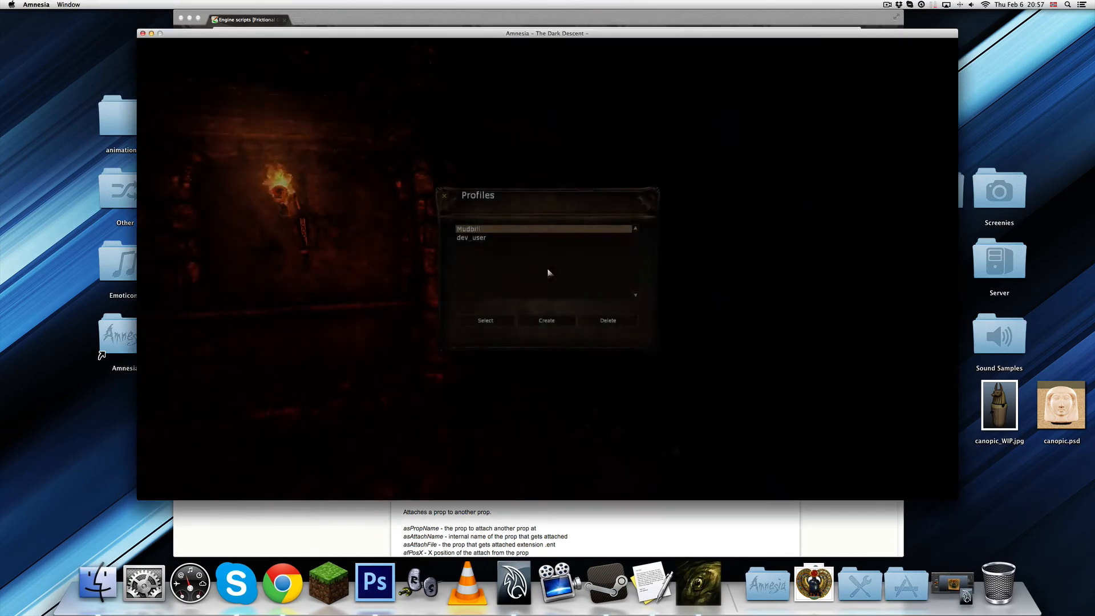
Select the first player profile and start the Temple custom story.
{"action": "left_click", "coordinate": [494, 322]}
{"action": "left_click", "coordinate": [789, 232]}
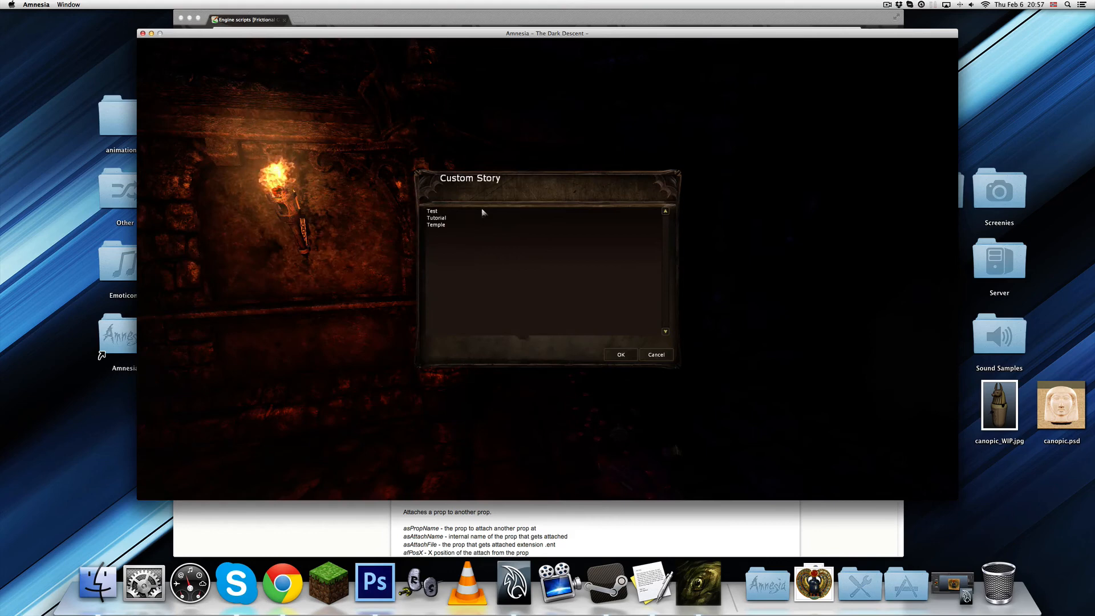
{"action": "double_click", "coordinate": [455, 225]}
{"action": "left_click", "coordinate": [648, 257]}
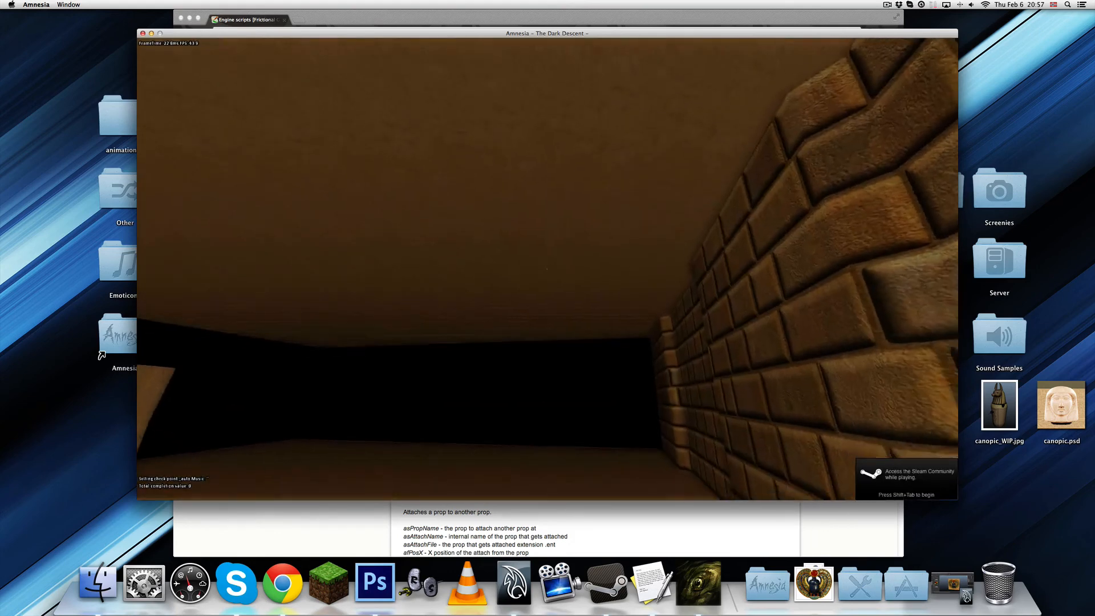
Carry the top-left scarab wing panel to the brick wall and place it in its puzzle slot.
{"action": "key", "text": "w"}
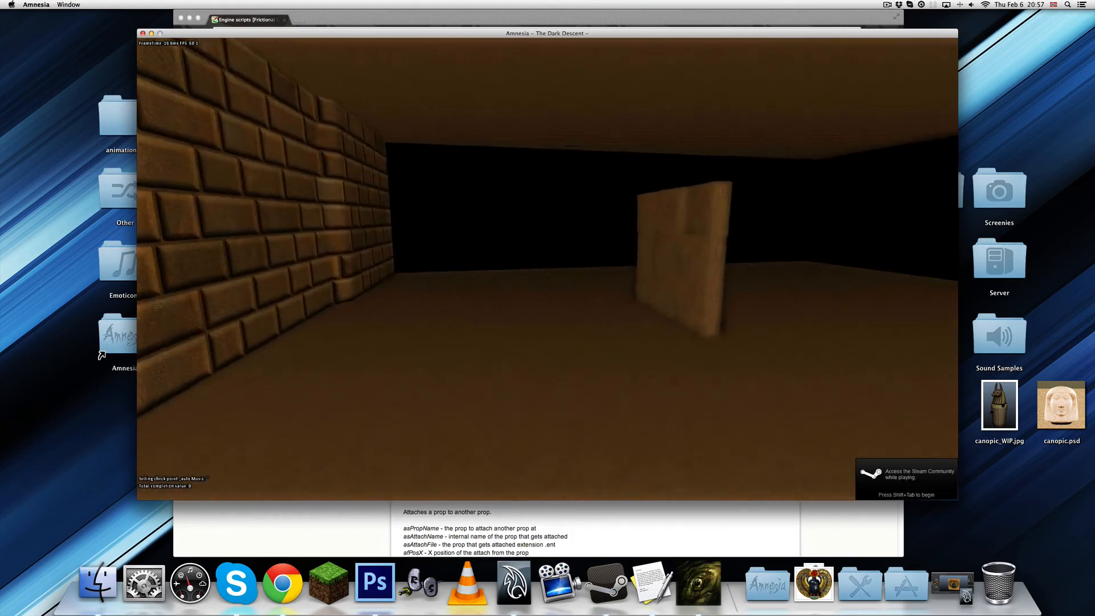
{"action": "key", "text": "w"}
{"action": "left_click_drag", "start_coordinate": [550, 264], "coordinate": [573, 254]}
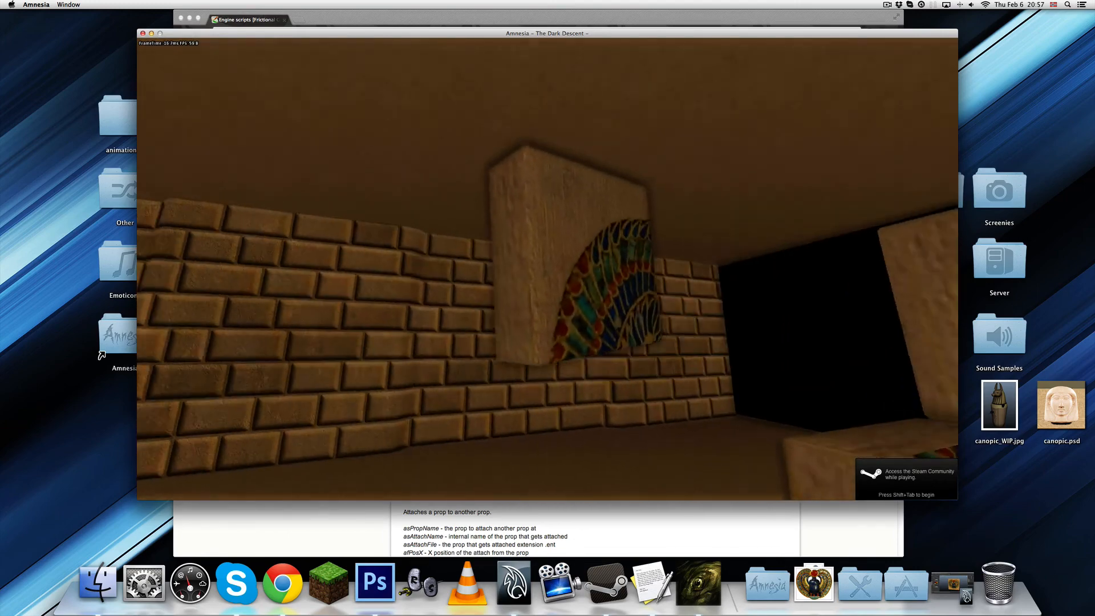
{"action": "key", "text": "w"}
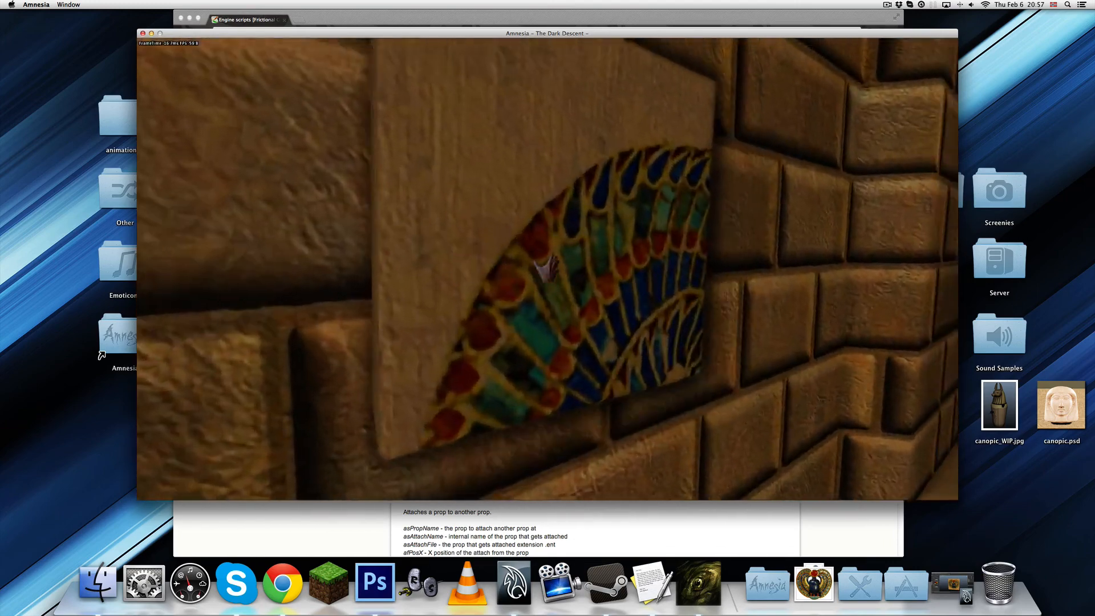
{"action": "key", "text": "s"}
{"action": "key", "text": "w"}
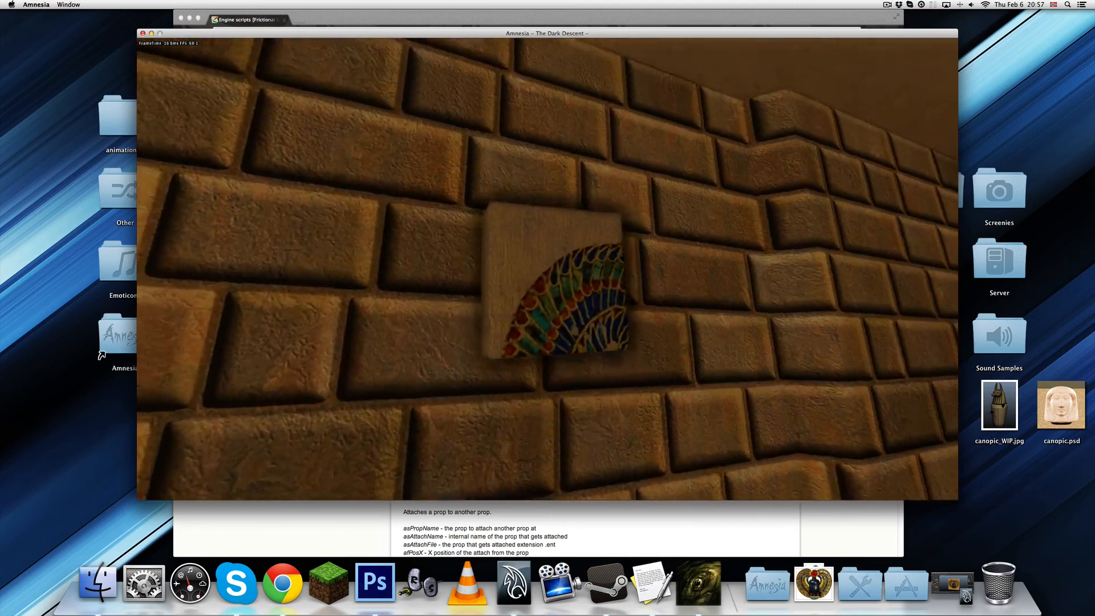
Place the top-middle and top-right scarab panels in their wall slots beside the top-left wing piece.
{"action": "mouse_move", "coordinate": [550, 268]}
{"action": "left_mouse_down"}
{"action": "mouse_move", "coordinate": [560, 276]}
{"action": "mouse_move", "coordinate": [536, 260]}
{"action": "mouse_move", "coordinate": [694, 254]}
{"action": "mouse_move", "coordinate": [480, 230]}
{"action": "left_mouse_up"}
{"action": "key", "text": "w"}
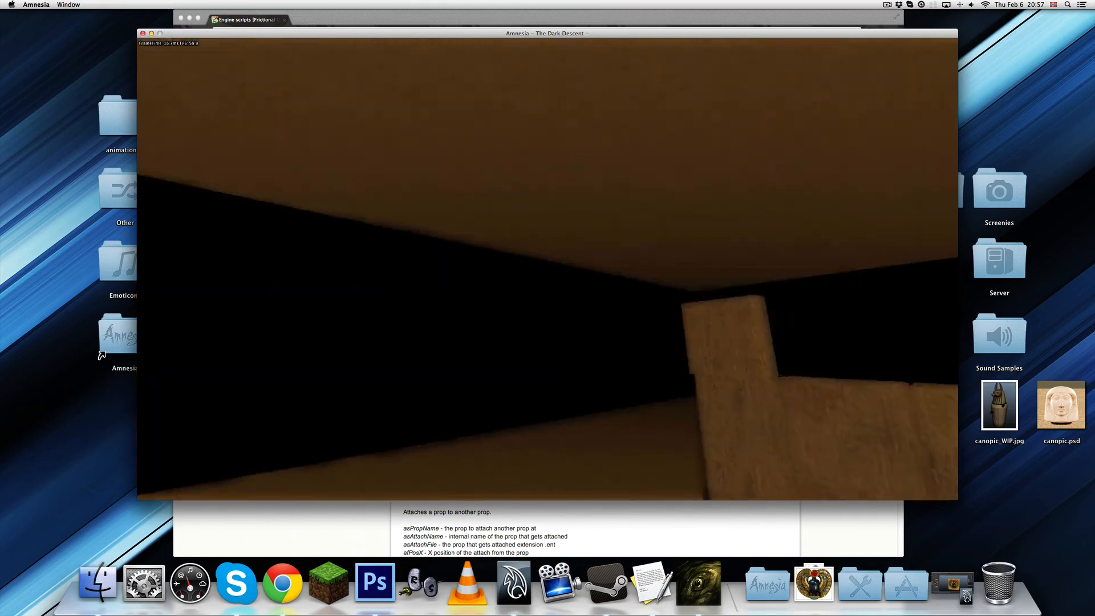
{"action": "left_click_drag", "start_coordinate": [561, 311], "coordinate": [556, 268]}
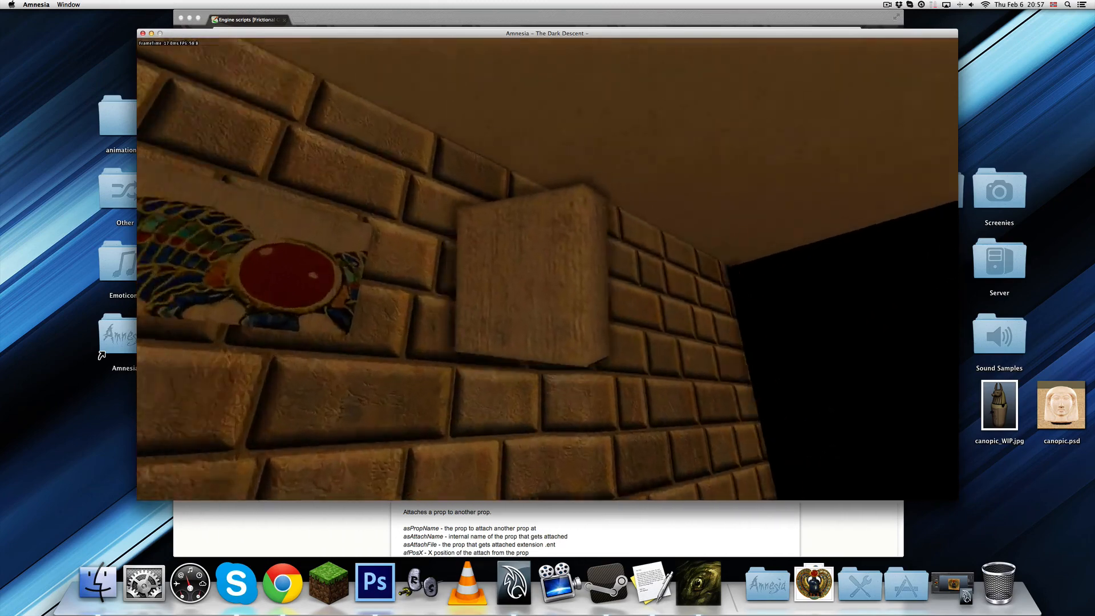
{"action": "key", "text": "w"}
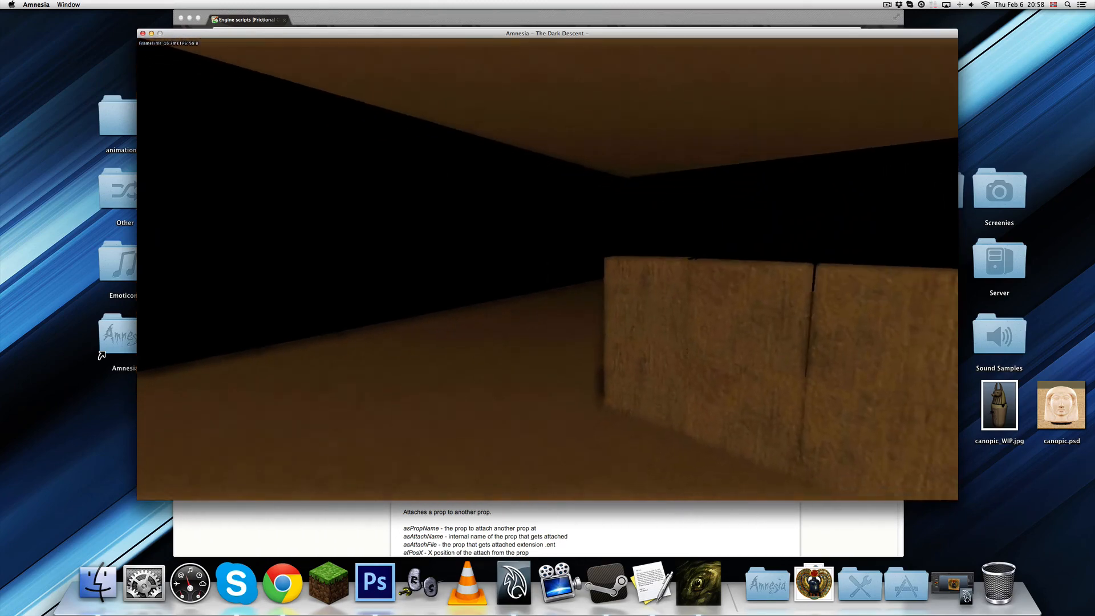
{"action": "left_click_drag", "start_coordinate": [593, 337], "coordinate": [545, 319]}
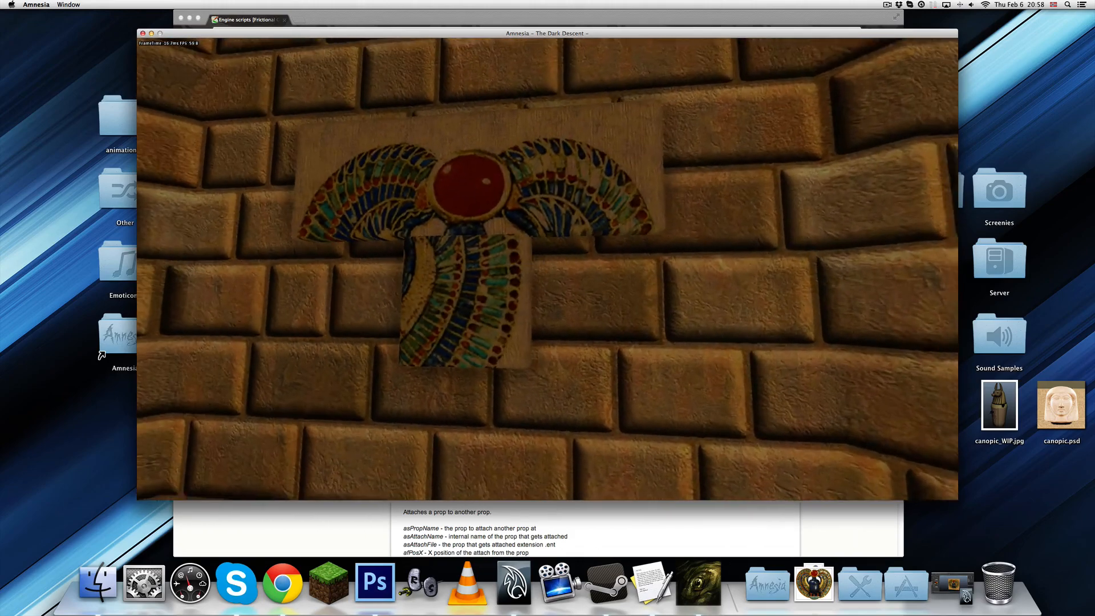
Carry the remaining middle-row and bottom-row scarab panels to the wall and place them in their slots.
{"action": "mouse_move", "coordinate": [466, 302]}
{"action": "left_mouse_down"}
{"action": "mouse_move", "coordinate": [517, 279]}
{"action": "mouse_move", "coordinate": [459, 302]}
{"action": "left_mouse_up"}
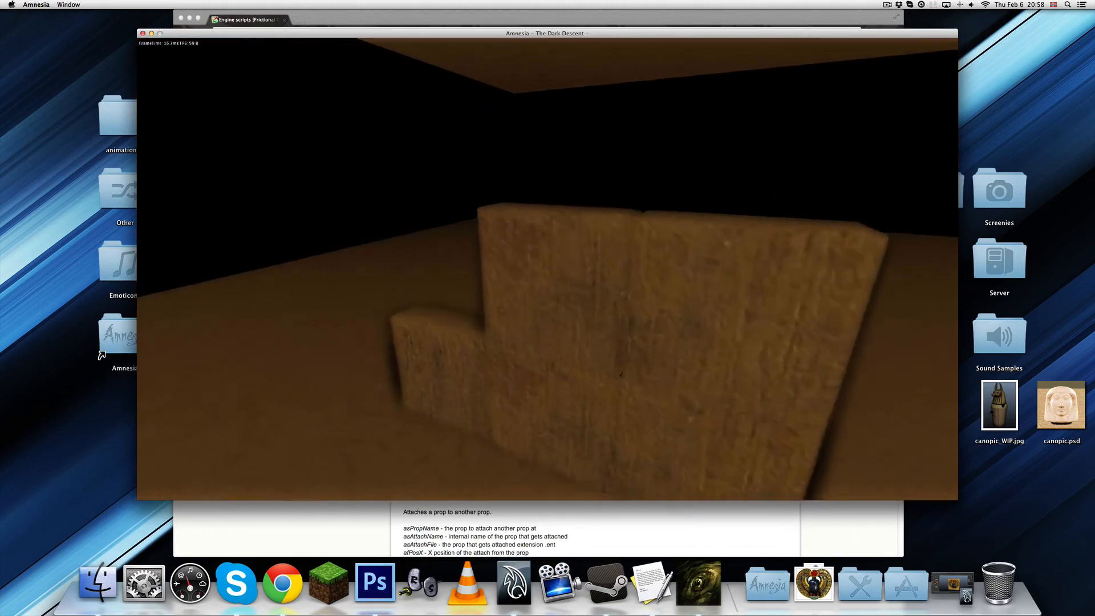
{"action": "left_click_drag", "start_coordinate": [548, 269], "coordinate": [399, 268]}
{"action": "key", "text": "w"}
{"action": "left_click_drag", "start_coordinate": [548, 269], "coordinate": [585, 302]}
{"action": "key", "text": "s"}
{"action": "key", "text": "w"}
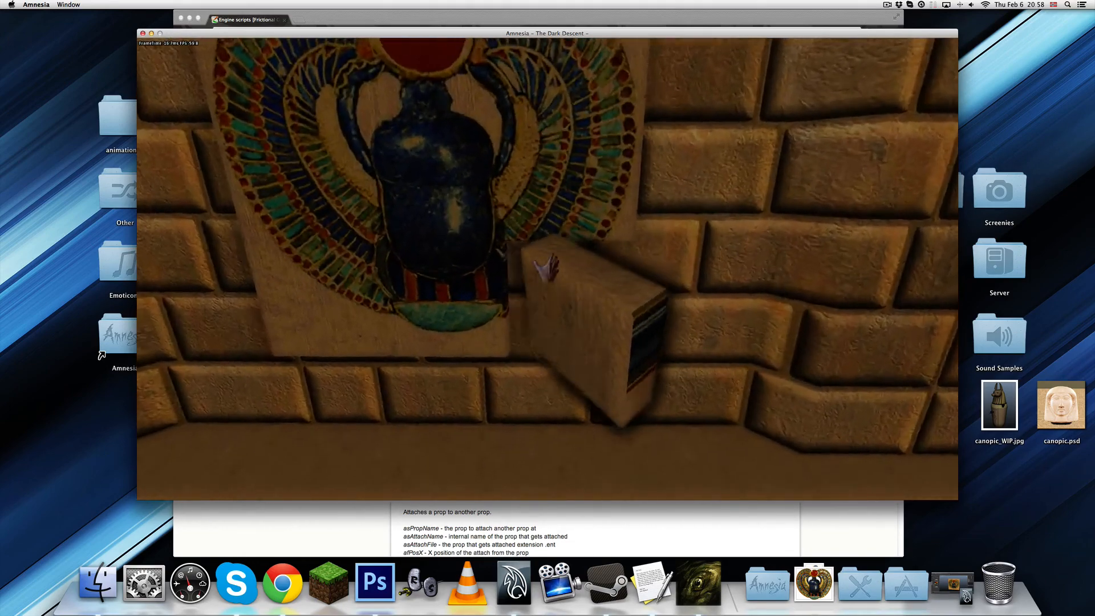
{"action": "left_click_drag", "start_coordinate": [546, 268], "coordinate": [548, 268]}
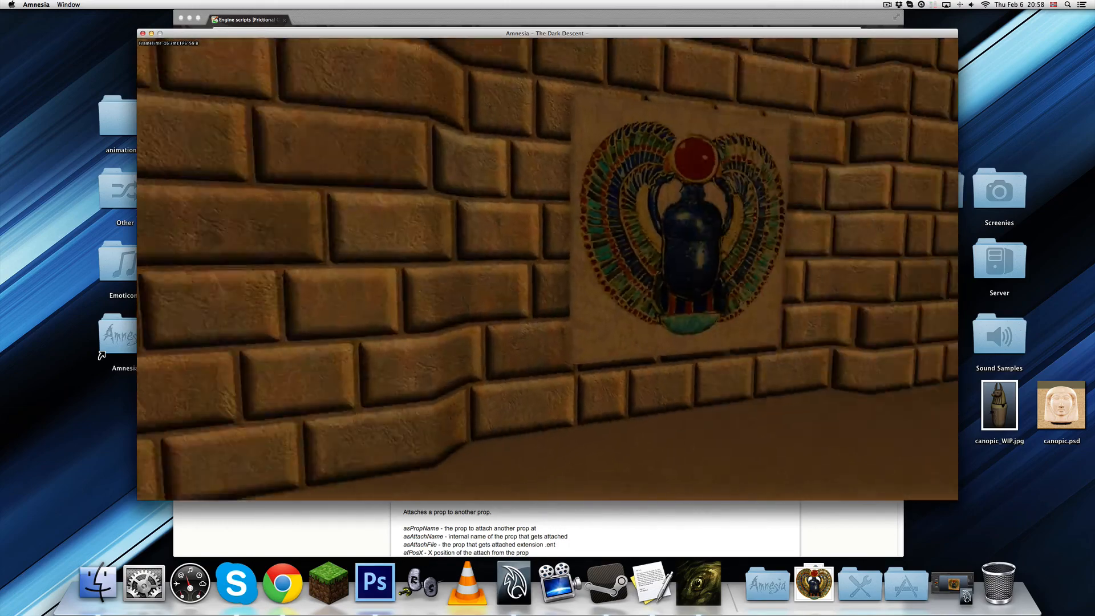
Run toward and away from the assembled scarab to check the player's run speed.
{"action": "key", "text": "w"}
{"action": "key", "text": "s"}
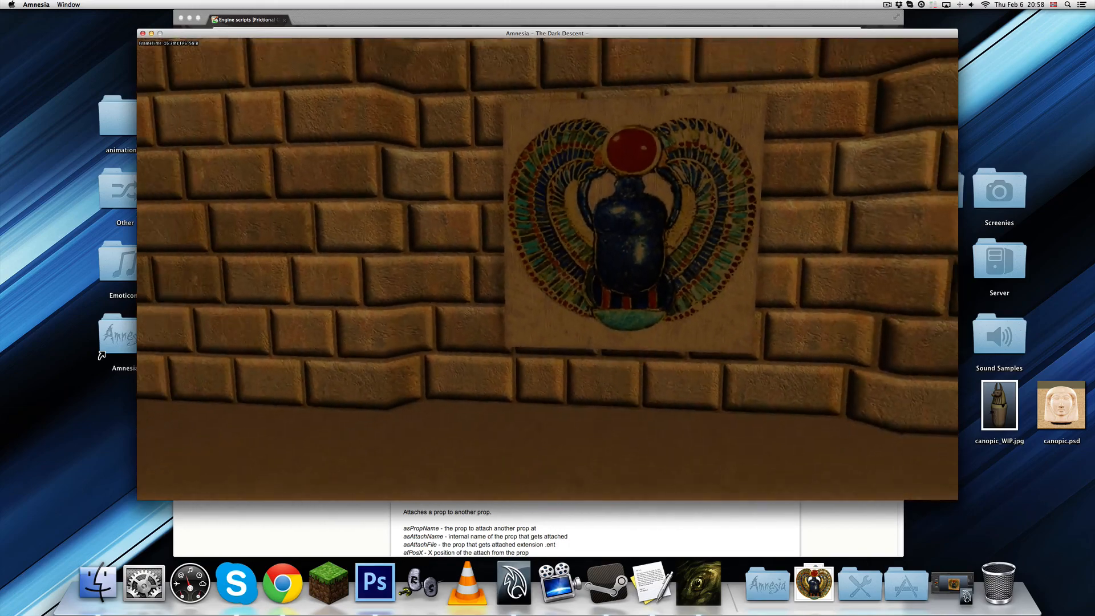
{"action": "key", "text": "w"}
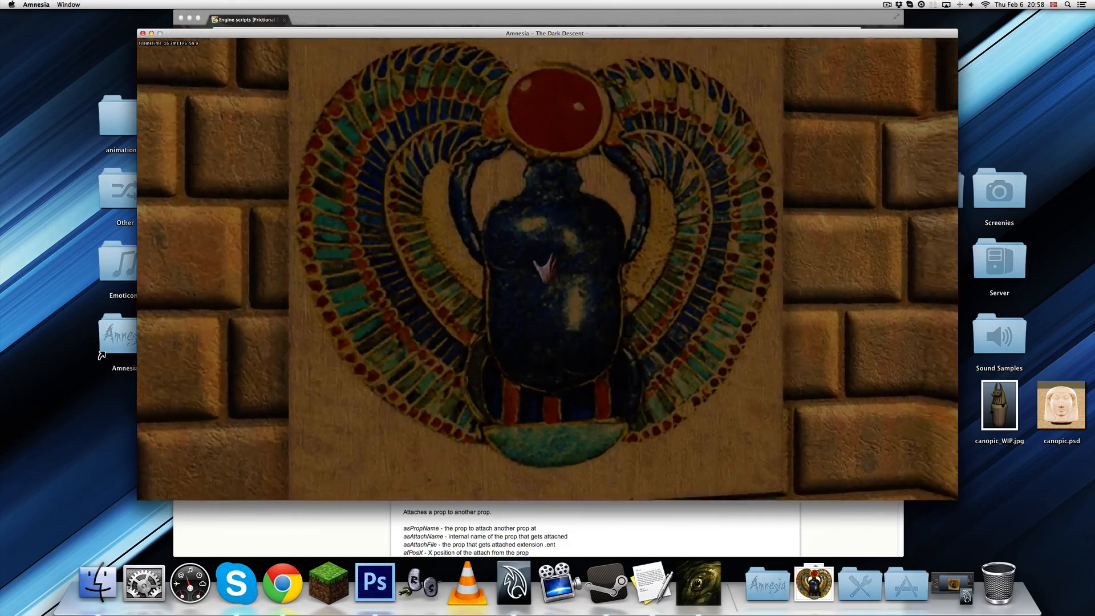
{"action": "key", "text": "s"}
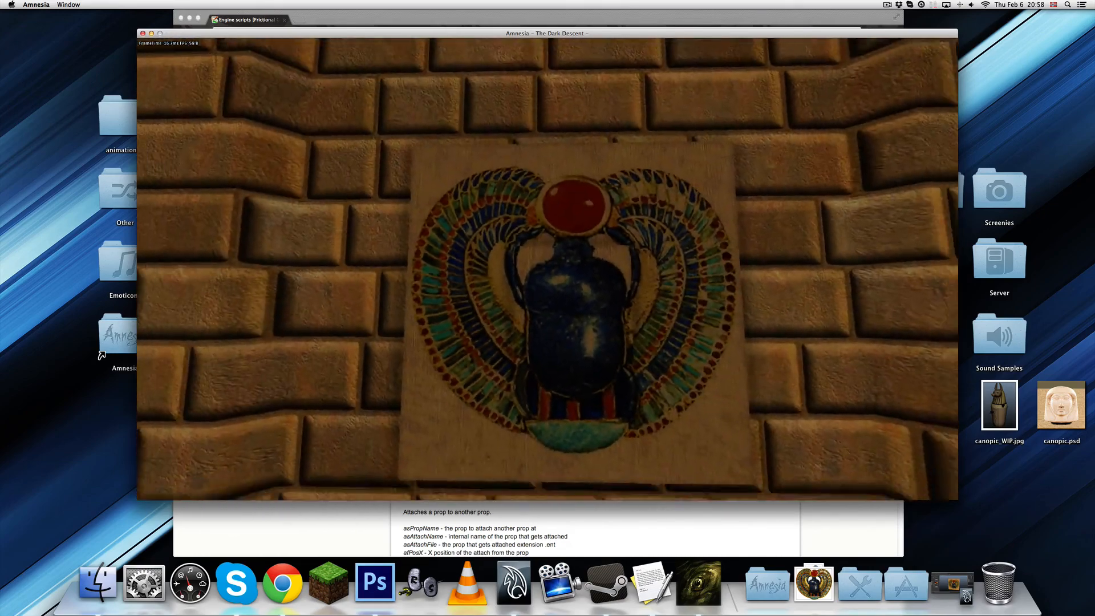
{"action": "key", "text": "w"}
Pull the centre beetle panel out of the assembled scarab, put it back in its slot and step away to recheck the puzzle.
{"action": "key", "text": "a"}
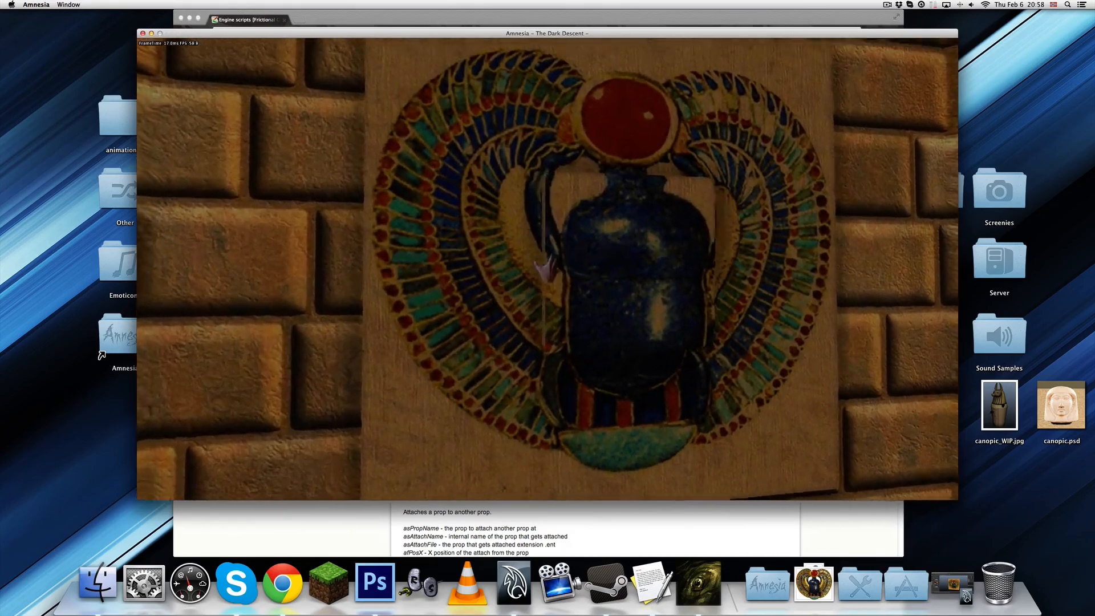
{"action": "key", "text": "w"}
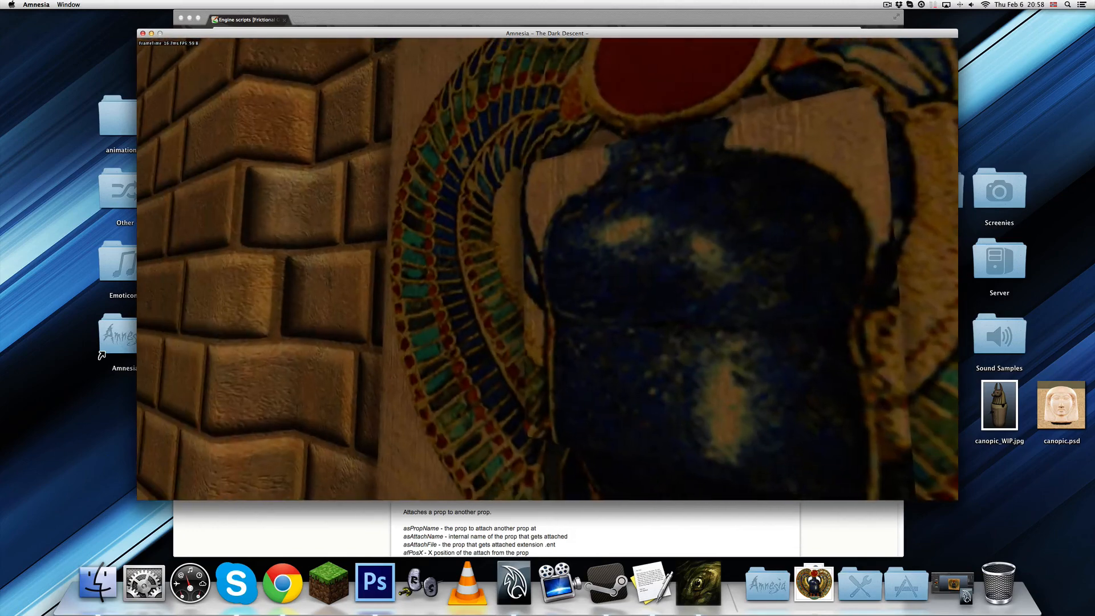
{"action": "key", "text": "w"}
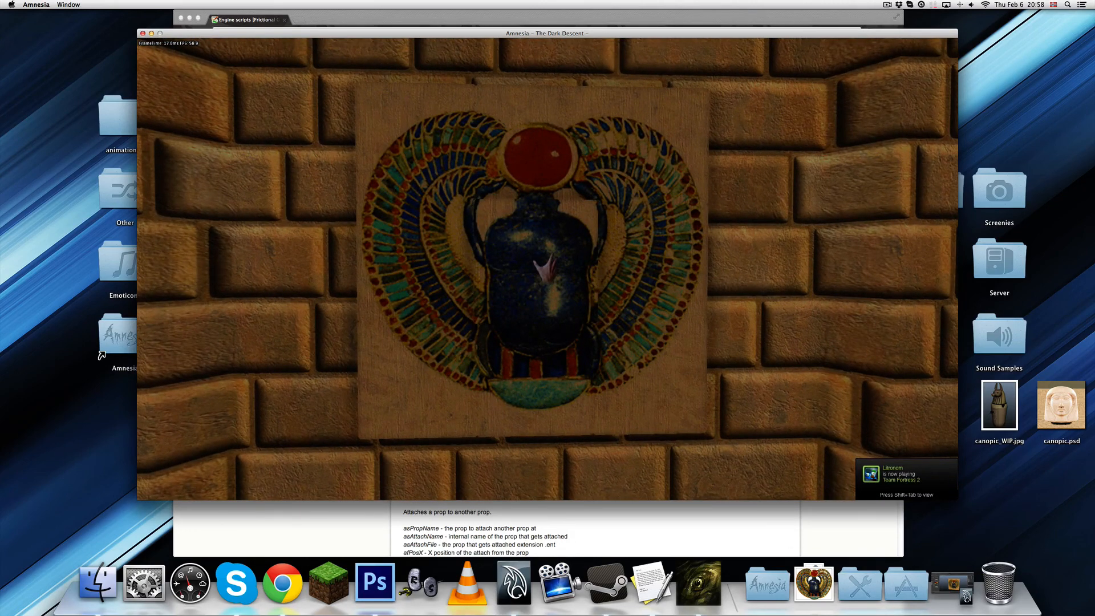
{"action": "key", "text": "w"}
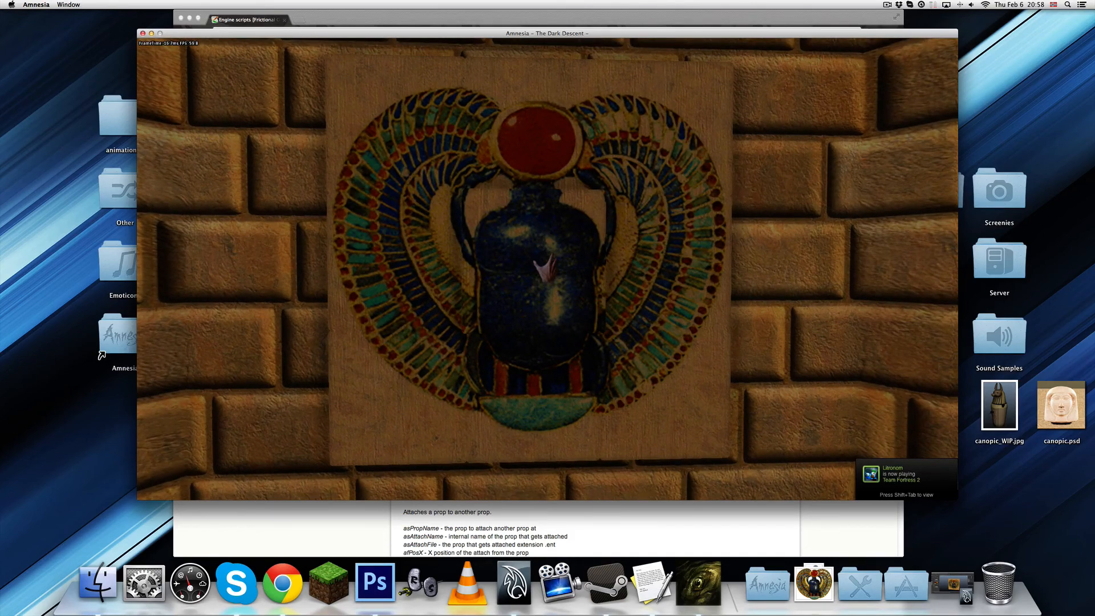
{"action": "key", "text": "s"}
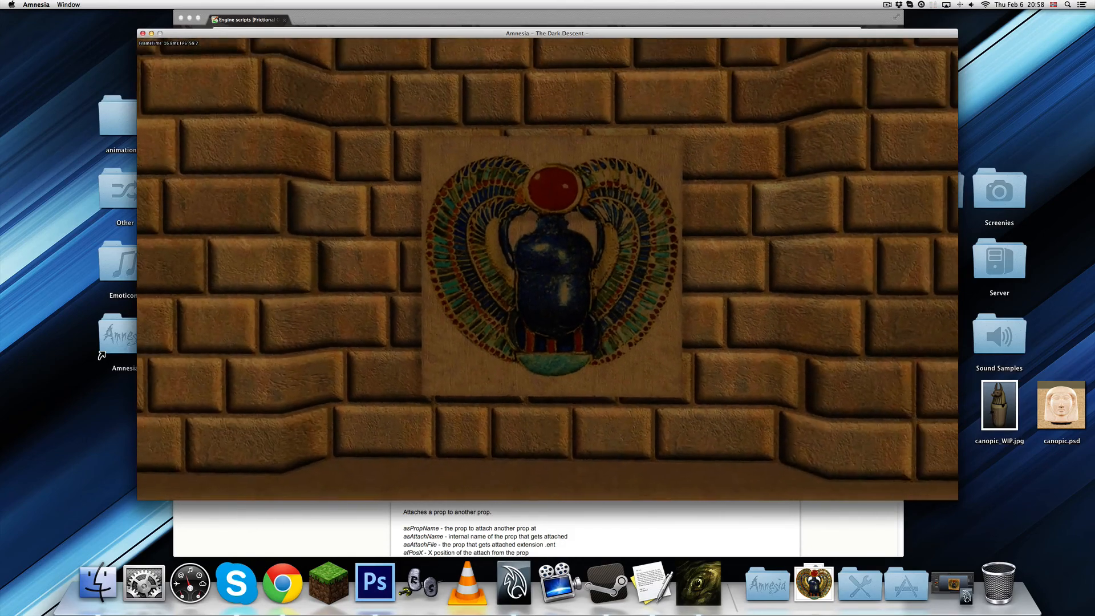
Pause the game, switch to test3.hps in TextEdit and review its booleans, win condition and DetachPuzzle function for the cause.
{"action": "key", "text": "Escape"}
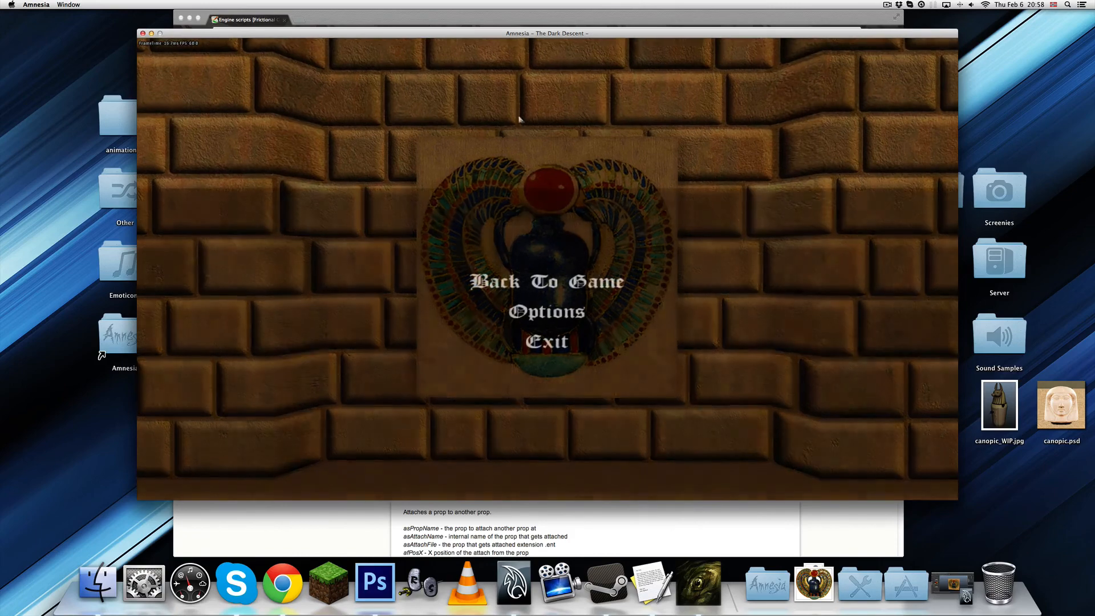
{"action": "double_click", "coordinate": [498, 34]}
{"action": "left_click", "coordinate": [358, 305]}
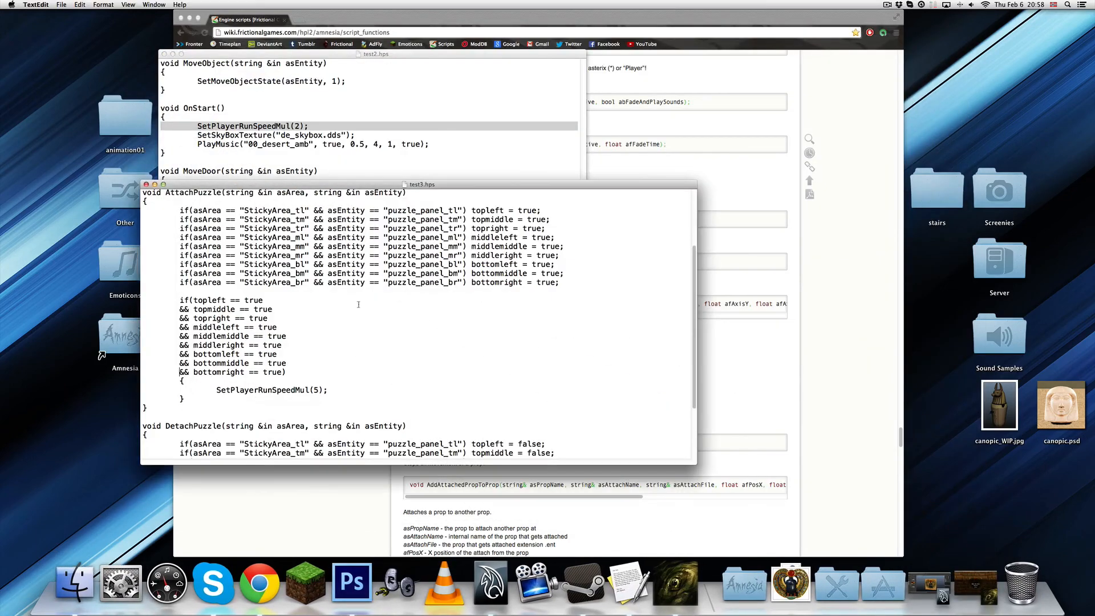
{"action": "scroll", "coordinate": [350, 325], "scroll_direction": "up", "scroll_amount": 2}
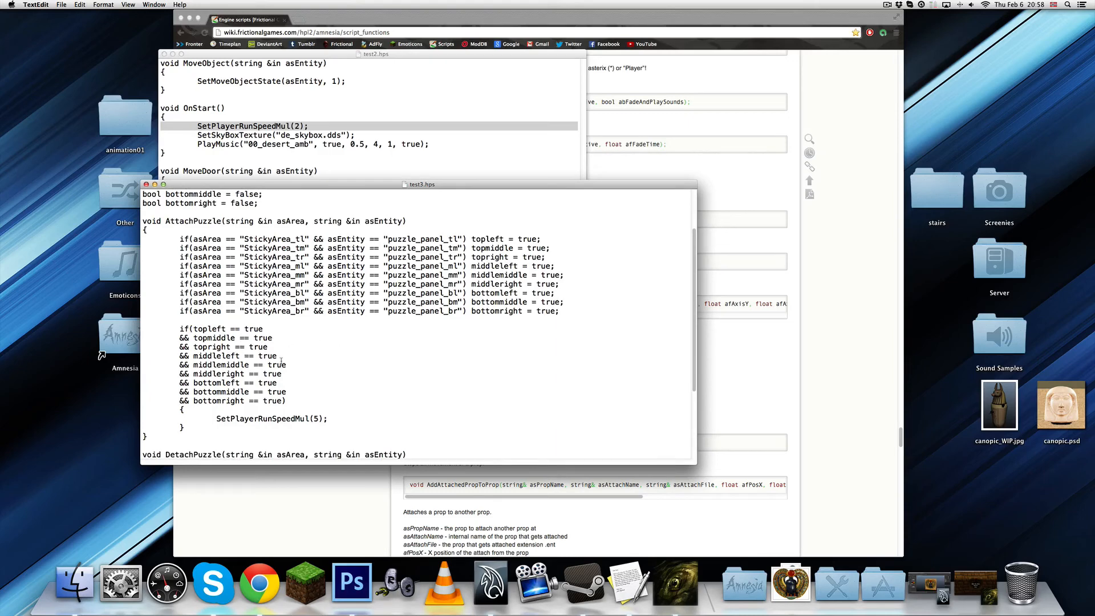
{"action": "scroll", "coordinate": [218, 322], "scroll_direction": "up", "scroll_amount": 4}
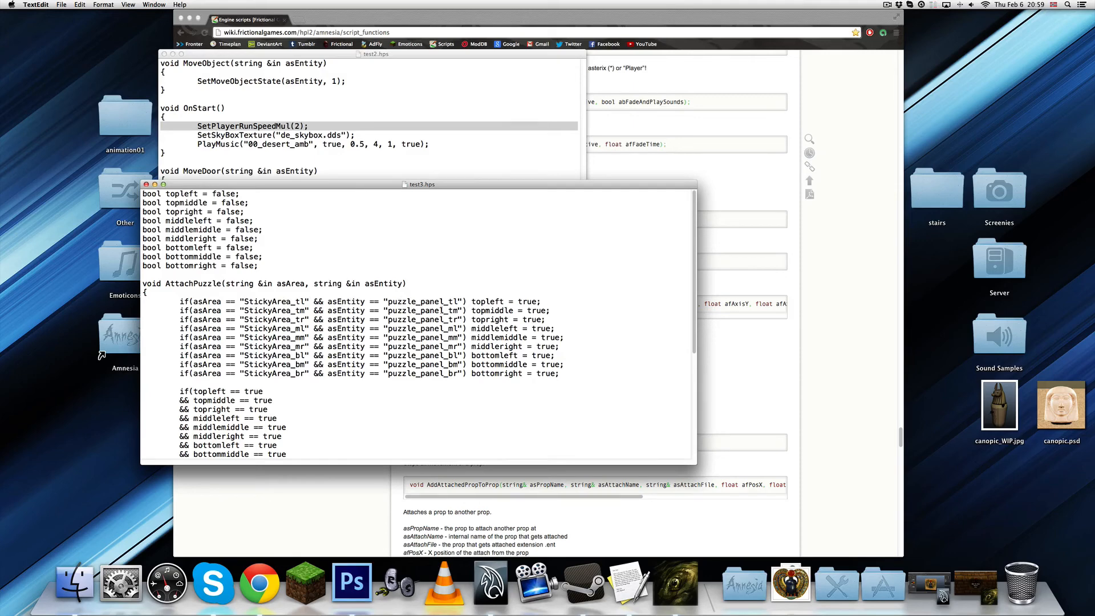
{"action": "scroll", "coordinate": [440, 330], "scroll_direction": "down", "scroll_amount": 6}
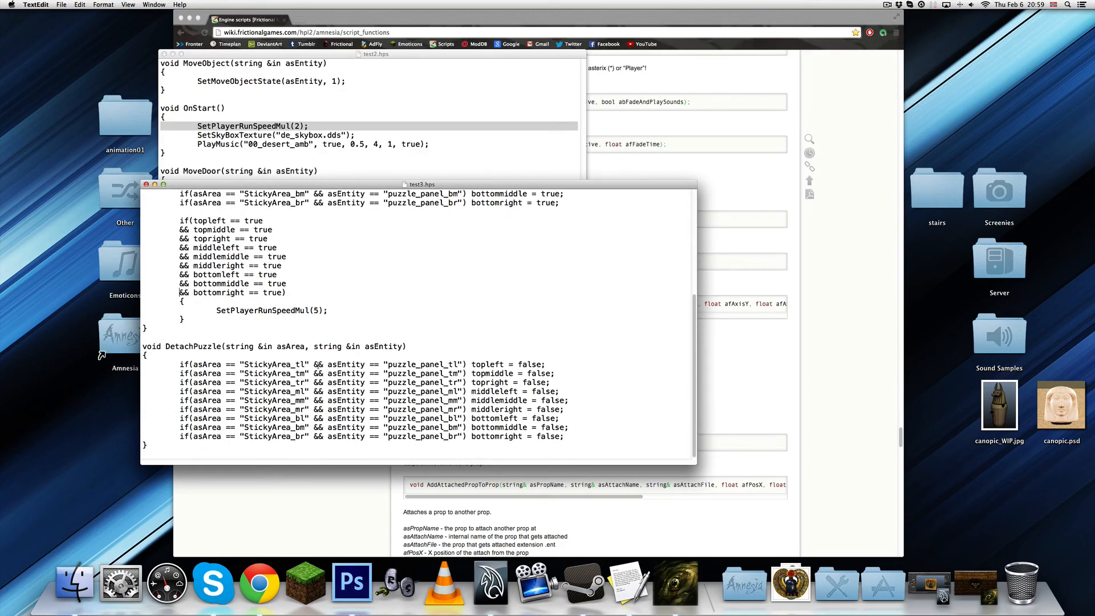
{"action": "scroll", "coordinate": [513, 358], "scroll_direction": "up", "scroll_amount": 6}
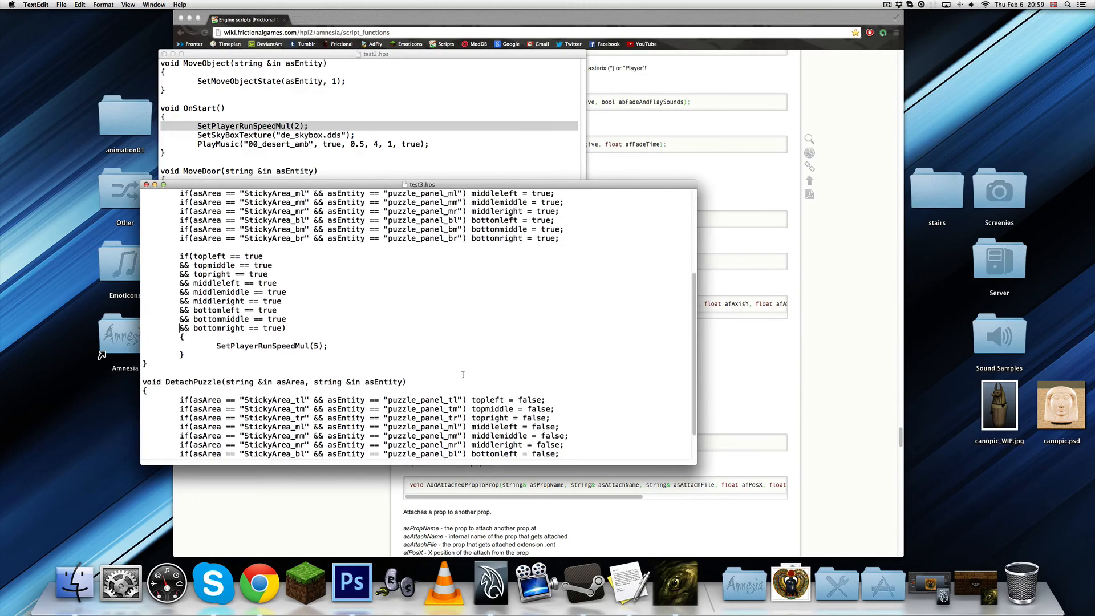
{"action": "scroll", "coordinate": [457, 373], "scroll_direction": "down", "scroll_amount": 1}
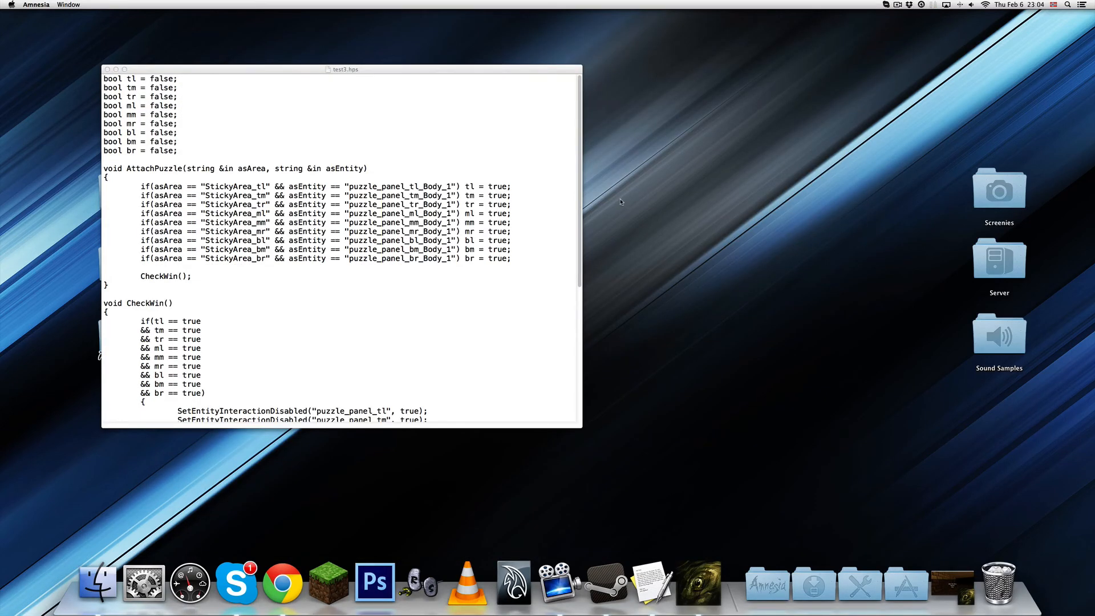
Examine the _Body_1 suffix on the puzzle_panel entity names in the AttachPuzzle conditions of the revised test3.hps.
{"action": "left_click", "coordinate": [513, 253]}
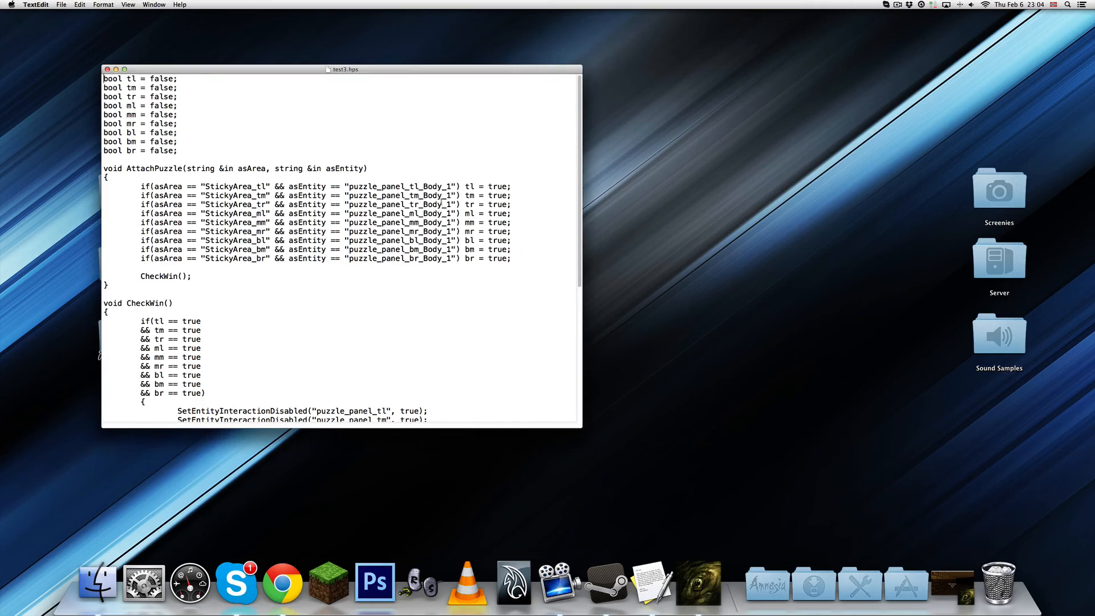
{"action": "mouse_move", "coordinate": [419, 187]}
{"action": "left_mouse_down"}
{"action": "mouse_move", "coordinate": [451, 187]}
{"action": "mouse_move", "coordinate": [419, 186]}
{"action": "left_mouse_up"}
{"action": "left_click", "coordinate": [452, 187]}
{"action": "left_click", "coordinate": [451, 187]}
{"action": "left_click", "coordinate": [419, 187]}
{"action": "left_click", "coordinate": [419, 186]}
{"action": "left_click_drag", "start_coordinate": [420, 186], "coordinate": [450, 186]}
{"action": "left_click", "coordinate": [450, 186]}
{"action": "left_click", "coordinate": [450, 186]}
{"action": "left_click_drag", "start_coordinate": [349, 187], "coordinate": [420, 186]}
{"action": "left_click", "coordinate": [368, 186]}
{"action": "left_click", "coordinate": [419, 186]}
{"action": "left_click_drag", "start_coordinate": [351, 184], "coordinate": [448, 187]}
{"action": "left_click", "coordinate": [423, 195]}
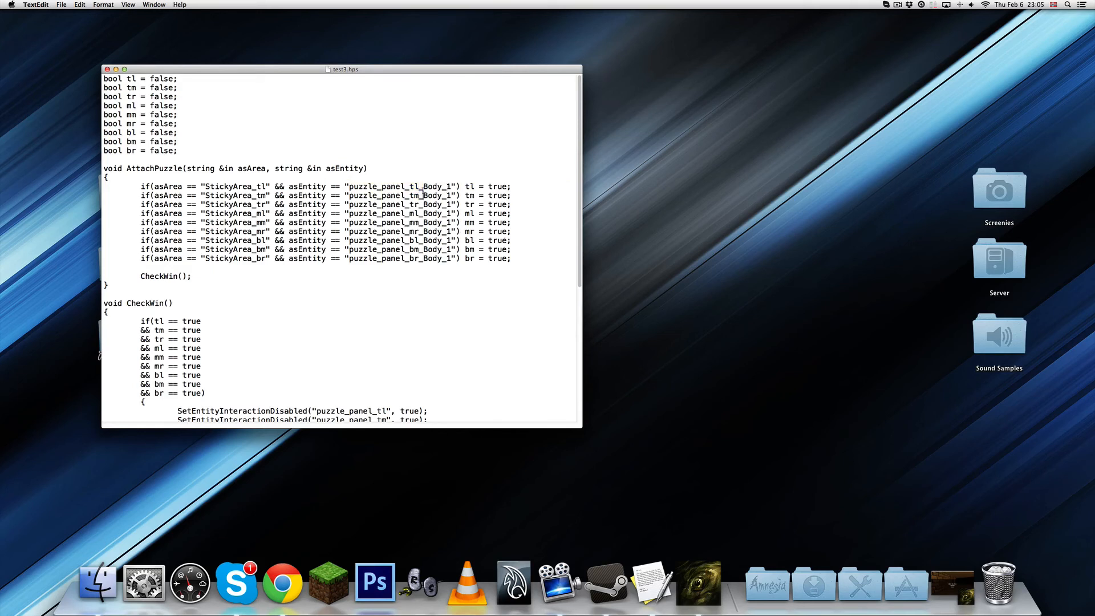
{"action": "left_click_drag", "start_coordinate": [419, 187], "coordinate": [452, 187]}
{"action": "left_click", "coordinate": [349, 187]}
{"action": "left_click", "coordinate": [450, 186]}
{"action": "left_click_drag", "start_coordinate": [330, 187], "coordinate": [453, 186]}
{"action": "left_click", "coordinate": [451, 186]}
{"action": "left_click", "coordinate": [243, 177]}
{"action": "key", "text": "Return"}
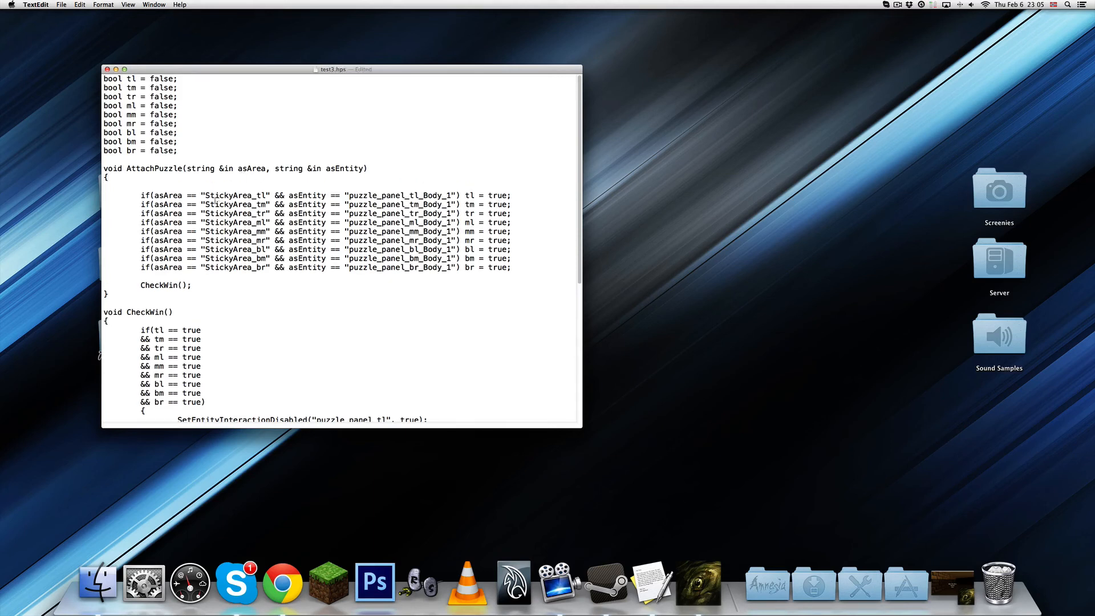
{"action": "key", "text": "BackSpace"}
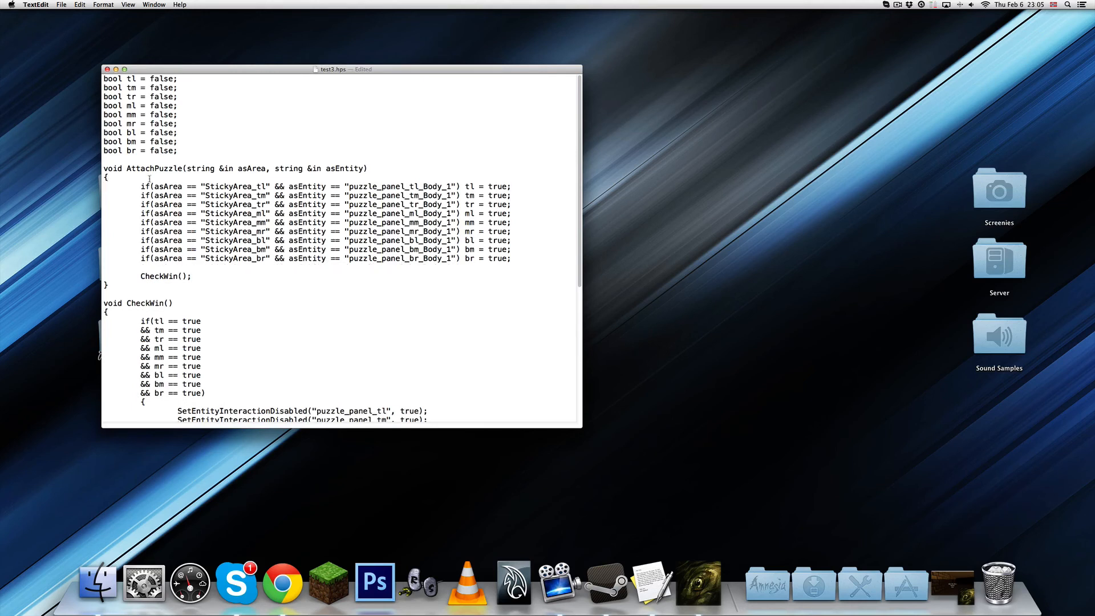
Compare AttachPuzzle's asArea and asEntity parameters with the puzzle_panel_tl_Body_1 name in its first condition.
{"action": "double_click", "coordinate": [248, 168]}
{"action": "double_click", "coordinate": [343, 169]}
{"action": "left_click", "coordinate": [317, 170]}
{"action": "left_click", "coordinate": [255, 178]}
{"action": "left_click_drag", "start_coordinate": [350, 186], "coordinate": [451, 187]}
{"action": "left_click", "coordinate": [450, 186]}
{"action": "left_click_drag", "start_coordinate": [355, 186], "coordinate": [423, 187]}
{"action": "left_click", "coordinate": [415, 187]}
{"action": "left_click", "coordinate": [423, 186]}
Switch to Amnesia, resume the game and place the loose top-left scarab panel in its wall slot to test the win condition.
{"action": "left_click", "coordinate": [699, 582]}
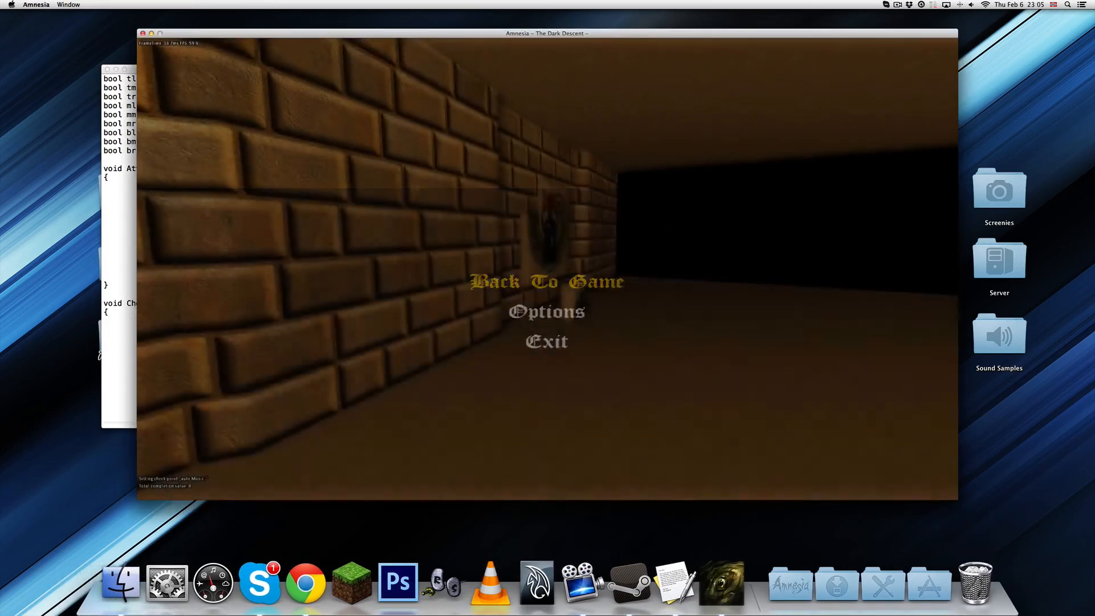
{"action": "key", "text": "Escape"}
{"action": "key", "text": "w"}
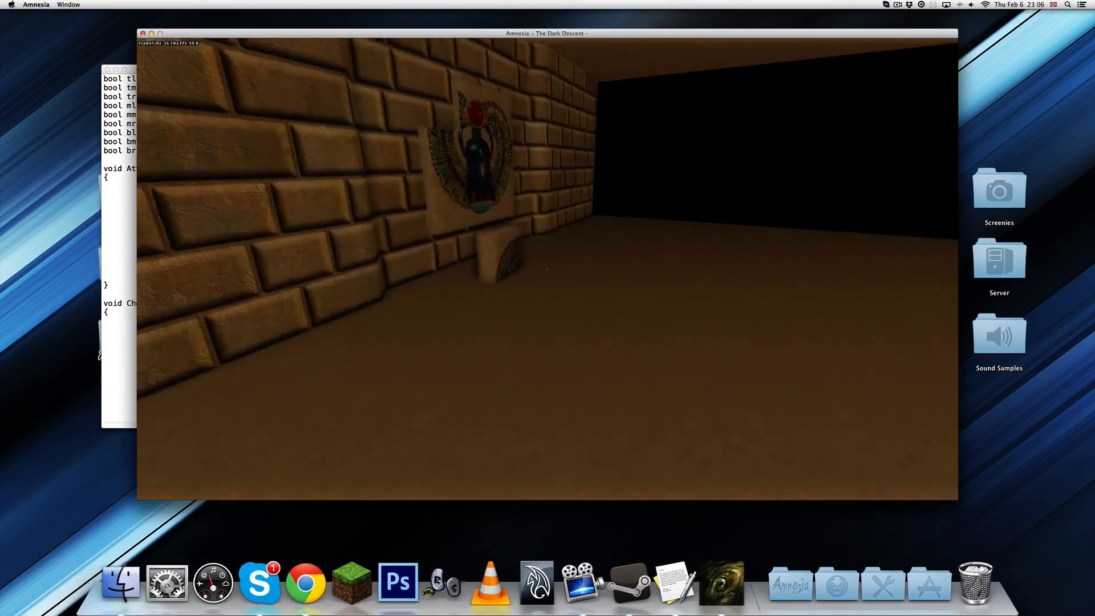
{"action": "key", "text": "w"}
{"action": "left_click", "coordinate": [548, 269]}
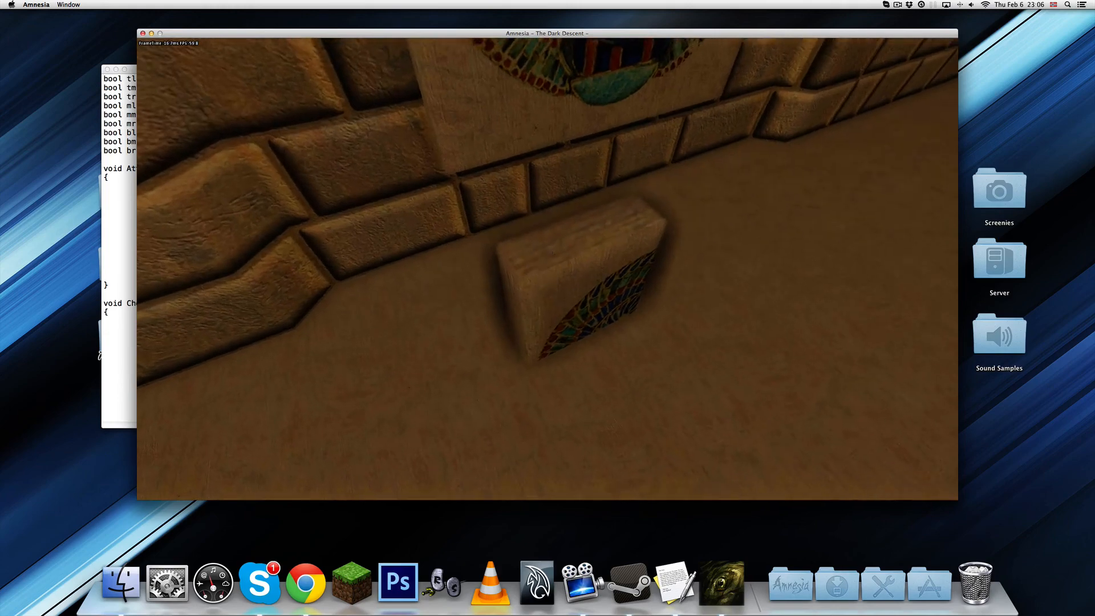
{"action": "left_click_drag", "start_coordinate": [548, 269], "coordinate": [342, 40]}
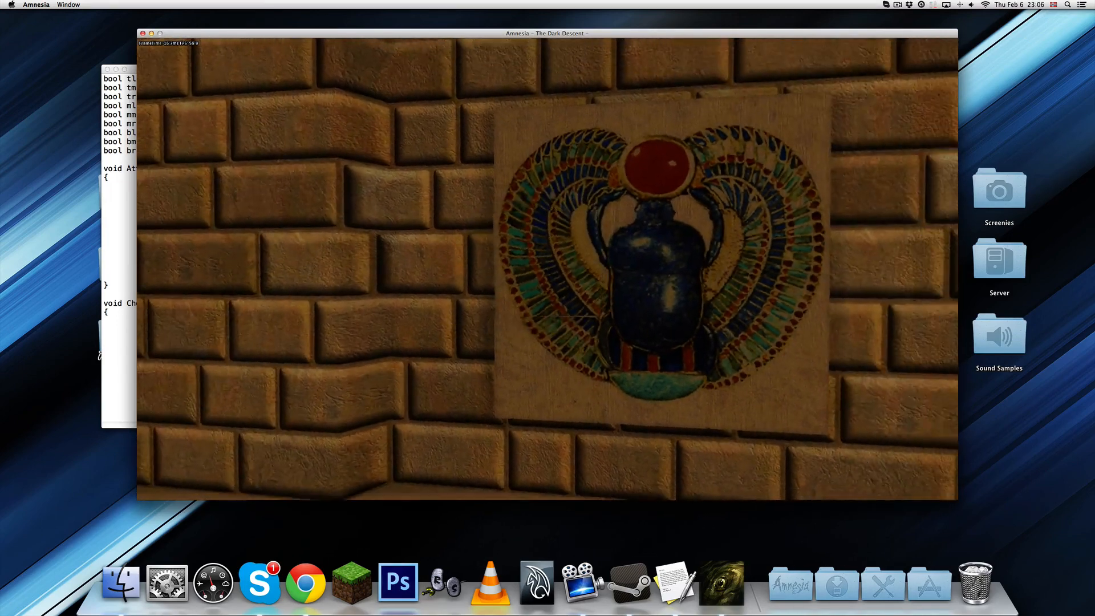
{"action": "key", "text": "w"}
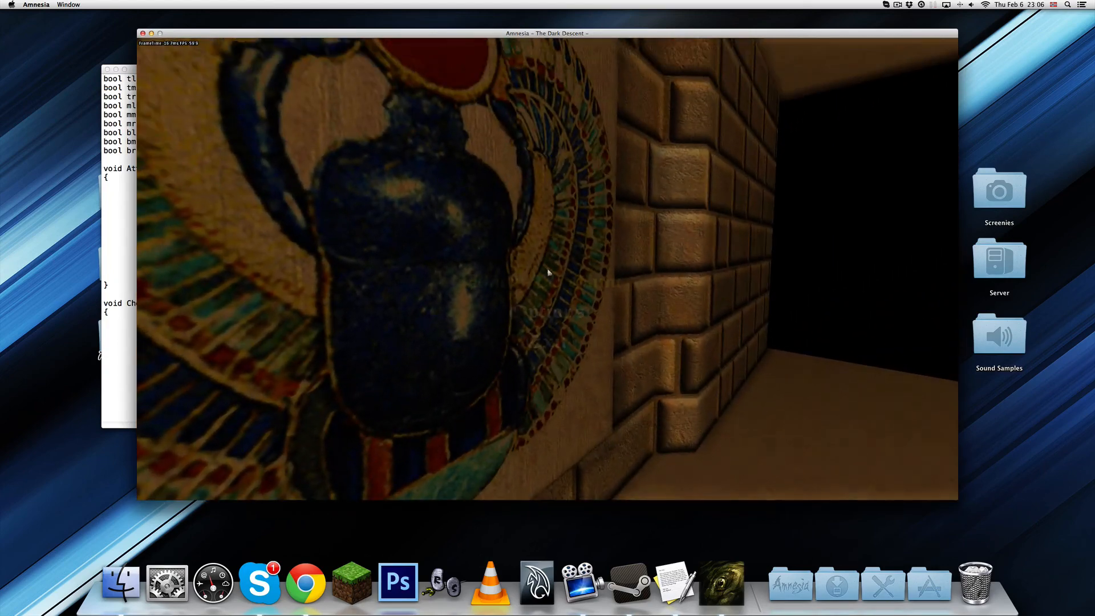
Pause the game, return to test3.hps in TextEdit and examine the CheckWin function's nine-boolean condition and its SetEntityInteractionDisabled calls.
{"action": "key", "text": "Escape"}
{"action": "left_click", "coordinate": [115, 299]}
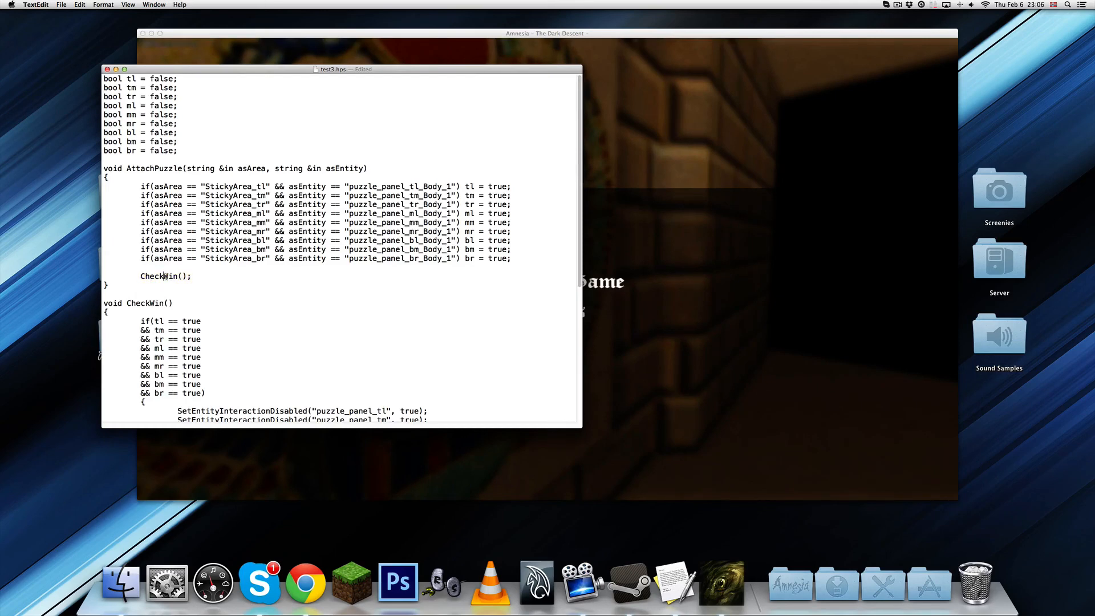
{"action": "scroll", "coordinate": [165, 276], "scroll_direction": "down", "scroll_amount": 3}
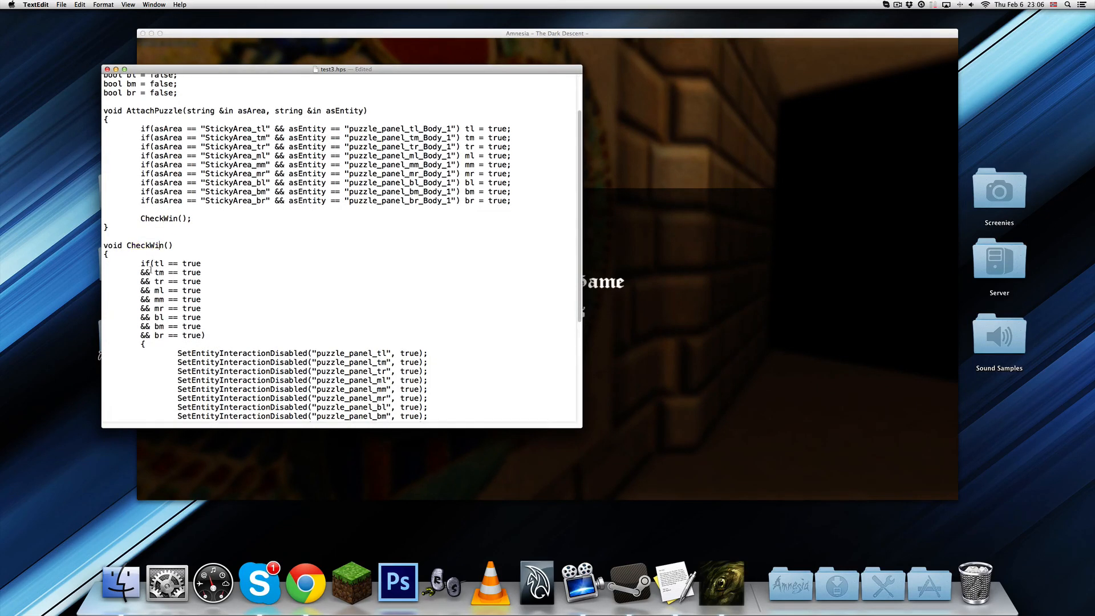
{"action": "scroll", "coordinate": [148, 269], "scroll_direction": "down", "scroll_amount": 2}
{"action": "left_click_drag", "start_coordinate": [134, 228], "coordinate": [209, 286]}
{"action": "left_click", "coordinate": [209, 287]}
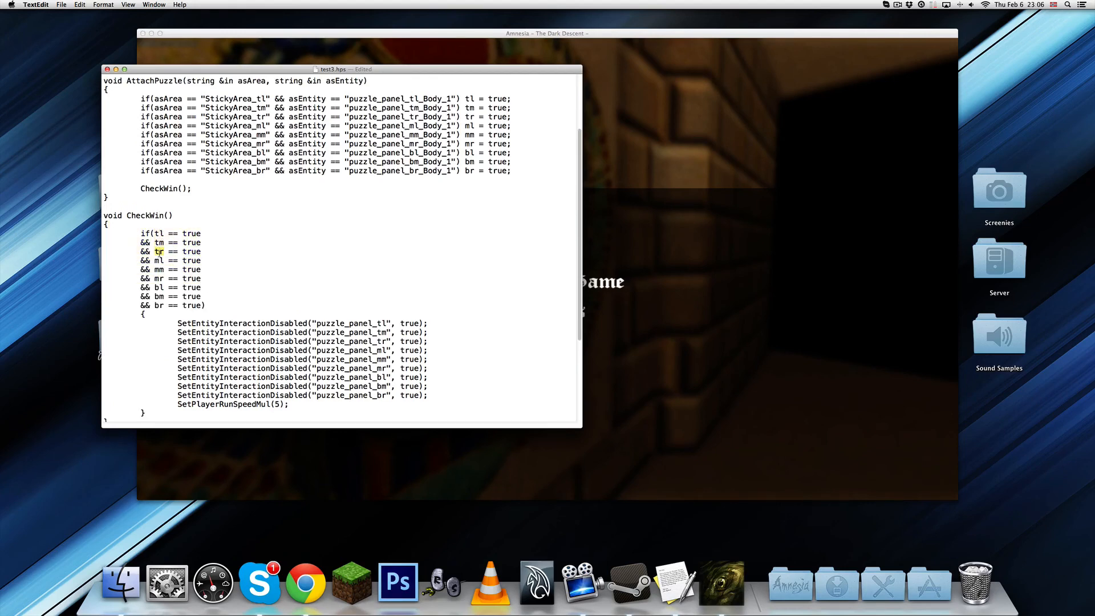
{"action": "scroll", "coordinate": [166, 226], "scroll_direction": "down", "scroll_amount": 5}
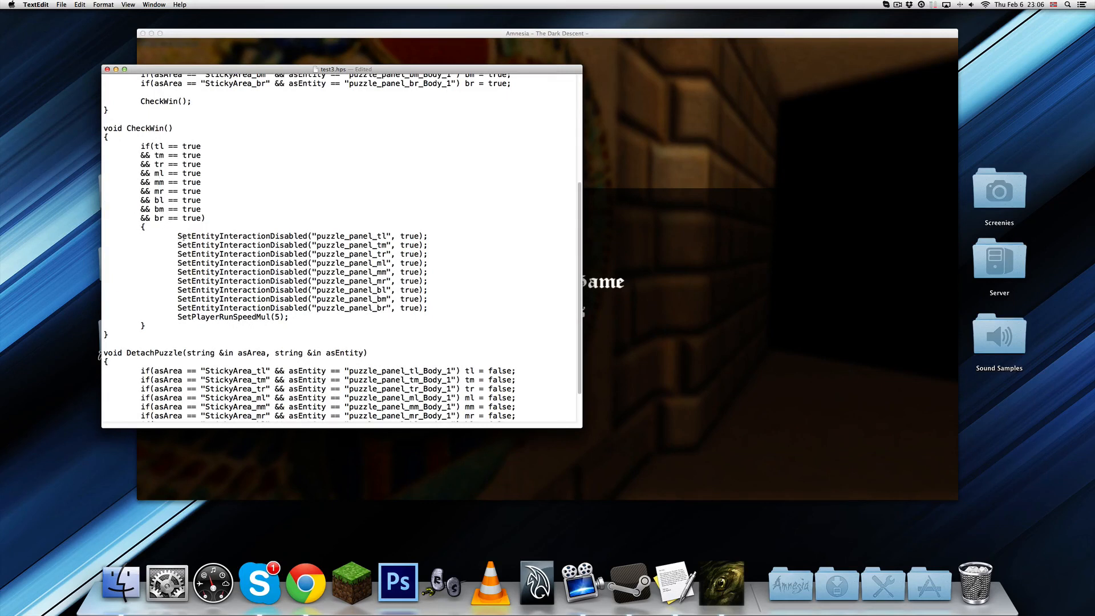
Switch to Amnesia, resume the game and run around the room to test the raised player run speed, ending paused at the scarab.
{"action": "left_click_drag", "start_coordinate": [180, 236], "coordinate": [143, 235]}
{"action": "left_click", "coordinate": [538, 308]}
{"action": "left_click", "coordinate": [396, 253]}
{"action": "left_click", "coordinate": [615, 267]}
{"action": "key", "text": "Escape"}
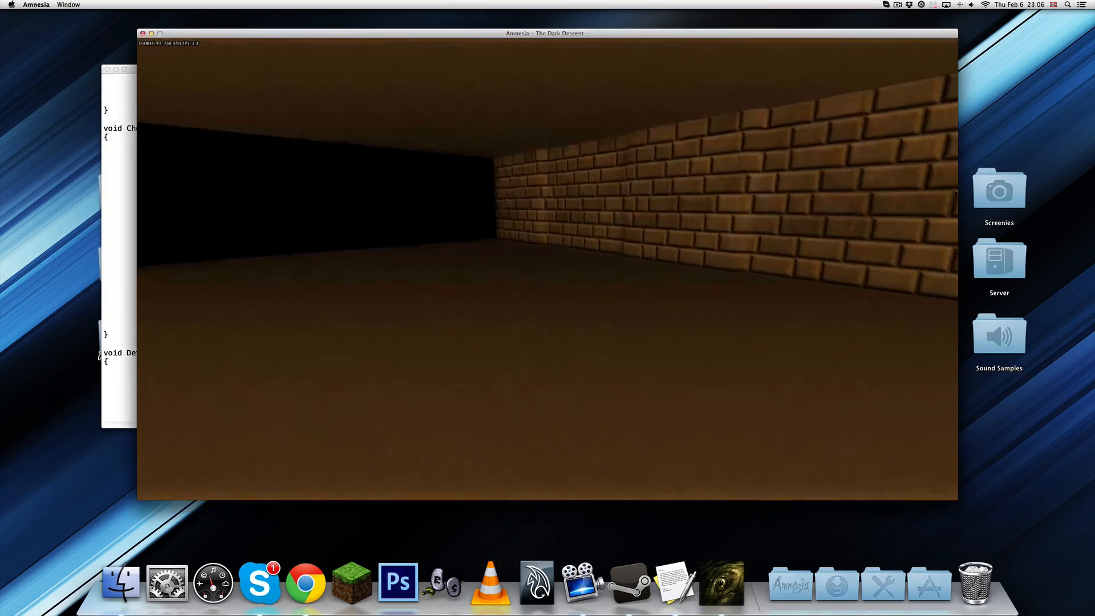
{"action": "key", "text": "Escape"}
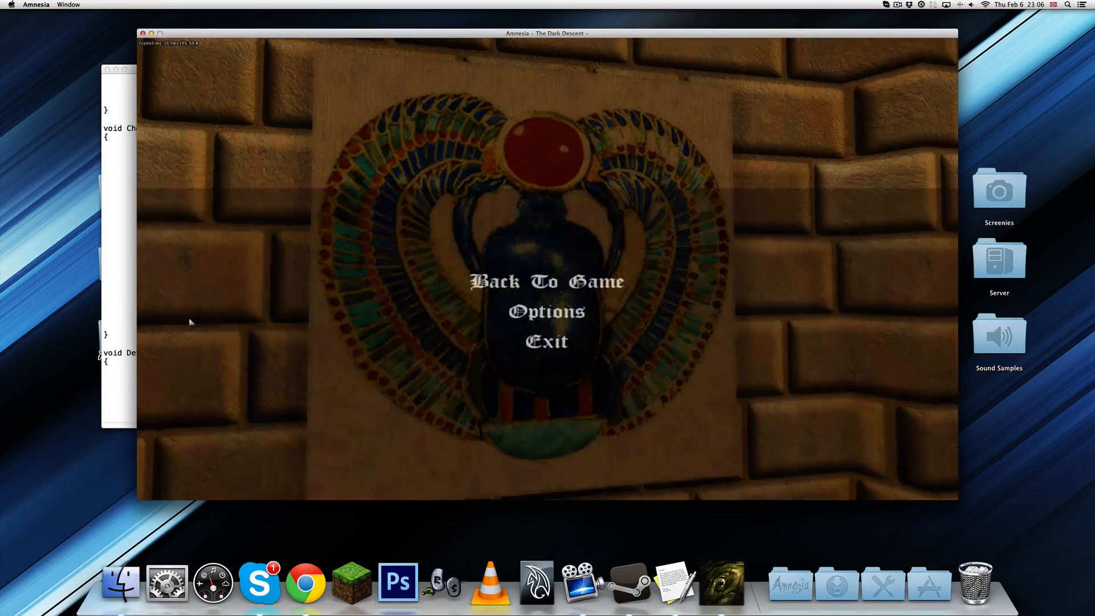
Resume the game for another run past the assembled scarab, pause it and exit Amnesia to return to test3.hps in TextEdit.
{"action": "left_click", "coordinate": [120, 324]}
{"action": "left_click", "coordinate": [627, 299]}
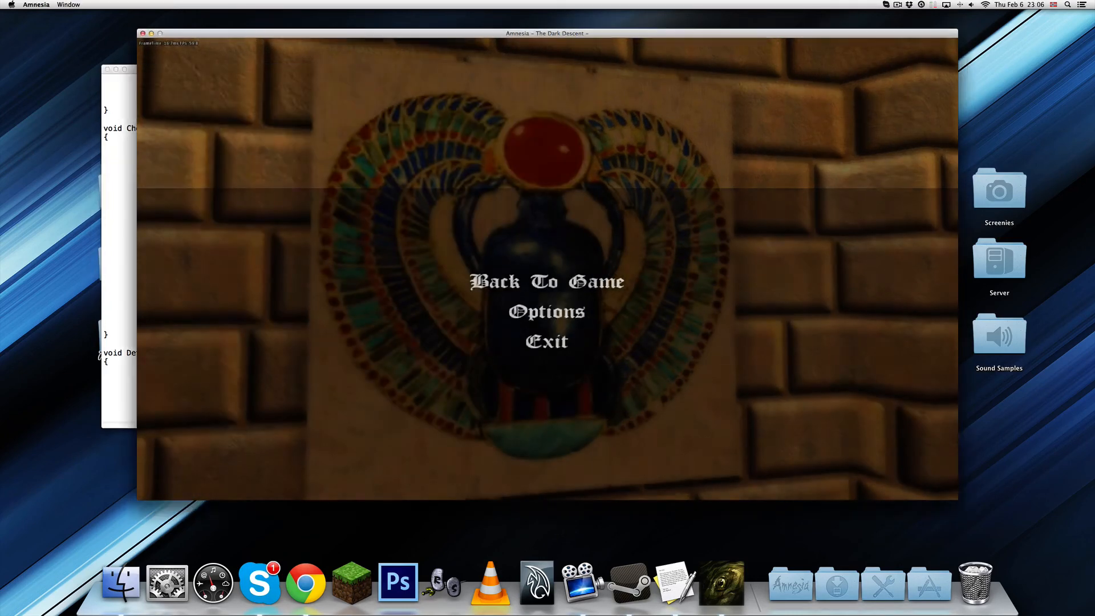
{"action": "key", "text": "Escape"}
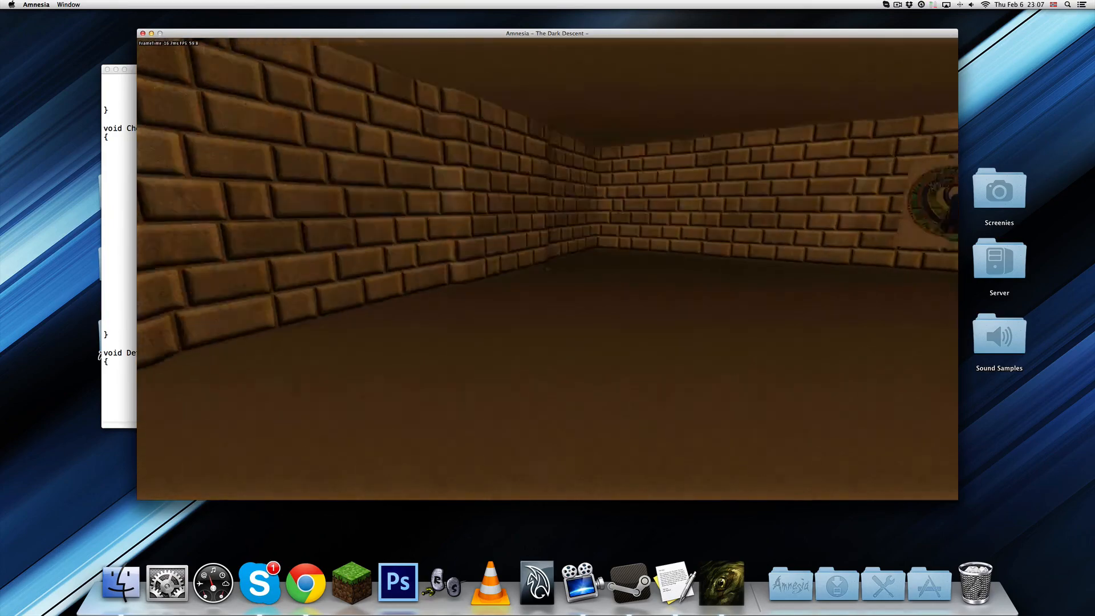
{"action": "key", "text": "Escape"}
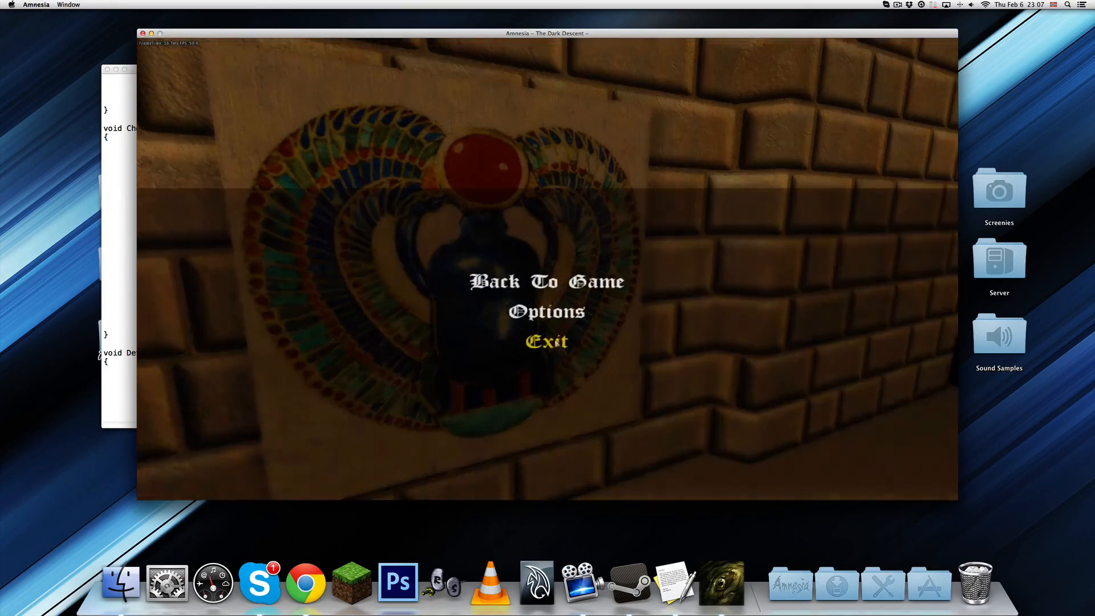
{"action": "left_click", "coordinate": [546, 339]}
{"action": "left_click", "coordinate": [526, 281]}
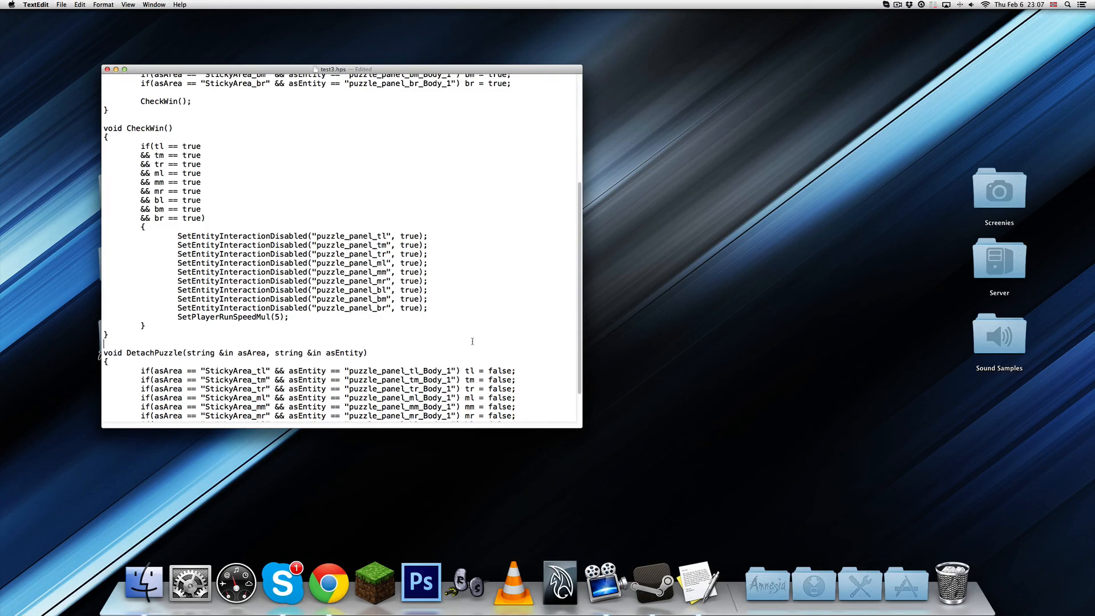
Review test3.hps from the nine boolean declarations through the AttachPuzzle, CheckWin and DetachPuzzle functions.
{"action": "scroll", "coordinate": [434, 344], "scroll_direction": "up", "scroll_amount": 7}
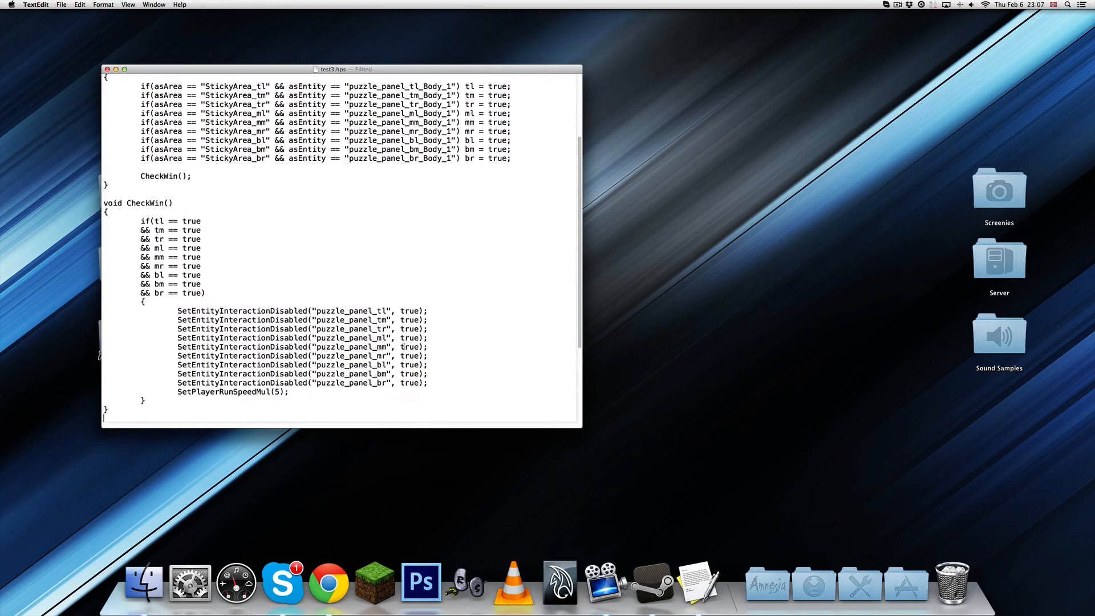
{"action": "scroll", "coordinate": [404, 346], "scroll_direction": "down", "scroll_amount": 8}
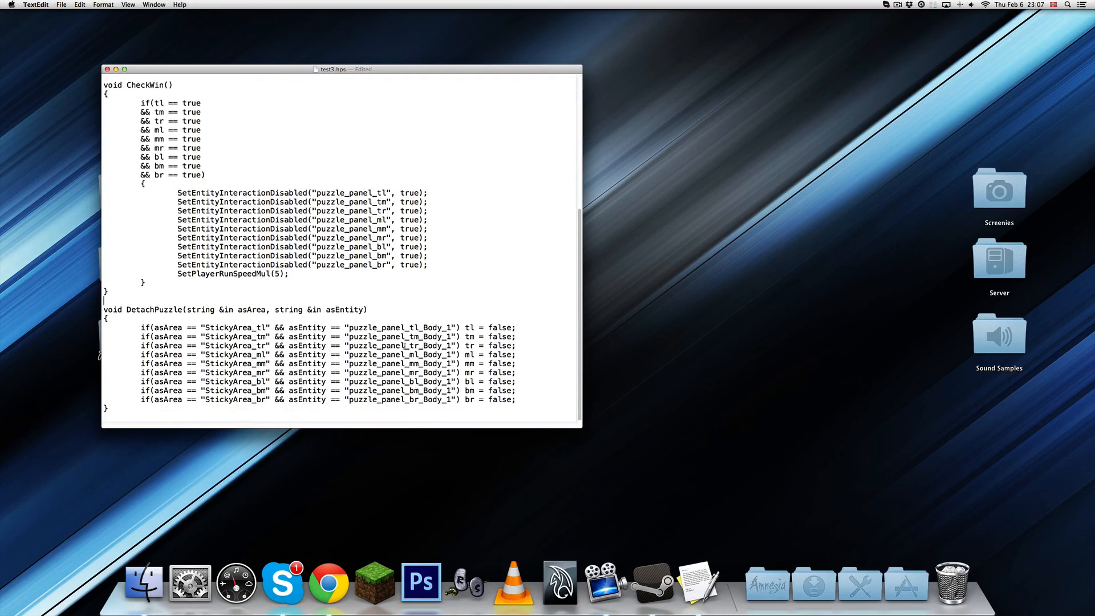
{"action": "scroll", "coordinate": [404, 346], "scroll_direction": "up", "scroll_amount": 8}
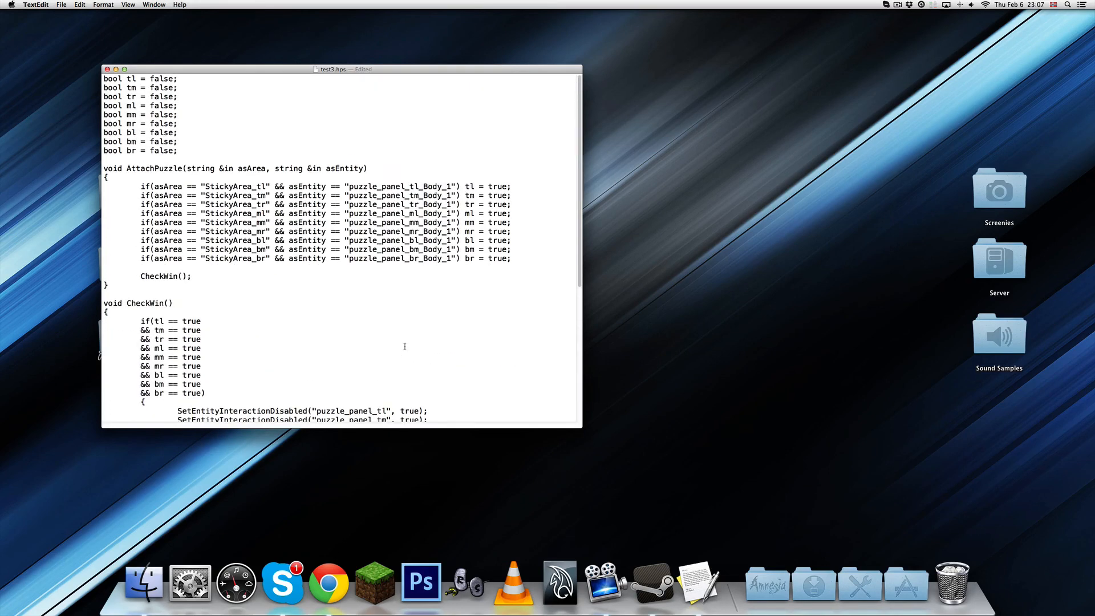
{"action": "left_click_drag", "start_coordinate": [450, 428], "coordinate": [451, 433]}
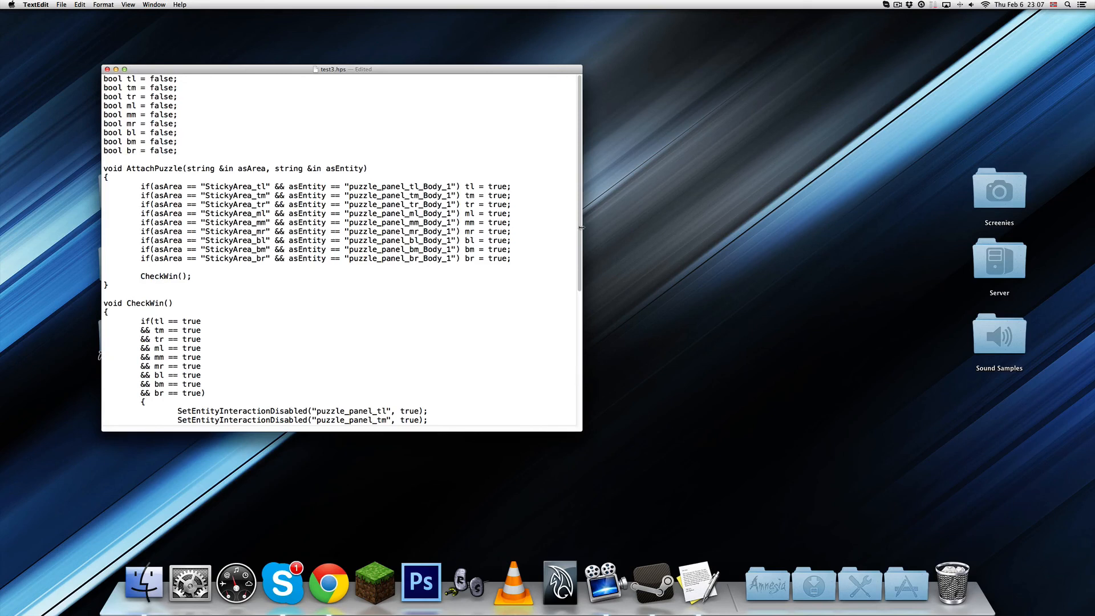
{"action": "scroll", "coordinate": [572, 189], "scroll_direction": "down", "scroll_amount": 2}
{"action": "scroll", "coordinate": [572, 190], "scroll_direction": "up", "scroll_amount": 2}
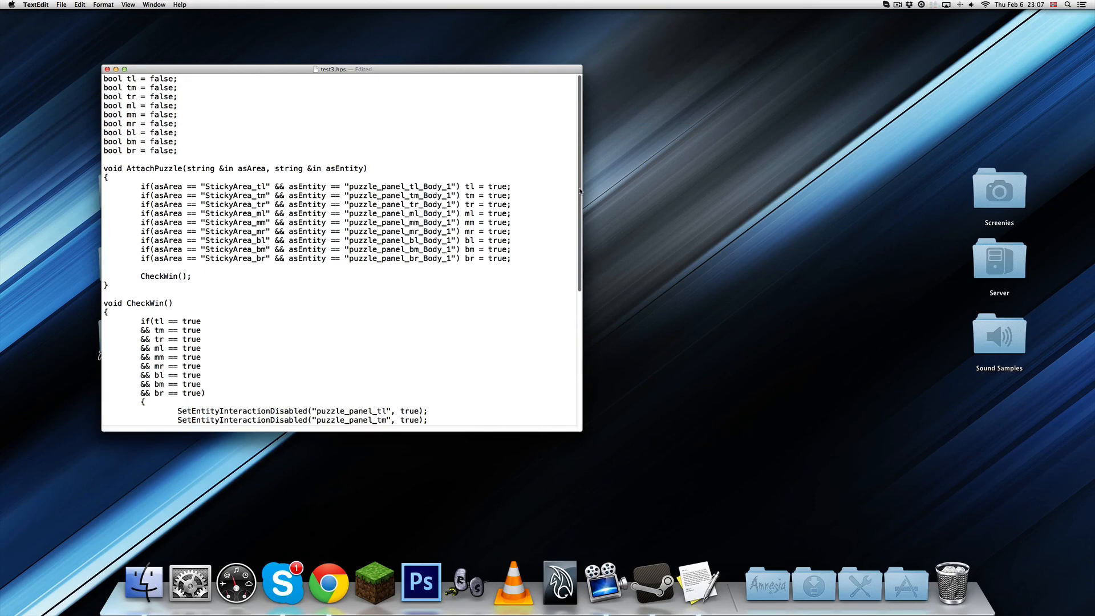
{"action": "left_click_drag", "start_coordinate": [581, 191], "coordinate": [581, 217]}
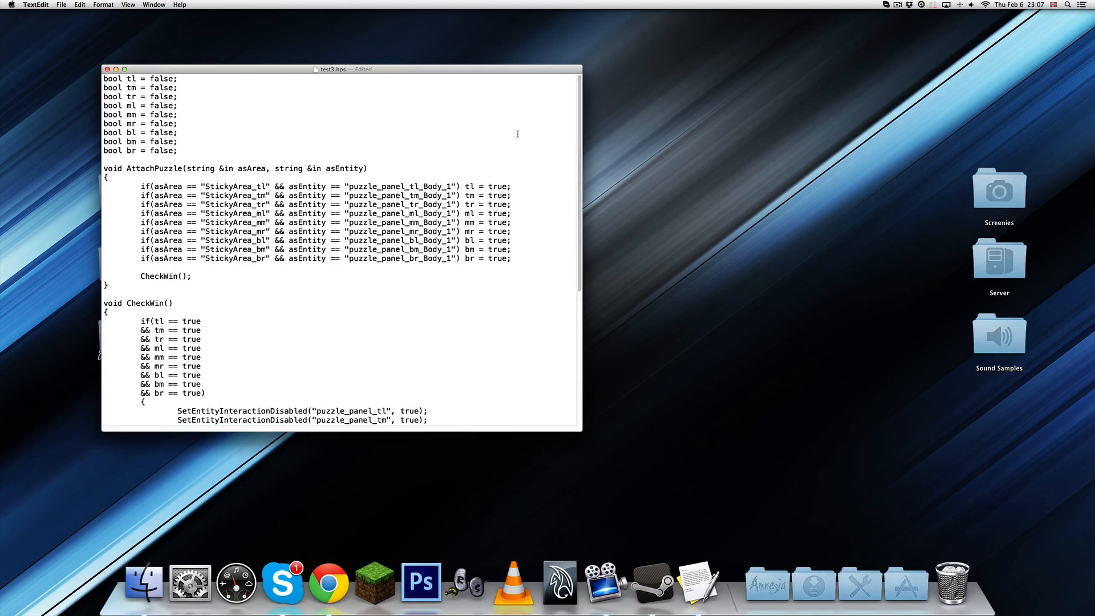
{"action": "scroll", "coordinate": [342, 217], "scroll_direction": "down", "scroll_amount": 5}
{"action": "scroll", "coordinate": [189, 272], "scroll_direction": "up", "scroll_amount": 5}
Close the test3.hps script and delete test3.map_cache from the maps folder in Finder.
{"action": "left_click", "coordinate": [107, 69]}
{"action": "left_click", "coordinate": [430, 377]}
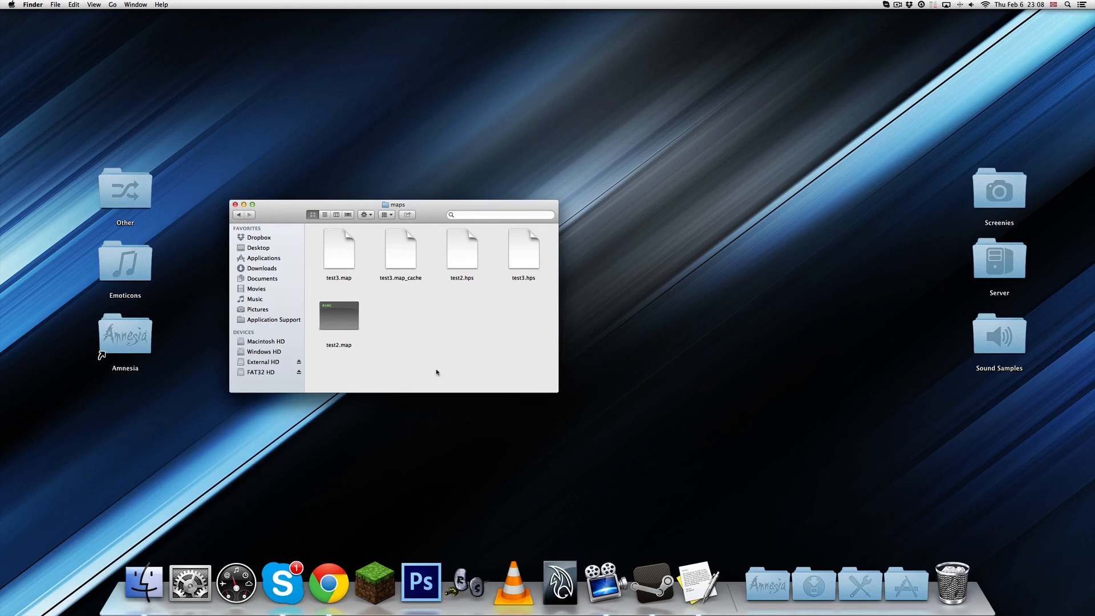
{"action": "left_click_drag", "start_coordinate": [536, 339], "coordinate": [432, 293]}
{"action": "left_click", "coordinate": [407, 266]}
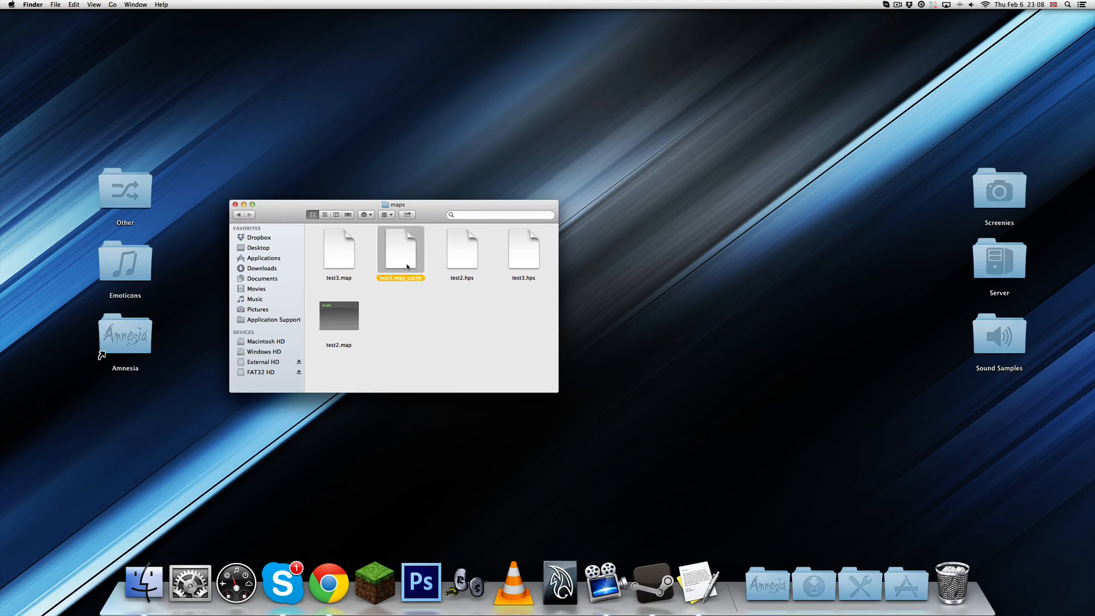
{"action": "key", "text": "super+BackSpace"}
{"action": "left_click", "coordinate": [419, 301]}
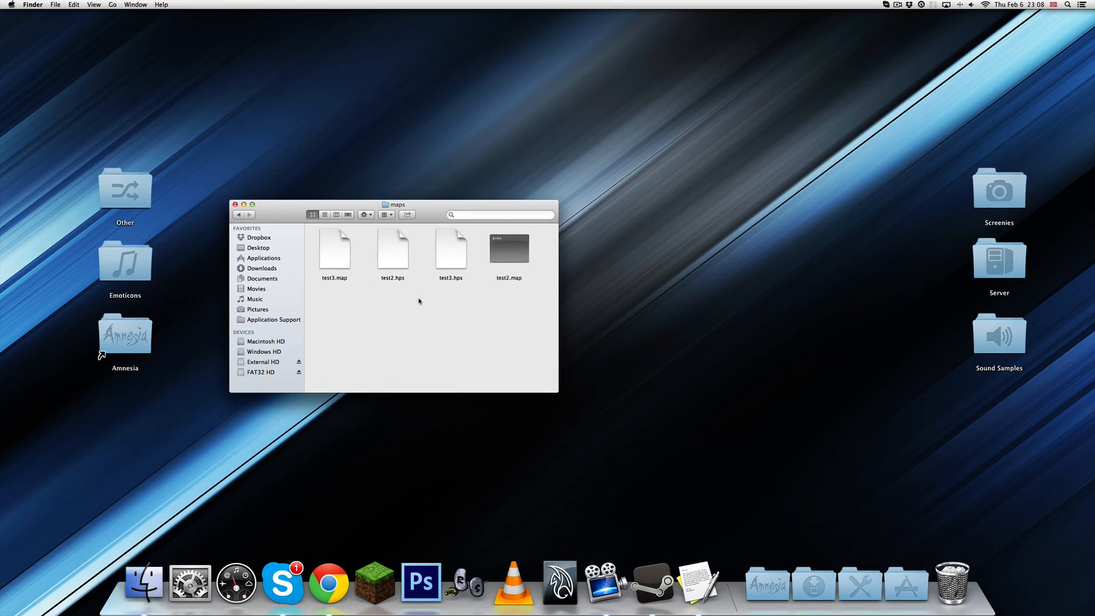